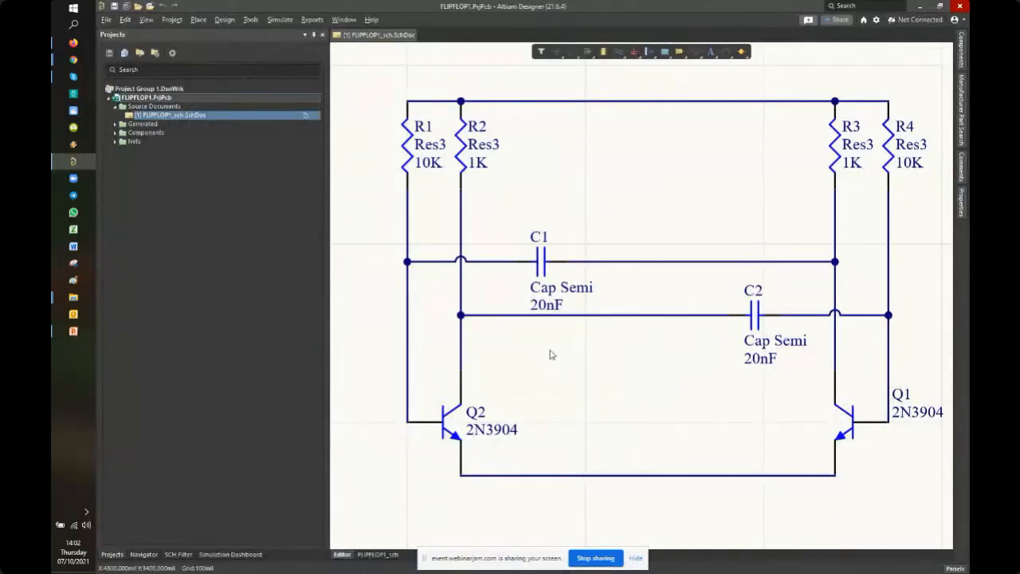
# Examine the flip-flop schematic, covering resistors R1 to R4, cross-coupled capacitors C1 and C2, and transistors Q1 and Q2
pyautogui.keyDown('ctrl'); pyautogui.scroll(-2, 629, 258); pyautogui.keyUp('ctrl')
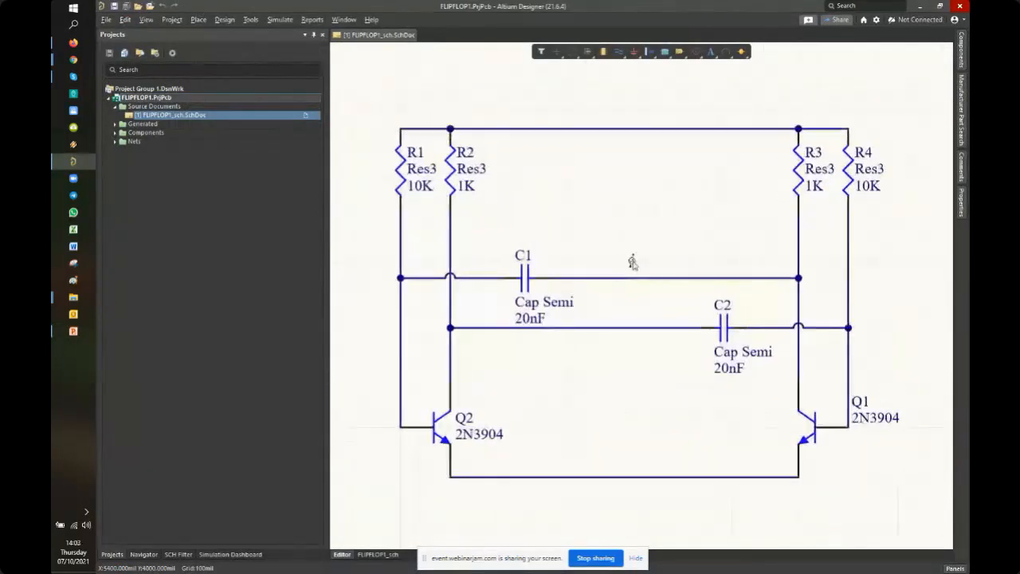
pyautogui.keyDown('ctrl'); pyautogui.scroll(1, 632, 263); pyautogui.keyUp('ctrl')
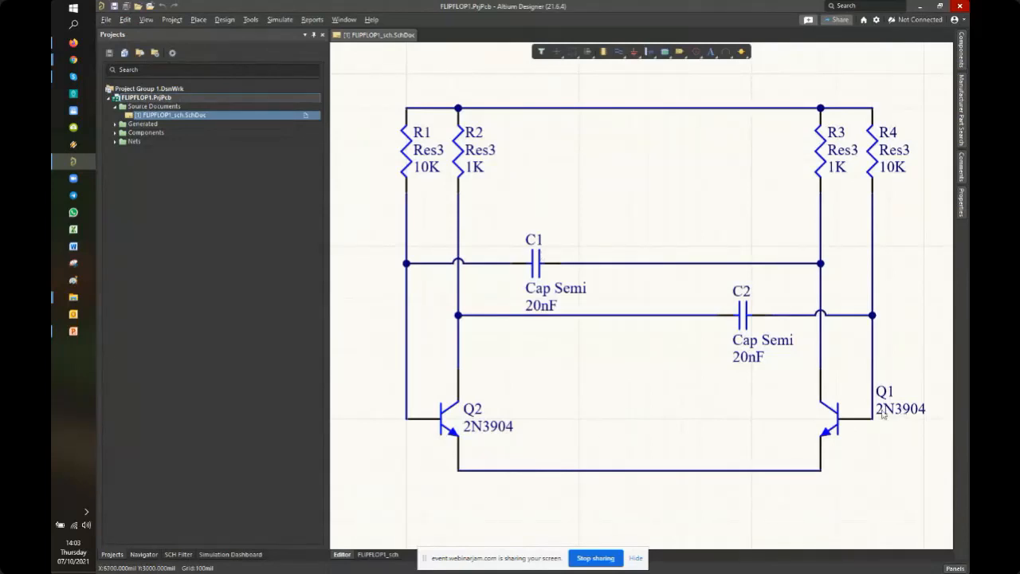
pyautogui.moveTo(650, 372); pyautogui.dragTo(661, 405, button='right')
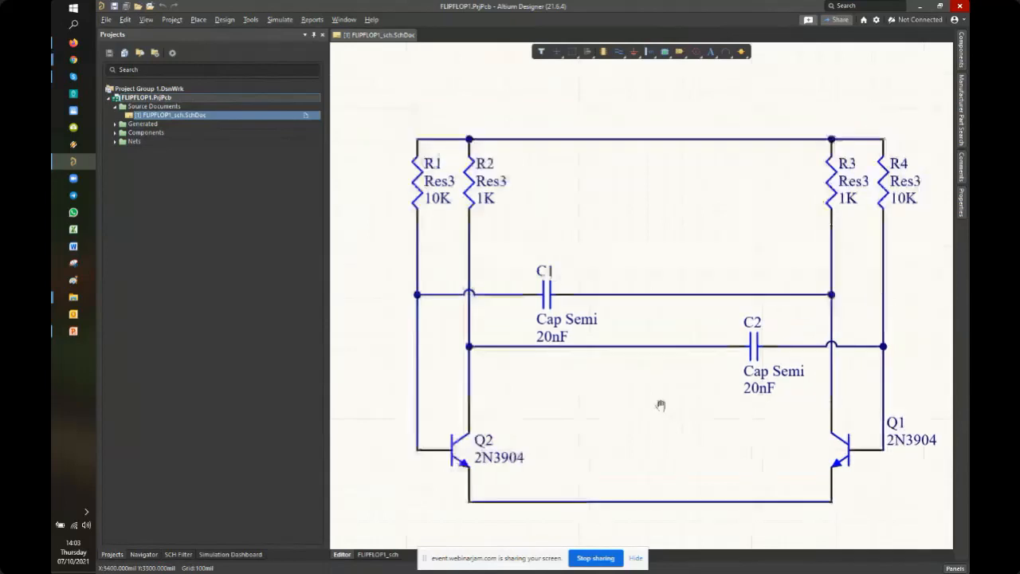
pyautogui.keyDown('ctrl'); pyautogui.scroll(1, 677, 382); pyautogui.keyUp('ctrl')
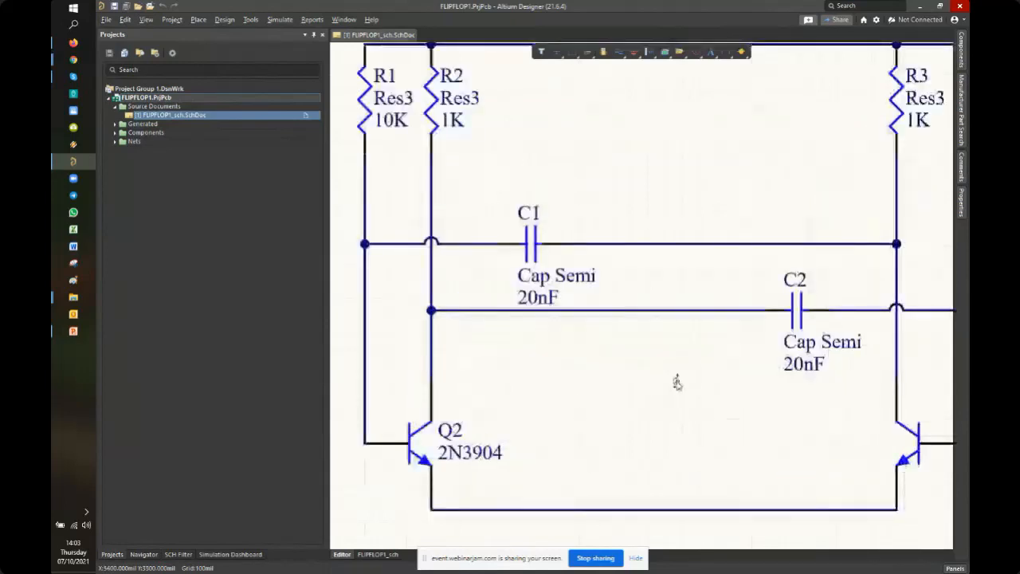
pyautogui.keyDown('ctrl'); pyautogui.scroll(-1, 677, 382); pyautogui.keyUp('ctrl')
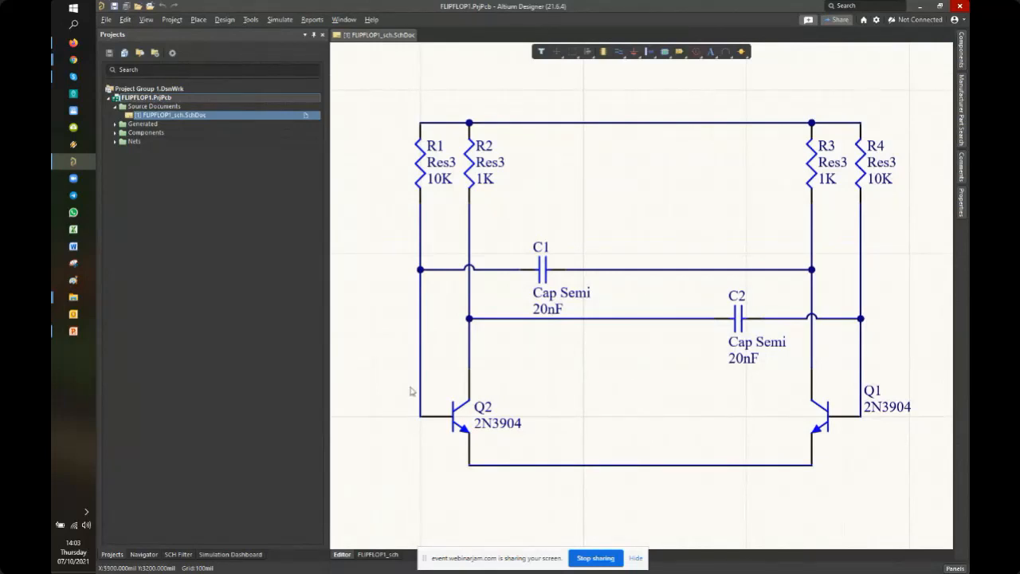
pyautogui.keyDown('ctrl'); pyautogui.scroll(2, 622, 394); pyautogui.keyUp('ctrl')
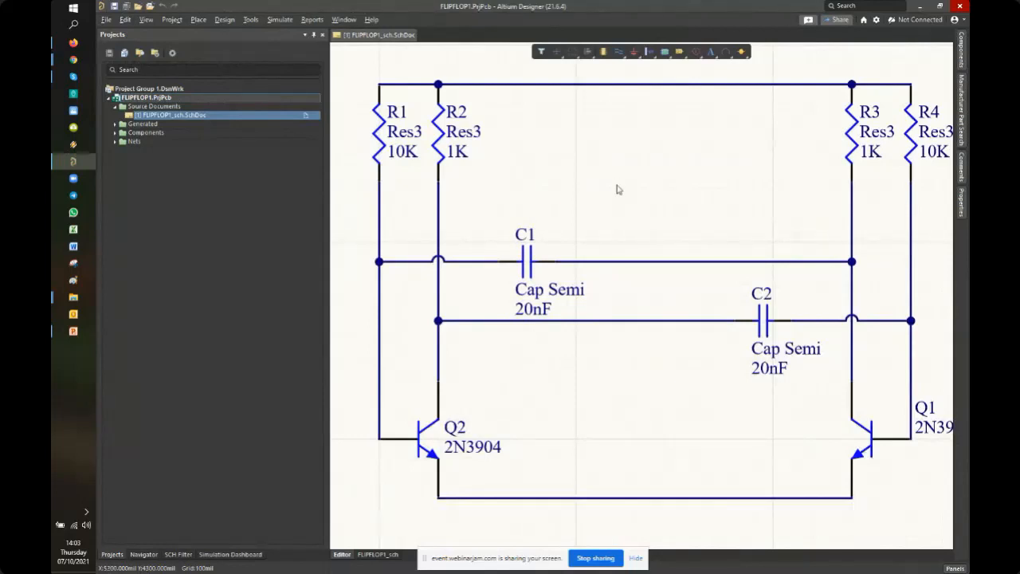
pyautogui.moveTo(643, 209); pyautogui.dragTo(636, 216, button='right')
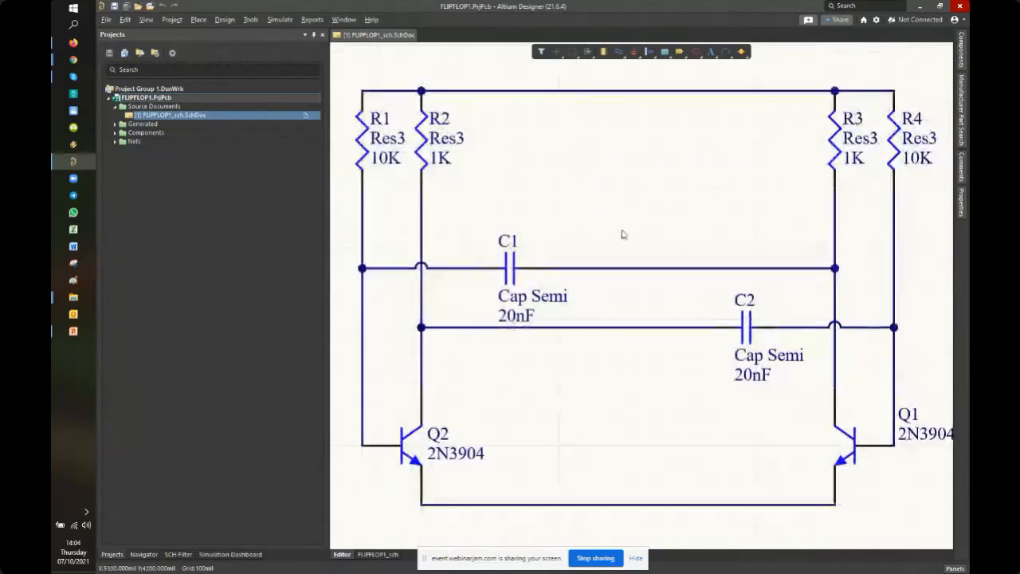
pyautogui.keyDown('ctrl'); pyautogui.scroll(-1, 610, 223); pyautogui.keyUp('ctrl')
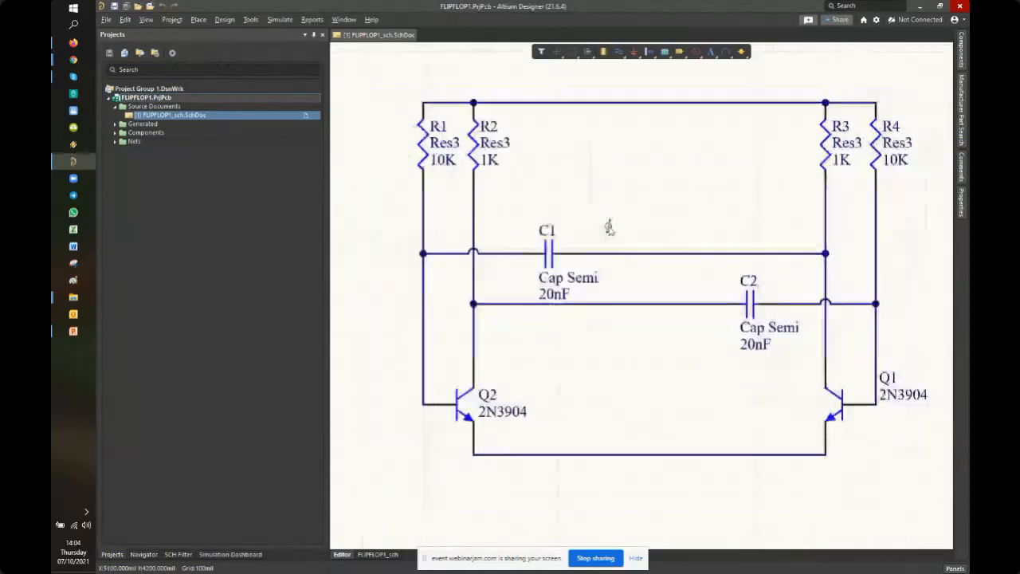
pyautogui.moveTo(609, 227); pyautogui.dragTo(606, 242, button='right')
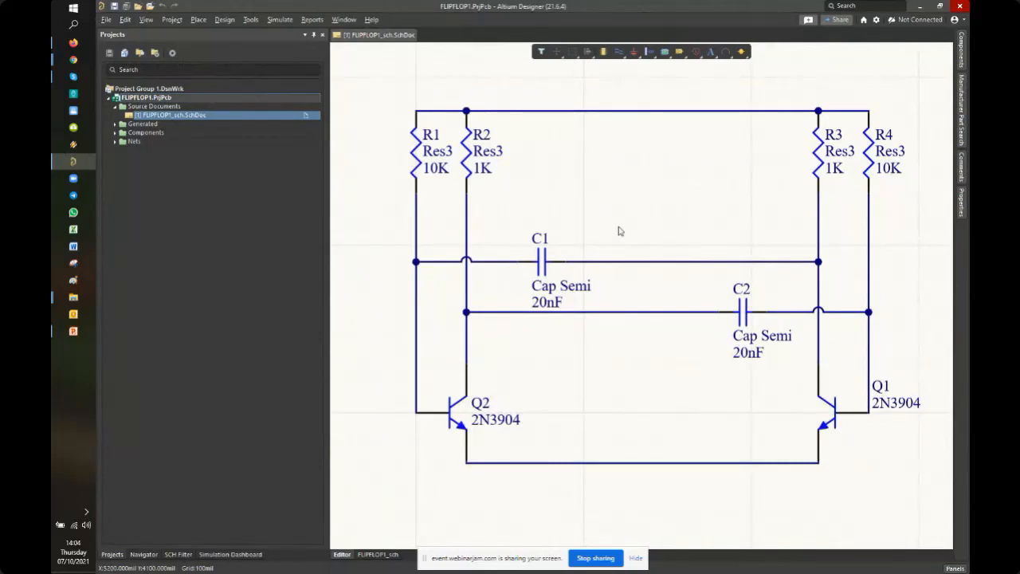
pyautogui.moveTo(558, 216); pyautogui.dragTo(614, 225, button='right')
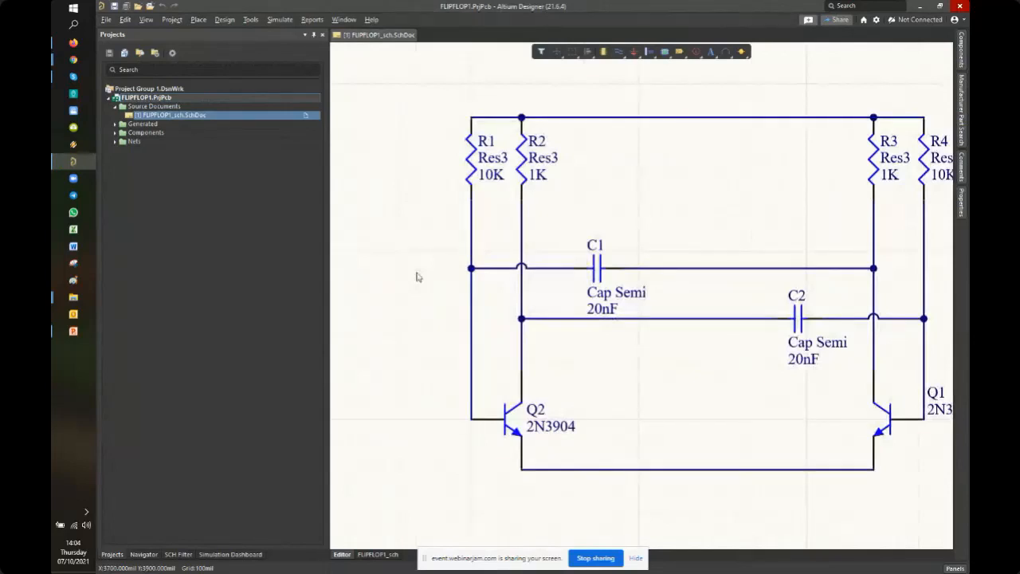
pyautogui.moveTo(657, 211); pyautogui.dragTo(581, 202, button='right')
# Place a net label named P1 on the vertical wire below resistor R2
pyautogui.click(197, 19)
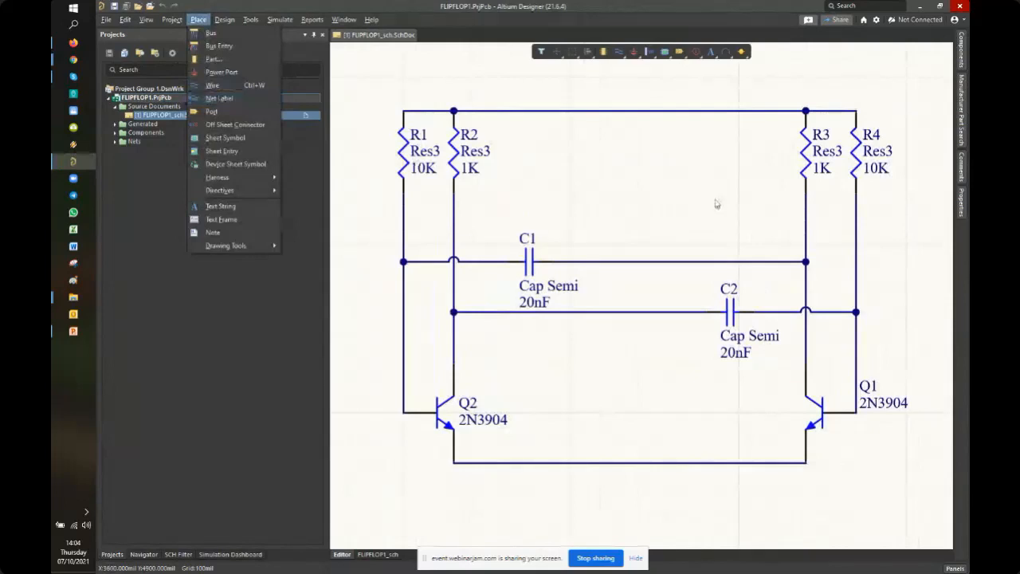
pyautogui.moveTo(703, 212)
pyautogui.mouseDown(button='right')
pyautogui.moveTo(683, 223)
pyautogui.moveTo(691, 206)
pyautogui.mouseUp(button='right')
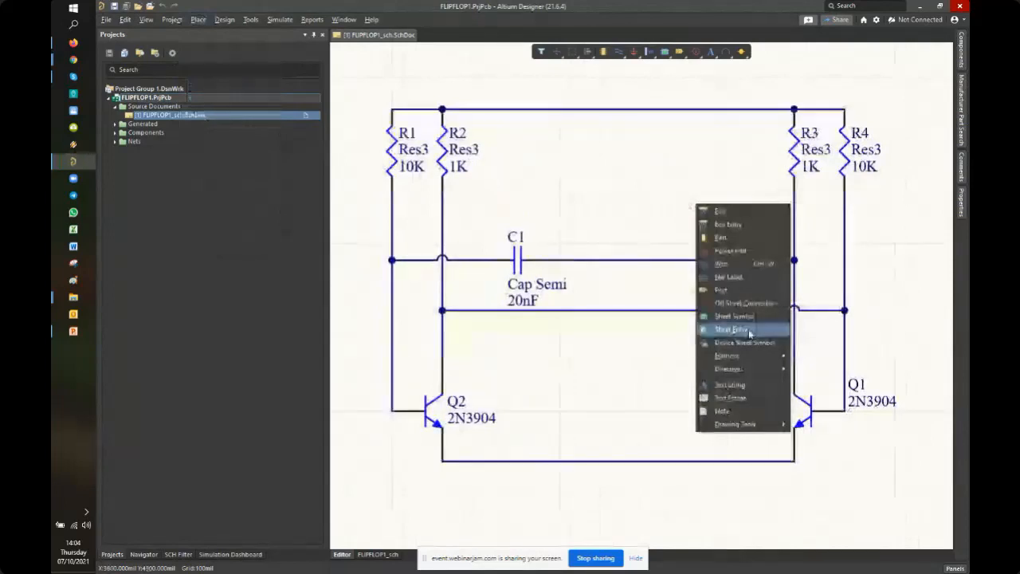
pyautogui.click(756, 284)
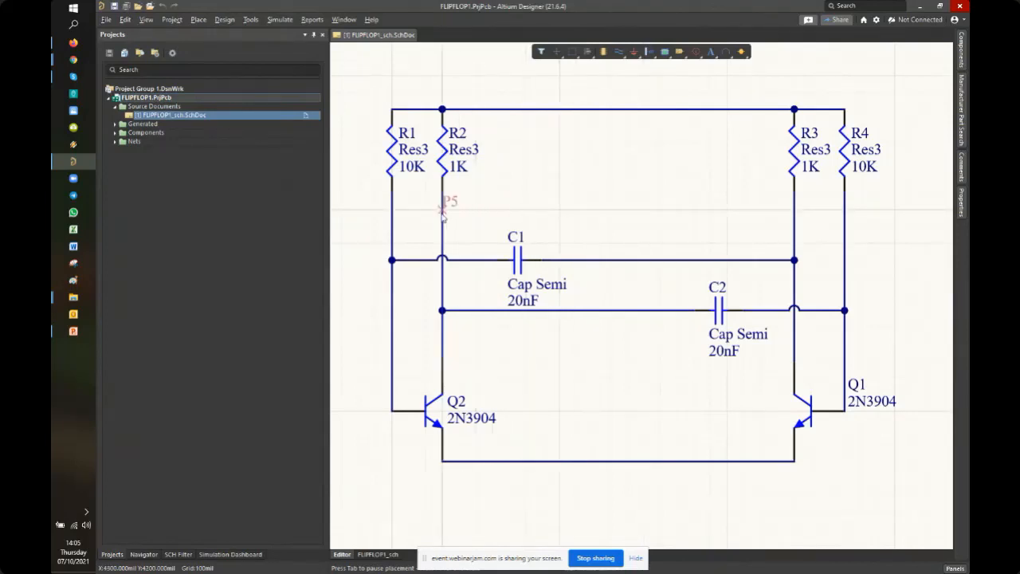
pyautogui.press('Tab')
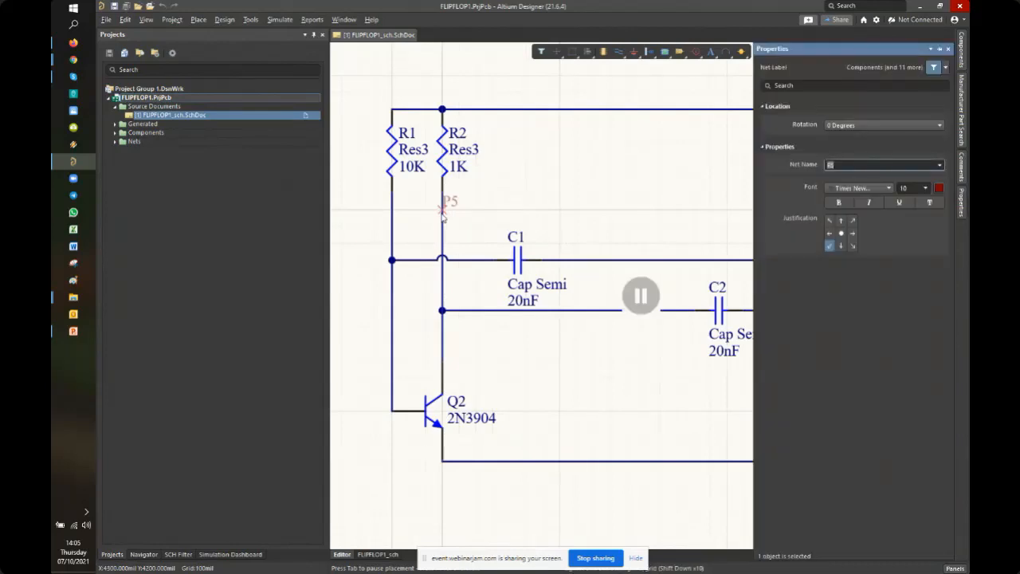
pyautogui.write('P1')
pyautogui.click(641, 297)
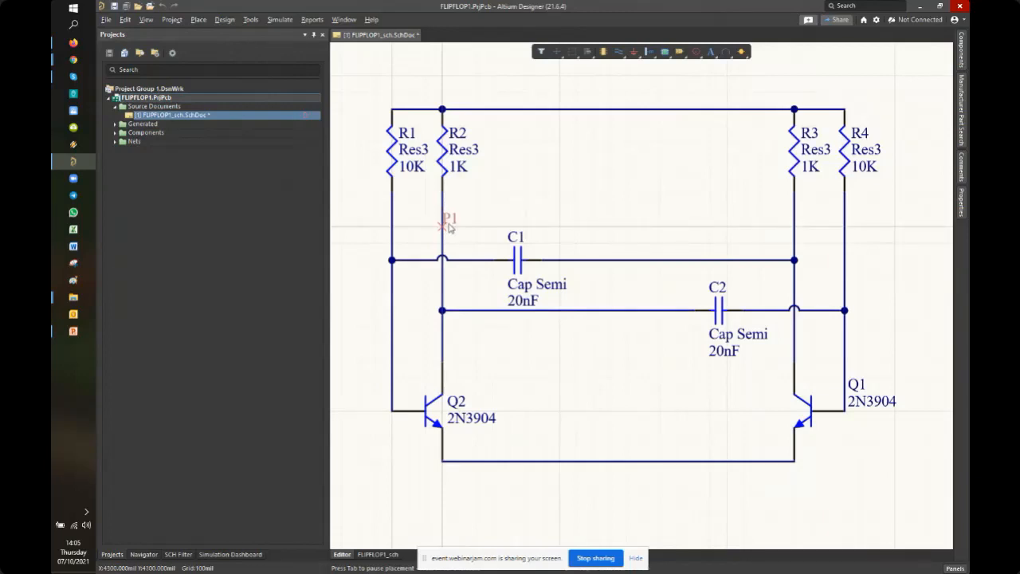
pyautogui.click(448, 226)
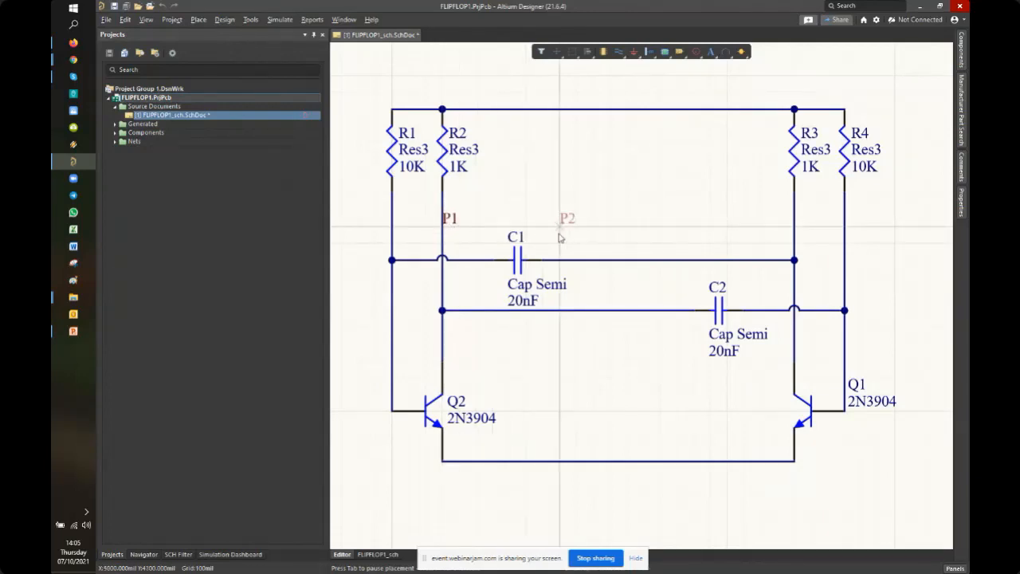
# Place net labels P2 below R3, P3 below R1 and P4 below R4, and end label placement
pyautogui.click(791, 236)
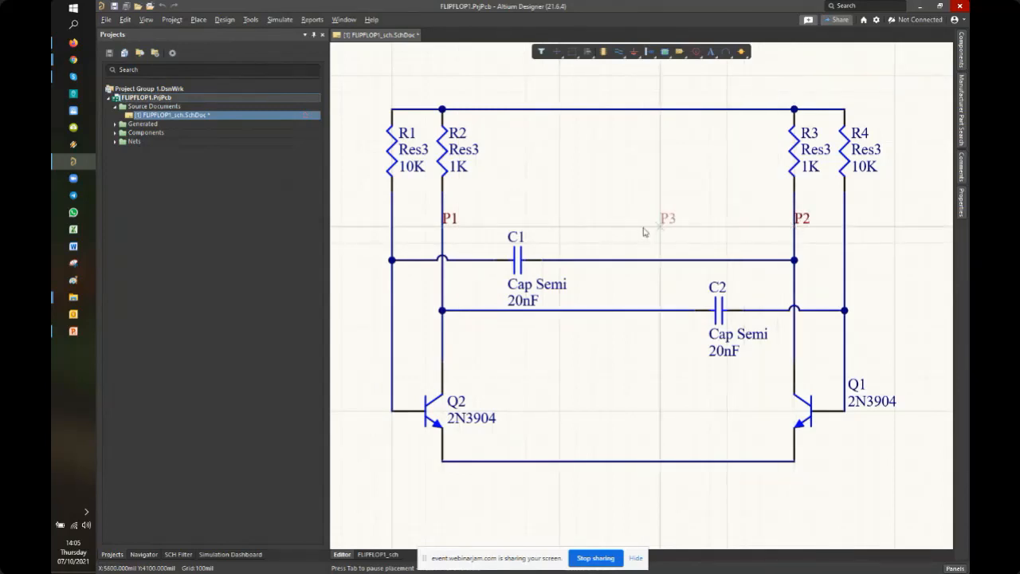
pyautogui.click(394, 227)
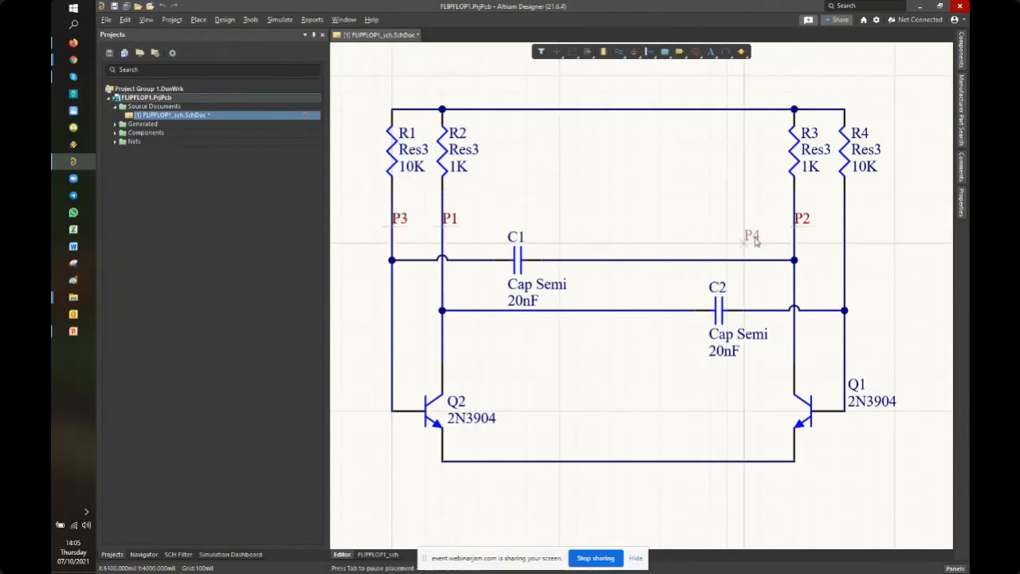
pyautogui.click(844, 230)
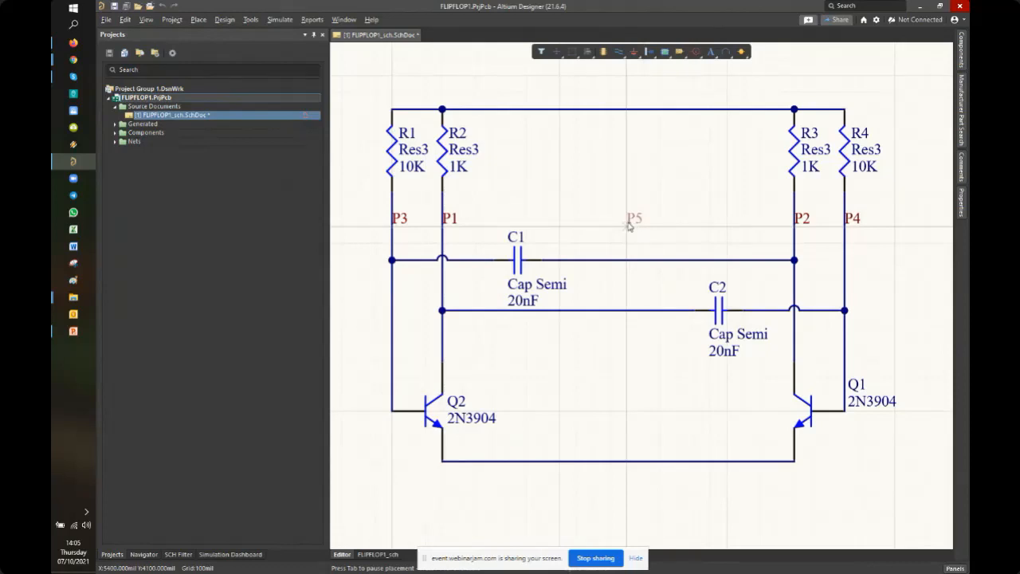
pyautogui.press('Escape')
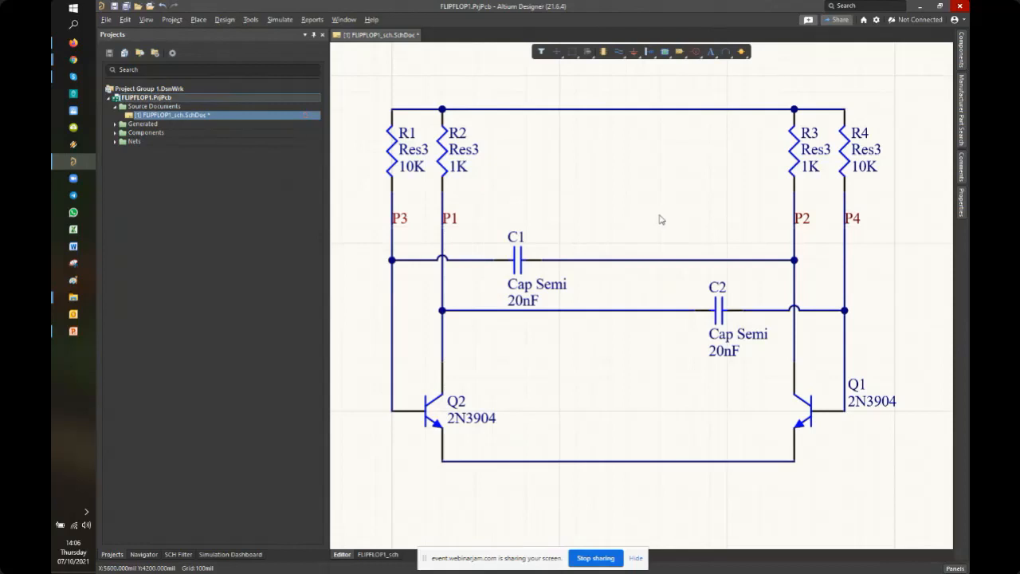
# Place a GND power port at the middle of the wire joining the emitters of Q1 and Q2
pyautogui.keyDown('ctrl'); pyautogui.scroll(-1, 649, 273); pyautogui.keyUp('ctrl')
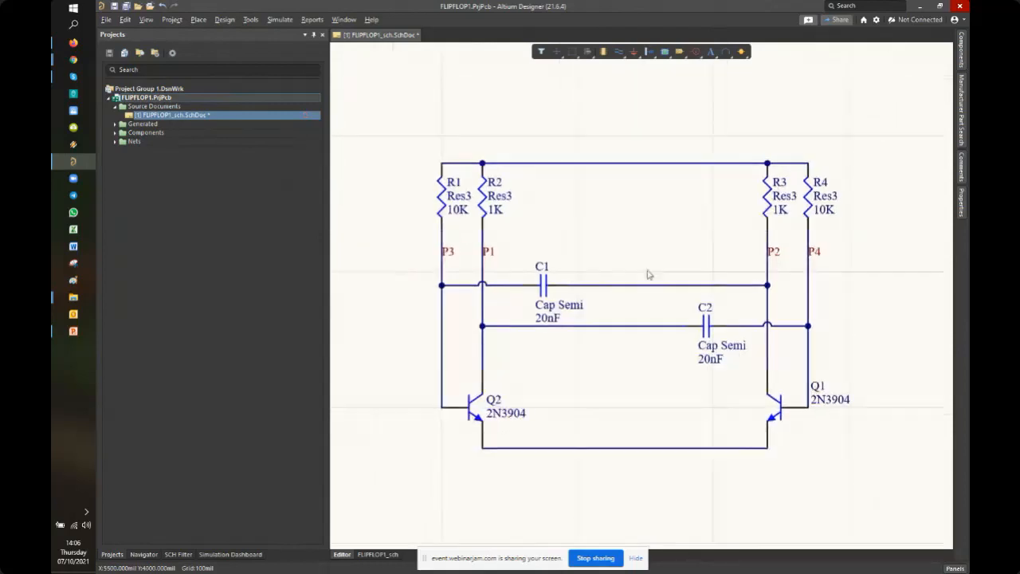
pyautogui.click(542, 53)
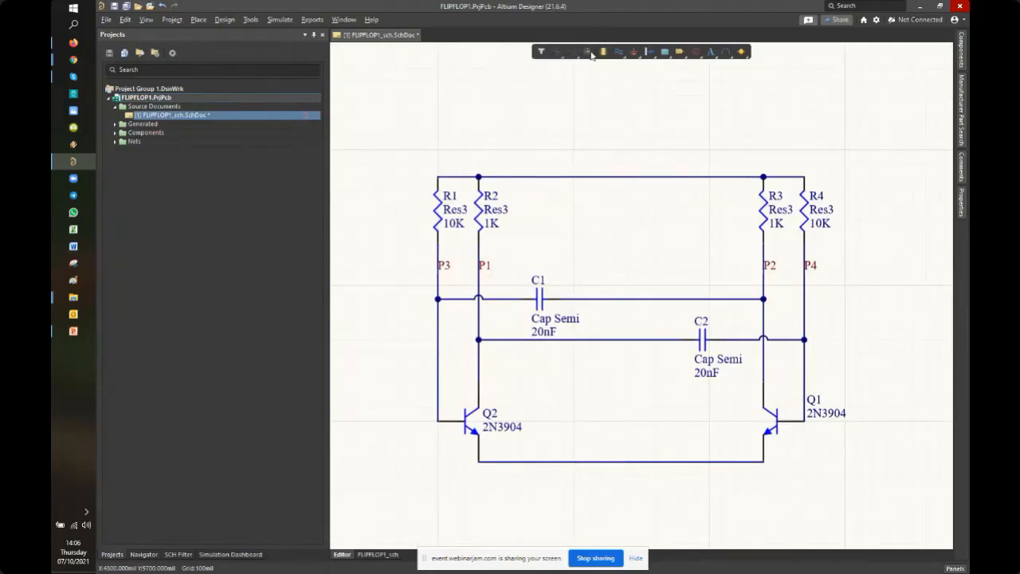
pyautogui.click(633, 53)
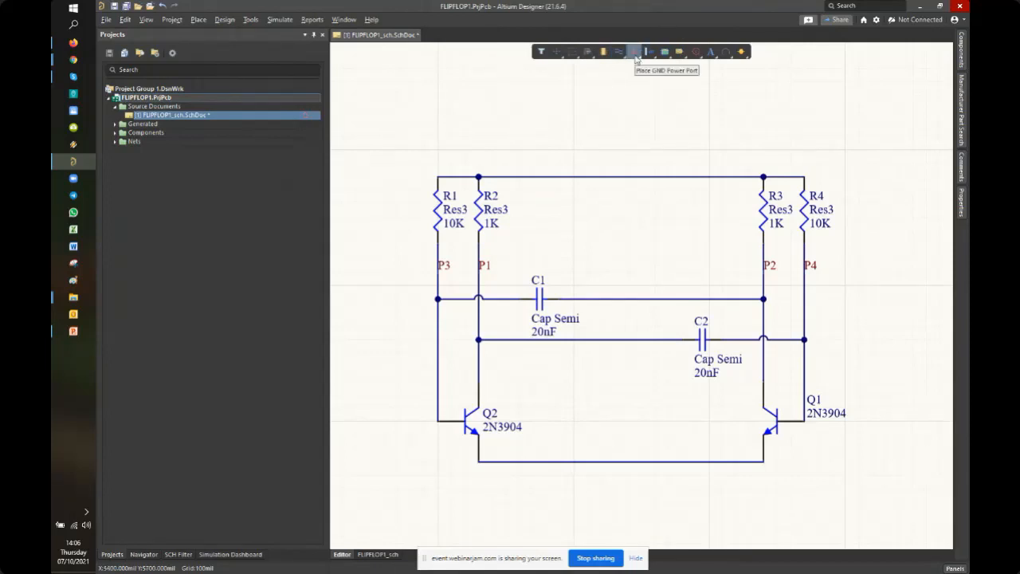
pyautogui.click(635, 54)
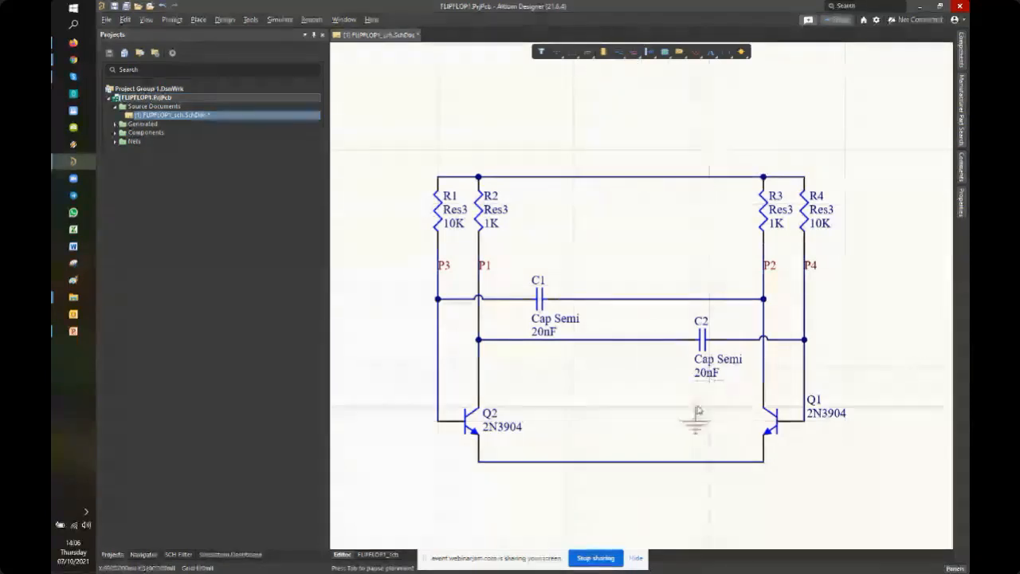
pyautogui.click(610, 466)
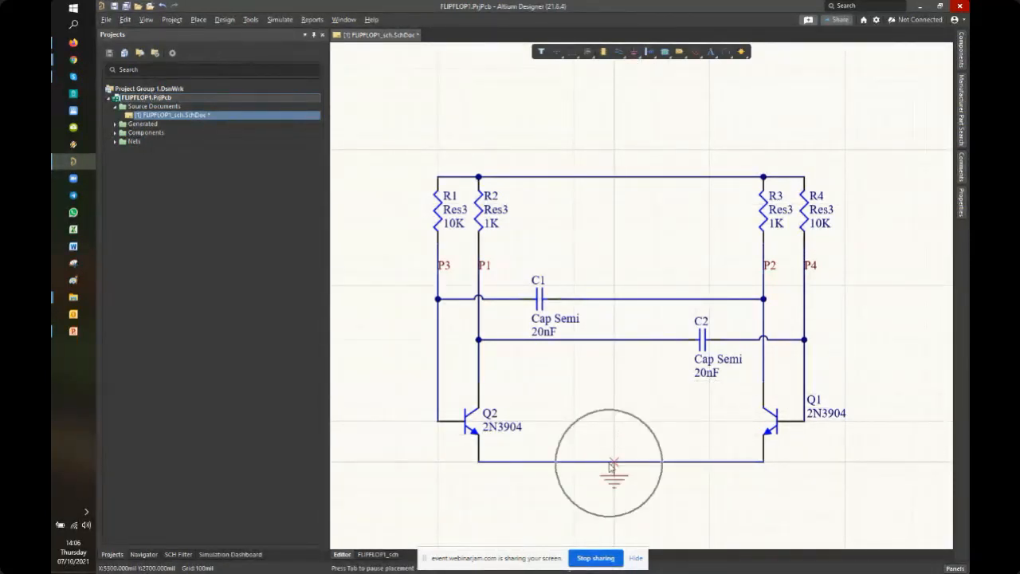
pyautogui.click(611, 466)
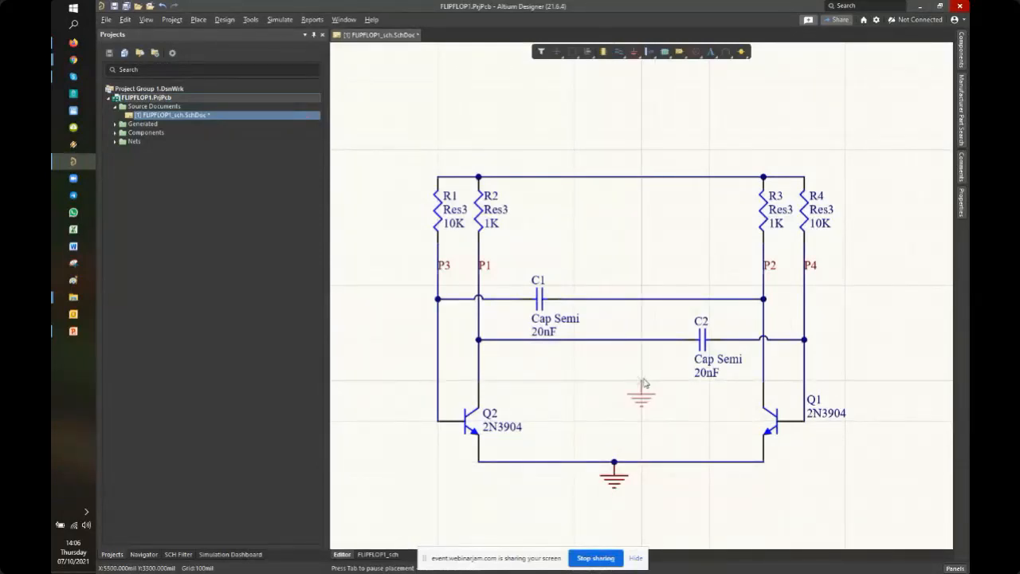
pyautogui.rightClick(641, 385)
pyautogui.moveTo(603, 410); pyautogui.dragTo(602, 388, button='right')
pyautogui.click(616, 478)
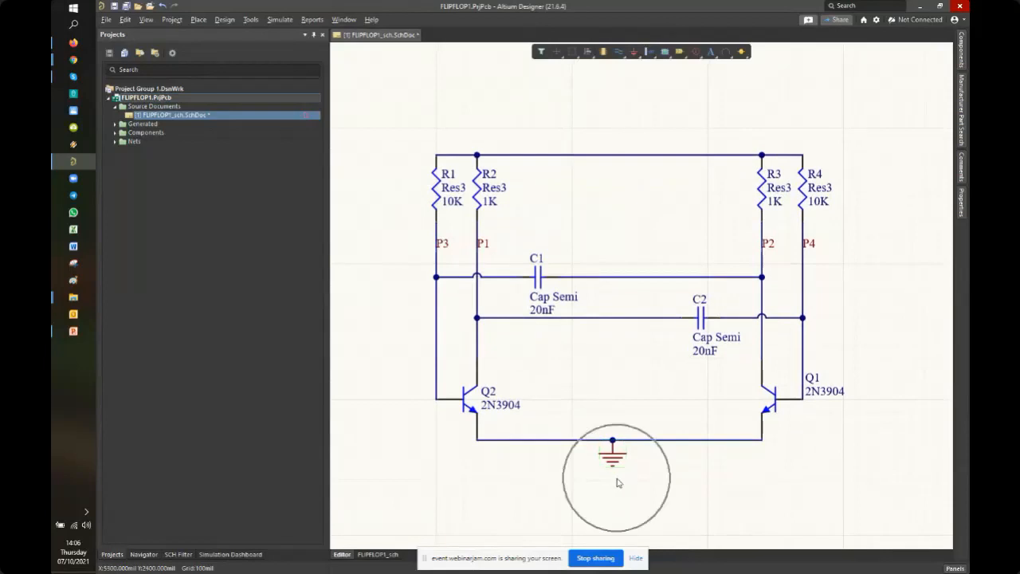
pyautogui.click(605, 485)
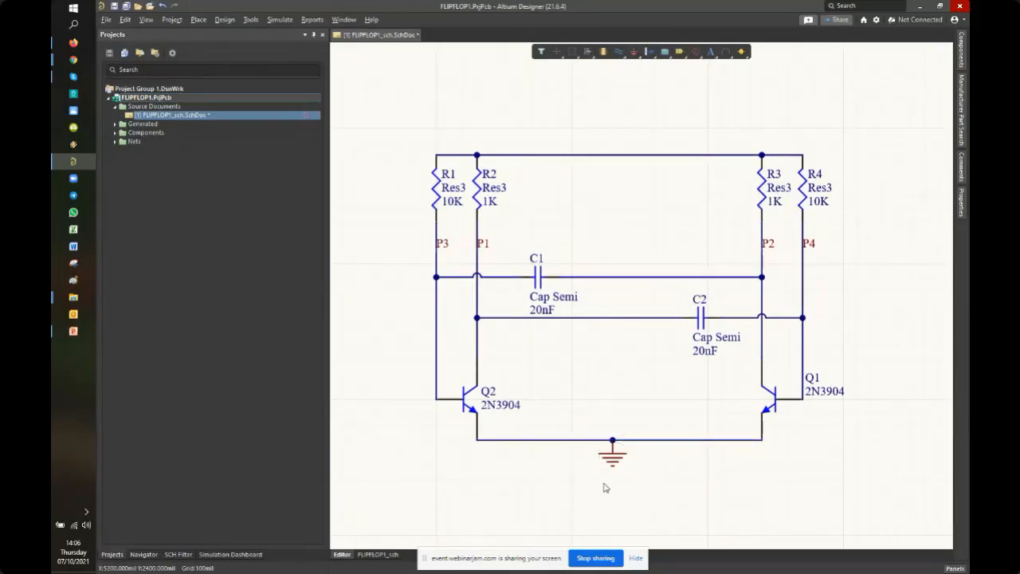
# Start a new power port for the upper supply wire and set its style to Bar
pyautogui.moveTo(645, 240); pyautogui.dragTo(679, 262, button='right')
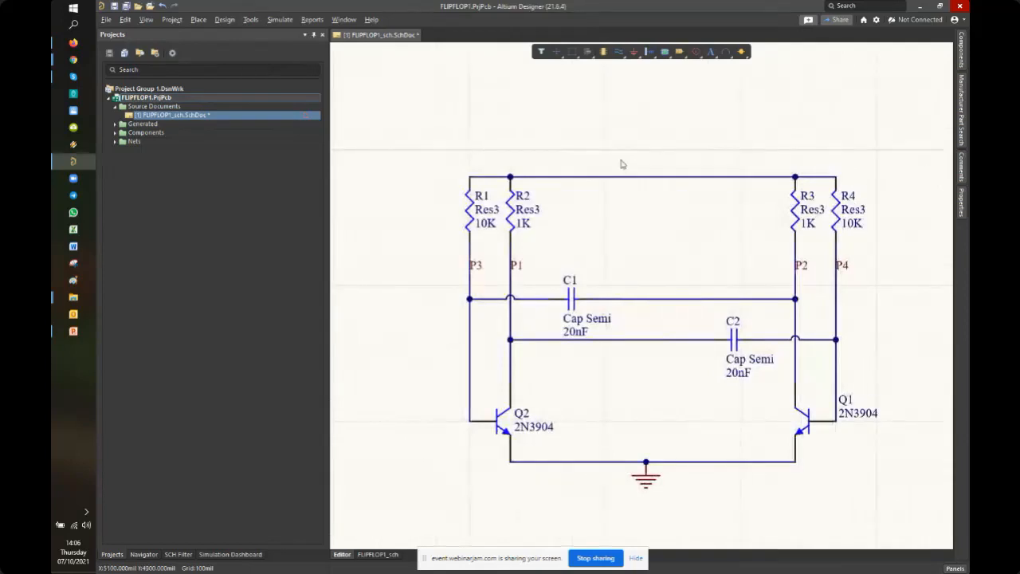
pyautogui.click(622, 164)
pyautogui.click(199, 19)
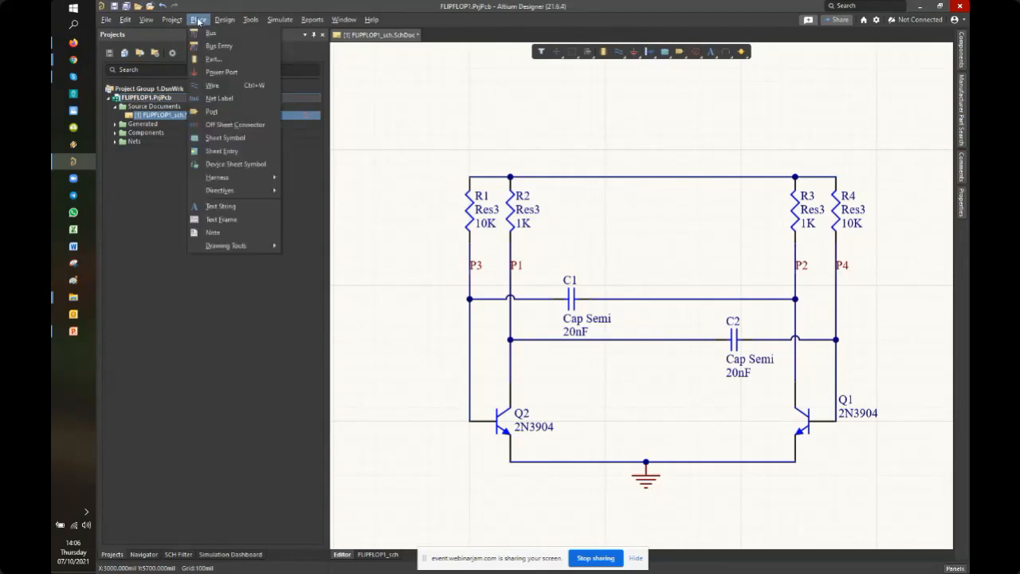
pyautogui.click(242, 73)
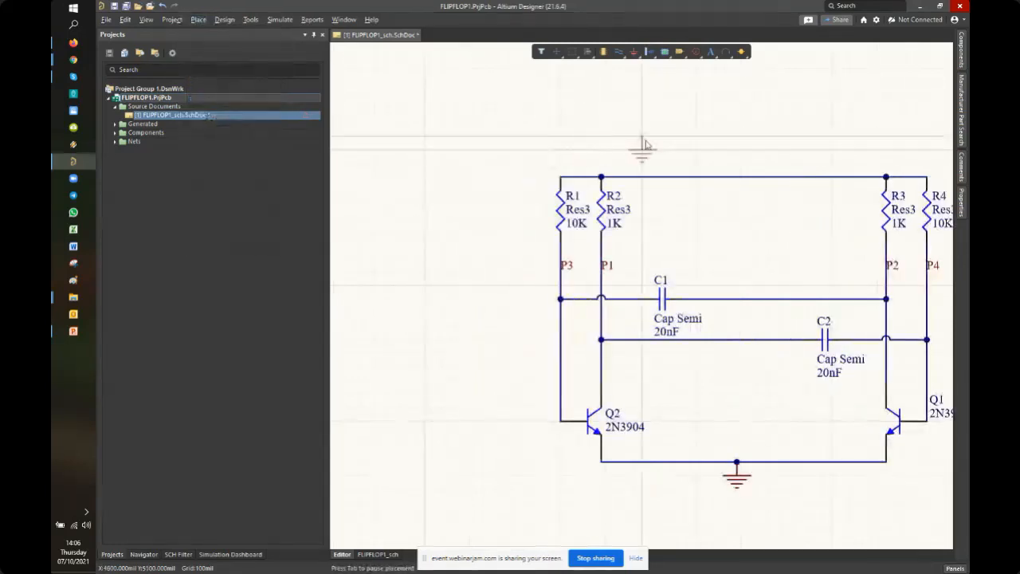
pyautogui.press('Tab')
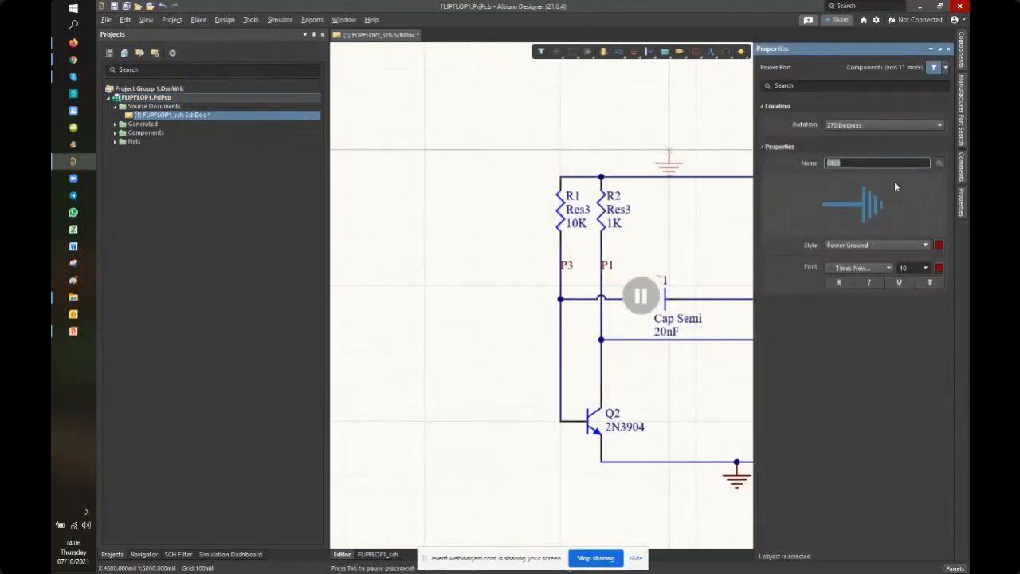
pyautogui.click(871, 247)
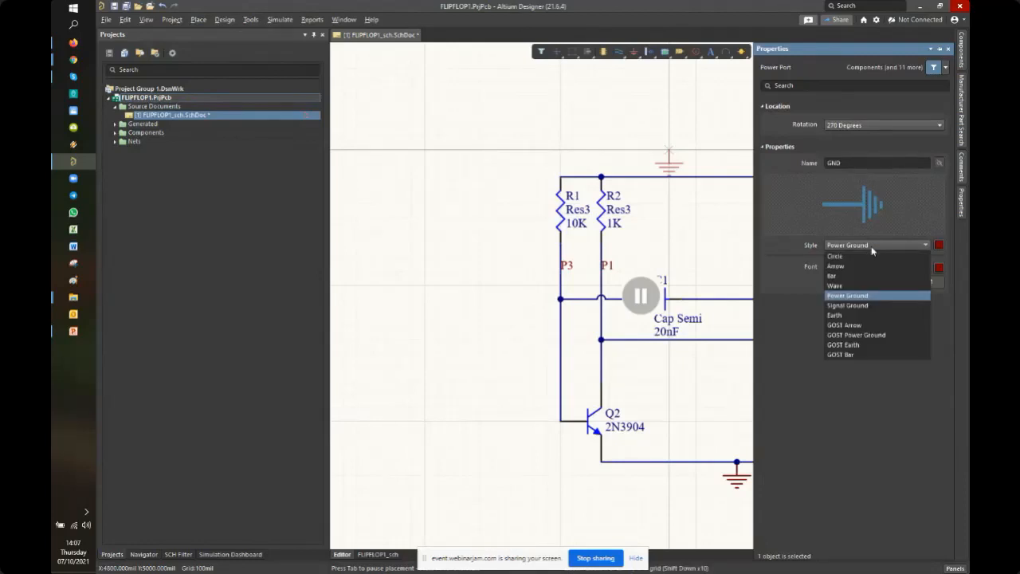
pyautogui.click(863, 216)
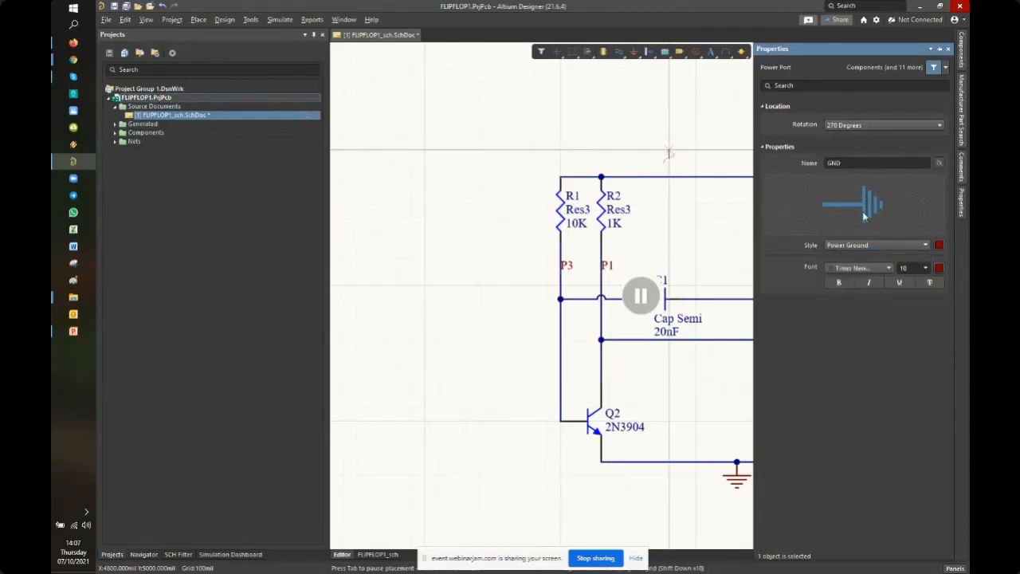
pyautogui.click(862, 244)
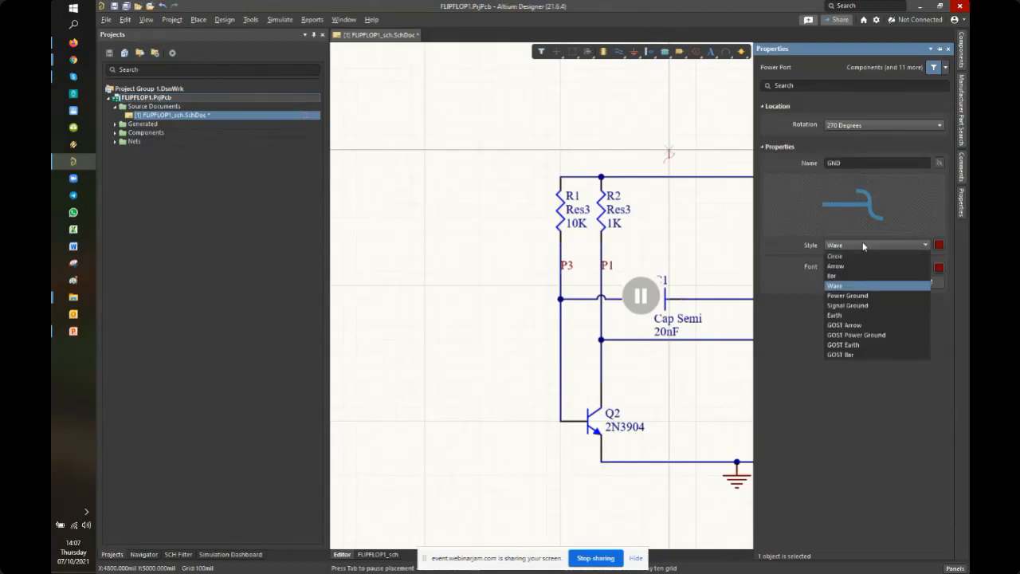
pyautogui.click(837, 276)
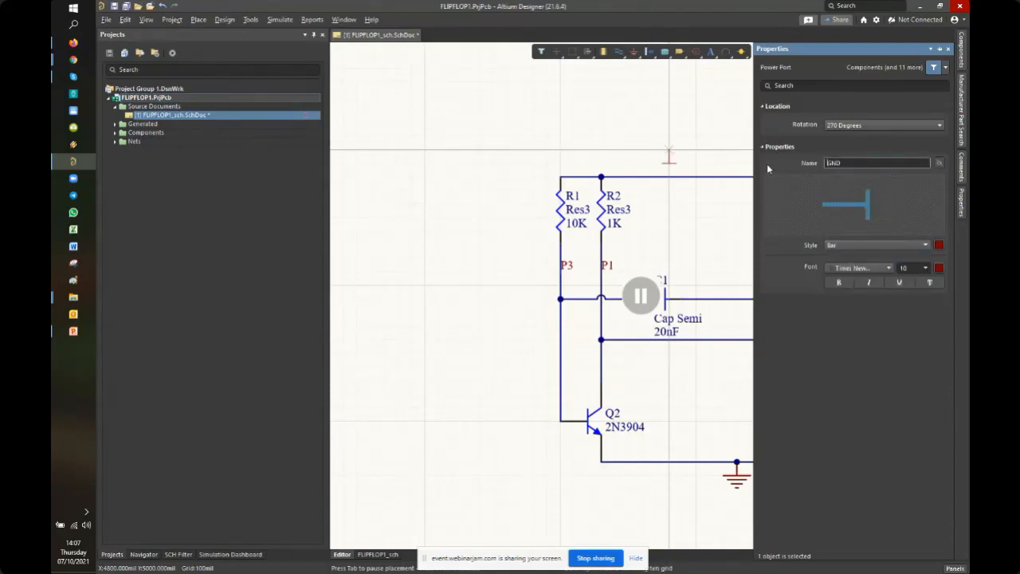
# Name the bar-style power port 5V, with its name shown
pyautogui.doubleClick(851, 162)
pyautogui.write('5V')
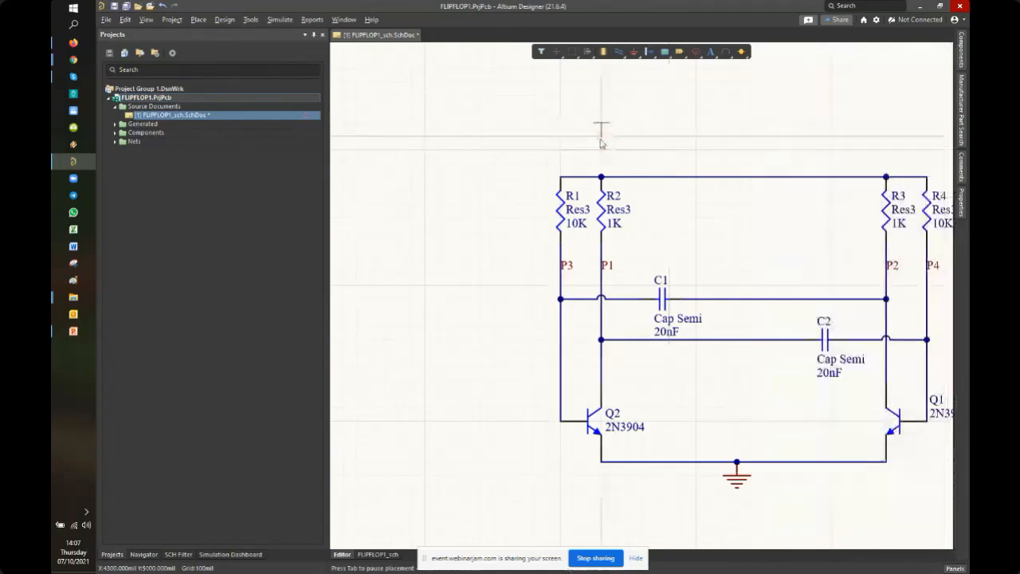
pyautogui.press('Tab')
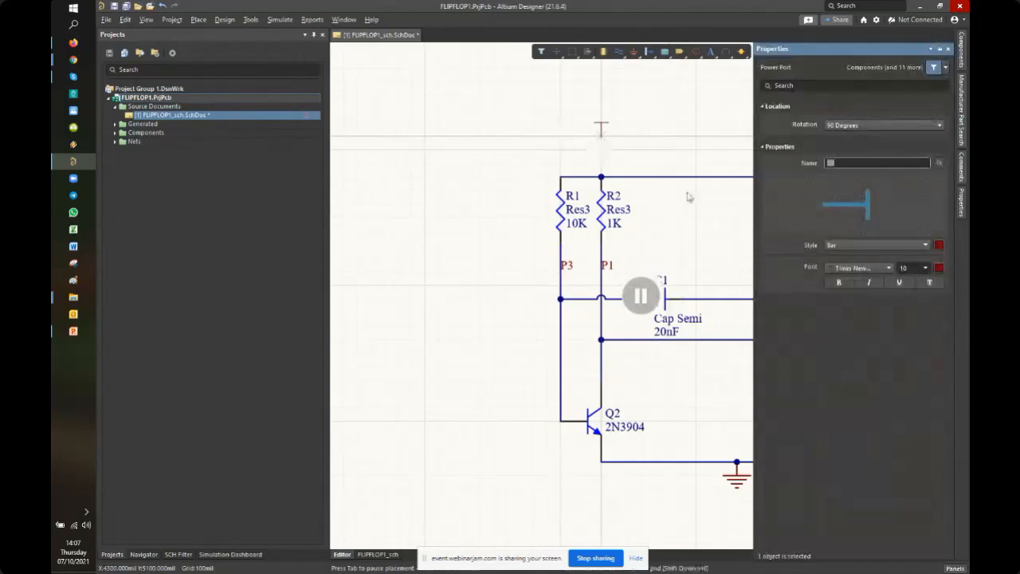
pyautogui.write('5V')
pyautogui.press('Return')
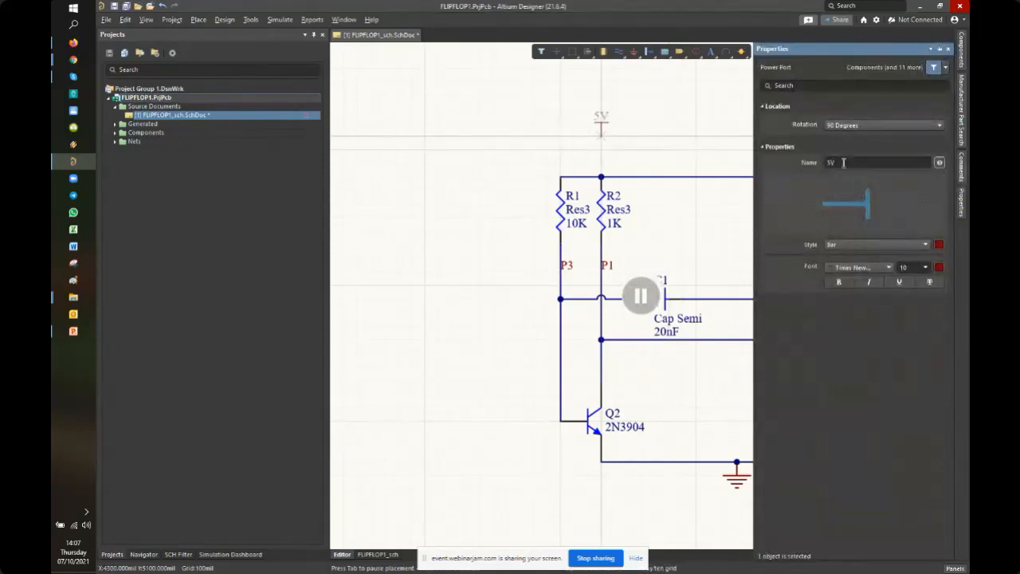
pyautogui.click(940, 165)
pyautogui.click(940, 163)
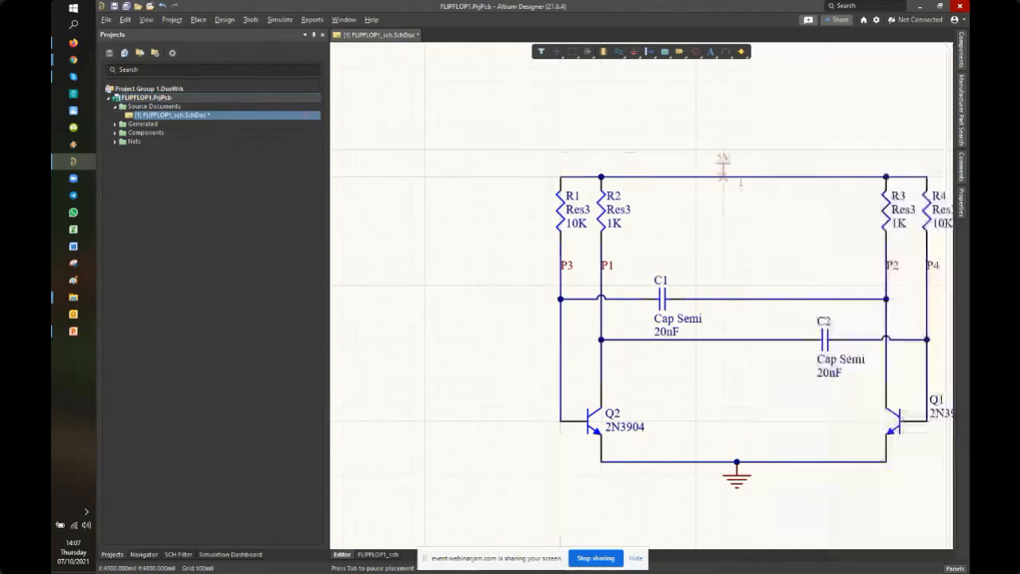
# Place the 5V power port near the middle of the wire joining R2 and R3, and save the schematic
pyautogui.click(750, 176)
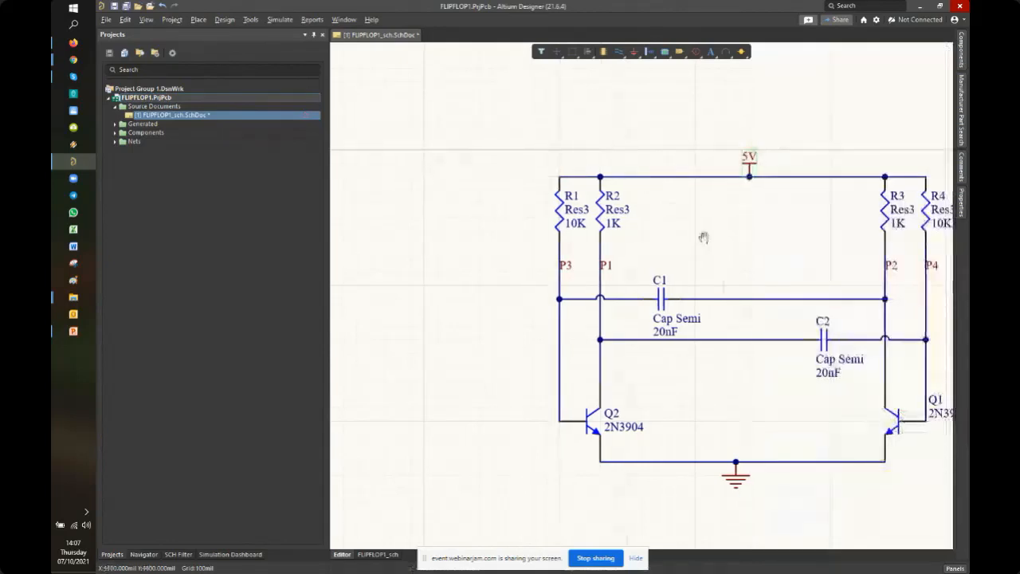
pyautogui.moveTo(706, 238); pyautogui.dragTo(525, 203, button='right')
pyautogui.keyDown('ctrl'); pyautogui.scroll(-1, 525, 204); pyautogui.keyUp('ctrl')
pyautogui.hotkey('ctrl', 's')
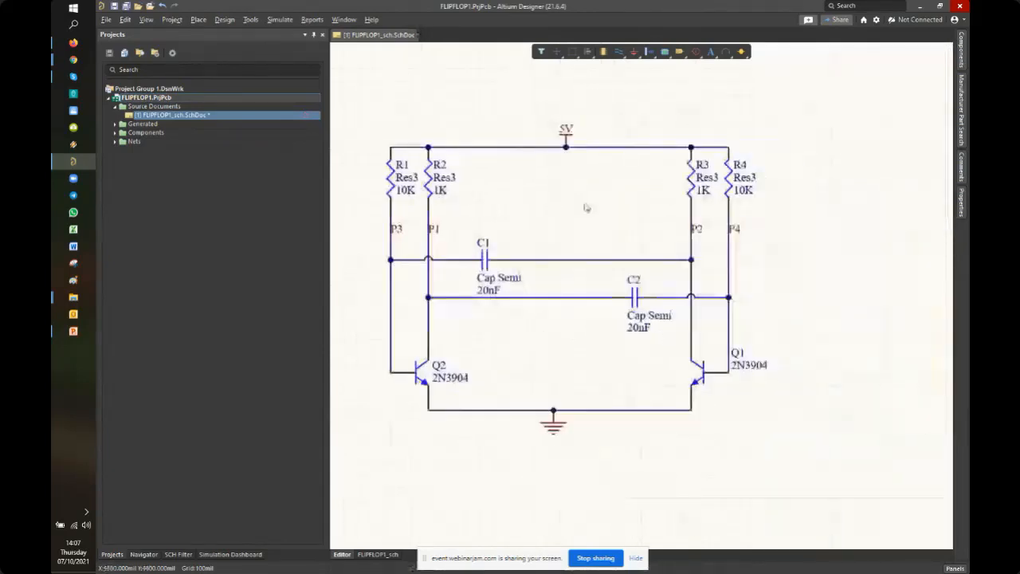
# Review the whole flip-flop schematic and switch to the PowerPoint presentation
pyautogui.keyDown('ctrl'); pyautogui.scroll(1, 593, 215); pyautogui.keyUp('ctrl')
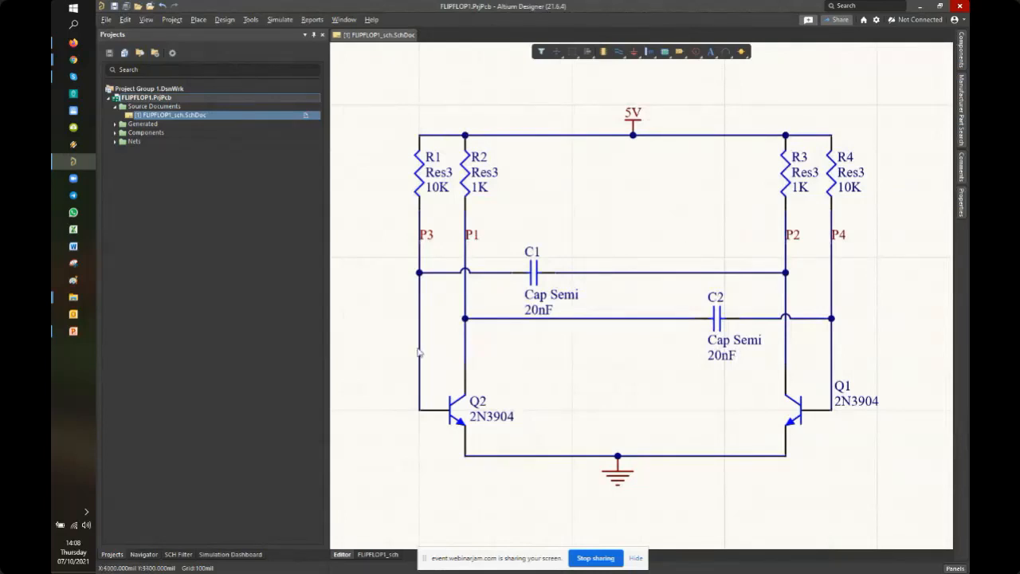
pyautogui.moveTo(625, 228); pyautogui.dragTo(634, 203, button='right')
pyautogui.keyDown('ctrl'); pyautogui.scroll(1, 634, 204); pyautogui.keyUp('ctrl')
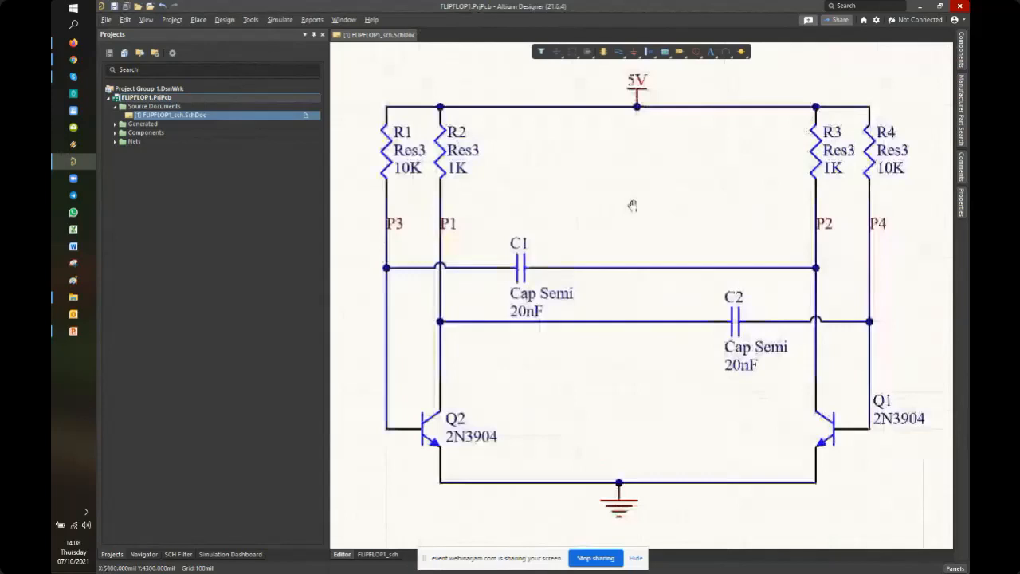
pyautogui.hotkey('alt', 'Tab')
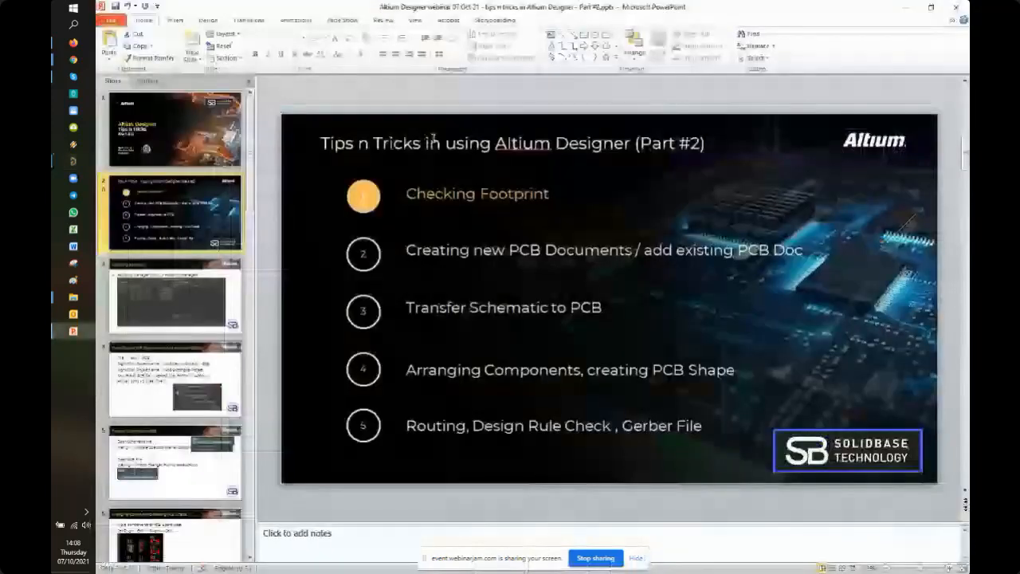
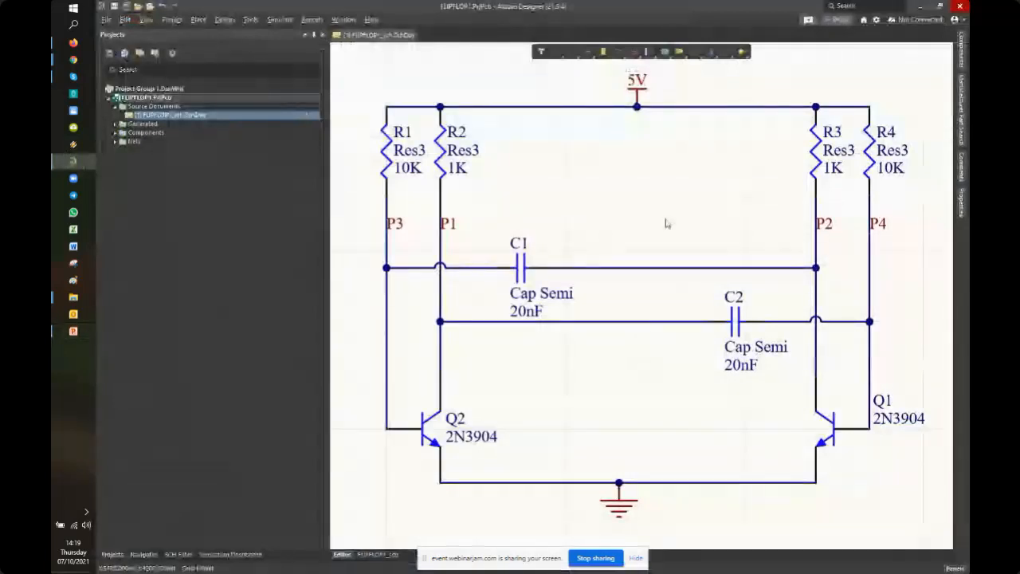
# Examine the flip-flop schematic as a whole and the 5V power port's connection to the upper wire up close
pyautogui.keyDown('ctrl'); pyautogui.scroll(-1, 655, 212); pyautogui.keyUp('ctrl')
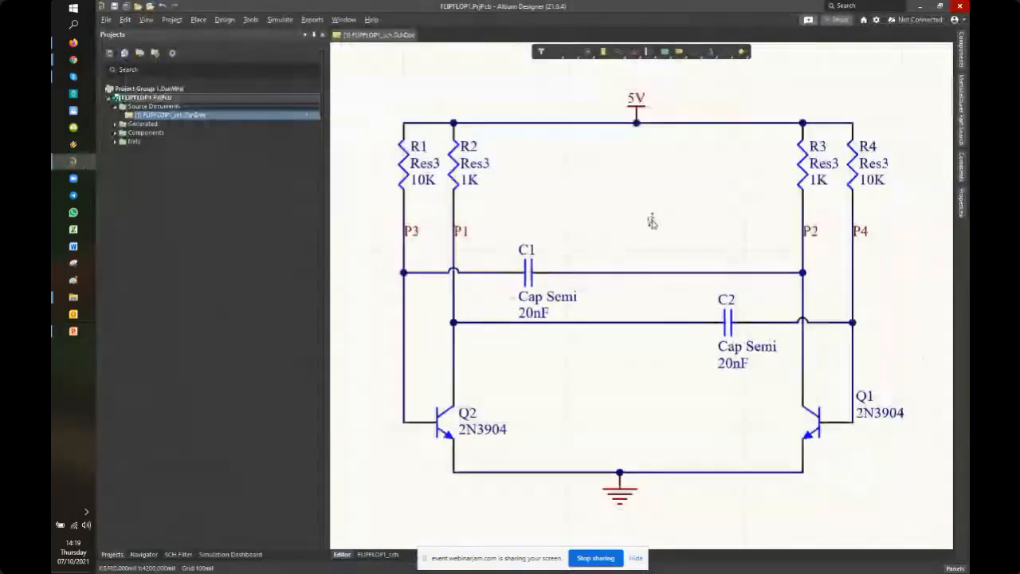
pyautogui.keyDown('ctrl'); pyautogui.scroll(1, 651, 221); pyautogui.keyUp('ctrl')
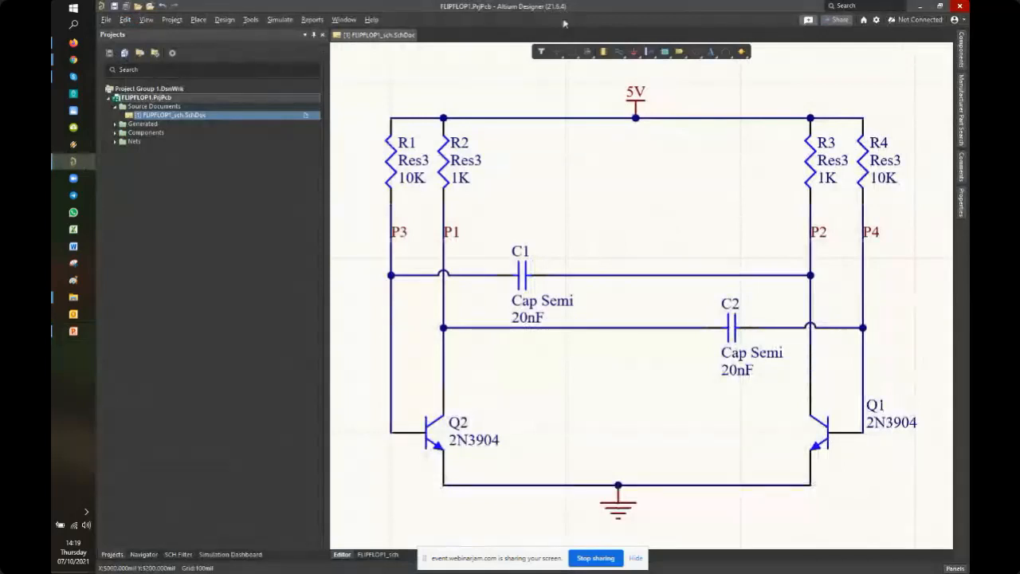
pyautogui.keyDown('ctrl'); pyautogui.scroll(-1, 650, 234); pyautogui.keyUp('ctrl')
pyautogui.keyDown('ctrl'); pyautogui.scroll(1, 662, 231); pyautogui.keyUp('ctrl')
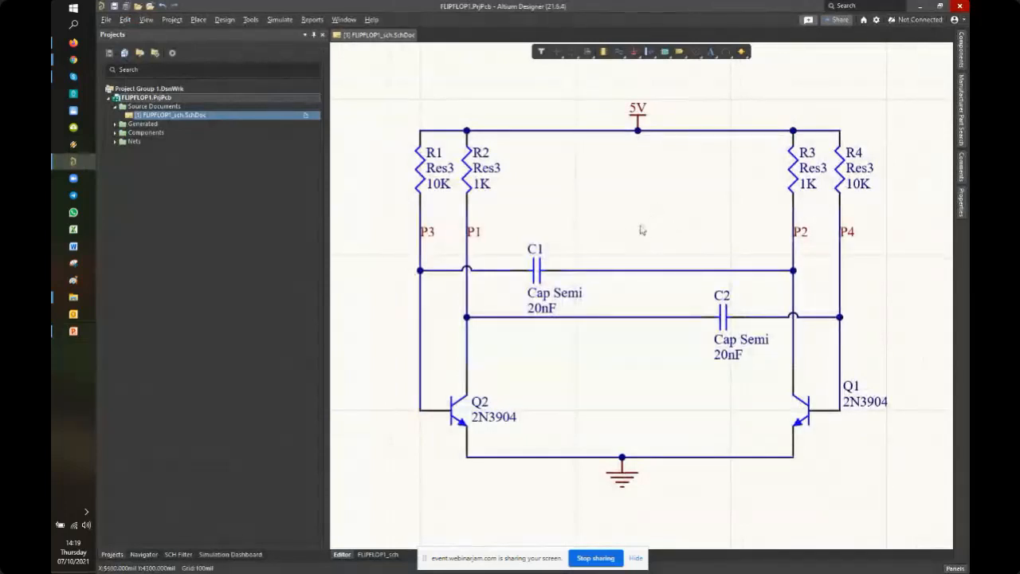
pyautogui.keyDown('ctrl'); pyautogui.scroll(-1, 641, 228); pyautogui.keyUp('ctrl')
pyautogui.keyDown('ctrl'); pyautogui.scroll(1, 649, 222); pyautogui.keyUp('ctrl')
pyautogui.moveTo(650, 221); pyautogui.dragTo(656, 218, button='right')
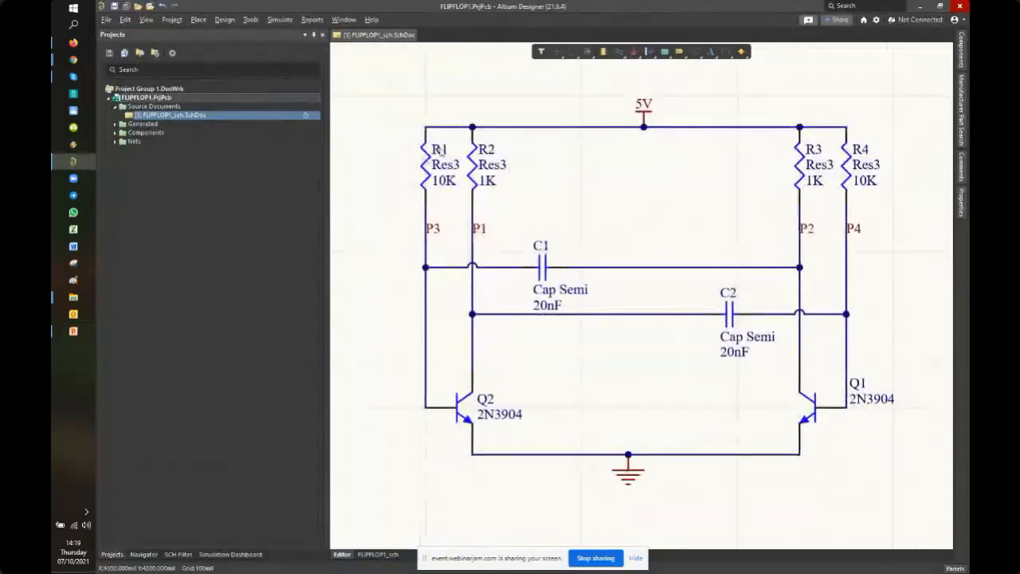
pyautogui.keyDown('ctrl'); pyautogui.scroll(1, 639, 118); pyautogui.keyUp('ctrl')
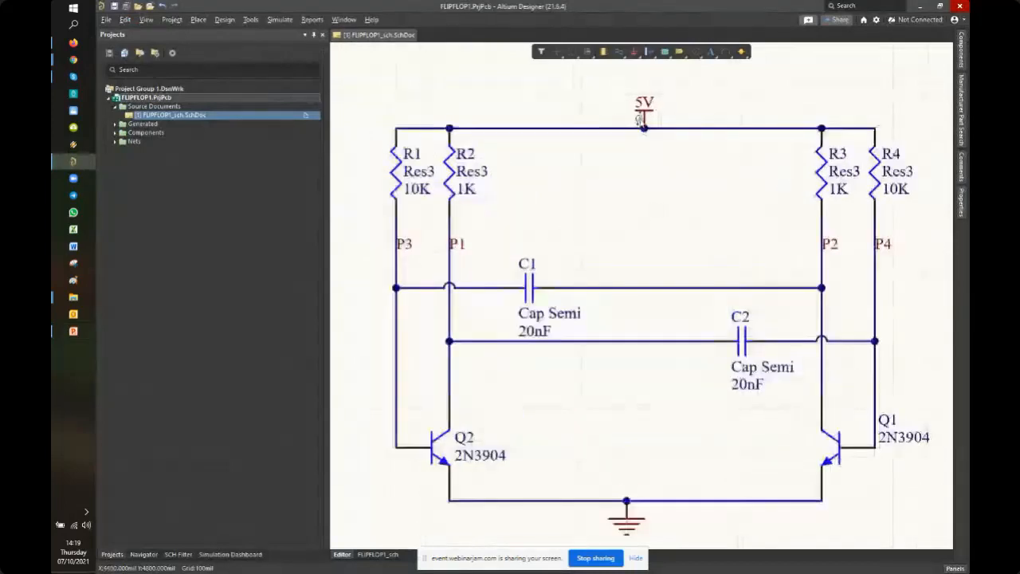
pyautogui.keyDown('ctrl'); pyautogui.scroll(3, 638, 118); pyautogui.keyUp('ctrl')
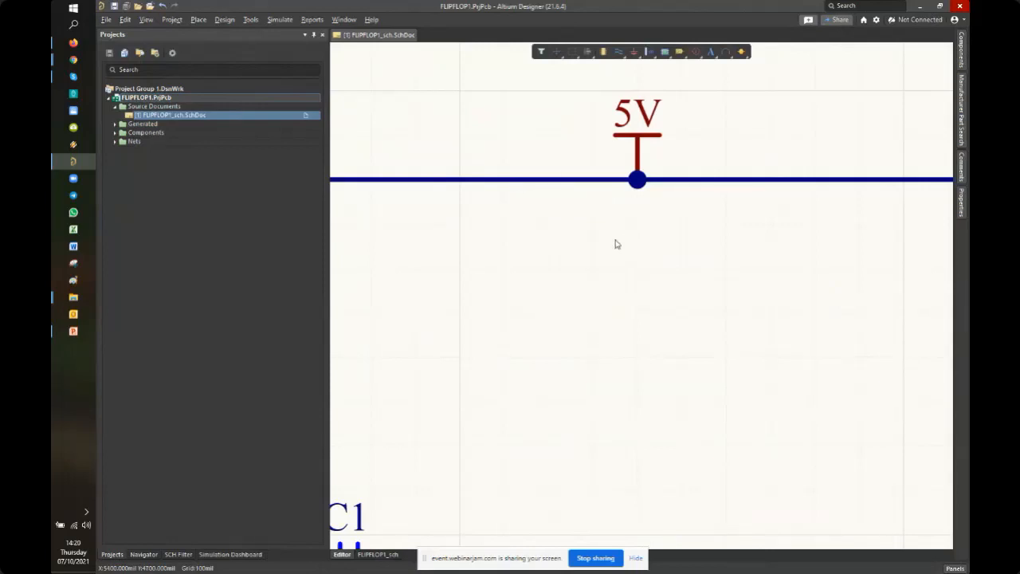
pyautogui.keyDown('ctrl'); pyautogui.scroll(-6, 614, 241); pyautogui.keyUp('ctrl')
pyautogui.keyDown('ctrl'); pyautogui.scroll(4, 604, 219); pyautogui.keyUp('ctrl')
pyautogui.moveTo(603, 252); pyautogui.dragTo(621, 188, button='right')
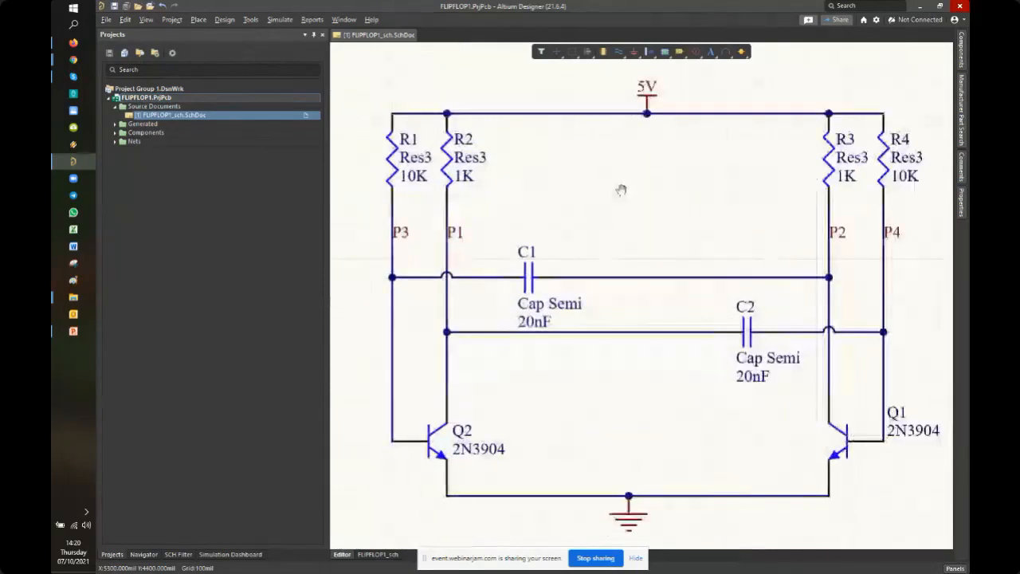
pyautogui.keyDown('ctrl'); pyautogui.scroll(-2, 622, 191); pyautogui.keyUp('ctrl')
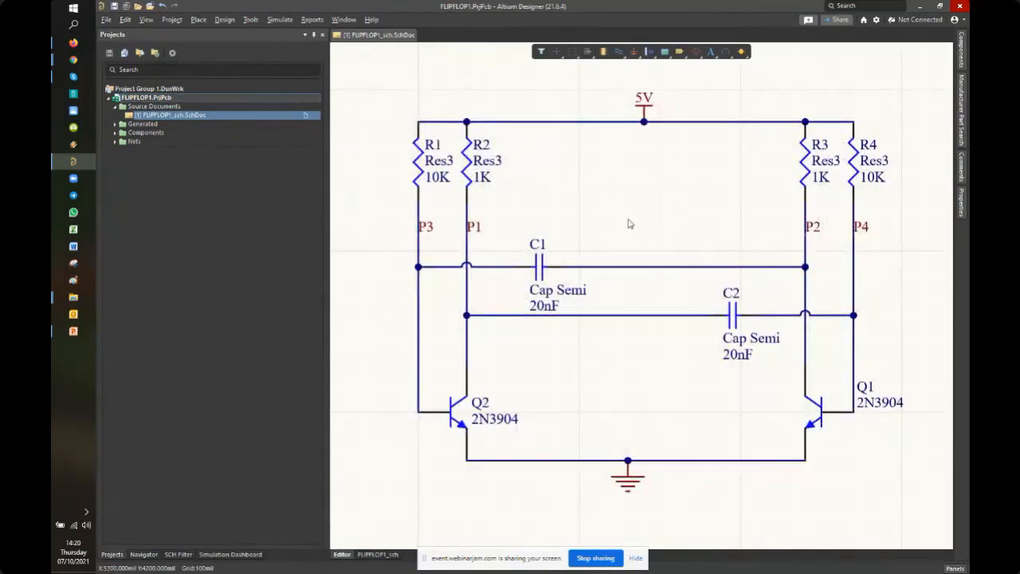
# Open the Footprint Manager and display the footprints of capacitor C1 with the graphical preview area revealed
pyautogui.click(250, 19)
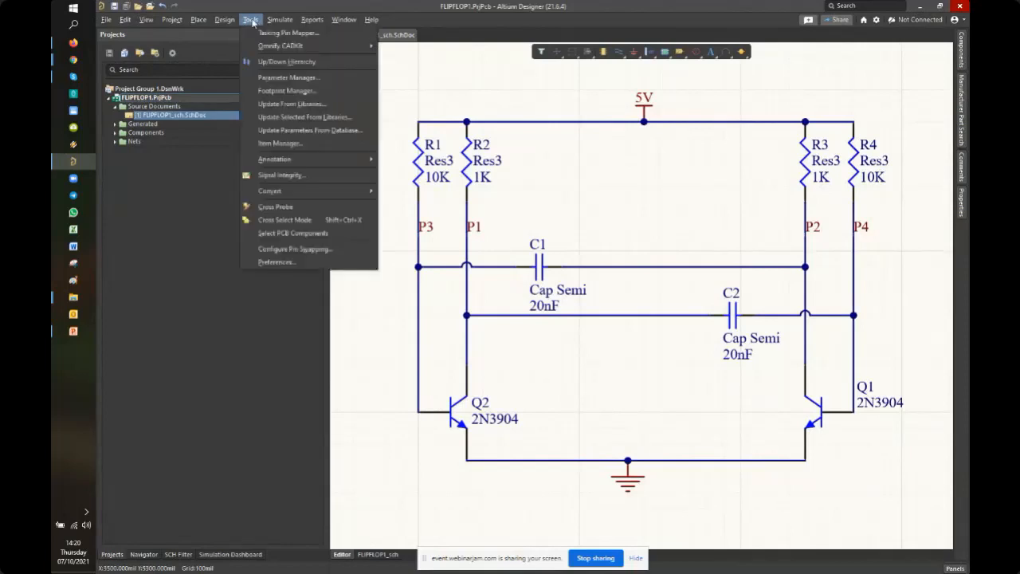
pyautogui.click(285, 93)
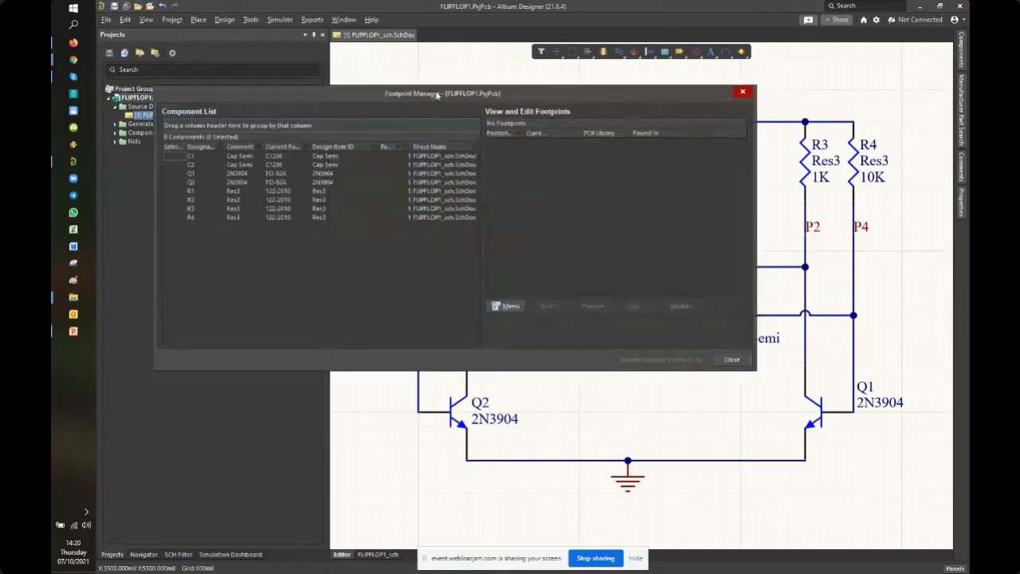
pyautogui.moveTo(437, 95); pyautogui.dragTo(492, 152)
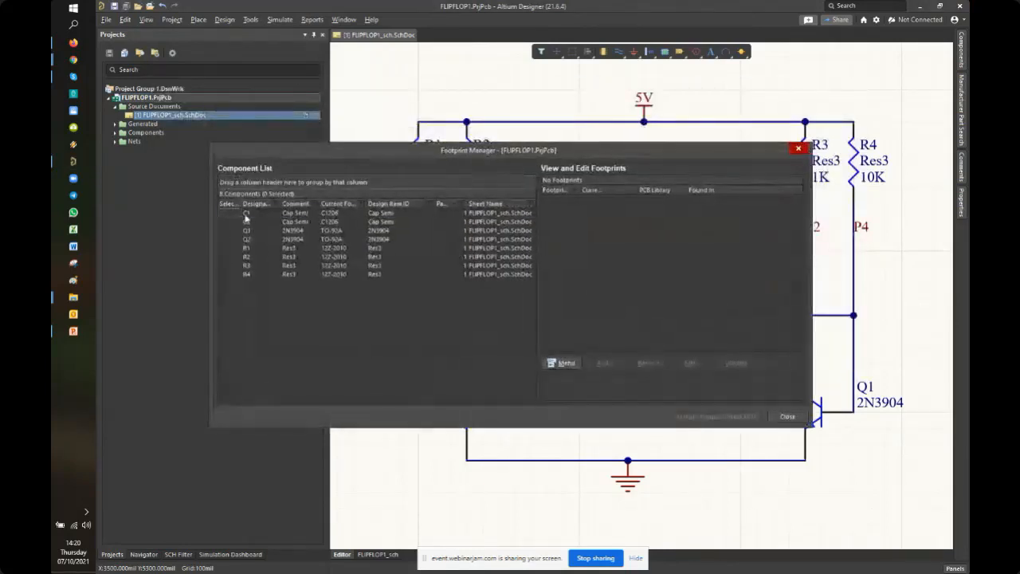
pyautogui.click(246, 215)
pyautogui.moveTo(625, 371); pyautogui.dragTo(622, 253)
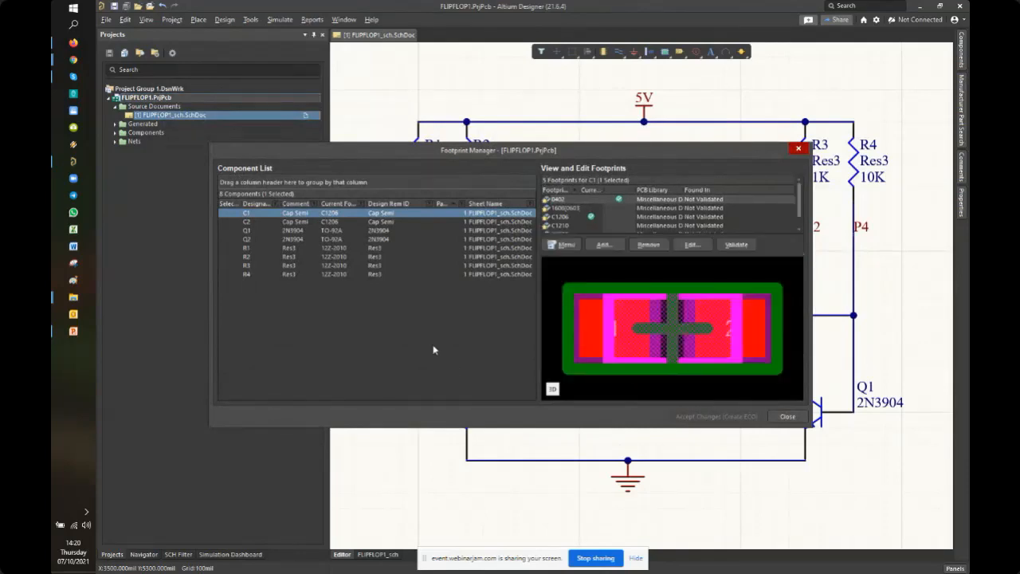
pyautogui.moveTo(539, 151); pyautogui.dragTo(553, 120)
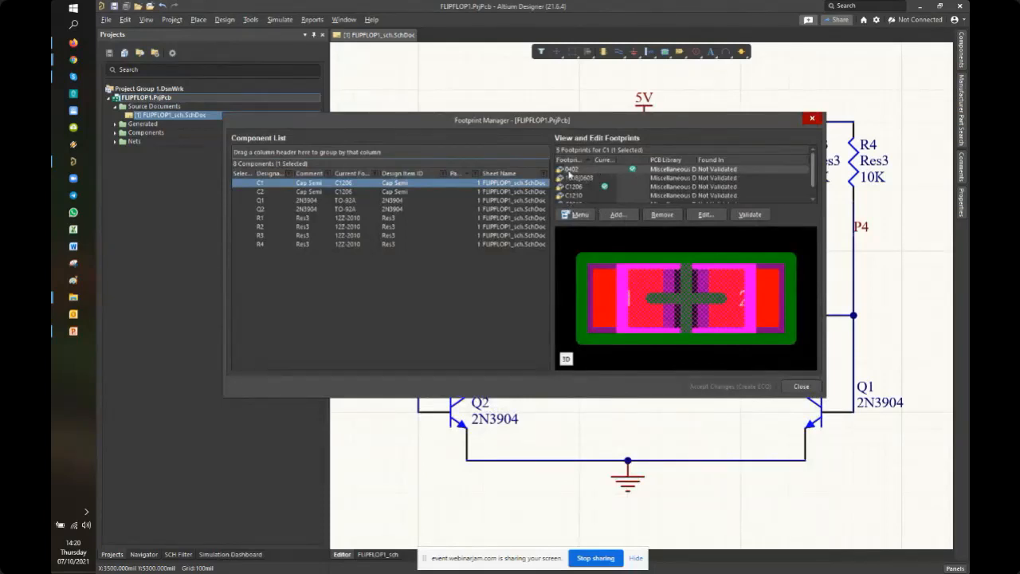
# Preview C1's alternative footprints 1608[0603], C1206, 0402 and C1210 to compare their pad layouts
pyautogui.click(583, 182)
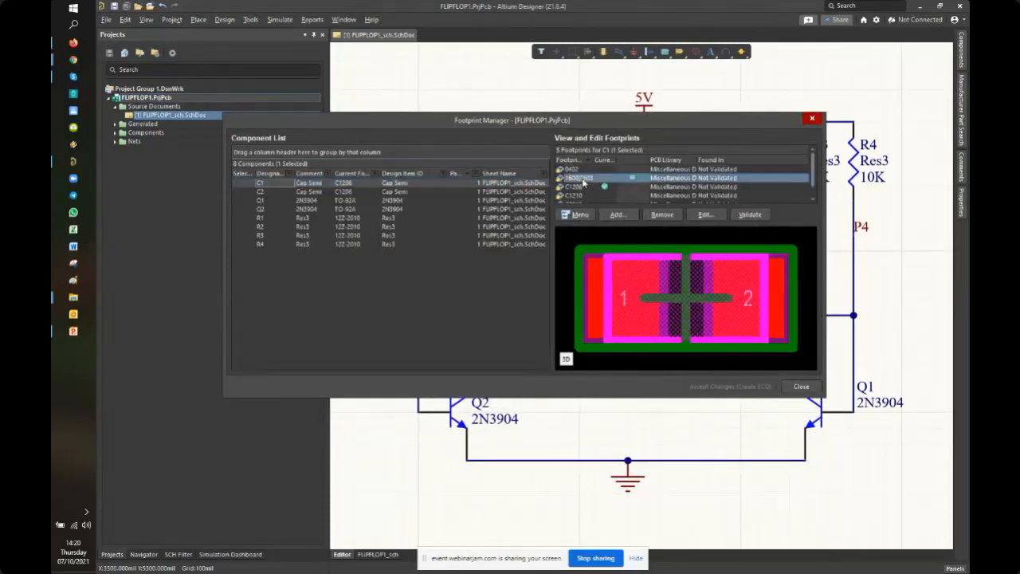
pyautogui.click(577, 186)
pyautogui.click(581, 179)
pyautogui.click(581, 170)
pyautogui.click(574, 188)
pyautogui.click(575, 196)
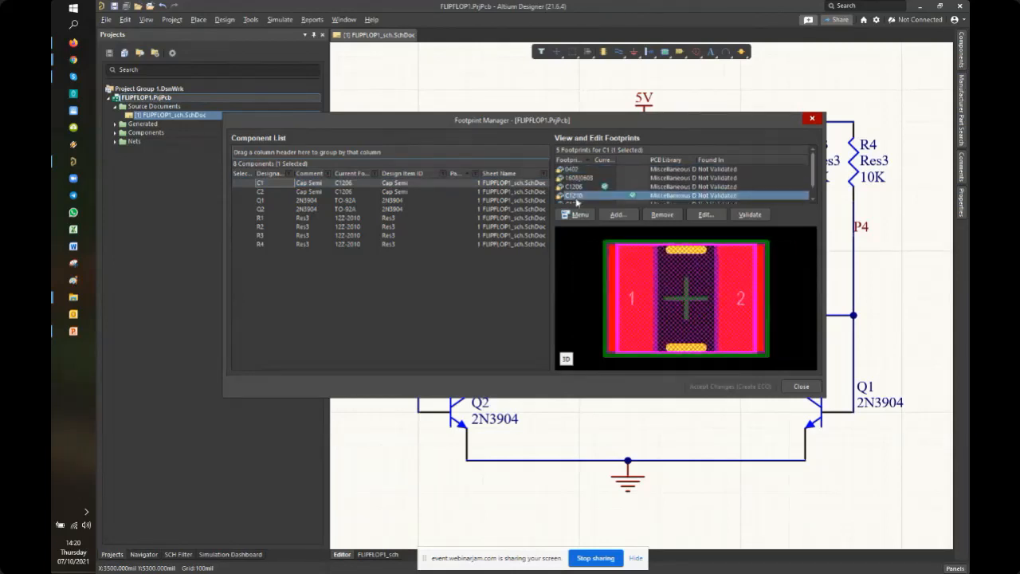
# Enlarge the Footprint Manager and its footprint list, and display C1's C1210 footprint in 3D
pyautogui.moveTo(591, 396); pyautogui.dragTo(591, 474)
pyautogui.moveTo(642, 231); pyautogui.dragTo(642, 252)
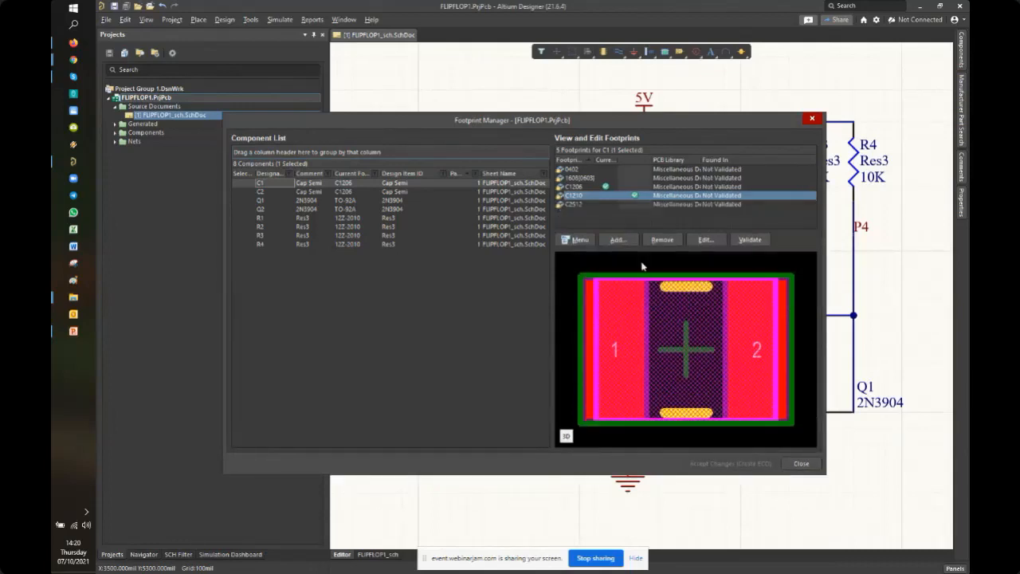
pyautogui.click(566, 435)
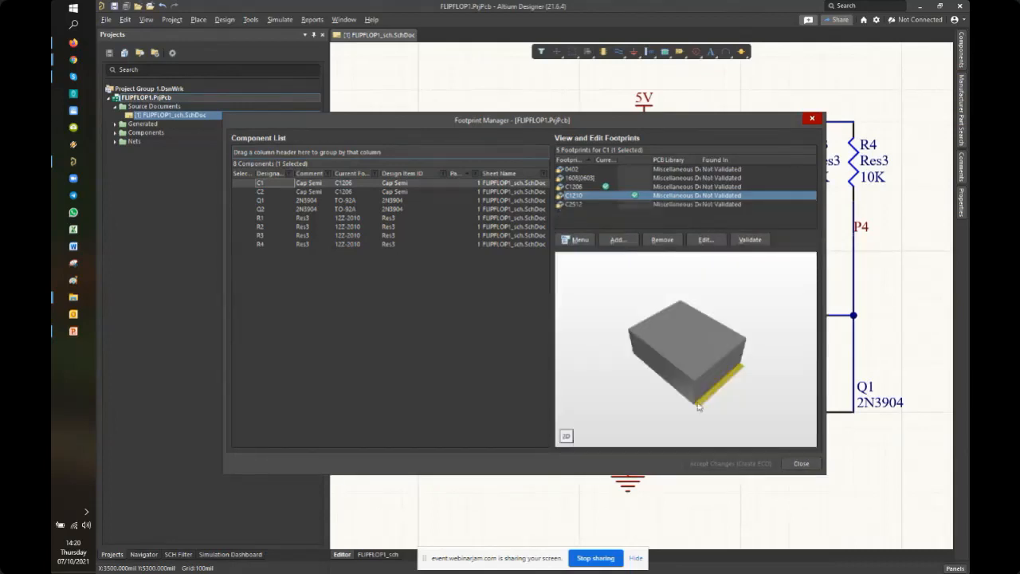
# Examine the 3D model of C1's C1210 footprint from near and far, and return the preview to 2D
pyautogui.moveTo(711, 368)
pyautogui.mouseDown()
pyautogui.moveTo(661, 329)
pyautogui.moveTo(685, 319)
pyautogui.moveTo(722, 335)
pyautogui.moveTo(750, 323)
pyautogui.moveTo(677, 327)
pyautogui.moveTo(607, 305)
pyautogui.moveTo(735, 300)
pyautogui.moveTo(677, 307)
pyautogui.moveTo(619, 296)
pyautogui.moveTo(733, 303)
pyautogui.moveTo(740, 328)
pyautogui.moveTo(658, 339)
pyautogui.moveTo(748, 351)
pyautogui.moveTo(777, 376)
pyautogui.moveTo(789, 326)
pyautogui.moveTo(713, 388)
pyautogui.moveTo(754, 308)
pyautogui.moveTo(614, 296)
pyautogui.moveTo(769, 344)
pyautogui.moveTo(737, 389)
pyautogui.moveTo(713, 339)
pyautogui.moveTo(749, 319)
pyautogui.moveTo(741, 335)
pyautogui.moveTo(724, 293)
pyautogui.moveTo(706, 379)
pyautogui.moveTo(678, 307)
pyautogui.moveTo(693, 342)
pyautogui.moveTo(680, 380)
pyautogui.moveTo(660, 373)
pyautogui.moveTo(774, 294)
pyautogui.moveTo(794, 340)
pyautogui.moveTo(718, 343)
pyautogui.moveTo(678, 332)
pyautogui.moveTo(713, 295)
pyautogui.moveTo(756, 384)
pyautogui.moveTo(745, 350)
pyautogui.moveTo(752, 369)
pyautogui.moveTo(757, 357)
pyautogui.moveTo(699, 360)
pyautogui.mouseUp()
pyautogui.scroll(4, 693, 349)
pyautogui.scroll(-6, 691, 364)
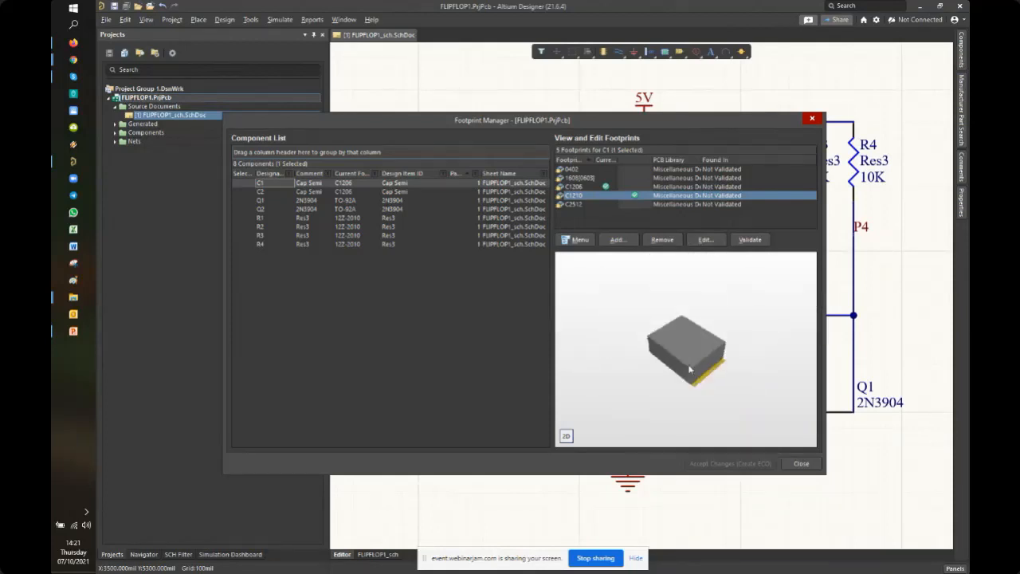
pyautogui.scroll(3, 686, 360)
pyautogui.scroll(-2, 710, 367)
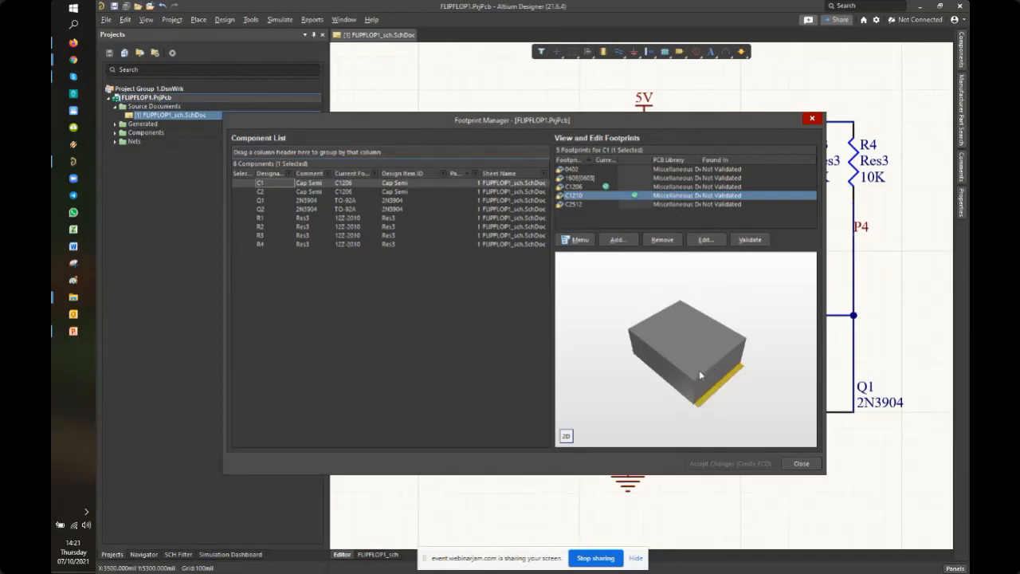
pyautogui.scroll(4, 695, 354)
pyautogui.scroll(-5, 692, 344)
pyautogui.scroll(5, 687, 354)
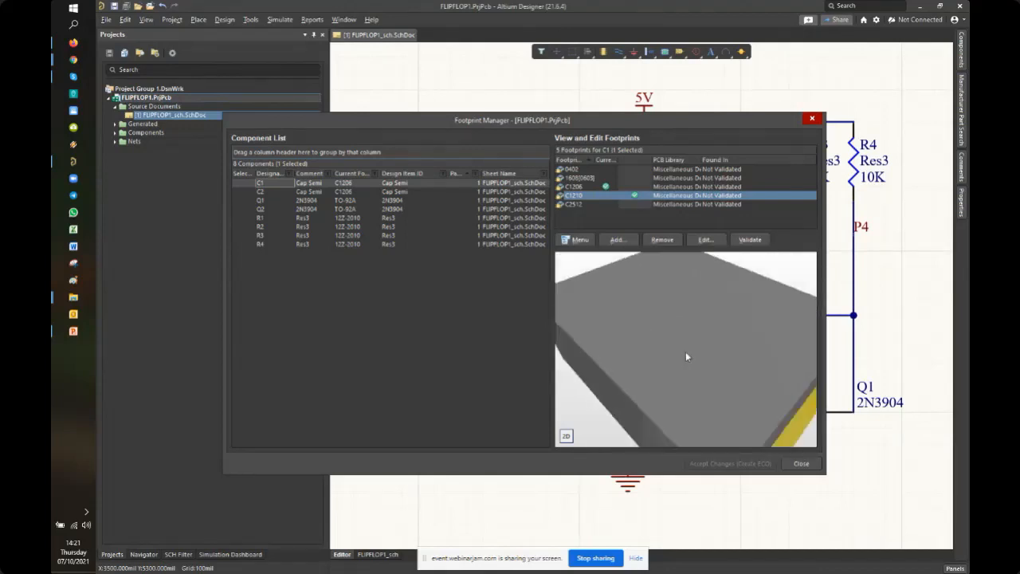
pyautogui.scroll(-5, 687, 358)
pyautogui.scroll(4, 688, 362)
pyautogui.scroll(-4, 687, 366)
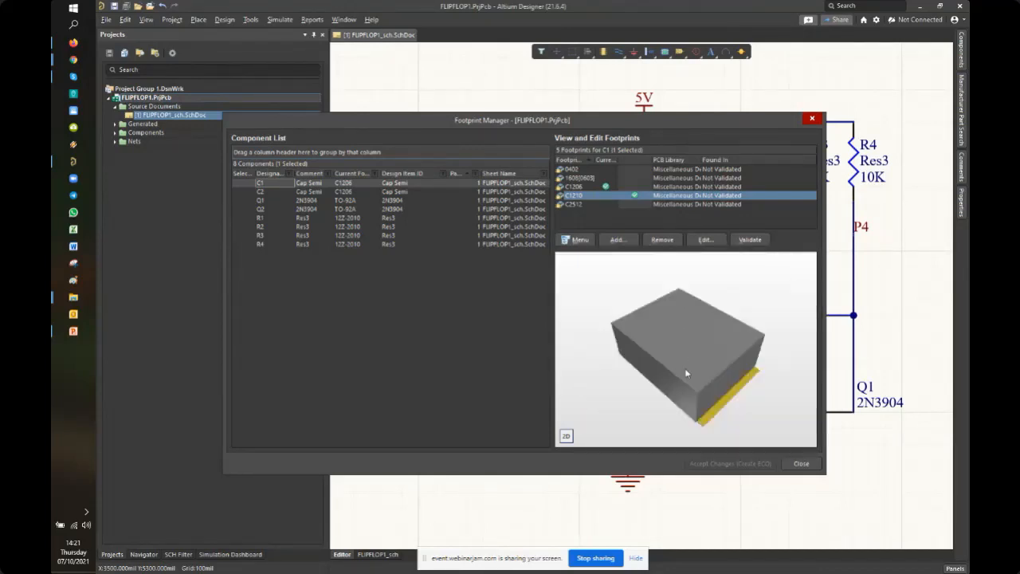
pyautogui.scroll(-1, 684, 365)
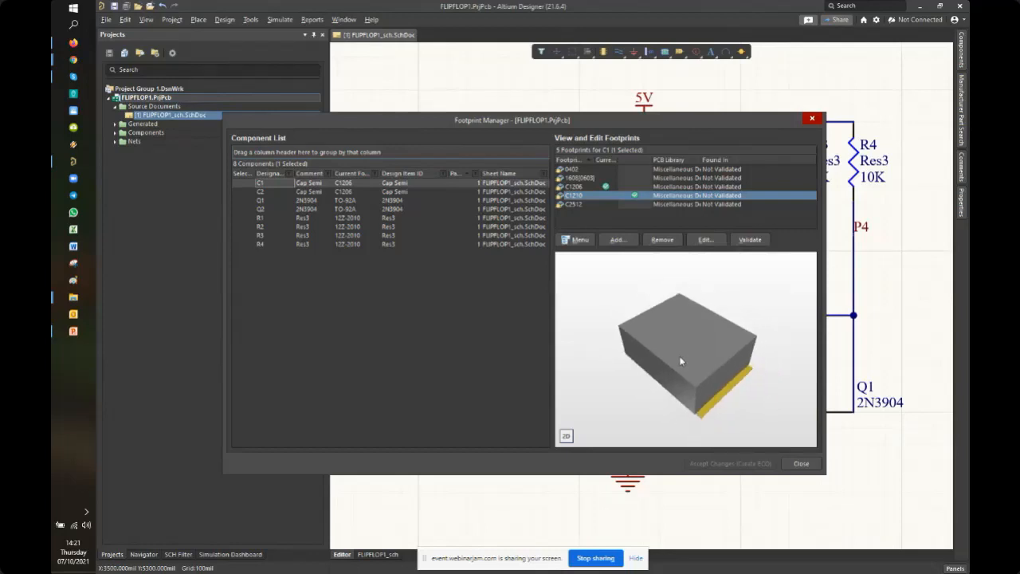
pyautogui.moveTo(680, 357); pyautogui.dragTo(660, 410)
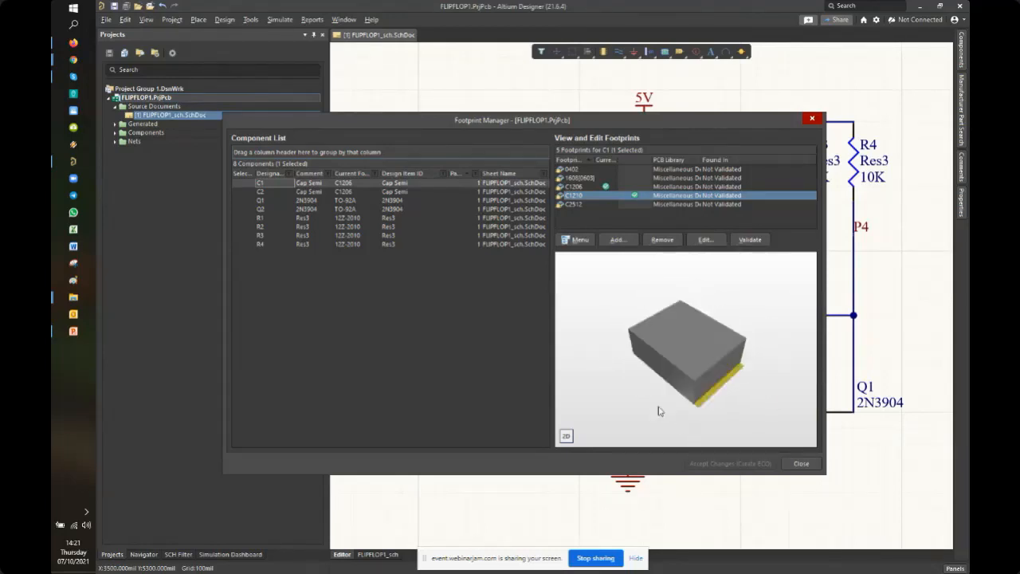
pyautogui.click(565, 437)
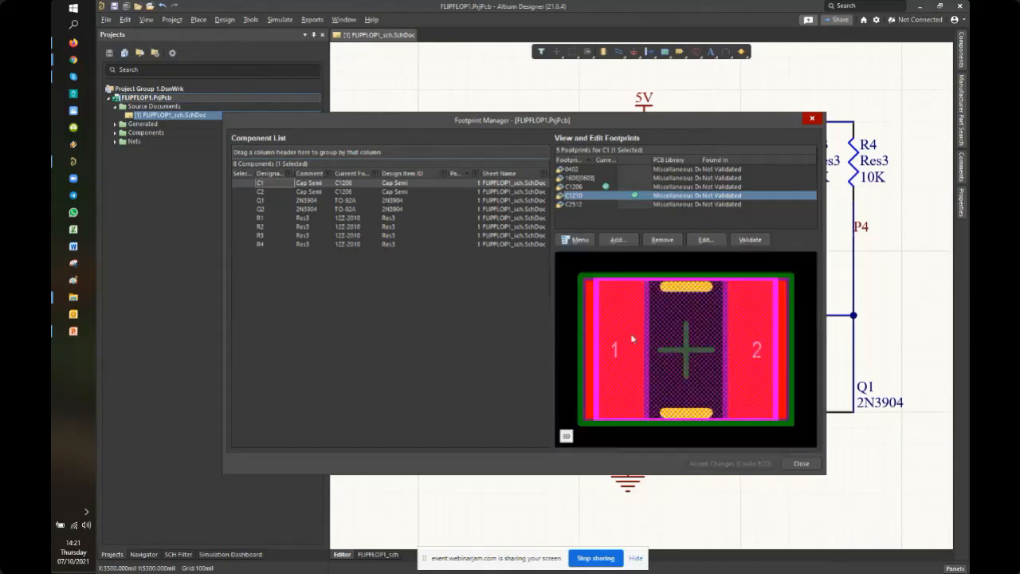
# Check the footprints of capacitors C1 and C2, previewing C1's C1206 pad layout
pyautogui.click(350, 183)
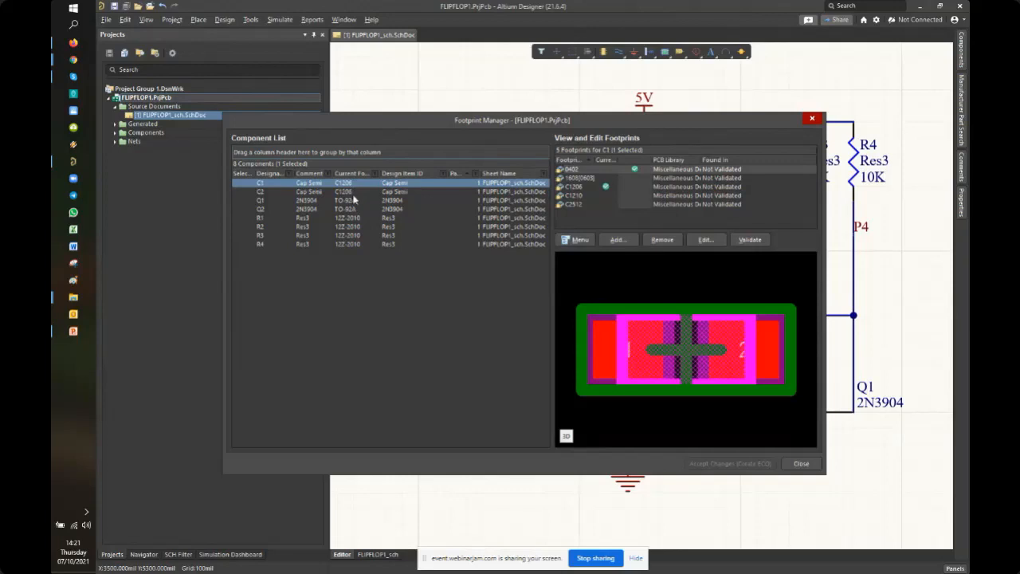
pyautogui.click(353, 193)
pyautogui.press('Up')
pyautogui.press('ctrl')
pyautogui.click(578, 187)
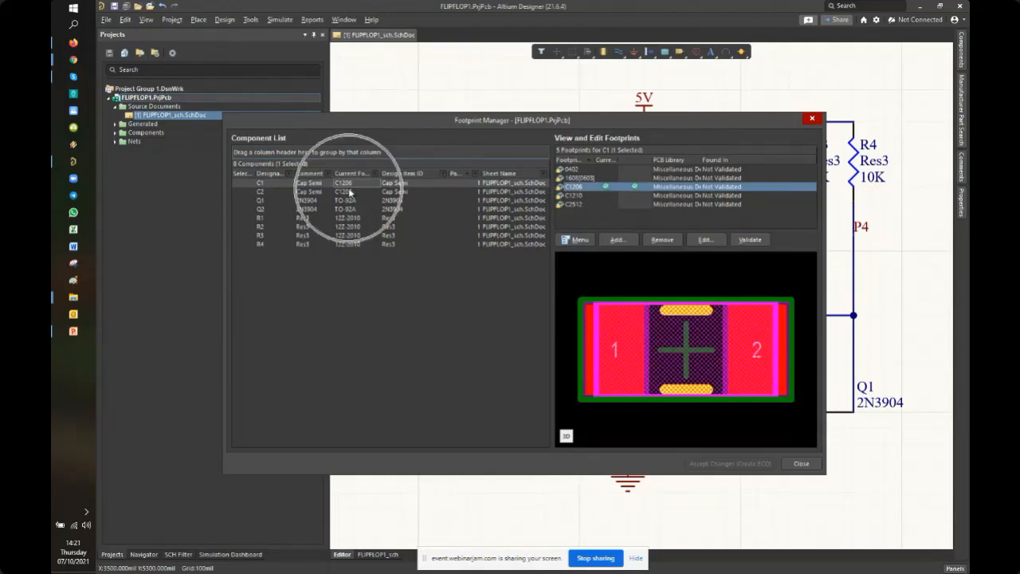
pyautogui.click(259, 186)
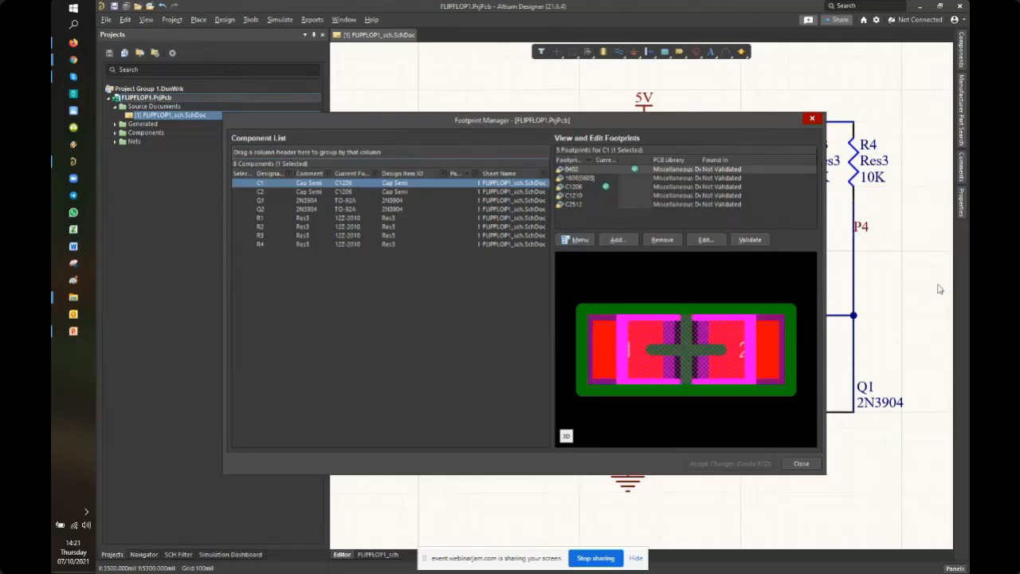
pyautogui.click(270, 195)
# Check the TO-92A footprint previews of transistors Q1 and Q2
pyautogui.click(351, 201)
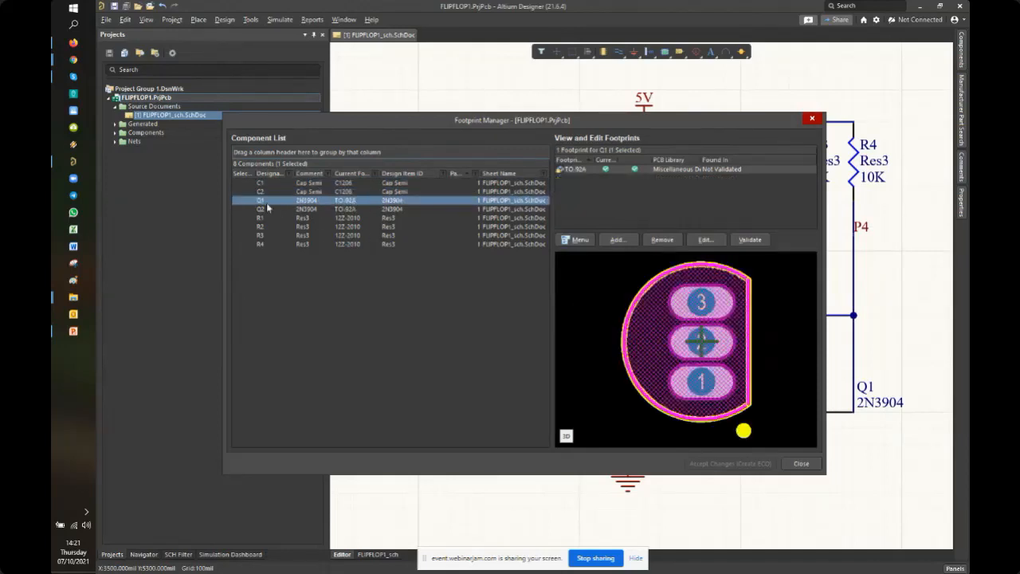
pyautogui.click(354, 210)
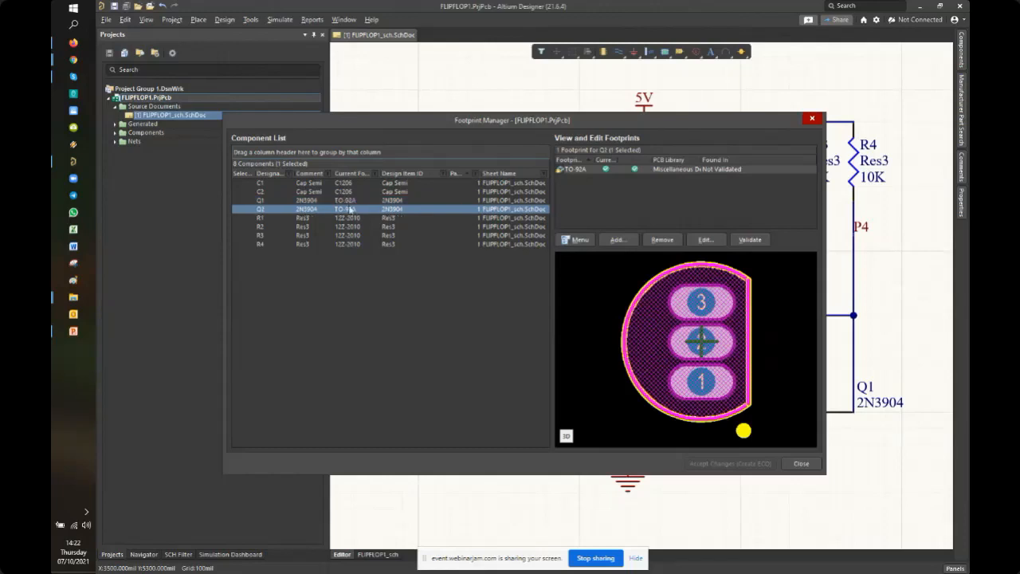
pyautogui.click(348, 202)
pyautogui.click(352, 211)
# Check the footprints of resistors R1 to R4 and close the Footprint Manager
pyautogui.click(348, 219)
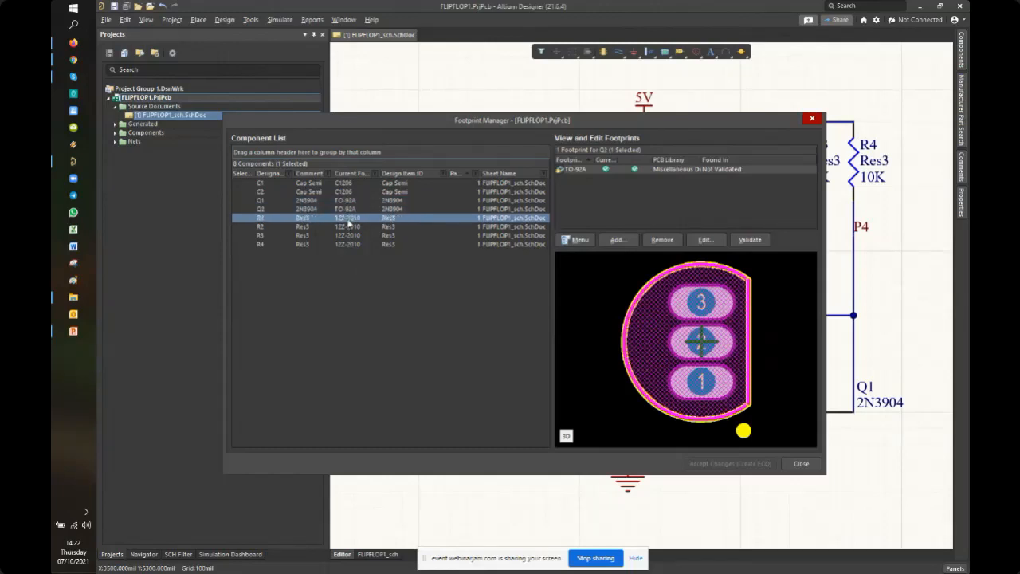
pyautogui.click(316, 228)
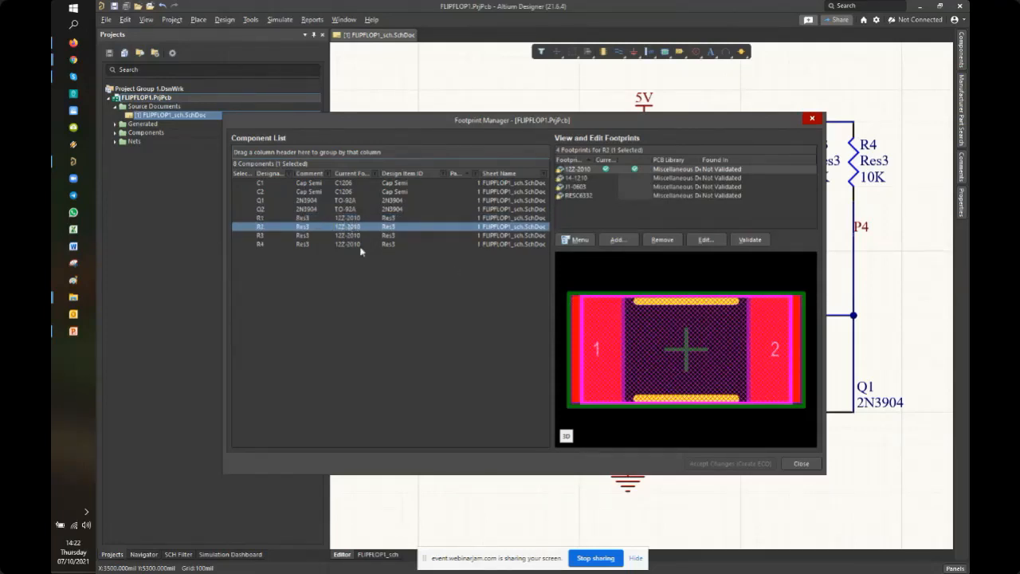
pyautogui.click(349, 236)
pyautogui.click(343, 243)
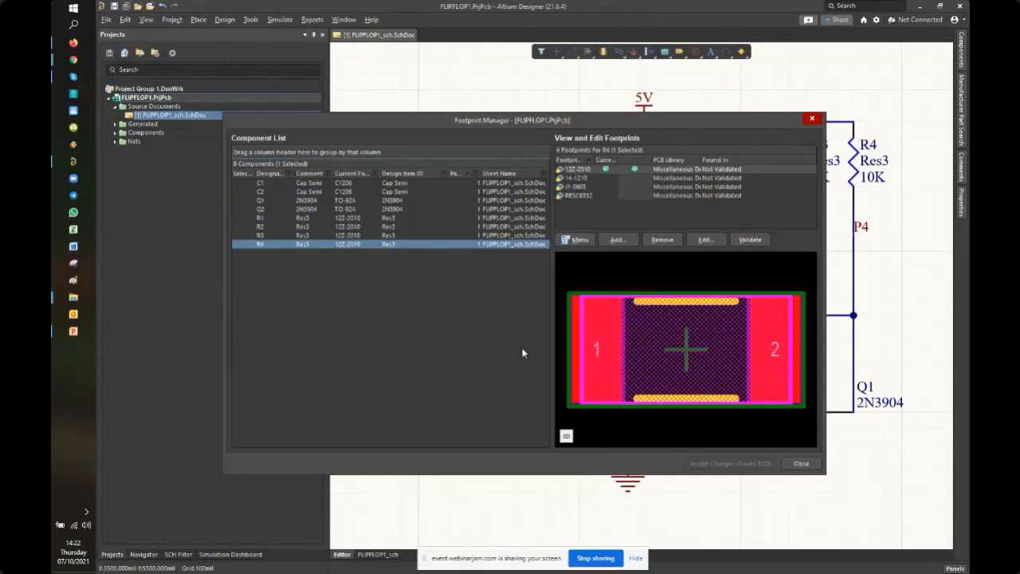
pyautogui.click(809, 467)
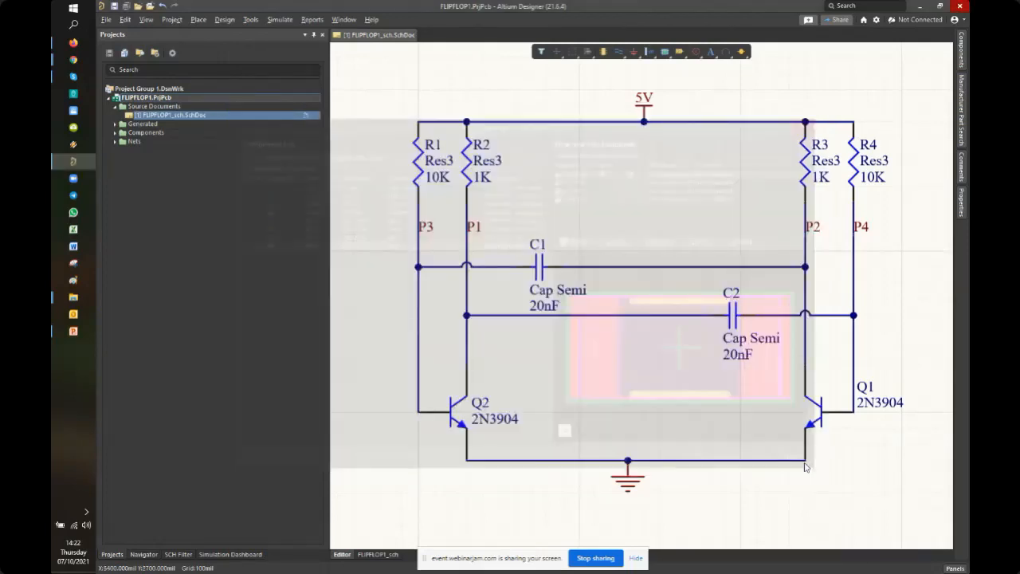
# Place a Battery from the Simulation Generic Components library in the empty area left of R1 and Q2
pyautogui.keyDown('ctrl'); pyautogui.scroll(-2, 602, 348); pyautogui.keyUp('ctrl')
pyautogui.moveTo(602, 348); pyautogui.dragTo(651, 340, button='right')
pyautogui.moveTo(757, 244); pyautogui.dragTo(728, 232, button='right')
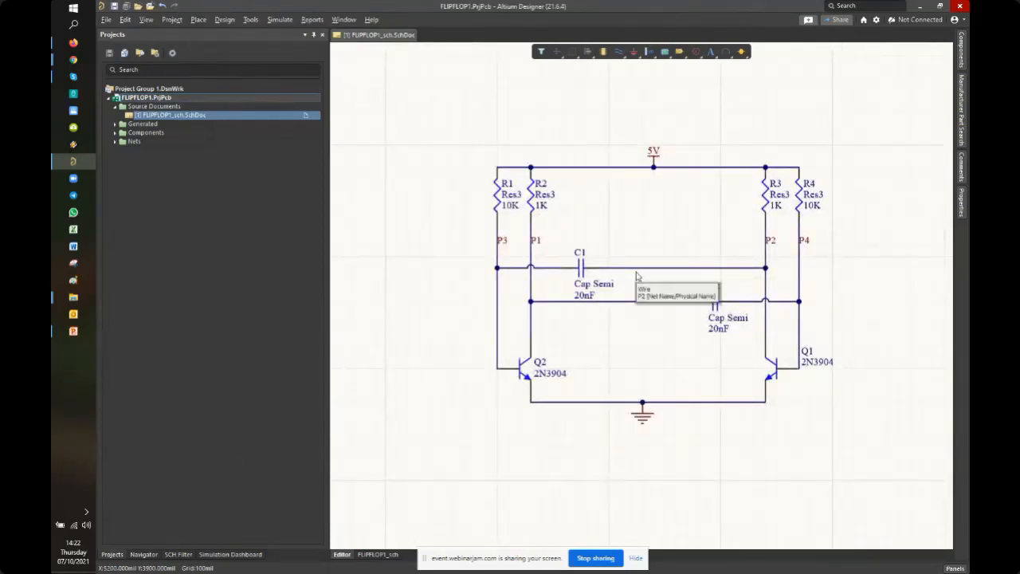
pyautogui.keyDown('ctrl'); pyautogui.scroll(3, 649, 234); pyautogui.keyUp('ctrl')
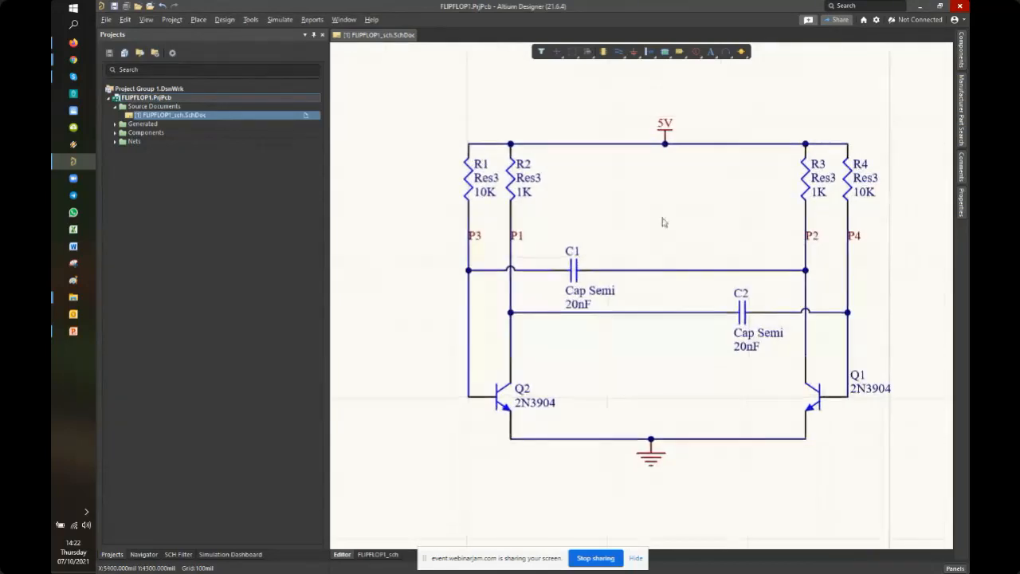
pyautogui.moveTo(671, 229); pyautogui.dragTo(681, 218, button='right')
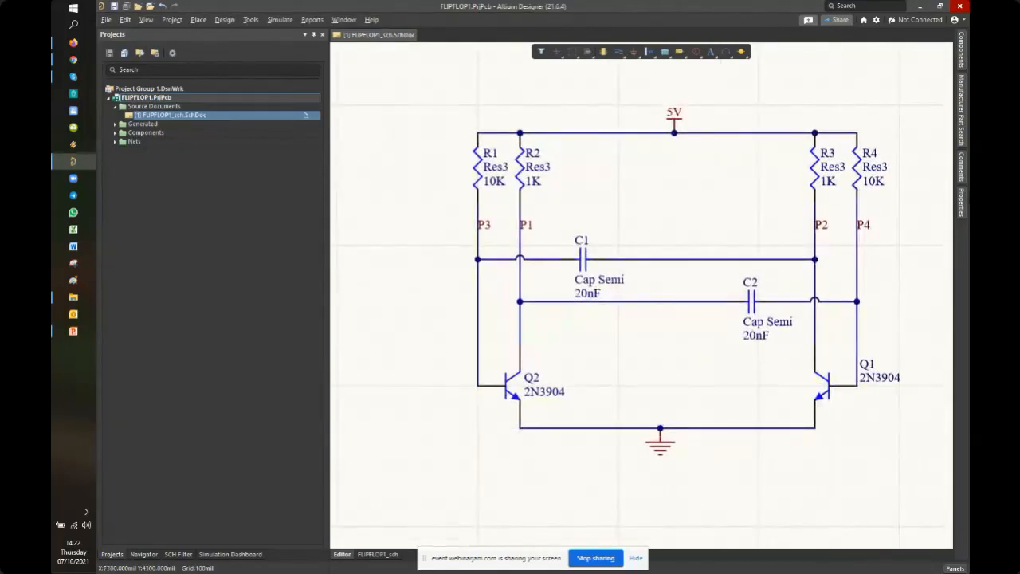
pyautogui.click(962, 51)
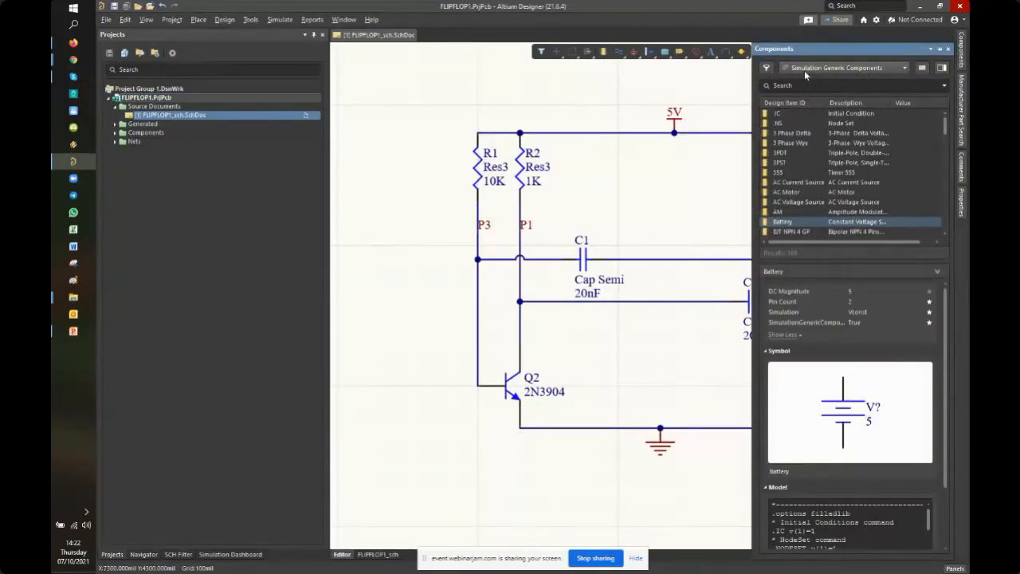
pyautogui.click(786, 225)
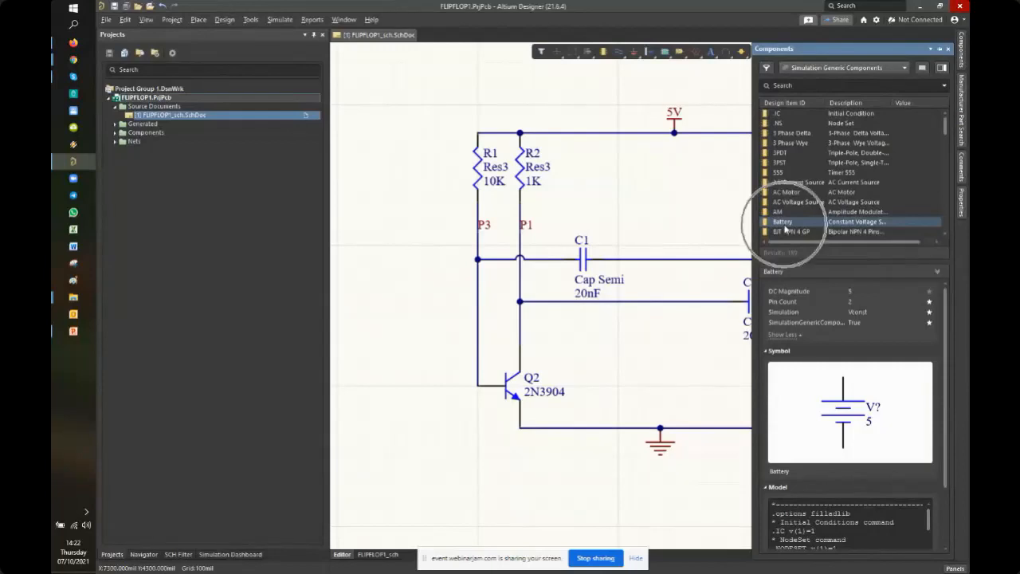
pyautogui.click(771, 52)
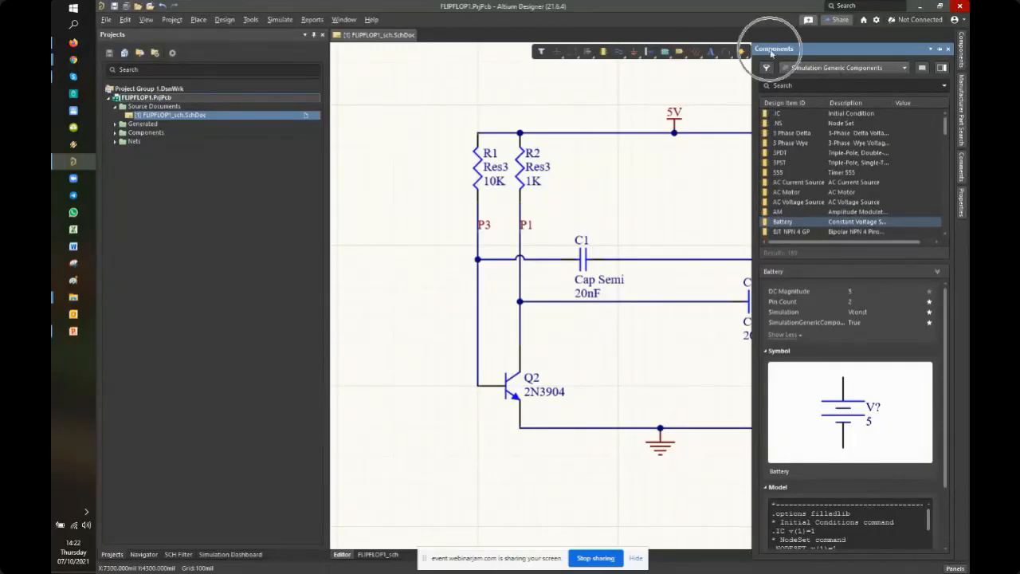
pyautogui.doubleClick(794, 223)
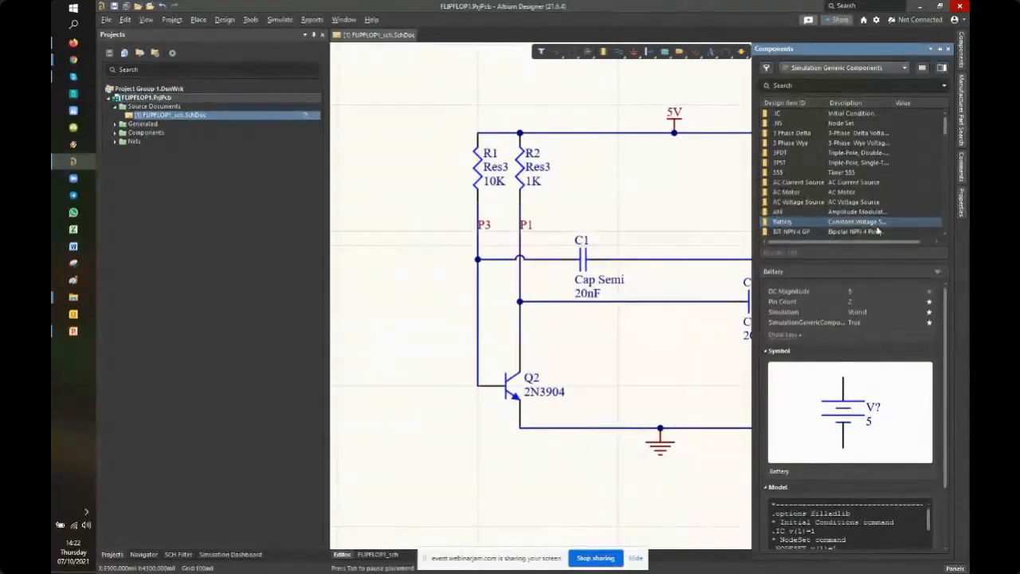
pyautogui.click(381, 253)
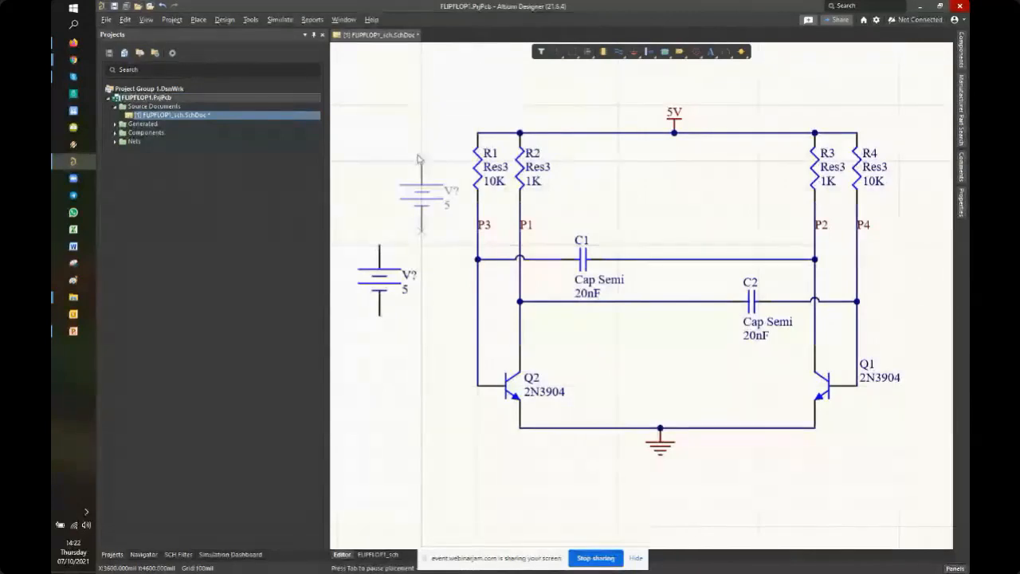
pyautogui.rightClick(416, 161)
pyautogui.moveTo(368, 364); pyautogui.dragTo(438, 347, button='right')
pyautogui.click(441, 346)
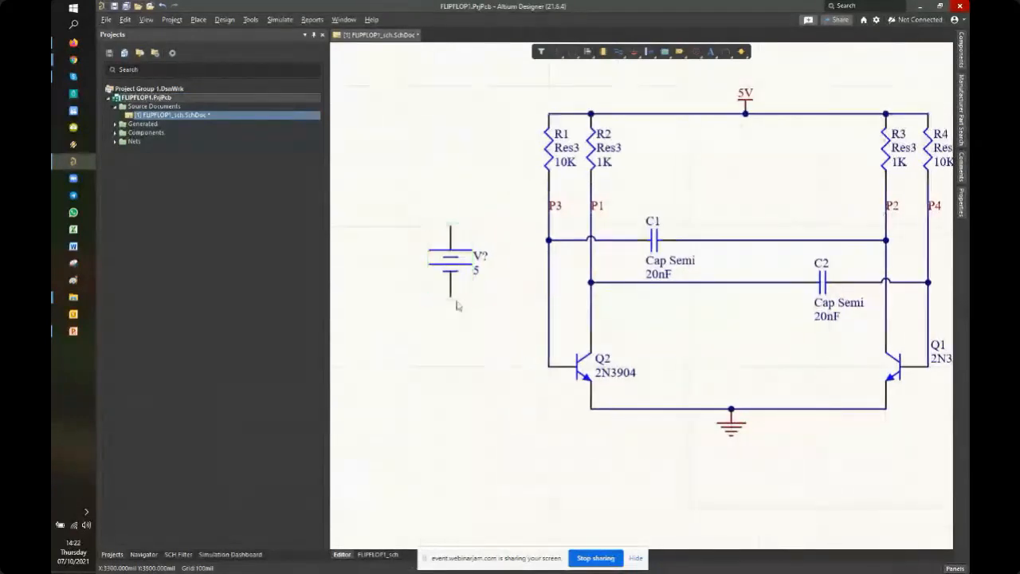
# Change the battery's designator to V1
pyautogui.moveTo(463, 315); pyautogui.dragTo(478, 319, button='right')
pyautogui.keyDown('ctrl'); pyautogui.scroll(5, 479, 314); pyautogui.keyUp('ctrl')
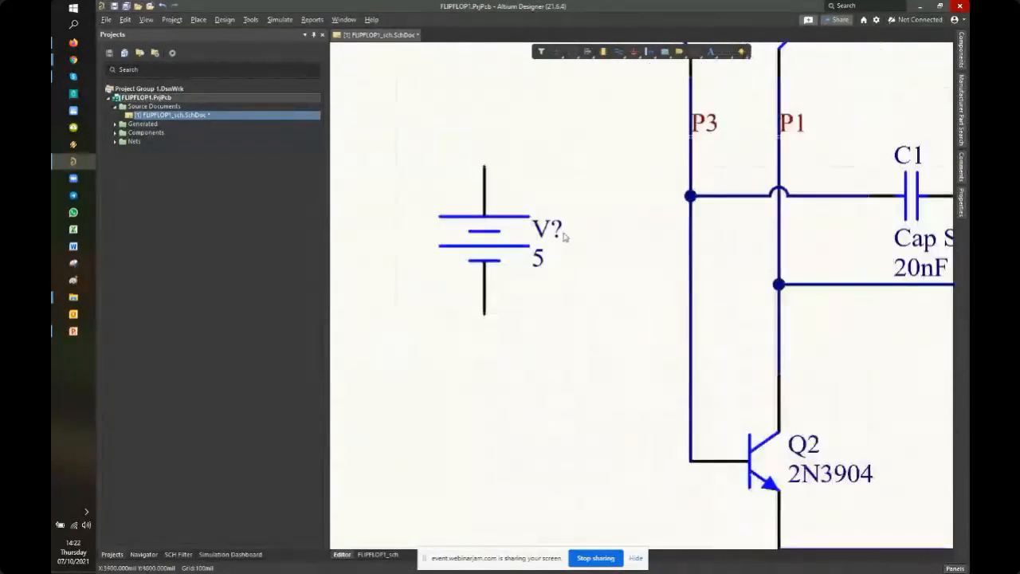
pyautogui.click(559, 231)
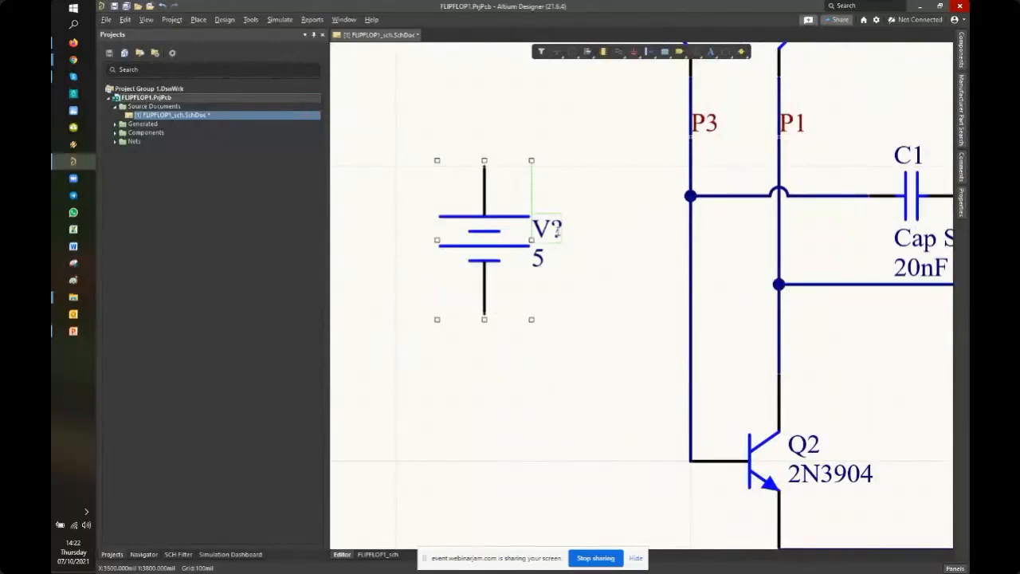
pyautogui.click(557, 230)
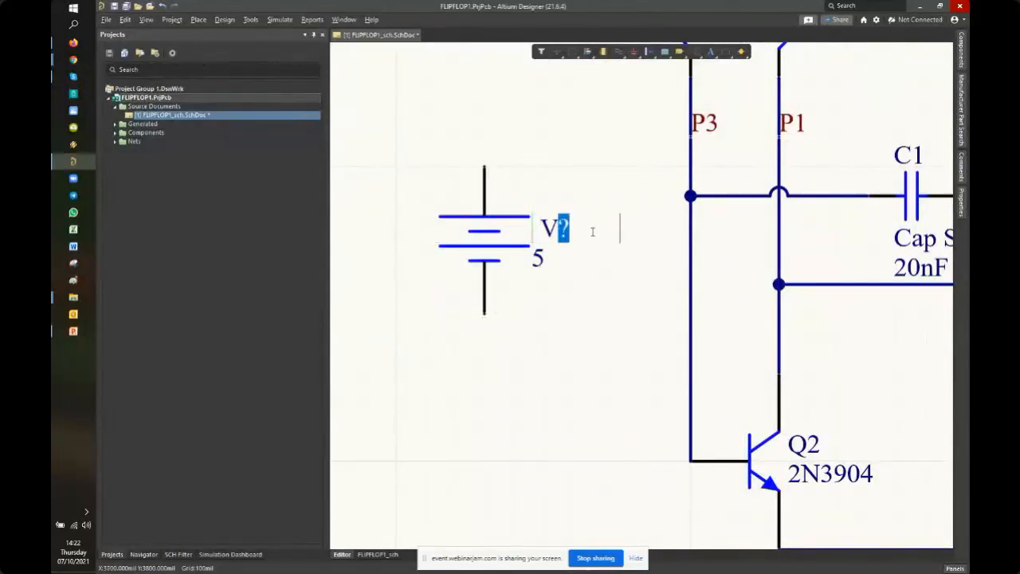
pyautogui.write('1')
pyautogui.press('Return')
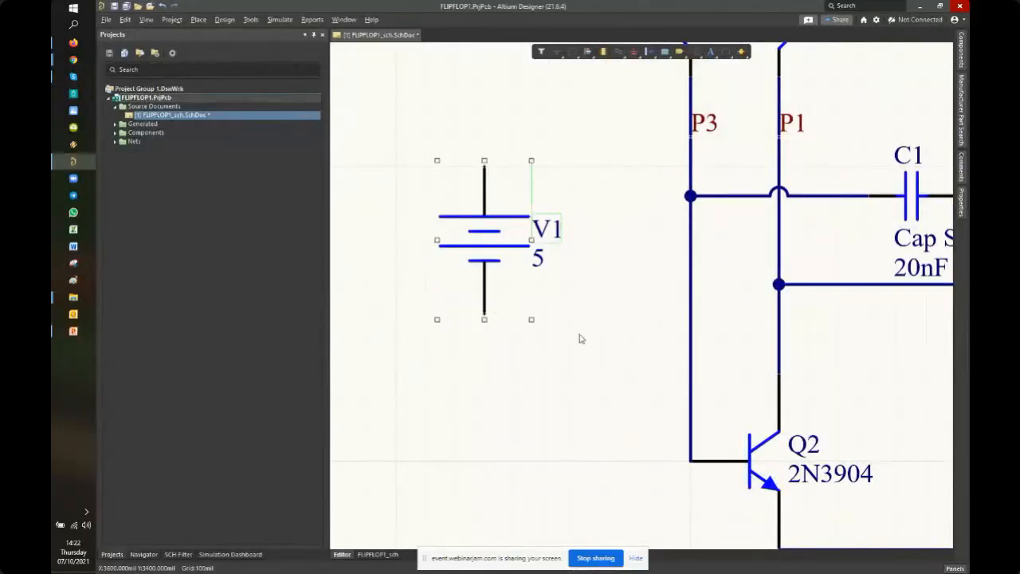
pyautogui.click(561, 330)
pyautogui.click(484, 239)
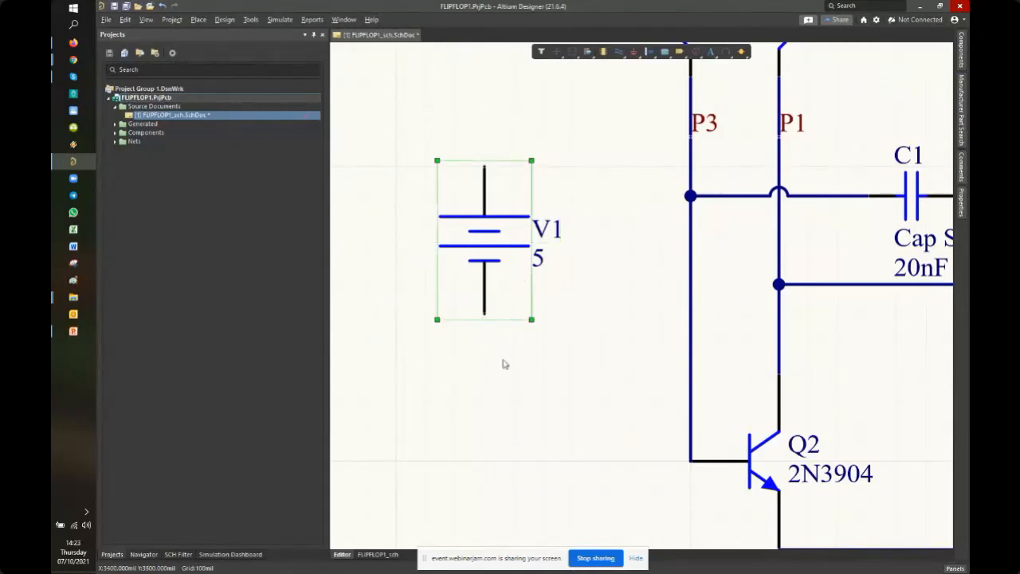
pyautogui.click(509, 431)
# Wire the battery's upper terminal to the 5V wire at R1 and its lower terminal to the ground wire below Q2
pyautogui.keyDown('ctrl'); pyautogui.scroll(-5, 524, 274); pyautogui.keyUp('ctrl')
pyautogui.keyDown('ctrl'); pyautogui.scroll(3, 502, 317); pyautogui.keyUp('ctrl')
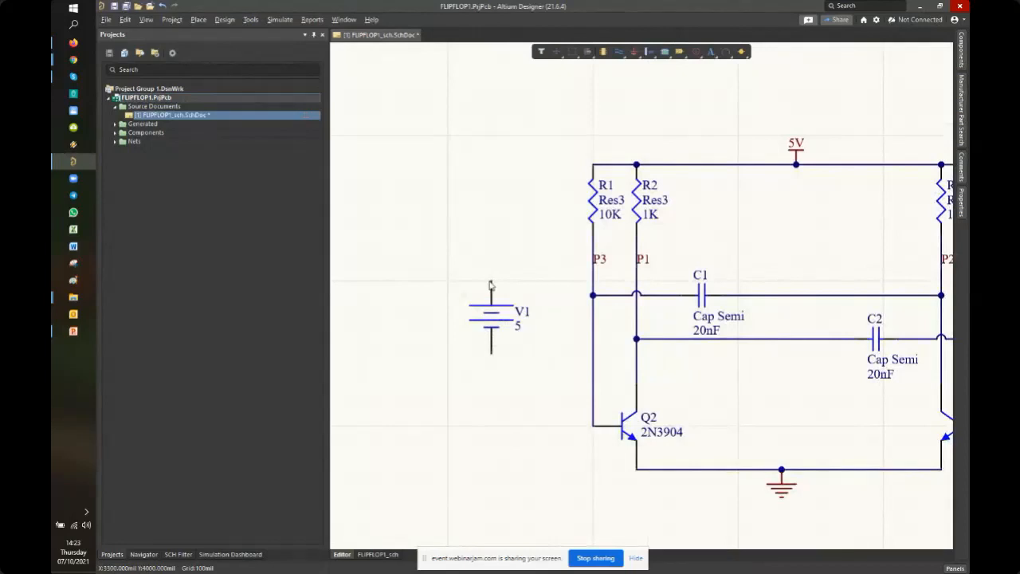
pyautogui.click(618, 51)
pyautogui.click(592, 164)
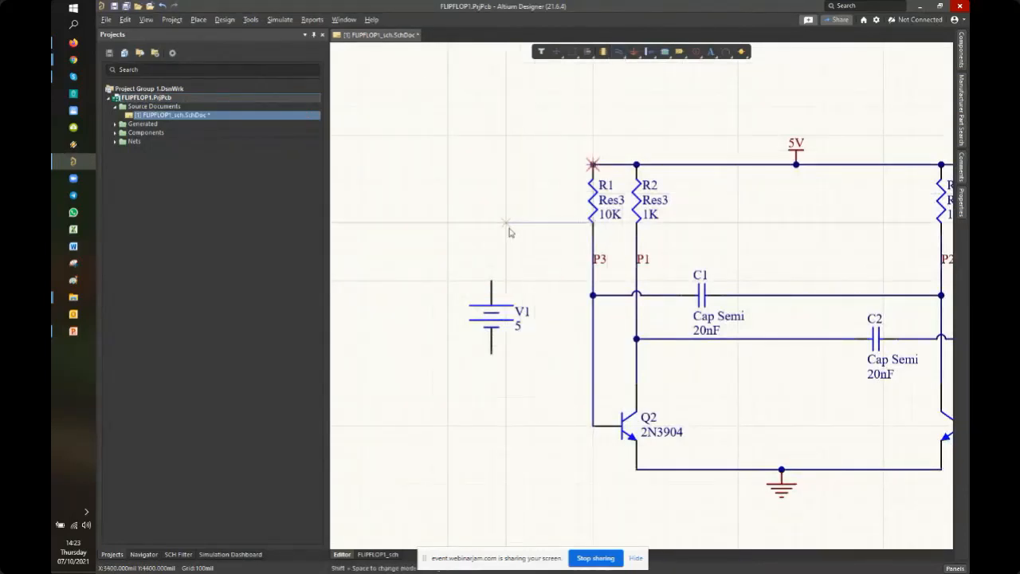
pyautogui.click(491, 280)
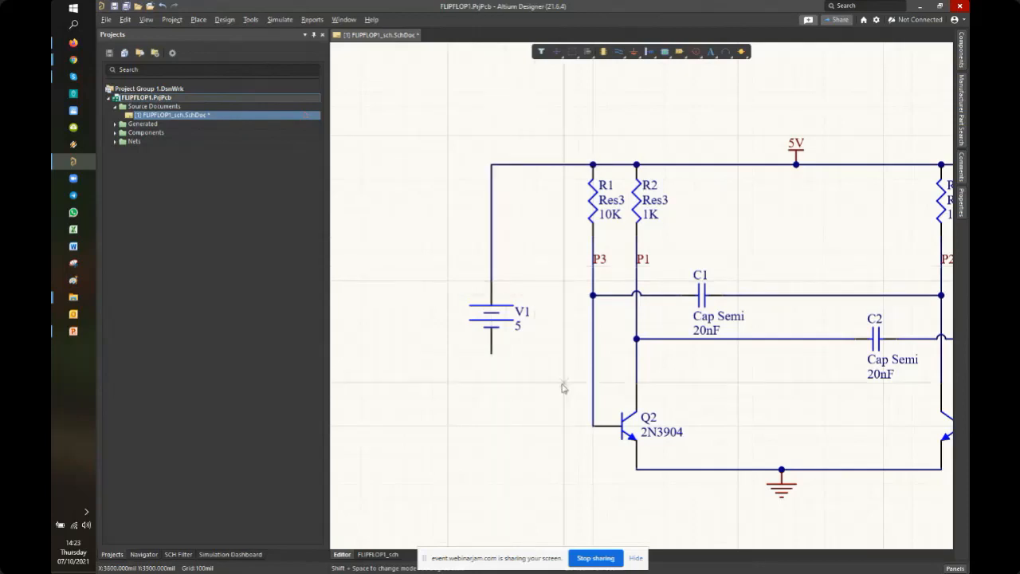
pyautogui.click(636, 469)
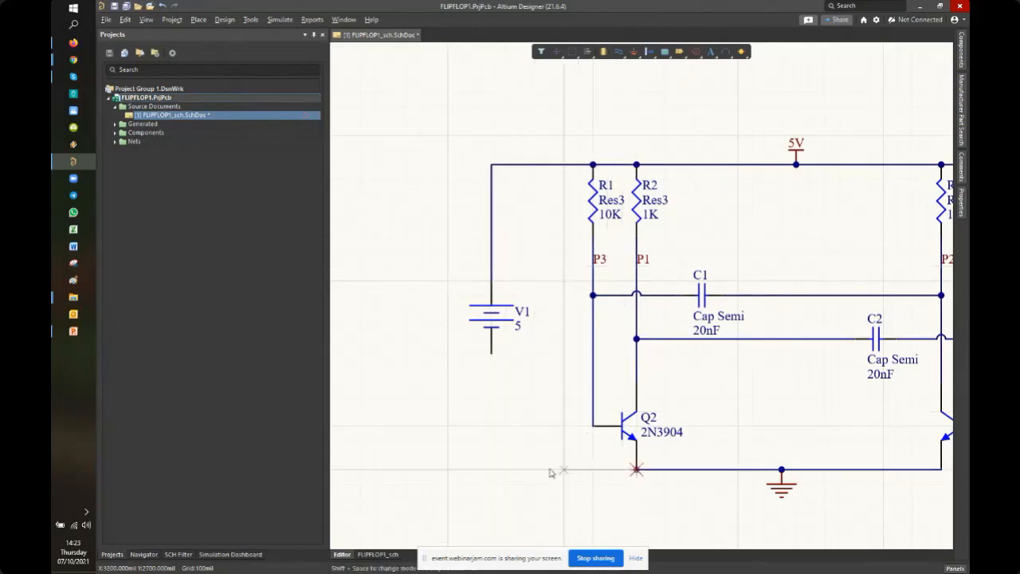
pyautogui.click(491, 353)
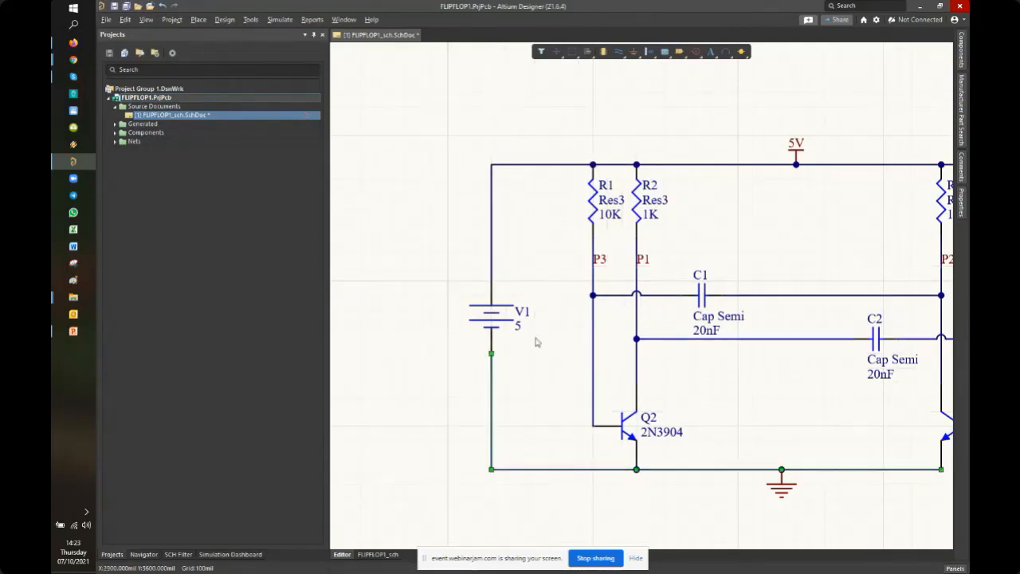
# Deselect the battery's ground wire and save the schematic with the battery wired into the circuit
pyautogui.moveTo(552, 289); pyautogui.dragTo(552, 281, button='right')
pyautogui.click(421, 298)
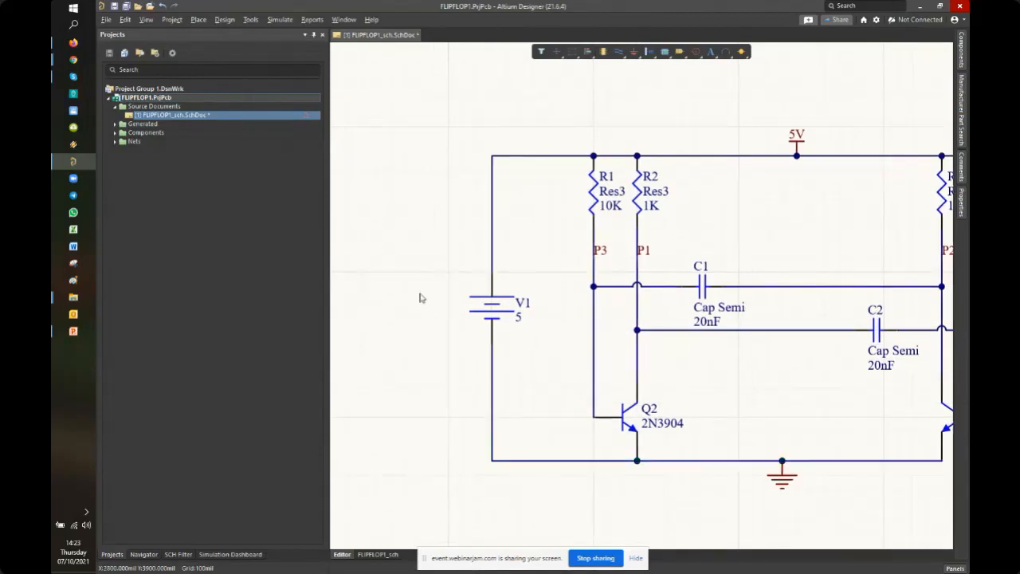
pyautogui.keyDown('ctrl'); pyautogui.scroll(-1, 858, 241); pyautogui.keyUp('ctrl')
pyautogui.moveTo(861, 241); pyautogui.dragTo(801, 246, button='right')
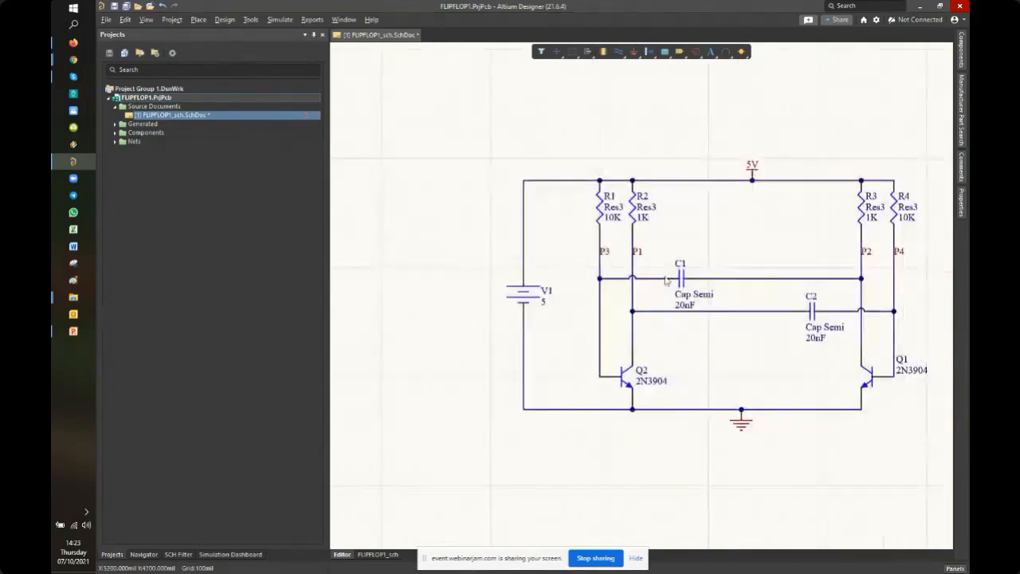
pyautogui.hotkey('ctrl', 's')
pyautogui.keyDown('ctrl'); pyautogui.scroll(1, 699, 204); pyautogui.keyUp('ctrl')
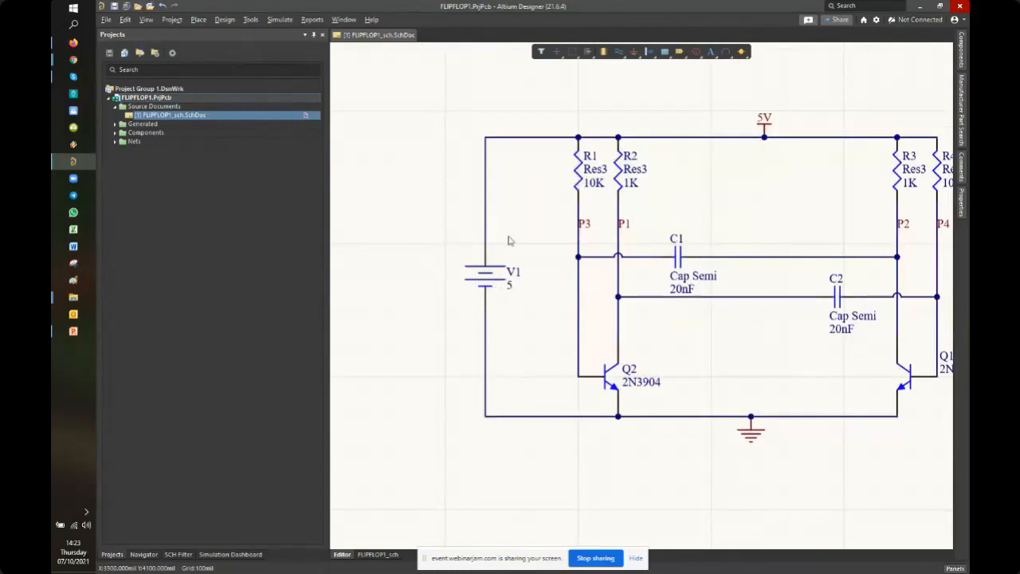
# Undo the two wires connecting battery V1 to the 5V and ground lines, and save the schematic
pyautogui.hotkey('ctrl', 'z')
pyautogui.hotkey('ctrl', 'z')
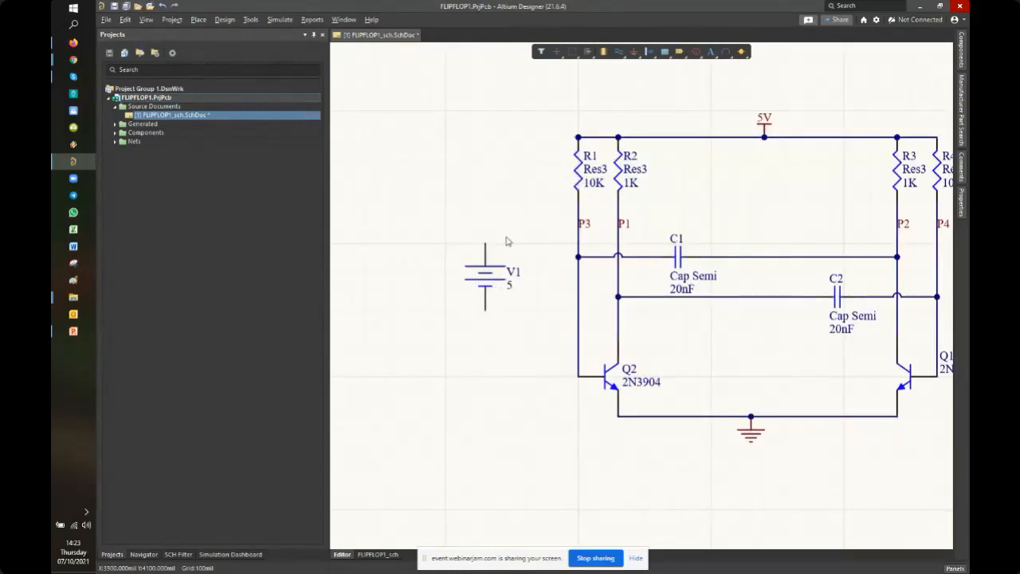
pyautogui.keyDown('ctrl'); pyautogui.scroll(2, 521, 243); pyautogui.keyUp('ctrl')
pyautogui.hotkey('ctrl', 's')
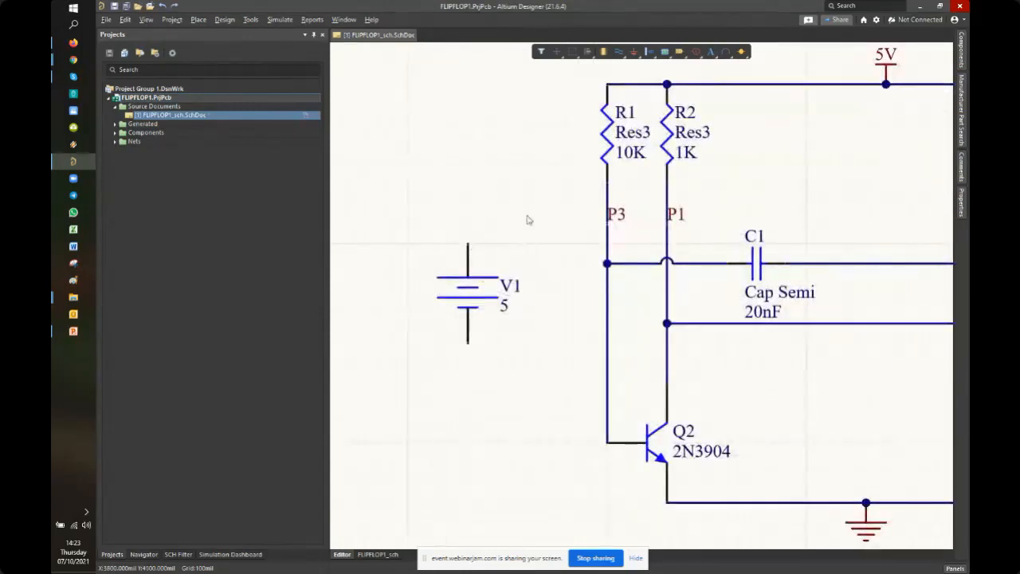
pyautogui.keyDown('ctrl'); pyautogui.scroll(-2, 526, 217); pyautogui.keyUp('ctrl')
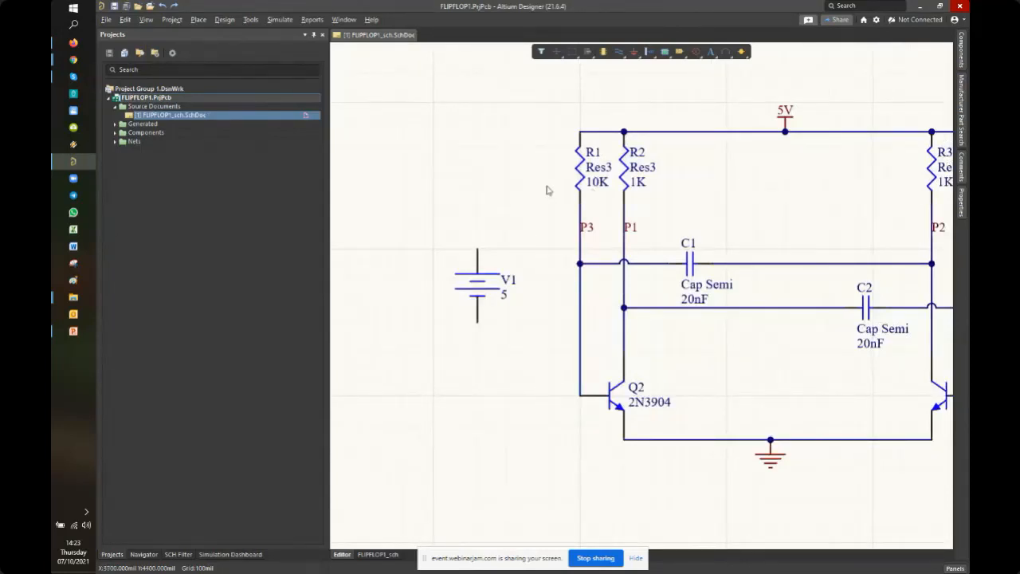
# Try to paste a copy of the 5V power port at battery V1's upper terminal, then undo it
pyautogui.click(785, 121)
pyautogui.keyDown('ctrl'); pyautogui.scroll(6, 797, 125); pyautogui.keyUp('ctrl')
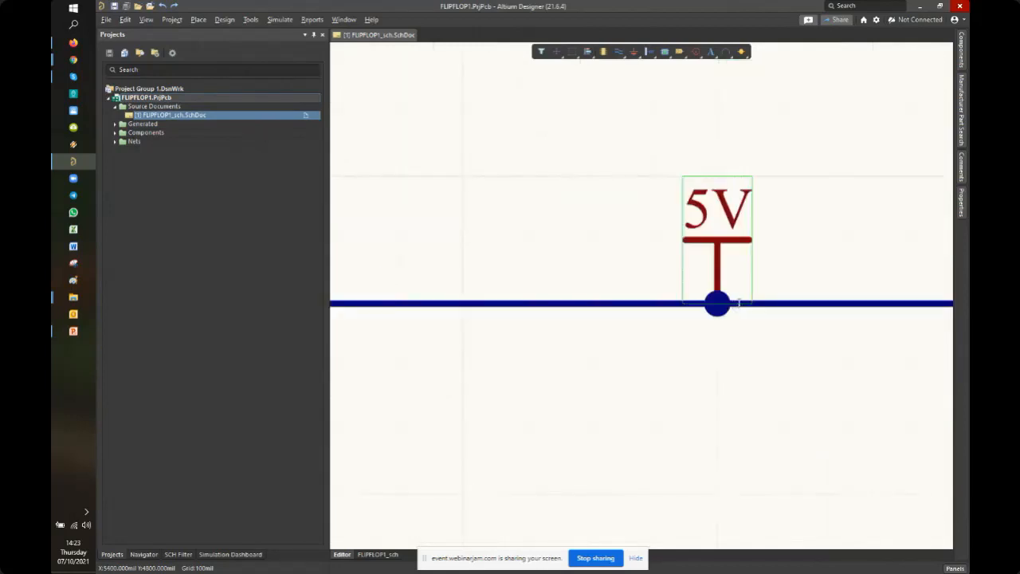
pyautogui.moveTo(635, 347); pyautogui.dragTo(756, 274, button='right')
pyautogui.keyDown('ctrl'); pyautogui.scroll(-5, 756, 274); pyautogui.keyUp('ctrl')
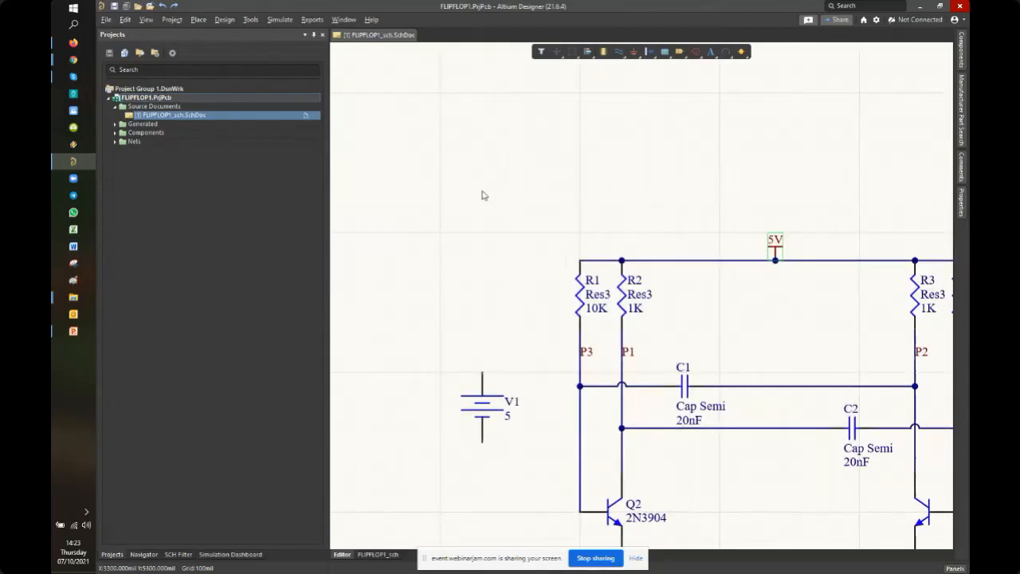
pyautogui.hotkey('ctrl', 'v')
pyautogui.click(497, 373)
pyautogui.rightClick(515, 356)
pyautogui.moveTo(515, 356); pyautogui.dragTo(510, 261, button='right')
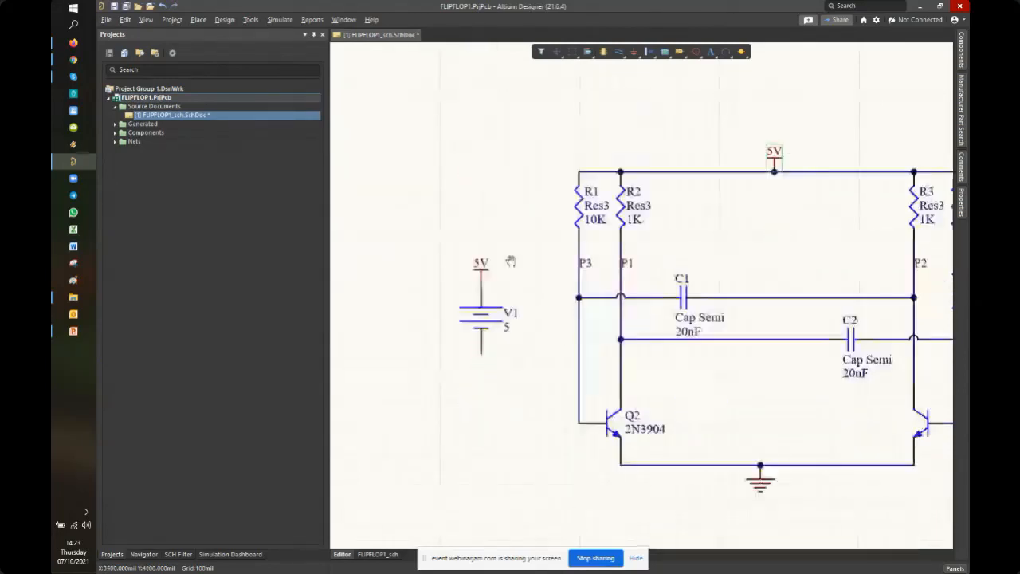
pyautogui.keyDown('ctrl'); pyautogui.scroll(1, 502, 271); pyautogui.keyUp('ctrl')
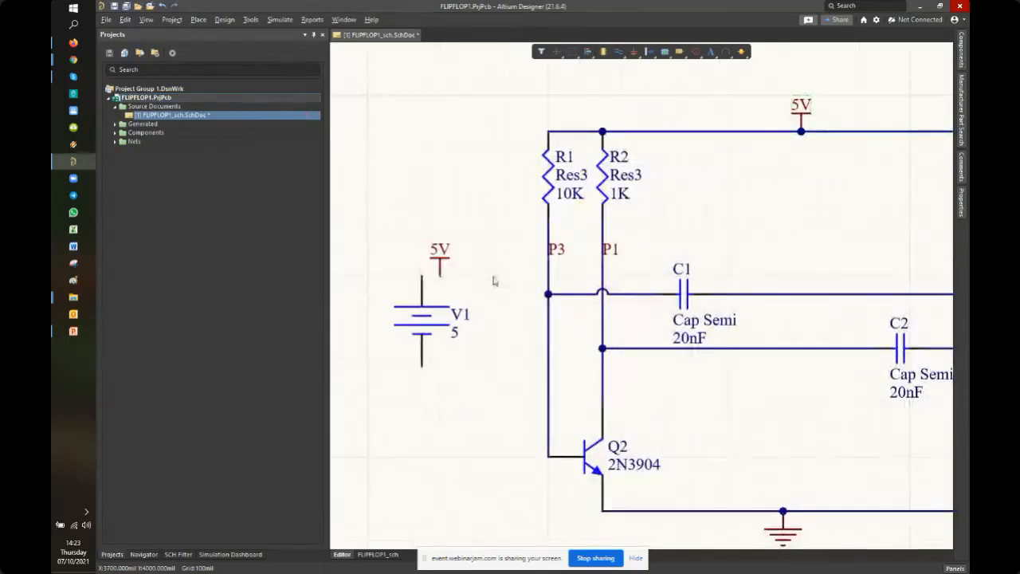
pyautogui.hotkey('ctrl', 'z')
# Place a copy of the 5V power port on V1's upper terminal and a copy of the ground symbol on its lower terminal
pyautogui.keyDown('ctrl'); pyautogui.scroll(-2, 483, 228); pyautogui.keyUp('ctrl')
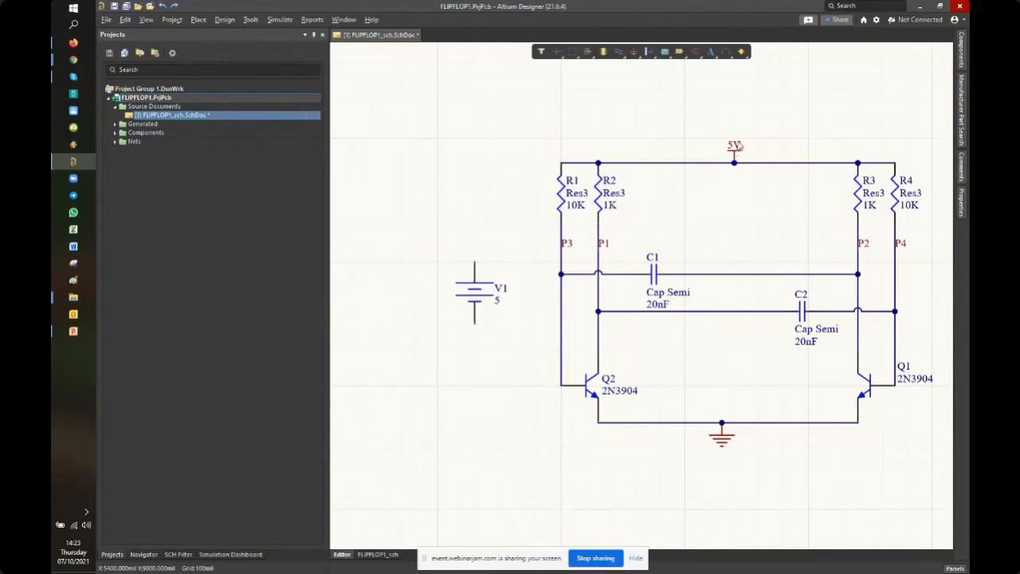
pyautogui.keyDown('shift'); pyautogui.moveTo(735, 155); pyautogui.dragTo(478, 264); pyautogui.keyUp('shift')
pyautogui.click(477, 263)
pyautogui.moveTo(500, 357); pyautogui.dragTo(502, 258, button='right')
pyautogui.keyDown('ctrl'); pyautogui.scroll(1, 499, 351); pyautogui.keyUp('ctrl')
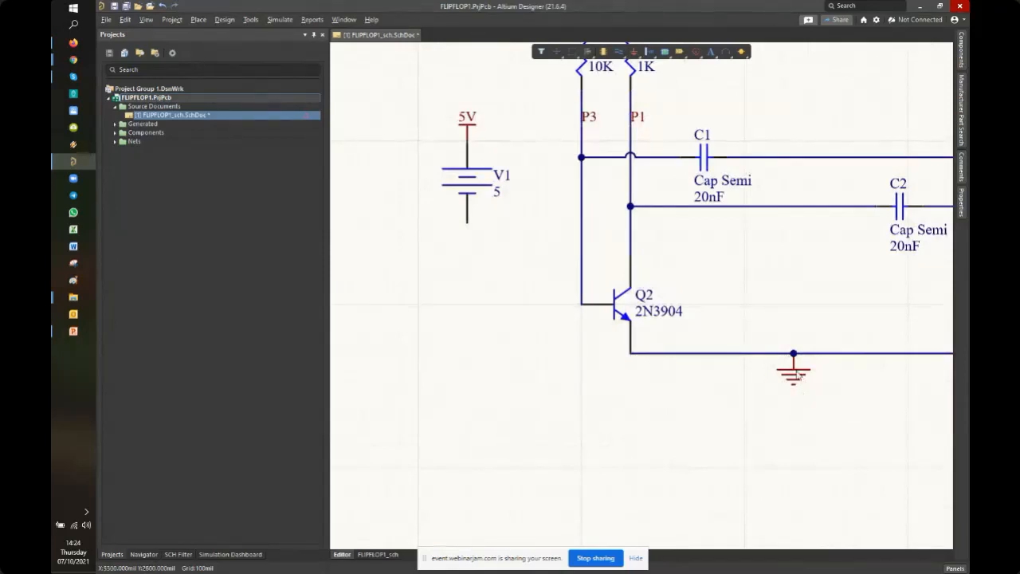
pyautogui.keyDown('shift'); pyautogui.moveTo(796, 375); pyautogui.dragTo(467, 235); pyautogui.keyUp('shift')
pyautogui.moveTo(501, 312); pyautogui.dragTo(496, 339, button='right')
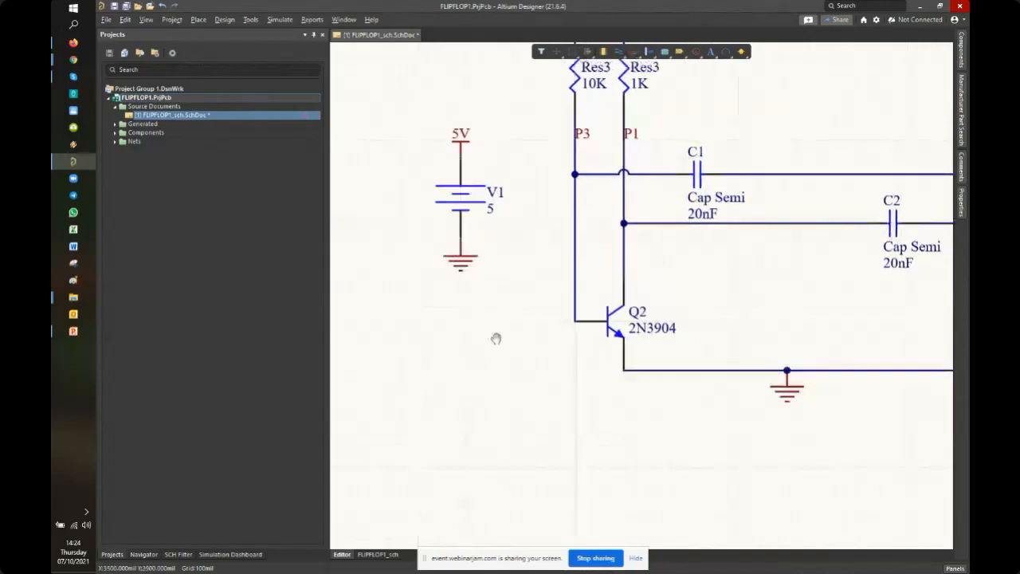
pyautogui.keyDown('ctrl'); pyautogui.scroll(-2, 497, 326); pyautogui.keyUp('ctrl')
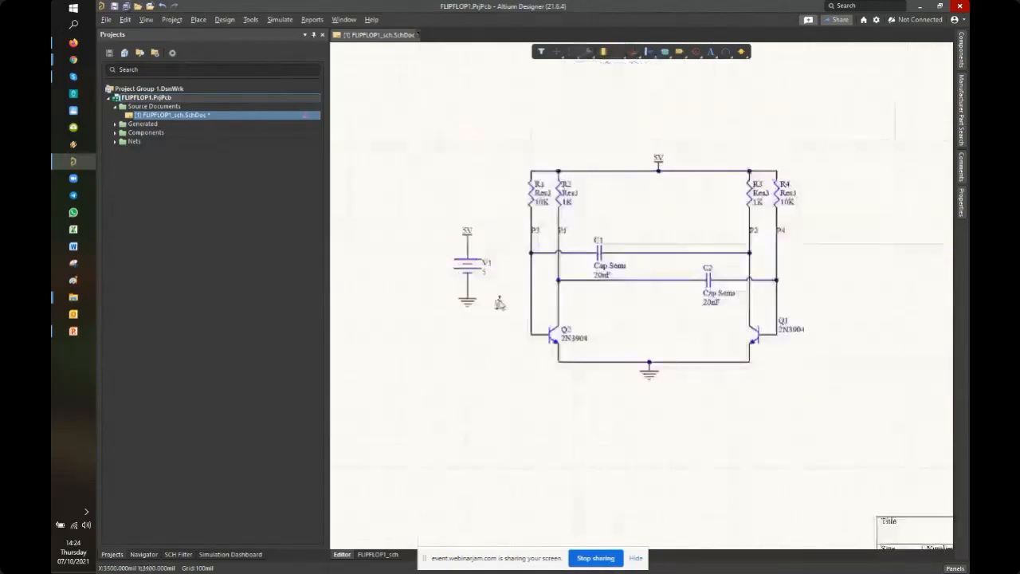
pyautogui.keyDown('ctrl'); pyautogui.scroll(2, 490, 252); pyautogui.keyUp('ctrl')
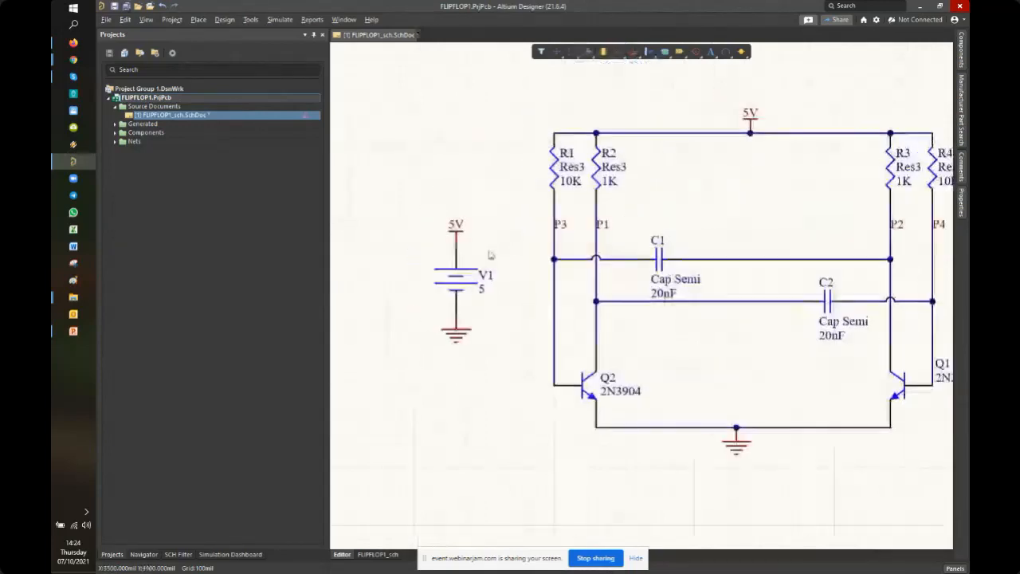
pyautogui.keyDown('ctrl'); pyautogui.scroll(1, 490, 255); pyautogui.keyUp('ctrl')
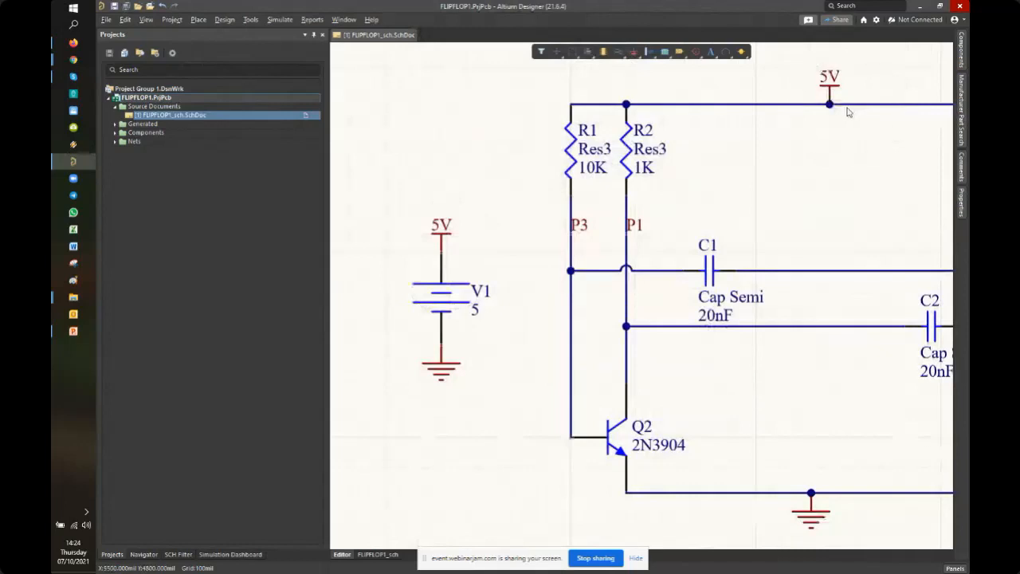
pyautogui.press('ctrl')
pyautogui.press('ctrl')
pyautogui.moveTo(766, 316); pyautogui.dragTo(769, 214, button='right')
pyautogui.press('ctrl')
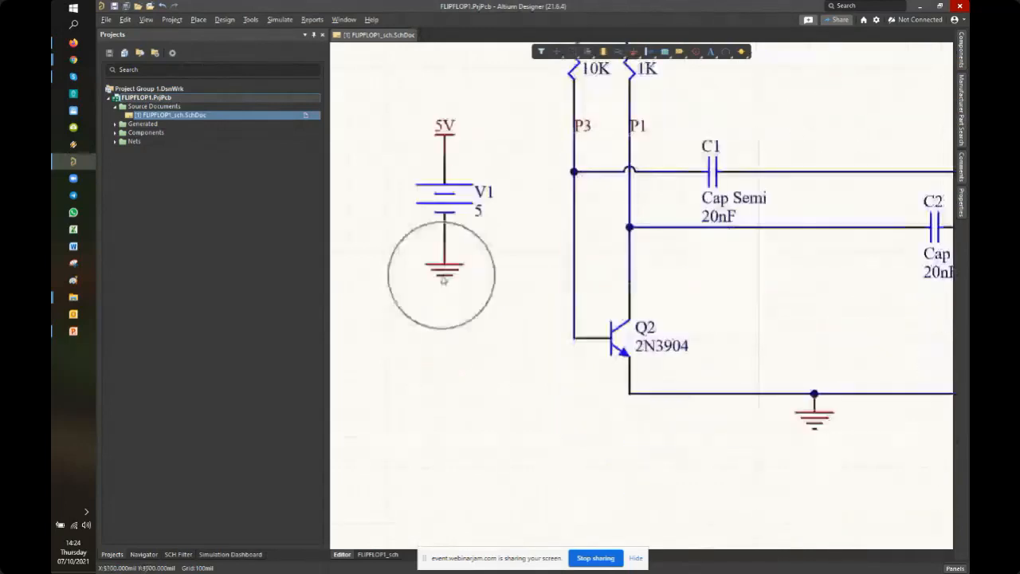
pyautogui.moveTo(778, 308); pyautogui.dragTo(731, 370, button='right')
pyautogui.keyDown('ctrl'); pyautogui.scroll(-1, 622, 368); pyautogui.keyUp('ctrl')
pyautogui.moveTo(564, 304)
pyautogui.mouseDown(button='right')
pyautogui.moveTo(513, 323)
pyautogui.moveTo(563, 310)
pyautogui.mouseUp(button='right')
# Move battery V1 together with its 5V and ground symbols slightly up and closer to R1 and Q2
pyautogui.click(424, 277)
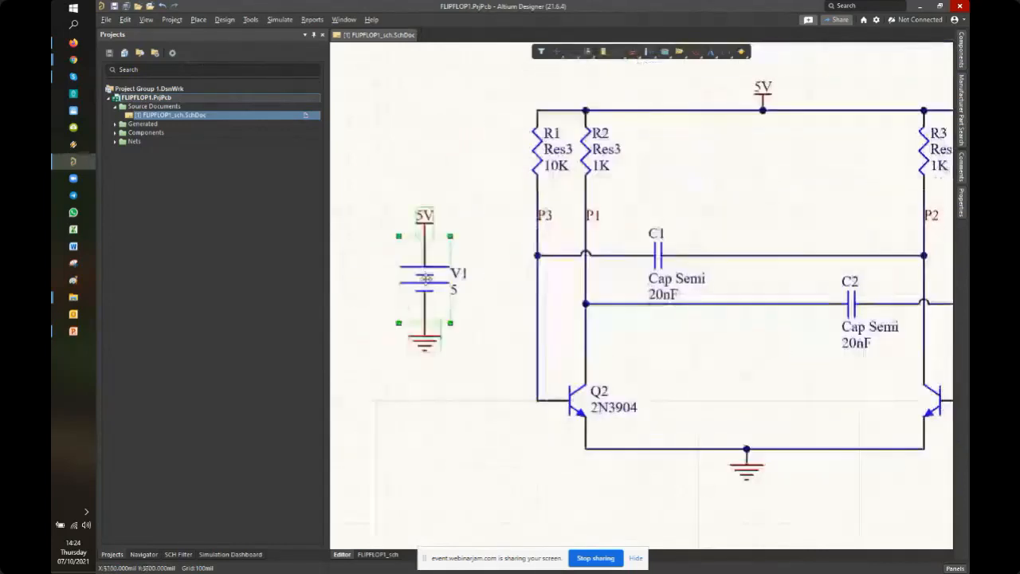
pyautogui.moveTo(425, 277); pyautogui.dragTo(457, 262)
pyautogui.click(729, 250)
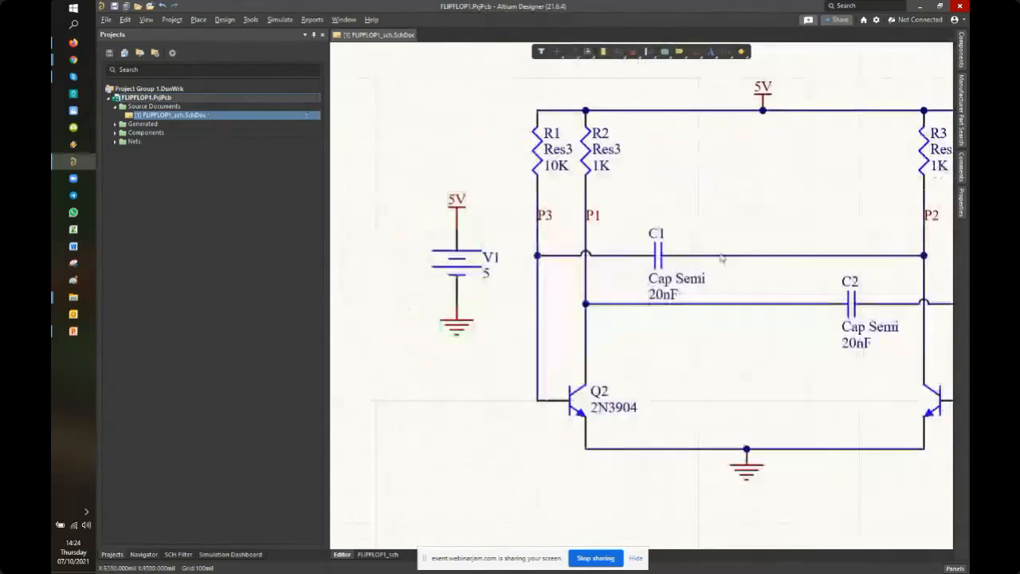
pyautogui.press('f')
pyautogui.click(734, 209)
pyautogui.press('v')
pyautogui.press('f')
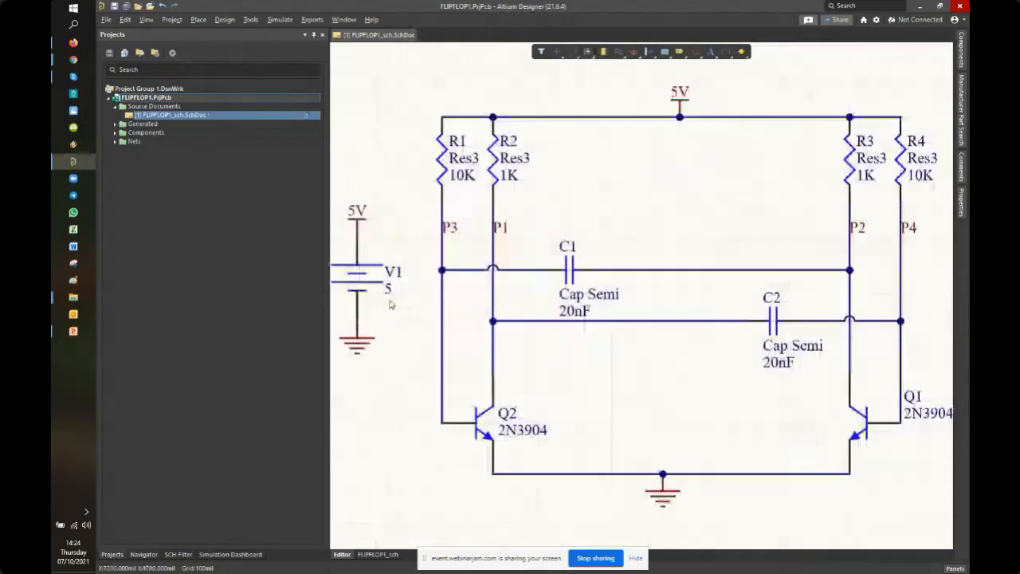
pyautogui.keyDown('ctrl'); pyautogui.scroll(-1, 391, 305); pyautogui.keyUp('ctrl')
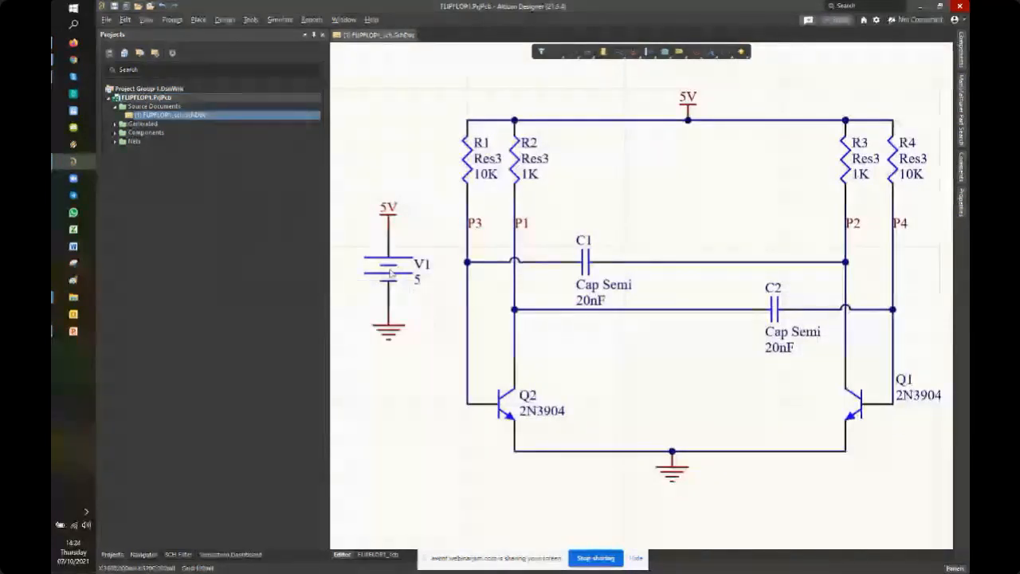
# Examine the Battery's symbol, model and details in the Simulation Generic Components library
pyautogui.click(962, 54)
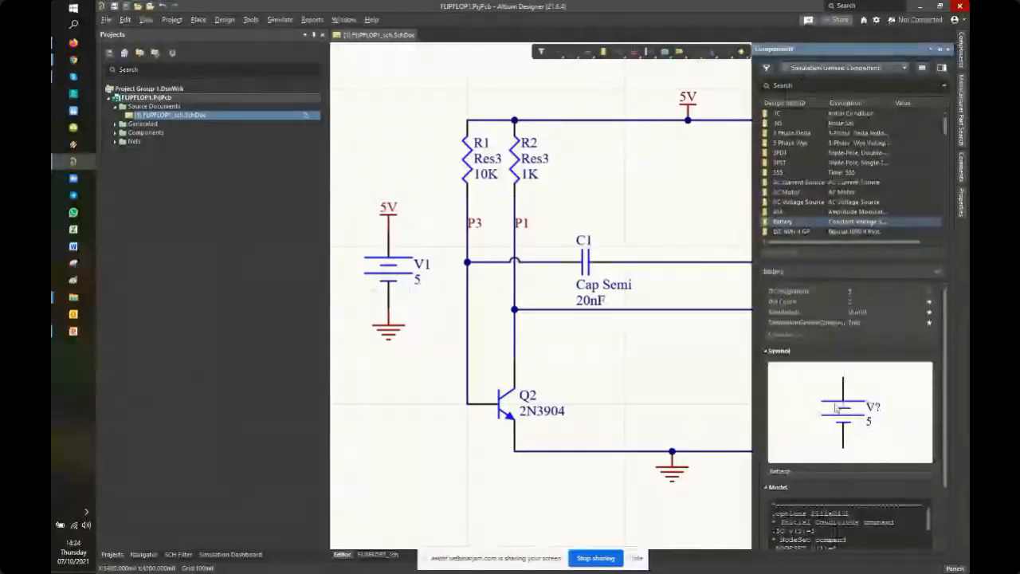
pyautogui.scroll(-3, 840, 494)
pyautogui.scroll(-3, 837, 491)
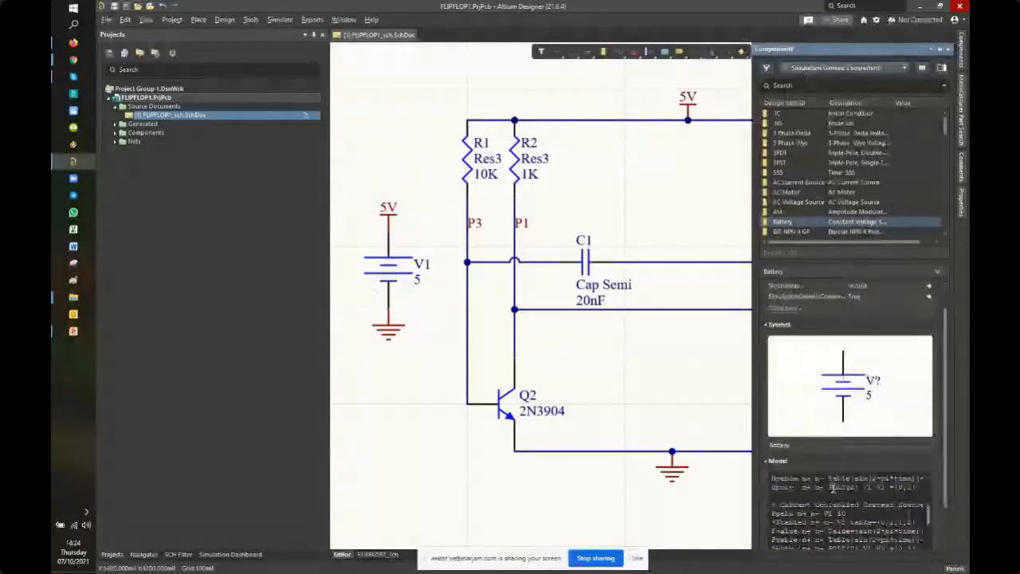
pyautogui.scroll(3, 795, 423)
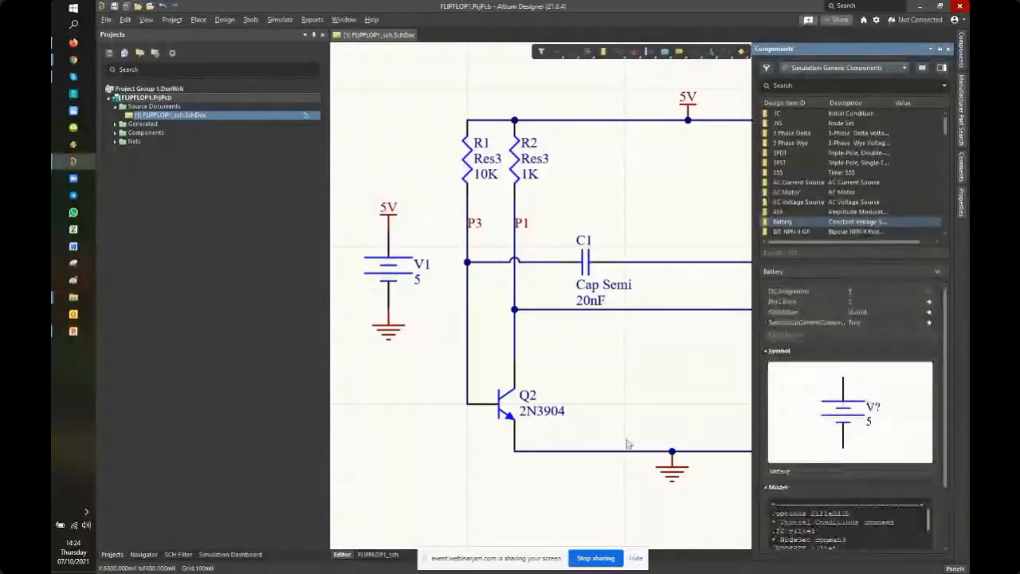
# Examine the general, location and parameter properties of battery V1 on the schematic
pyautogui.click(391, 263)
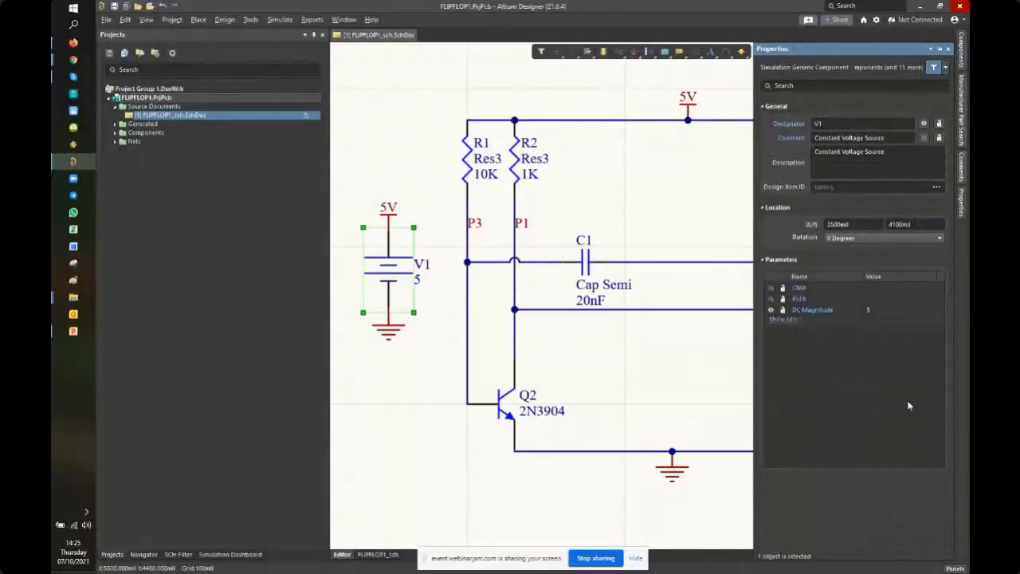
pyautogui.doubleClick(396, 257)
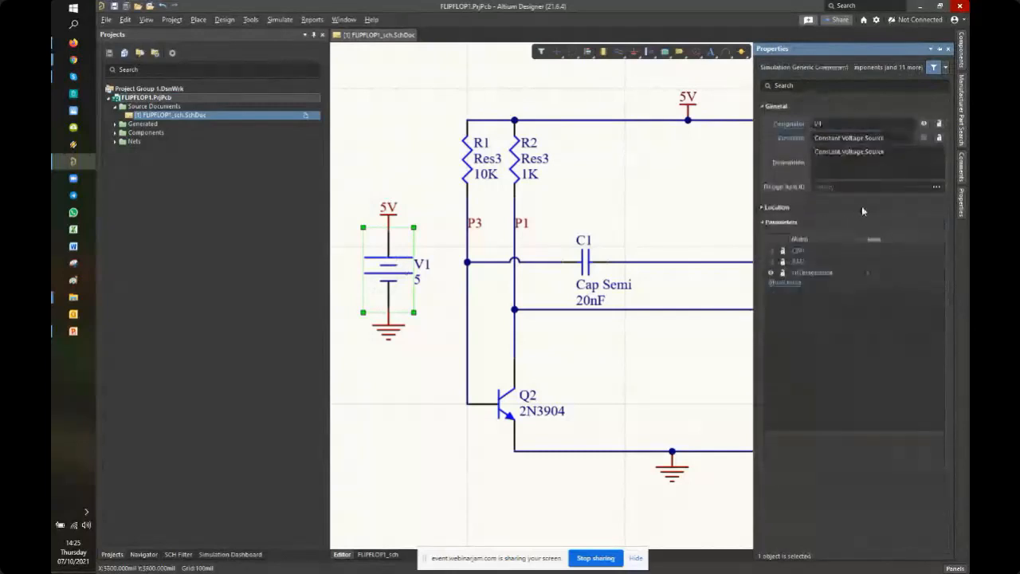
pyautogui.click(789, 209)
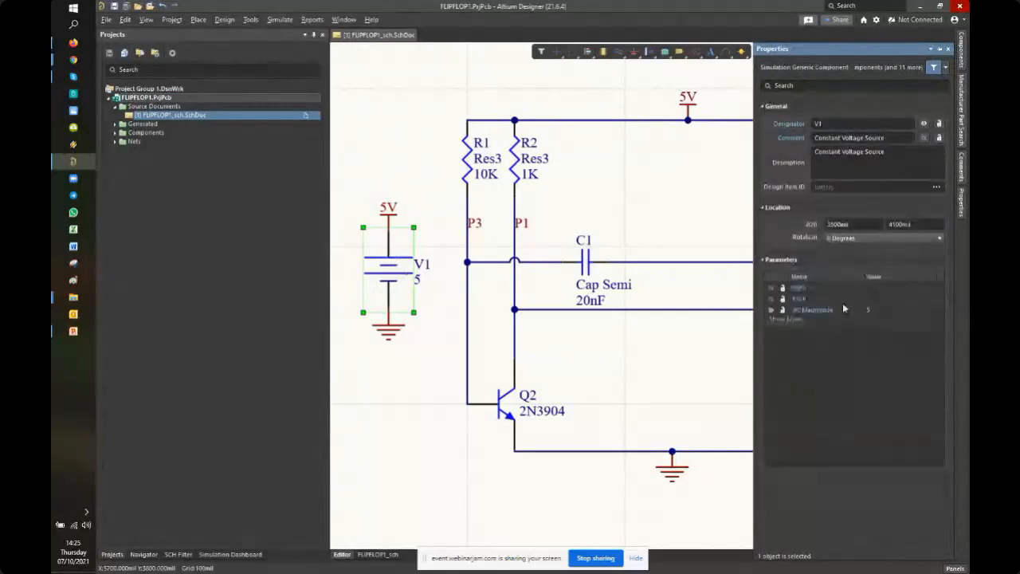
pyautogui.click(425, 174)
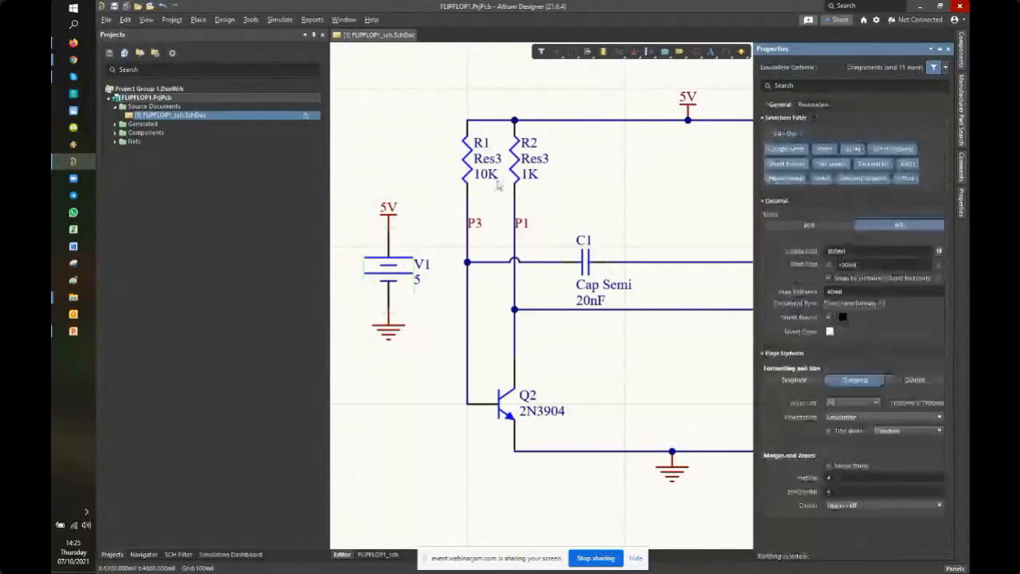
pyautogui.click(397, 263)
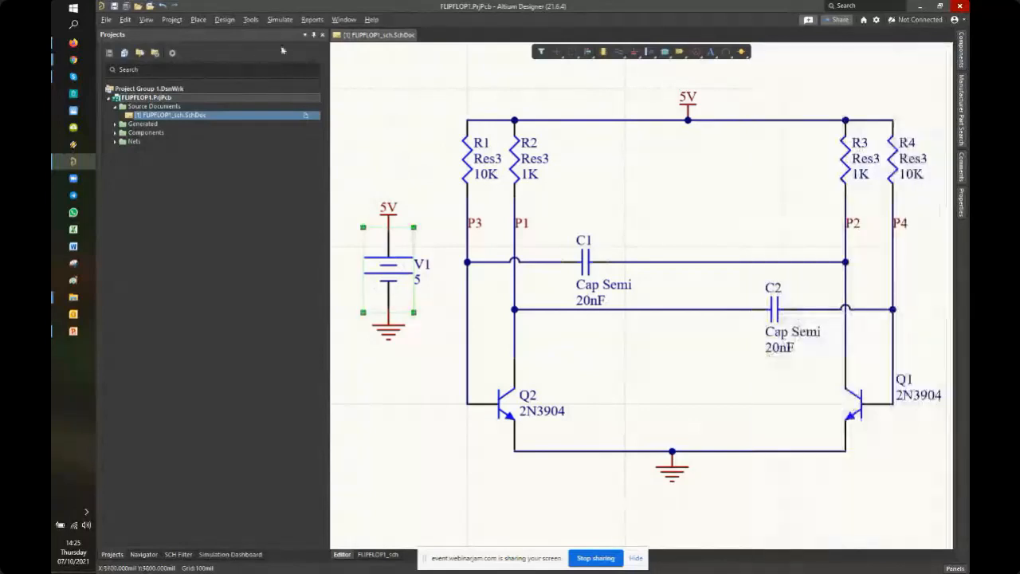
# Check the footprints assigned to R3, R4 and battery V1 in the Footprint Manager
pyautogui.click(250, 20)
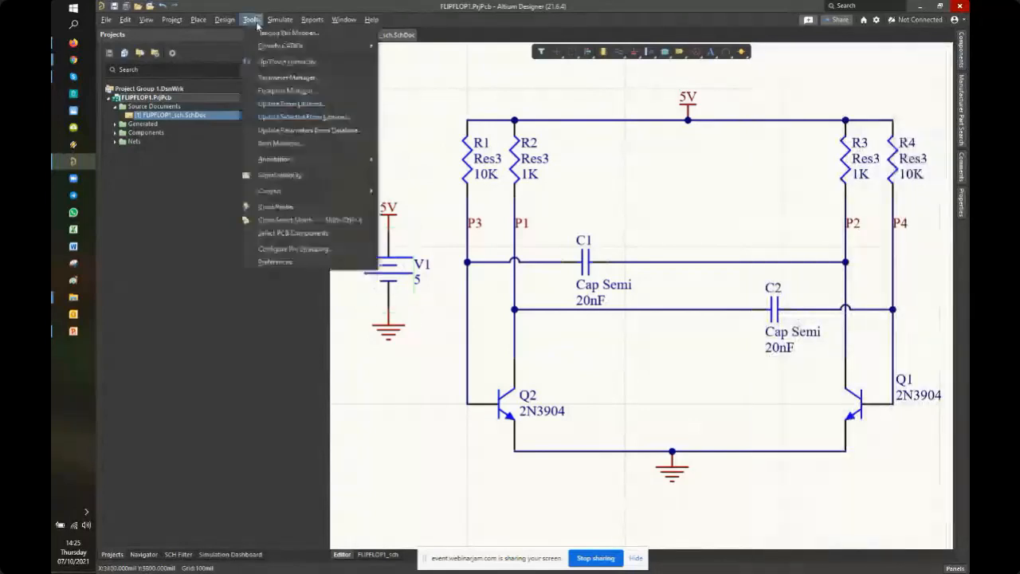
pyautogui.click(291, 90)
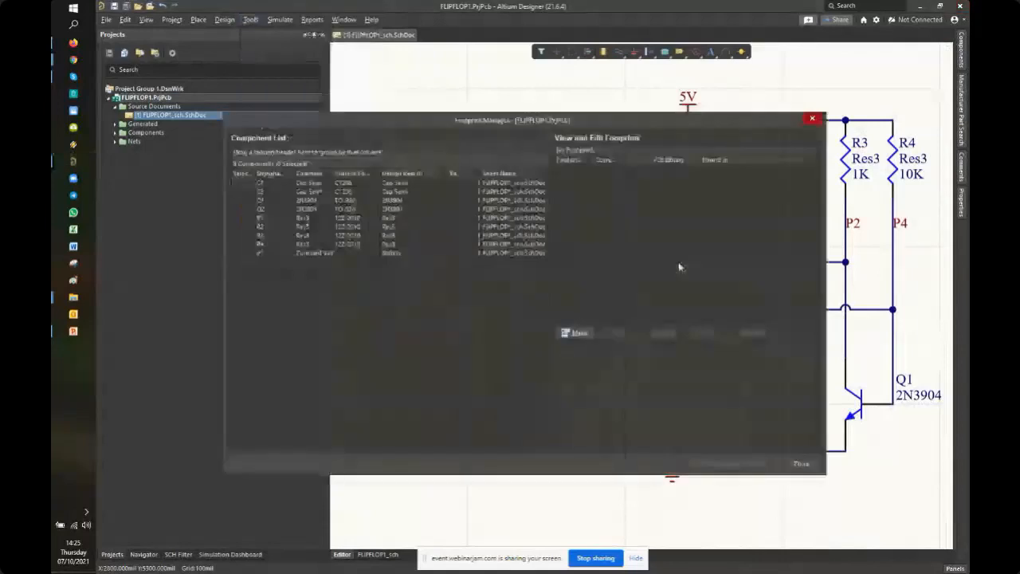
pyautogui.click(266, 246)
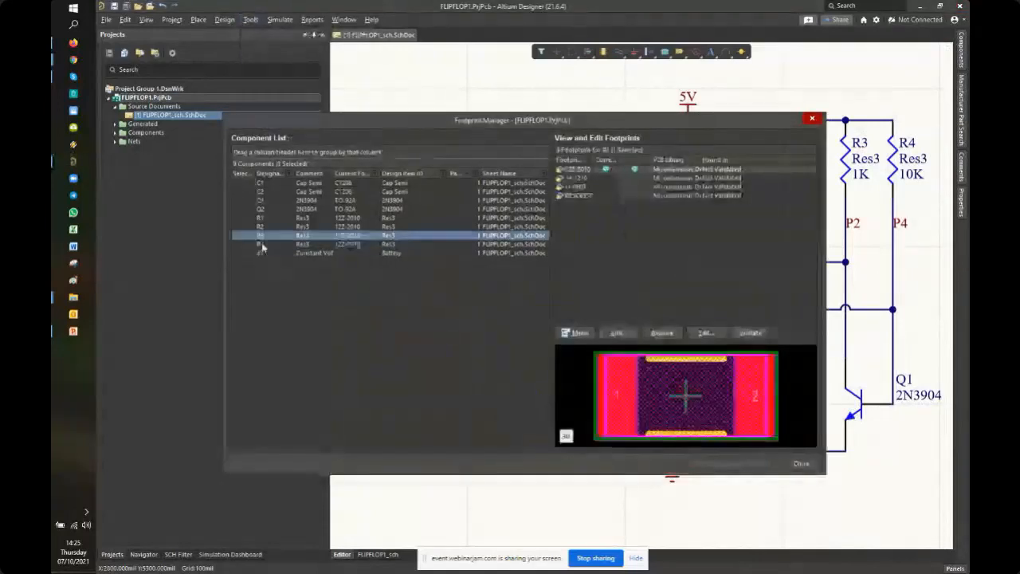
pyautogui.click(261, 238)
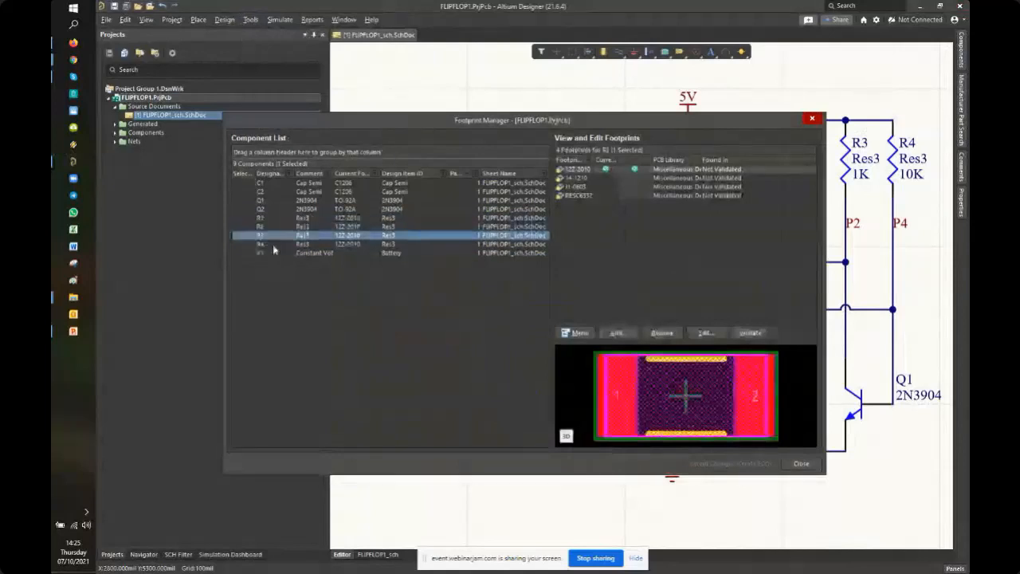
pyautogui.click(275, 245)
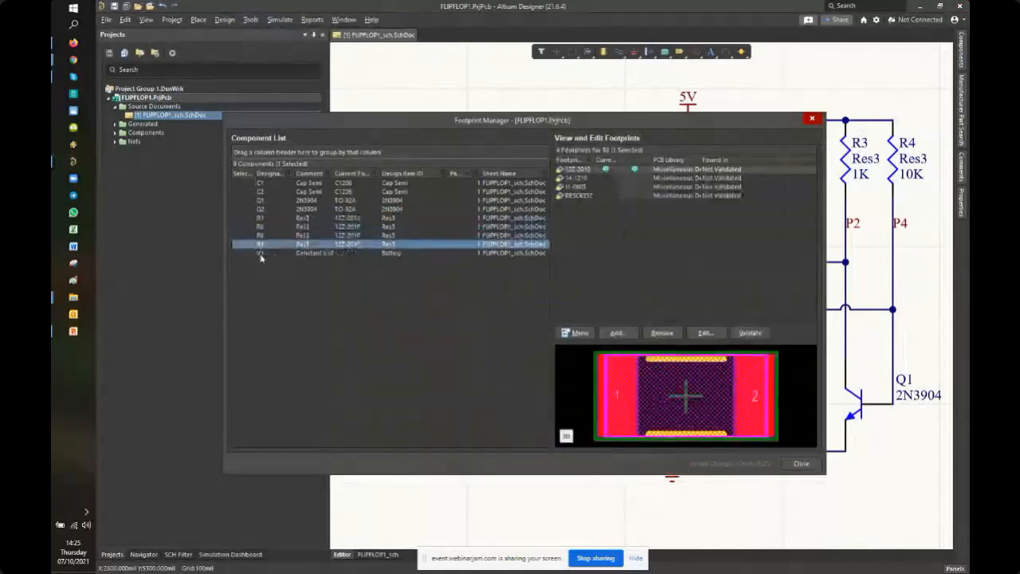
pyautogui.click(260, 253)
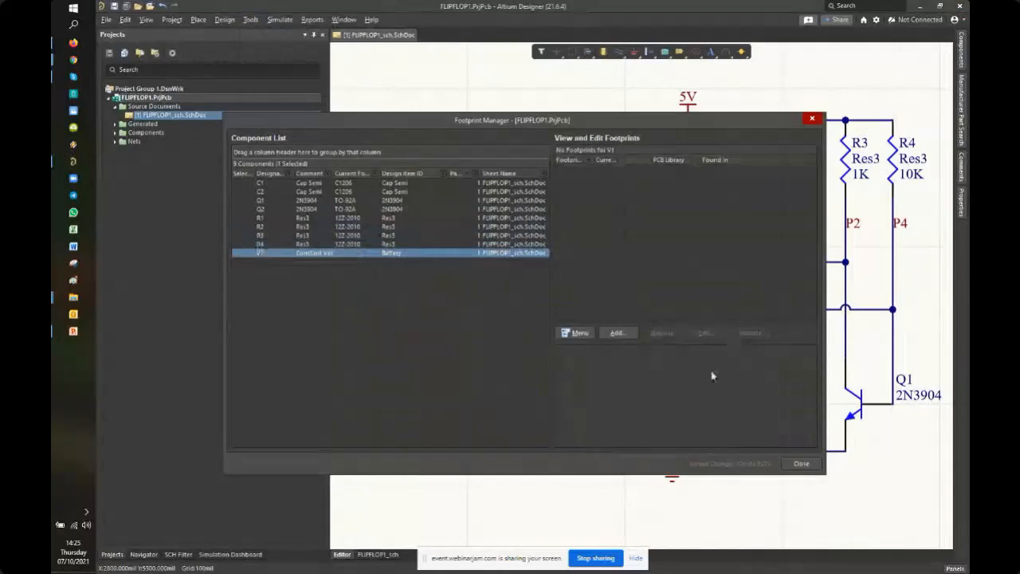
pyautogui.click(700, 391)
pyautogui.press('ctrl')
pyautogui.press('ctrl')
pyautogui.press('ctrl')
pyautogui.moveTo(620, 120); pyautogui.dragTo(587, 87)
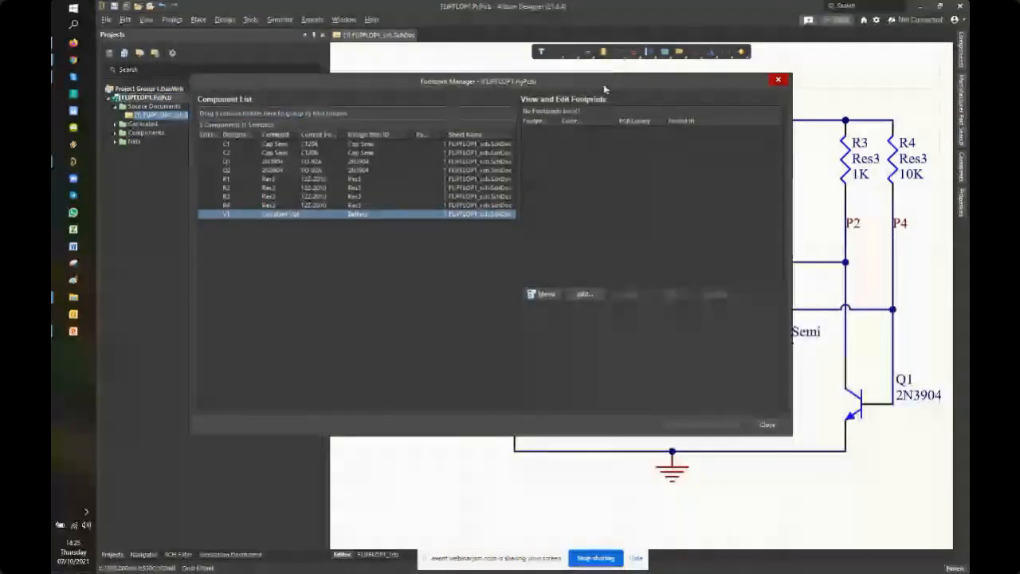
pyautogui.moveTo(605, 89); pyautogui.dragTo(655, 348)
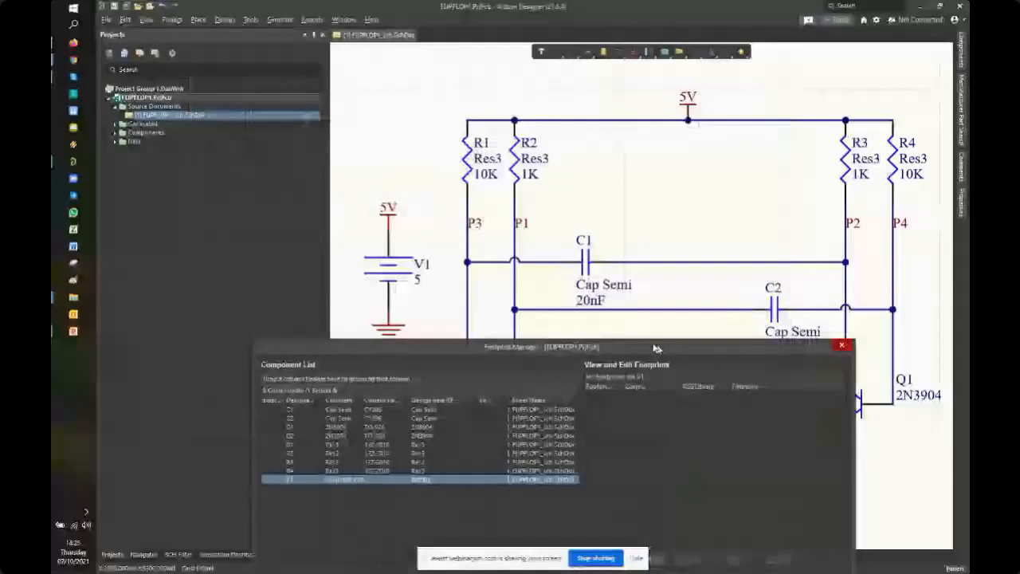
pyautogui.moveTo(655, 348); pyautogui.dragTo(647, 307)
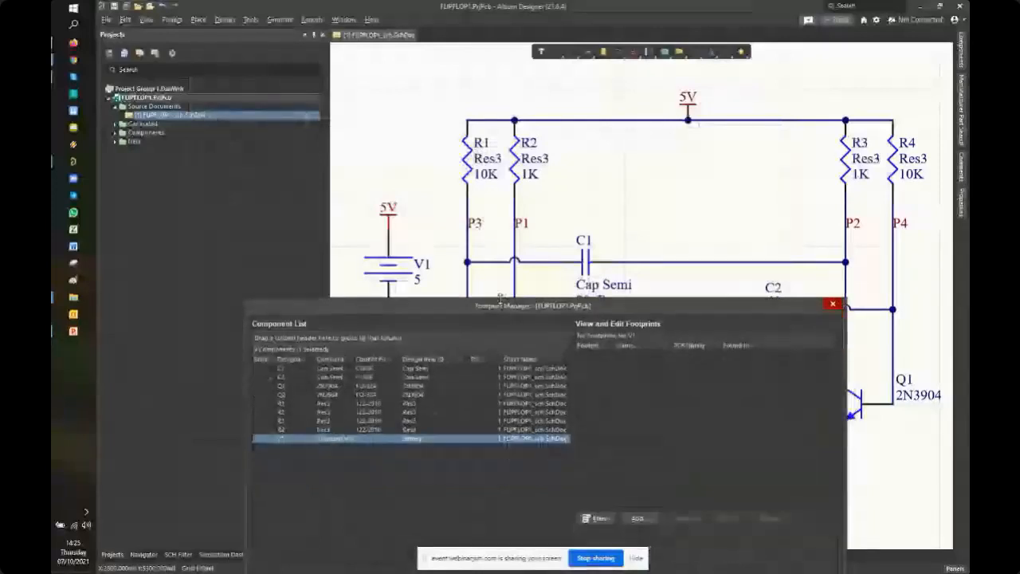
pyautogui.moveTo(500, 299); pyautogui.dragTo(455, 82)
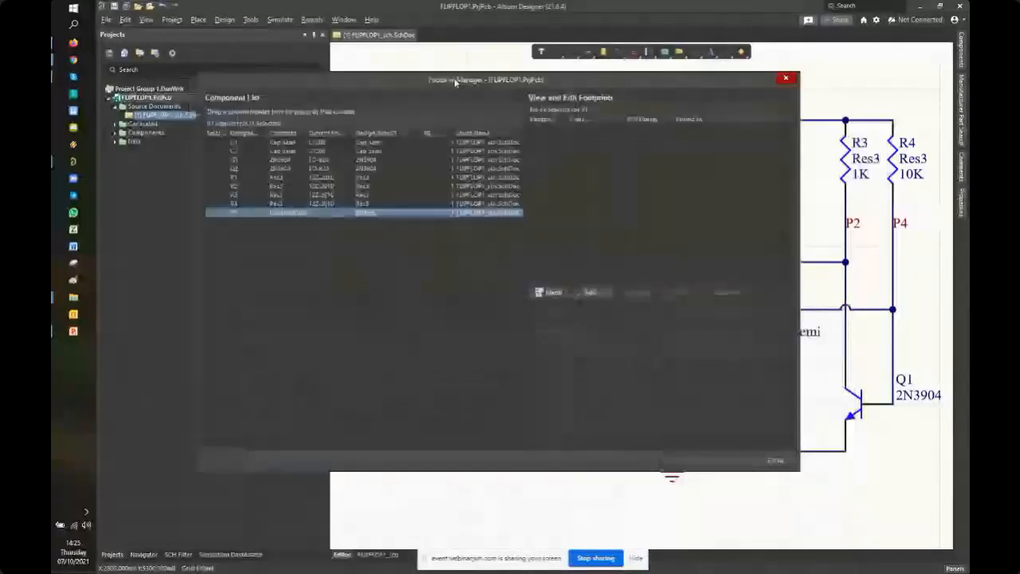
# Add the HDR1X2 two-position header footprint from the Miscellaneous Connectors library to battery V1
pyautogui.click(594, 290)
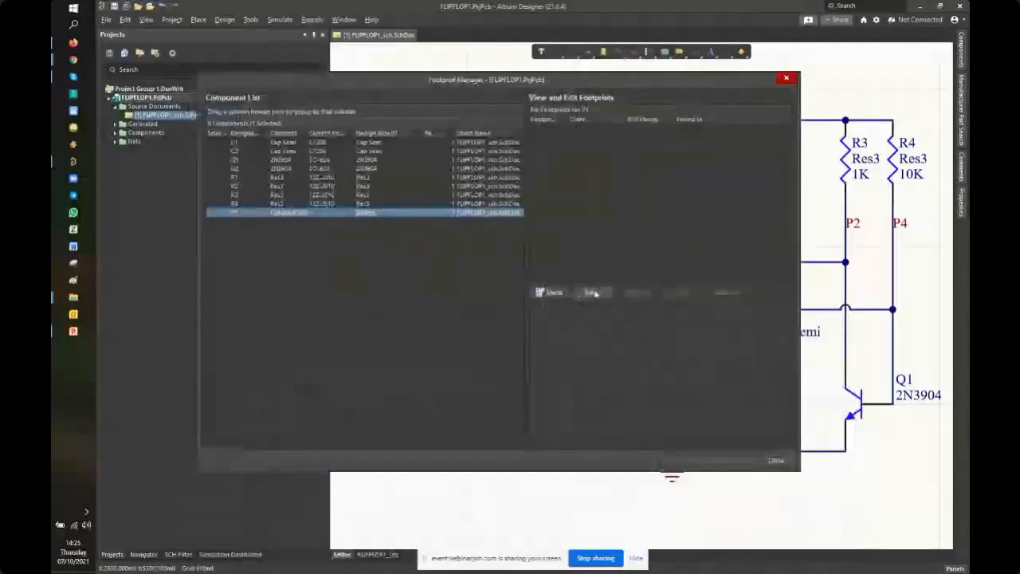
pyautogui.click(589, 166)
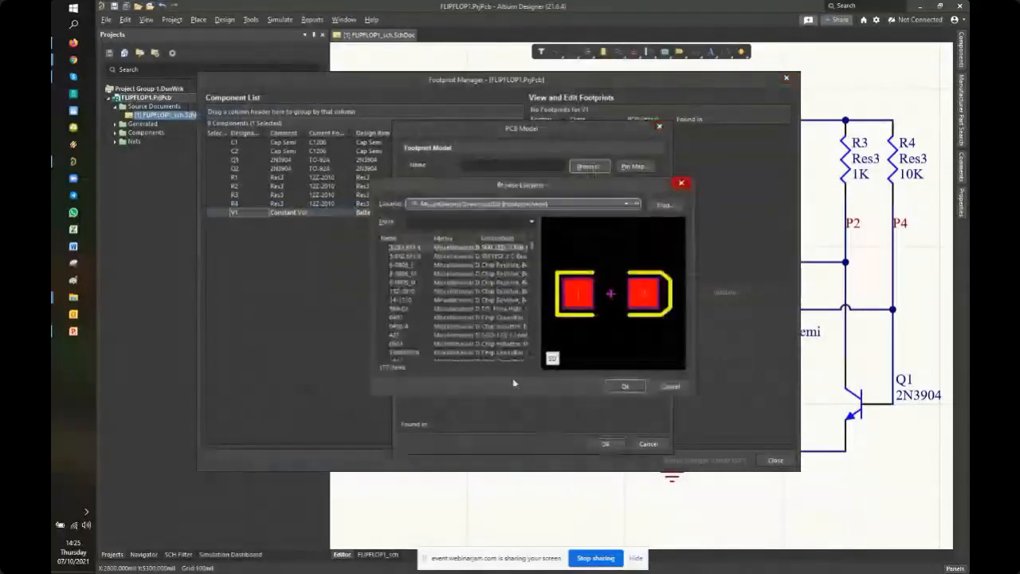
pyautogui.click(628, 205)
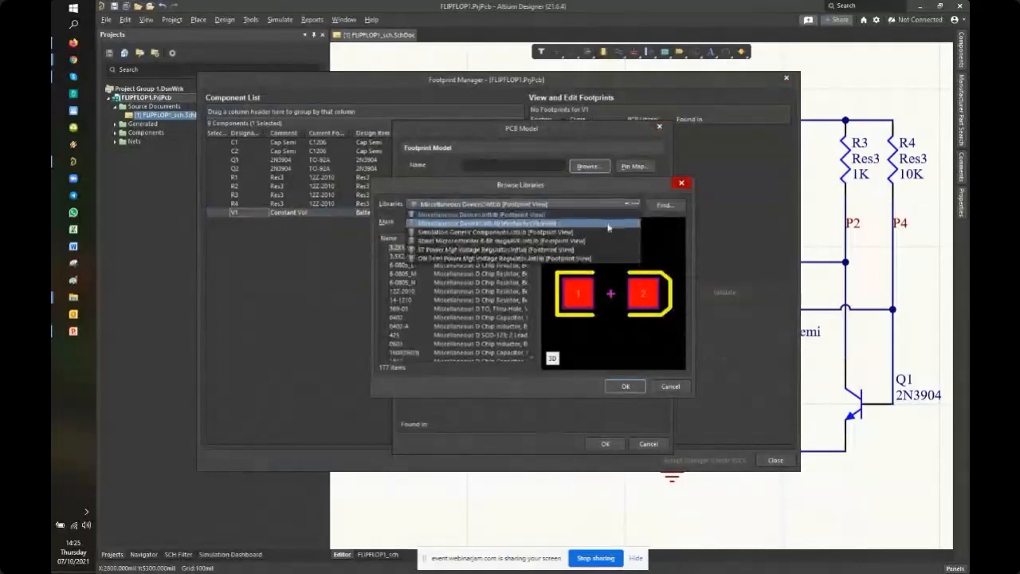
pyautogui.click(617, 223)
pyautogui.click(397, 335)
pyautogui.scroll(-4, 436, 348)
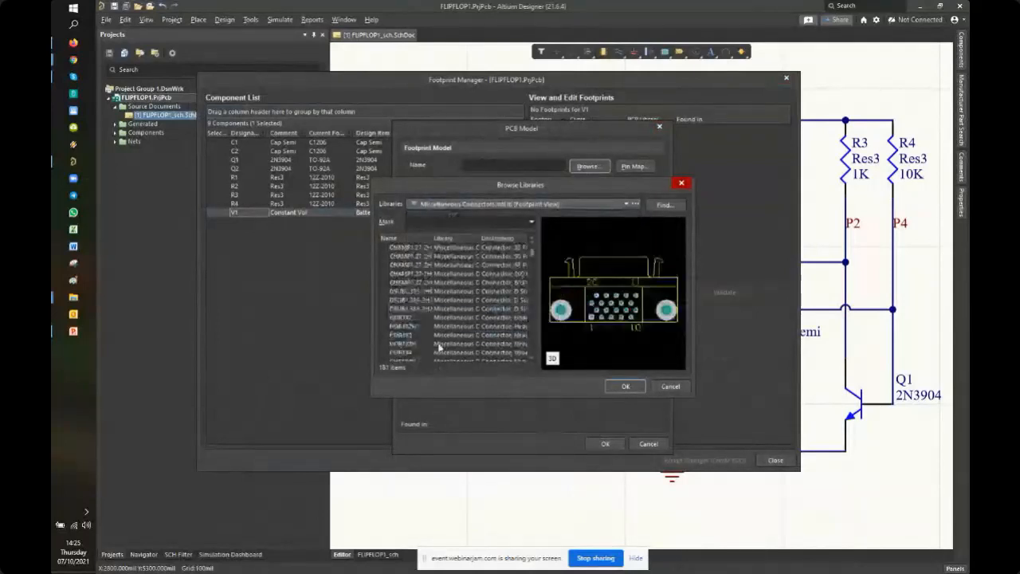
pyautogui.click(413, 317)
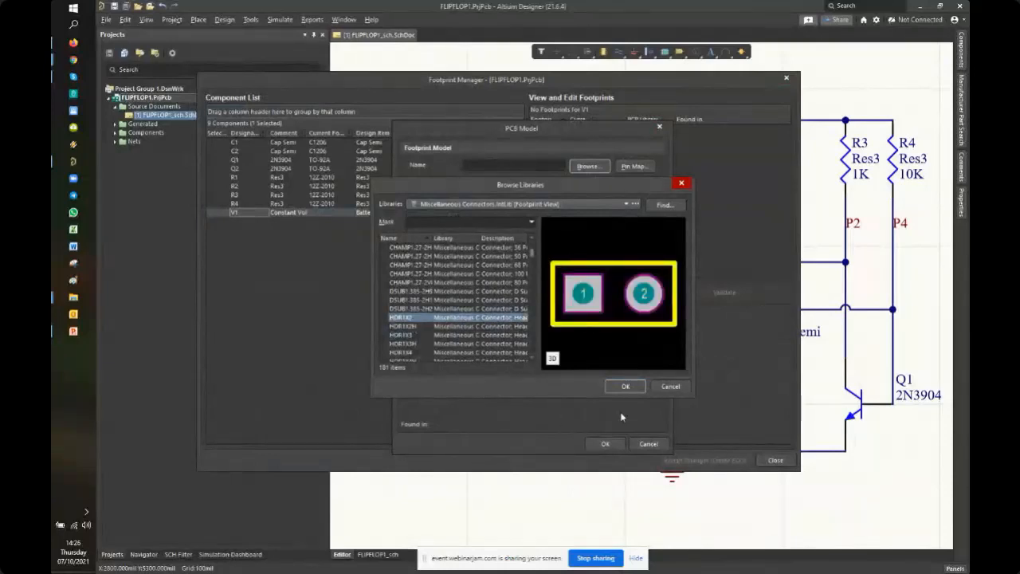
pyautogui.click(626, 386)
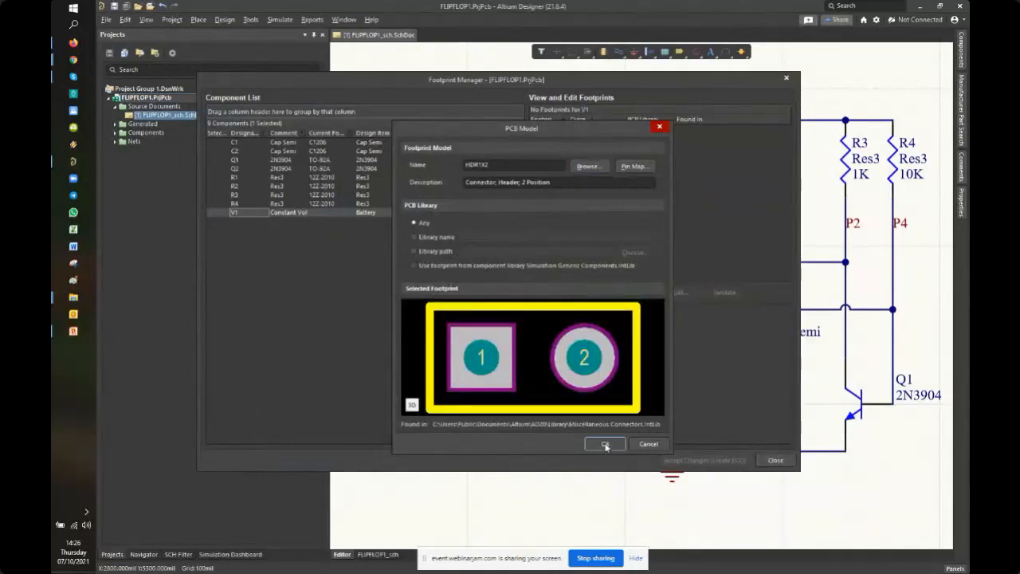
pyautogui.click(606, 445)
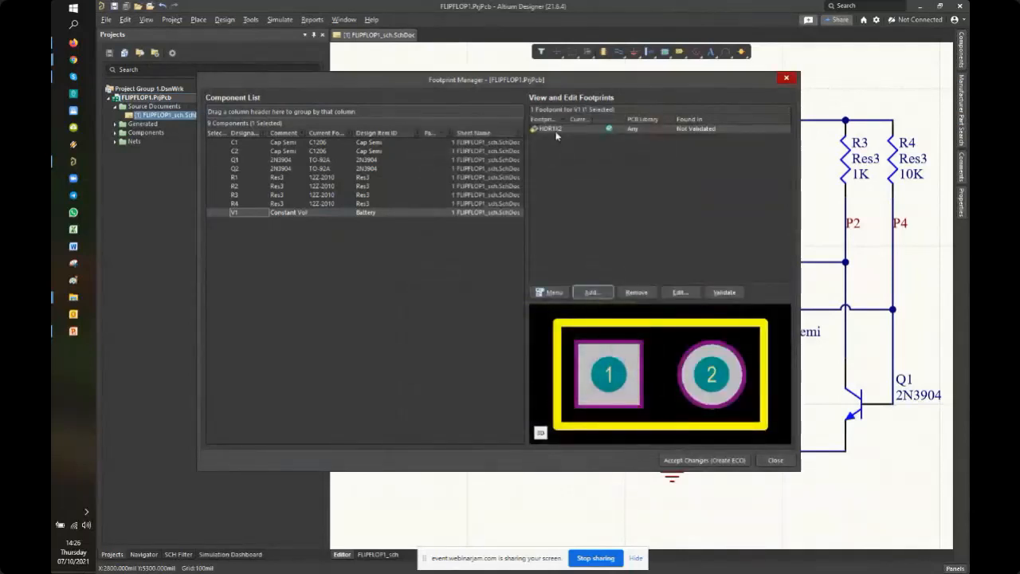
# Accept V1's footprint change and execute the engineering change order on FLIPFLOP1_sch.SchDoc
pyautogui.click(713, 461)
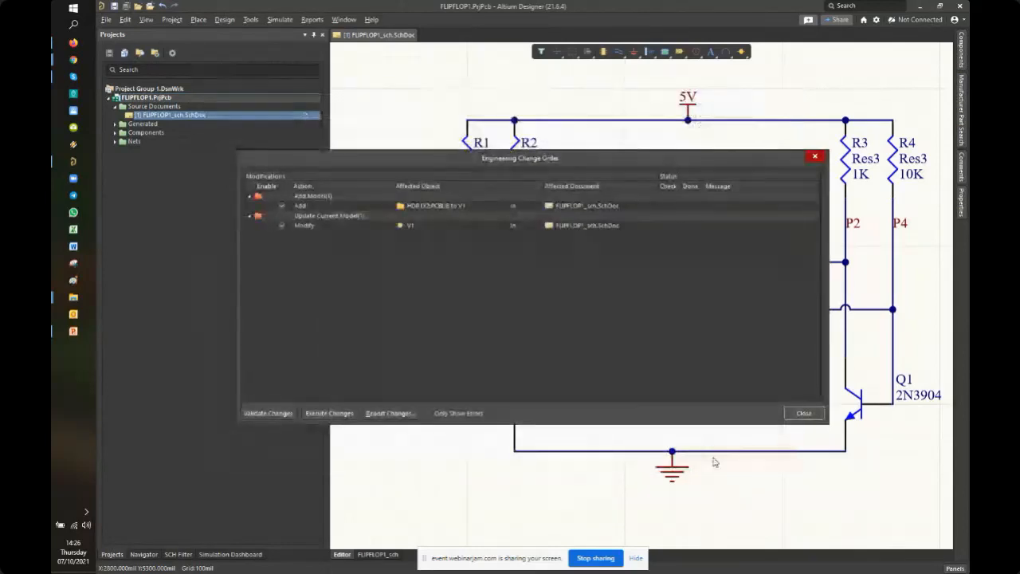
pyautogui.click(329, 413)
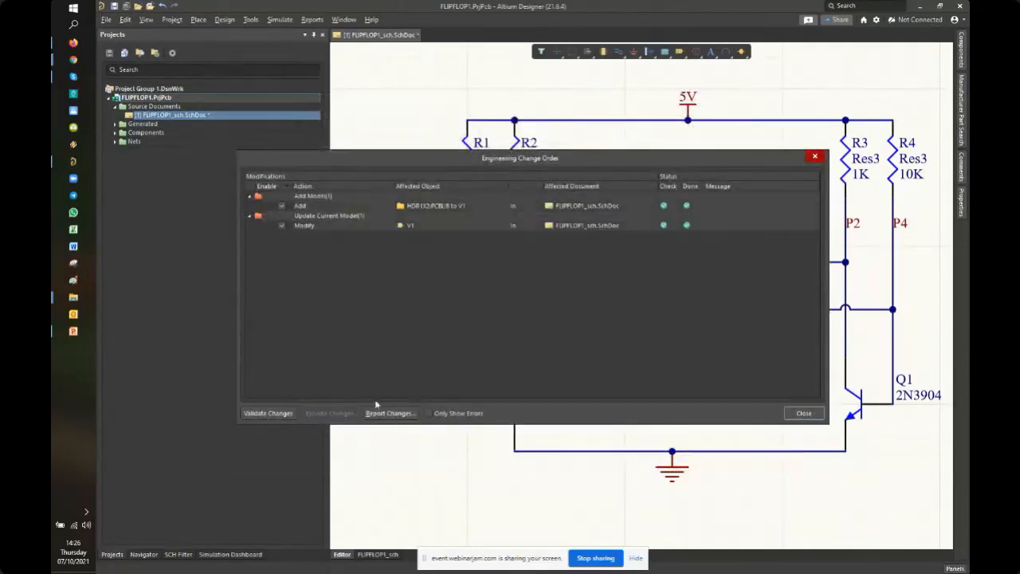
pyautogui.click(800, 413)
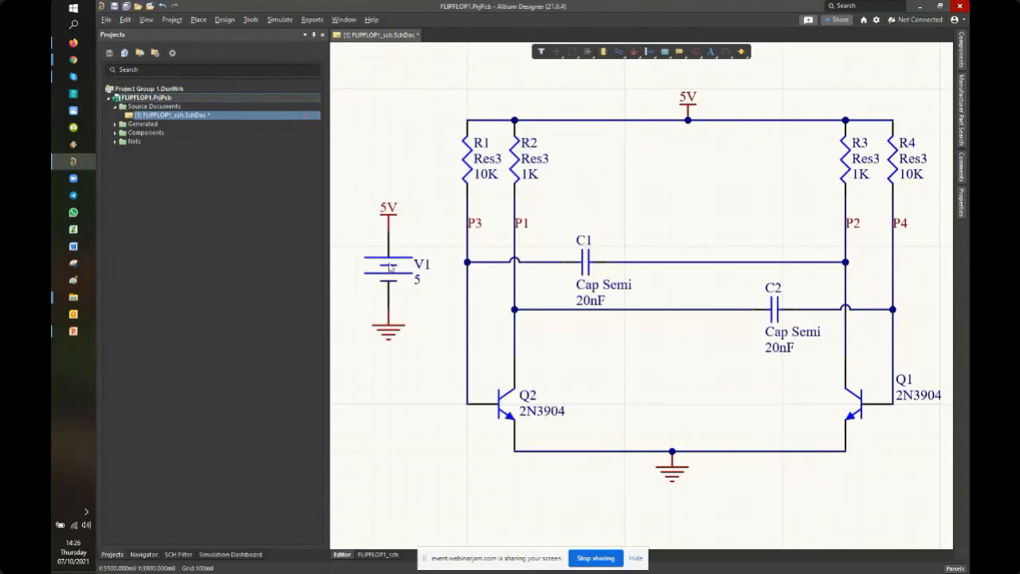
# Examine the parameters and selection filter options in the properties of battery V1
pyautogui.doubleClick(391, 269)
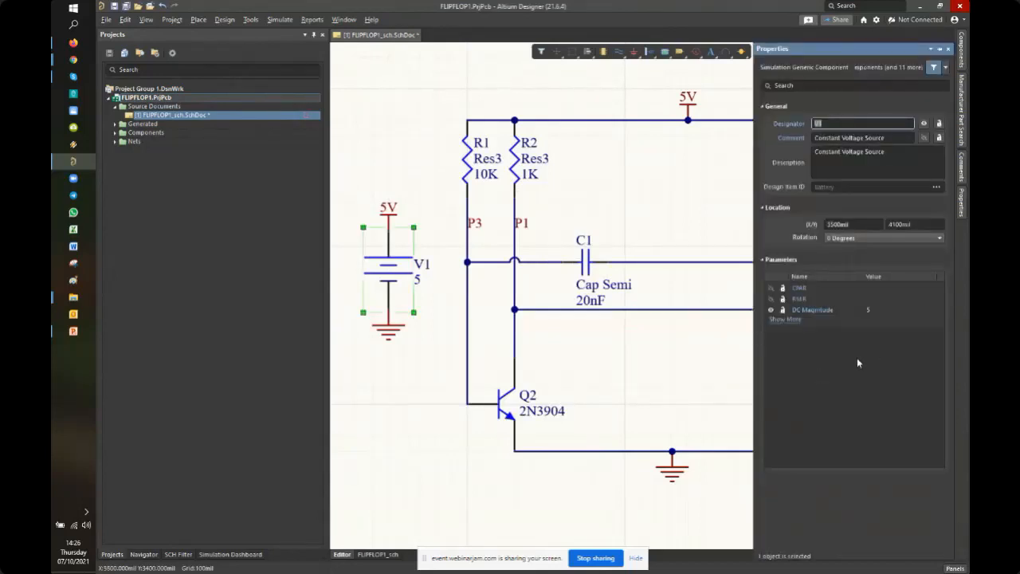
pyautogui.click(773, 321)
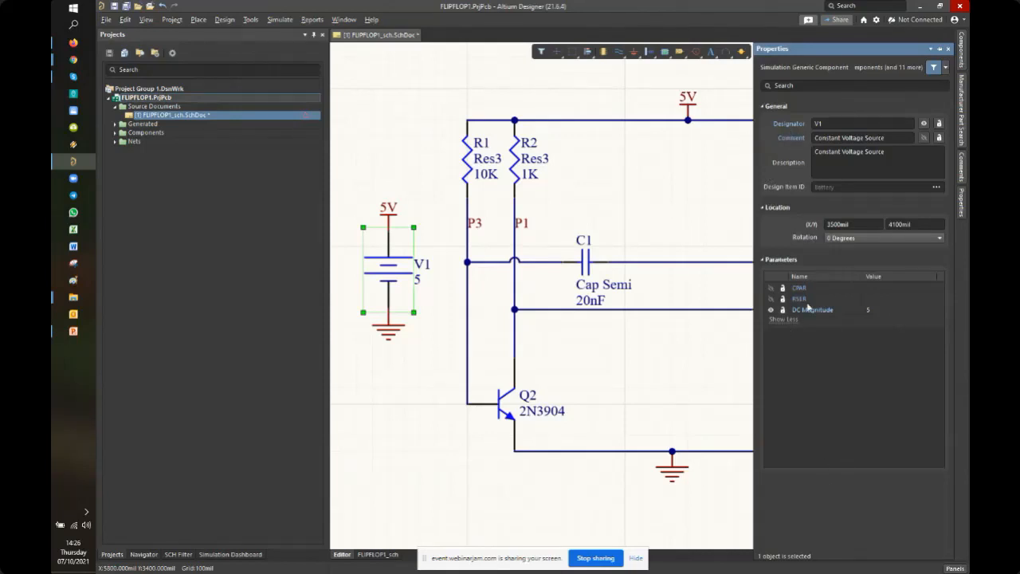
pyautogui.click(934, 68)
pyautogui.click(798, 87)
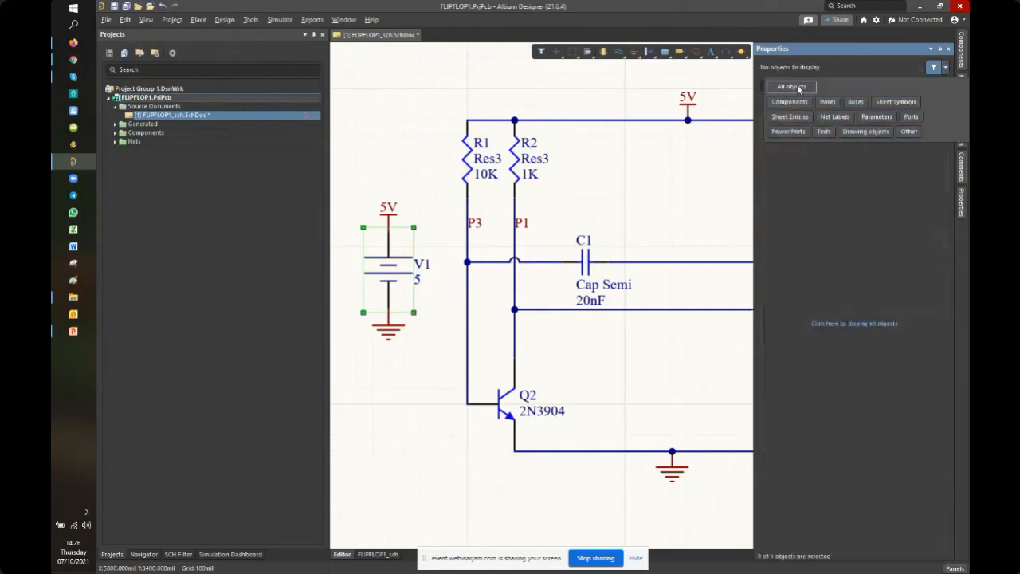
pyautogui.click(798, 88)
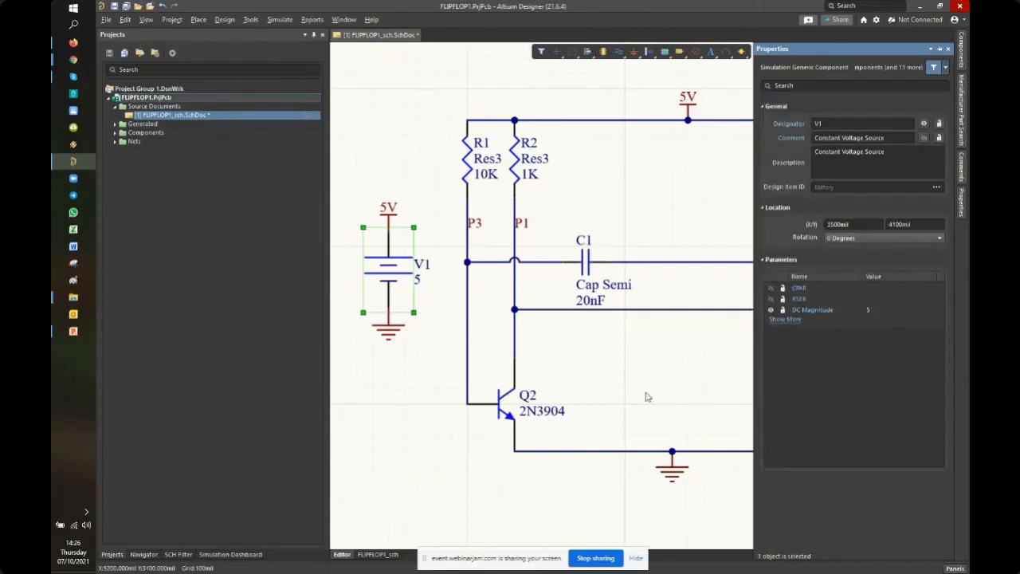
pyautogui.moveTo(663, 216); pyautogui.dragTo(643, 249, button='right')
pyautogui.moveTo(557, 193); pyautogui.dragTo(576, 170, button='right')
pyautogui.click(576, 376)
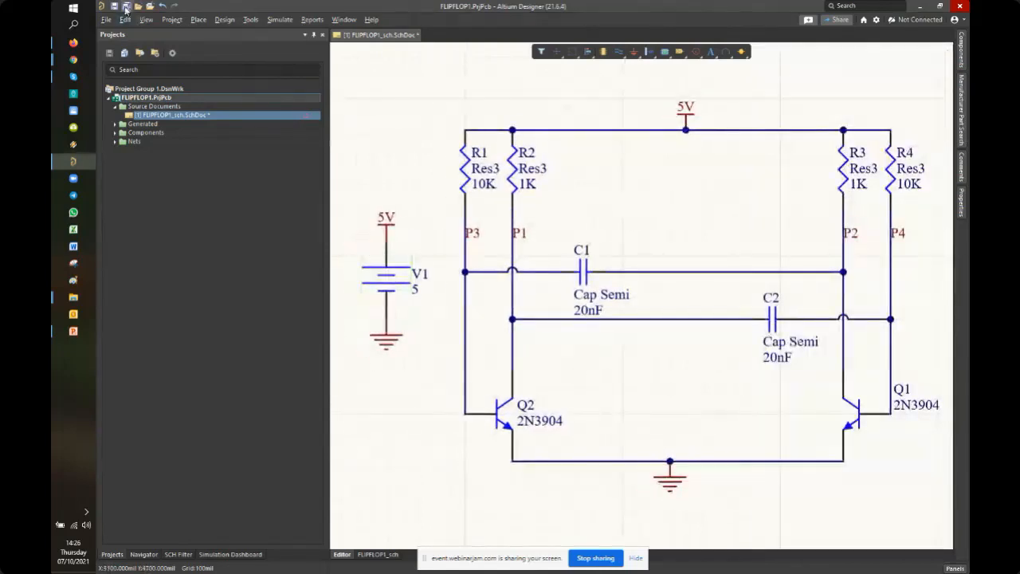
# Check the footprints assigned to V1, the resistors, capacitors and transistors in the Footprint Manager
pyautogui.click(250, 19)
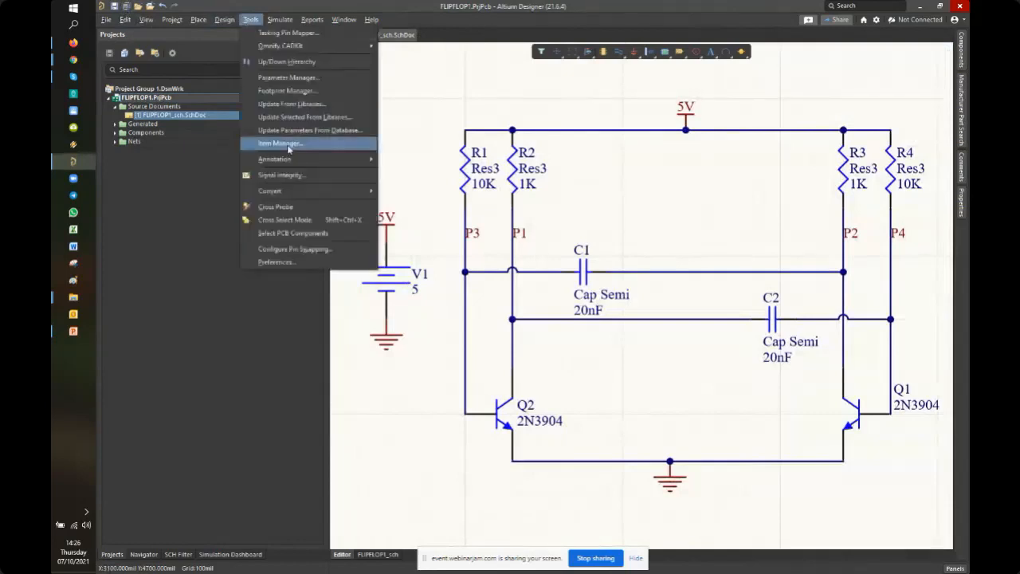
pyautogui.click(287, 91)
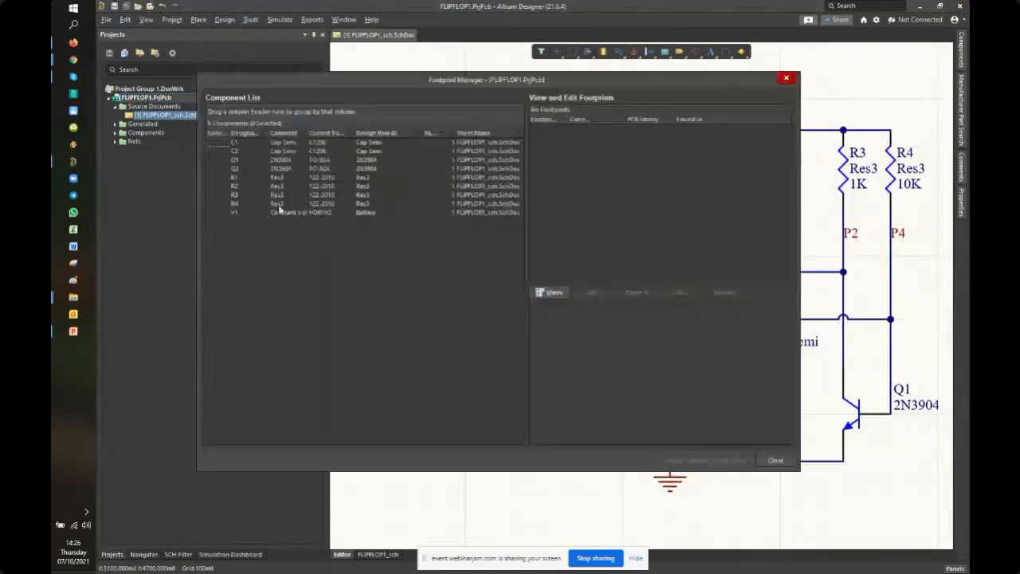
pyautogui.click(280, 211)
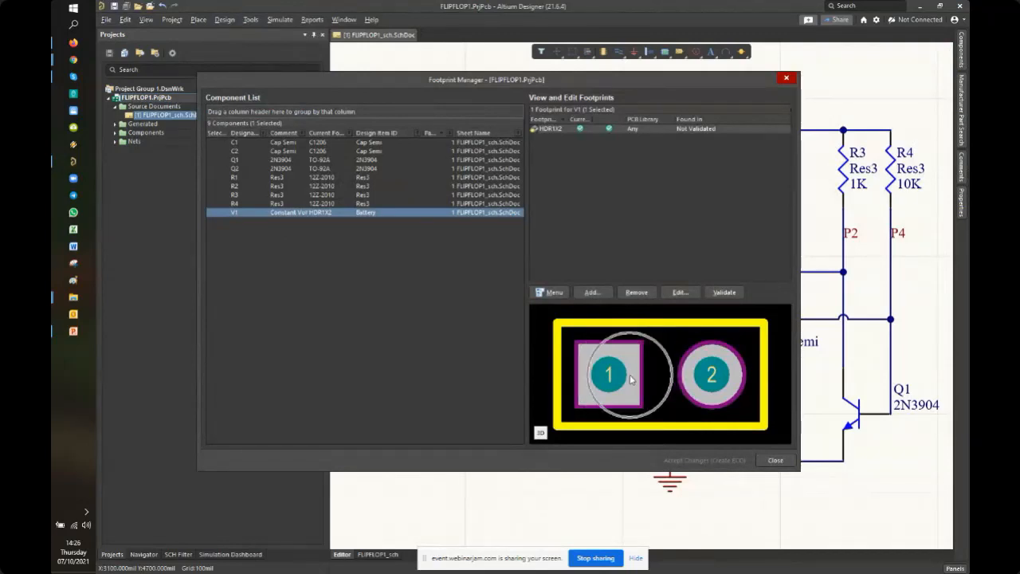
pyautogui.click(285, 205)
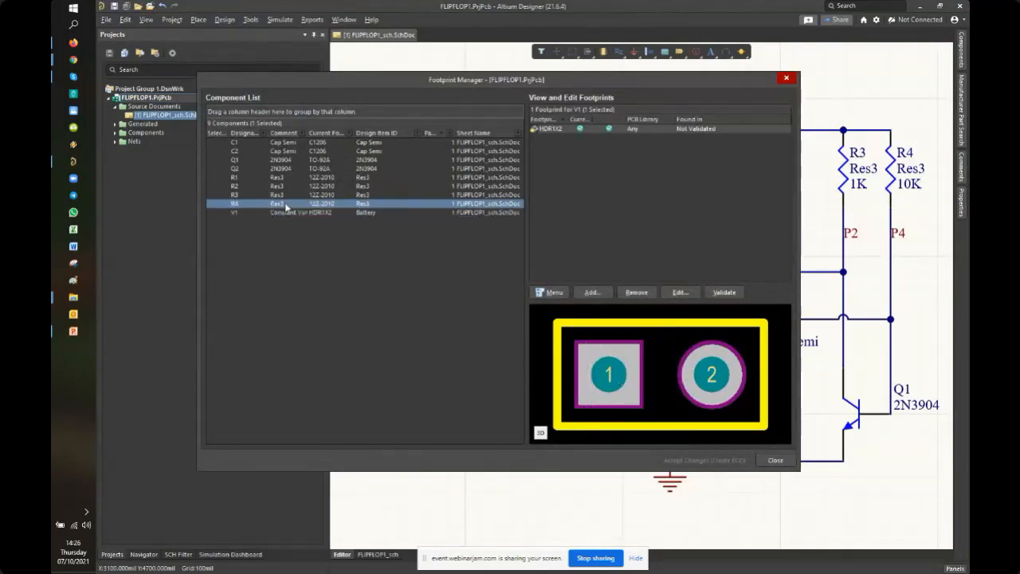
pyautogui.click(281, 151)
pyautogui.click(279, 162)
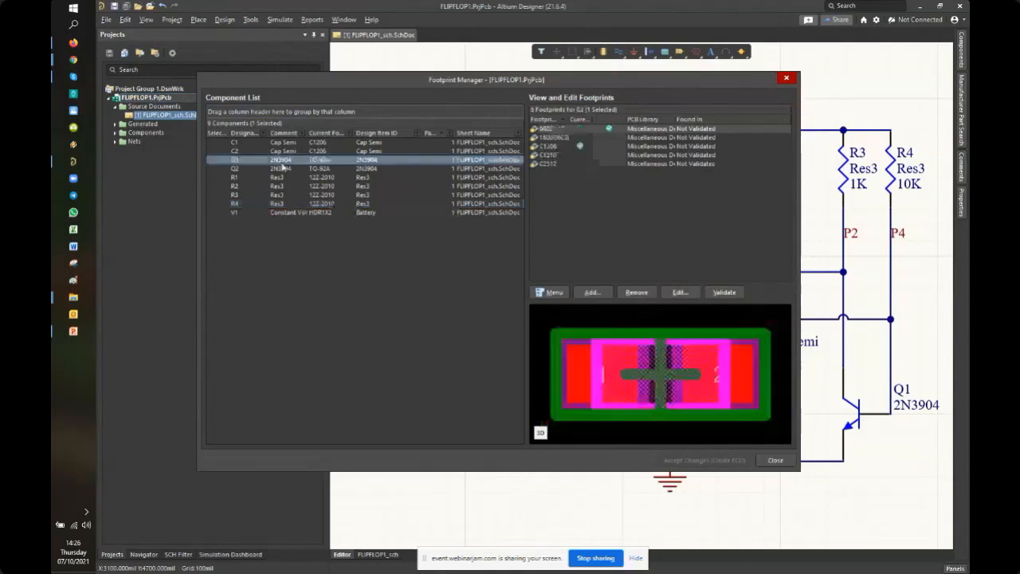
pyautogui.click(278, 177)
pyautogui.click(278, 205)
pyautogui.click(279, 212)
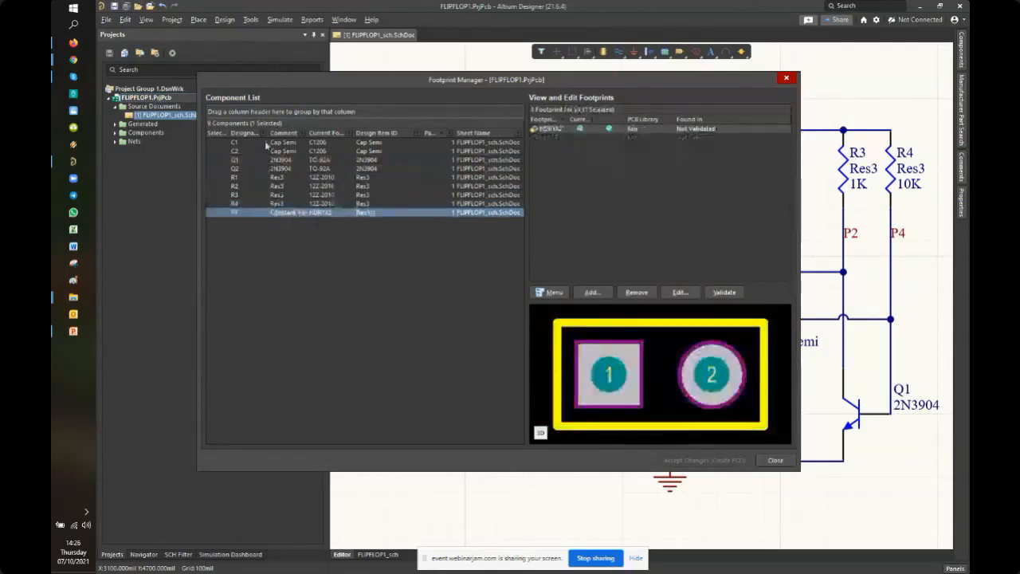
pyautogui.click(777, 460)
pyautogui.keyDown('ctrl'); pyautogui.scroll(-3, 765, 402); pyautogui.keyUp('ctrl')
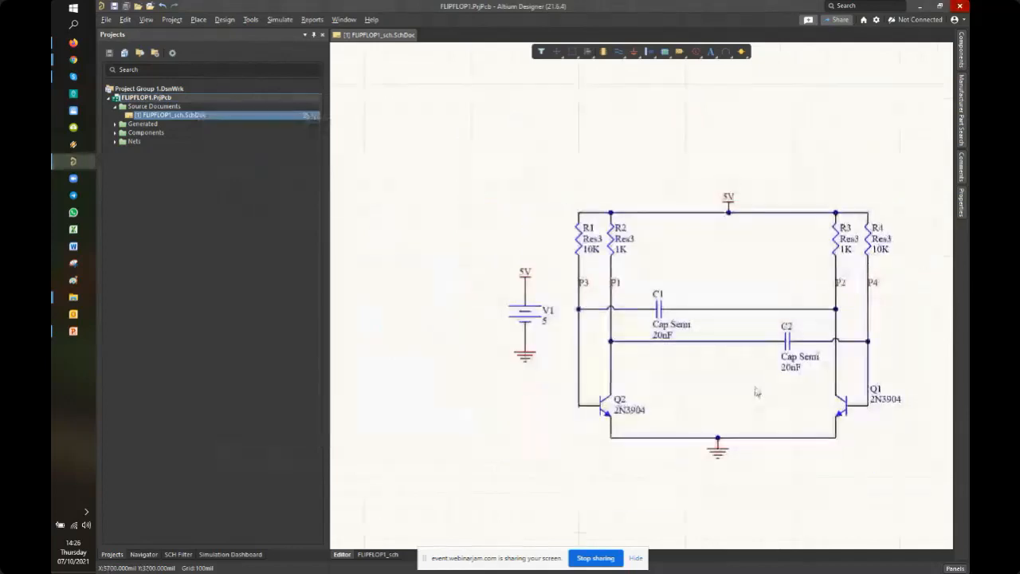
pyautogui.keyDown('ctrl'); pyautogui.scroll(4, 630, 368); pyautogui.keyUp('ctrl')
pyautogui.keyDown('ctrl'); pyautogui.scroll(-2, 630, 368); pyautogui.keyUp('ctrl')
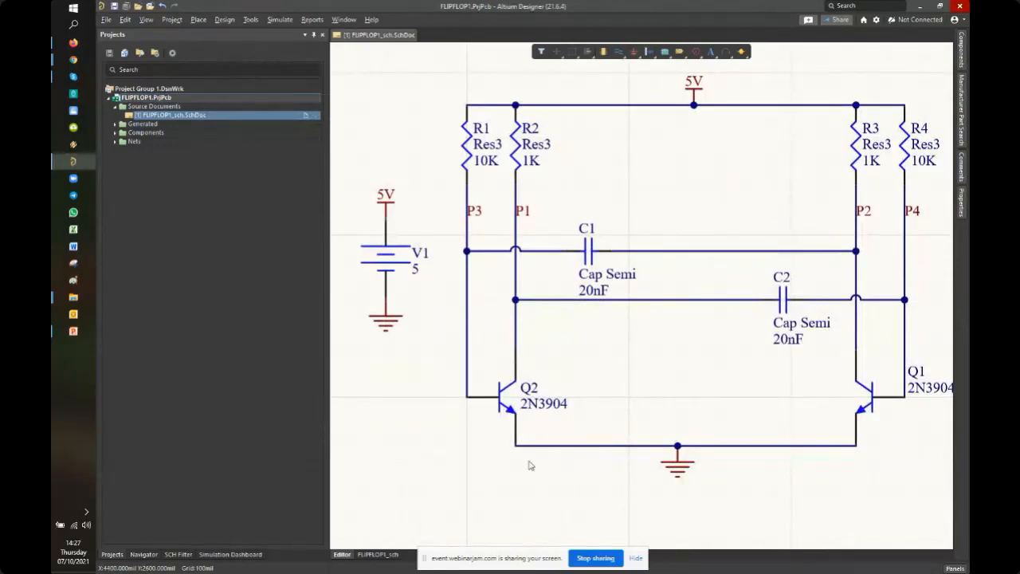
pyautogui.keyDown('ctrl'); pyautogui.scroll(-1, 680, 377); pyautogui.keyUp('ctrl')
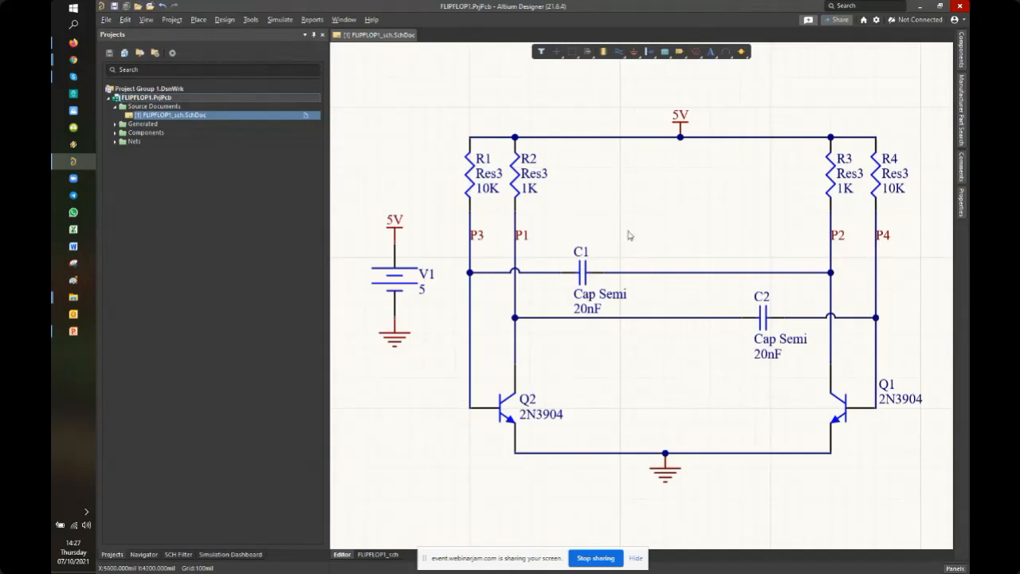
pyautogui.keyDown('ctrl'); pyautogui.scroll(1, 605, 205); pyautogui.keyUp('ctrl')
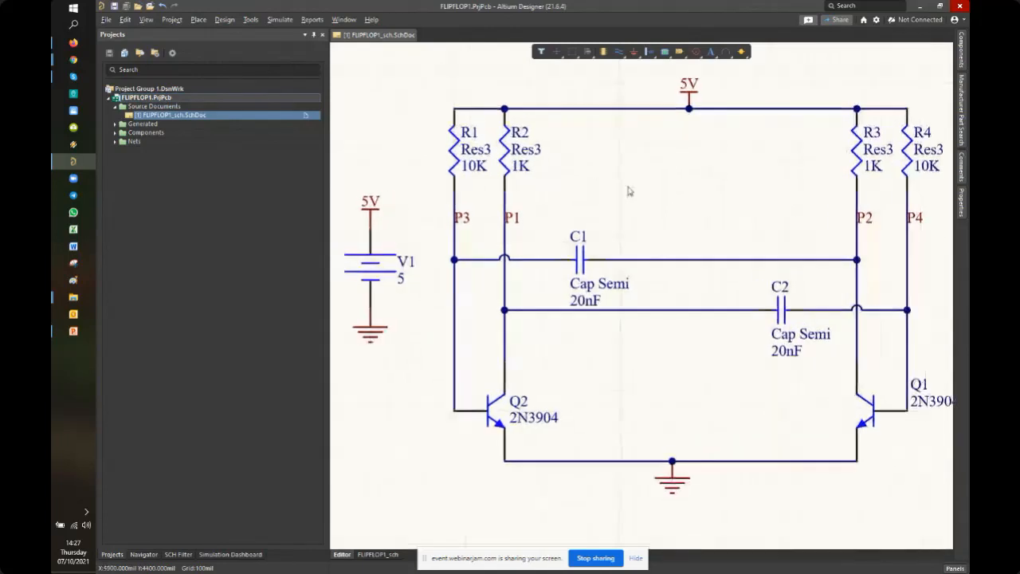
pyautogui.click(106, 19)
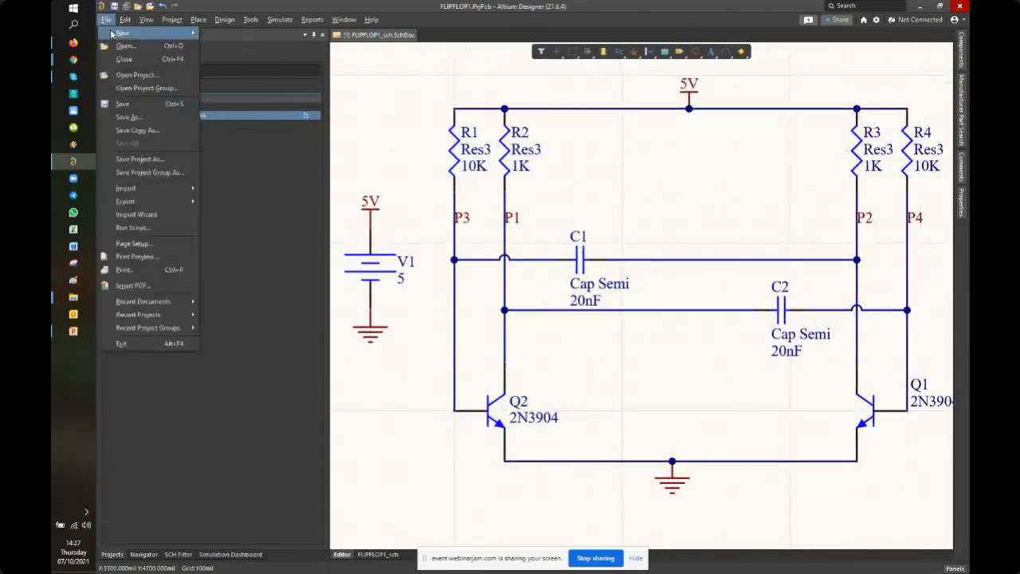
pyautogui.moveTo(126, 33)
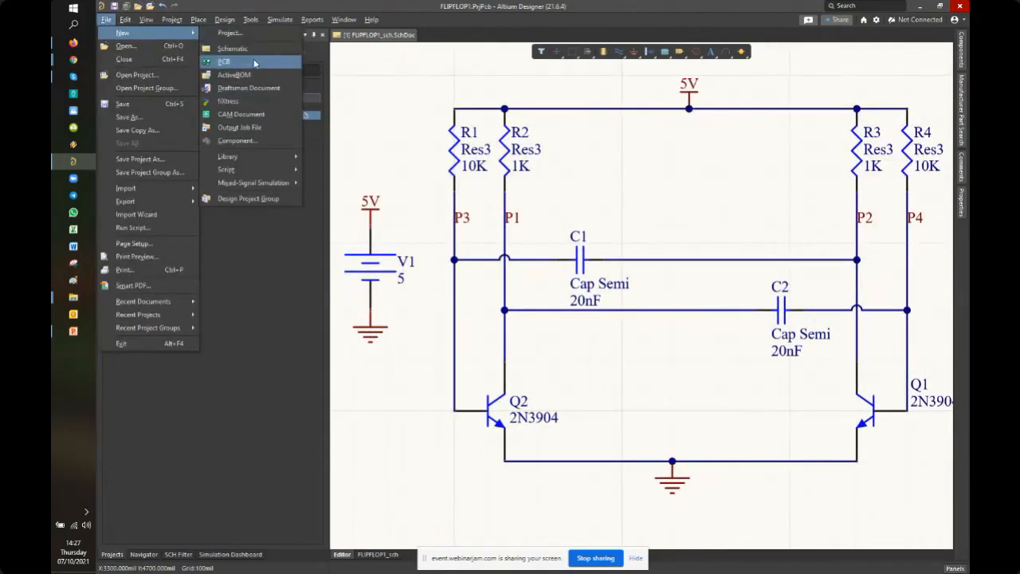
pyautogui.click(373, 160)
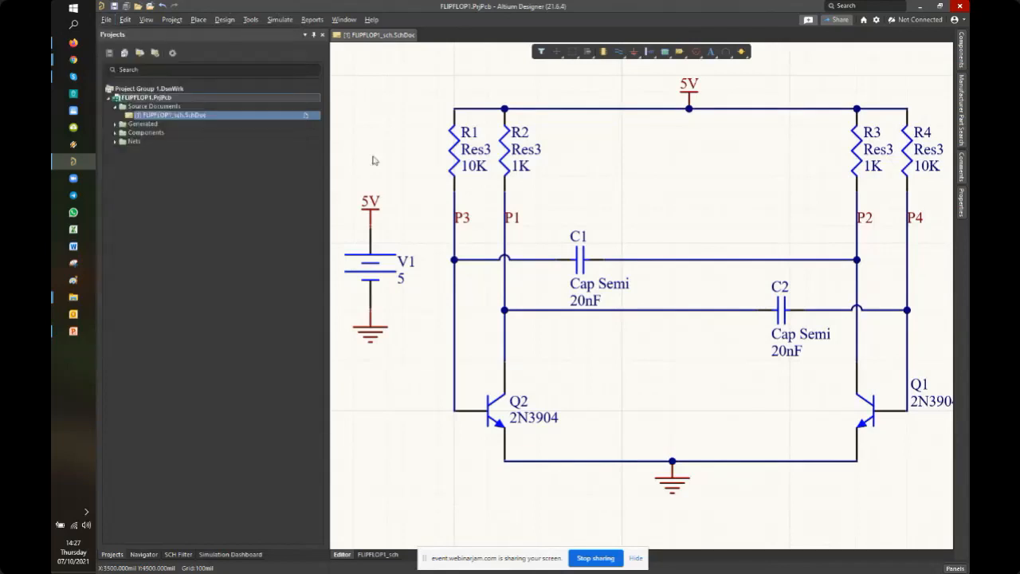
# Add a new PCB document to the FLIPFLOP1 project
pyautogui.click(161, 98)
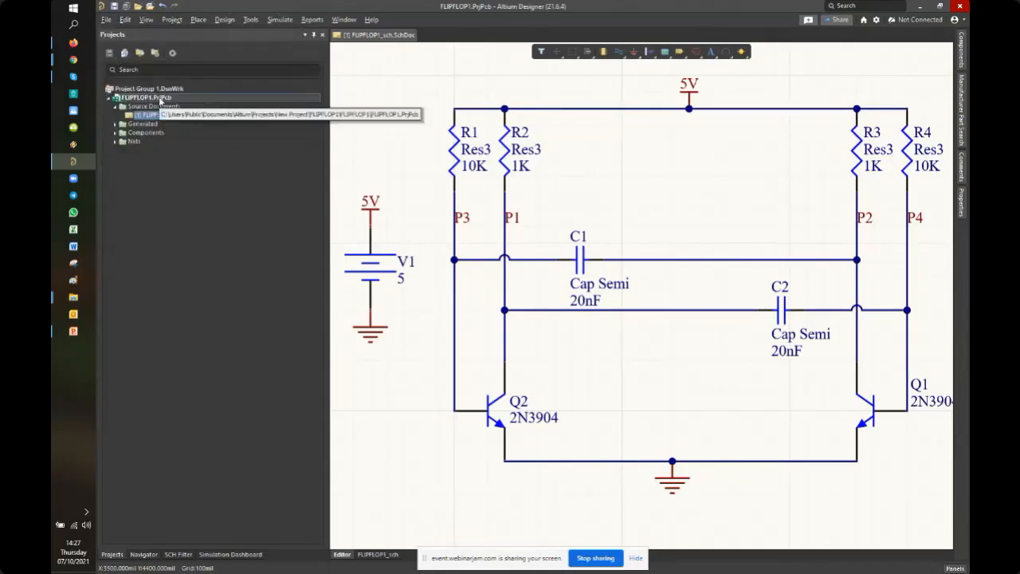
pyautogui.click(160, 98)
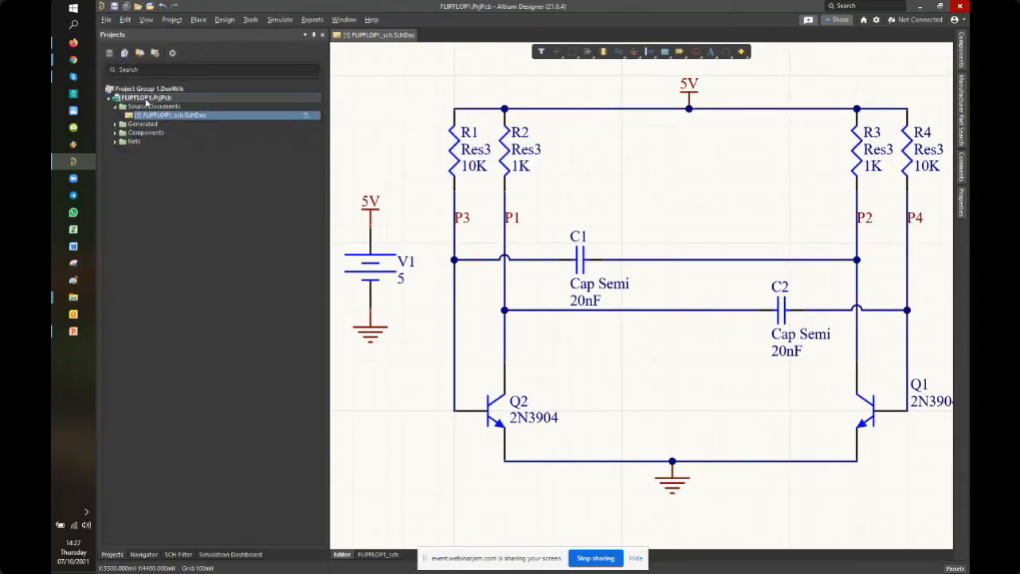
pyautogui.rightClick(149, 100)
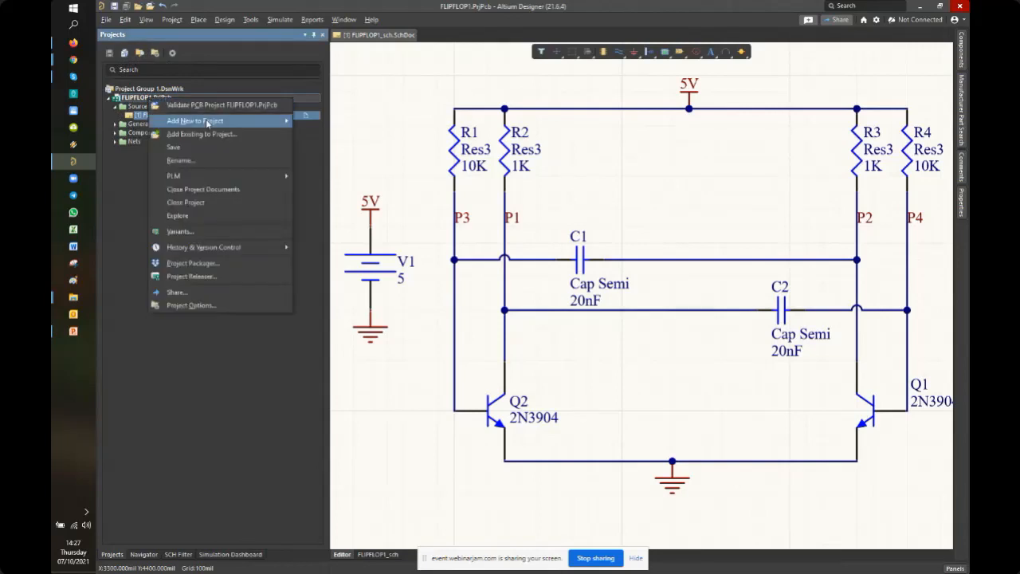
pyautogui.moveTo(206, 123)
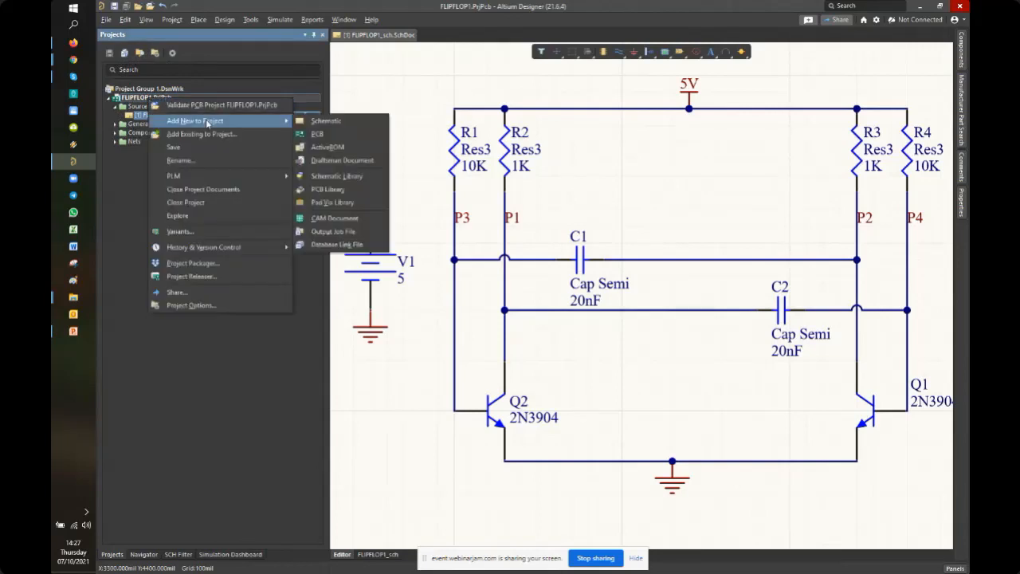
pyautogui.click(350, 138)
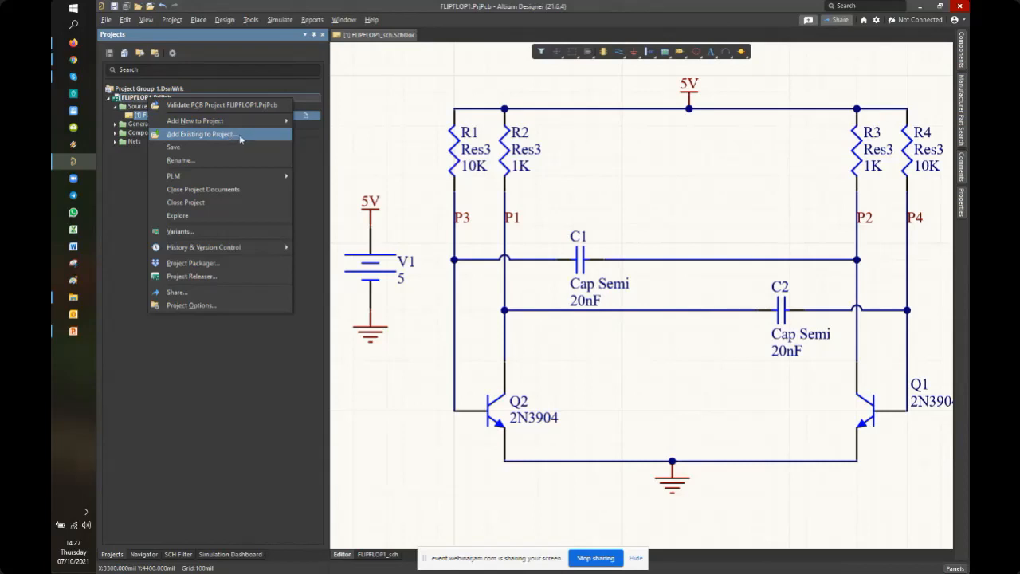
pyautogui.click(240, 137)
pyautogui.click(233, 137)
pyautogui.moveTo(233, 125)
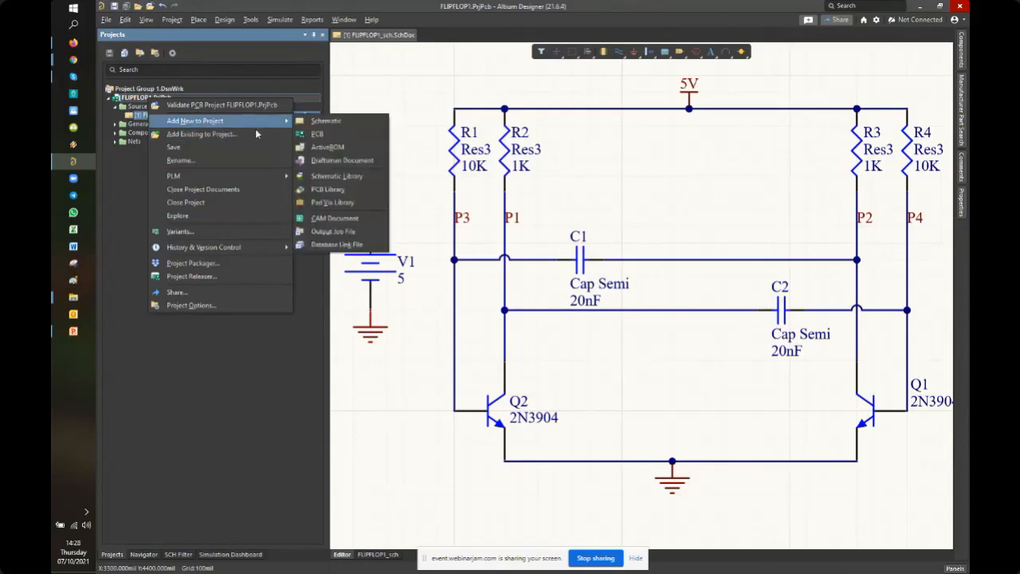
pyautogui.click(341, 141)
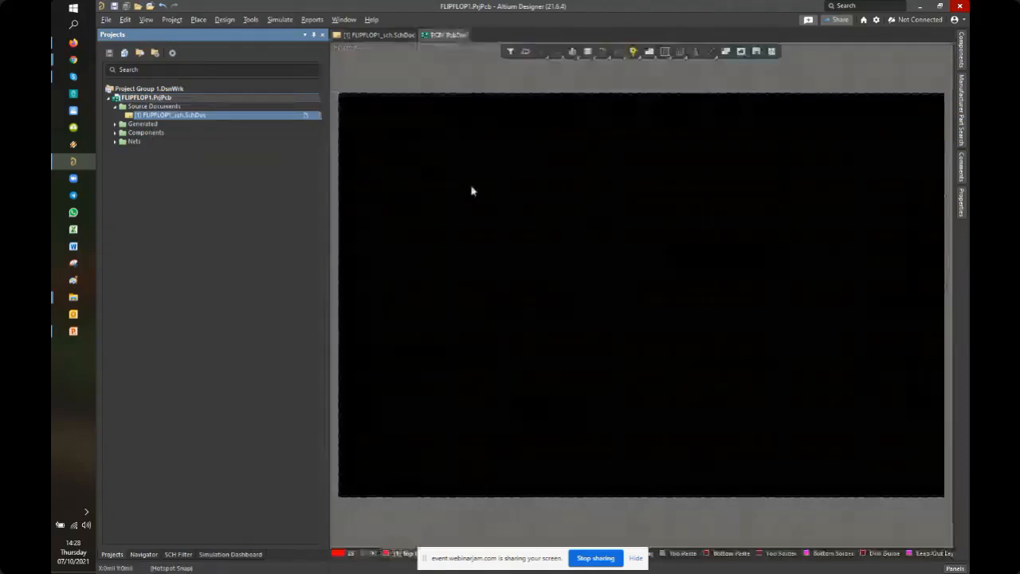
# Save the new PCB document as FlipFlopPCB in the FLIPFLOP1 project folder
pyautogui.keyDown('ctrl'); pyautogui.scroll(4, 640, 247); pyautogui.keyUp('ctrl')
pyautogui.keyDown('ctrl'); pyautogui.scroll(-5, 658, 231); pyautogui.keyUp('ctrl')
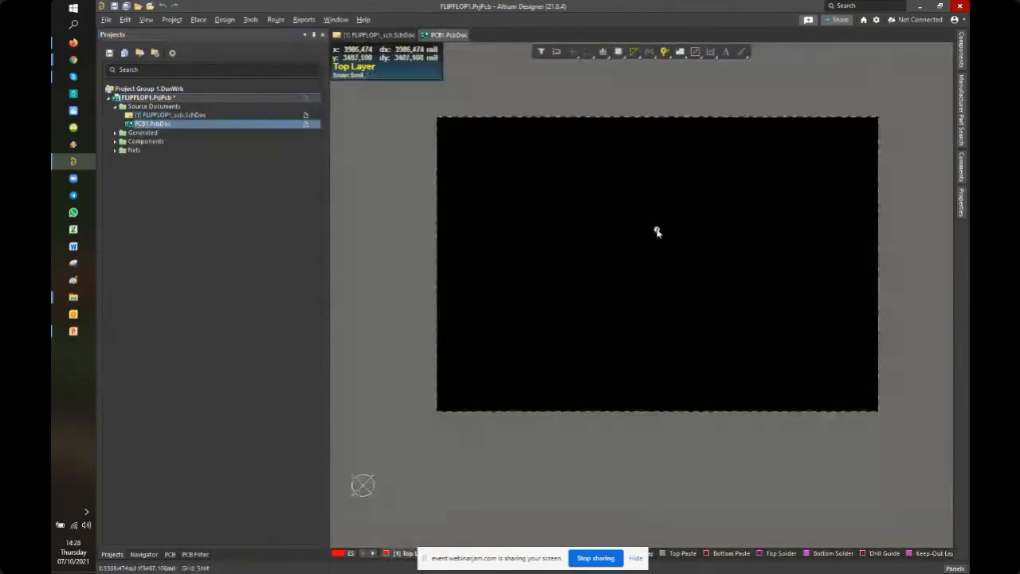
pyautogui.keyDown('ctrl'); pyautogui.scroll(2, 643, 244); pyautogui.keyUp('ctrl')
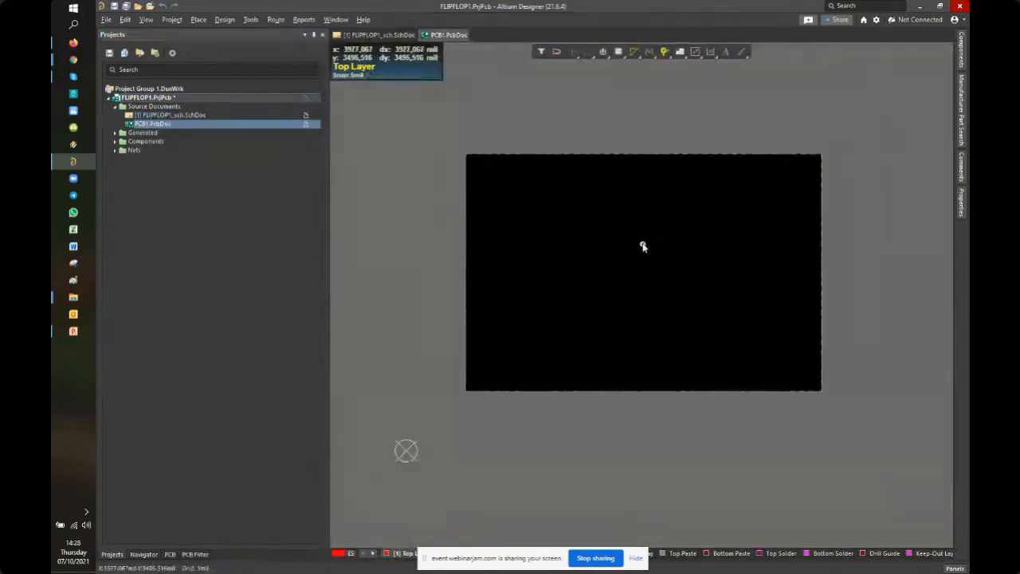
pyautogui.click(560, 309)
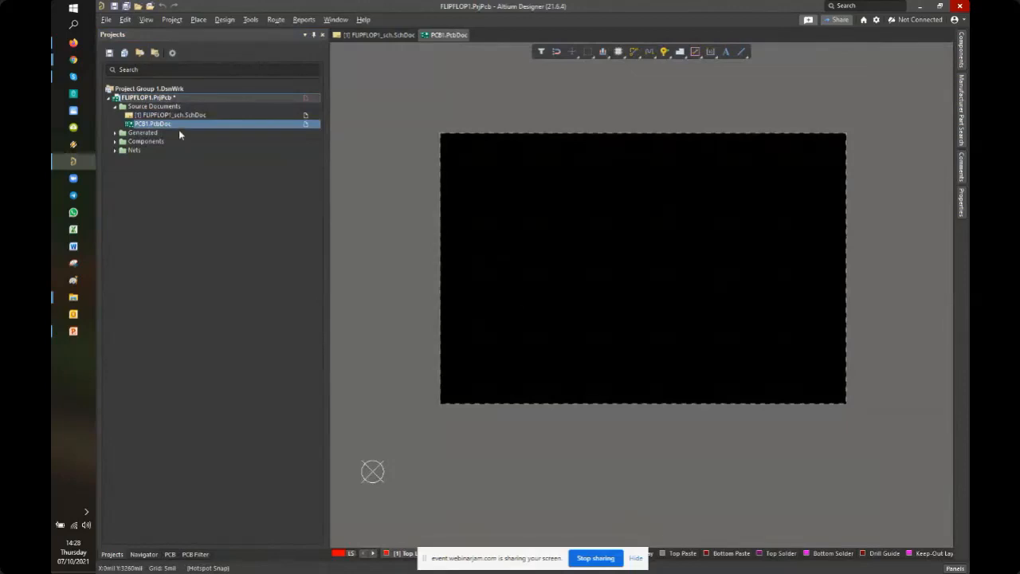
pyautogui.click(125, 7)
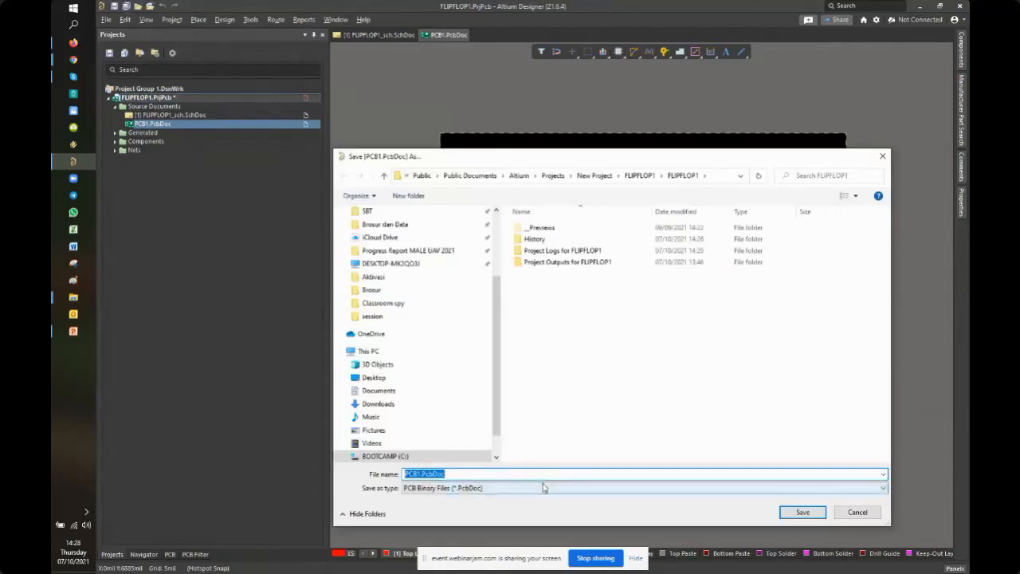
pyautogui.write('FlipFlop')
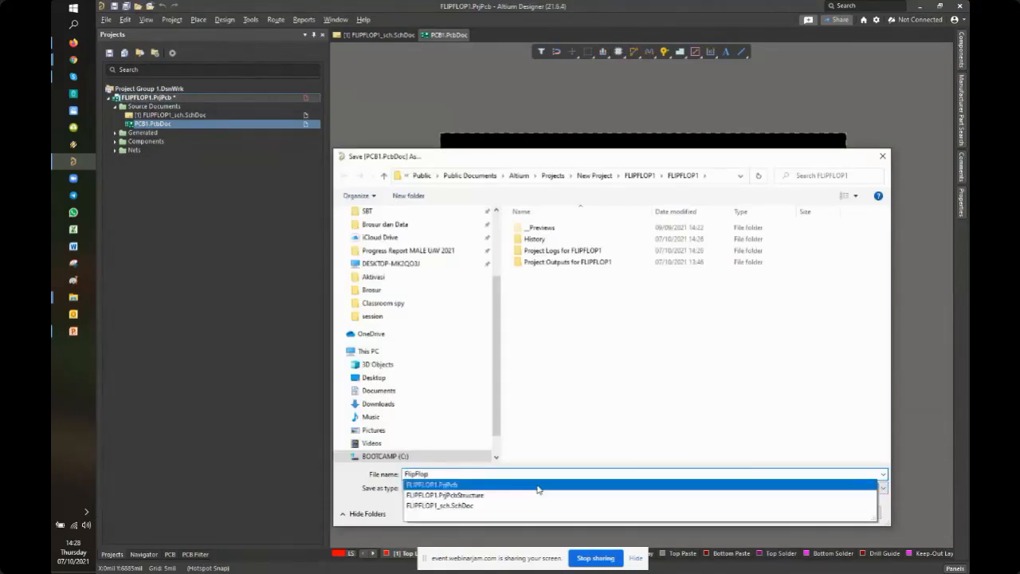
pyautogui.write('PCB')
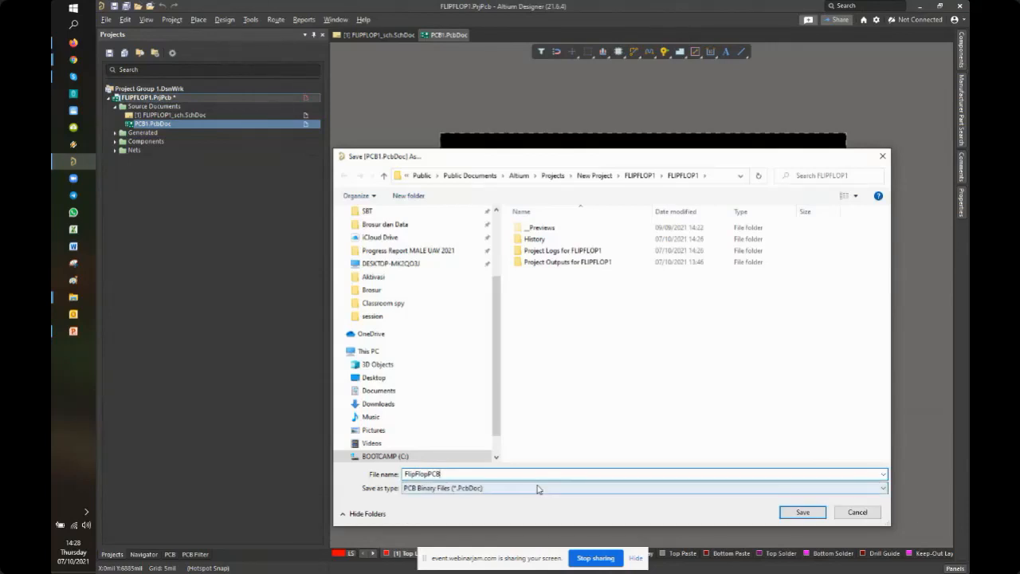
pyautogui.click(806, 512)
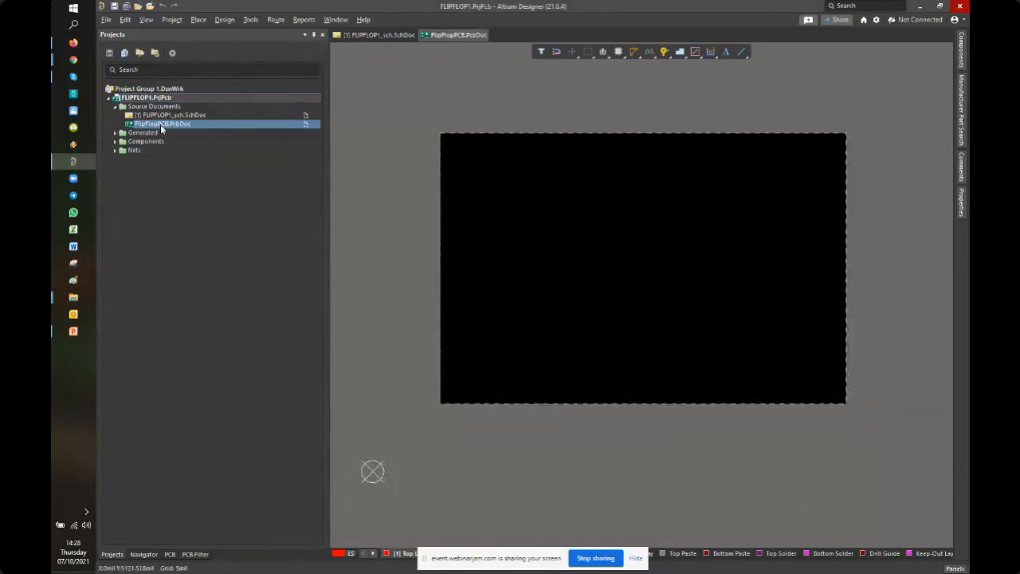
pyautogui.press('ctrl')
pyautogui.press('ctrl')
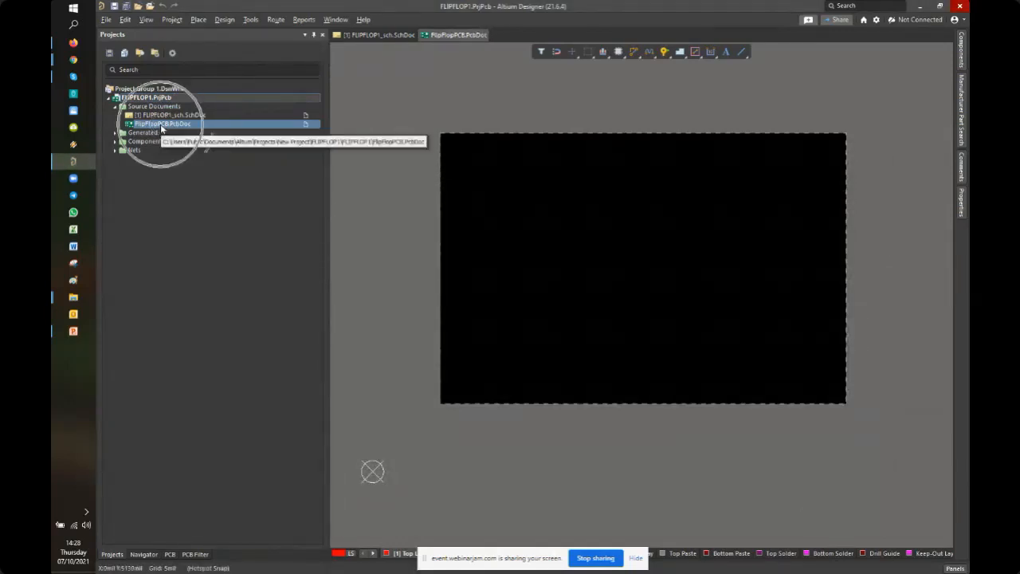
pyautogui.press('ctrl')
pyautogui.press('ctrl')
pyautogui.press('ctrl')
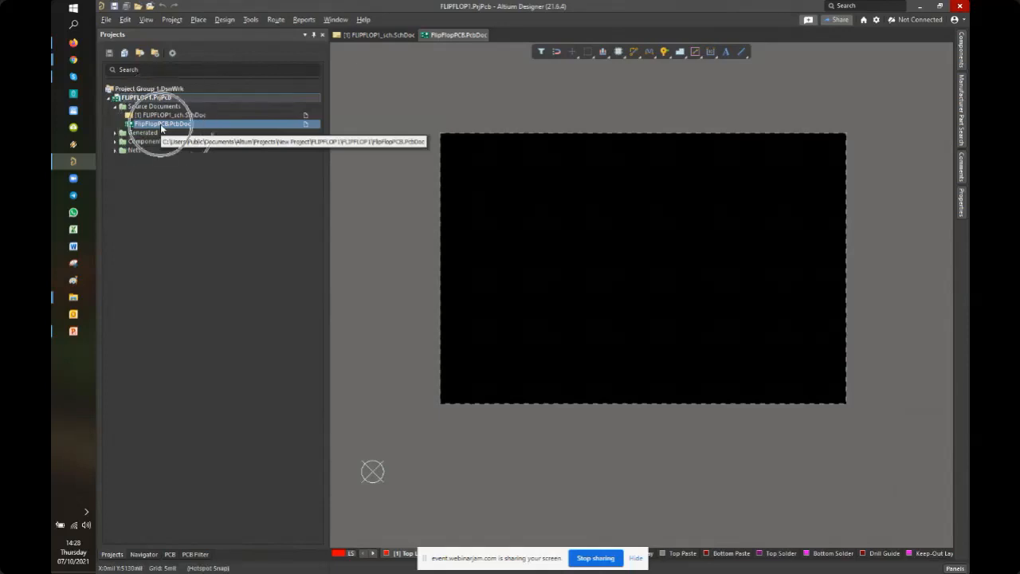
pyautogui.press('ctrl')
pyautogui.press('ctrl')
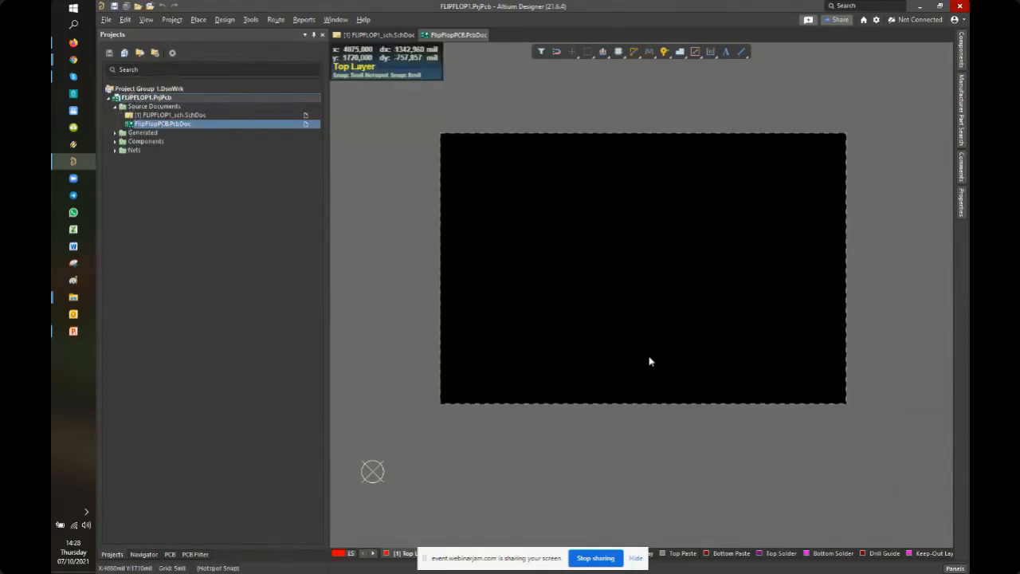
# Set the snap grid to 50 mil and measure the blank board from its lower-left corner to its upper-right corner
pyautogui.moveTo(617, 366); pyautogui.dragTo(612, 436, button='right')
pyautogui.keyDown('ctrl'); pyautogui.scroll(1, 621, 422); pyautogui.keyUp('ctrl')
pyautogui.keyDown('ctrl'); pyautogui.scroll(1, 622, 422); pyautogui.keyUp('ctrl')
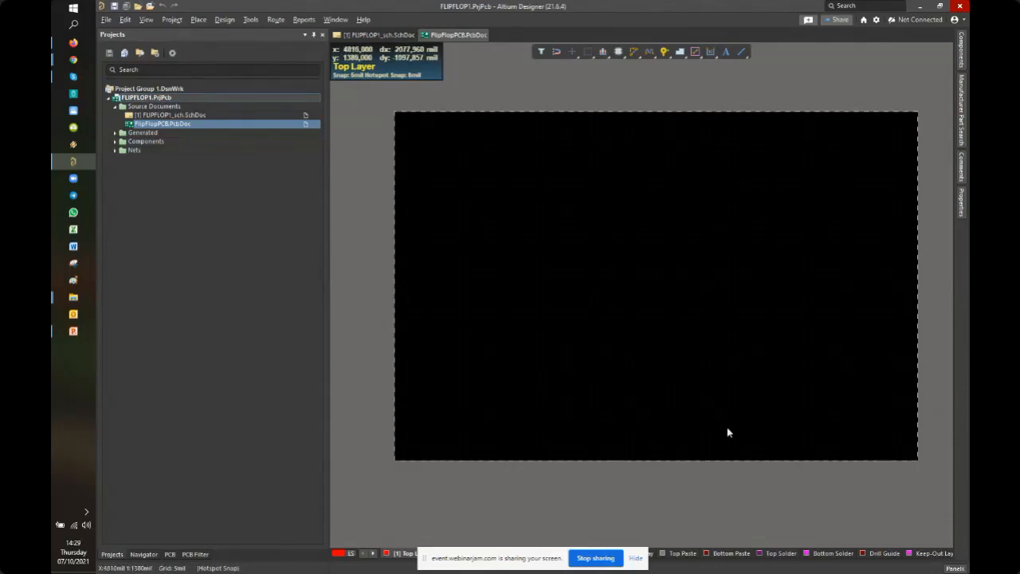
pyautogui.click(518, 492)
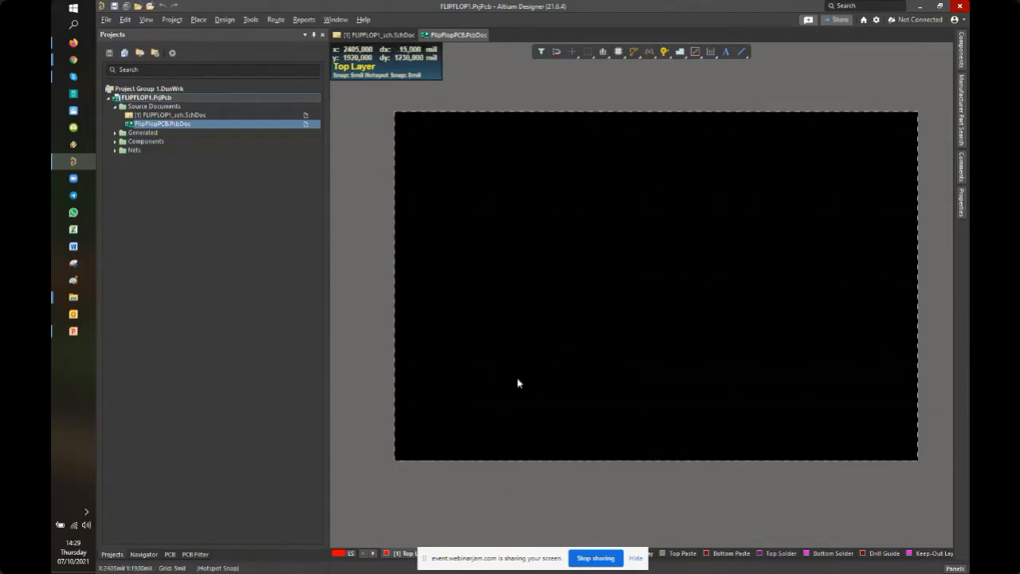
pyautogui.click(252, 19)
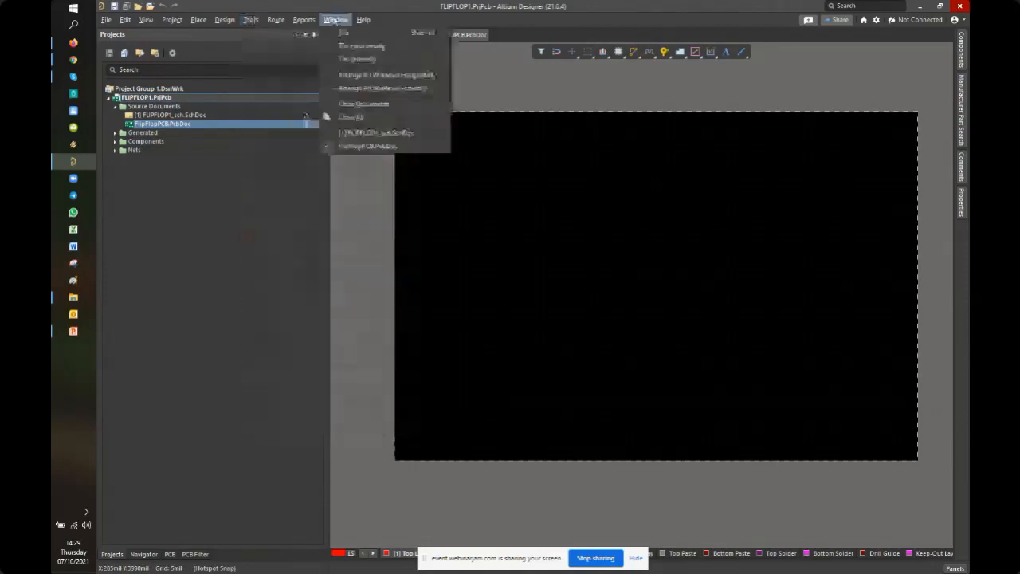
pyautogui.moveTo(304, 19)
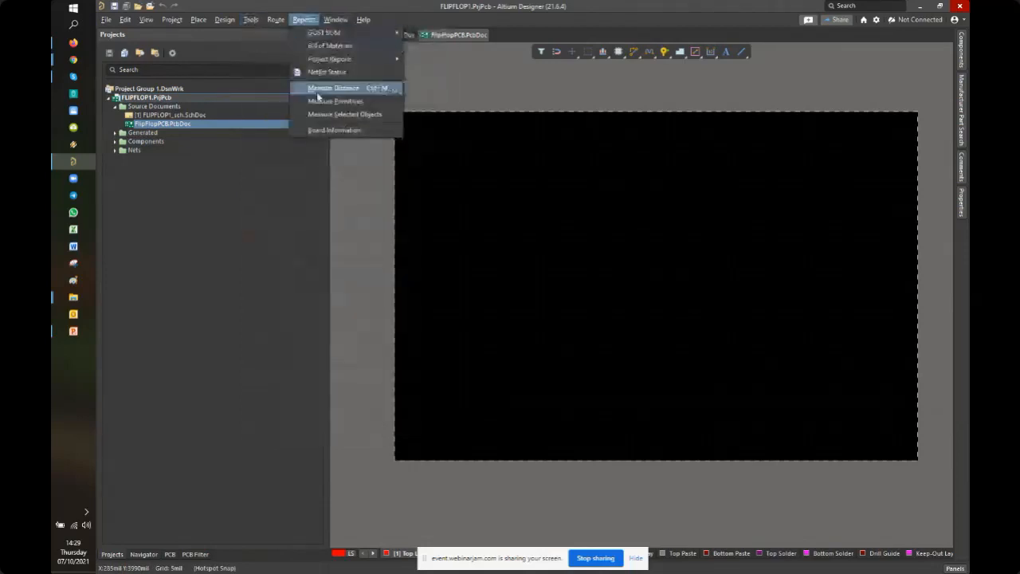
pyautogui.click(392, 91)
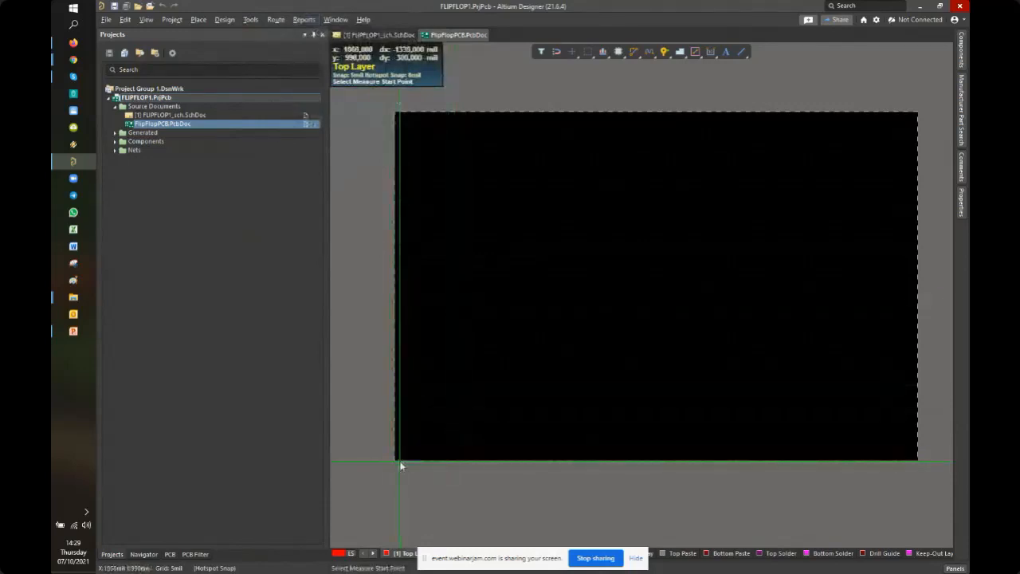
pyautogui.press('g')
pyautogui.click(445, 303)
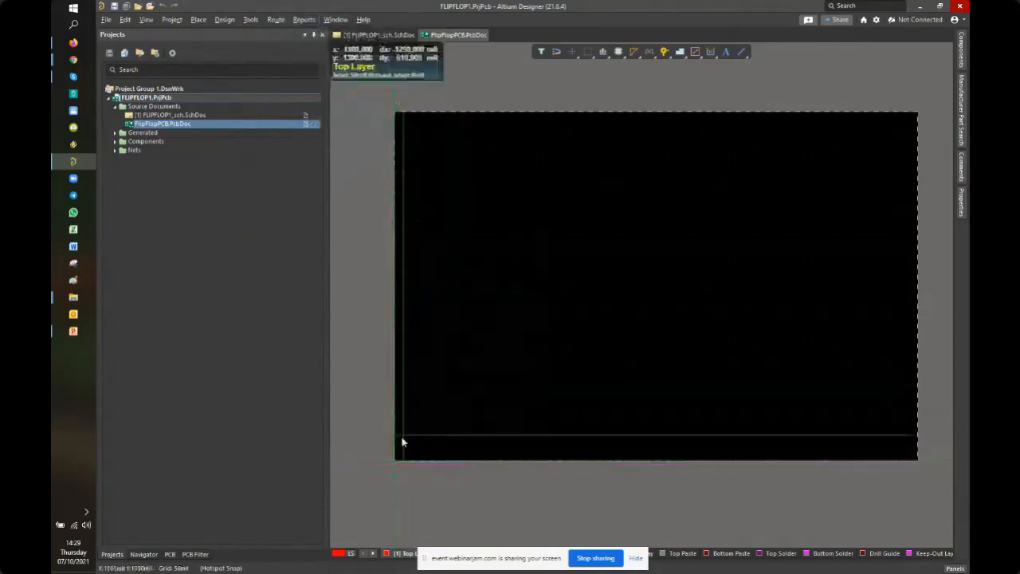
pyautogui.click(397, 460)
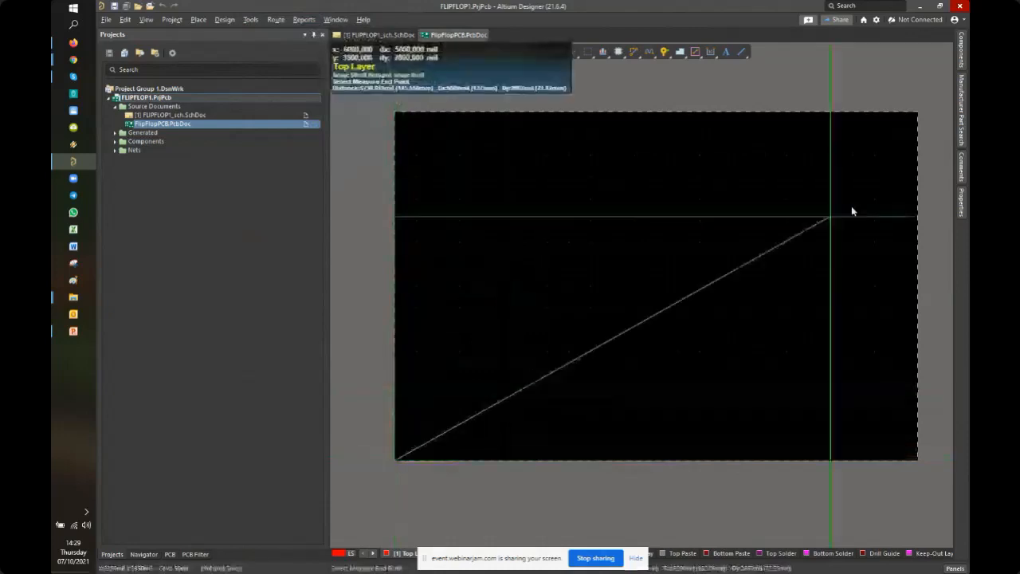
pyautogui.click(918, 115)
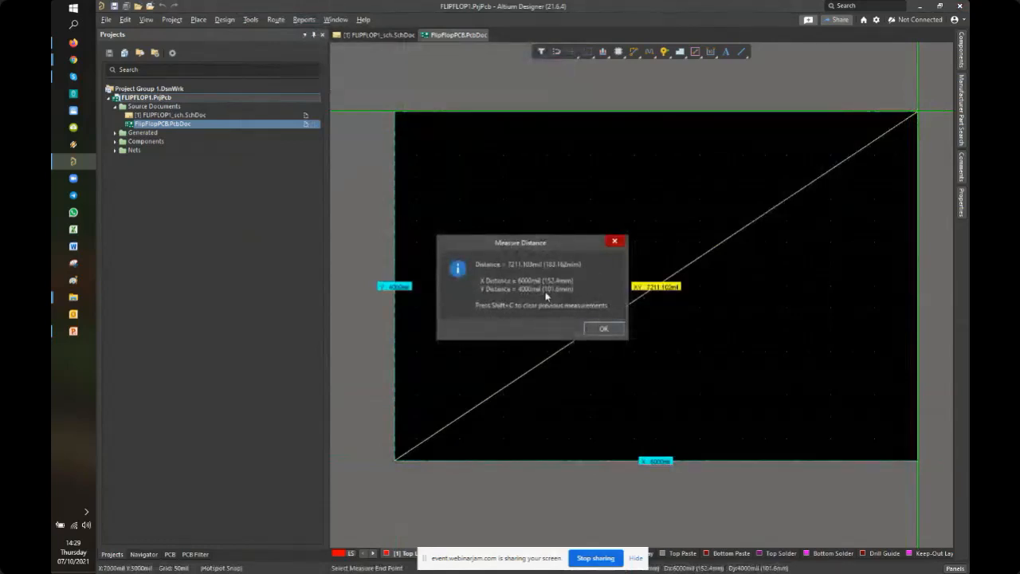
pyautogui.click(603, 330)
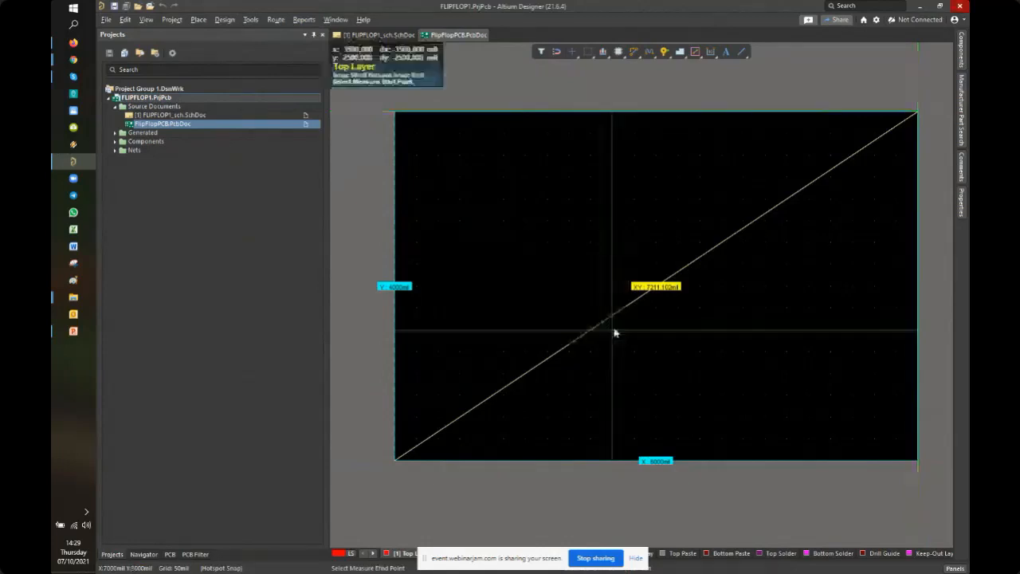
pyautogui.rightClick(692, 351)
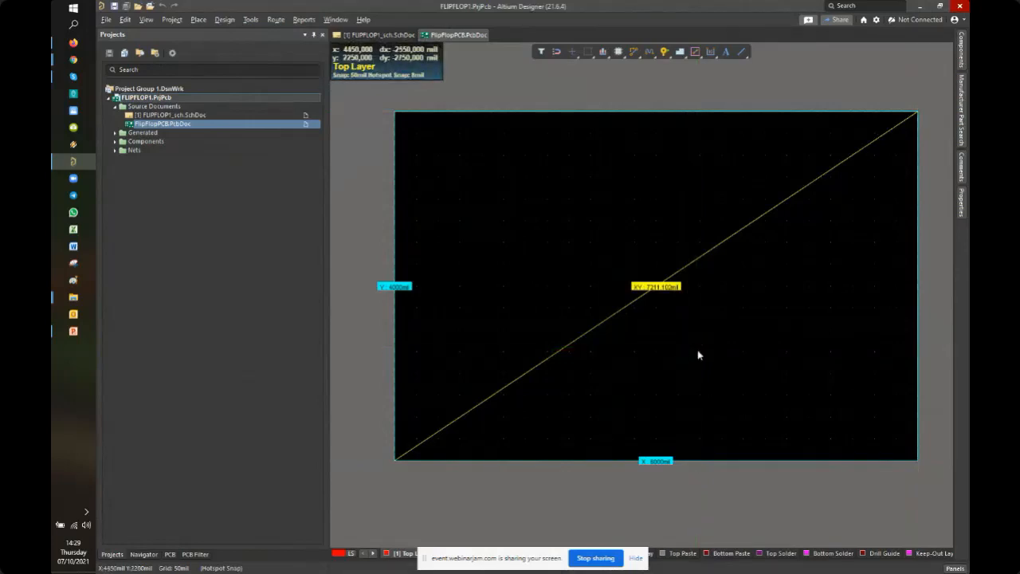
# Clear the distance measurement markers from the board
pyautogui.keyDown('ctrl'); pyautogui.scroll(2, 698, 342); pyautogui.keyUp('ctrl')
pyautogui.keyDown('ctrl'); pyautogui.scroll(-4, 698, 342); pyautogui.keyUp('ctrl')
pyautogui.keyDown('ctrl'); pyautogui.scroll(2, 701, 344); pyautogui.keyUp('ctrl')
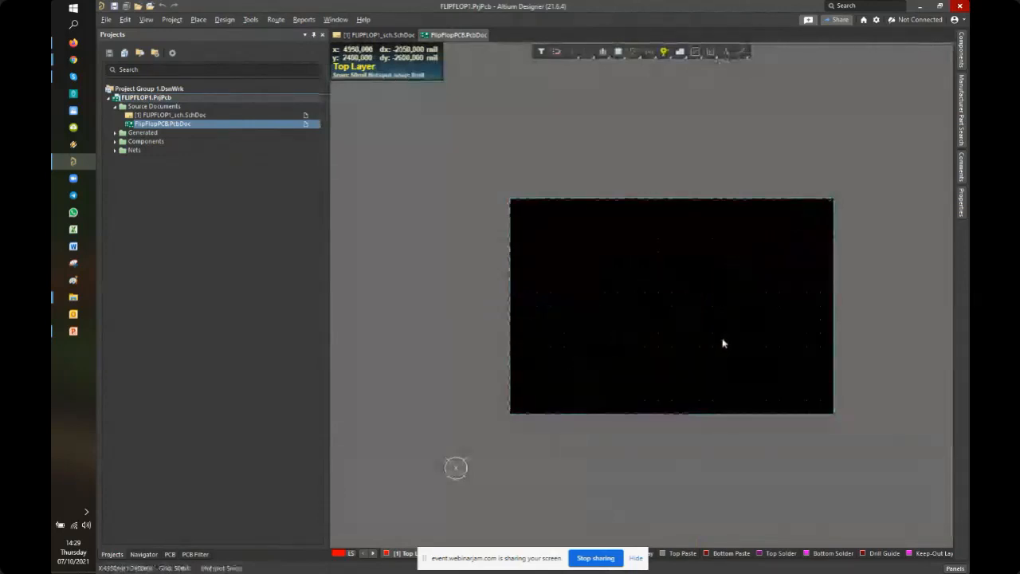
pyautogui.click(723, 342)
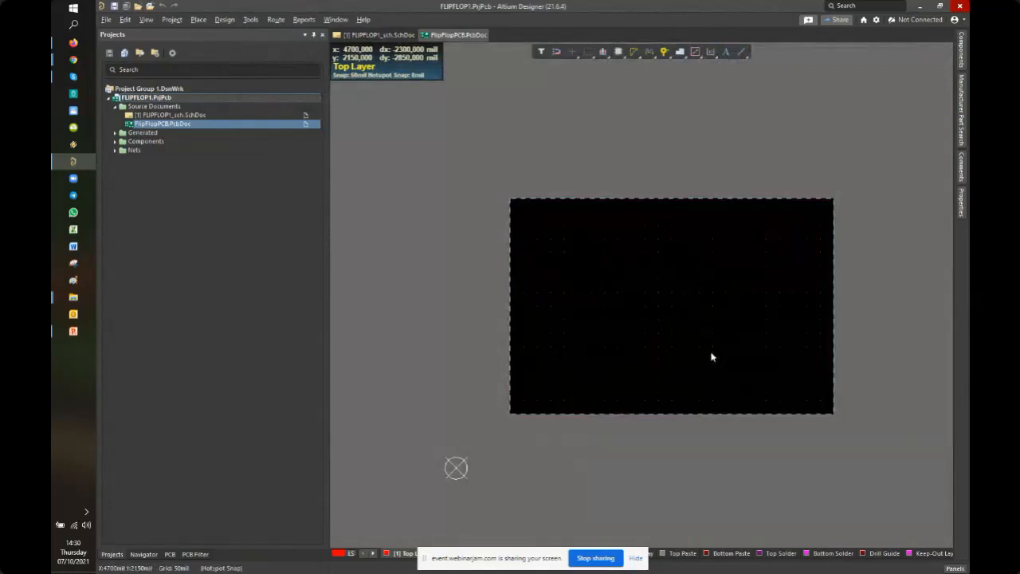
pyautogui.keyDown('ctrl'); pyautogui.scroll(3, 661, 359); pyautogui.keyUp('ctrl')
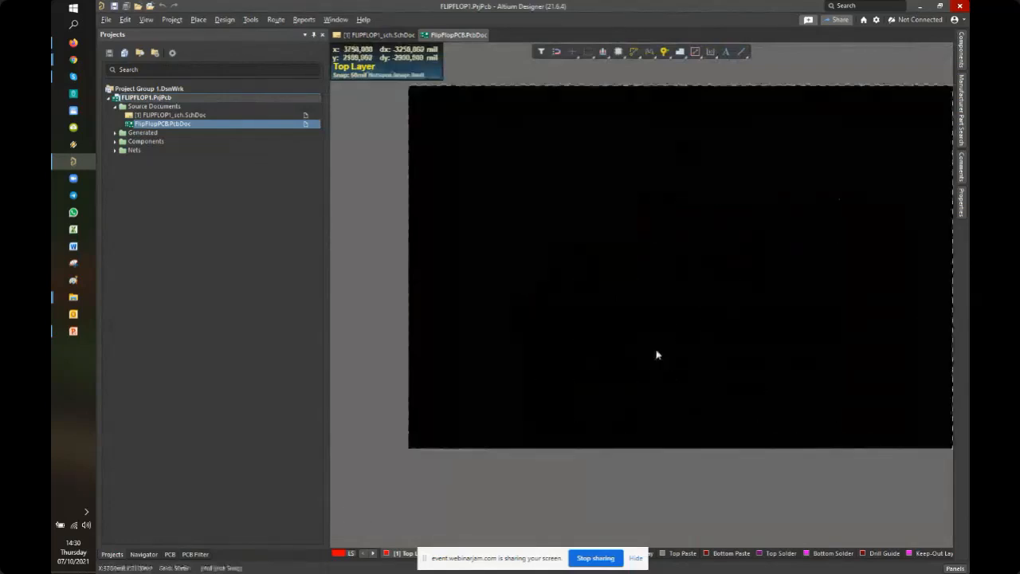
pyautogui.keyDown('ctrl'); pyautogui.scroll(-3, 699, 319); pyautogui.keyUp('ctrl')
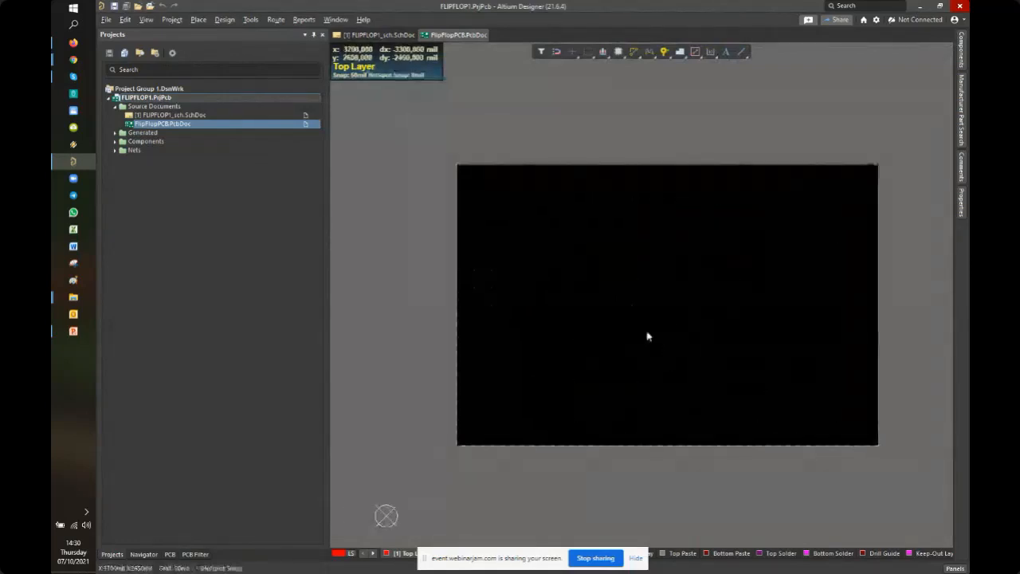
pyautogui.keyDown('ctrl'); pyautogui.scroll(2, 608, 346); pyautogui.keyUp('ctrl')
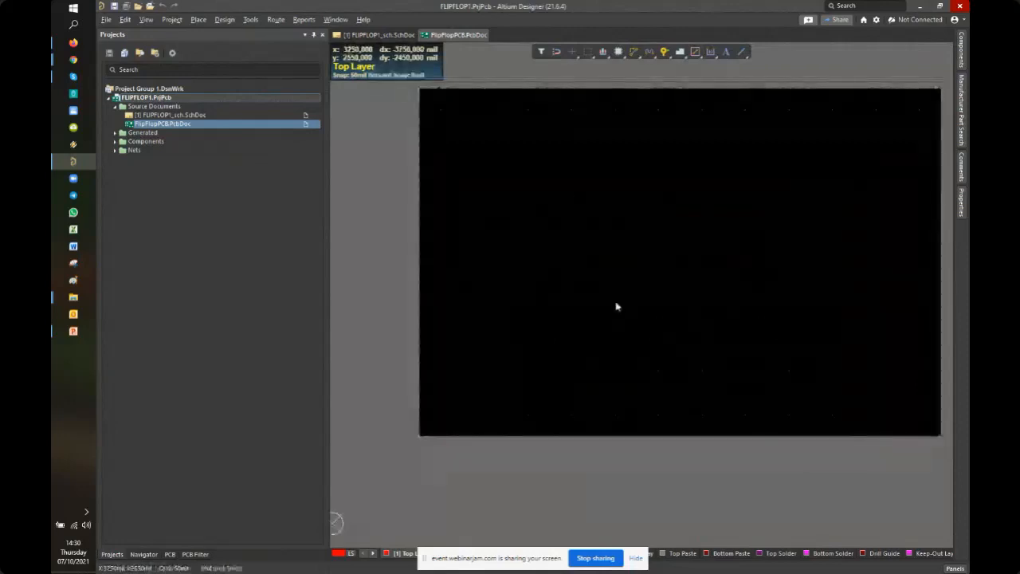
pyautogui.keyDown('ctrl'); pyautogui.scroll(3, 433, 394); pyautogui.keyUp('ctrl')
pyautogui.moveTo(433, 391); pyautogui.dragTo(559, 265, button='right')
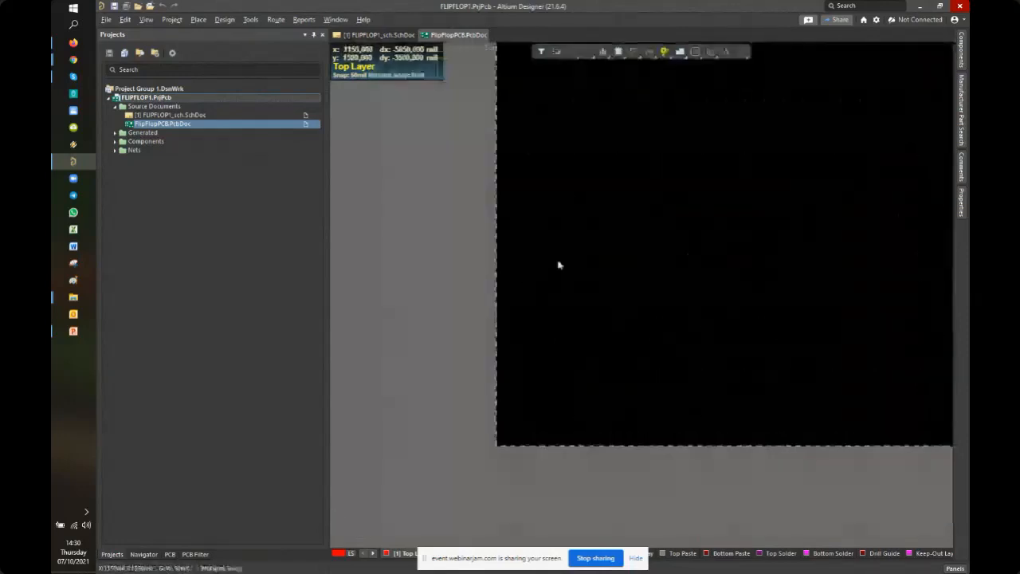
pyautogui.keyDown('ctrl'); pyautogui.scroll(3, 555, 405); pyautogui.keyUp('ctrl')
pyautogui.keyDown('ctrl'); pyautogui.scroll(-4, 556, 405); pyautogui.keyUp('ctrl')
pyautogui.moveTo(544, 412); pyautogui.dragTo(487, 423, button='right')
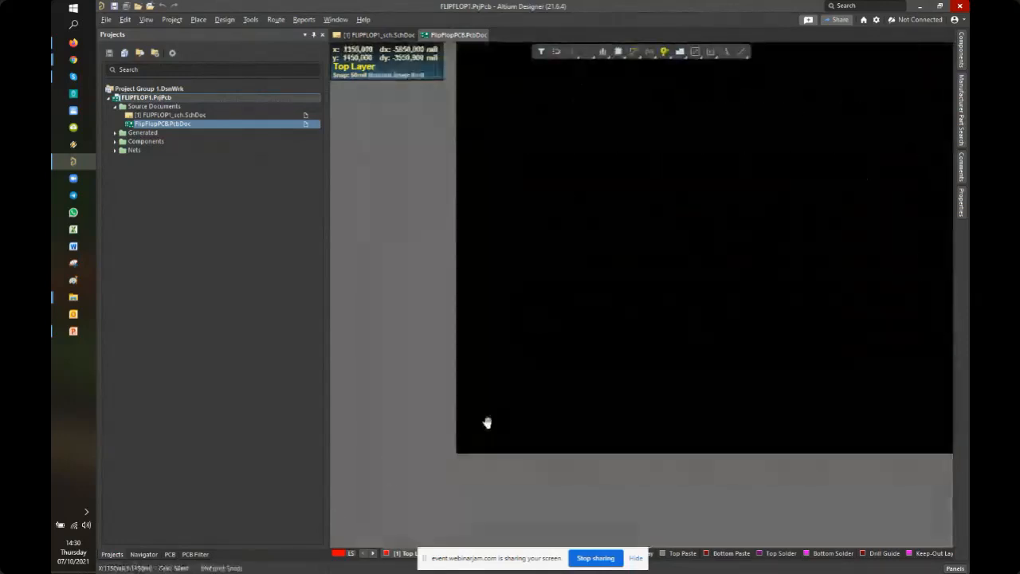
pyautogui.keyDown('ctrl'); pyautogui.scroll(1, 542, 336); pyautogui.keyUp('ctrl')
pyautogui.keyDown('ctrl'); pyautogui.scroll(-2, 542, 335); pyautogui.keyUp('ctrl')
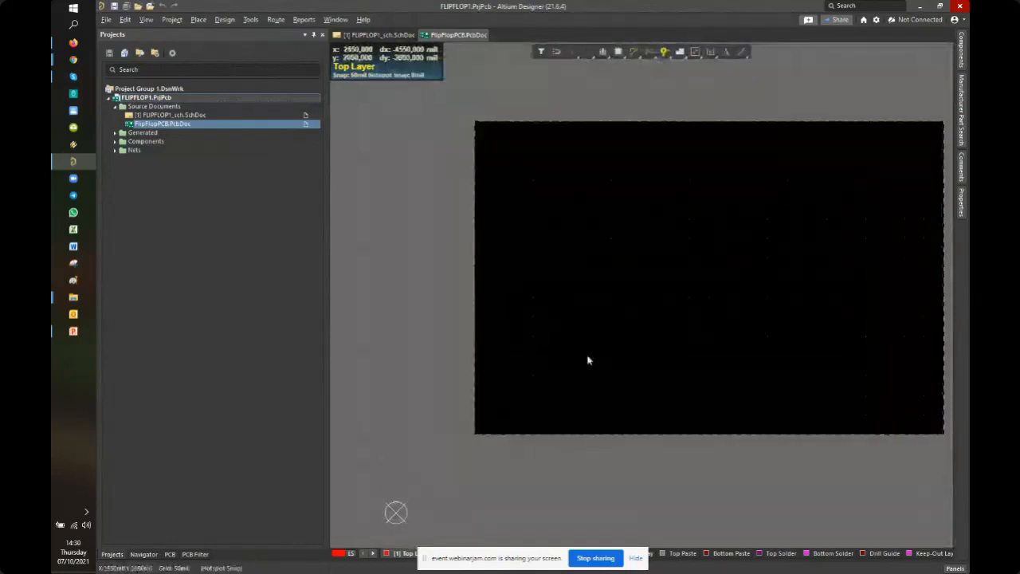
pyautogui.moveTo(674, 313); pyautogui.dragTo(648, 340, button='right')
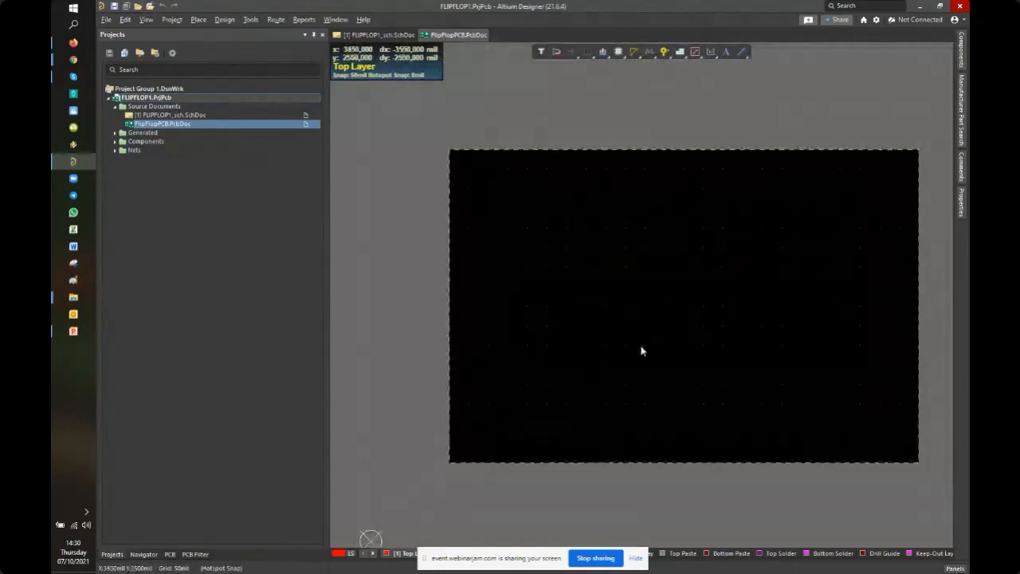
pyautogui.keyDown('ctrl'); pyautogui.scroll(1, 551, 372); pyautogui.keyUp('ctrl')
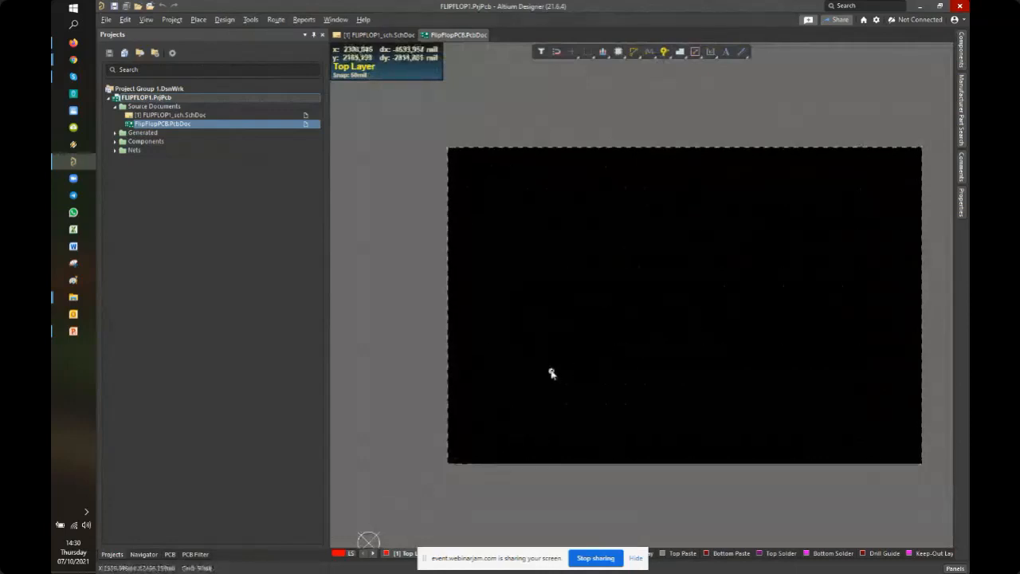
pyautogui.keyDown('ctrl'); pyautogui.scroll(2, 551, 372); pyautogui.keyUp('ctrl')
pyautogui.keyDown('ctrl'); pyautogui.scroll(3, 552, 372); pyautogui.keyUp('ctrl')
pyautogui.keyDown('ctrl'); pyautogui.scroll(-4, 551, 372); pyautogui.keyUp('ctrl')
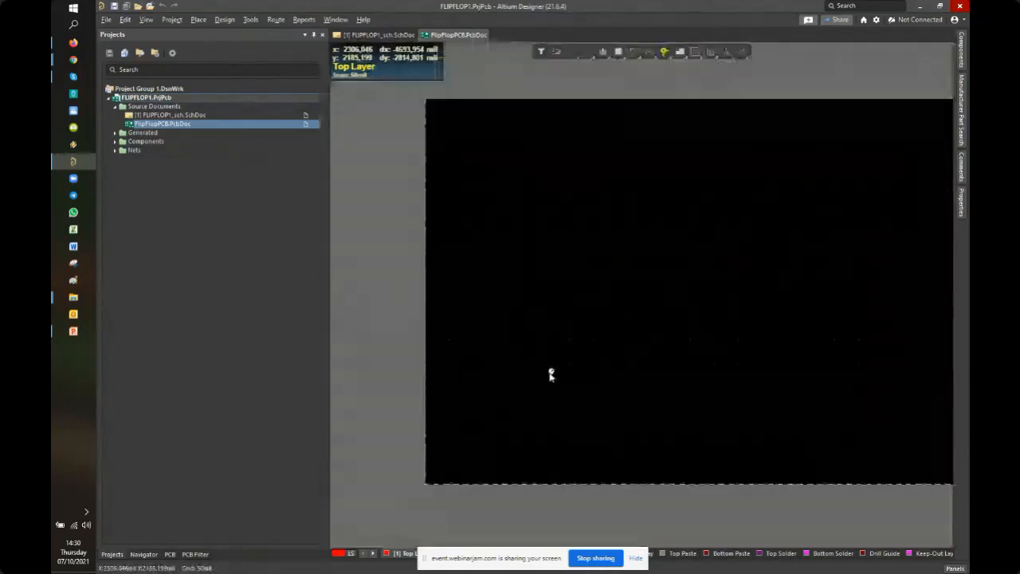
pyautogui.keyDown('ctrl'); pyautogui.scroll(4, 552, 372); pyautogui.keyUp('ctrl')
pyautogui.keyDown('ctrl'); pyautogui.scroll(-4, 552, 372); pyautogui.keyUp('ctrl')
pyautogui.keyDown('ctrl'); pyautogui.scroll(4, 550, 372); pyautogui.keyUp('ctrl')
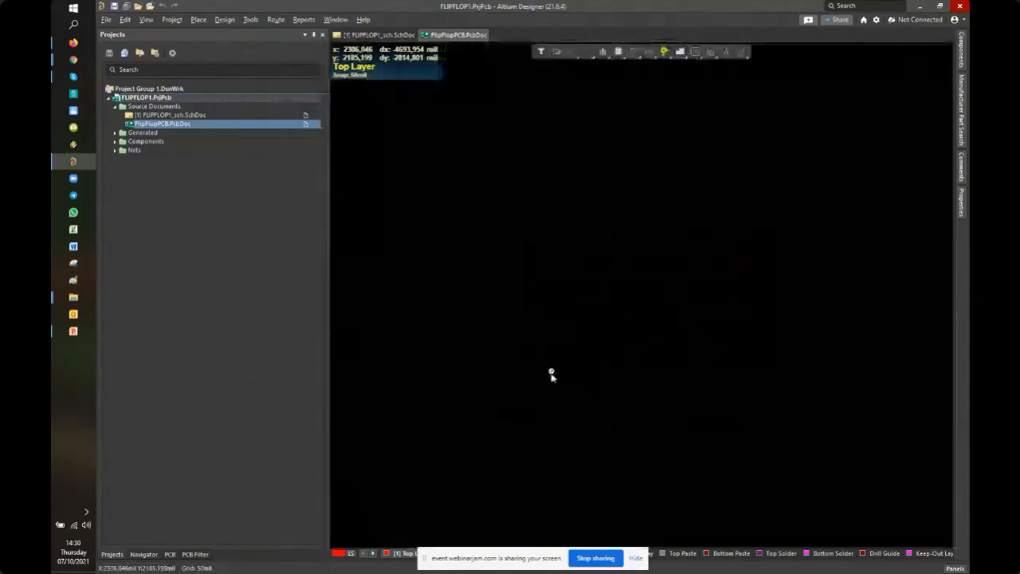
pyautogui.keyDown('ctrl'); pyautogui.scroll(-4, 549, 371); pyautogui.keyUp('ctrl')
pyautogui.keyDown('ctrl'); pyautogui.scroll(2, 549, 371); pyautogui.keyUp('ctrl')
pyautogui.keyDown('ctrl'); pyautogui.scroll(1, 552, 371); pyautogui.keyUp('ctrl')
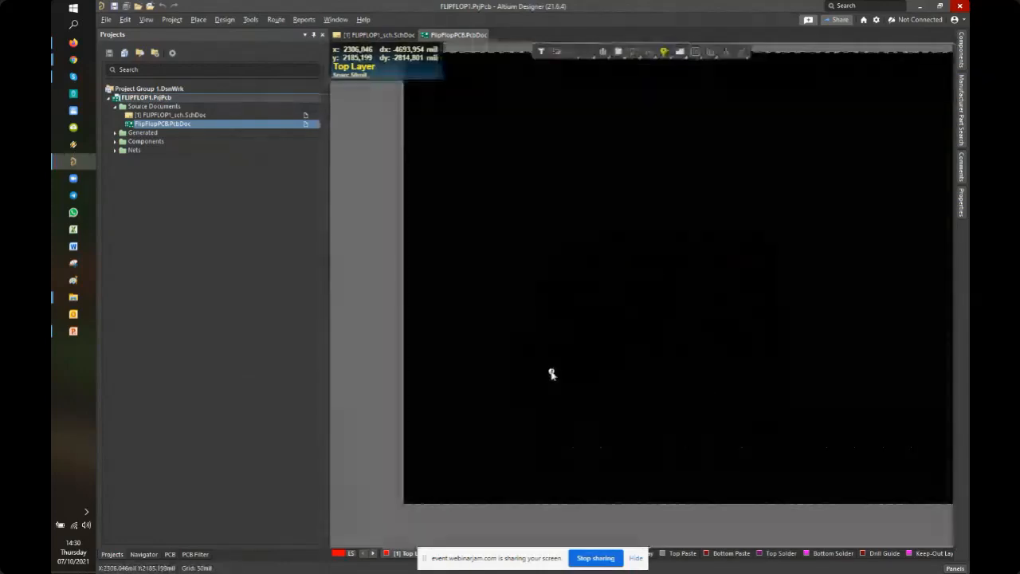
pyautogui.keyDown('ctrl'); pyautogui.scroll(-1, 551, 372); pyautogui.keyUp('ctrl')
# Set the board's relative origin at the lower-left corner of the board outline
pyautogui.moveTo(467, 437); pyautogui.dragTo(523, 375, button='right')
pyautogui.moveTo(515, 420); pyautogui.dragTo(548, 364, button='right')
pyautogui.keyDown('ctrl'); pyautogui.scroll(5, 517, 431); pyautogui.keyUp('ctrl')
pyautogui.keyDown('ctrl'); pyautogui.scroll(-5, 538, 360); pyautogui.keyUp('ctrl')
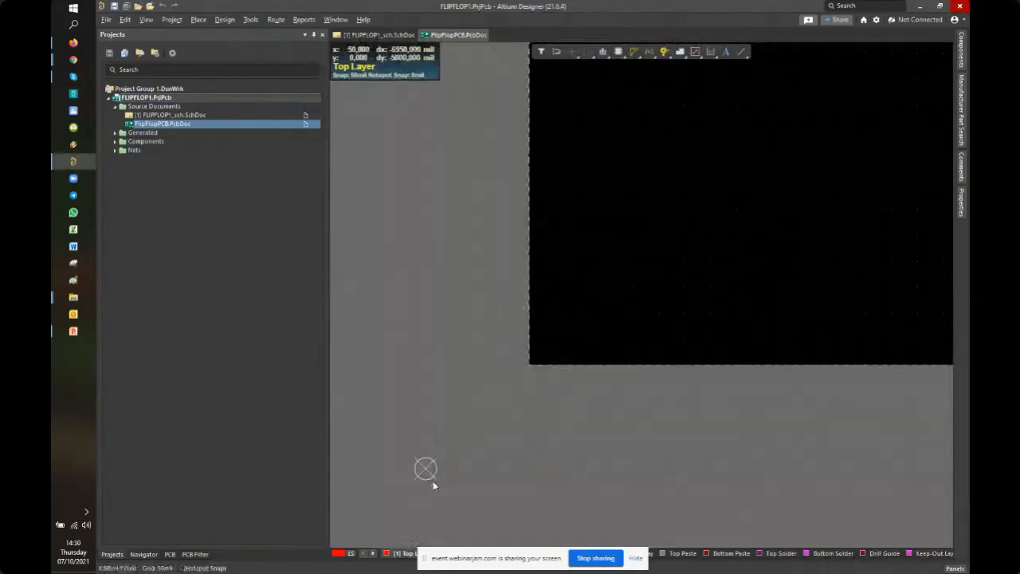
pyautogui.press('ctrl')
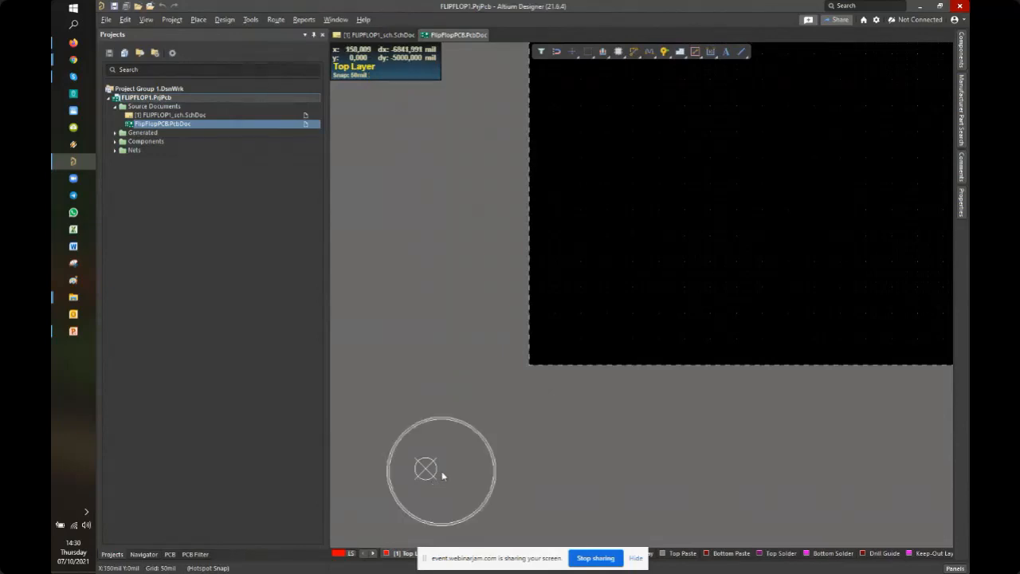
pyautogui.keyDown('ctrl'); pyautogui.scroll(6, 530, 366); pyautogui.keyUp('ctrl')
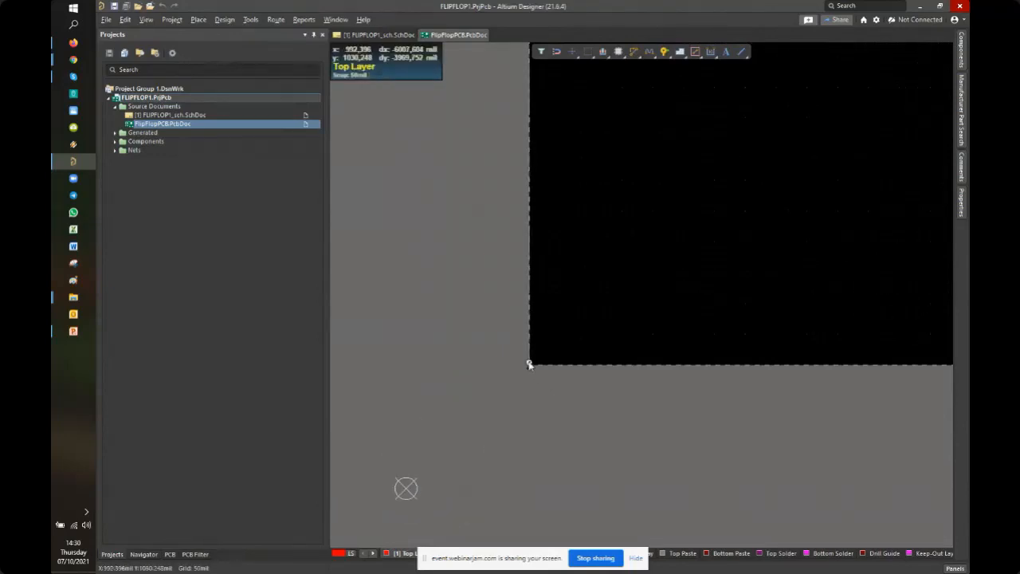
pyautogui.press('ctrl')
pyautogui.press('ctrl')
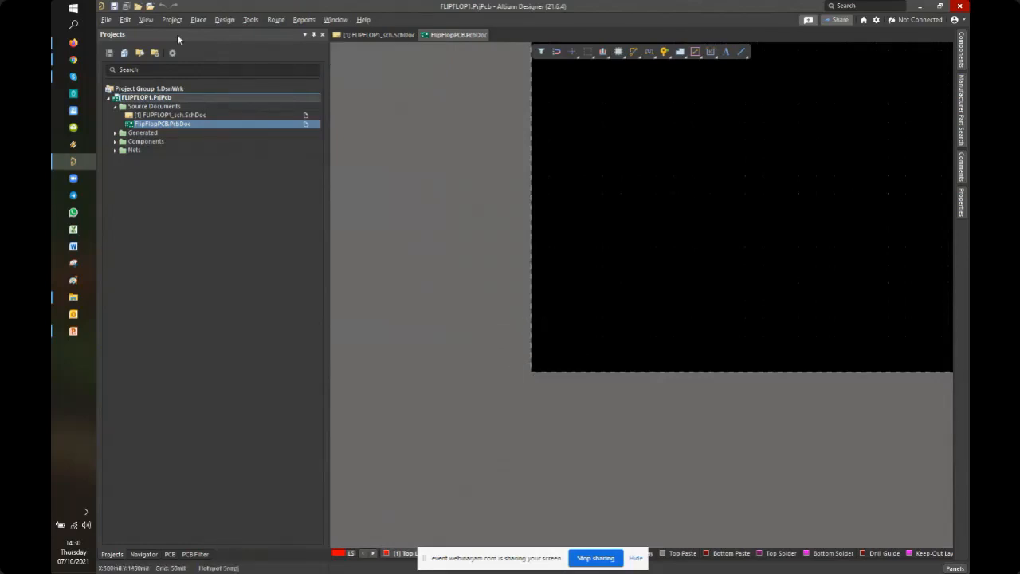
pyautogui.click(126, 20)
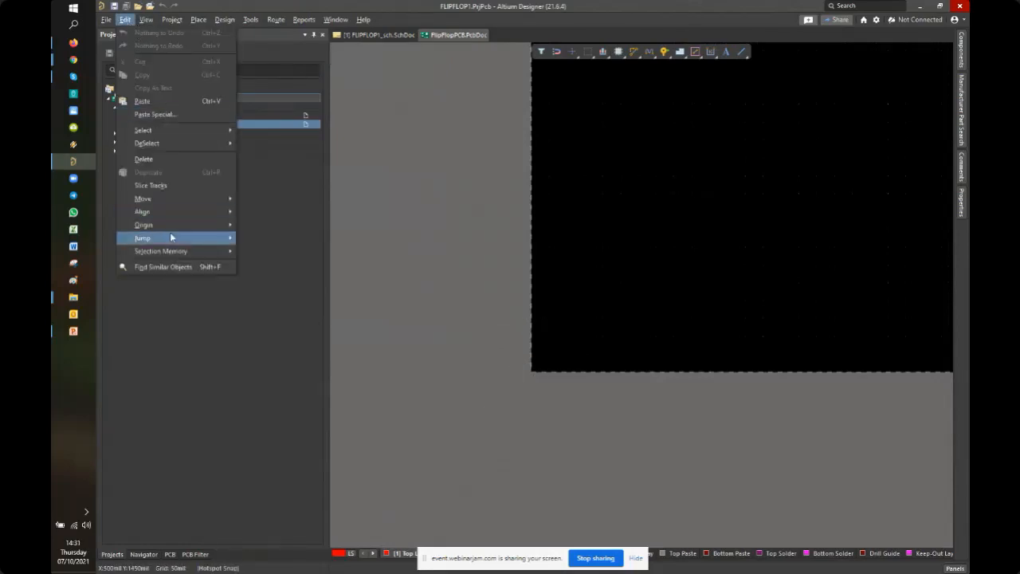
pyautogui.moveTo(177, 227)
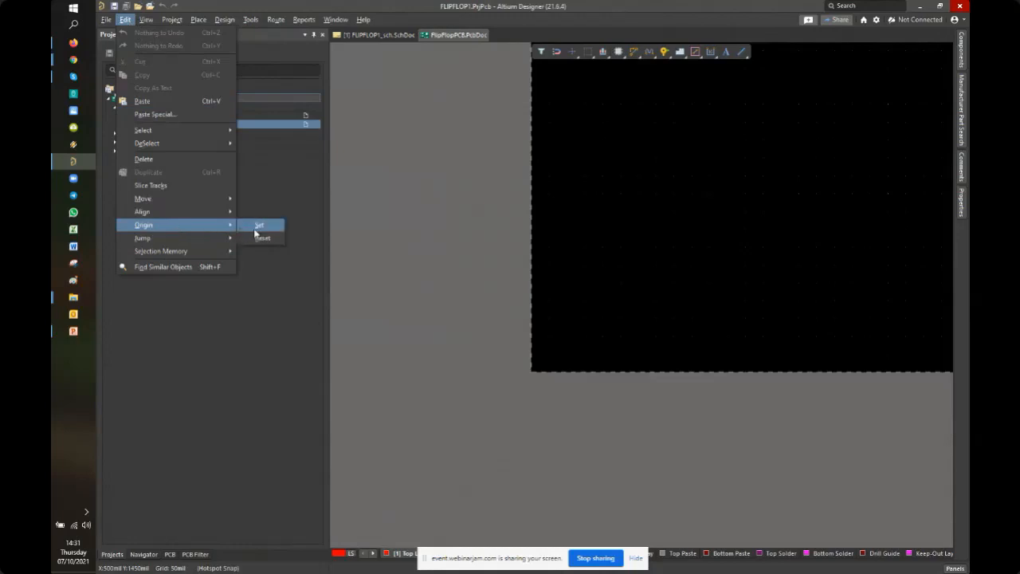
pyautogui.click(258, 230)
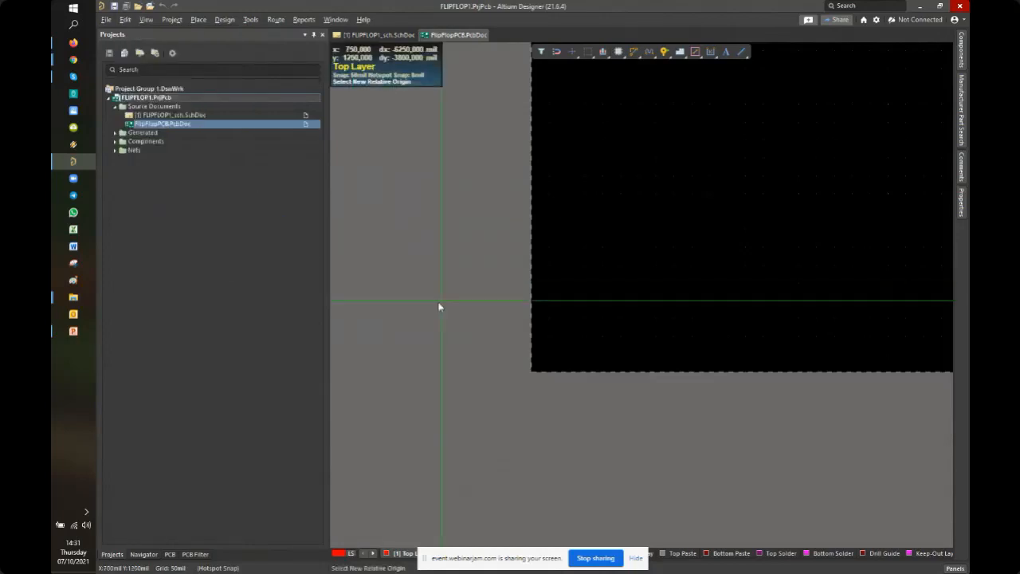
pyautogui.click(525, 372)
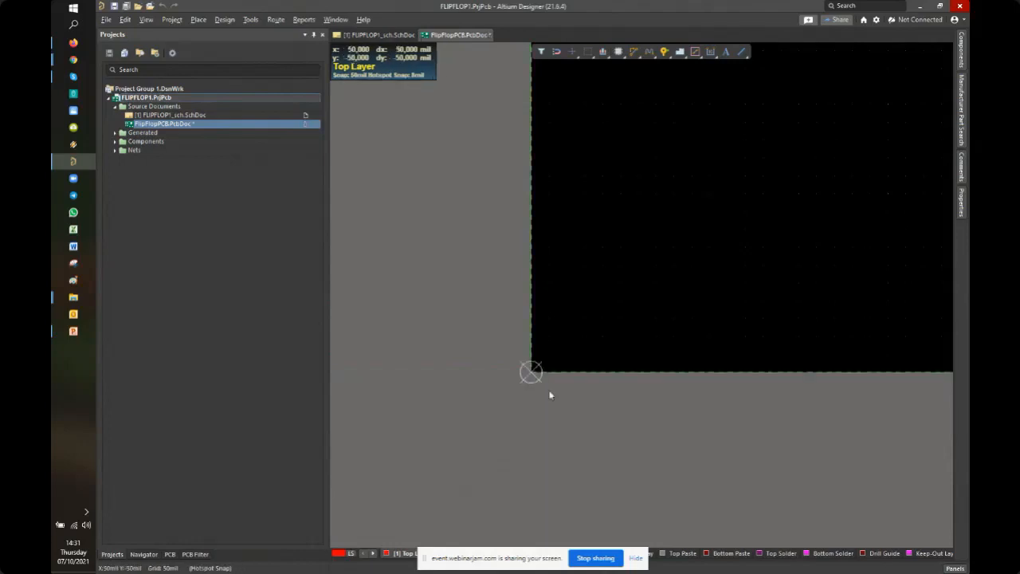
# Examine the origin marker and the cursor coordinates around the board's lower-left corner
pyautogui.keyDown('ctrl'); pyautogui.scroll(-2, 545, 375); pyautogui.keyUp('ctrl')
pyautogui.keyDown('ctrl'); pyautogui.scroll(2, 542, 370); pyautogui.keyUp('ctrl')
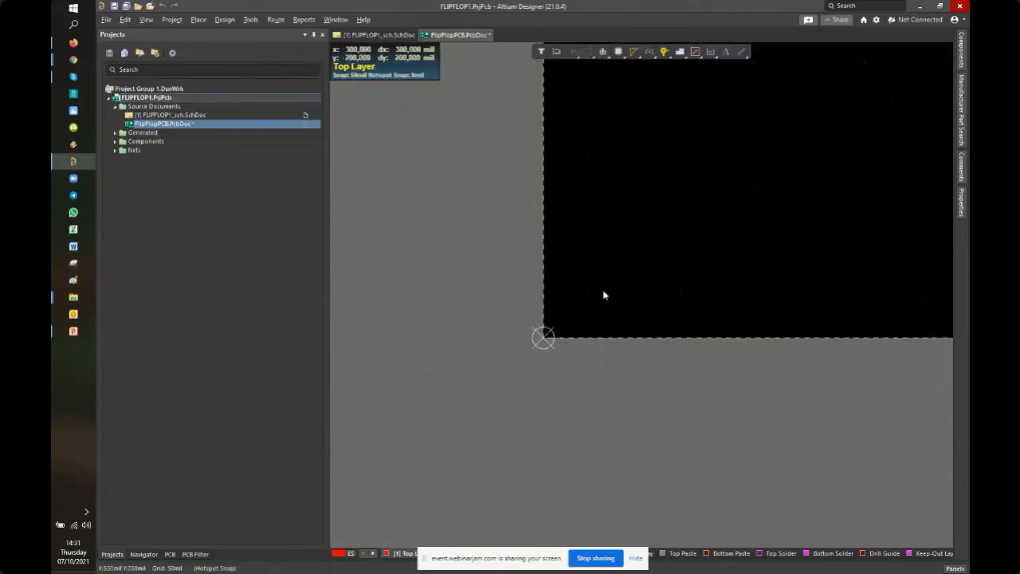
pyautogui.moveTo(616, 247); pyautogui.dragTo(542, 250, button='right')
pyautogui.keyDown('ctrl'); pyautogui.scroll(-3, 519, 351); pyautogui.keyUp('ctrl')
pyautogui.keyDown('ctrl'); pyautogui.scroll(1, 519, 351); pyautogui.keyUp('ctrl')
pyautogui.keyDown('ctrl'); pyautogui.scroll(5, 519, 351); pyautogui.keyUp('ctrl')
pyautogui.keyDown('ctrl'); pyautogui.scroll(-2, 545, 303); pyautogui.keyUp('ctrl')
pyautogui.moveTo(544, 320); pyautogui.dragTo(545, 359, button='right')
pyautogui.keyDown('ctrl'); pyautogui.scroll(5, 455, 391); pyautogui.keyUp('ctrl')
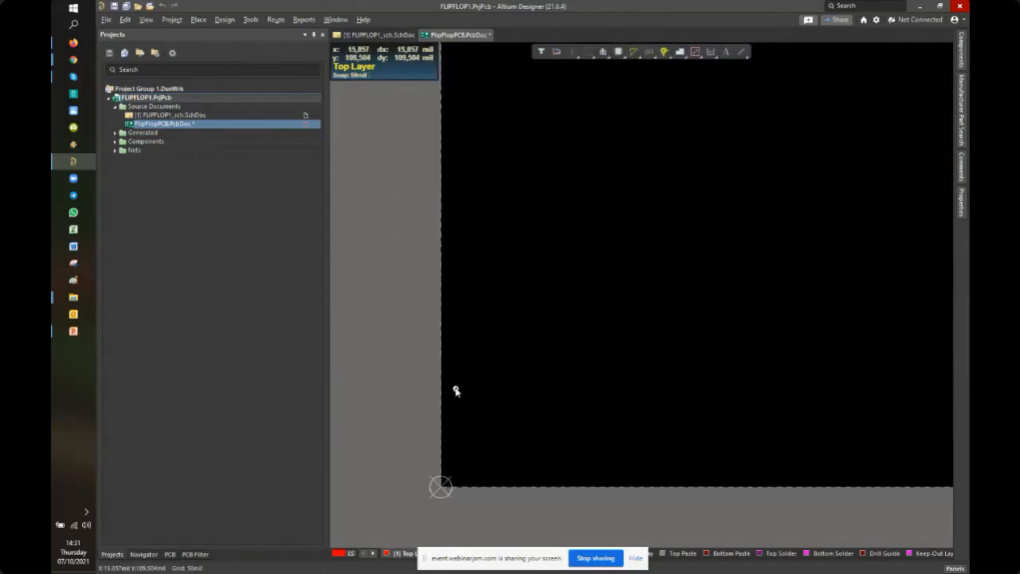
pyautogui.moveTo(460, 379); pyautogui.dragTo(487, 376, button='right')
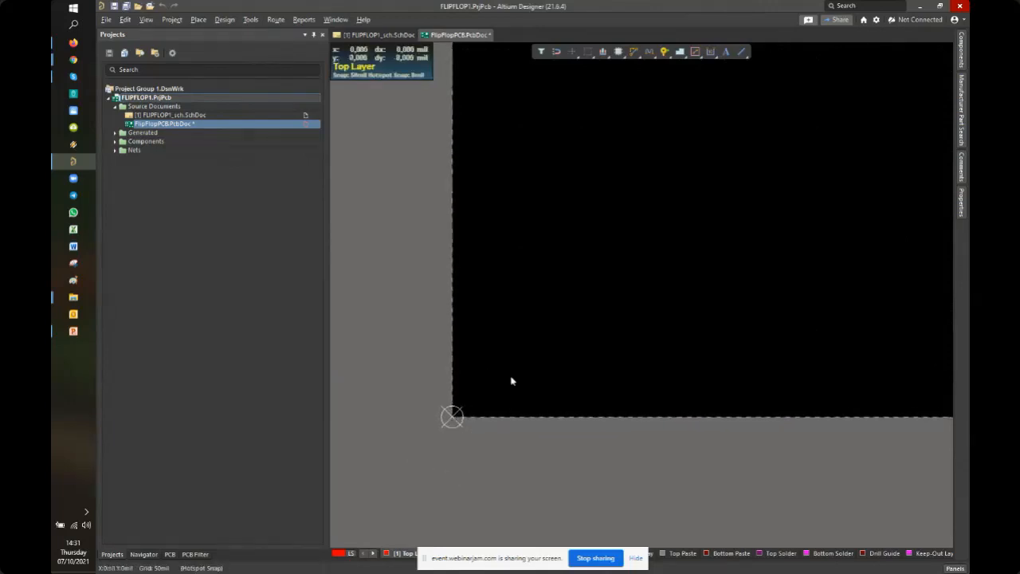
pyautogui.moveTo(513, 336); pyautogui.dragTo(532, 381, button='right')
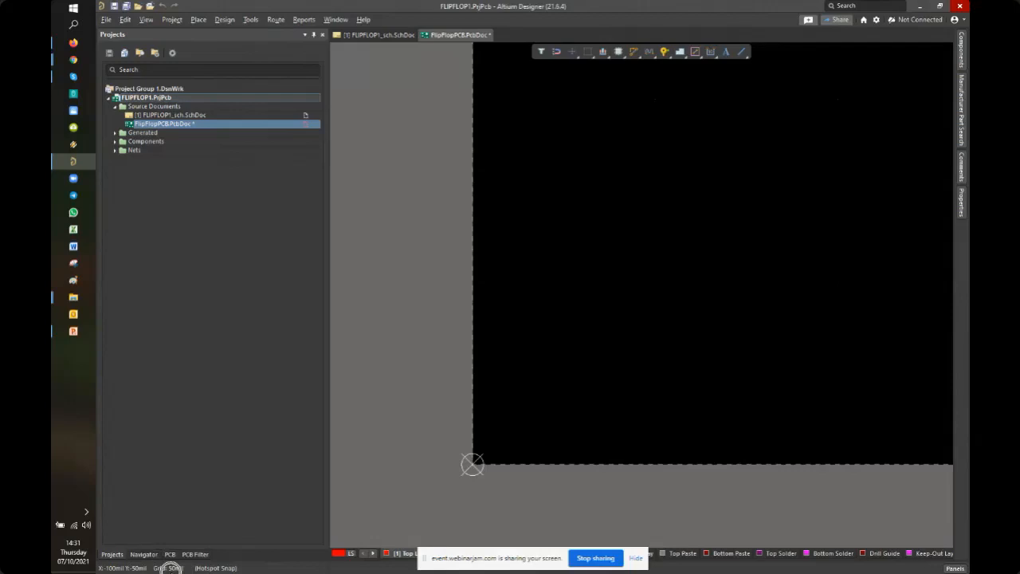
pyautogui.moveTo(524, 437); pyautogui.dragTo(507, 417, button='right')
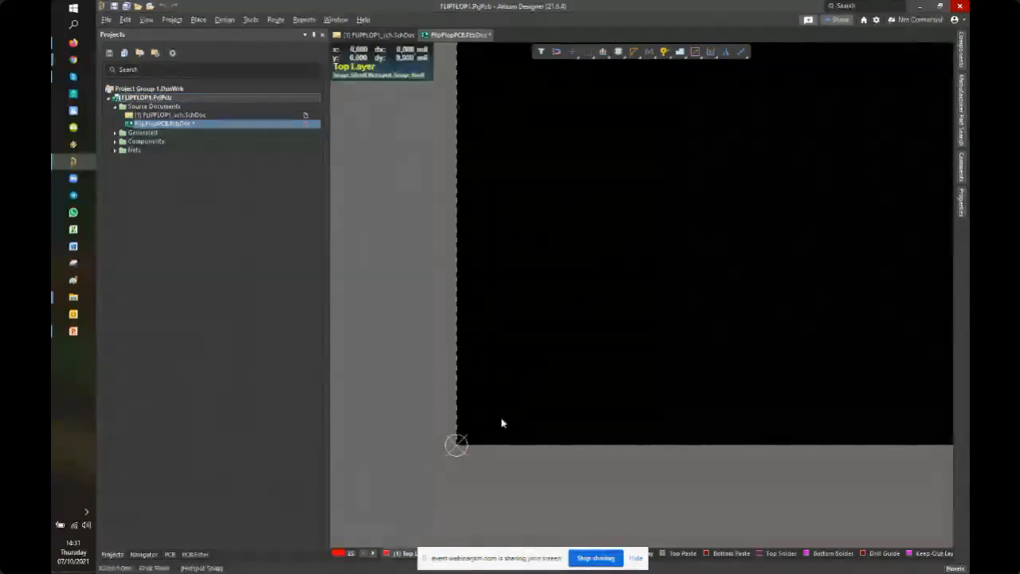
pyautogui.moveTo(469, 441); pyautogui.dragTo(461, 404, button='right')
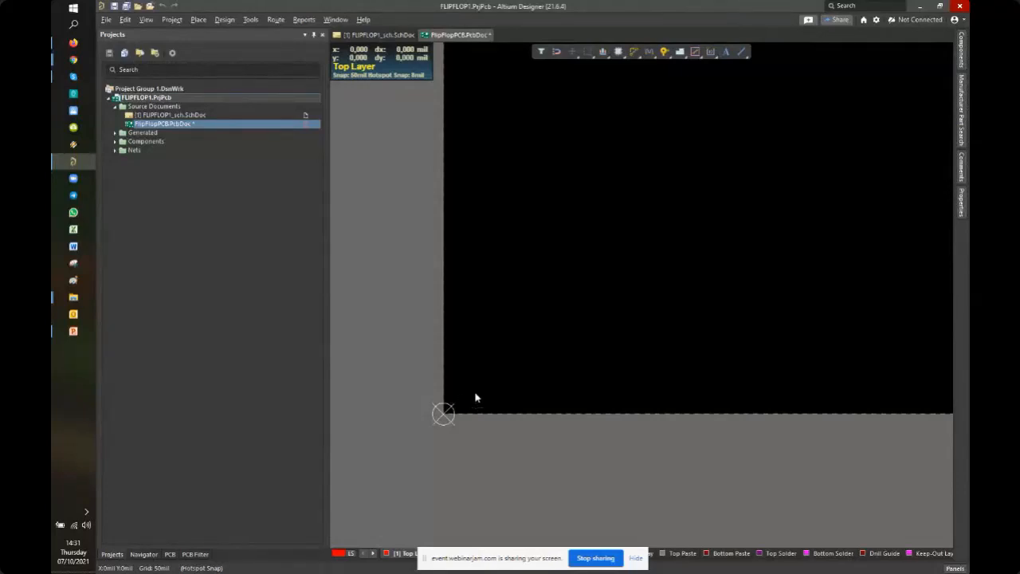
pyautogui.keyDown('ctrl'); pyautogui.scroll(2, 478, 398); pyautogui.keyUp('ctrl')
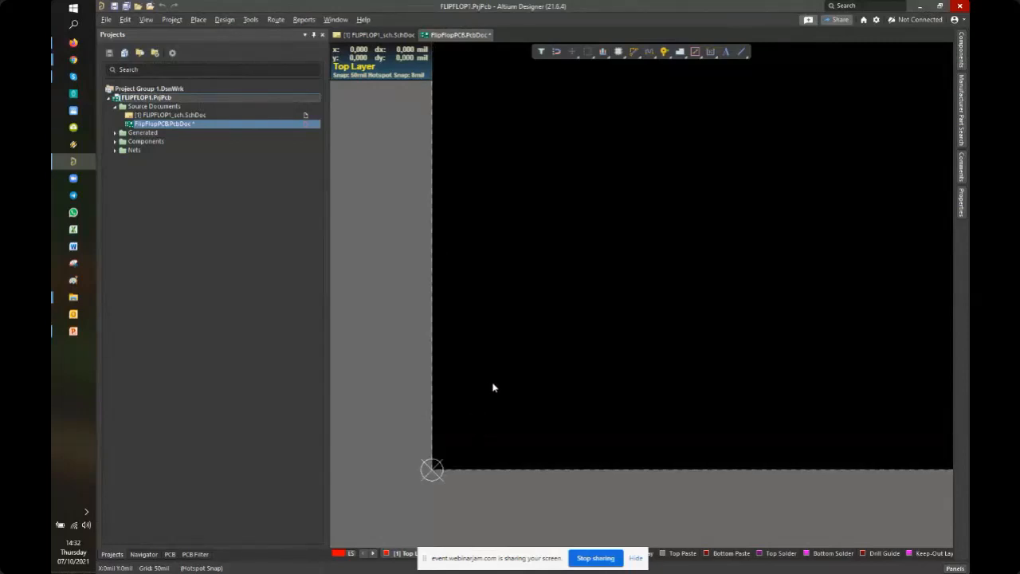
pyautogui.press('g')
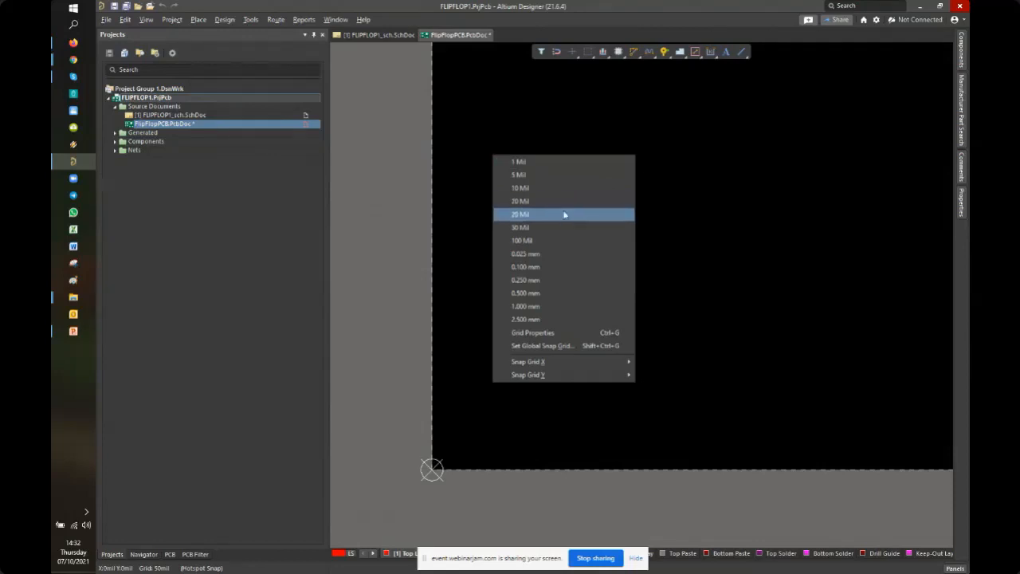
pyautogui.press('g')
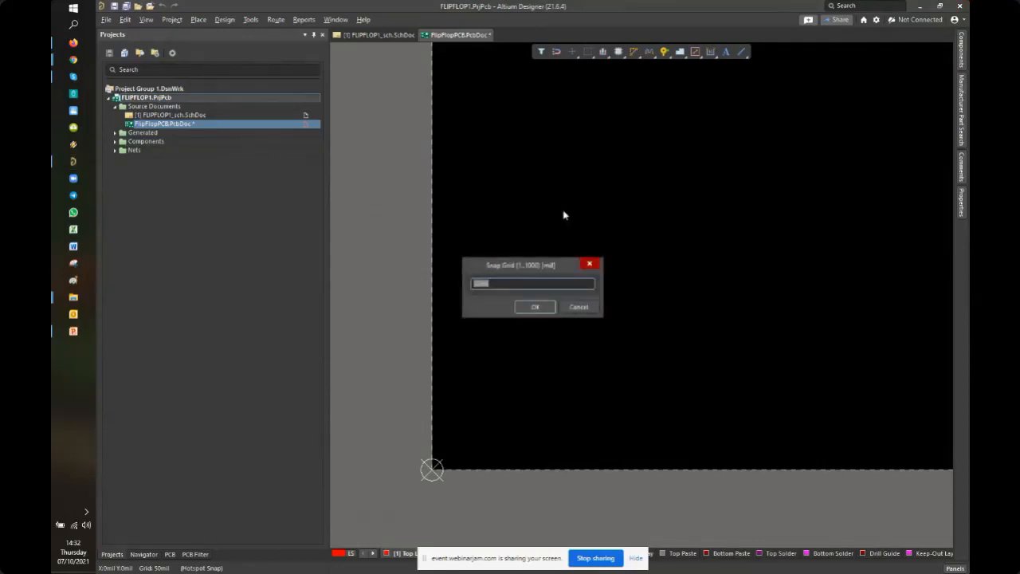
pyautogui.click(556, 286)
pyautogui.moveTo(492, 285); pyautogui.dragTo(447, 285)
pyautogui.click(494, 285)
pyautogui.moveTo(517, 283); pyautogui.dragTo(475, 283)
pyautogui.click(581, 310)
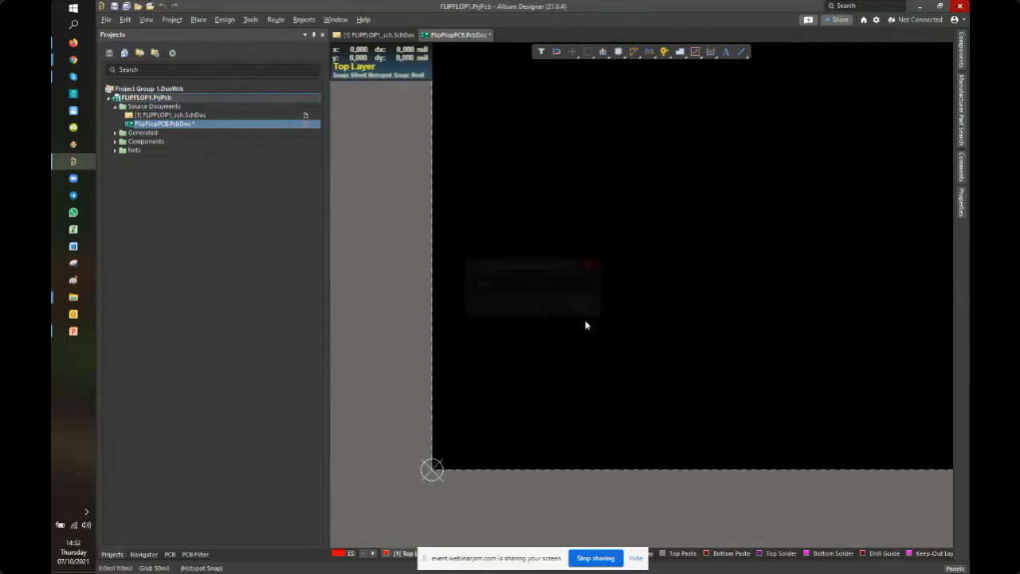
pyautogui.press('g')
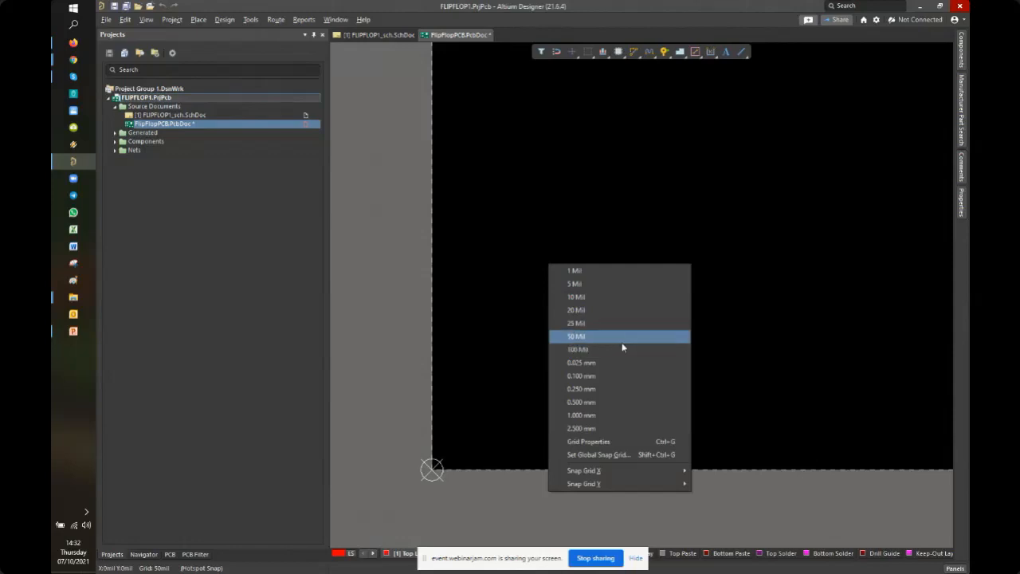
pyautogui.click(624, 299)
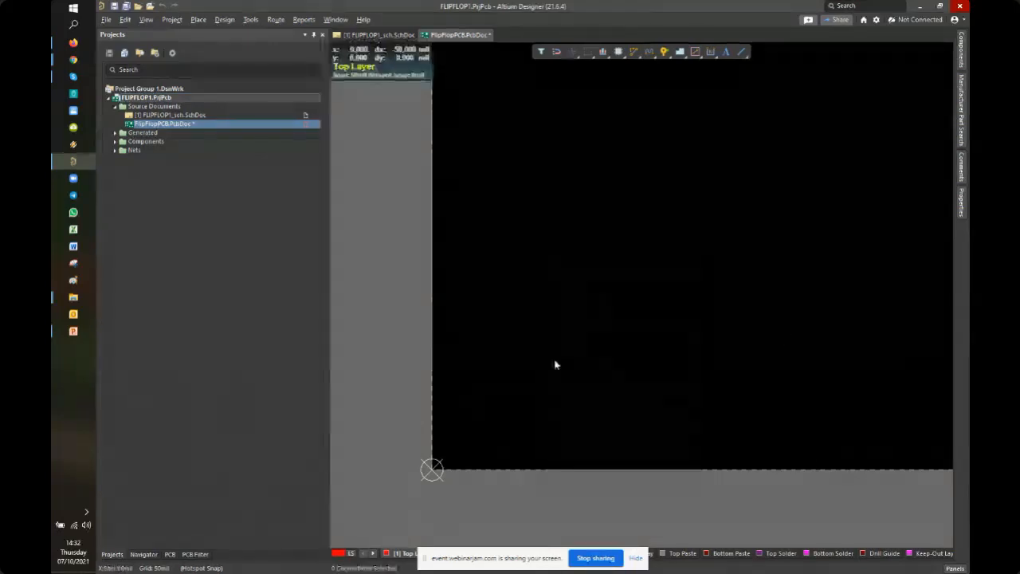
# Inspect the board outline around its origin corner and save the FlipFlopPCB document
pyautogui.moveTo(456, 452)
pyautogui.mouseDown(button='right')
pyautogui.moveTo(471, 408)
pyautogui.moveTo(433, 452)
pyautogui.mouseUp(button='right')
pyautogui.keyDown('ctrl'); pyautogui.scroll(-8, 434, 452); pyautogui.keyUp('ctrl')
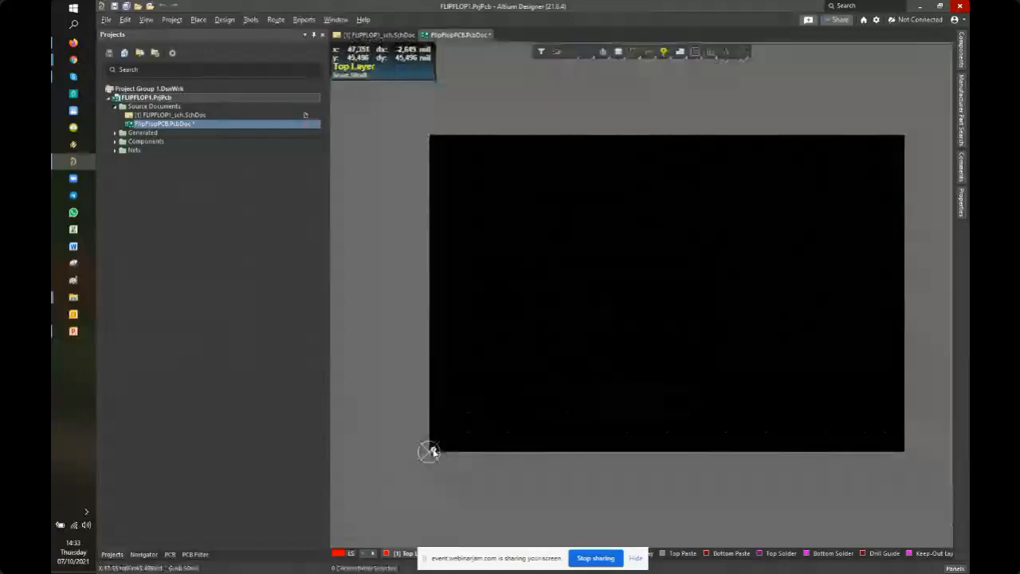
pyautogui.keyDown('ctrl'); pyautogui.scroll(1, 433, 449); pyautogui.keyUp('ctrl')
pyautogui.moveTo(489, 426); pyautogui.dragTo(456, 392, button='right')
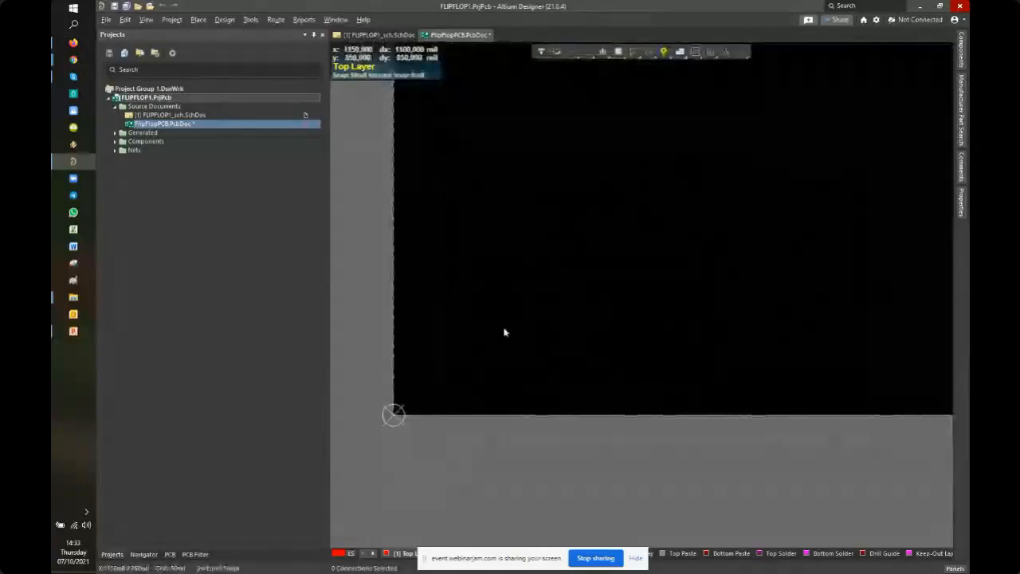
pyautogui.moveTo(506, 294); pyautogui.dragTo(494, 362, button='right')
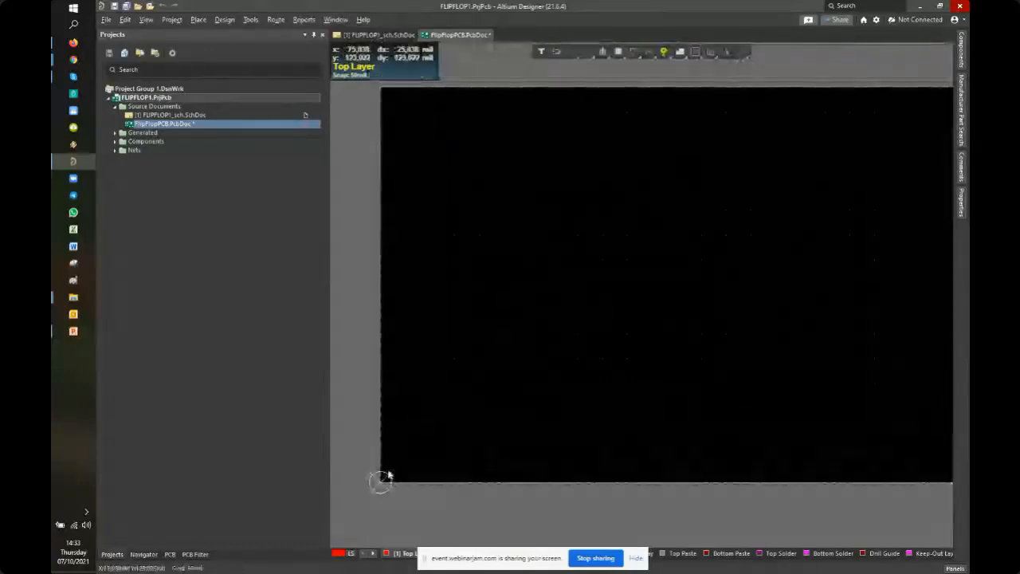
pyautogui.keyDown('ctrl'); pyautogui.scroll(1, 388, 477); pyautogui.keyUp('ctrl')
pyautogui.moveTo(398, 451)
pyautogui.mouseDown(button='right')
pyautogui.moveTo(419, 378)
pyautogui.moveTo(416, 399)
pyautogui.mouseUp(button='right')
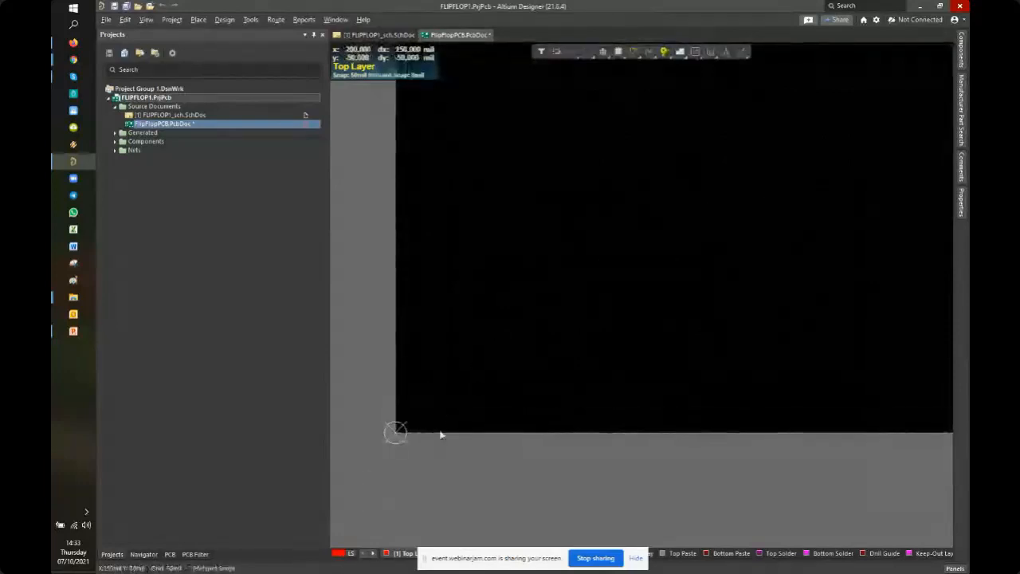
pyautogui.moveTo(482, 355); pyautogui.dragTo(458, 426, button='right')
pyautogui.keyDown('ctrl'); pyautogui.scroll(-3, 452, 433); pyautogui.keyUp('ctrl')
pyautogui.keyDown('ctrl'); pyautogui.scroll(-1, 510, 383); pyautogui.keyUp('ctrl')
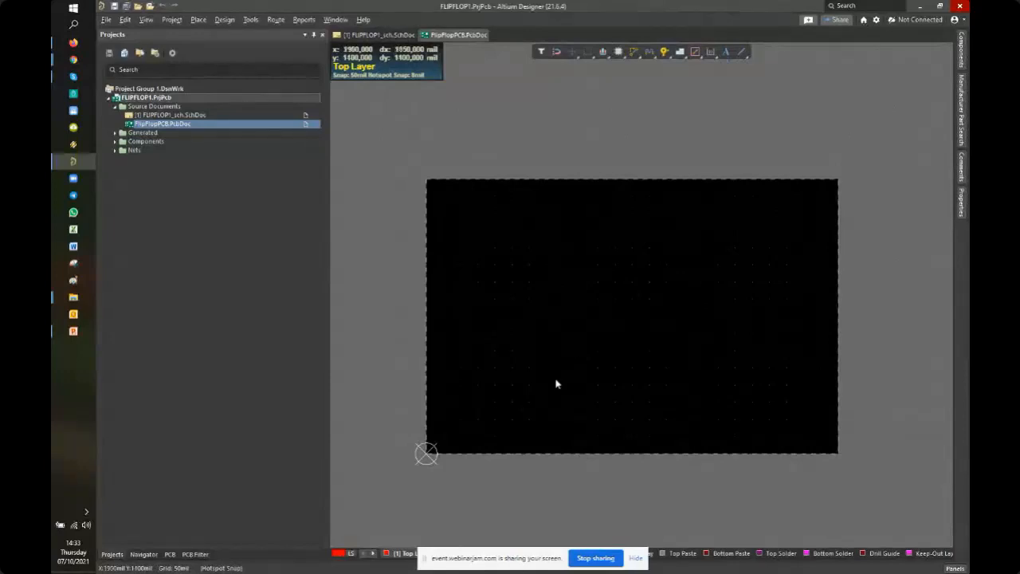
pyautogui.moveTo(648, 311); pyautogui.dragTo(613, 291, button='right')
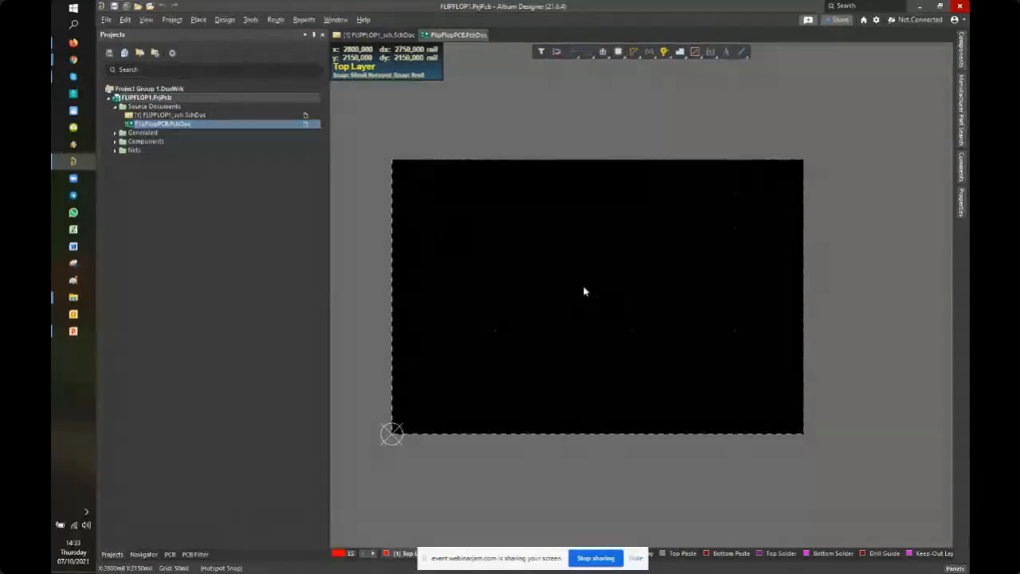
# Switch to the FLIPFLOP1_sch schematic and look over the design commands for updating the PCB document
pyautogui.click(371, 35)
pyautogui.moveTo(609, 391); pyautogui.dragTo(618, 287, button='right')
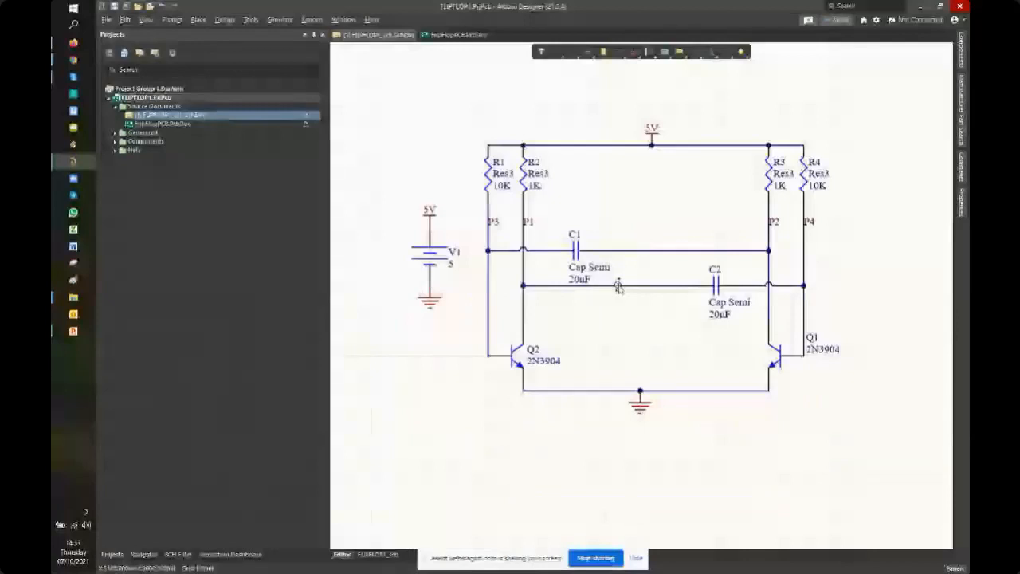
pyautogui.keyDown('ctrl'); pyautogui.scroll(-1, 619, 286); pyautogui.keyUp('ctrl')
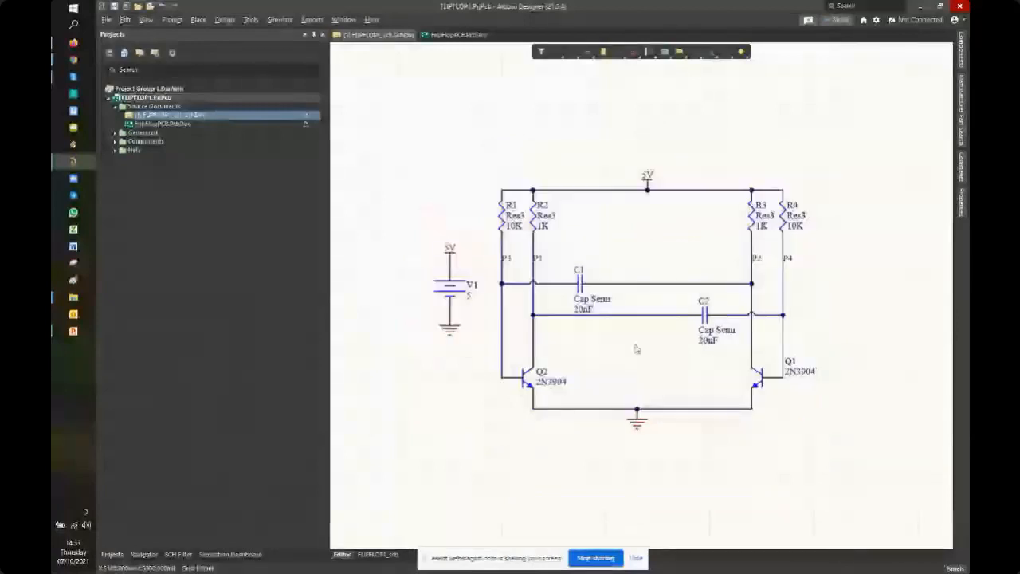
pyautogui.click(226, 20)
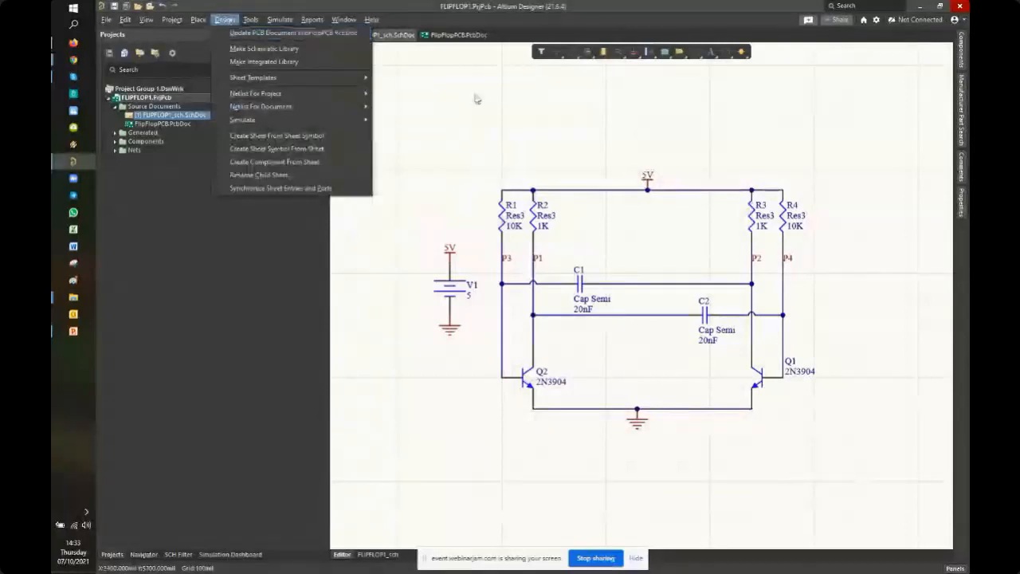
pyautogui.click(476, 99)
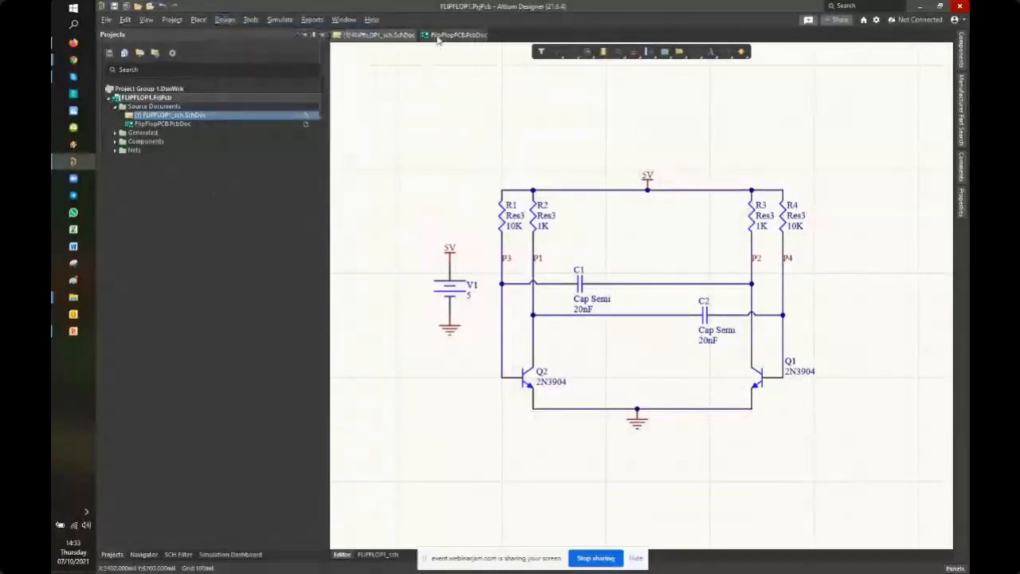
# Switch to the FlipFlopPCB document and start importing the changes from FLIPFLOP1.PrjPcb
pyautogui.click(437, 38)
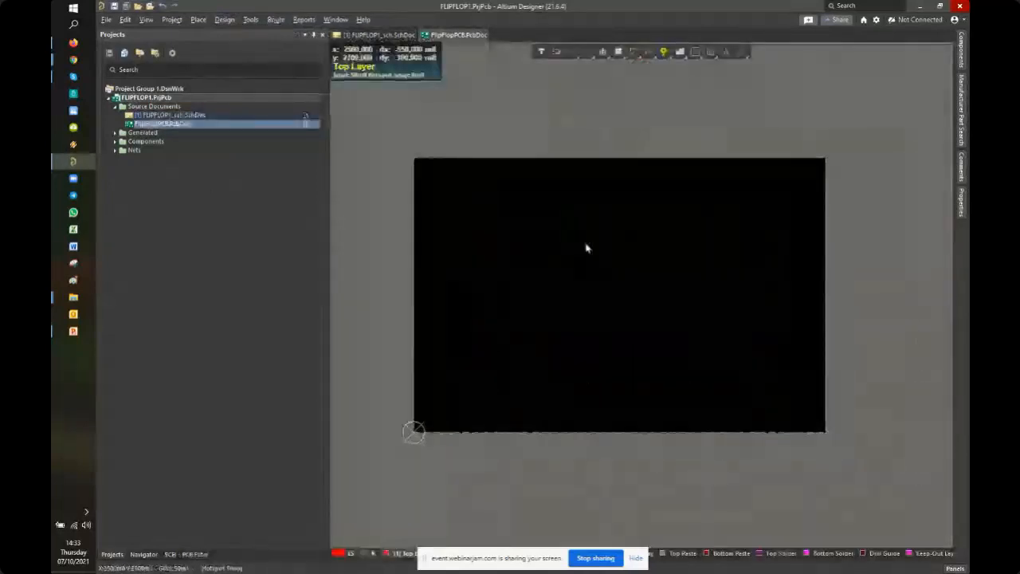
pyautogui.click(225, 19)
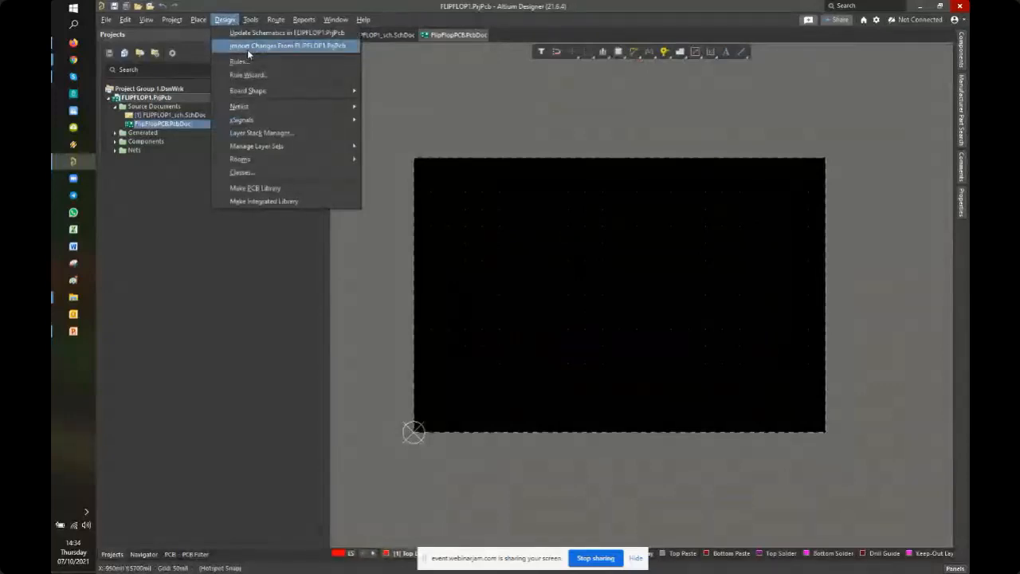
pyautogui.moveTo(619, 353); pyautogui.dragTo(643, 356, button='right')
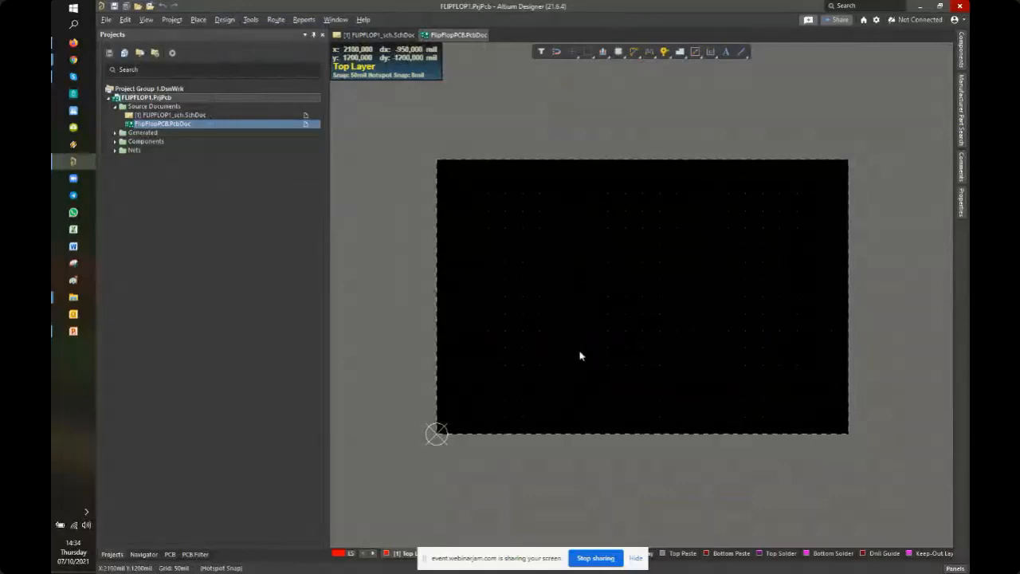
pyautogui.click(569, 253)
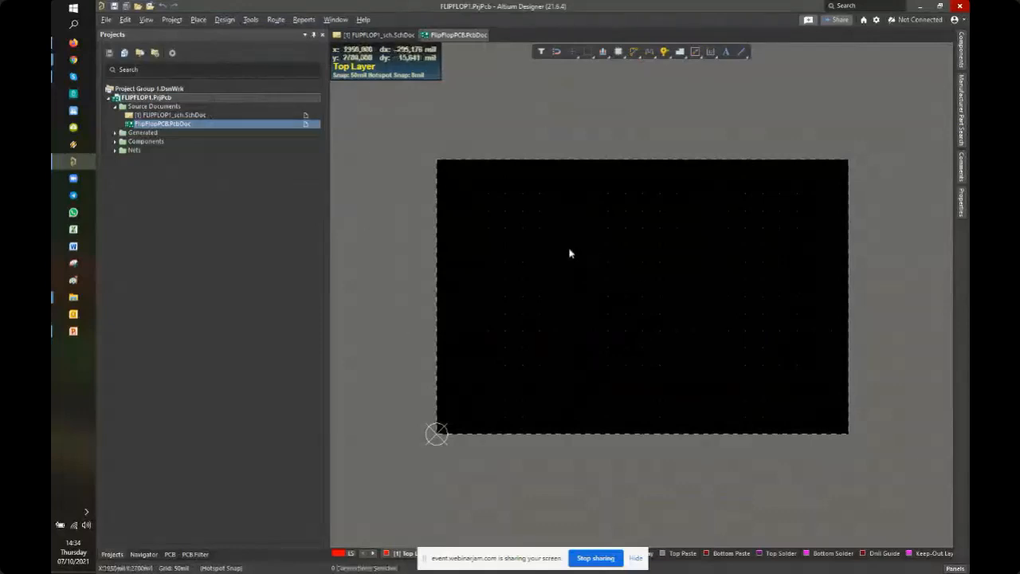
pyautogui.moveTo(676, 299); pyautogui.dragTo(596, 299, button='right')
pyautogui.click(233, 22)
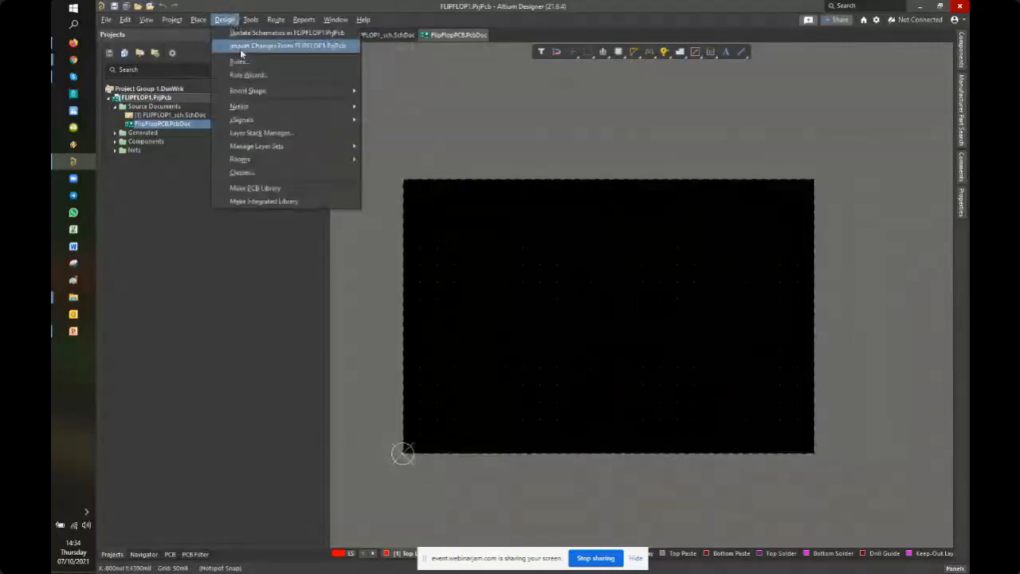
pyautogui.click(239, 48)
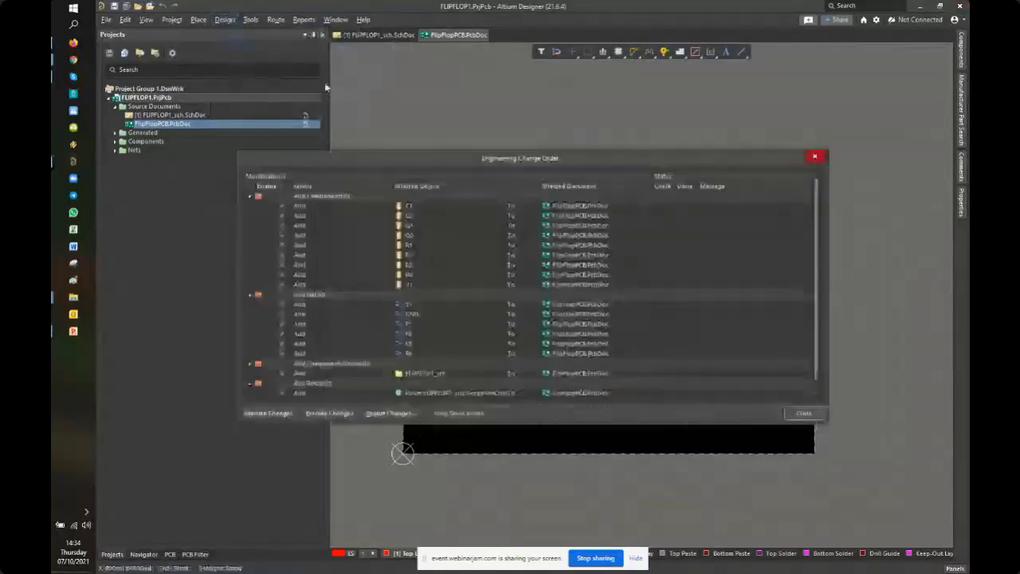
# Shrink and reposition the Engineering Change Order window, and review the components, nets, component class and room listed for addition
pyautogui.moveTo(535, 149); pyautogui.dragTo(536, 70)
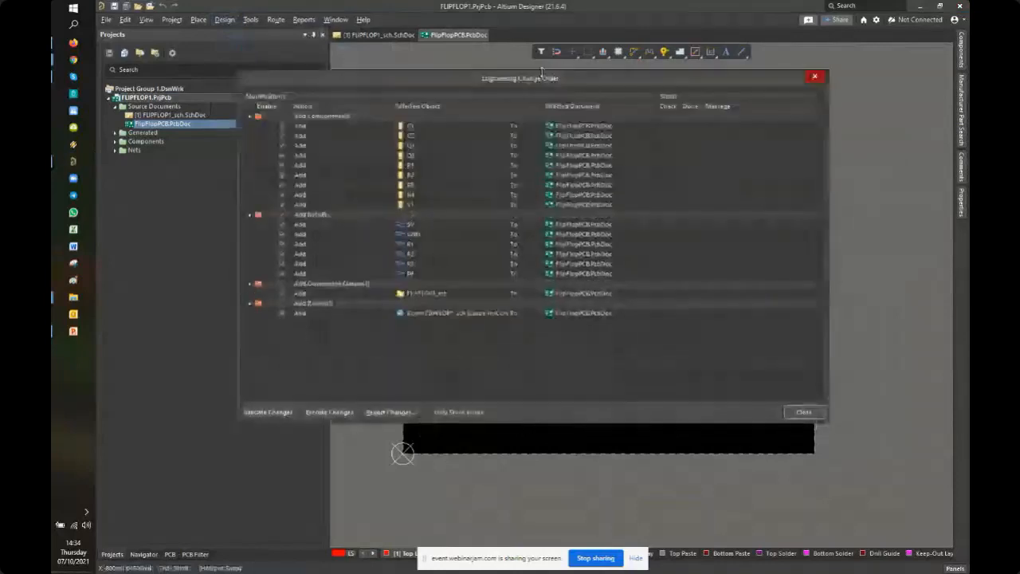
pyautogui.moveTo(829, 423); pyautogui.dragTo(798, 365)
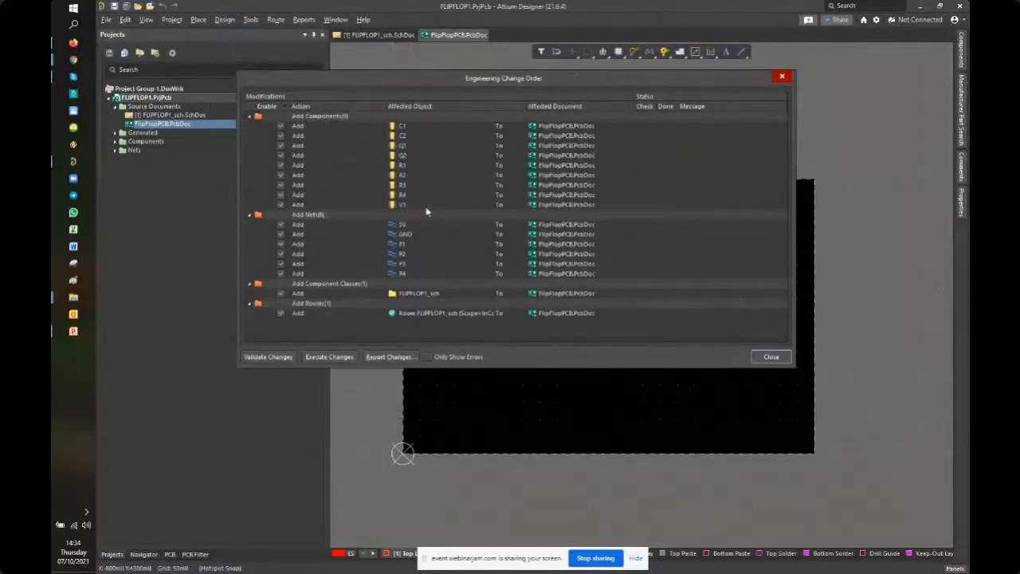
pyautogui.press('ctrl')
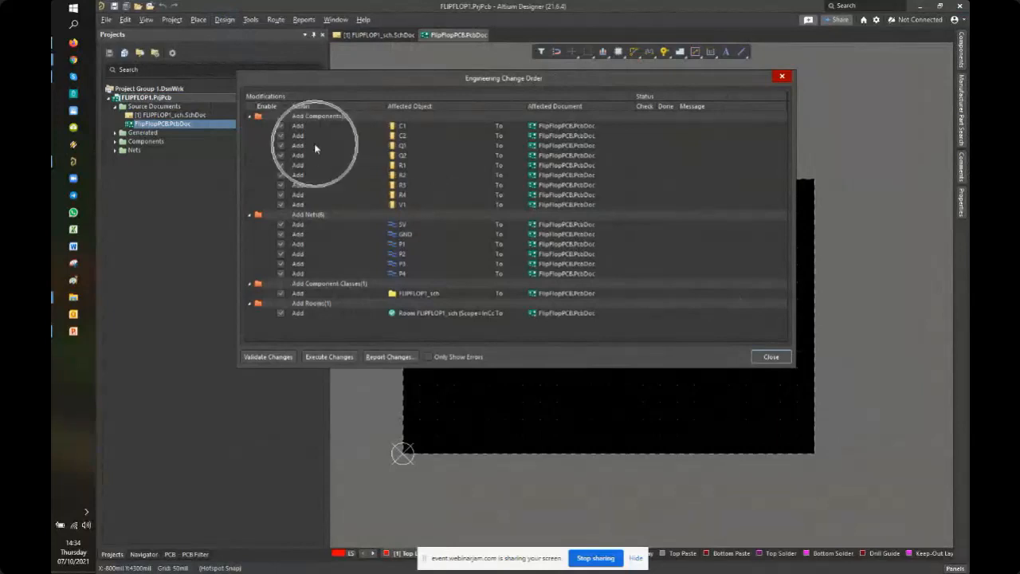
pyautogui.press('ctrl')
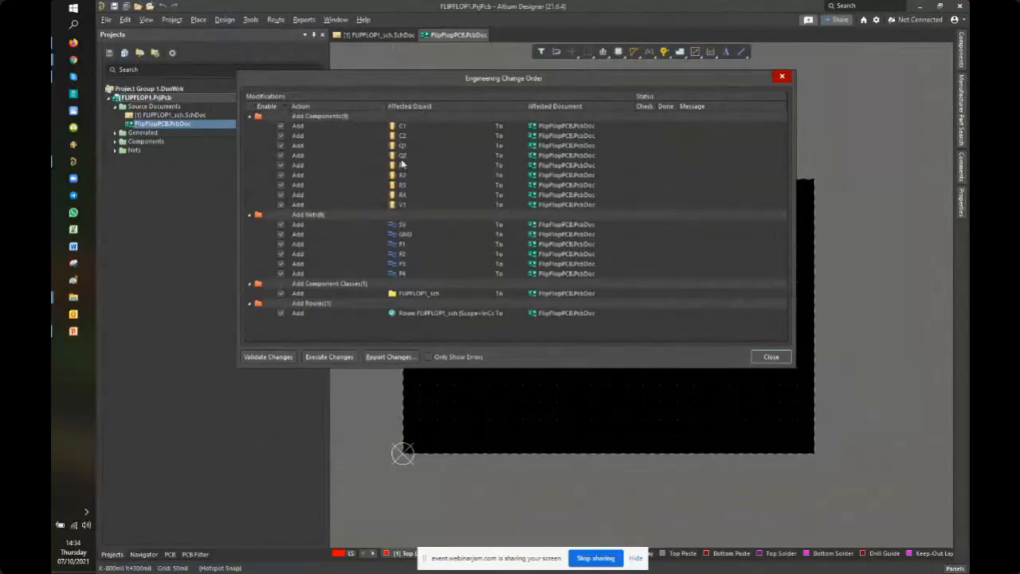
pyautogui.click(406, 205)
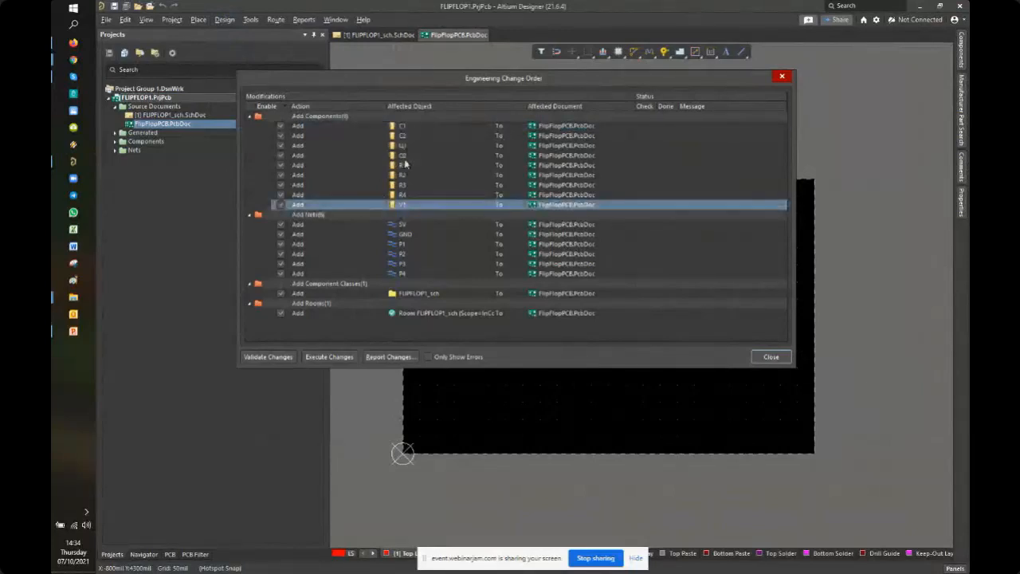
pyautogui.click(403, 208)
pyautogui.press('ctrl')
pyautogui.press('ctrl')
pyautogui.press('ctrl')
pyautogui.press('ctrl')
pyautogui.press('ctrl')
pyautogui.press('ctrl')
# Try excluding the FLIPFLOP1_sch room from the change order, and include it again
pyautogui.click(283, 313)
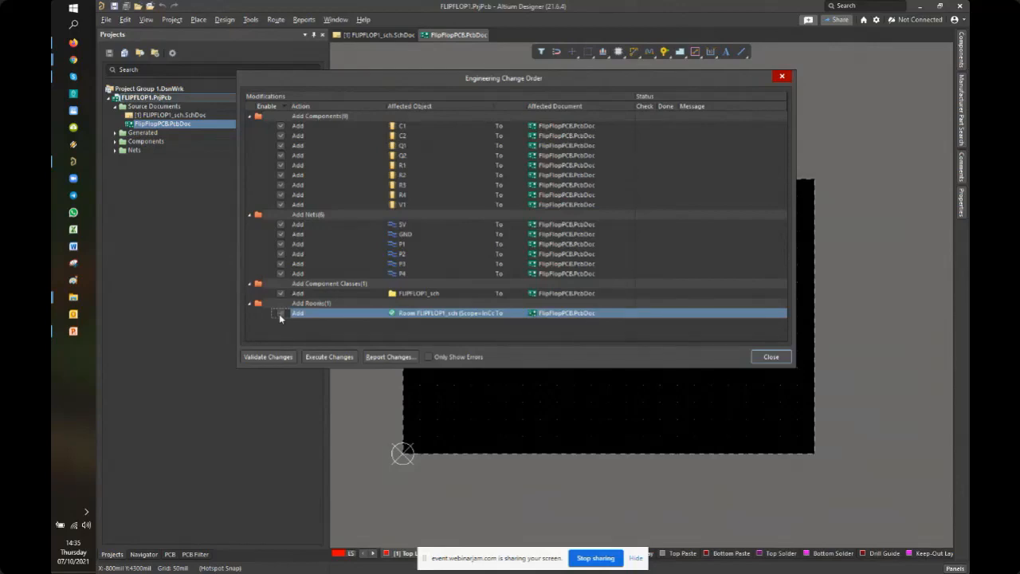
pyautogui.click(279, 313)
pyautogui.click(291, 314)
pyautogui.click(280, 314)
# Validate and execute all listed changes on FlipFlopPCB, and close the Engineering Change Order
pyautogui.click(273, 359)
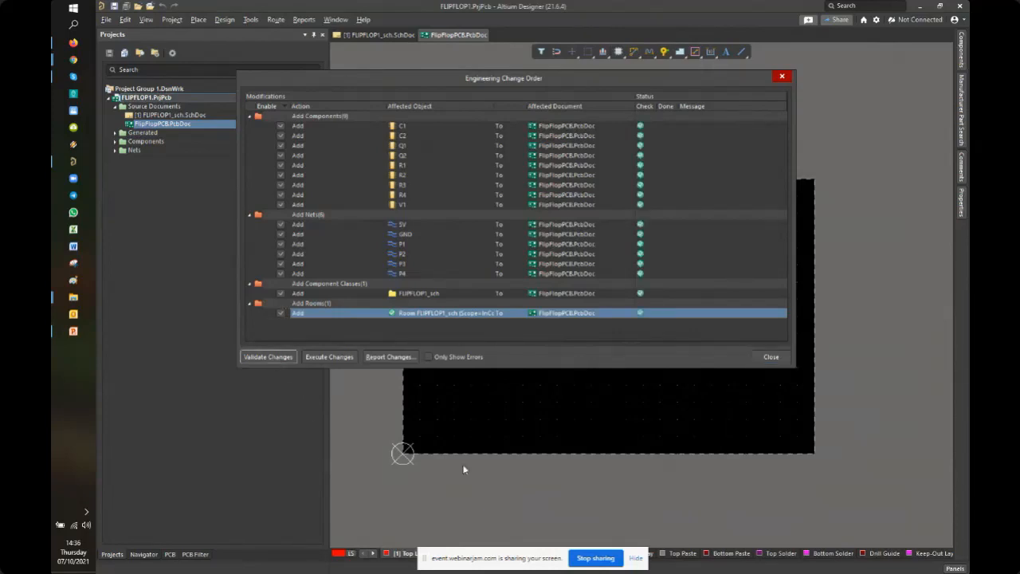
pyautogui.click(315, 359)
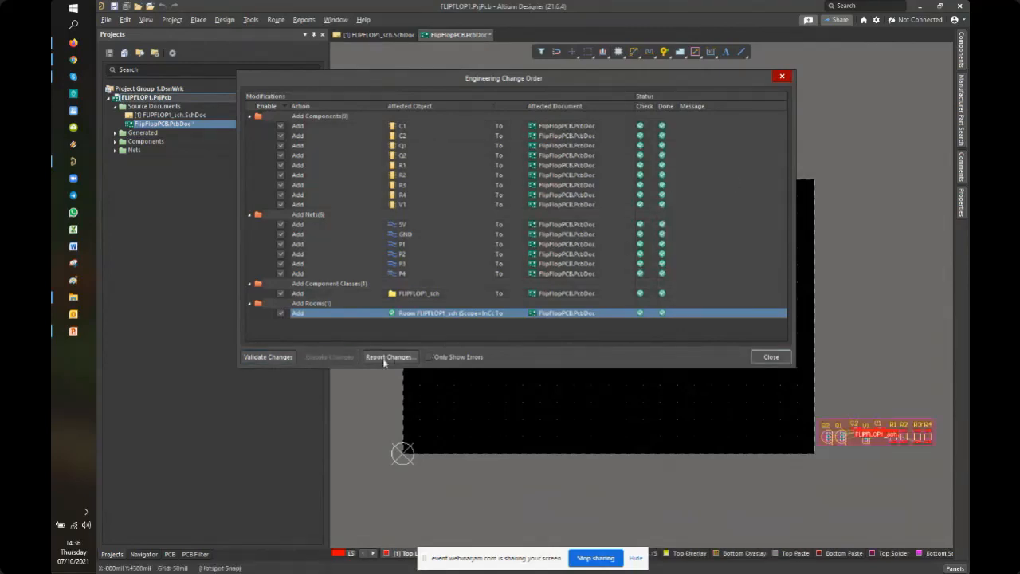
pyautogui.click(780, 358)
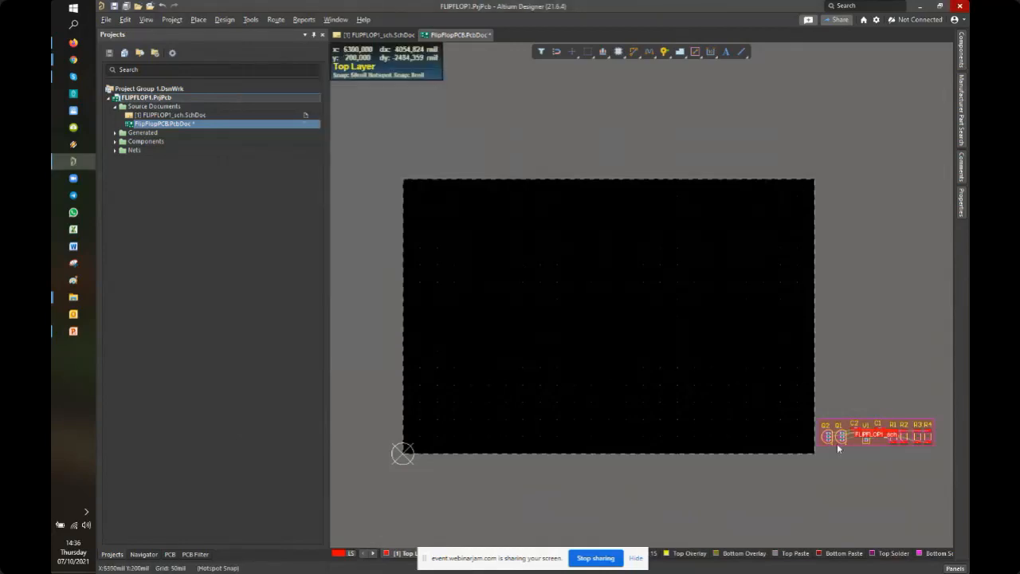
# Examine the imported footprints, their connection lines and the FLIPFLOP1_sch room beside the board
pyautogui.keyDown('ctrl'); pyautogui.scroll(5, 852, 454); pyautogui.keyUp('ctrl')
pyautogui.moveTo(854, 458); pyautogui.dragTo(516, 352, button='right')
pyautogui.moveTo(616, 341); pyautogui.dragTo(632, 341, button='right')
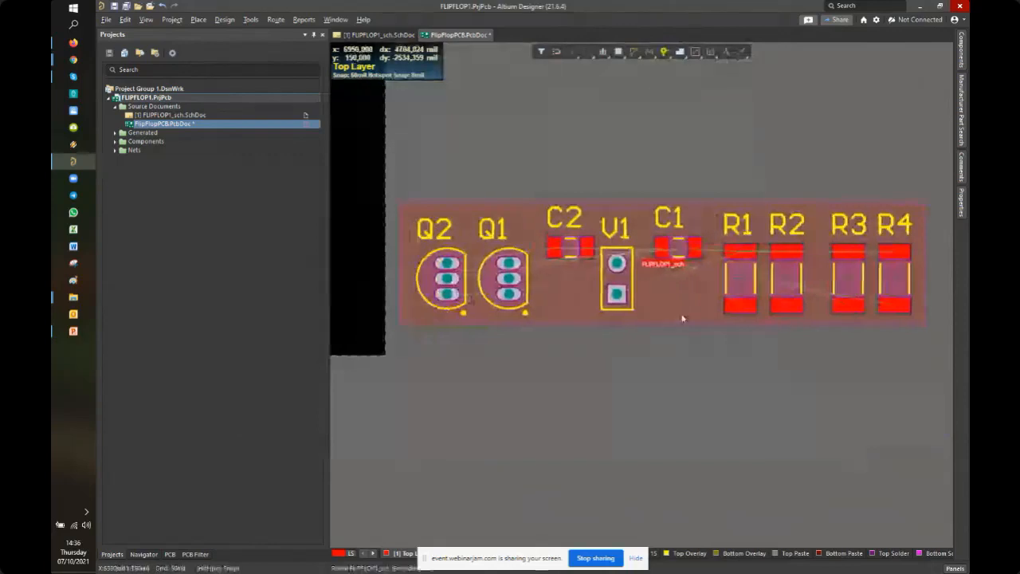
pyautogui.click(680, 319)
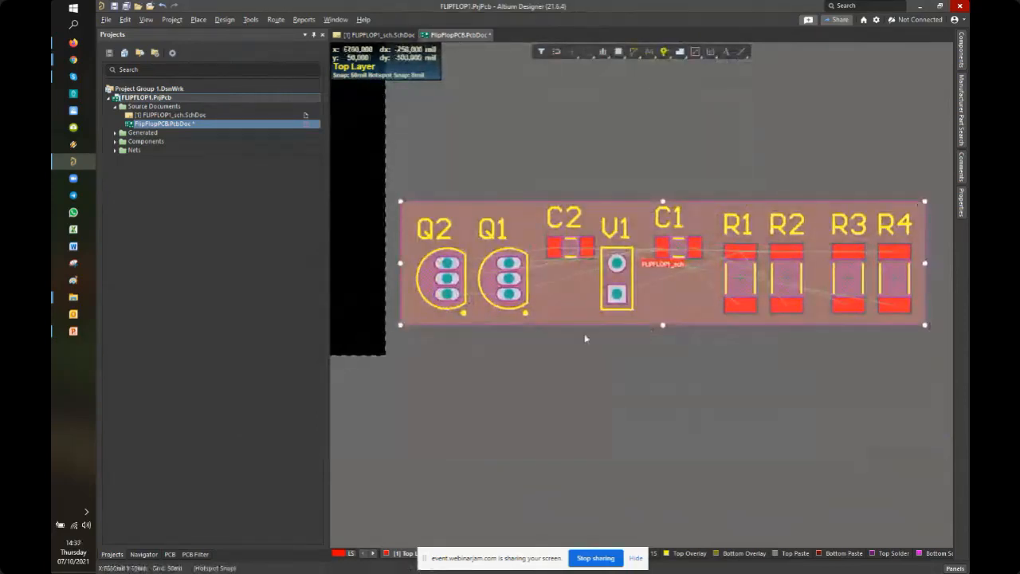
pyautogui.moveTo(642, 355); pyautogui.dragTo(691, 360, button='right')
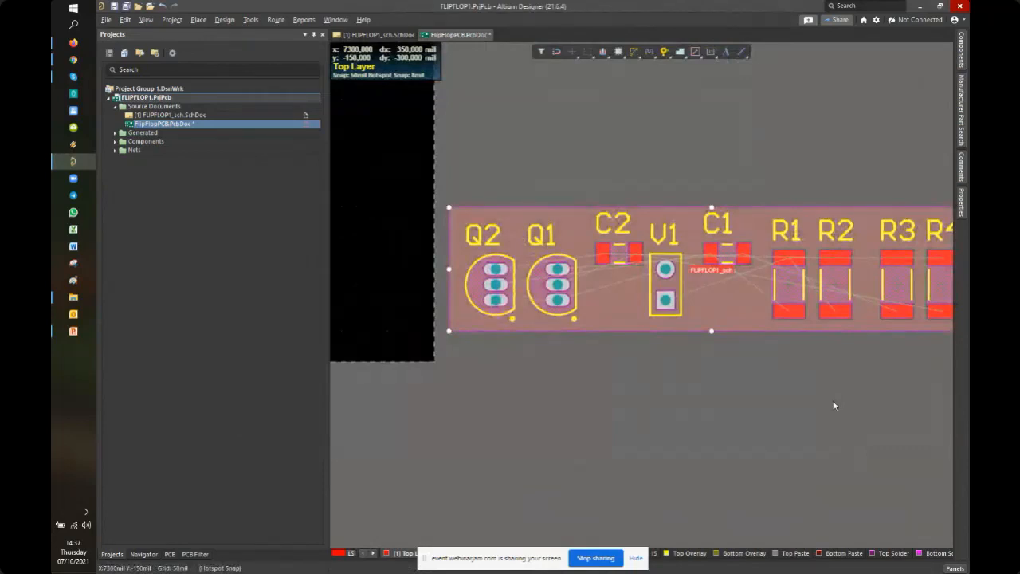
pyautogui.click(633, 392)
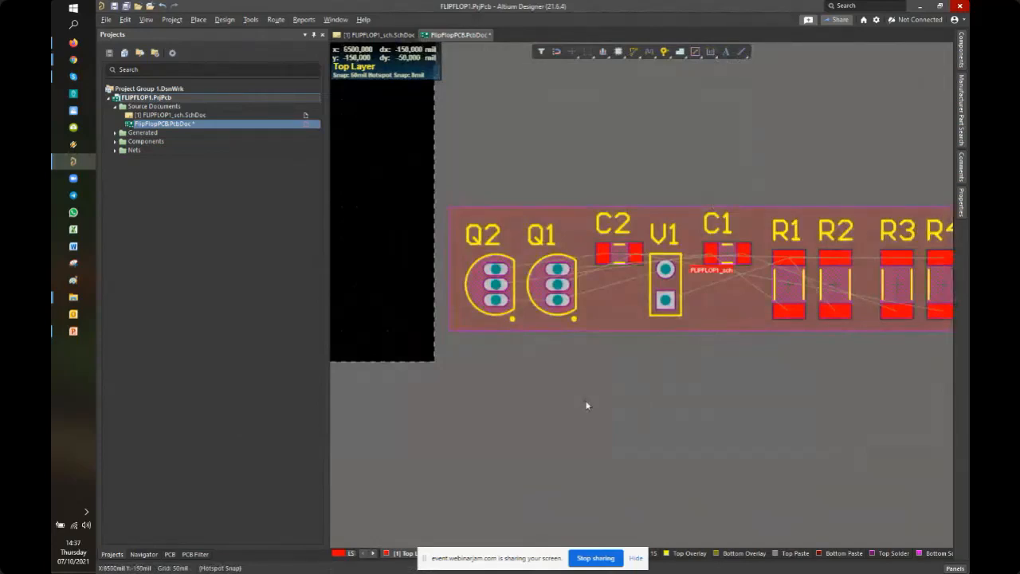
pyautogui.click(748, 312)
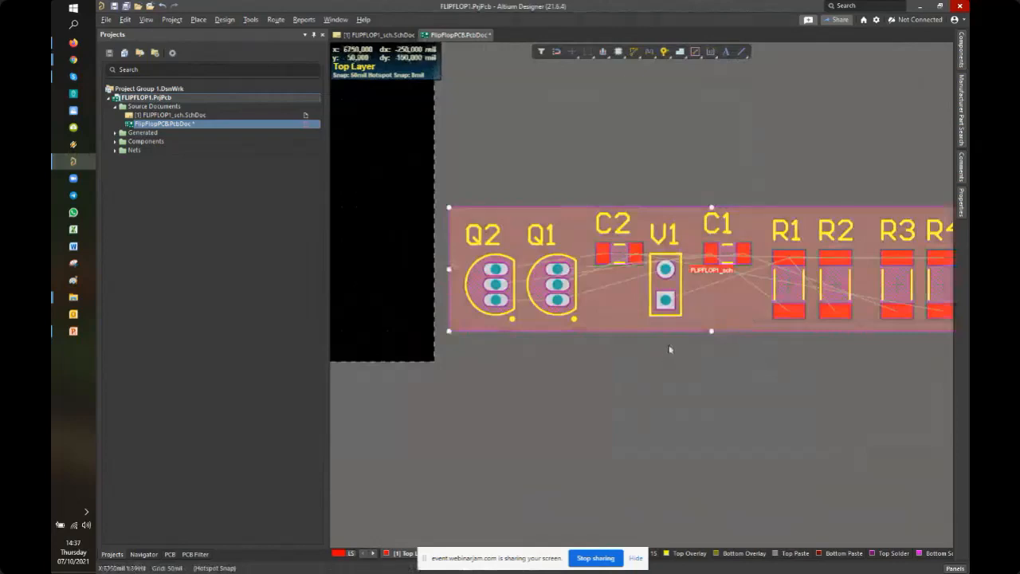
pyautogui.keyDown('ctrl'); pyautogui.scroll(-7, 703, 340); pyautogui.keyUp('ctrl')
pyautogui.moveTo(703, 340); pyautogui.dragTo(807, 306, button='right')
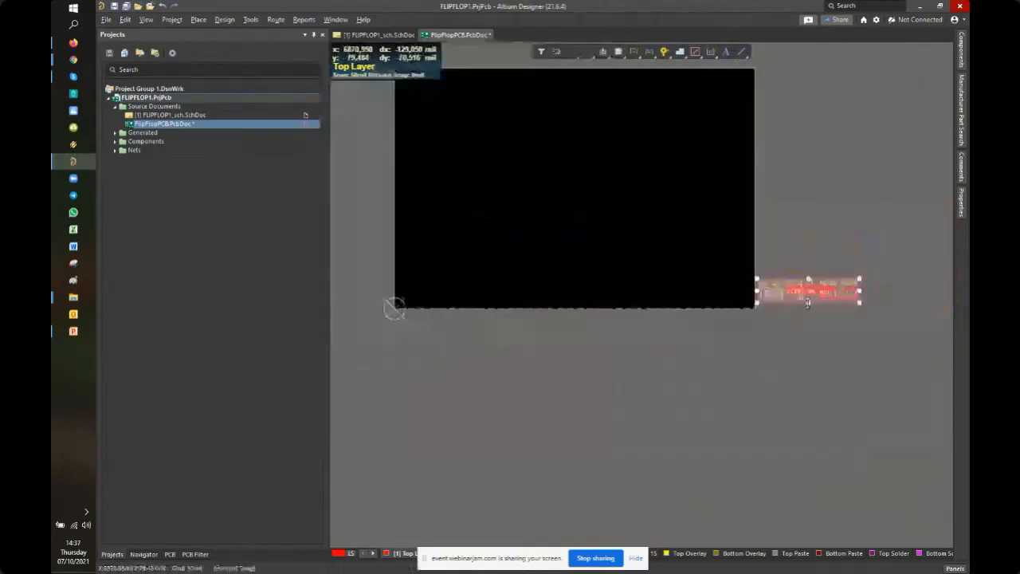
pyautogui.click(777, 327)
pyautogui.moveTo(747, 327); pyautogui.dragTo(765, 321, button='right')
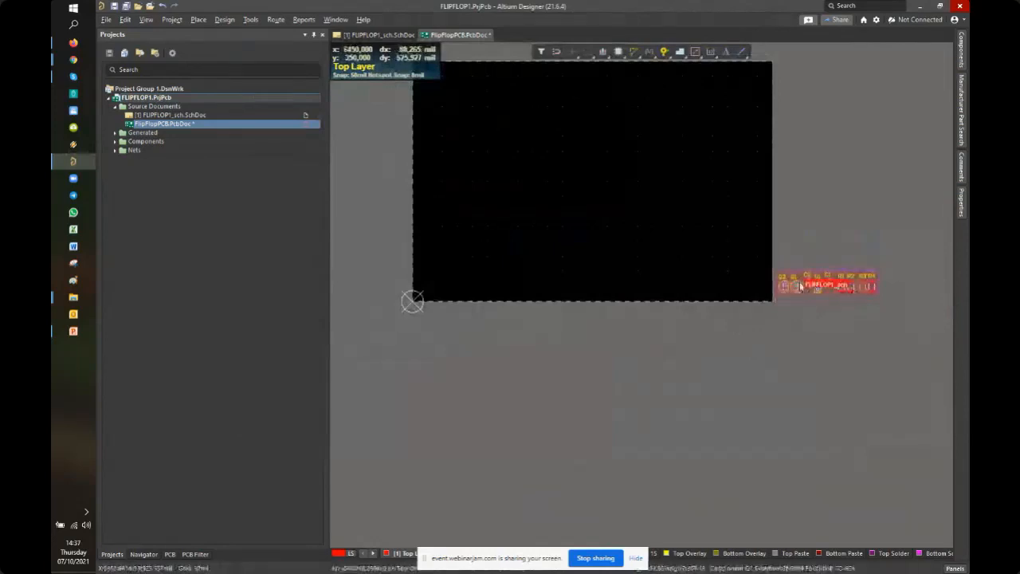
# Move transistor Q1 above the room to check its pad nets, and place it back inside between Q2 and C2
pyautogui.keyDown('ctrl'); pyautogui.scroll(5, 803, 283); pyautogui.keyUp('ctrl')
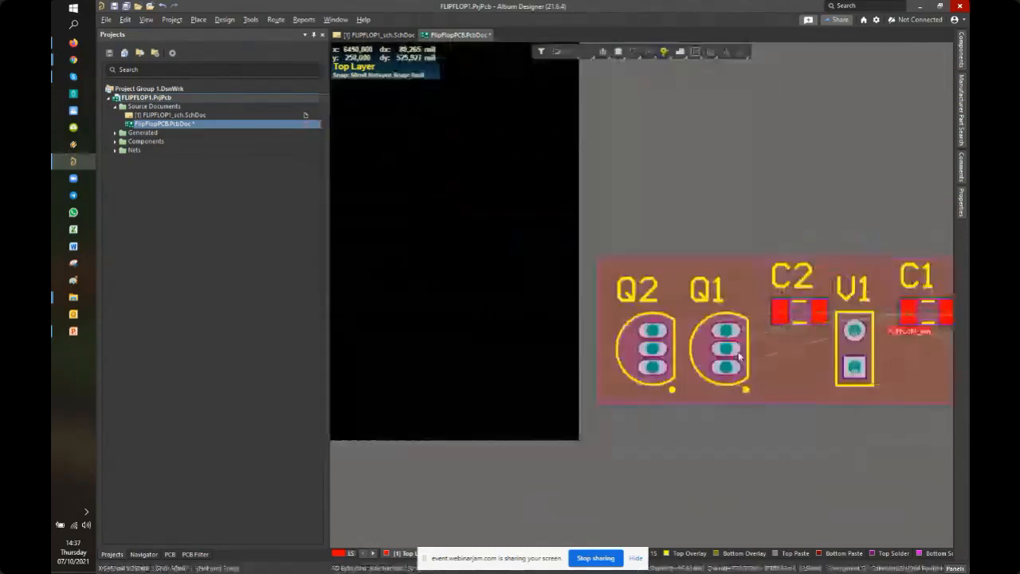
pyautogui.moveTo(740, 357); pyautogui.dragTo(738, 228)
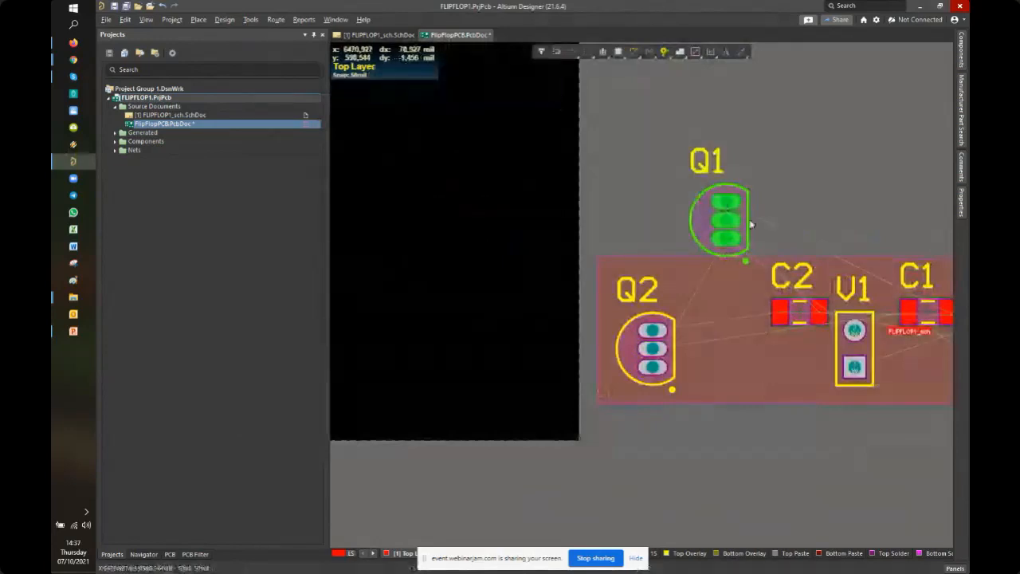
pyautogui.keyDown('ctrl'); pyautogui.scroll(5, 751, 224); pyautogui.keyUp('ctrl')
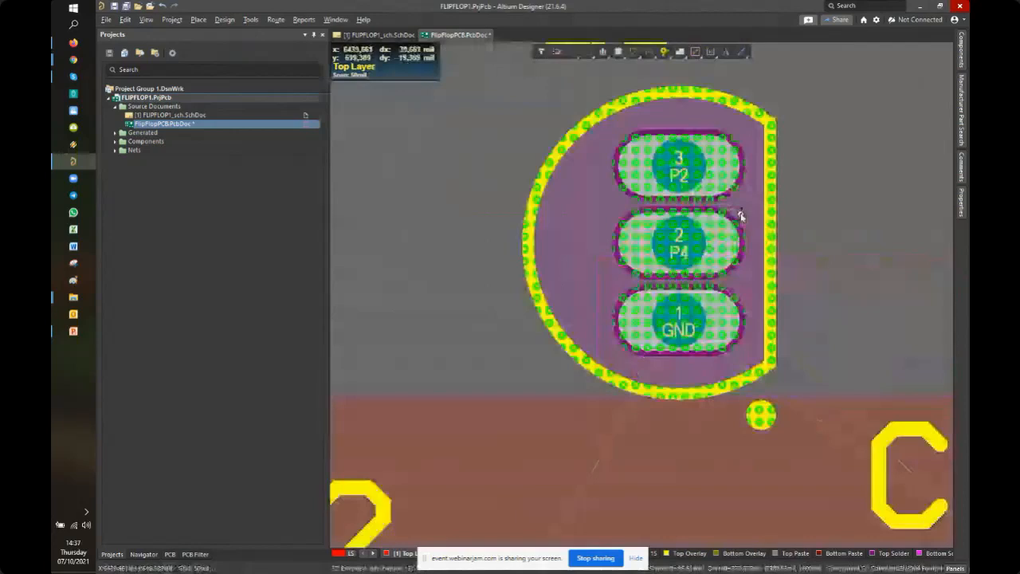
pyautogui.keyDown('ctrl'); pyautogui.scroll(-5, 677, 177); pyautogui.keyUp('ctrl')
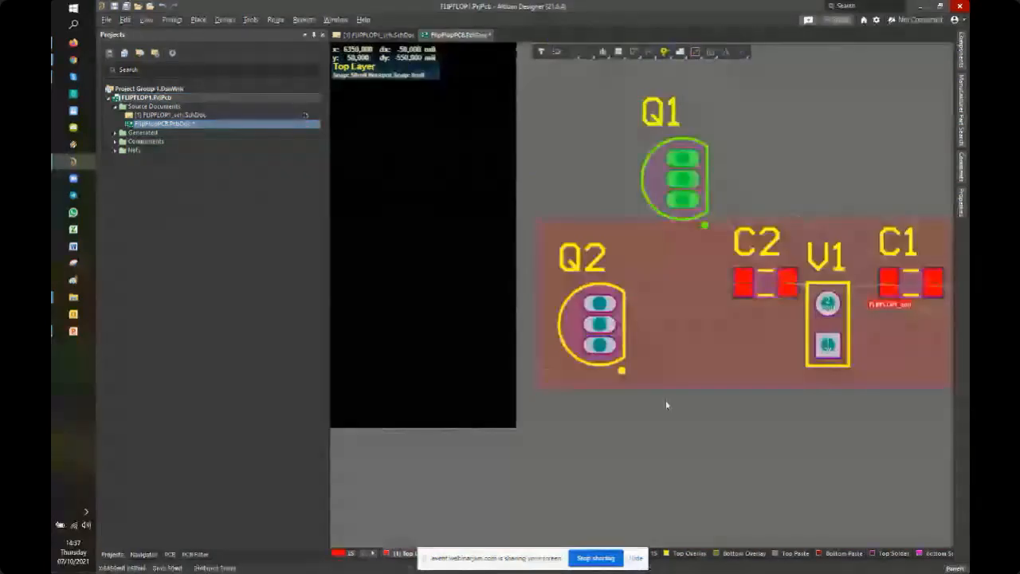
pyautogui.moveTo(673, 181); pyautogui.dragTo(680, 260)
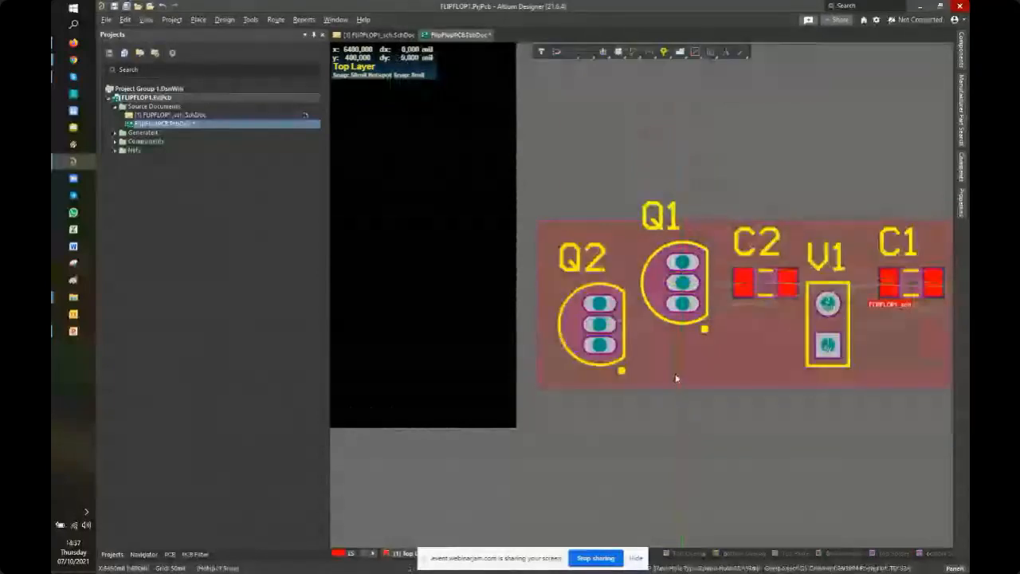
# Inspect the row of components in the room and its location relative to the board outline and origin
pyautogui.moveTo(928, 346); pyautogui.dragTo(733, 343, button='right')
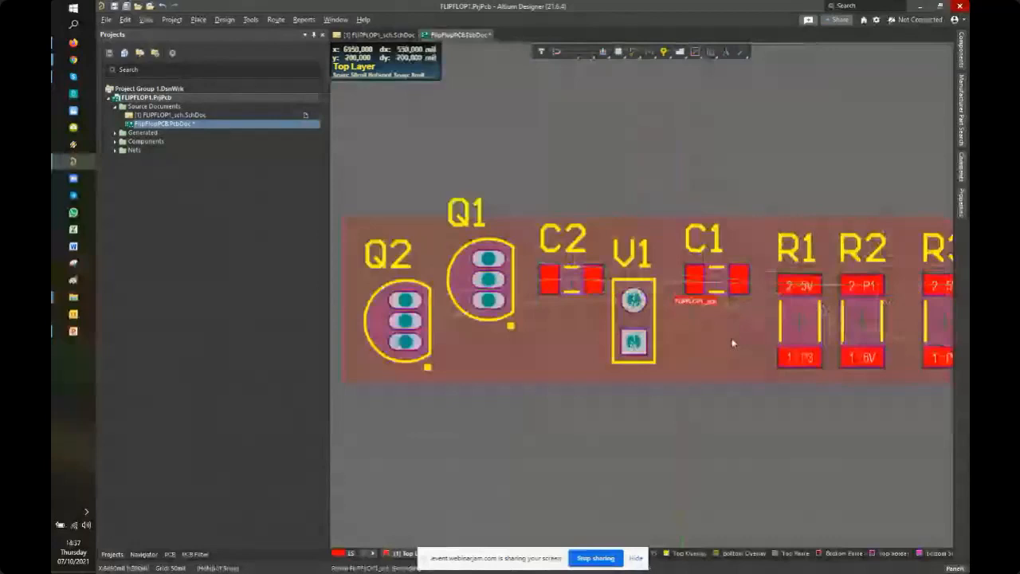
pyautogui.keyDown('ctrl'); pyautogui.scroll(-3, 872, 265); pyautogui.keyUp('ctrl')
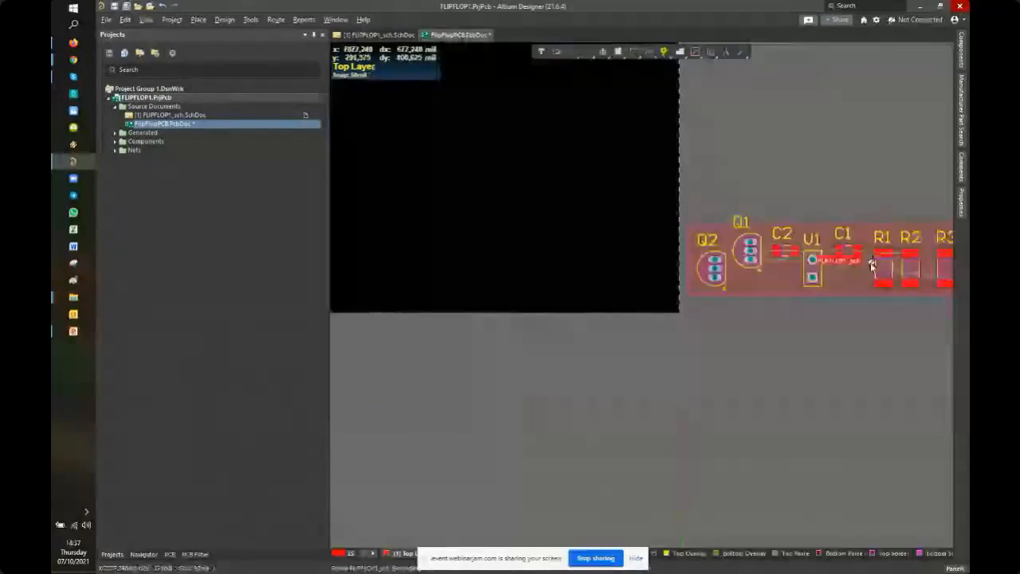
pyautogui.keyDown('ctrl'); pyautogui.scroll(-3, 872, 265); pyautogui.keyUp('ctrl')
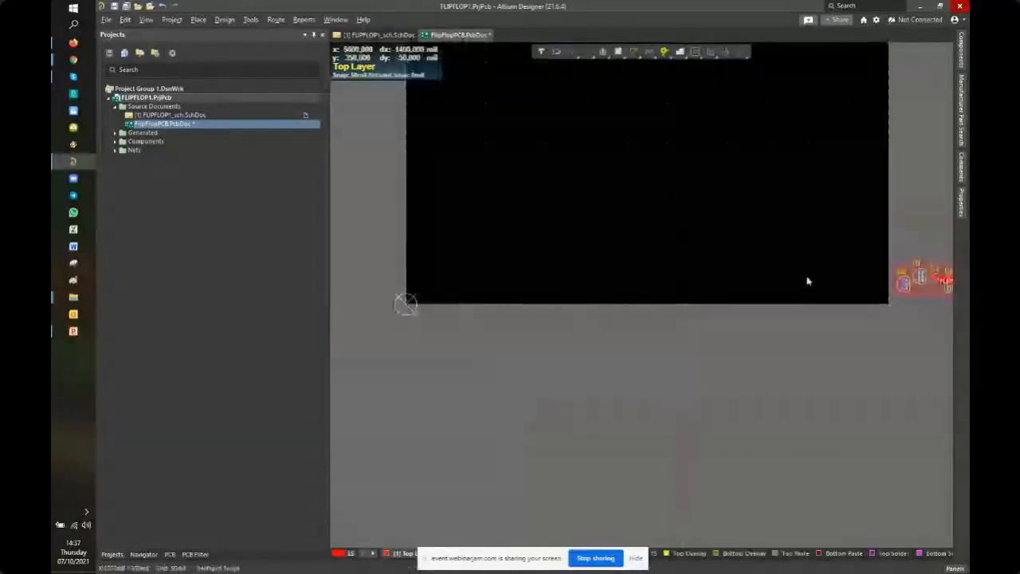
pyautogui.moveTo(808, 278); pyautogui.dragTo(610, 244, button='right')
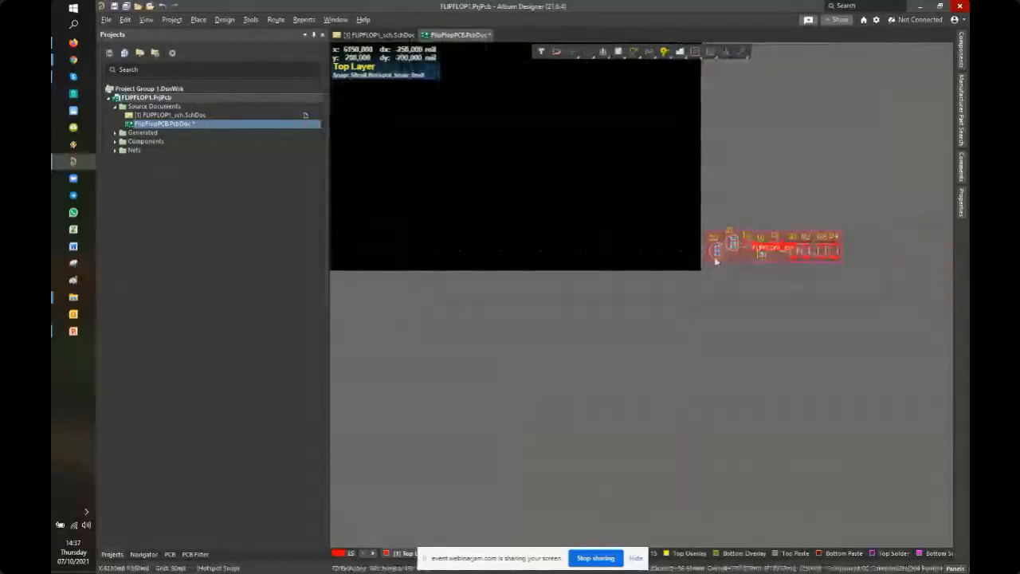
pyautogui.moveTo(566, 248); pyautogui.dragTo(779, 265, button='right')
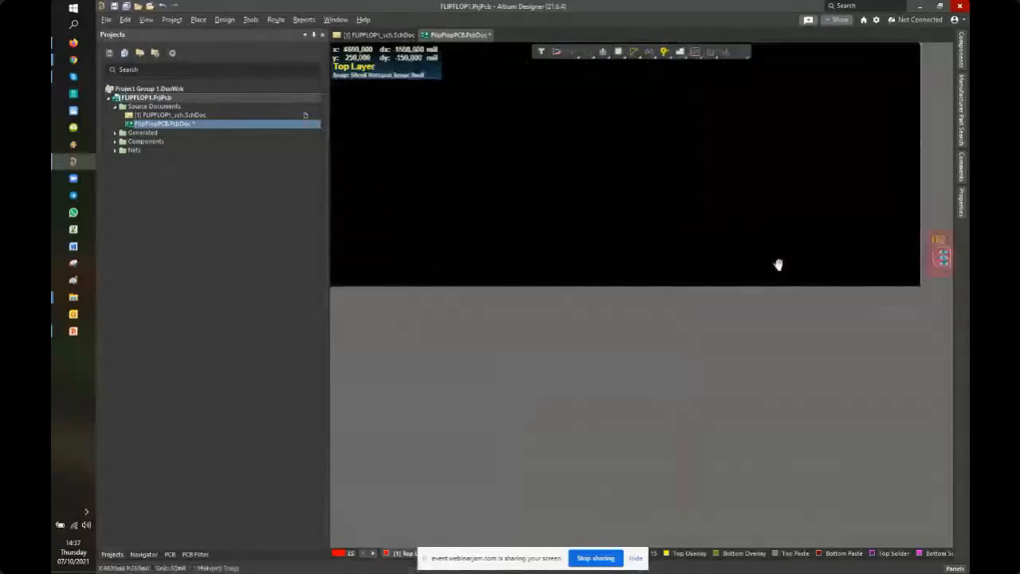
pyautogui.keyDown('ctrl'); pyautogui.scroll(-2, 806, 263); pyautogui.keyUp('ctrl')
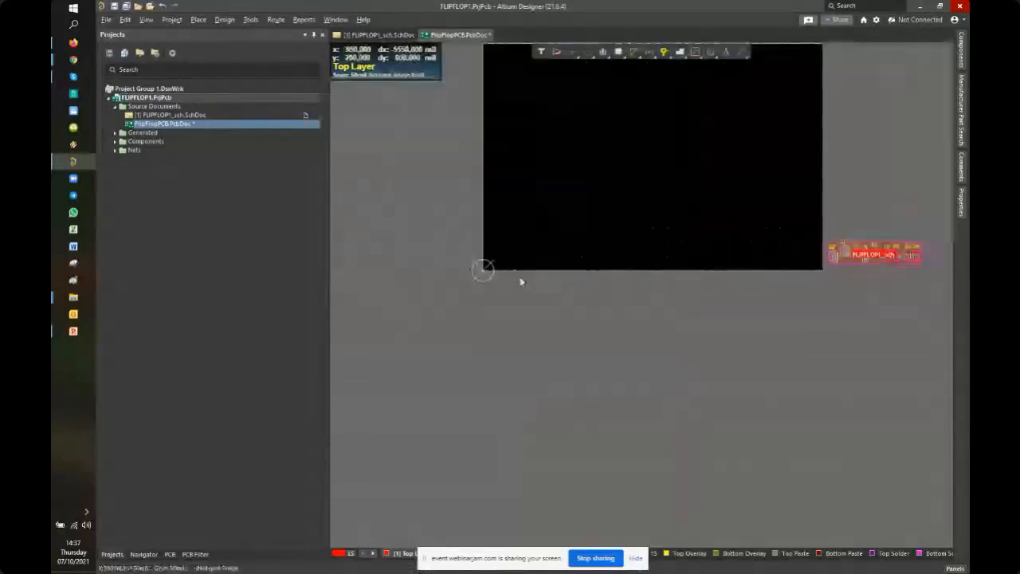
pyautogui.click(488, 269)
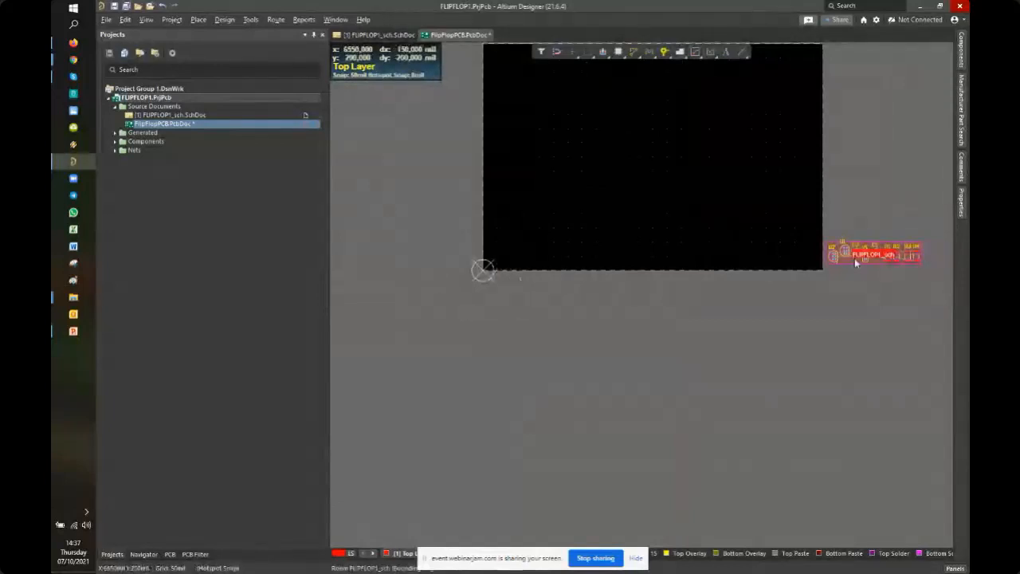
pyautogui.keyDown('ctrl'); pyautogui.scroll(1, 859, 261); pyautogui.keyUp('ctrl')
pyautogui.keyDown('ctrl'); pyautogui.scroll(2, 863, 262); pyautogui.keyUp('ctrl')
pyautogui.moveTo(863, 263); pyautogui.dragTo(729, 244, button='right')
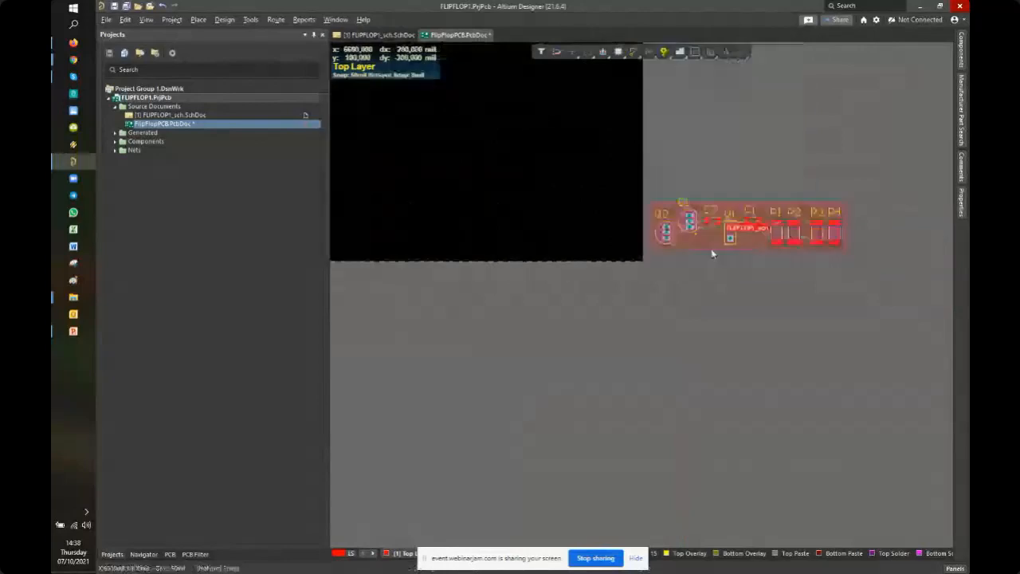
# Try to move all the components without their room to the board's lower-left corner, and undo the move
pyautogui.click(715, 244)
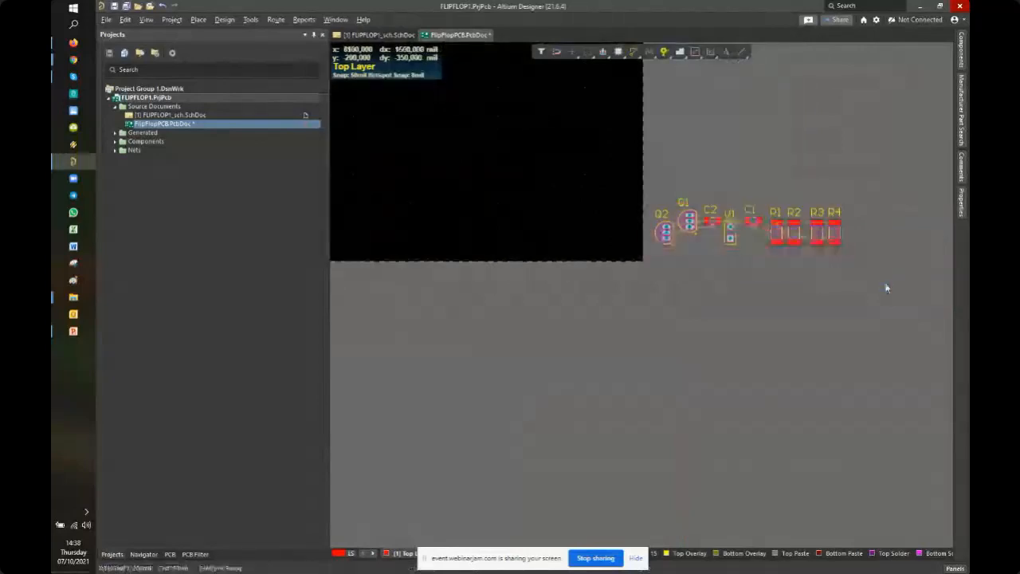
pyautogui.click(875, 195)
pyautogui.click(609, 313)
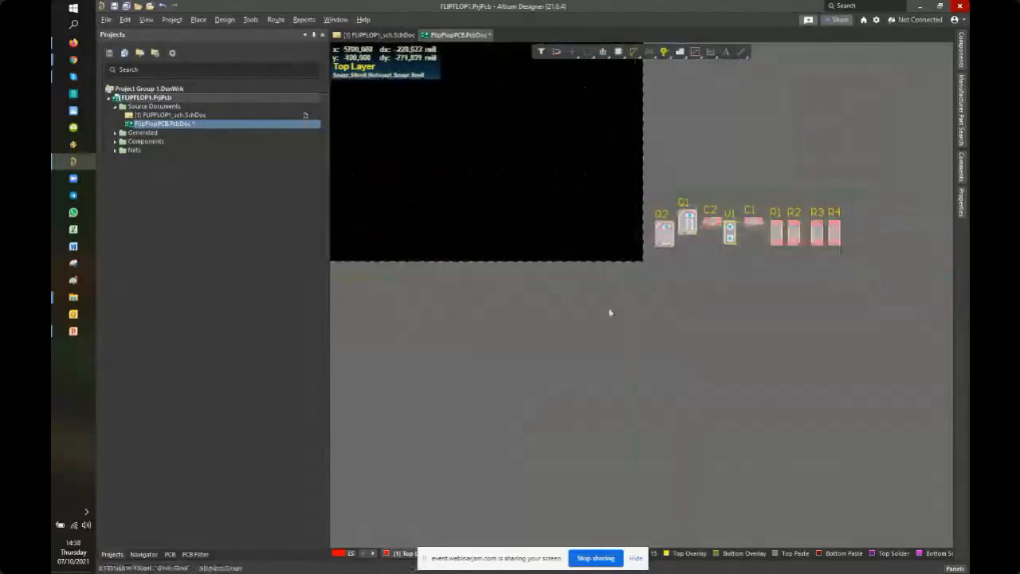
pyautogui.moveTo(670, 267); pyautogui.dragTo(831, 271, button='right')
pyautogui.keyDown('ctrl'); pyautogui.scroll(-3, 834, 287); pyautogui.keyUp('ctrl')
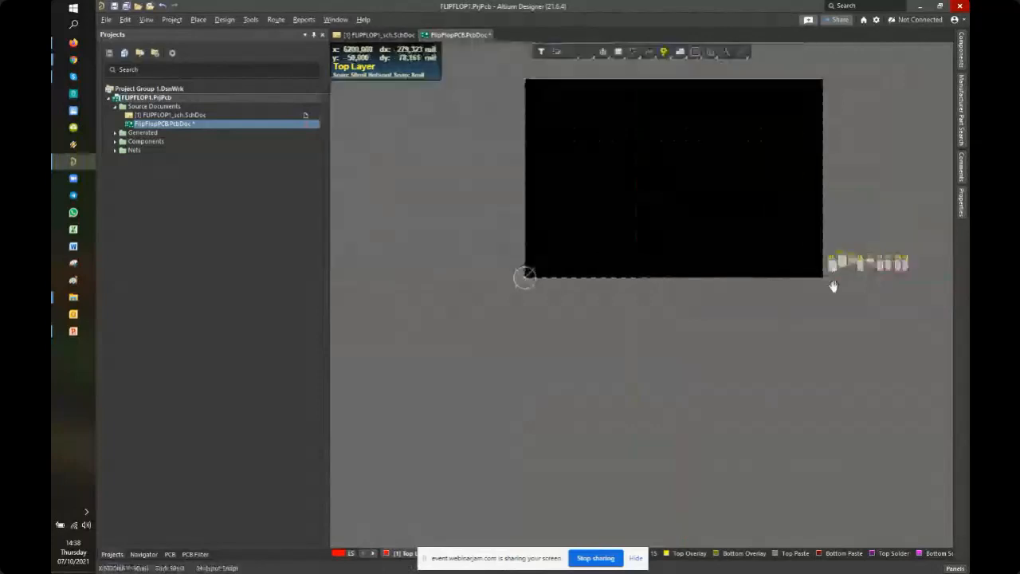
pyautogui.moveTo(832, 262); pyautogui.dragTo(514, 267)
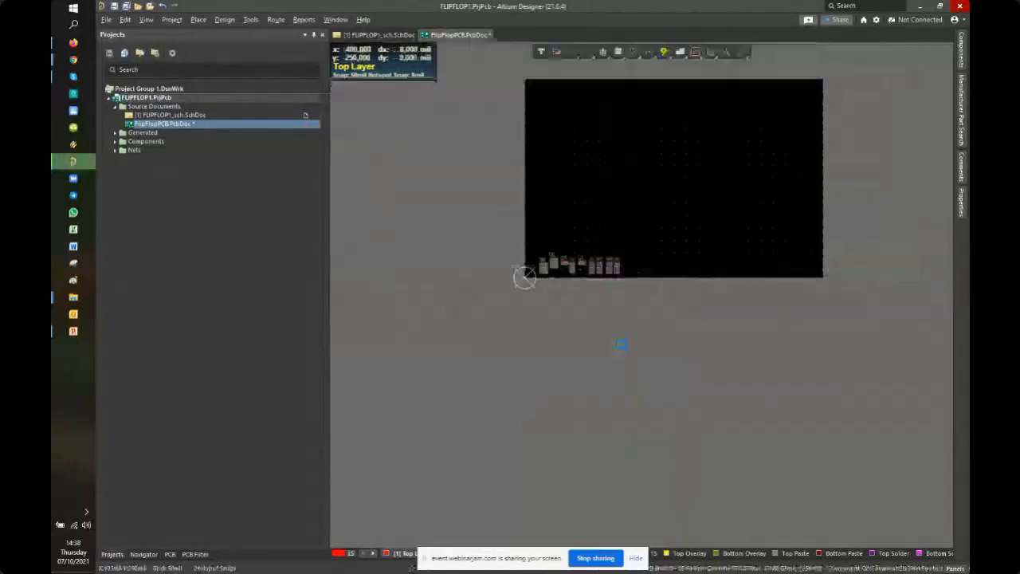
pyautogui.hotkey('ctrl', 'z')
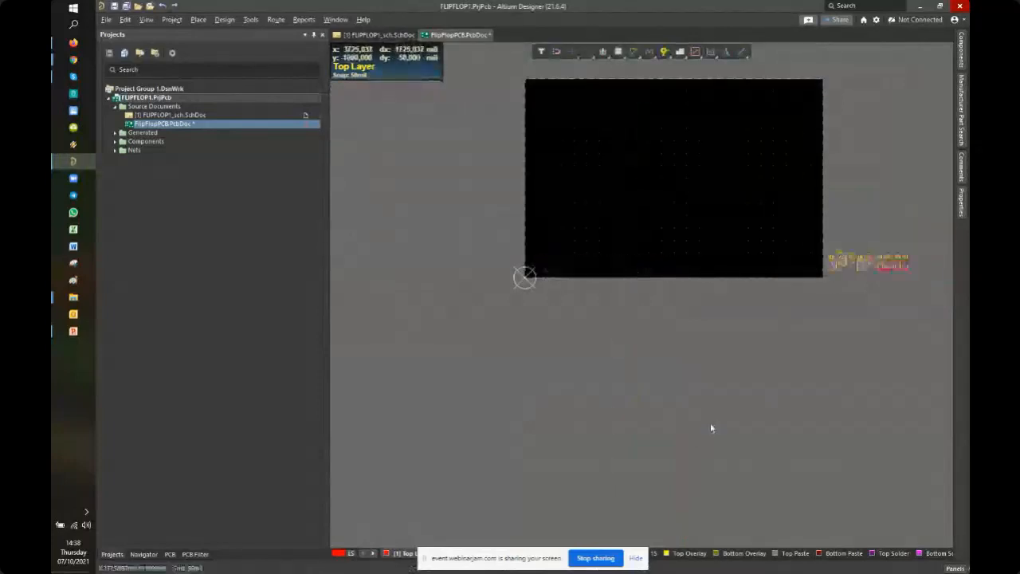
# Move the FLIPFLOP1_sch room with all its components inside the board outline, at the lower-left corner beside the origin
pyautogui.keyDown('ctrl'); pyautogui.scroll(2, 847, 251); pyautogui.keyUp('ctrl')
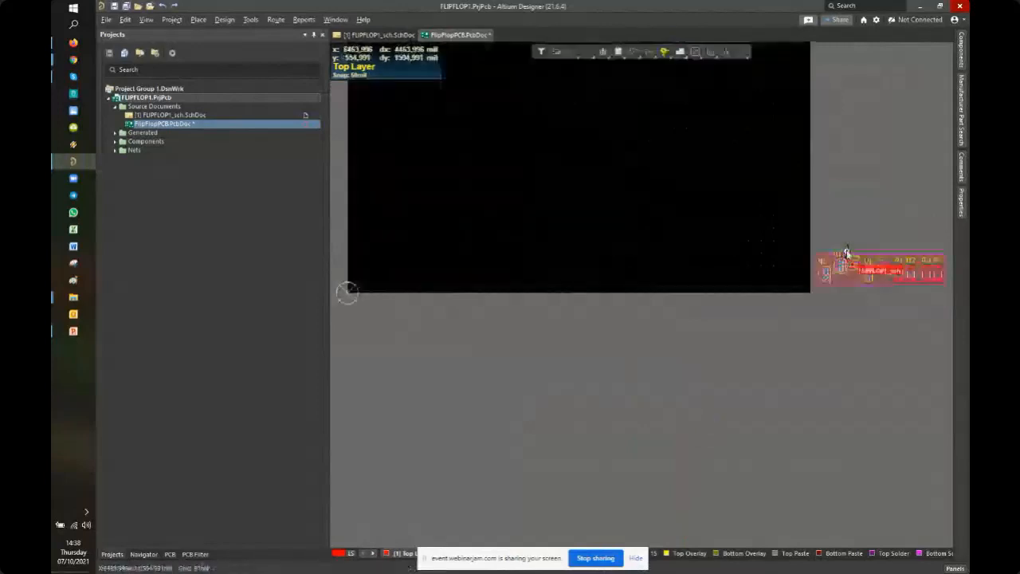
pyautogui.keyDown('ctrl'); pyautogui.scroll(-1, 848, 252); pyautogui.keyUp('ctrl')
pyautogui.moveTo(865, 272); pyautogui.dragTo(503, 268)
pyautogui.keyDown('ctrl'); pyautogui.scroll(4, 489, 302); pyautogui.keyUp('ctrl')
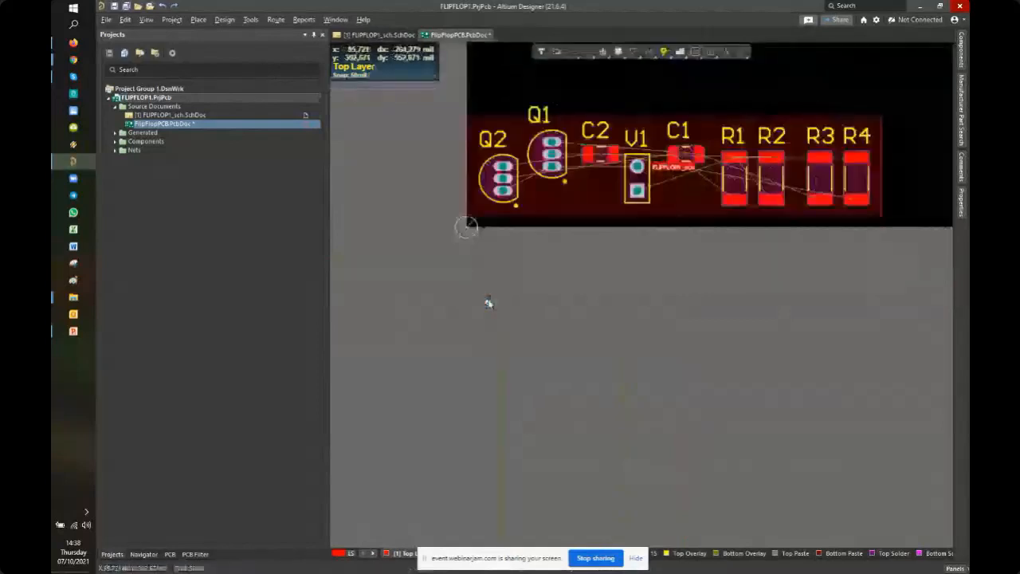
pyautogui.keyDown('ctrl'); pyautogui.scroll(-2, 489, 302); pyautogui.keyUp('ctrl')
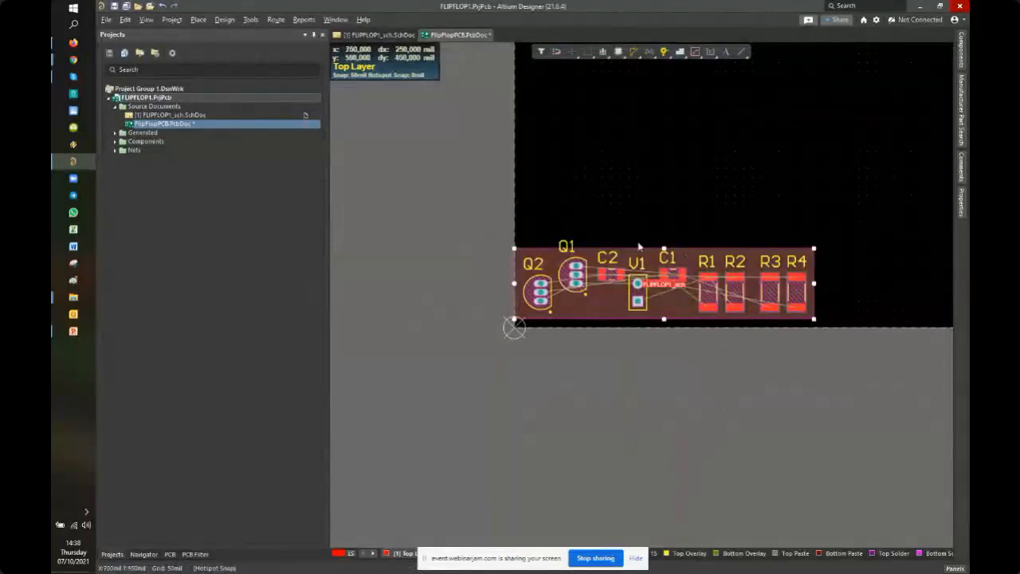
# Enlarge the FLIPFLOP1_sch room by extending its upper edge upward and its lower edge down to the board outline
pyautogui.moveTo(663, 246); pyautogui.dragTo(650, 126)
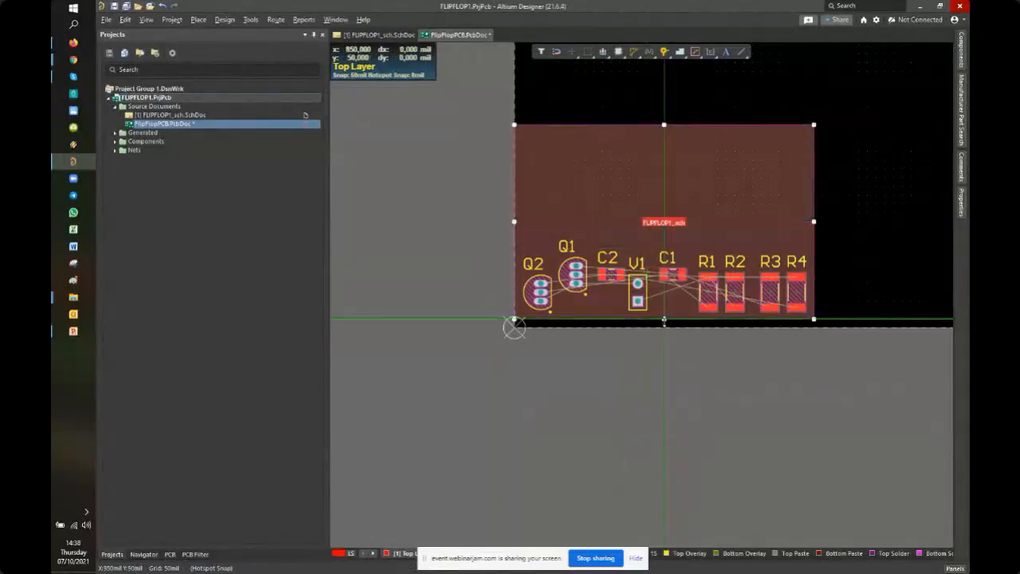
pyautogui.moveTo(664, 319); pyautogui.dragTo(663, 349)
pyautogui.click(720, 417)
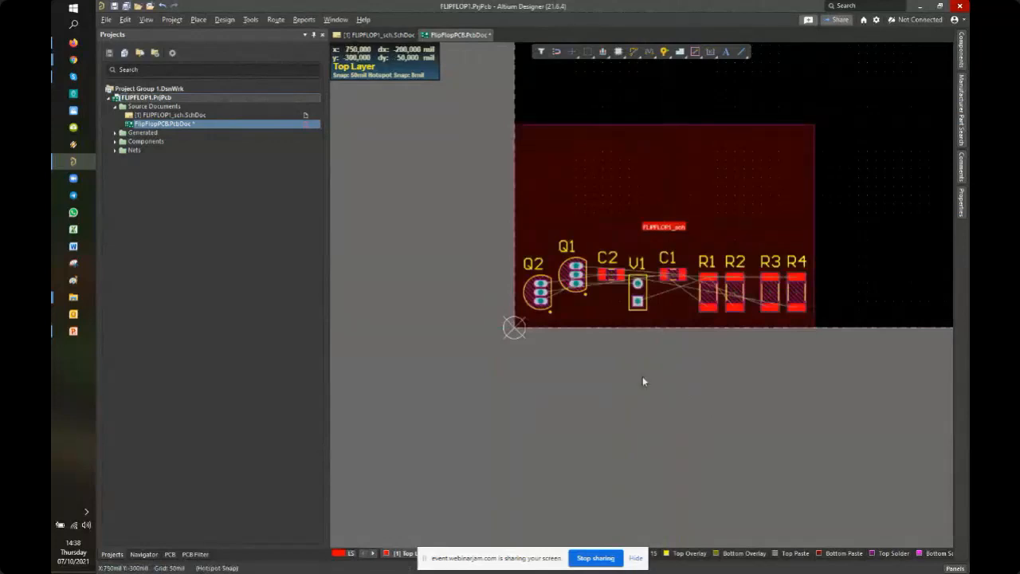
# Delete the FLIPFLOP1_sch room, leaving its components on the board
pyautogui.click(706, 176)
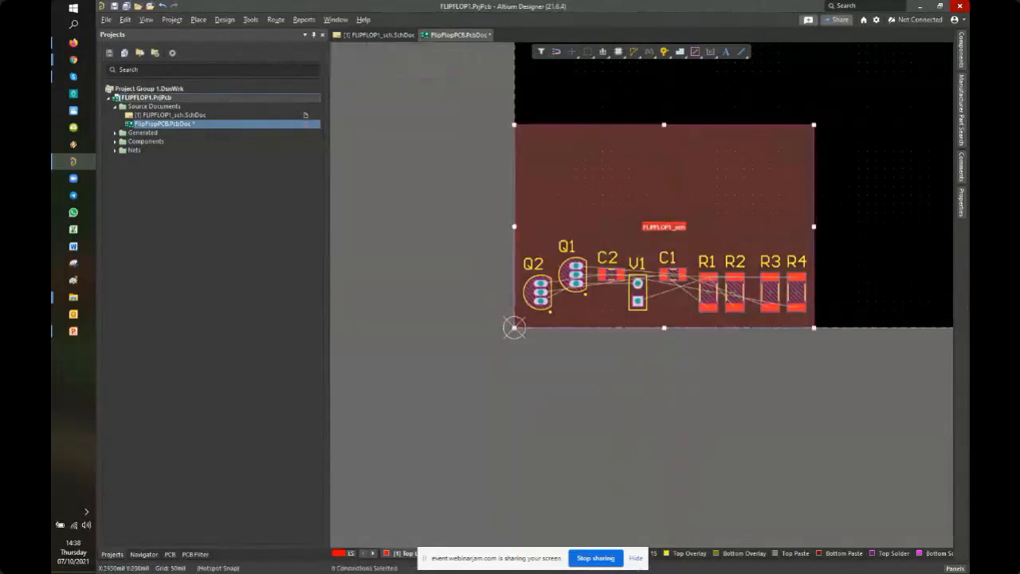
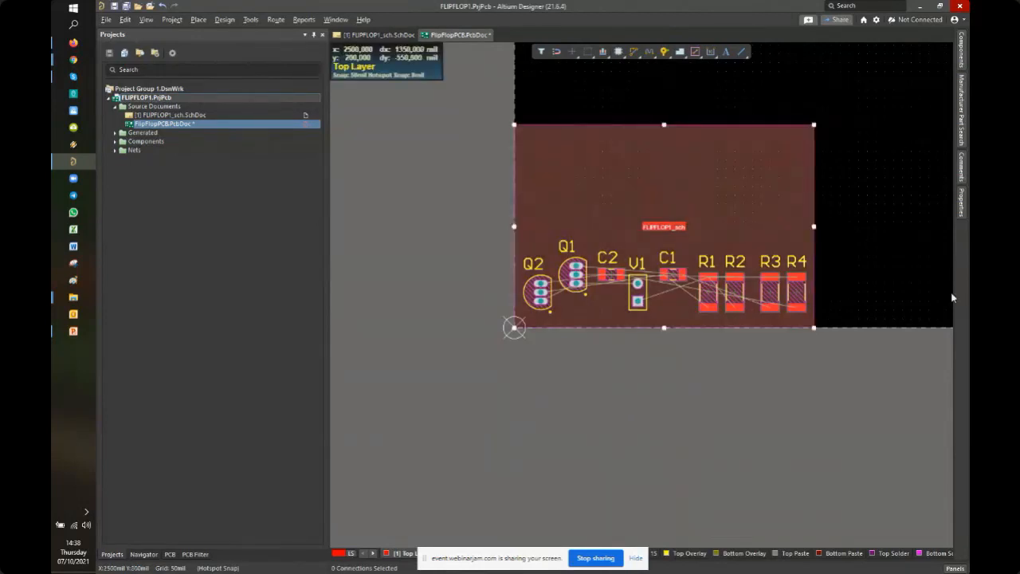
pyautogui.press('Delete')
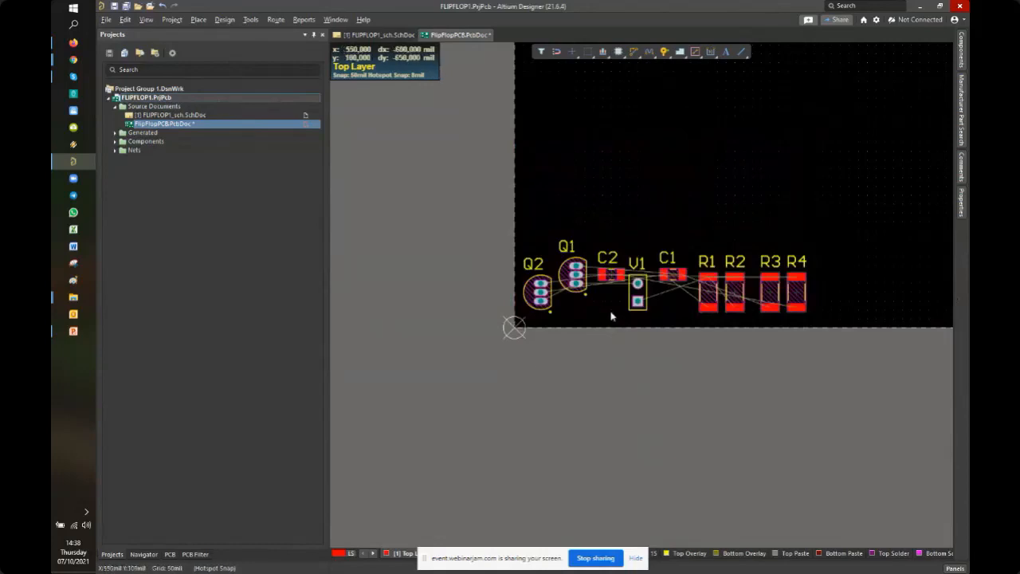
# Examine the component row and the pad nets and connection lines of resistors R1 to R4
pyautogui.keyDown('ctrl'); pyautogui.scroll(-2, 558, 283); pyautogui.keyUp('ctrl')
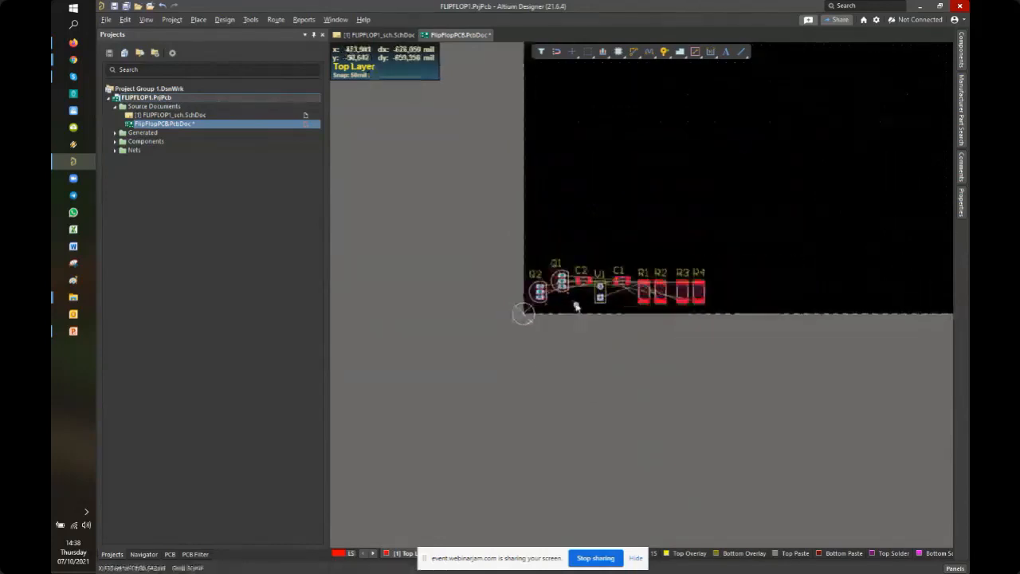
pyautogui.keyDown('ctrl'); pyautogui.scroll(4, 576, 306); pyautogui.keyUp('ctrl')
pyautogui.keyDown('ctrl'); pyautogui.scroll(-2, 571, 329); pyautogui.keyUp('ctrl')
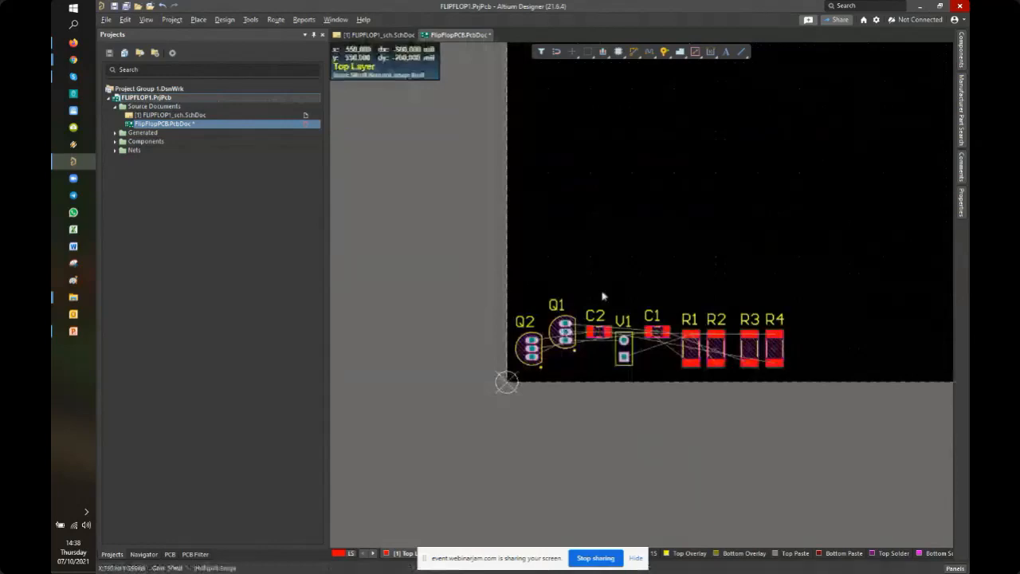
pyautogui.moveTo(602, 323); pyautogui.dragTo(575, 335, button='right')
pyautogui.keyDown('ctrl'); pyautogui.scroll(1, 575, 335); pyautogui.keyUp('ctrl')
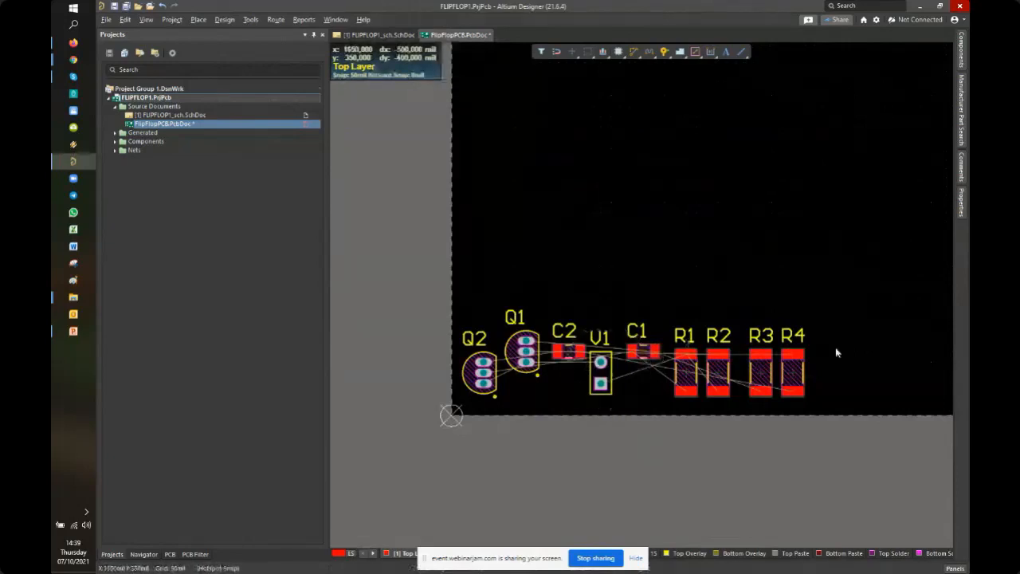
pyautogui.moveTo(791, 385); pyautogui.dragTo(756, 373, button='right')
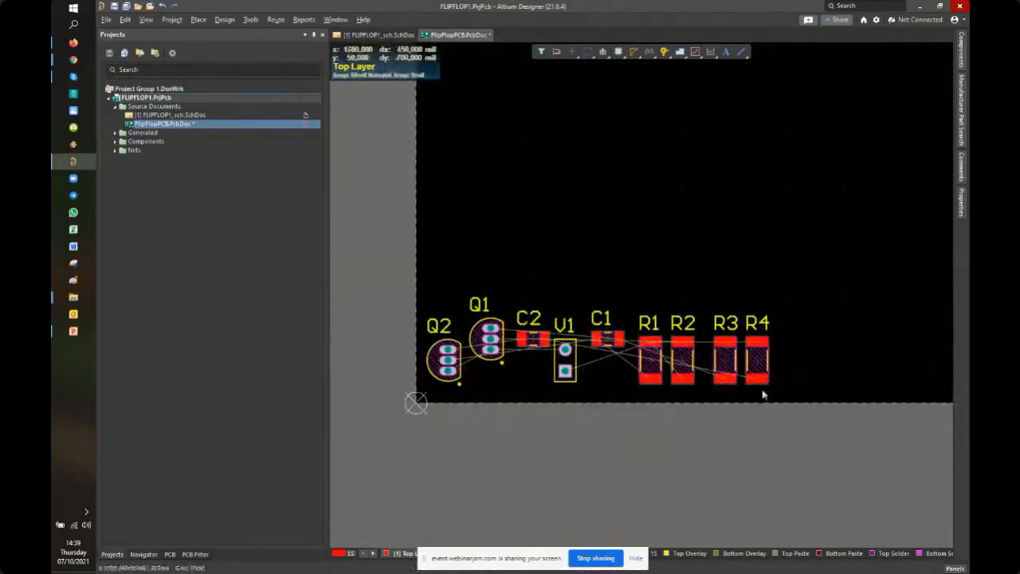
pyautogui.keyDown('ctrl'); pyautogui.scroll(1, 762, 389); pyautogui.keyUp('ctrl')
pyautogui.keyDown('ctrl'); pyautogui.scroll(4, 762, 389); pyautogui.keyUp('ctrl')
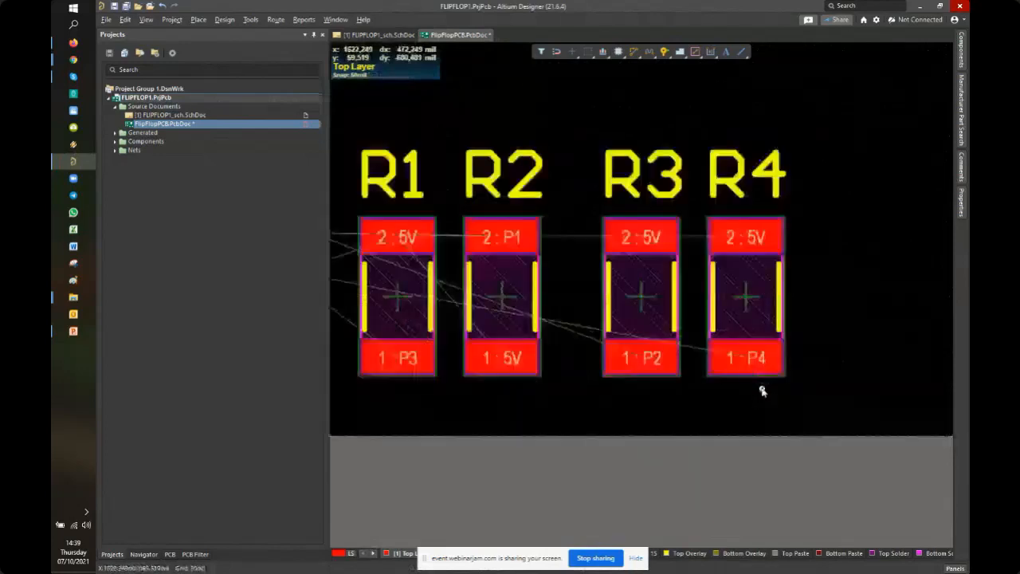
pyautogui.moveTo(753, 367); pyautogui.dragTo(861, 335, button='right')
pyautogui.moveTo(858, 197); pyautogui.dragTo(730, 231, button='right')
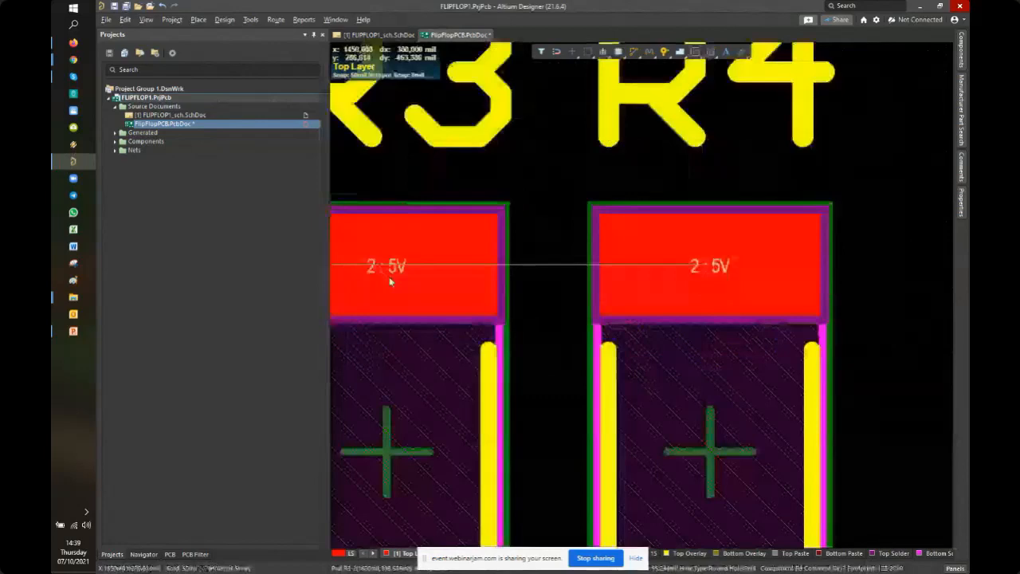
pyautogui.keyDown('ctrl'); pyautogui.scroll(-3, 391, 281); pyautogui.keyUp('ctrl')
pyautogui.moveTo(391, 281); pyautogui.dragTo(784, 162, button='right')
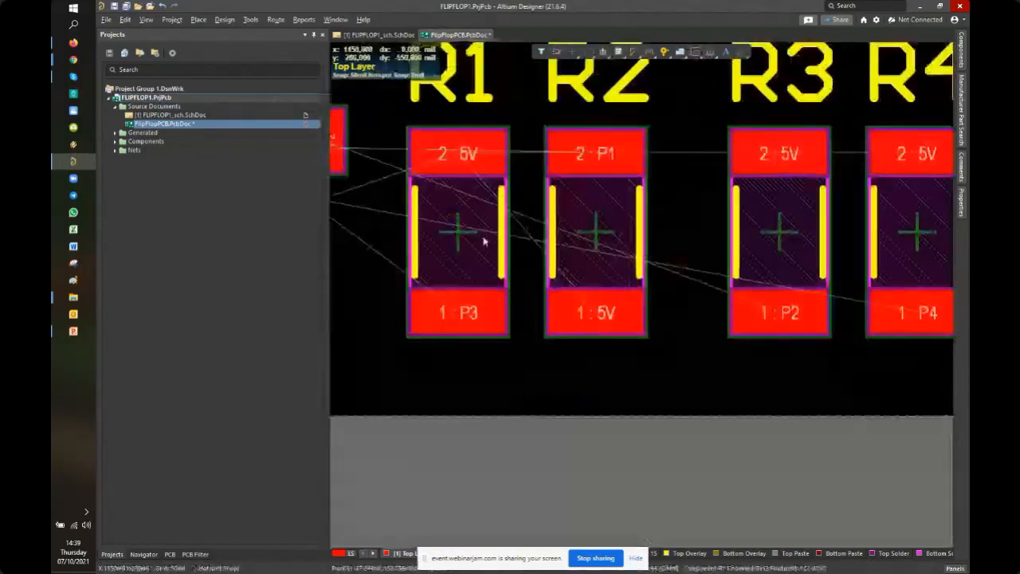
# Inspect the pads of V1 and their connection lines to the neighbouring components
pyautogui.moveTo(487, 243); pyautogui.dragTo(907, 288, button='right')
pyautogui.keyDown('ctrl'); pyautogui.scroll(2, 508, 243); pyautogui.keyUp('ctrl')
pyautogui.moveTo(508, 242); pyautogui.dragTo(661, 239, button='right')
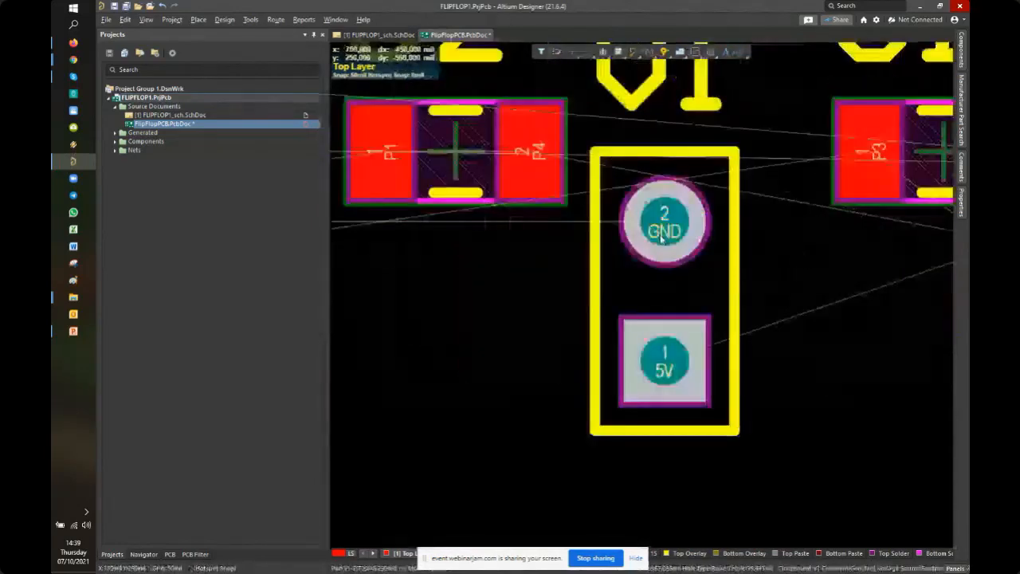
pyautogui.keyDown('ctrl'); pyautogui.scroll(-1, 707, 226); pyautogui.keyUp('ctrl')
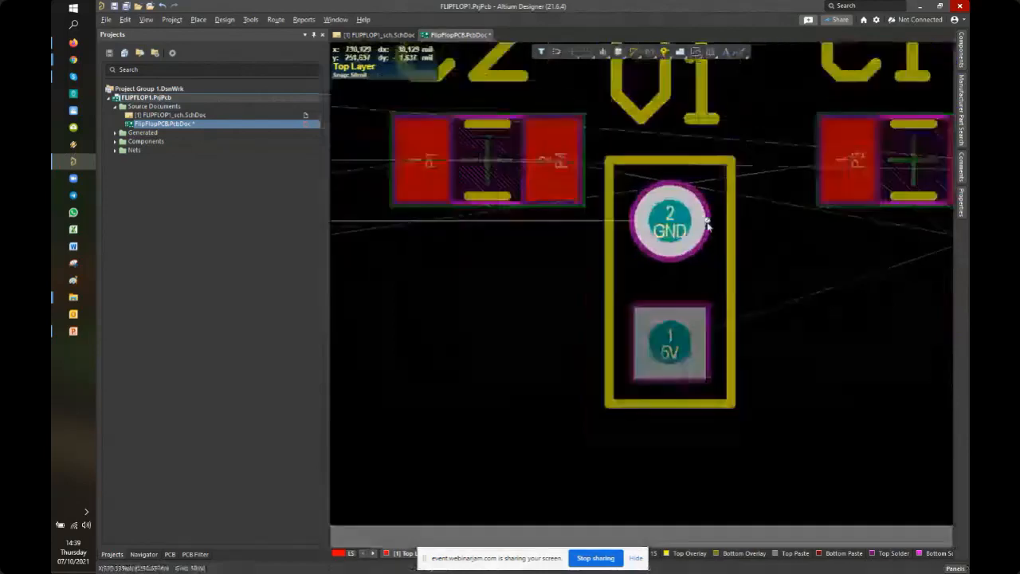
pyautogui.keyDown('ctrl'); pyautogui.scroll(-4, 708, 226); pyautogui.keyUp('ctrl')
pyautogui.keyDown('ctrl'); pyautogui.scroll(6, 728, 211); pyautogui.keyUp('ctrl')
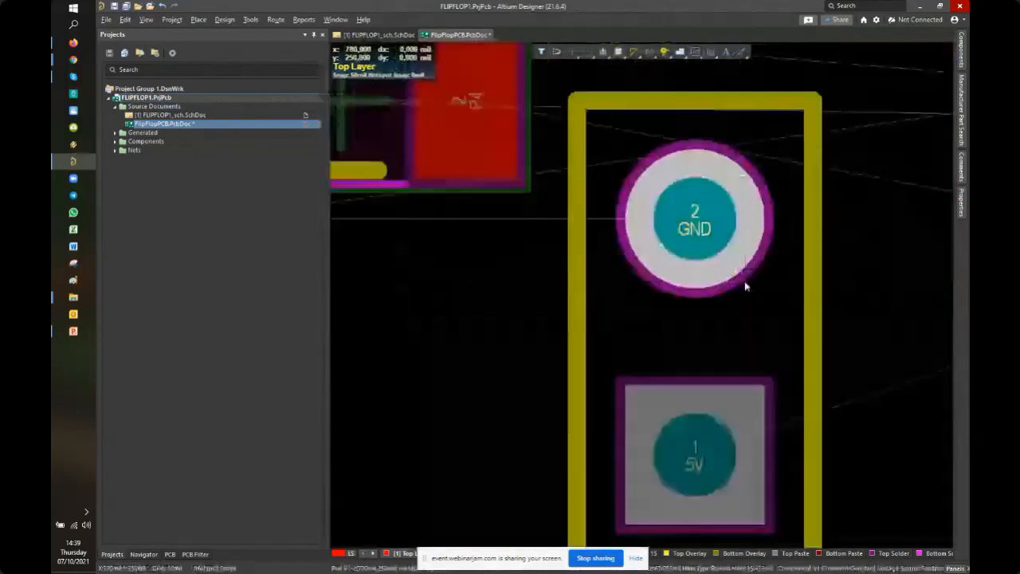
pyautogui.keyDown('ctrl'); pyautogui.scroll(-2, 678, 283); pyautogui.keyUp('ctrl')
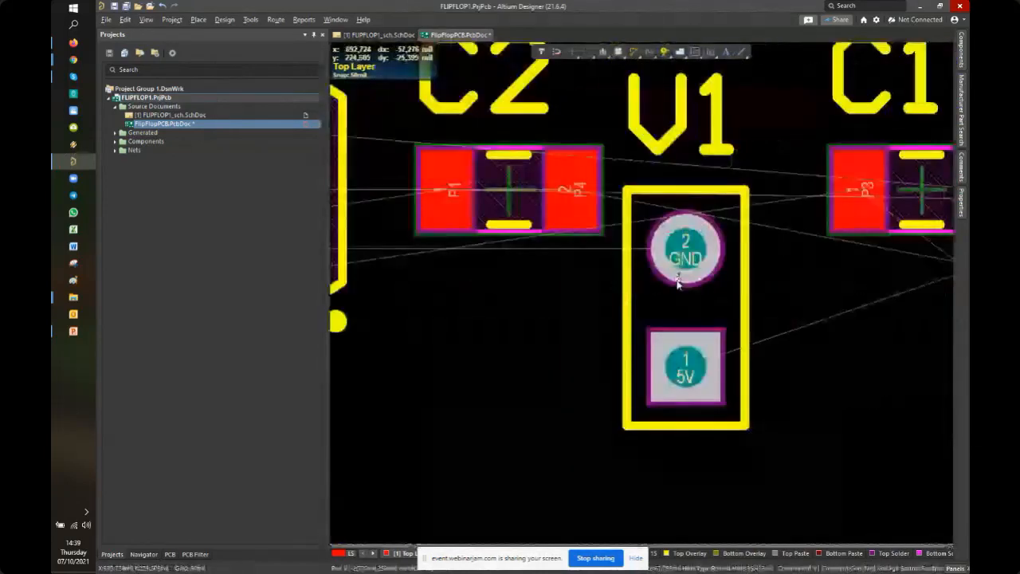
pyautogui.keyDown('ctrl'); pyautogui.scroll(-2, 677, 283); pyautogui.keyUp('ctrl')
pyautogui.keyDown('ctrl'); pyautogui.scroll(-1, 695, 306); pyautogui.keyUp('ctrl')
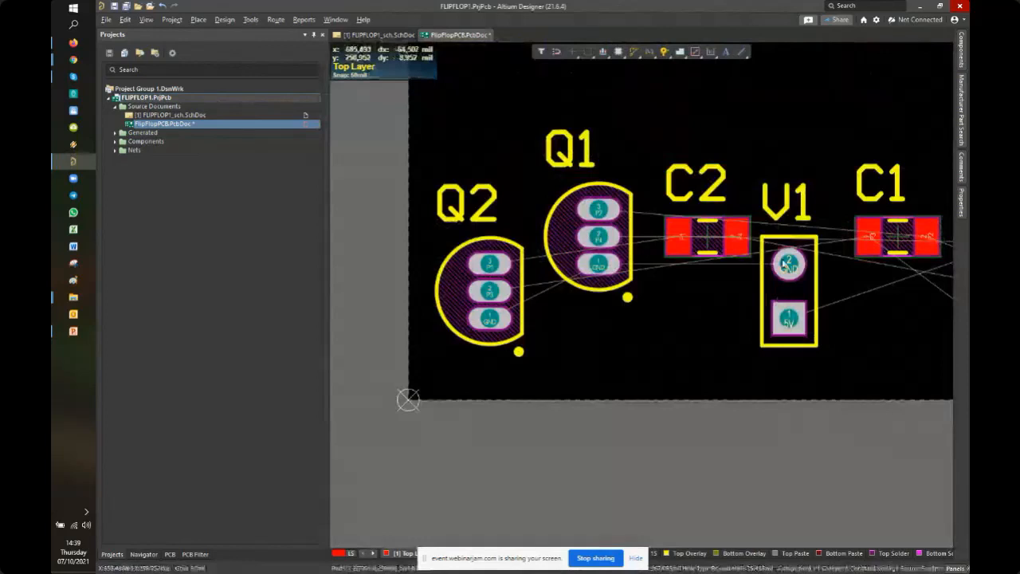
pyautogui.keyDown('ctrl'); pyautogui.scroll(-1, 692, 278); pyautogui.keyUp('ctrl')
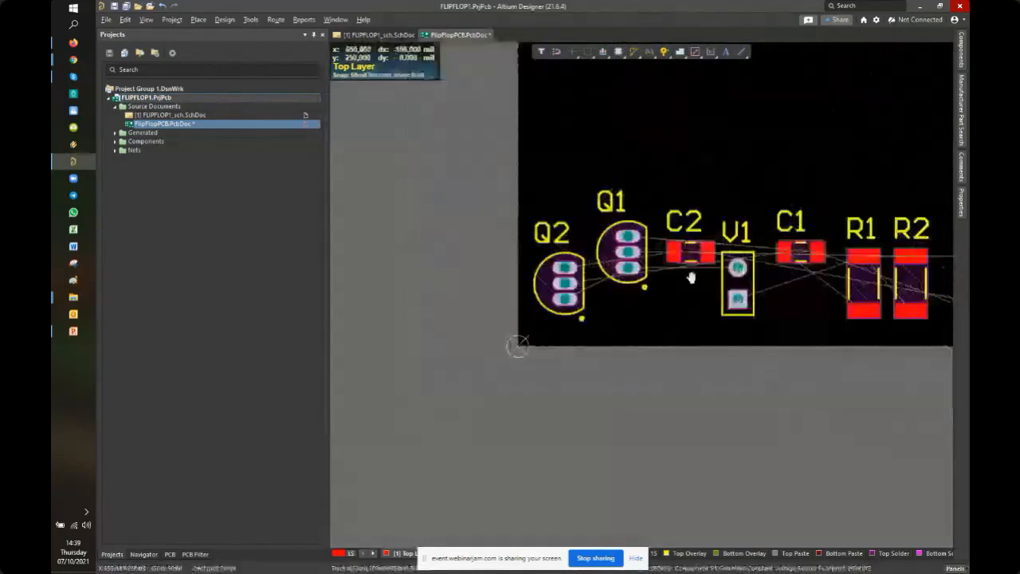
# Highlight the GND net from V1 to trace its connections to Q1 and Q2, and clear the highlighting
pyautogui.moveTo(692, 277); pyautogui.dragTo(625, 280, button='right')
pyautogui.keyDown('ctrl'); pyautogui.scroll(1, 691, 300); pyautogui.keyUp('ctrl')
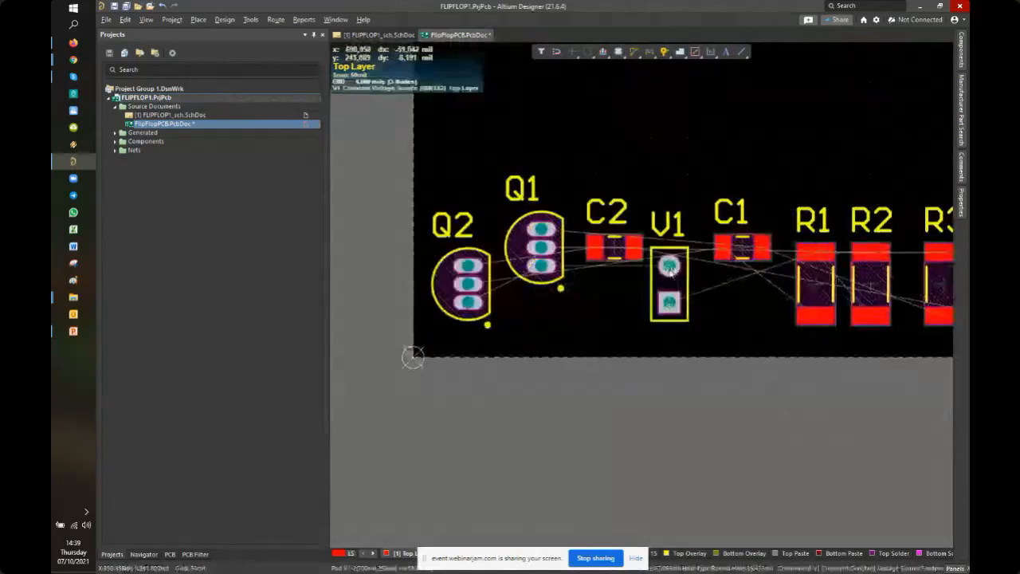
pyautogui.keyDown('ctrl'); pyautogui.scroll(2, 665, 277); pyautogui.keyUp('ctrl')
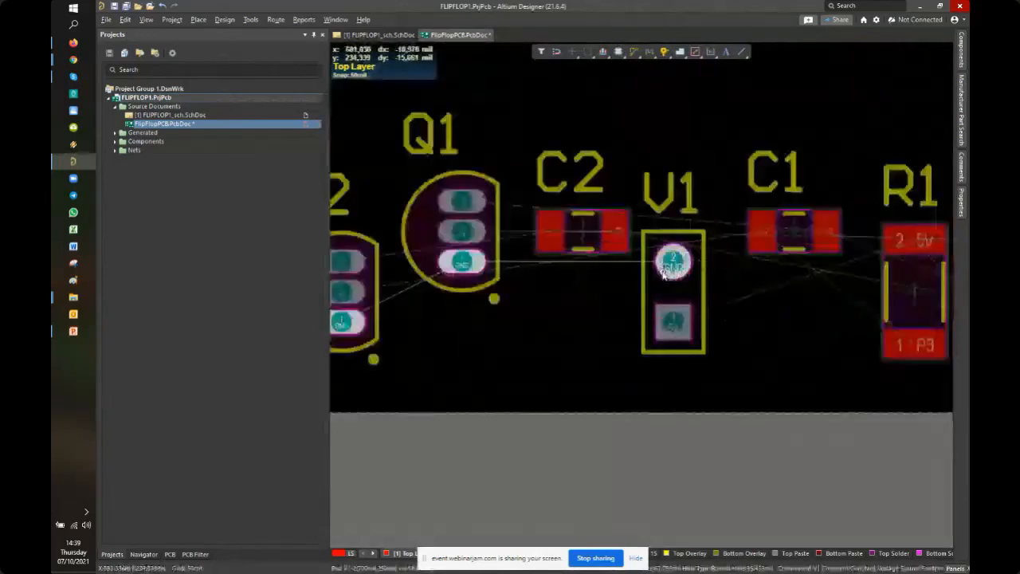
pyautogui.moveTo(665, 275); pyautogui.dragTo(834, 301, button='right')
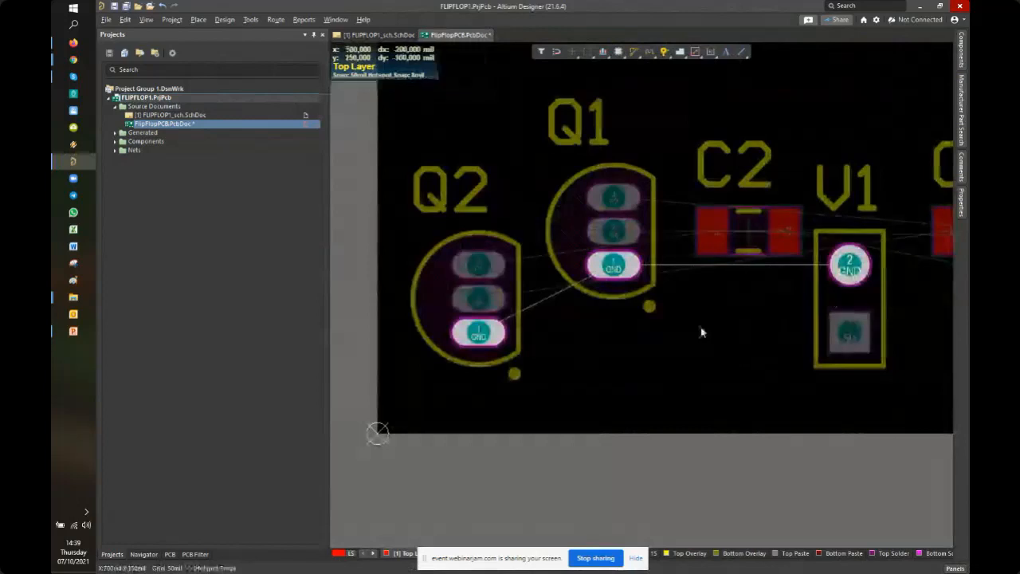
pyautogui.keyDown('ctrl'); pyautogui.scroll(-4, 705, 315); pyautogui.keyUp('ctrl')
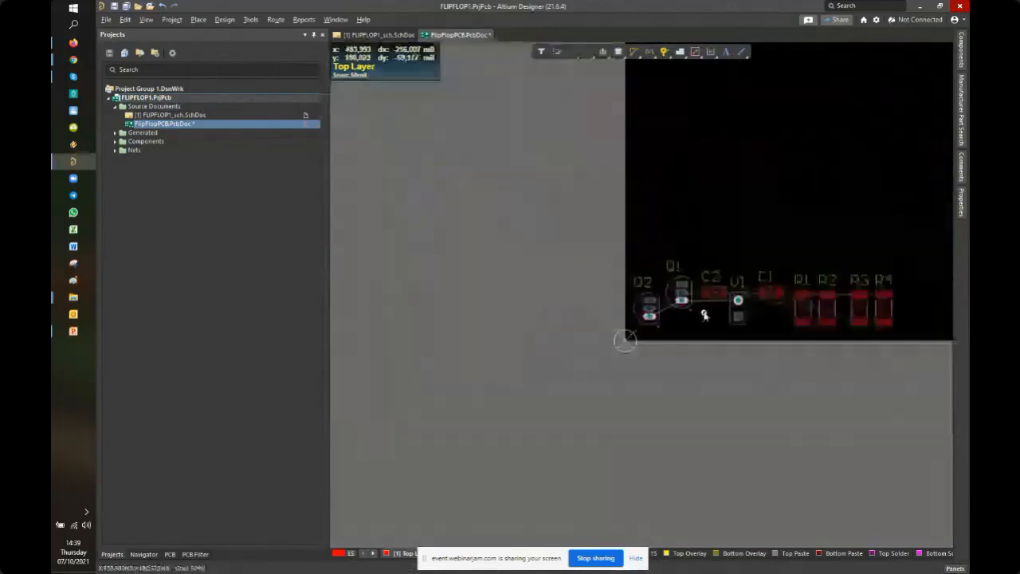
pyautogui.keyDown('ctrl'); pyautogui.scroll(2, 704, 315); pyautogui.keyUp('ctrl')
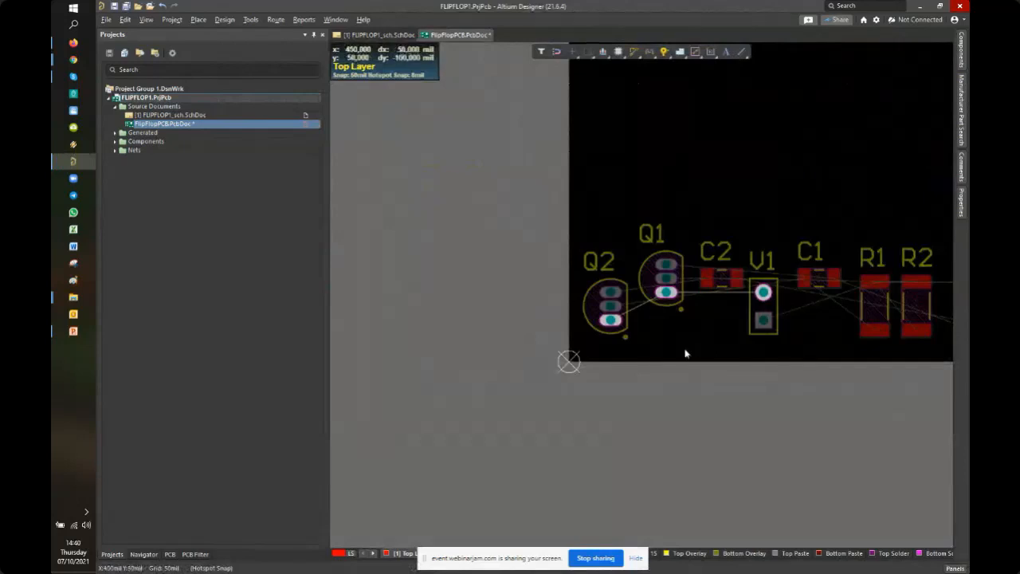
pyautogui.hotkey('shift', 'c')
# Move transistor Q1 up above V1 and place Q2 level with it on its left side
pyautogui.keyDown('ctrl'); pyautogui.scroll(-2, 685, 353); pyautogui.keyUp('ctrl')
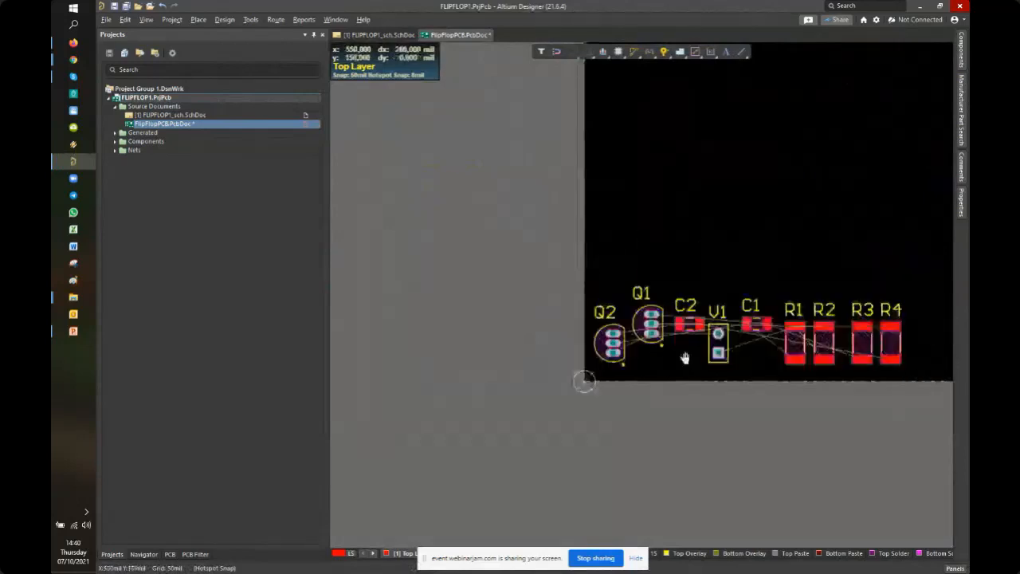
pyautogui.keyDown('ctrl'); pyautogui.scroll(3, 686, 357); pyautogui.keyUp('ctrl')
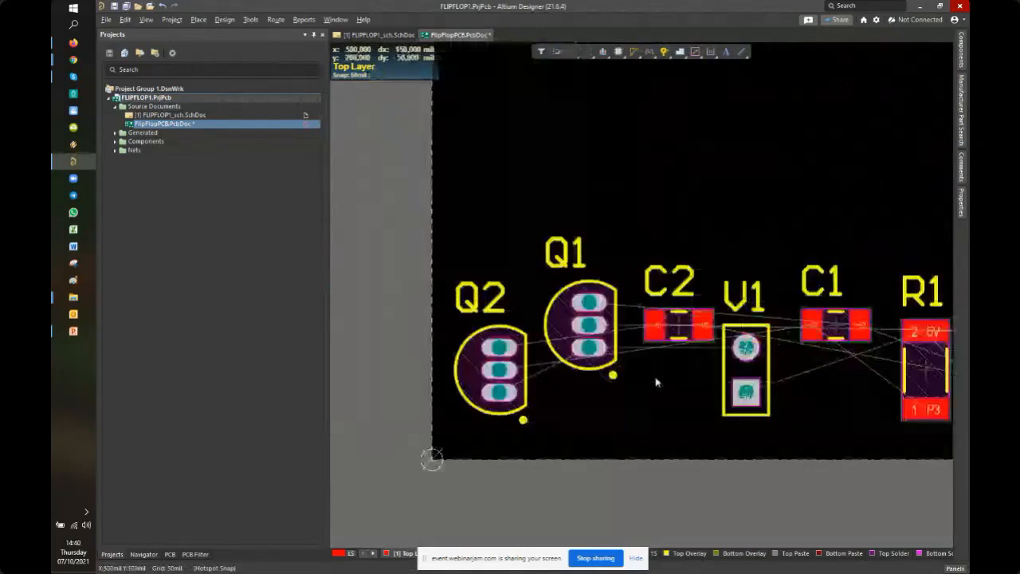
pyautogui.keyDown('ctrl'); pyautogui.scroll(-2, 571, 356); pyautogui.keyUp('ctrl')
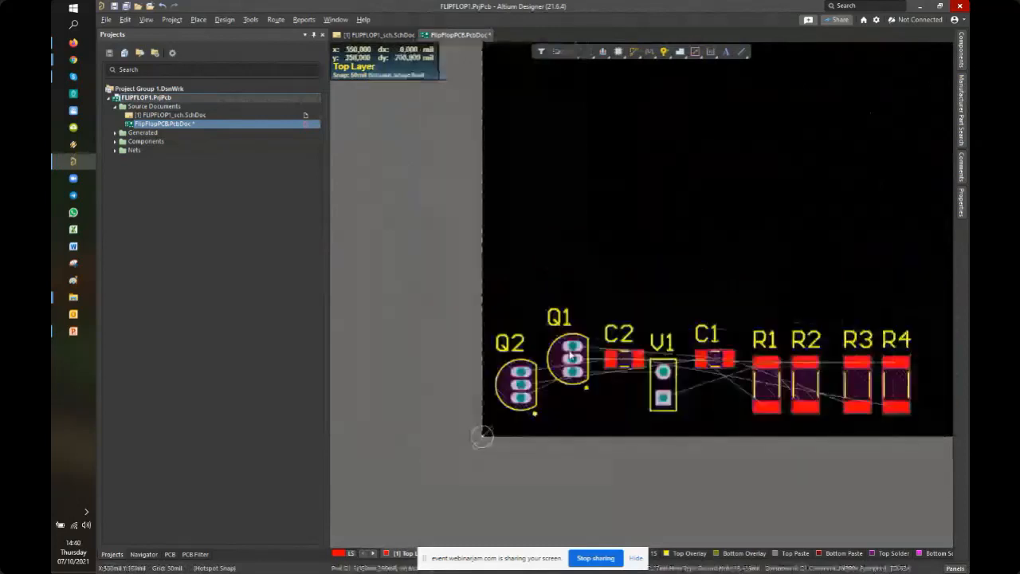
pyautogui.moveTo(571, 357); pyautogui.dragTo(650, 242)
pyautogui.moveTo(522, 385); pyautogui.dragTo(607, 228)
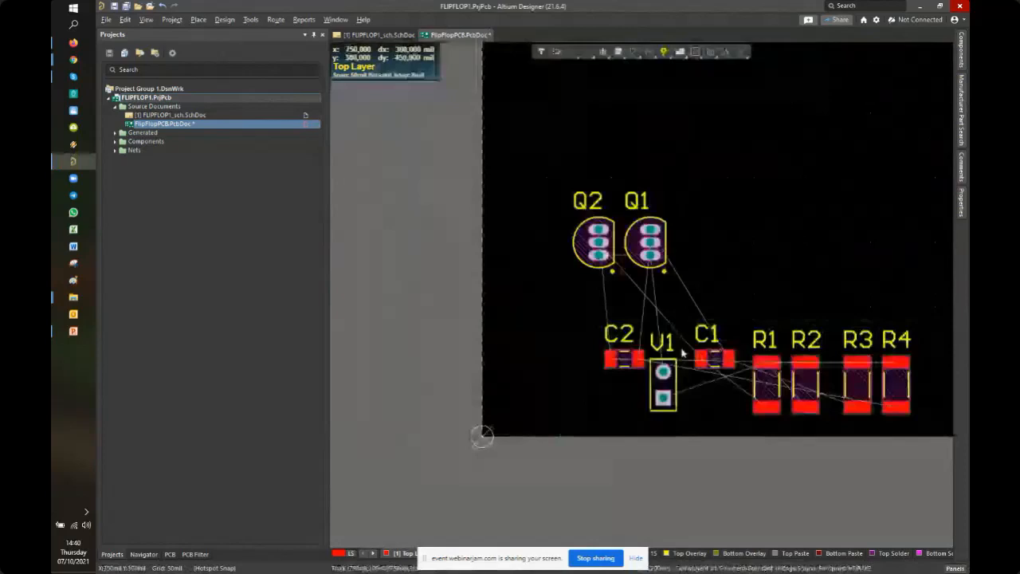
# Place V1 horizontally near the board's lower-left corner and stack transistors Q2 and Q1 in a column above it
pyautogui.moveTo(663, 396); pyautogui.dragTo(561, 399)
pyautogui.press('space')
pyautogui.moveTo(603, 255); pyautogui.dragTo(553, 335)
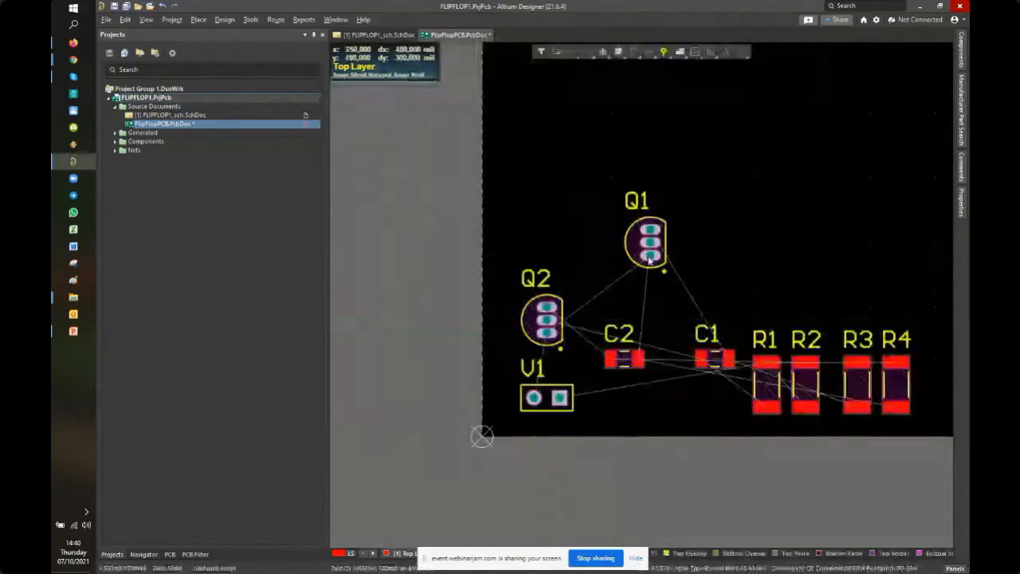
pyautogui.moveTo(650, 259); pyautogui.dragTo(544, 246)
# Set the snap grid to 20 mil and nudge Q1, Q2 and V1 so their GND pads line up vertically
pyautogui.keyDown('ctrl'); pyautogui.scroll(1, 568, 277); pyautogui.keyUp('ctrl')
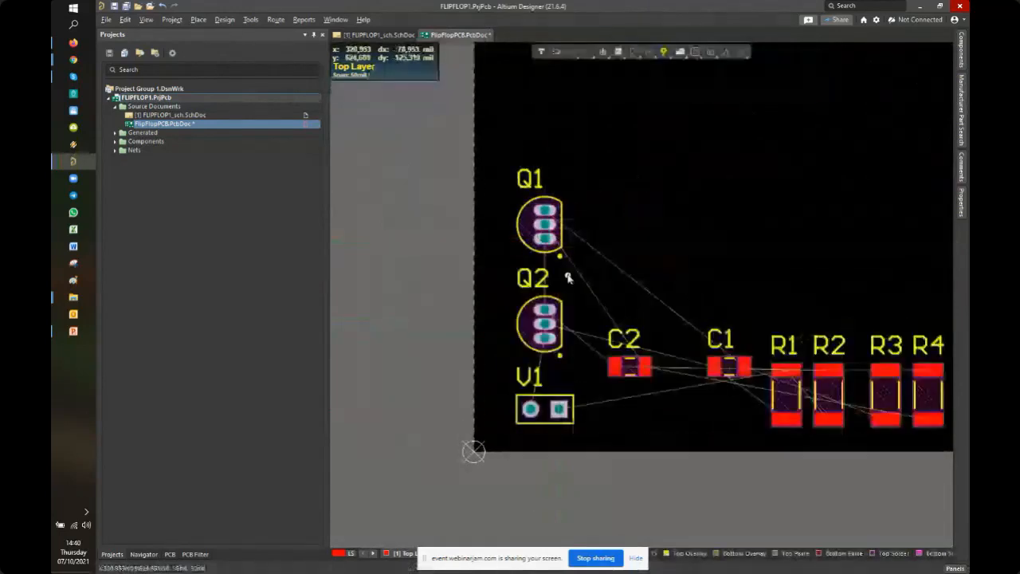
pyautogui.keyDown('ctrl'); pyautogui.scroll(3, 568, 277); pyautogui.keyUp('ctrl')
pyautogui.press('g')
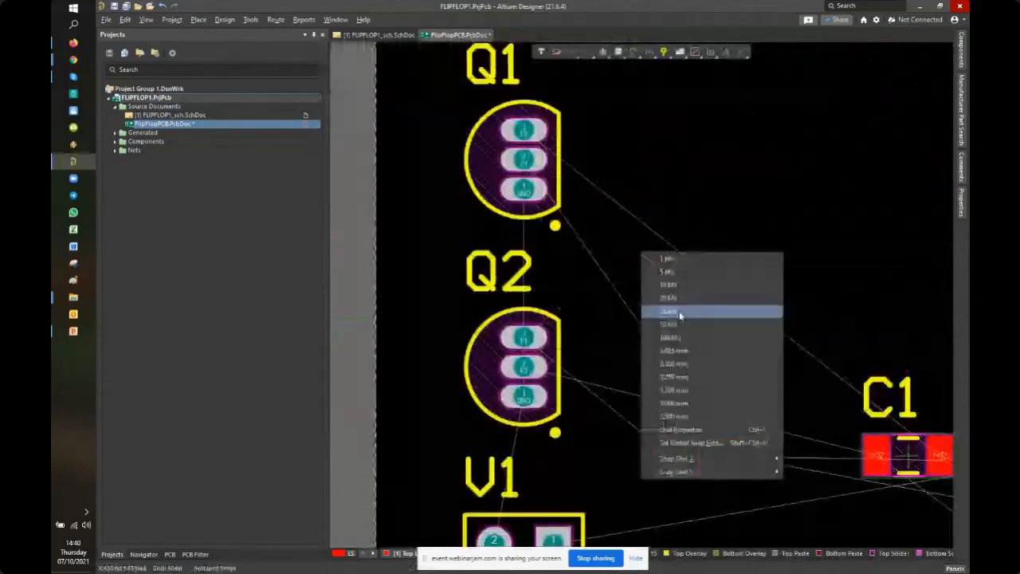
pyautogui.click(682, 300)
pyautogui.moveTo(524, 192); pyautogui.dragTo(519, 200)
pyautogui.moveTo(544, 391); pyautogui.dragTo(519, 386)
pyautogui.moveTo(549, 396); pyautogui.dragTo(554, 300, button='right')
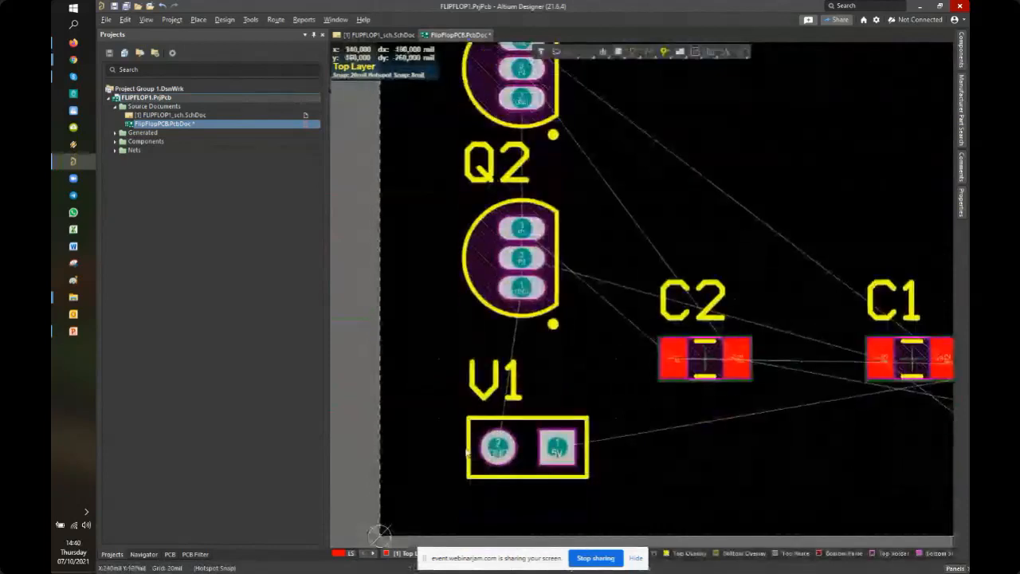
pyautogui.moveTo(500, 447); pyautogui.dragTo(522, 440)
# Move capacitor C2 up to the right of Q1 and rotate it to a vertical orientation
pyautogui.keyDown('ctrl'); pyautogui.scroll(-3, 541, 392); pyautogui.keyUp('ctrl')
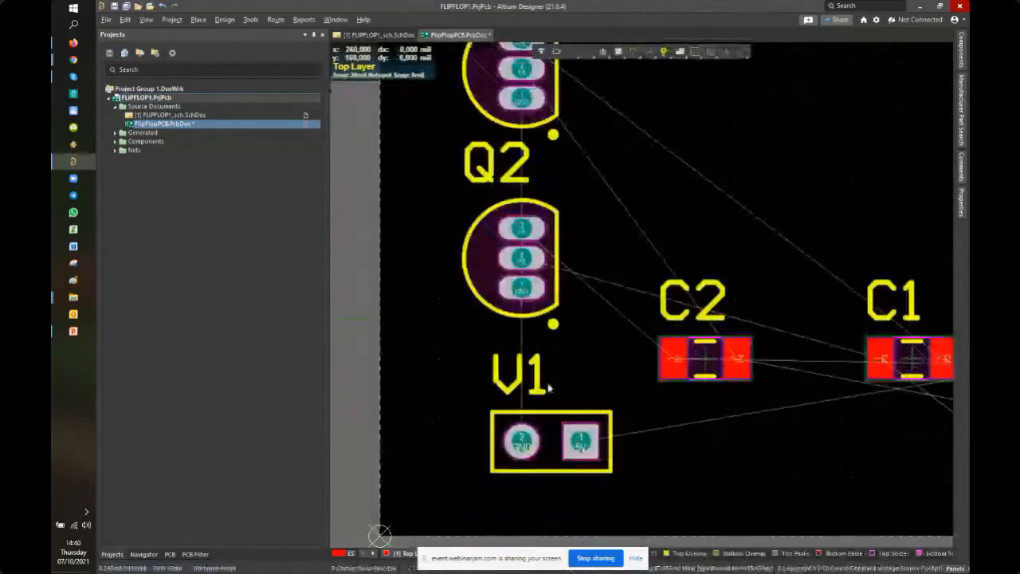
pyautogui.keyDown('ctrl'); pyautogui.scroll(2, 587, 361); pyautogui.keyUp('ctrl')
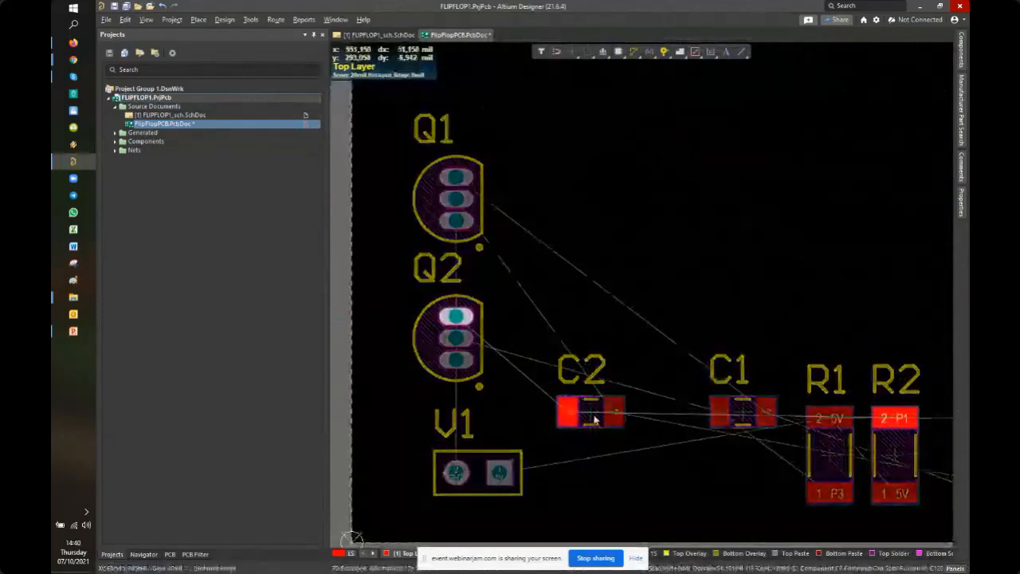
pyautogui.moveTo(604, 420); pyautogui.dragTo(596, 210)
pyautogui.press('space')
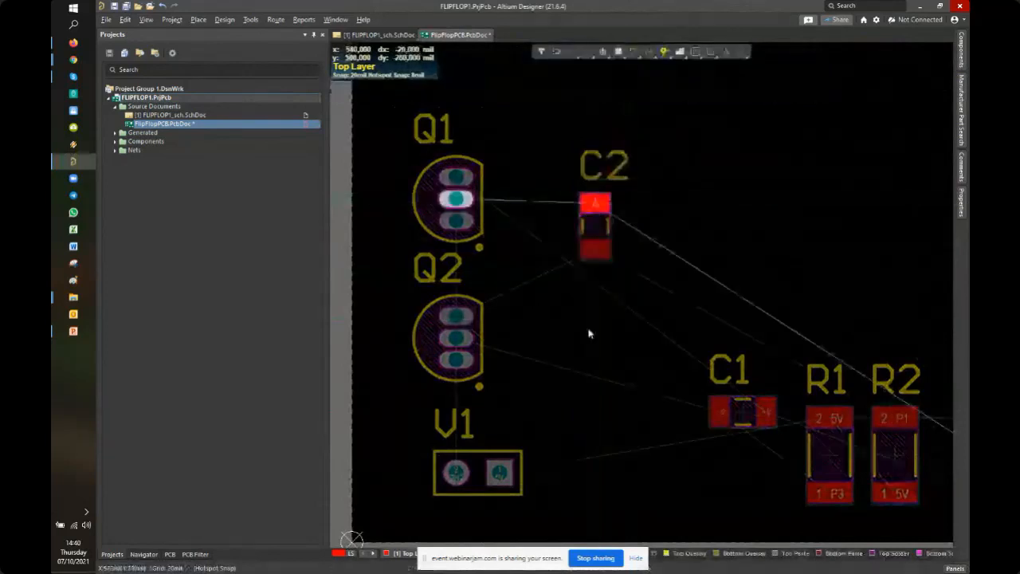
# Rotate capacitor C1 upright and place it directly below C2, beside transistor Q2
pyautogui.moveTo(741, 426); pyautogui.dragTo(597, 340)
pyautogui.press('space')
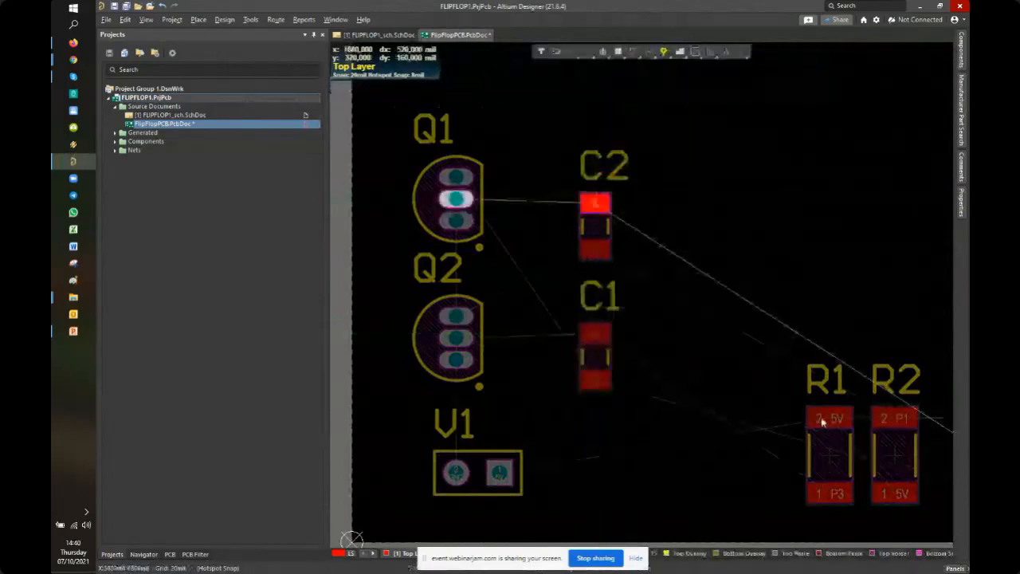
# Rotate resistors R1, R2, R3 and R4 to horizontal and stack them in a column to the right of the capacitors
pyautogui.moveTo(780, 424); pyautogui.dragTo(595, 397, button='right')
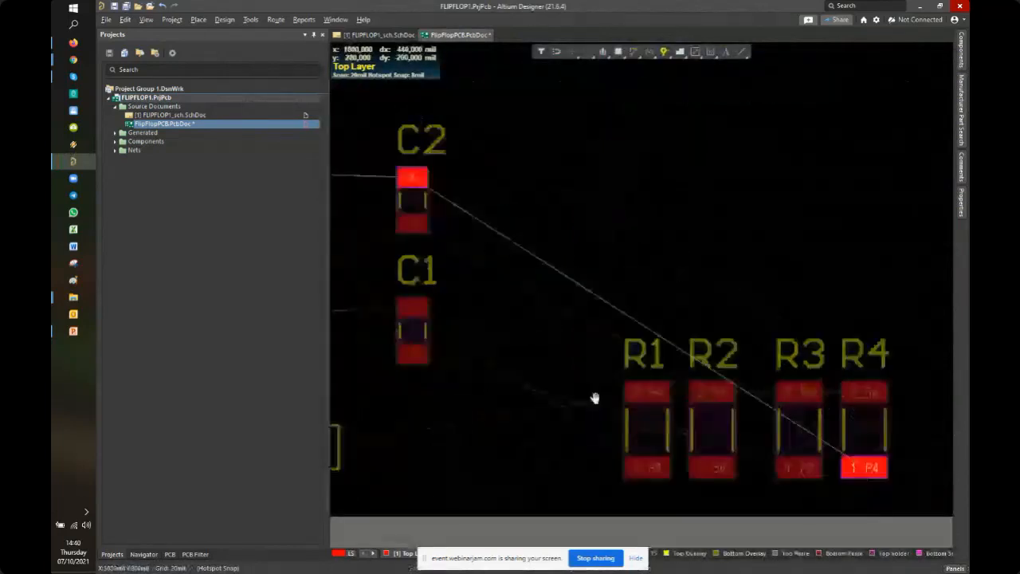
pyautogui.keyDown('ctrl'); pyautogui.scroll(-2, 558, 403); pyautogui.keyUp('ctrl')
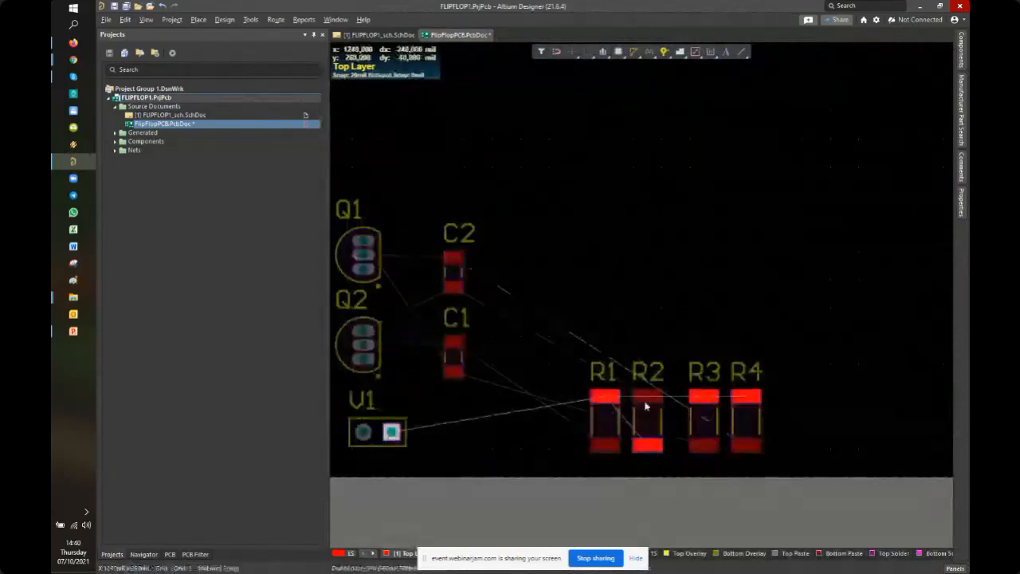
pyautogui.moveTo(605, 397); pyautogui.dragTo(518, 255)
pyautogui.press('space')
pyautogui.moveTo(646, 404); pyautogui.dragTo(515, 318)
pyautogui.moveTo(703, 439); pyautogui.dragTo(522, 381)
pyautogui.press('space')
pyautogui.moveTo(737, 426); pyautogui.dragTo(510, 445)
pyautogui.press('space')
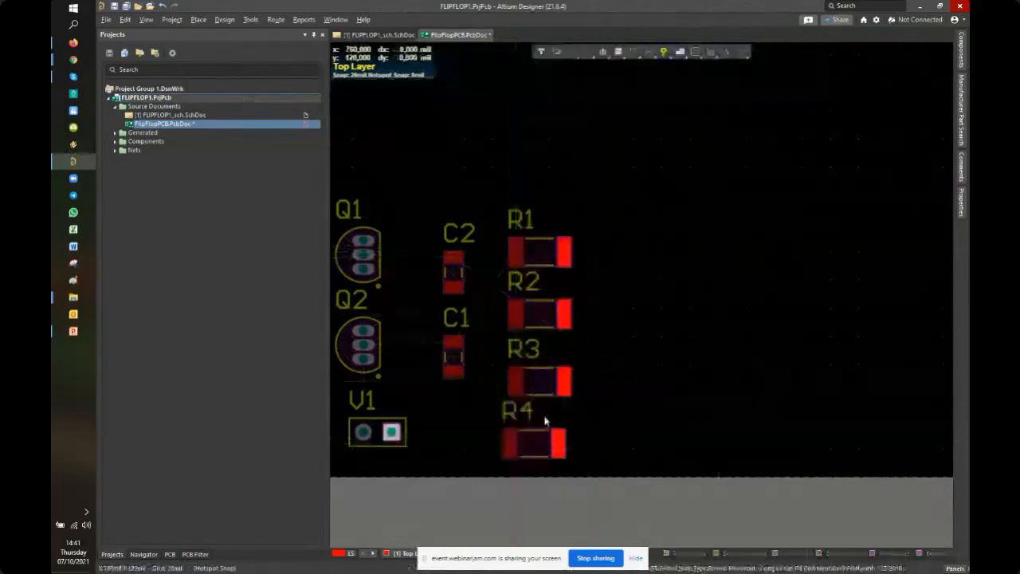
# Adjust the positions of R1 to R4 so the resistors form an aligned, evenly spaced column
pyautogui.moveTo(579, 395); pyautogui.dragTo(659, 367, button='right')
pyautogui.keyDown('ctrl'); pyautogui.scroll(1, 658, 367); pyautogui.keyUp('ctrl')
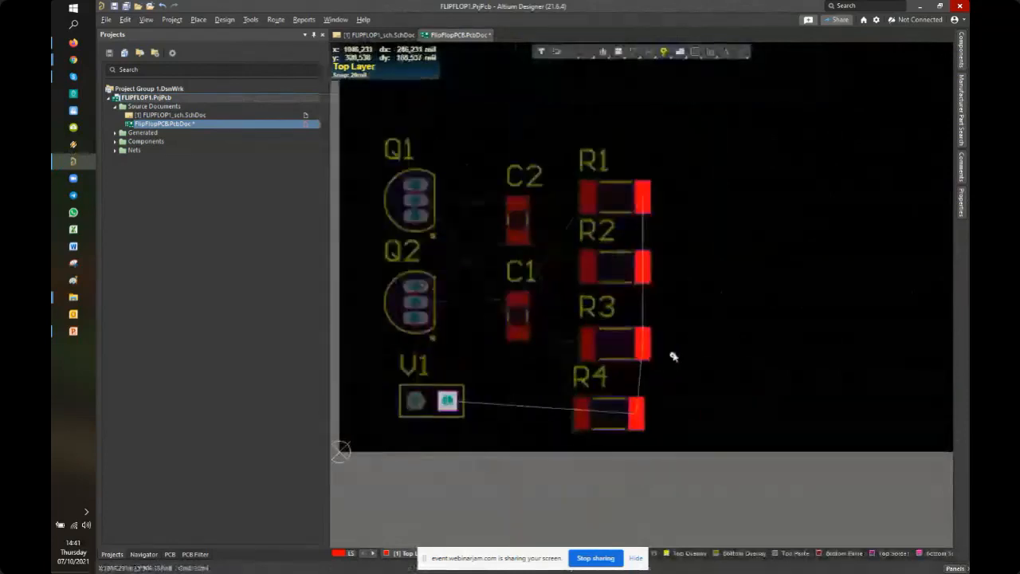
pyautogui.keyDown('ctrl'); pyautogui.scroll(1, 586, 220); pyautogui.keyUp('ctrl')
pyautogui.moveTo(586, 220); pyautogui.dragTo(587, 204)
pyautogui.moveTo(588, 315); pyautogui.dragTo(588, 299)
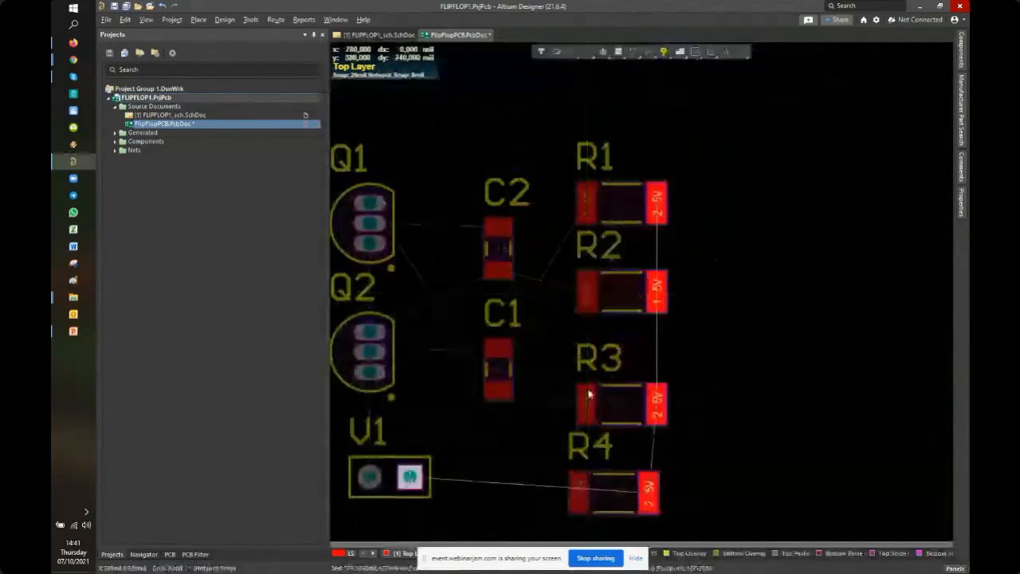
pyautogui.moveTo(589, 409); pyautogui.dragTo(590, 386)
pyautogui.moveTo(581, 494); pyautogui.dragTo(589, 469)
pyautogui.moveTo(788, 431); pyautogui.dragTo(828, 411, button='right')
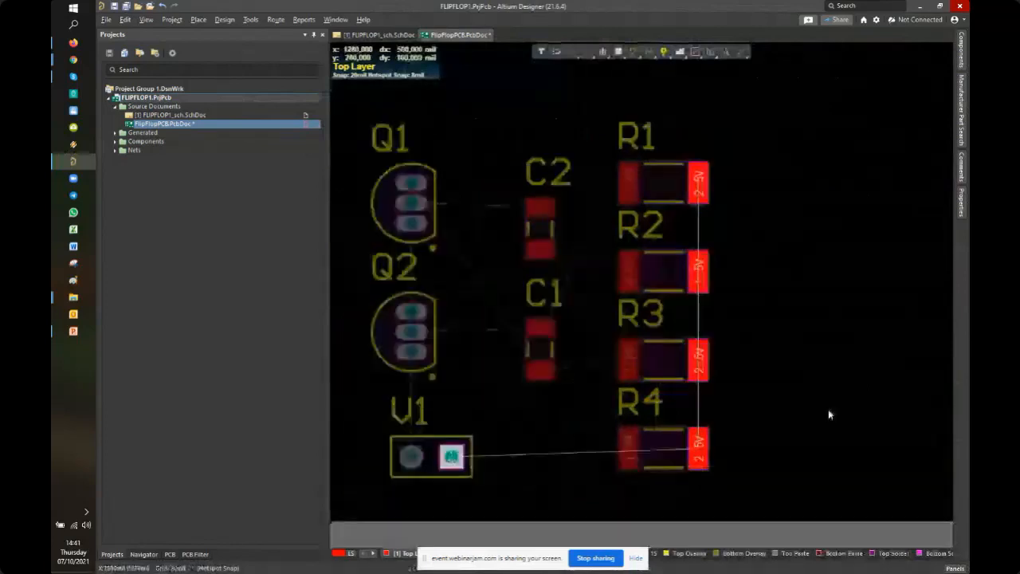
# Move C1, C2 and resistors R1 to R4 together as a group closer to transistors Q1 and Q2
pyautogui.keyDown('ctrl'); pyautogui.scroll(-2, 590, 392); pyautogui.keyUp('ctrl')
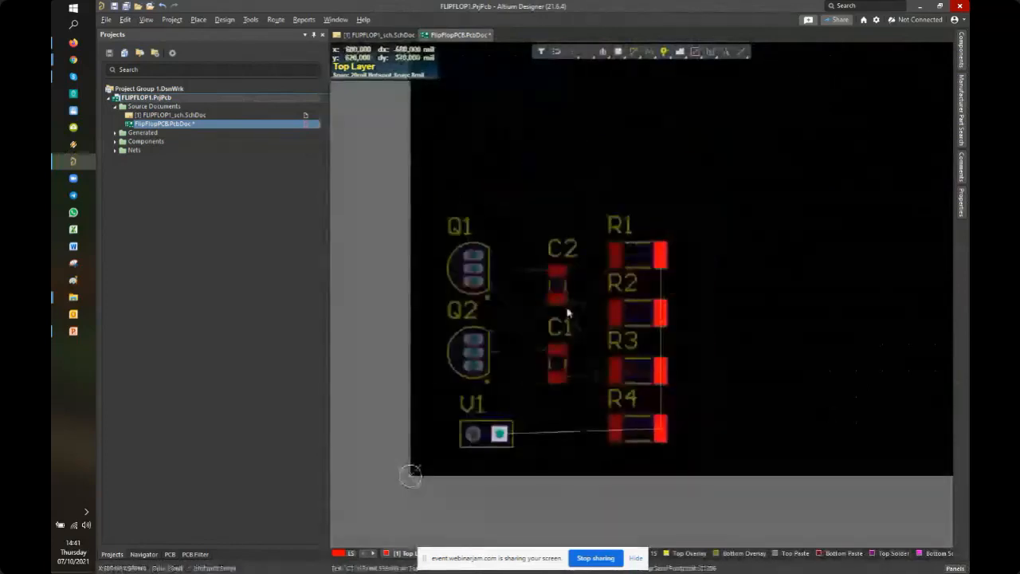
pyautogui.moveTo(530, 192); pyautogui.dragTo(689, 467)
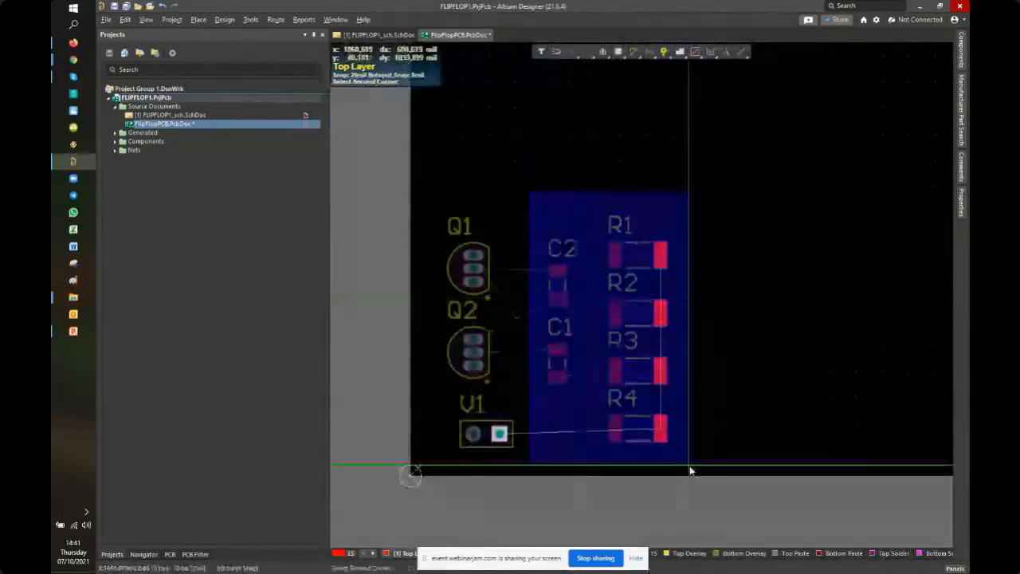
pyautogui.click(690, 468)
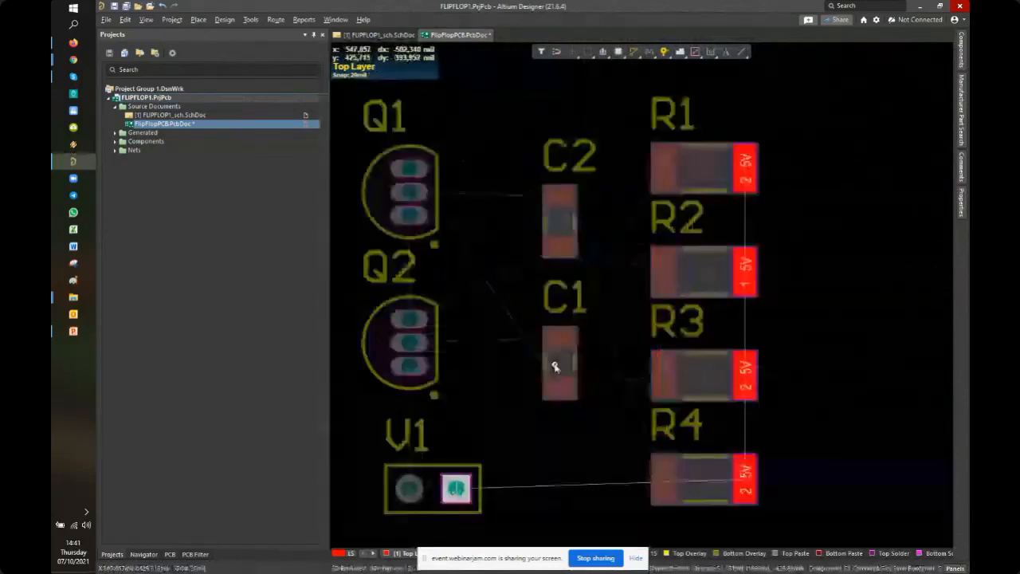
pyautogui.moveTo(555, 366); pyautogui.dragTo(524, 339)
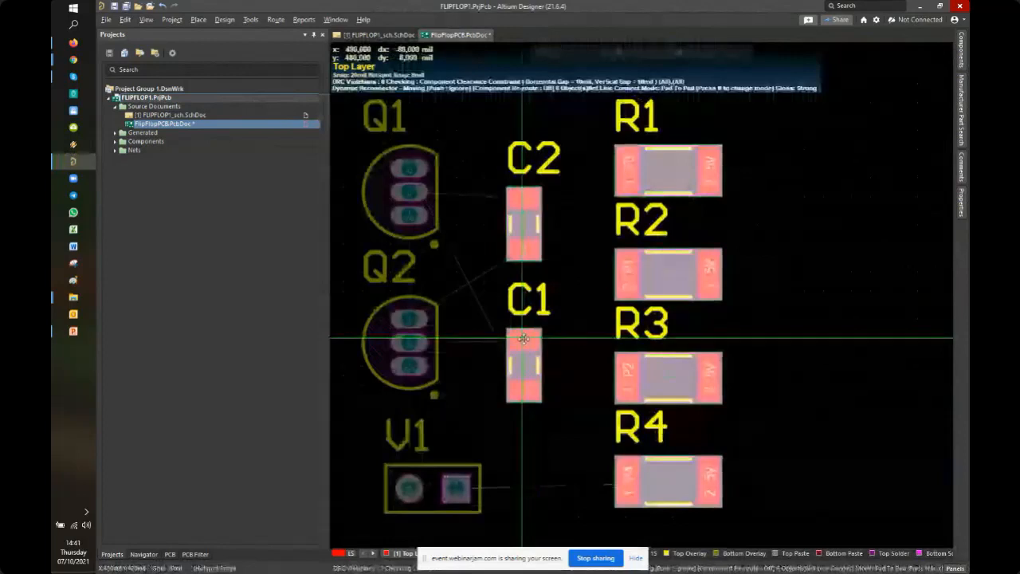
pyautogui.moveTo(524, 338); pyautogui.dragTo(523, 339)
pyautogui.click(857, 356)
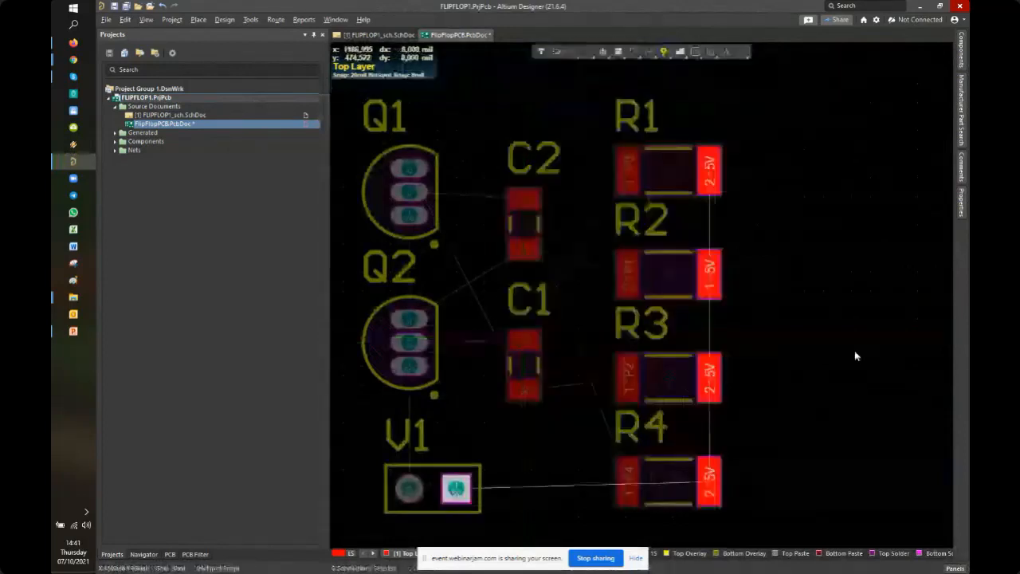
# Save the PCB document with the rearranged component placement
pyautogui.keyDown('ctrl'); pyautogui.scroll(-4, 774, 368); pyautogui.keyUp('ctrl')
pyautogui.keyDown('ctrl'); pyautogui.scroll(2, 773, 368); pyautogui.keyUp('ctrl')
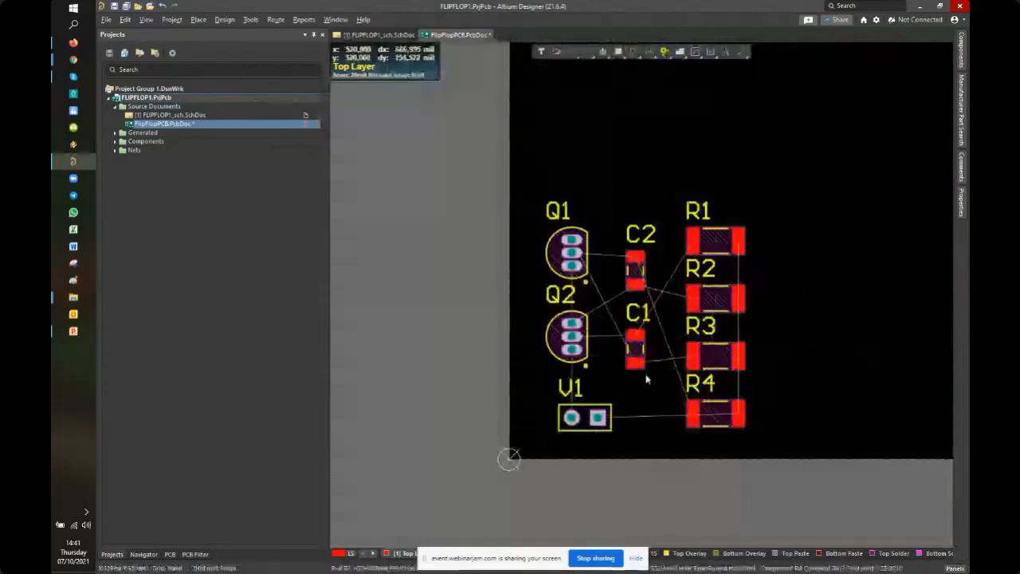
pyautogui.keyDown('ctrl'); pyautogui.scroll(1, 753, 287); pyautogui.keyUp('ctrl')
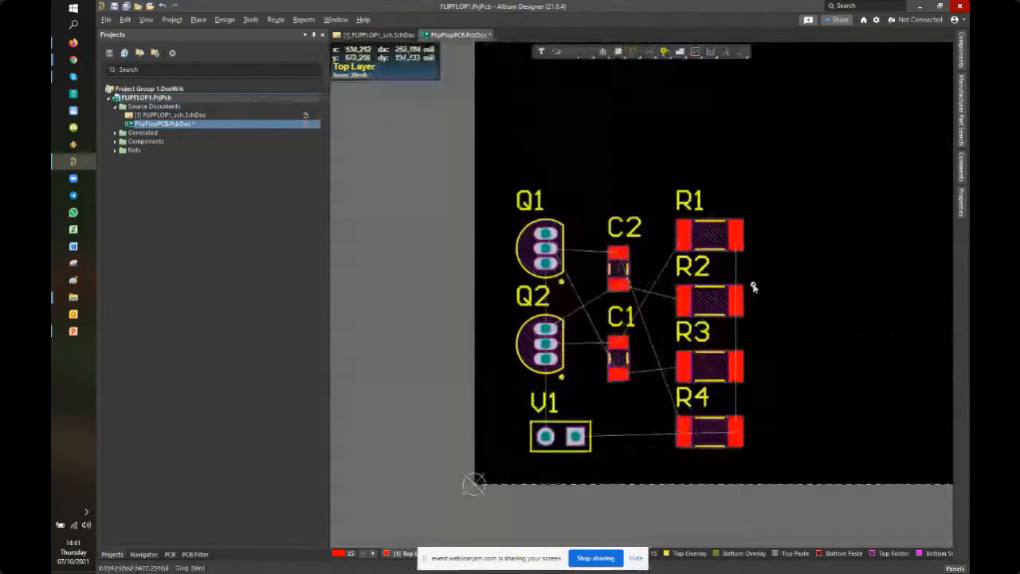
pyautogui.keyDown('ctrl'); pyautogui.scroll(1, 765, 319); pyautogui.keyUp('ctrl')
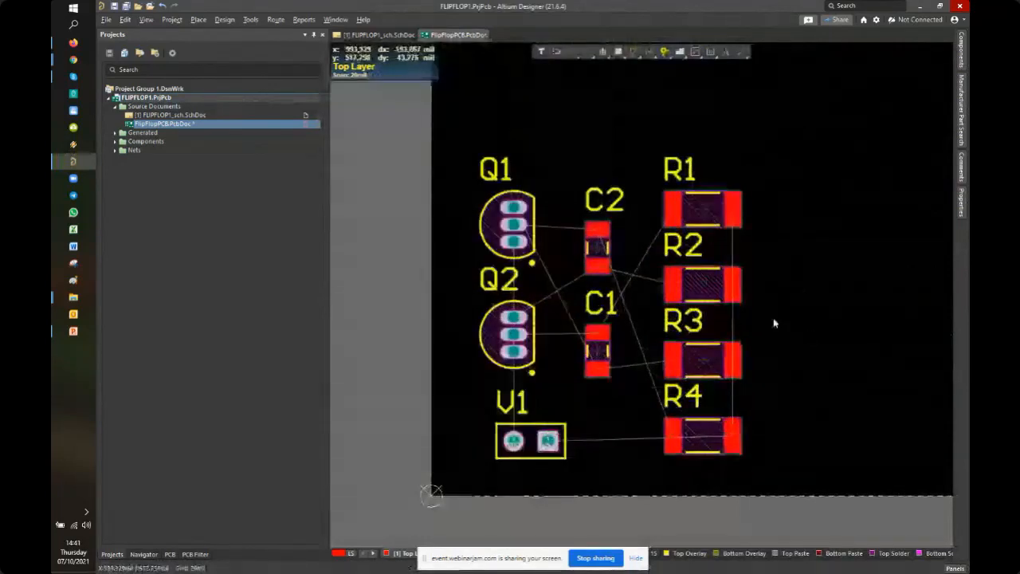
pyautogui.keyDown('ctrl'); pyautogui.scroll(2, 774, 320); pyautogui.keyUp('ctrl')
pyautogui.moveTo(774, 320); pyautogui.dragTo(816, 284, button='right')
pyautogui.keyDown('ctrl'); pyautogui.scroll(-1, 659, 296); pyautogui.keyUp('ctrl')
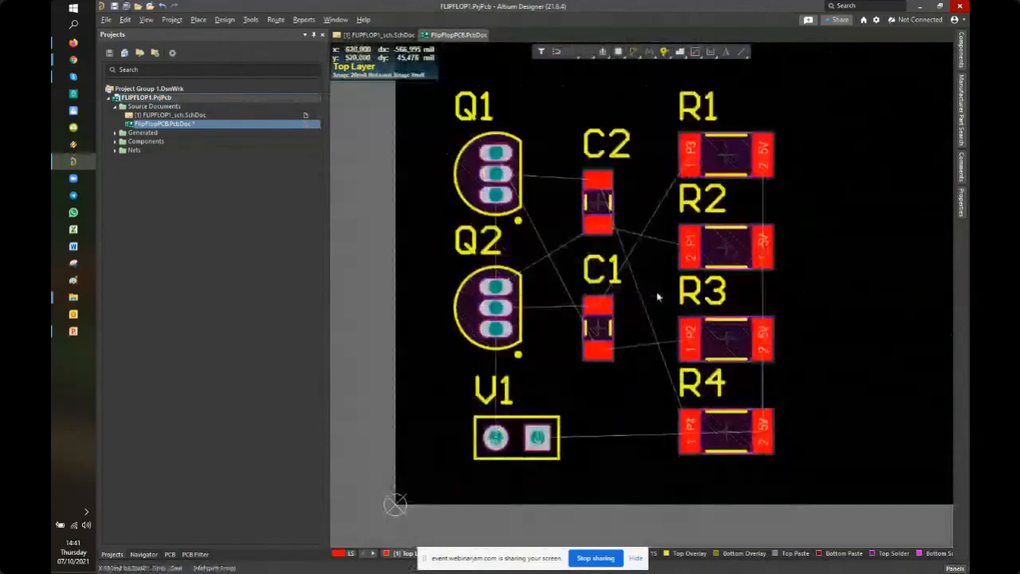
pyautogui.keyDown('ctrl'); pyautogui.scroll(-1, 614, 351); pyautogui.keyUp('ctrl')
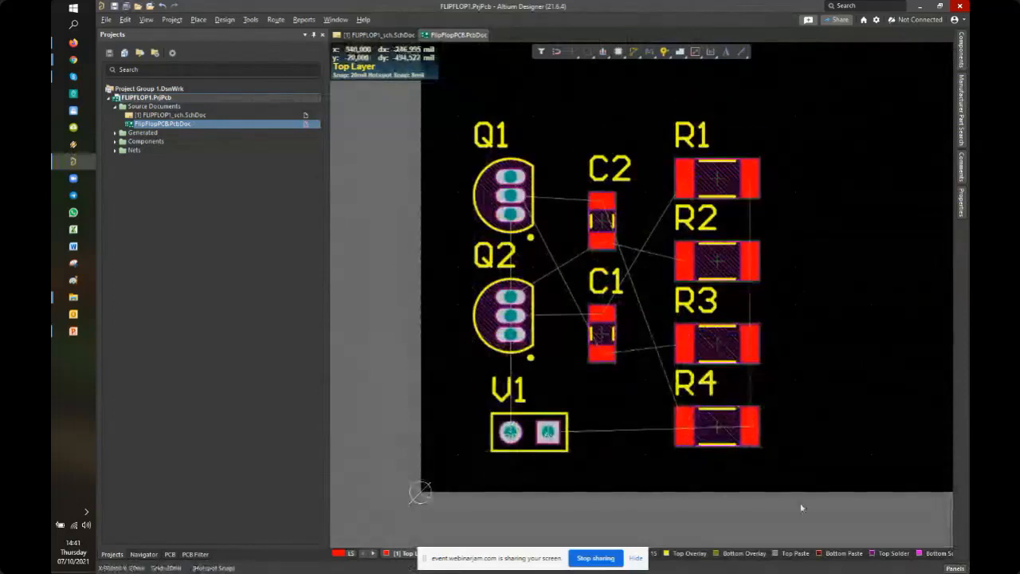
pyautogui.keyDown('ctrl'); pyautogui.scroll(-5, 881, 205); pyautogui.keyUp('ctrl')
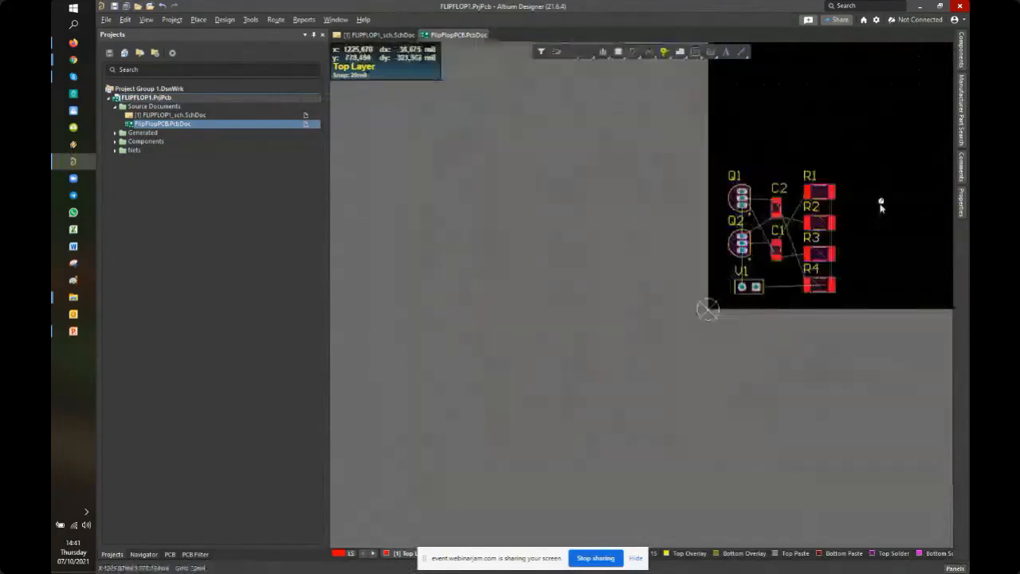
pyautogui.keyDown('ctrl'); pyautogui.scroll(-6, 526, 451); pyautogui.keyUp('ctrl')
pyautogui.moveTo(882, 205); pyautogui.dragTo(808, 260, button='right')
pyautogui.keyDown('ctrl'); pyautogui.scroll(3, 533, 435); pyautogui.keyUp('ctrl')
pyautogui.keyDown('ctrl'); pyautogui.scroll(4, 564, 381); pyautogui.keyUp('ctrl')
pyautogui.keyDown('ctrl'); pyautogui.scroll(1, 808, 260); pyautogui.keyUp('ctrl')
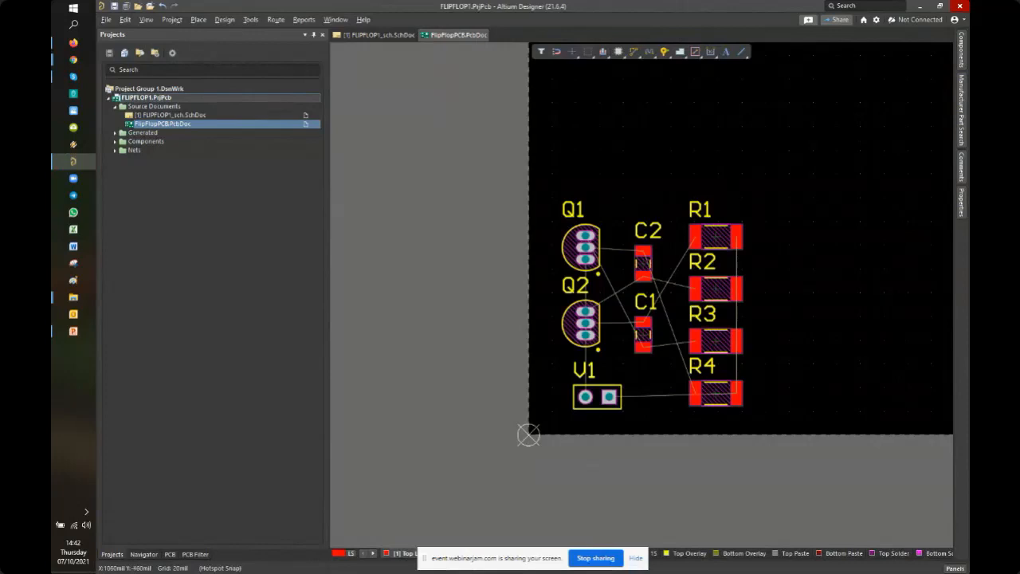
# Move the screen-sharing bar away from the layer list and make the Keep-Out Layer the active layer
pyautogui.moveTo(498, 558); pyautogui.dragTo(821, 530)
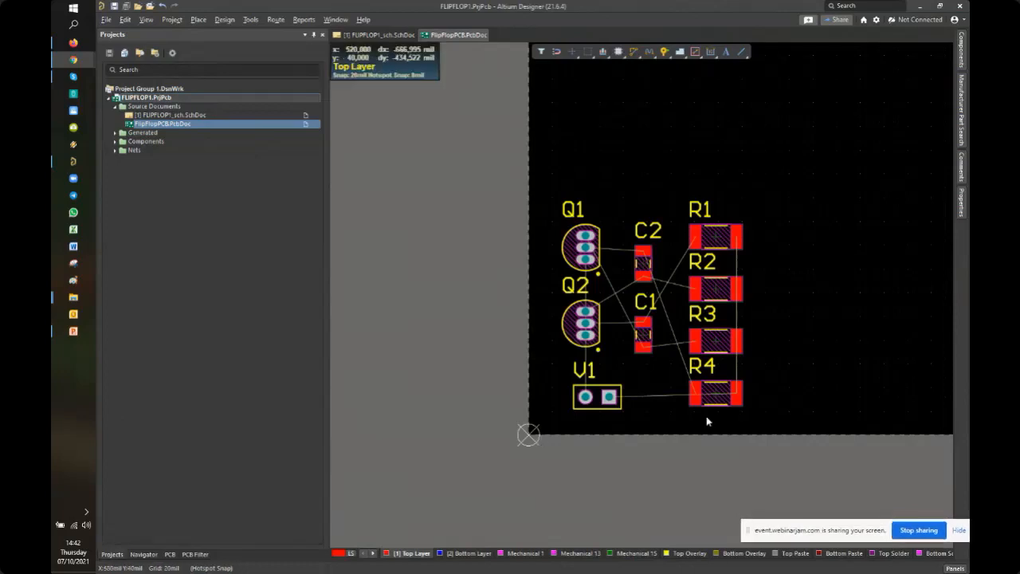
pyautogui.moveTo(706, 416); pyautogui.dragTo(679, 413, button='right')
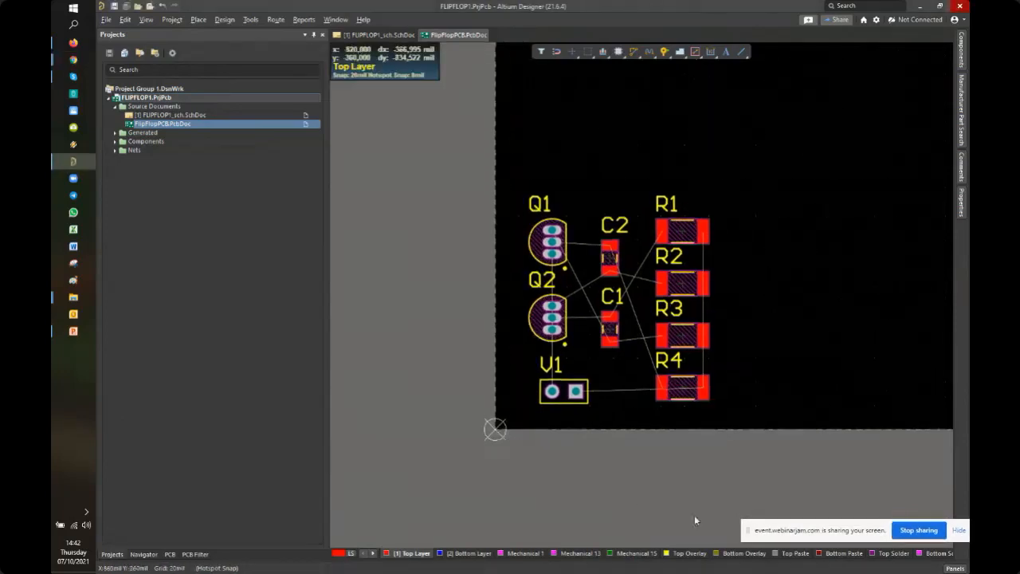
pyautogui.click(400, 555)
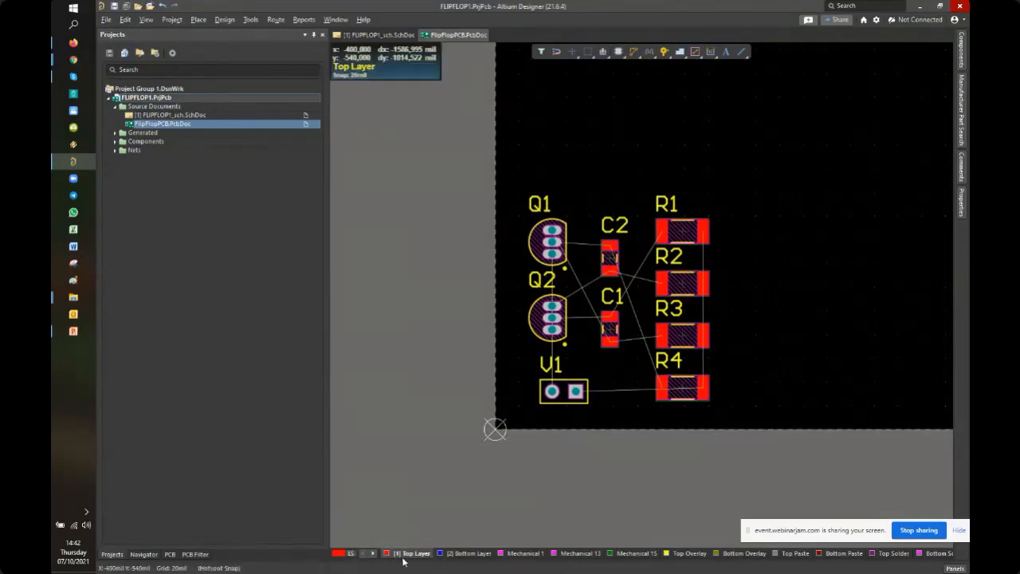
pyautogui.click(399, 555)
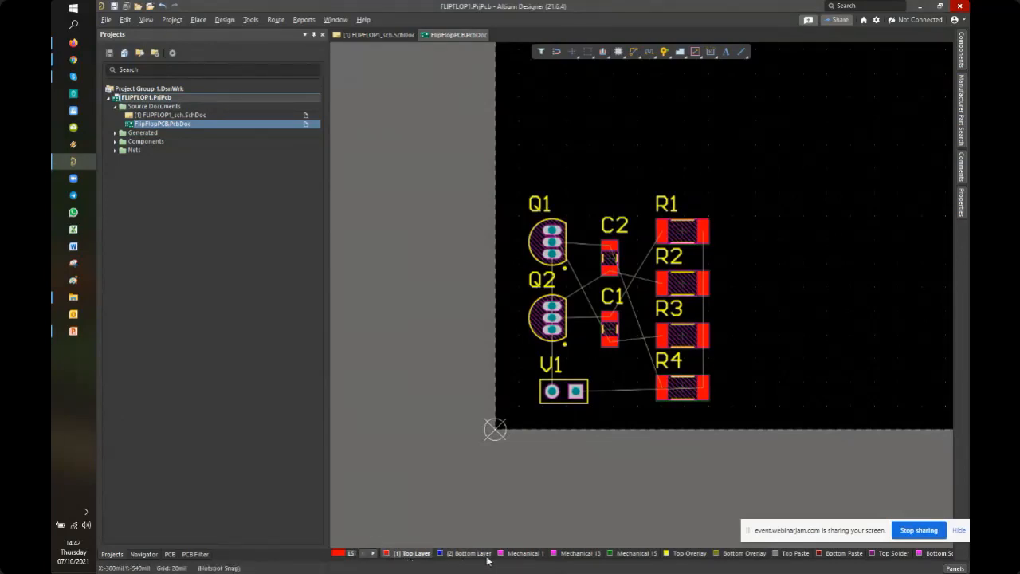
pyautogui.press('ctrl')
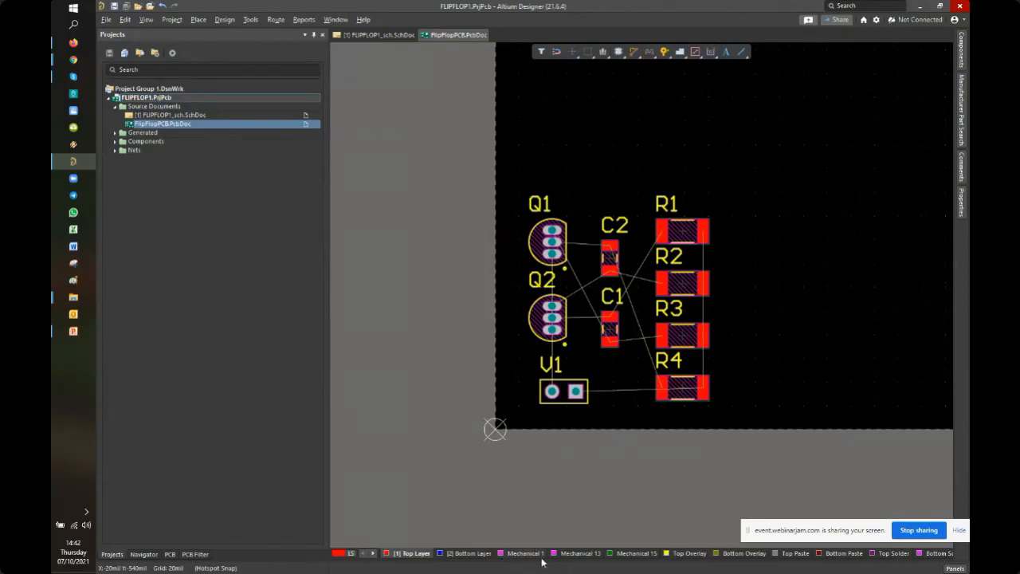
pyautogui.moveTo(516, 467); pyautogui.dragTo(483, 508, button='right')
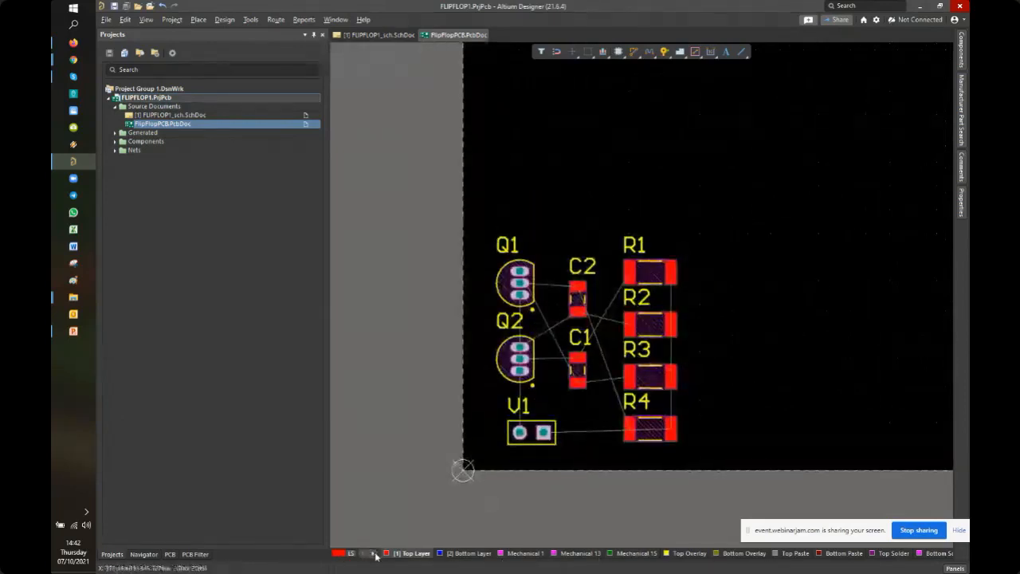
pyautogui.click(374, 553)
pyautogui.click(374, 553)
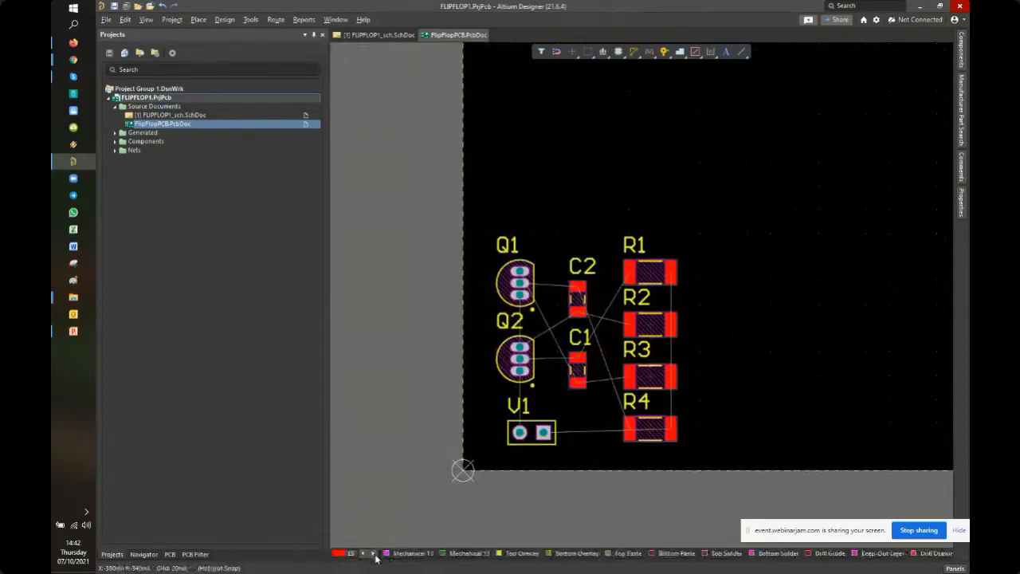
pyautogui.click(374, 553)
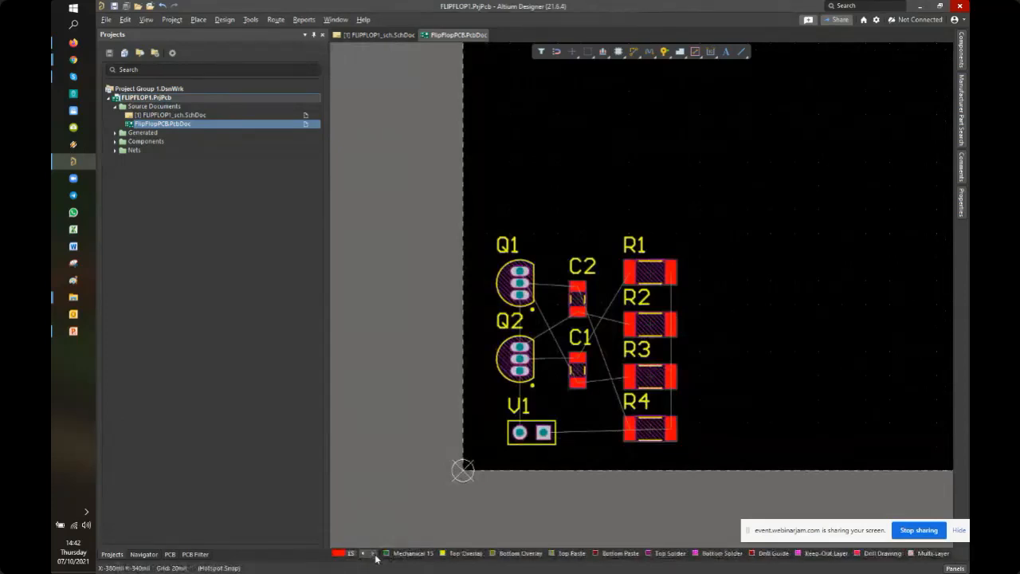
pyautogui.click(826, 553)
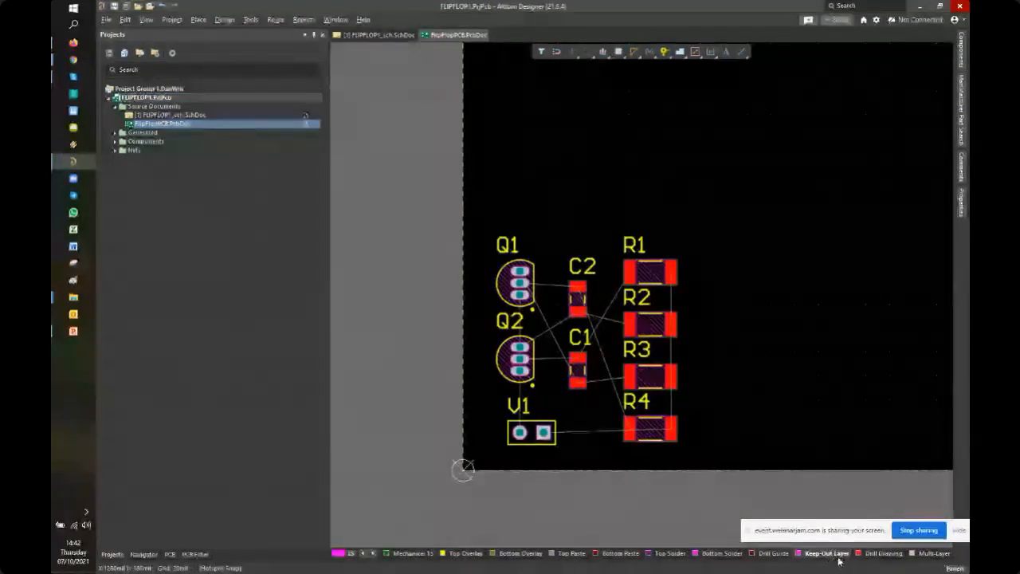
# Start the Line tool on the Keep-Out Layer and set the snap grid to 50 mil
pyautogui.keyDown('ctrl'); pyautogui.scroll(2, 601, 452); pyautogui.keyUp('ctrl')
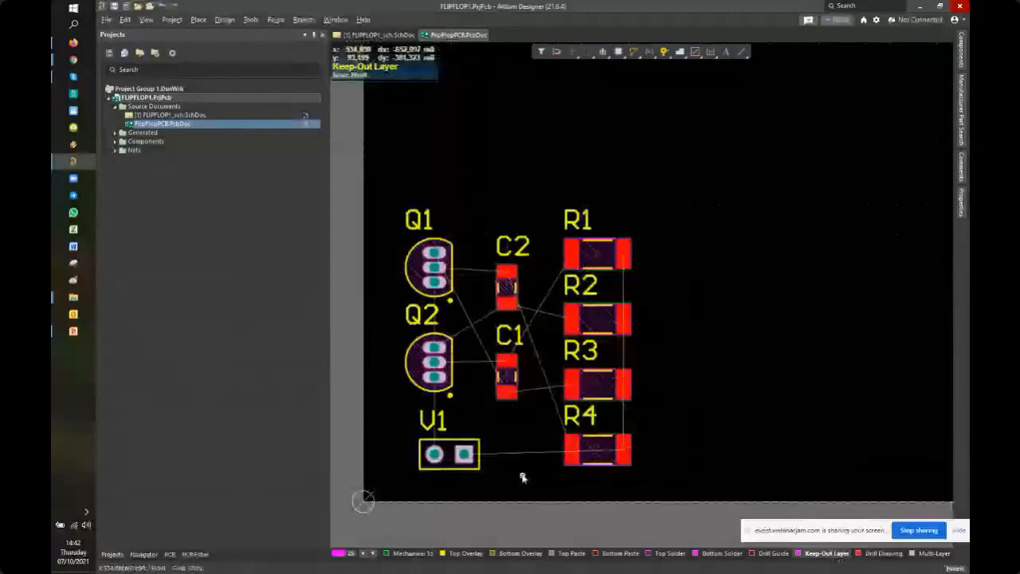
pyautogui.moveTo(523, 478); pyautogui.dragTo(552, 452, button='right')
pyautogui.keyDown('ctrl'); pyautogui.scroll(1, 552, 452); pyautogui.keyUp('ctrl')
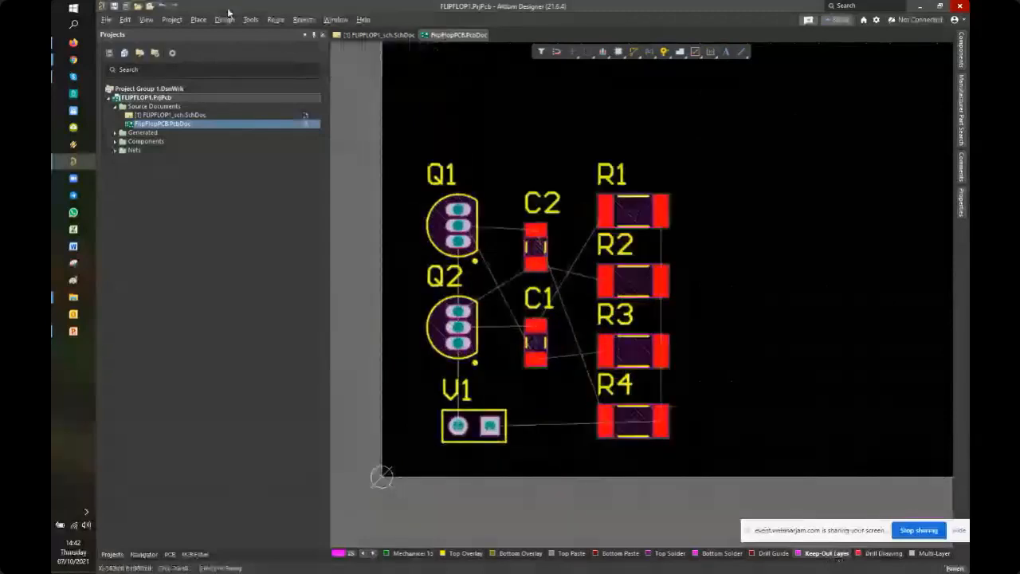
pyautogui.click(198, 20)
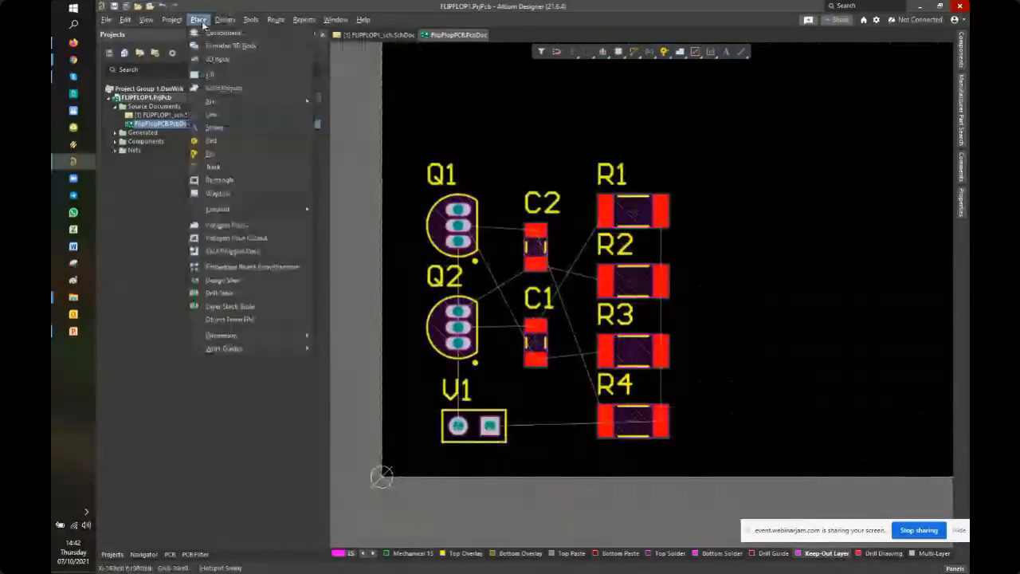
pyautogui.click(250, 117)
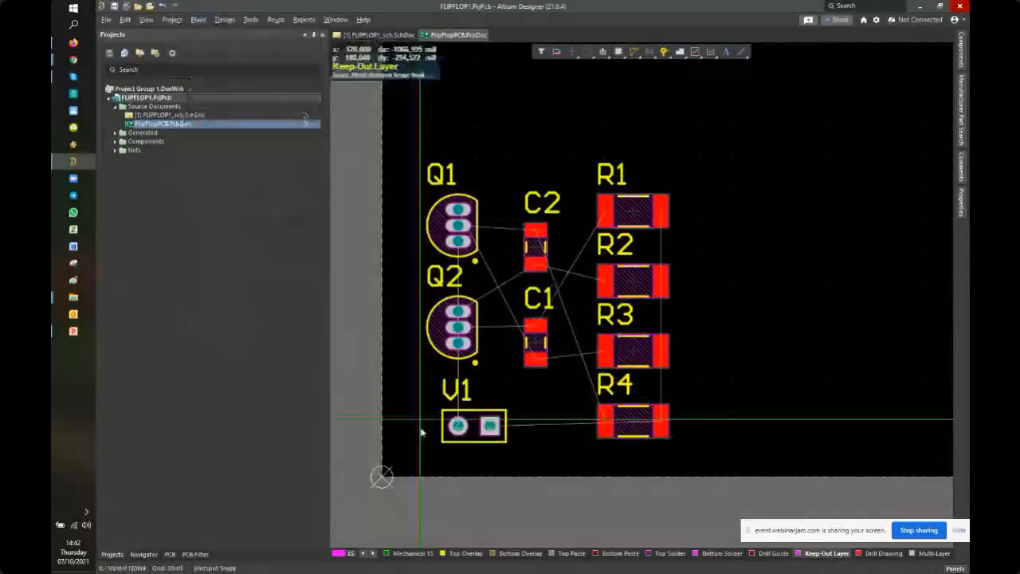
pyautogui.scroll(-3, 404, 372)
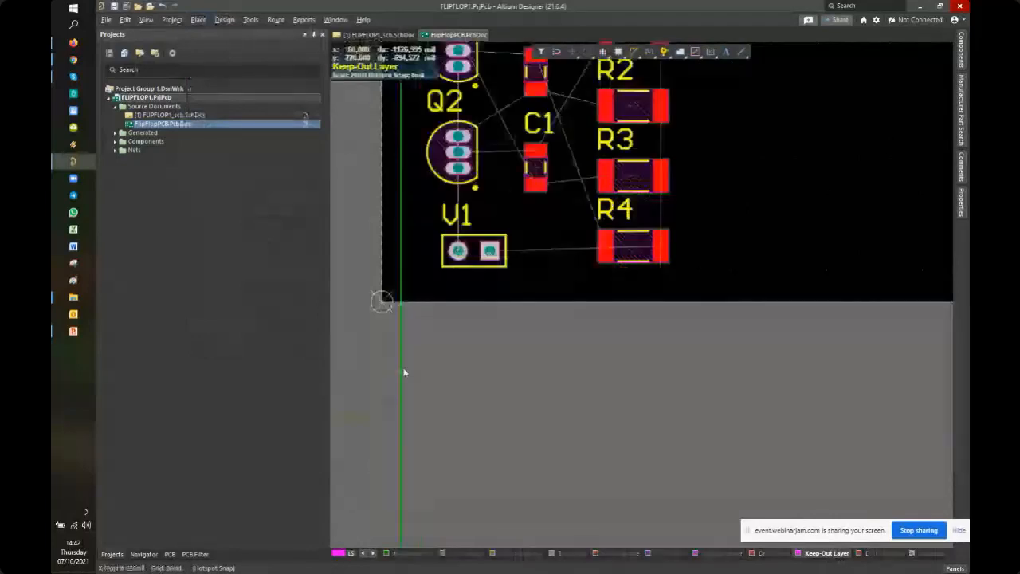
pyautogui.scroll(2, 404, 372)
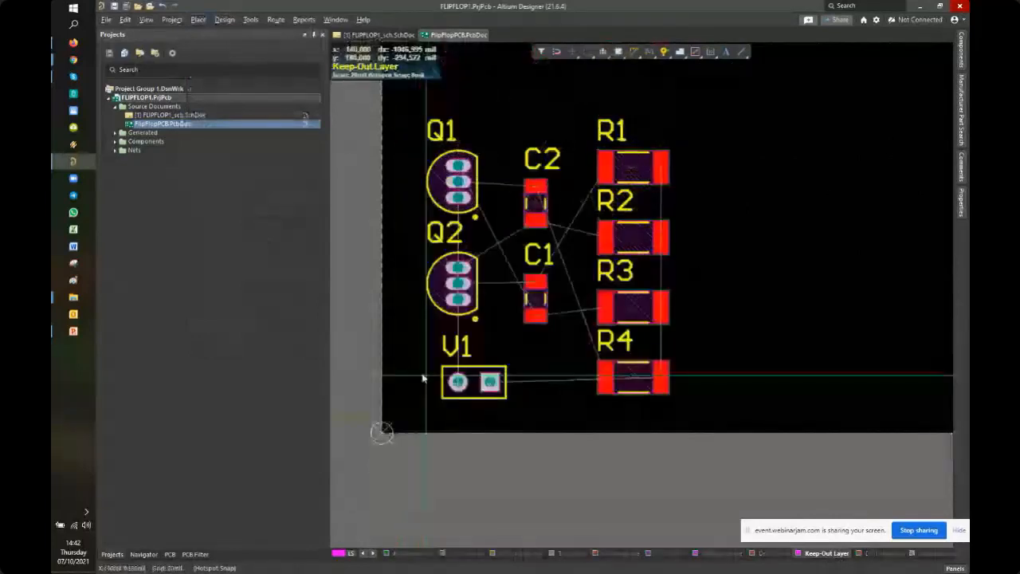
pyautogui.press('g')
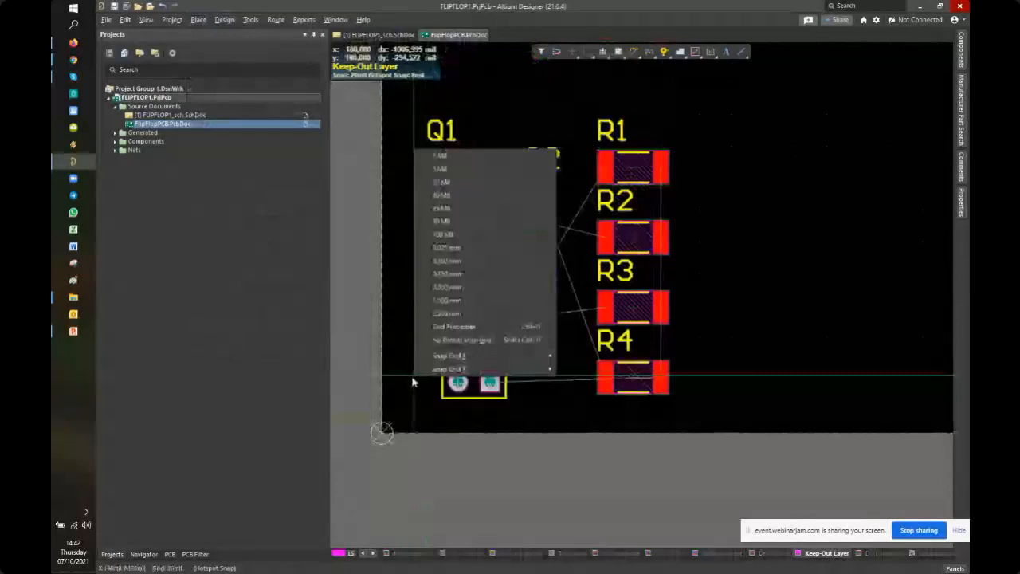
pyautogui.click(443, 223)
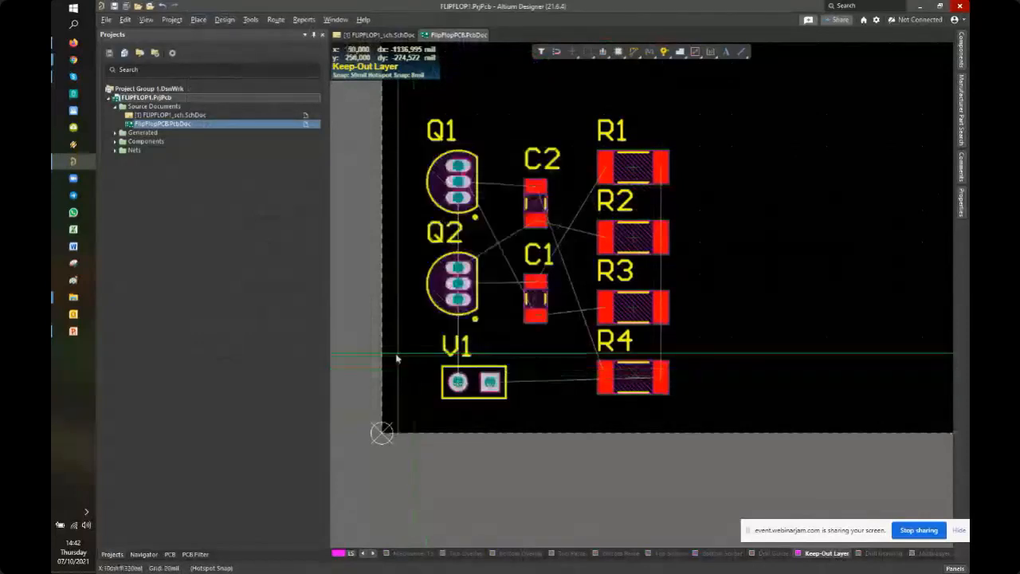
# Draw a closed 1000 by 1000 mil square outline around all components, starting and ending at the board origin
pyautogui.click(381, 433)
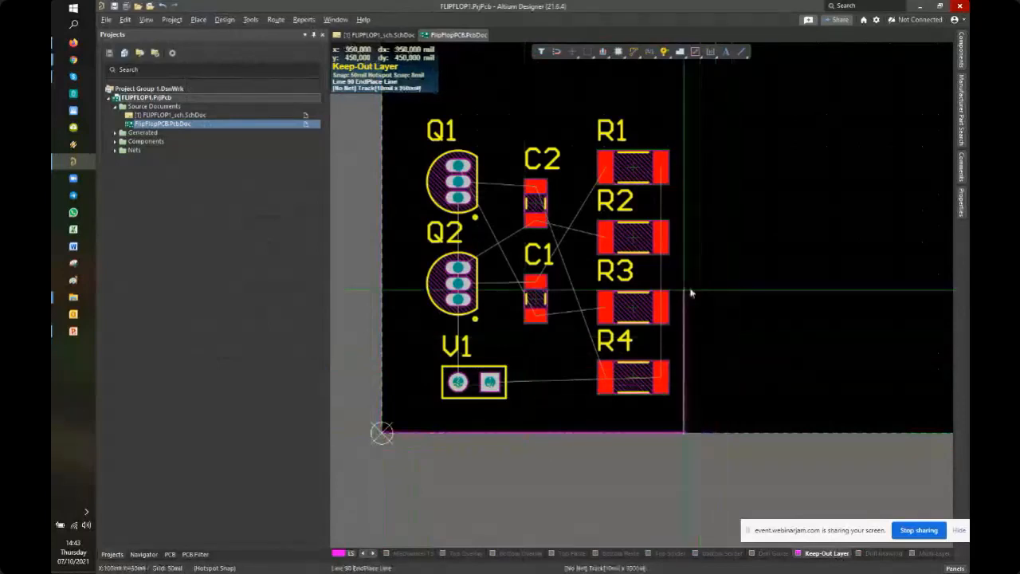
pyautogui.click(700, 228)
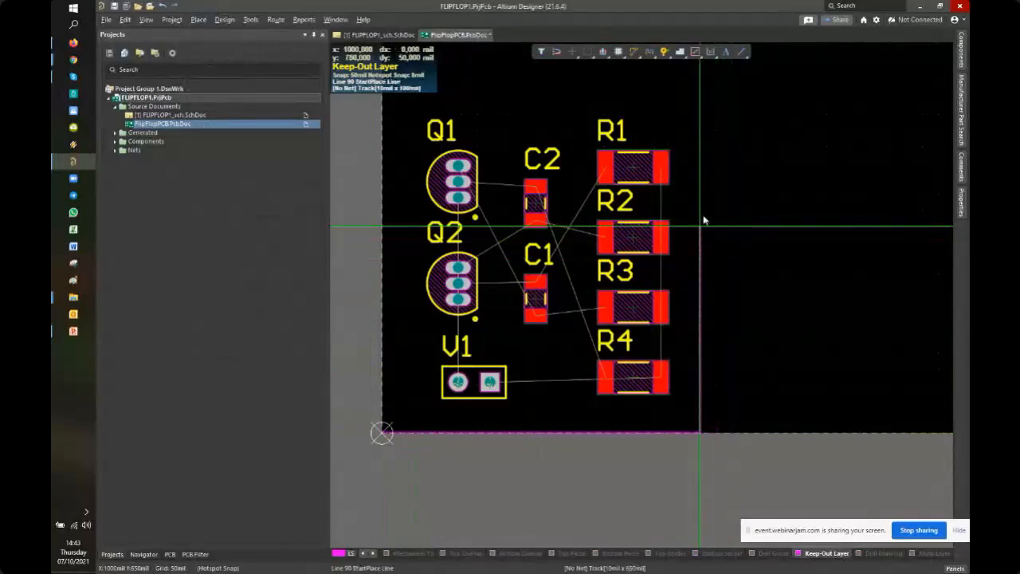
pyautogui.click(588, 116)
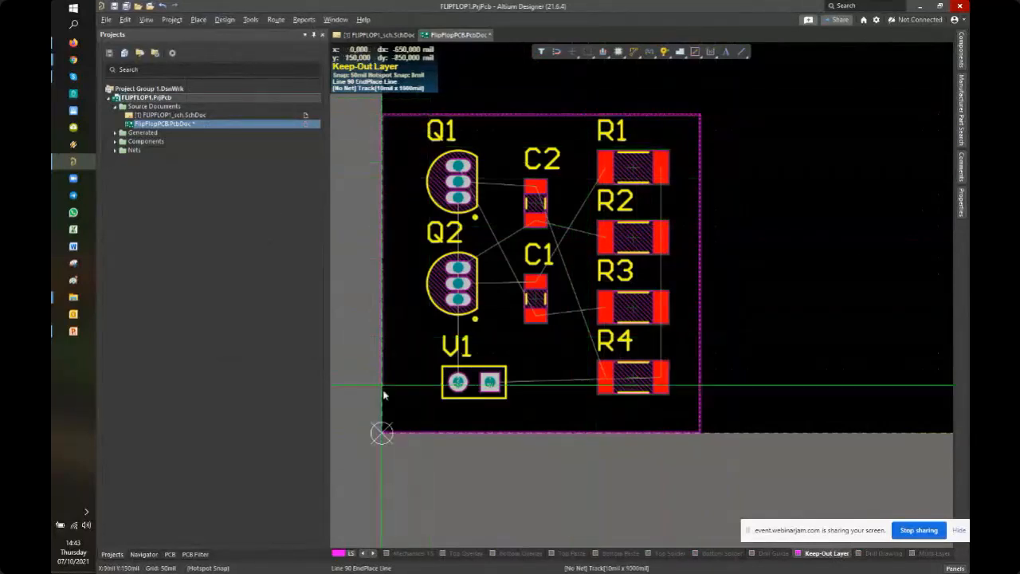
pyautogui.click(381, 435)
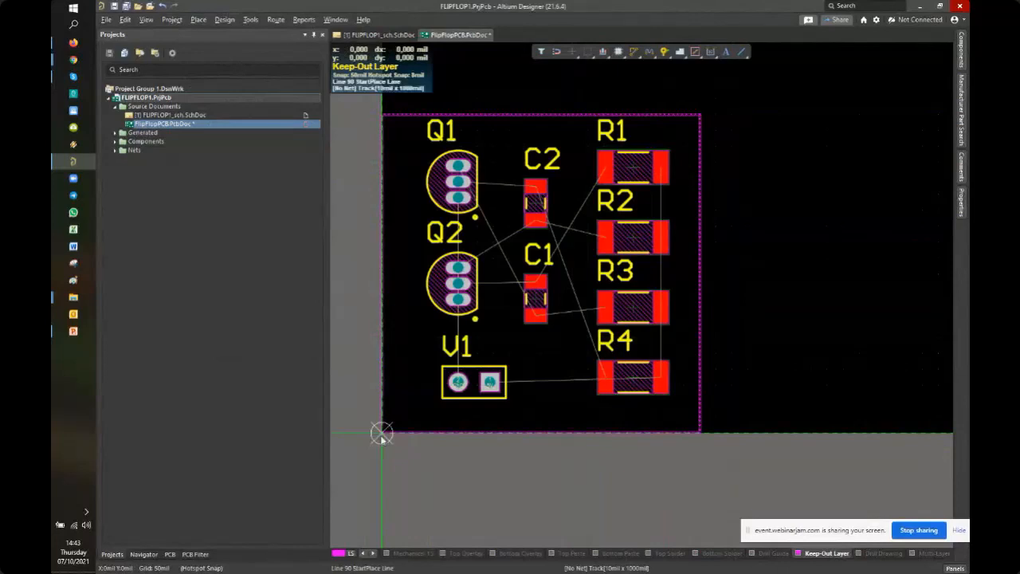
pyautogui.rightClick(478, 511)
pyautogui.rightClick(472, 509)
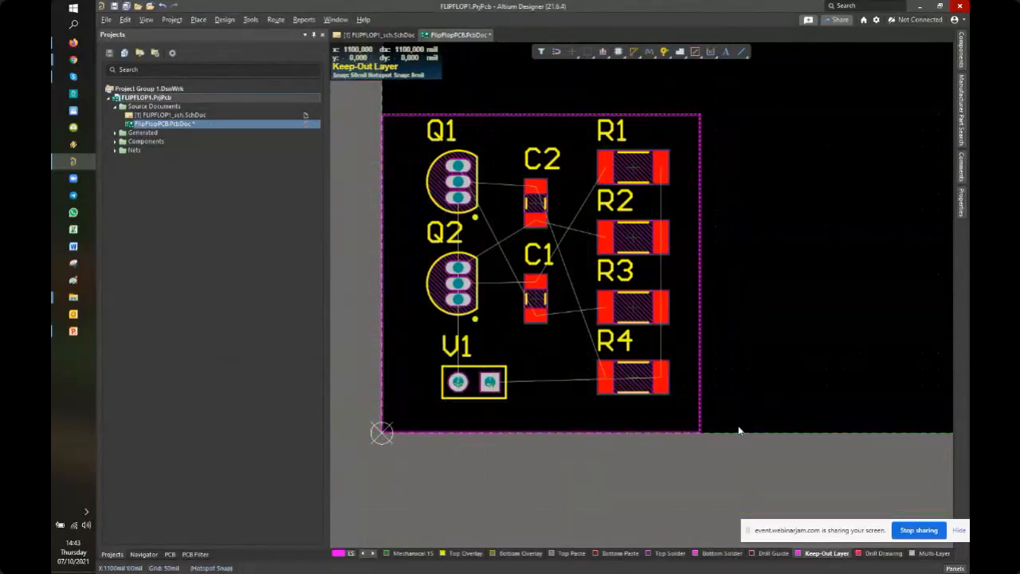
# Examine how the square keep-out outline fits around the components and compares with the full board area
pyautogui.keyDown('ctrl'); pyautogui.scroll(-3, 509, 316); pyautogui.keyUp('ctrl')
pyautogui.keyDown('ctrl'); pyautogui.scroll(3, 510, 319); pyautogui.keyUp('ctrl')
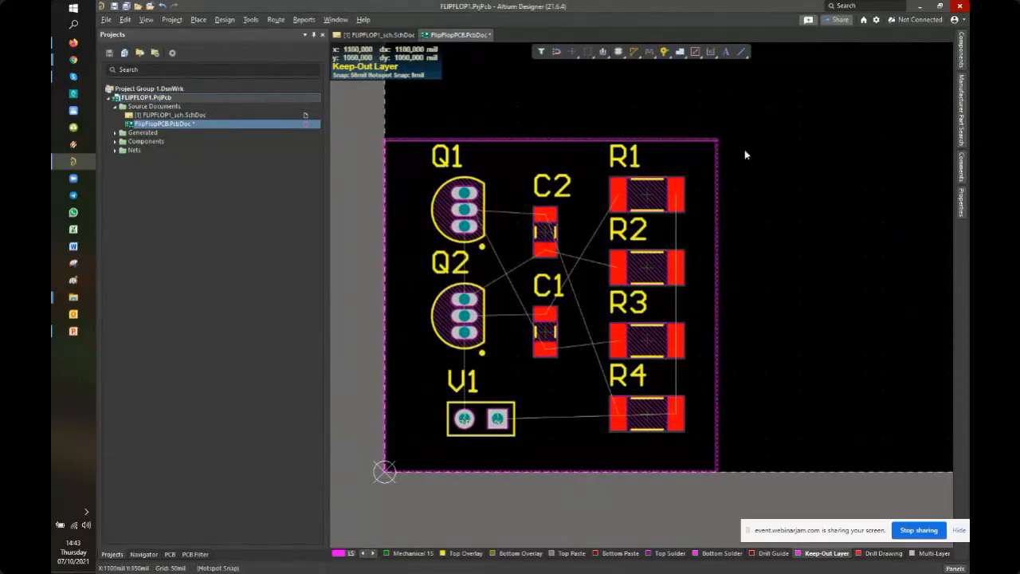
pyautogui.keyDown('ctrl'); pyautogui.scroll(-4, 564, 231); pyautogui.keyUp('ctrl')
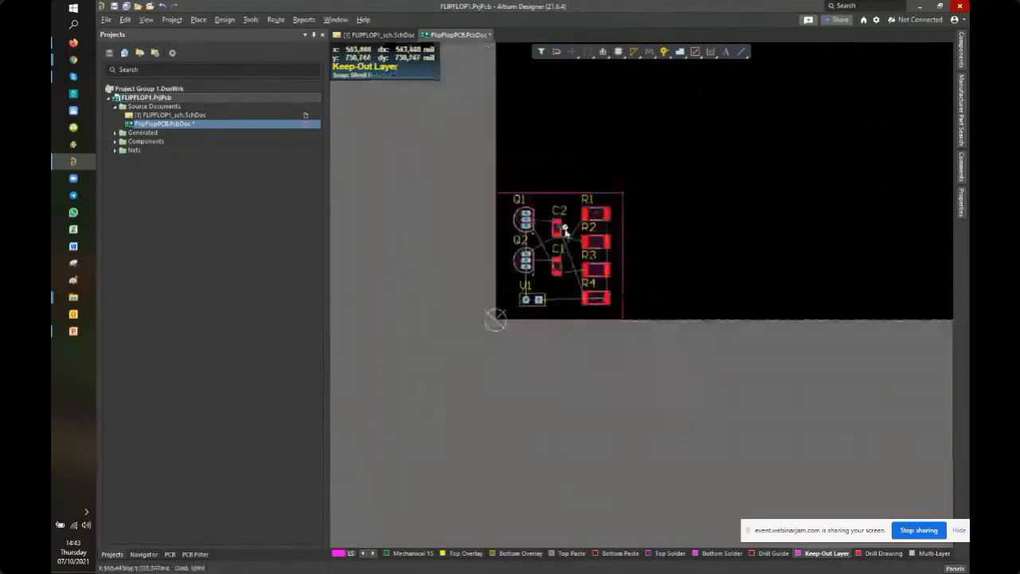
pyautogui.keyDown('ctrl'); pyautogui.scroll(-4, 564, 231); pyautogui.keyUp('ctrl')
pyautogui.moveTo(603, 214); pyautogui.dragTo(603, 247, button='right')
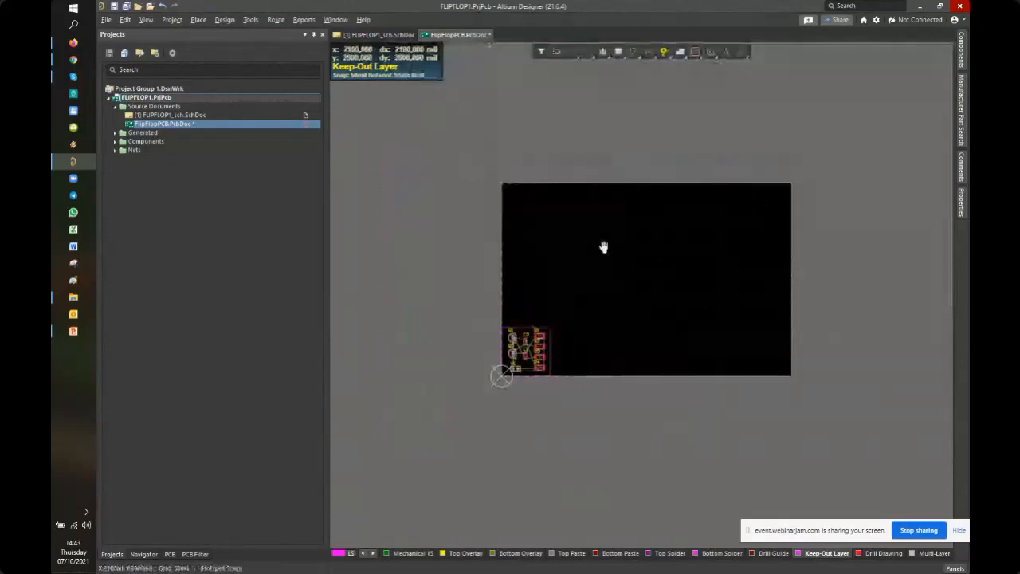
pyautogui.keyDown('ctrl'); pyautogui.scroll(1, 579, 210); pyautogui.keyUp('ctrl')
pyautogui.keyDown('ctrl'); pyautogui.scroll(1, 578, 211); pyautogui.keyUp('ctrl')
pyautogui.moveTo(475, 420); pyautogui.dragTo(475, 380, button='right')
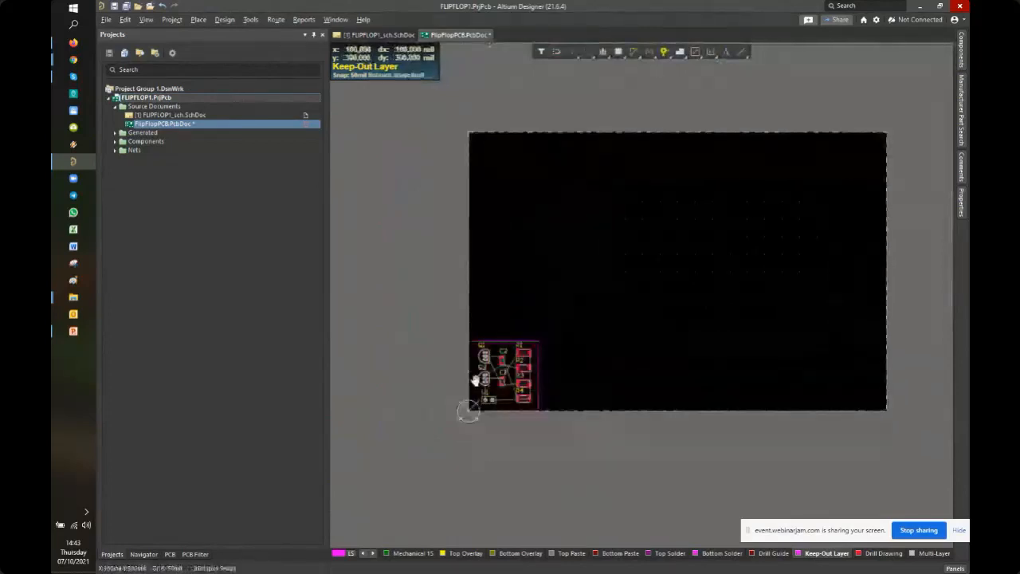
pyautogui.keyDown('ctrl'); pyautogui.scroll(3, 482, 368); pyautogui.keyUp('ctrl')
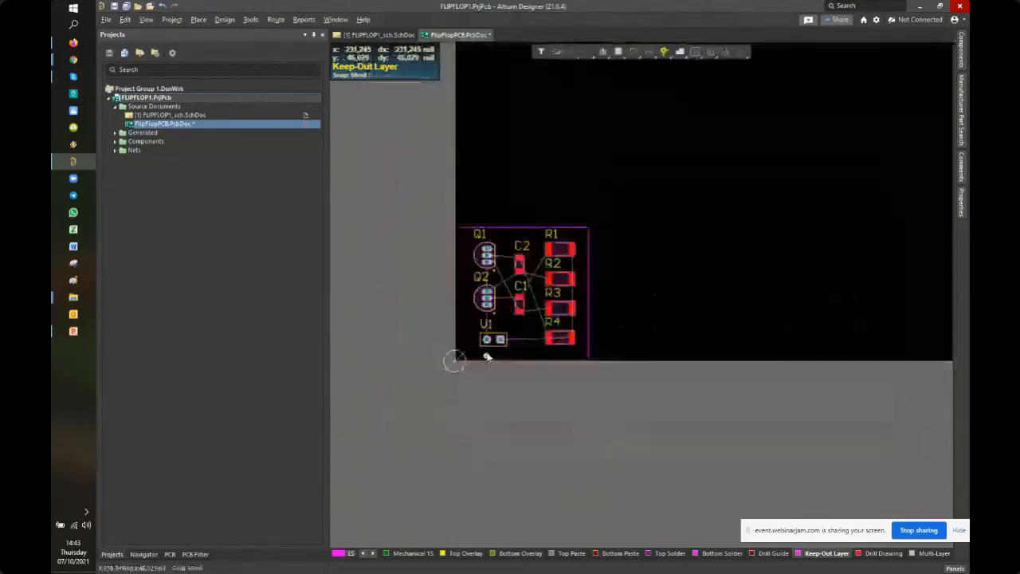
pyautogui.keyDown('ctrl'); pyautogui.scroll(3, 488, 271); pyautogui.keyUp('ctrl')
pyautogui.moveTo(431, 274); pyautogui.dragTo(437, 204, button='right')
pyautogui.keyDown('ctrl'); pyautogui.scroll(1, 438, 204); pyautogui.keyUp('ctrl')
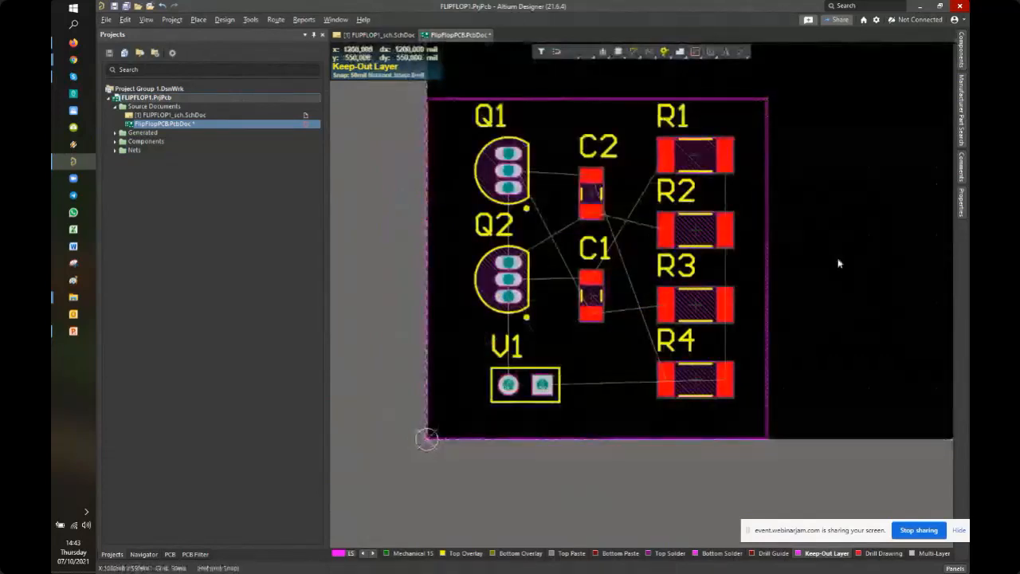
pyautogui.moveTo(529, 232); pyautogui.dragTo(534, 261, button='right')
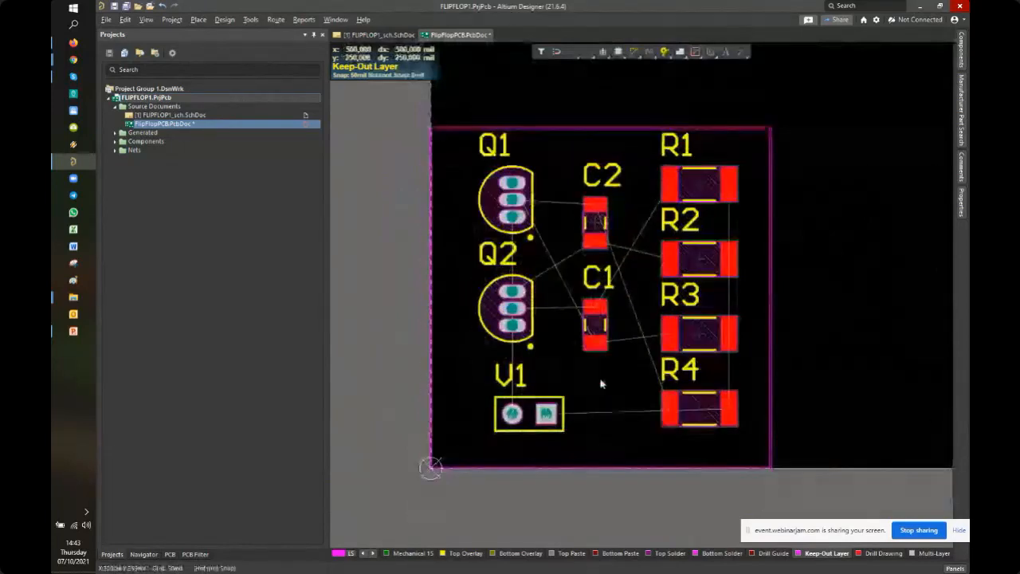
pyautogui.moveTo(601, 384); pyautogui.dragTo(544, 369, button='right')
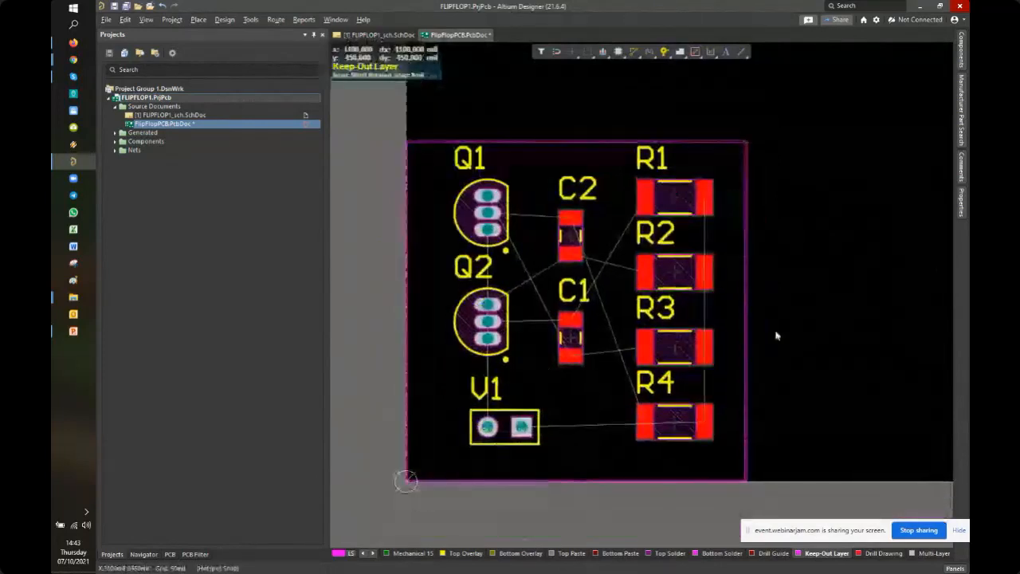
# Isolate the Keep-Out Layer to define the board shape from the selected square outline, and restore the display of all layers
pyautogui.hotkey('shift', 's')
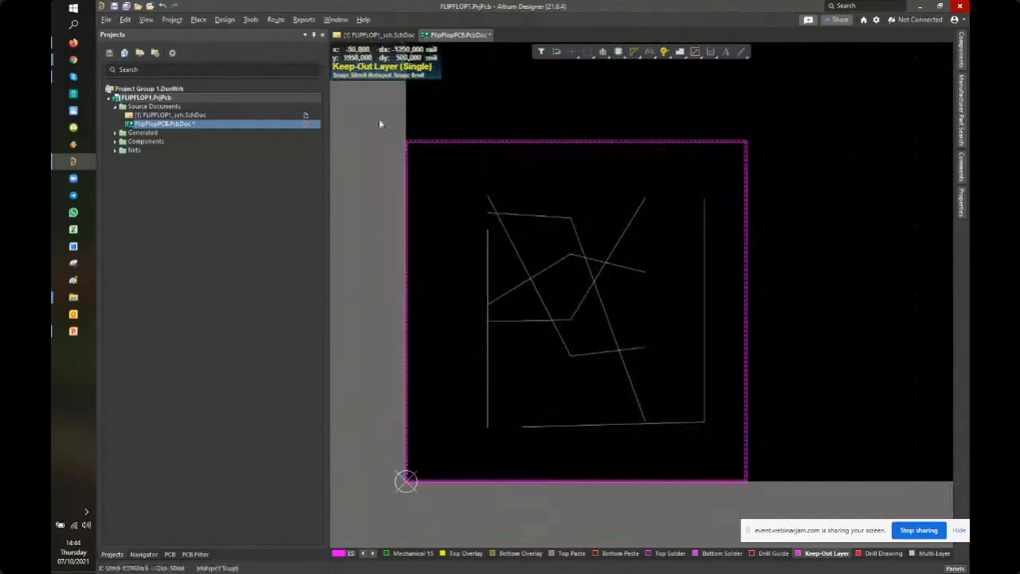
pyautogui.keyDown('ctrl'); pyautogui.scroll(-2, 552, 279); pyautogui.keyUp('ctrl')
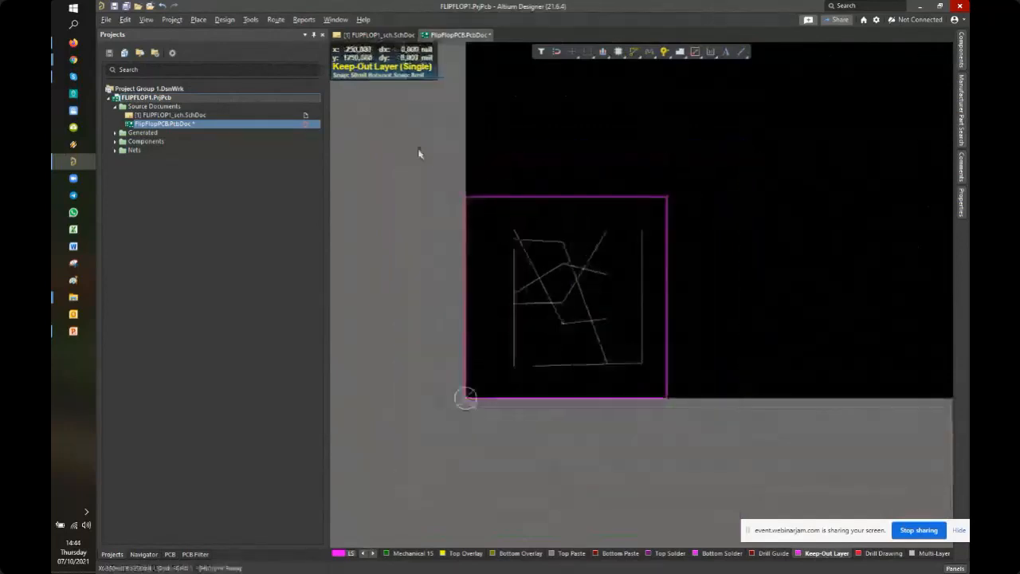
pyautogui.moveTo(416, 149); pyautogui.dragTo(698, 432)
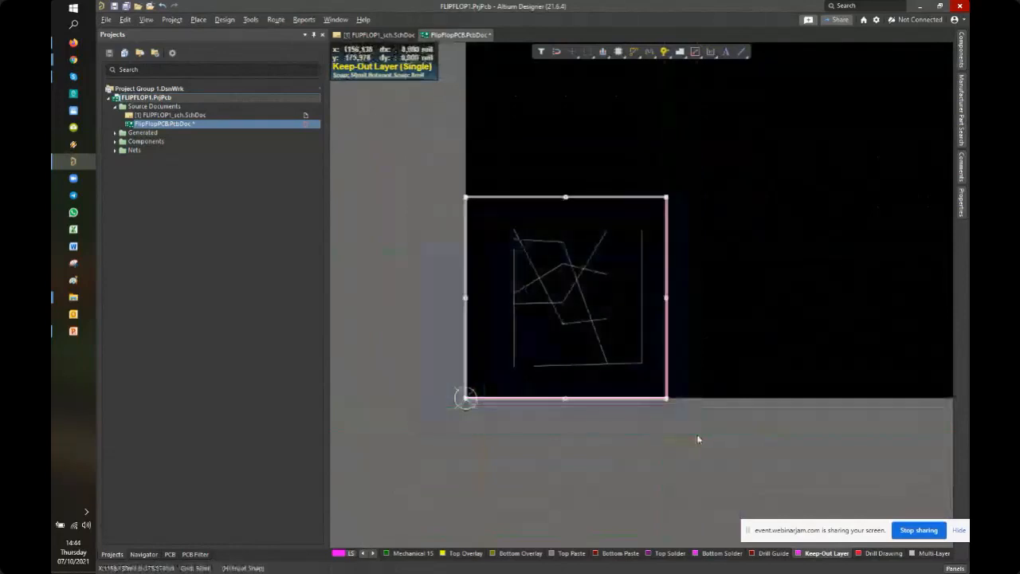
pyautogui.click(224, 19)
pyautogui.moveTo(257, 91)
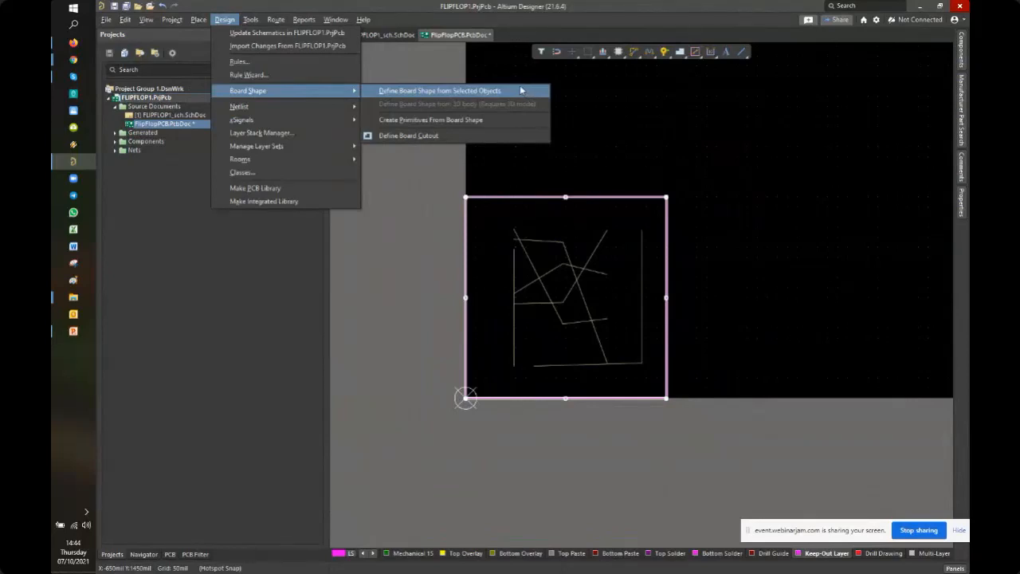
pyautogui.click(520, 90)
pyautogui.click(587, 342)
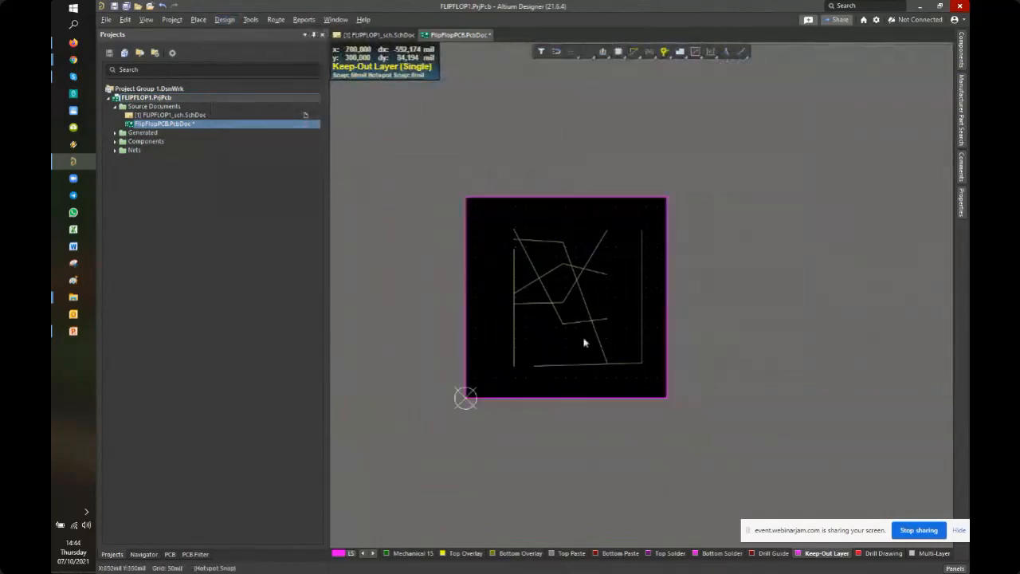
pyautogui.keyDown('ctrl'); pyautogui.scroll(4, 540, 322); pyautogui.keyUp('ctrl')
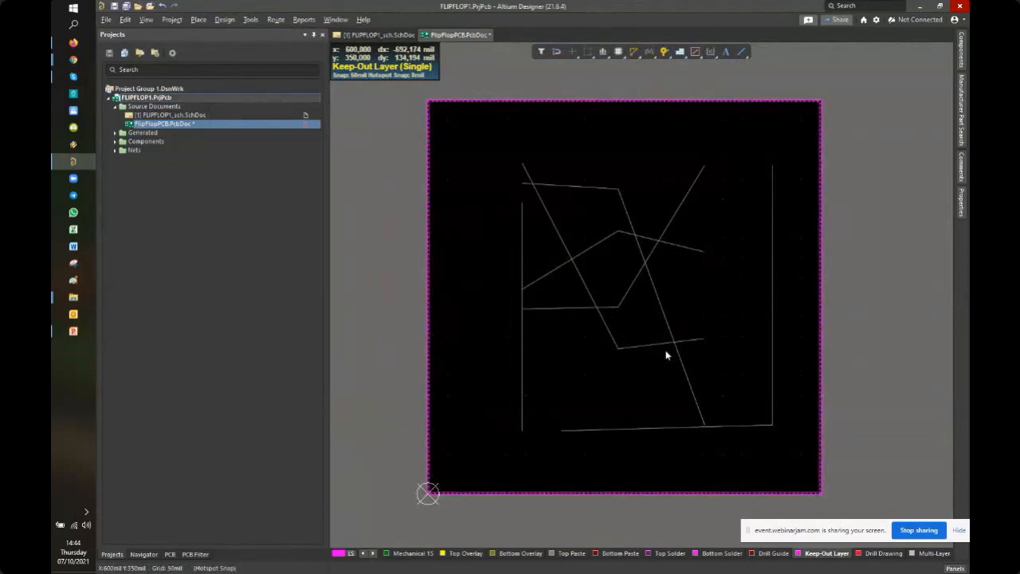
pyautogui.hotkey('shift', 's')
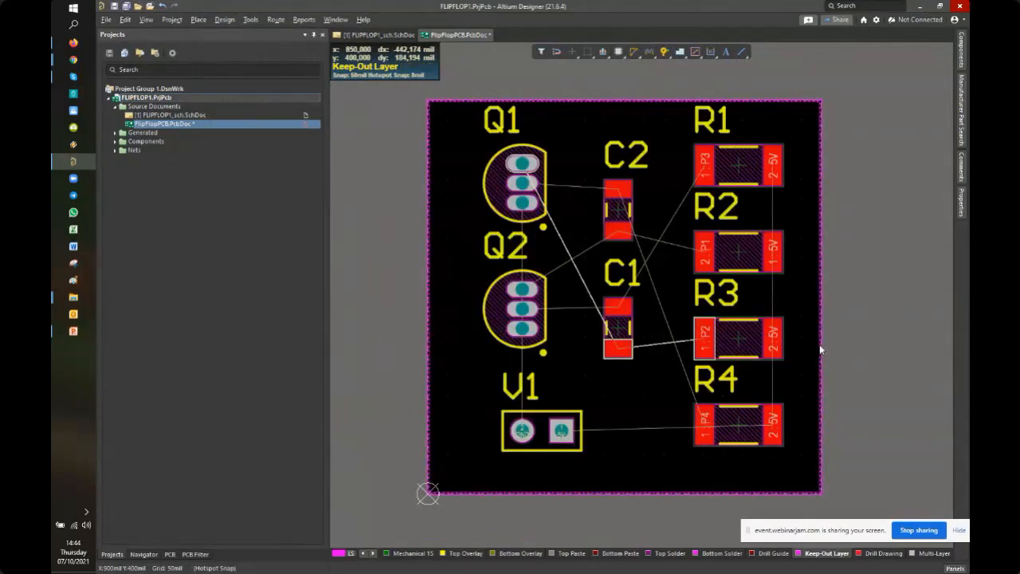
# Examine the component placement, pad nets and connection lines on the resized board
pyautogui.keyDown('ctrl'); pyautogui.scroll(-4, 736, 407); pyautogui.keyUp('ctrl')
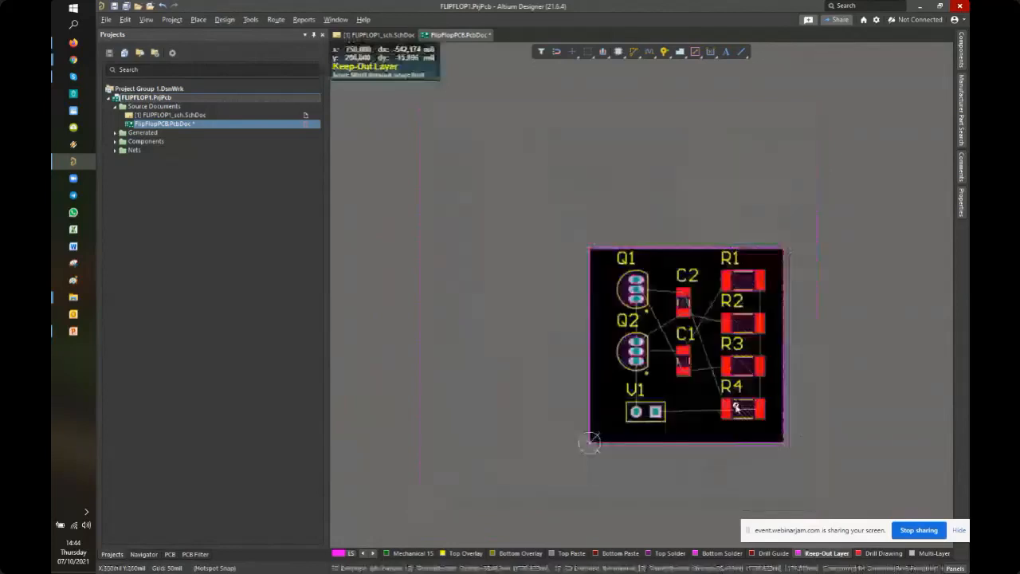
pyautogui.keyDown('ctrl'); pyautogui.scroll(4, 736, 406); pyautogui.keyUp('ctrl')
pyautogui.moveTo(731, 425); pyautogui.dragTo(719, 431, button='right')
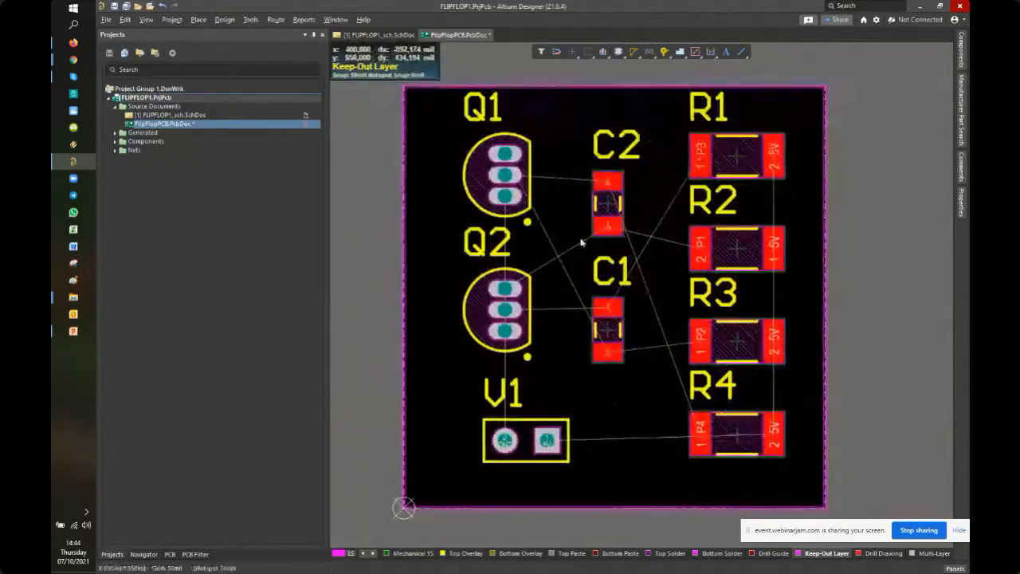
pyautogui.keyDown('ctrl'); pyautogui.scroll(-2, 578, 239); pyautogui.keyUp('ctrl')
pyautogui.keyDown('ctrl'); pyautogui.scroll(-1, 580, 242); pyautogui.keyUp('ctrl')
pyautogui.moveTo(580, 242); pyautogui.dragTo(553, 262, button='right')
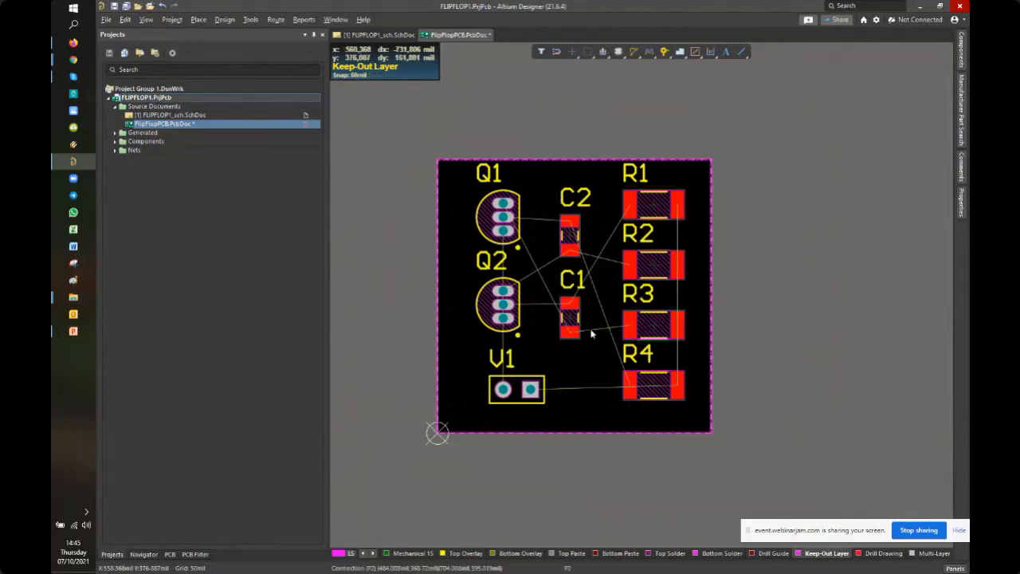
pyautogui.keyDown('ctrl'); pyautogui.scroll(2, 591, 333); pyautogui.keyUp('ctrl')
pyautogui.moveTo(523, 308); pyautogui.dragTo(589, 322, button='right')
pyautogui.keyDown('ctrl'); pyautogui.scroll(2, 522, 332); pyautogui.keyUp('ctrl')
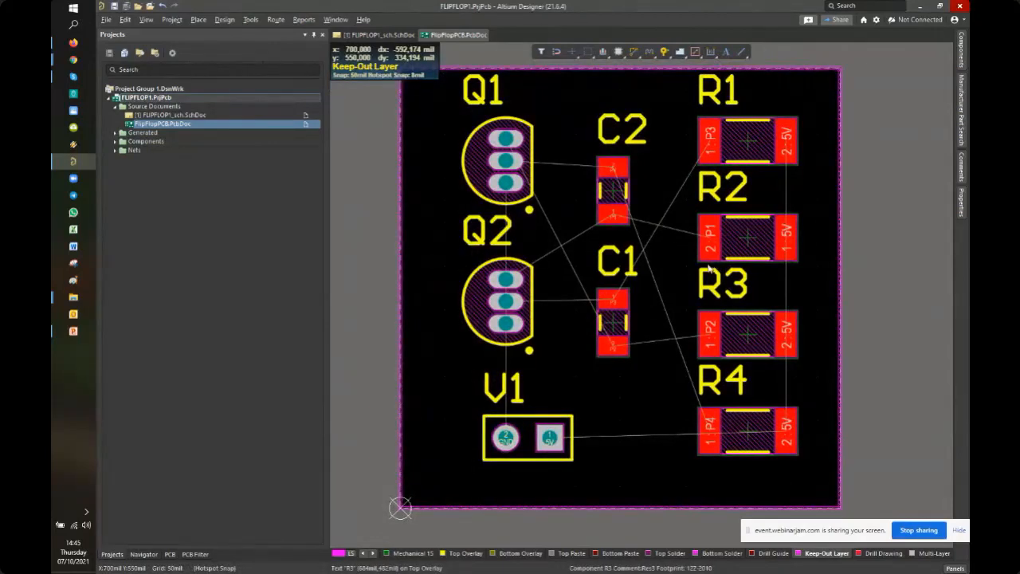
pyautogui.moveTo(752, 251); pyautogui.dragTo(740, 254, button='right')
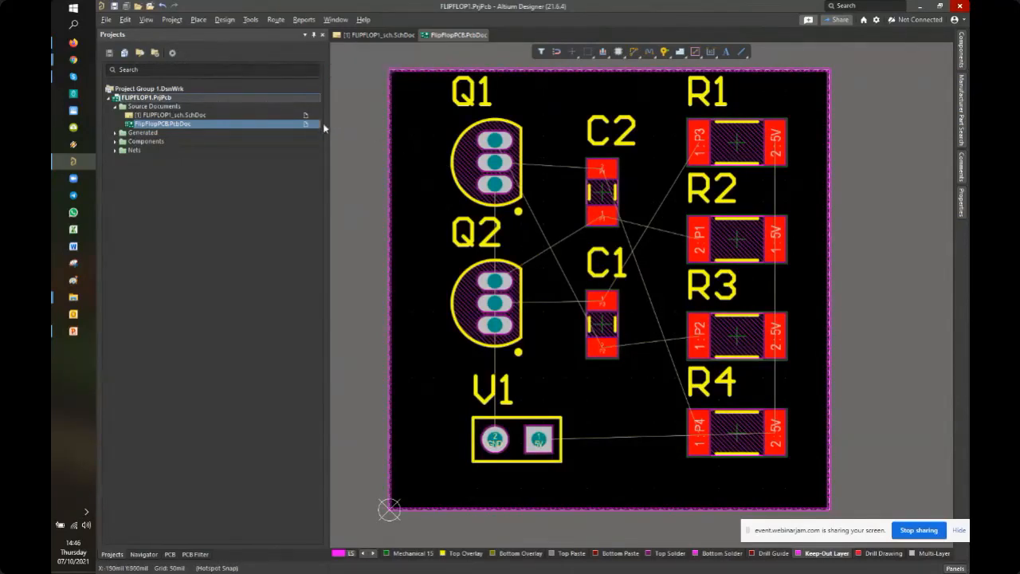
# Set the snap grid to 10 mil for interactive routing
pyautogui.click(276, 19)
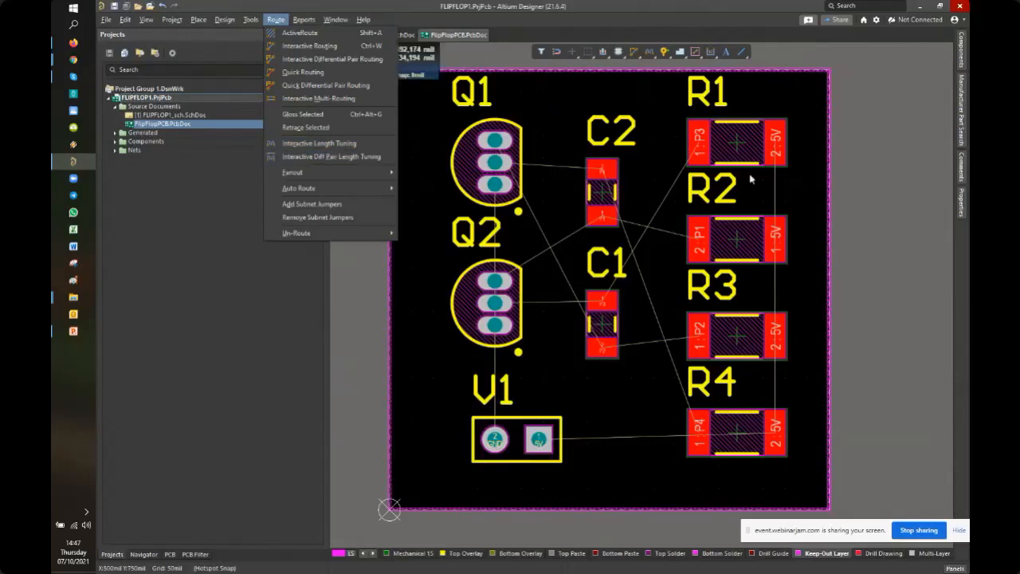
pyautogui.click(315, 48)
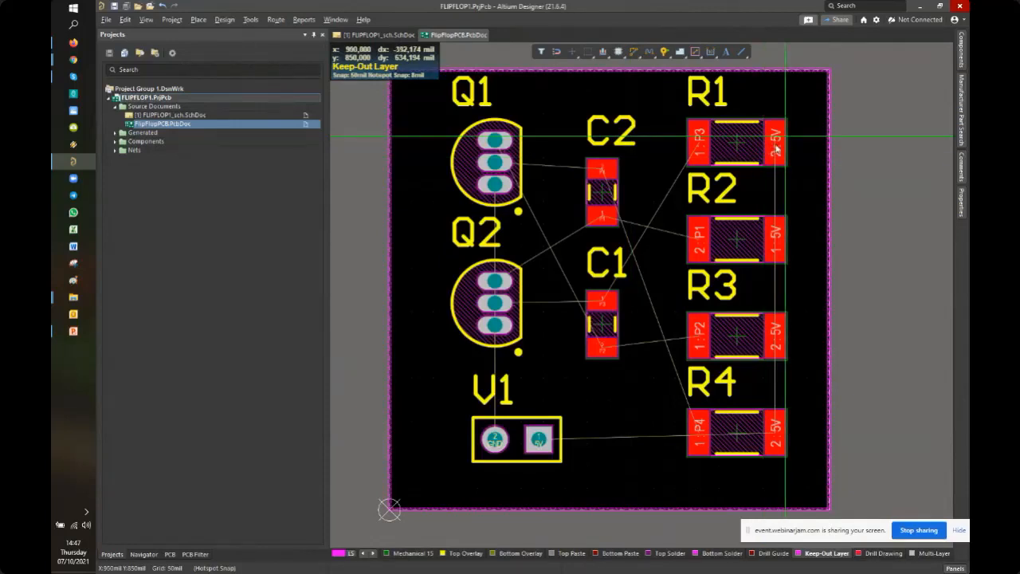
pyautogui.press('g')
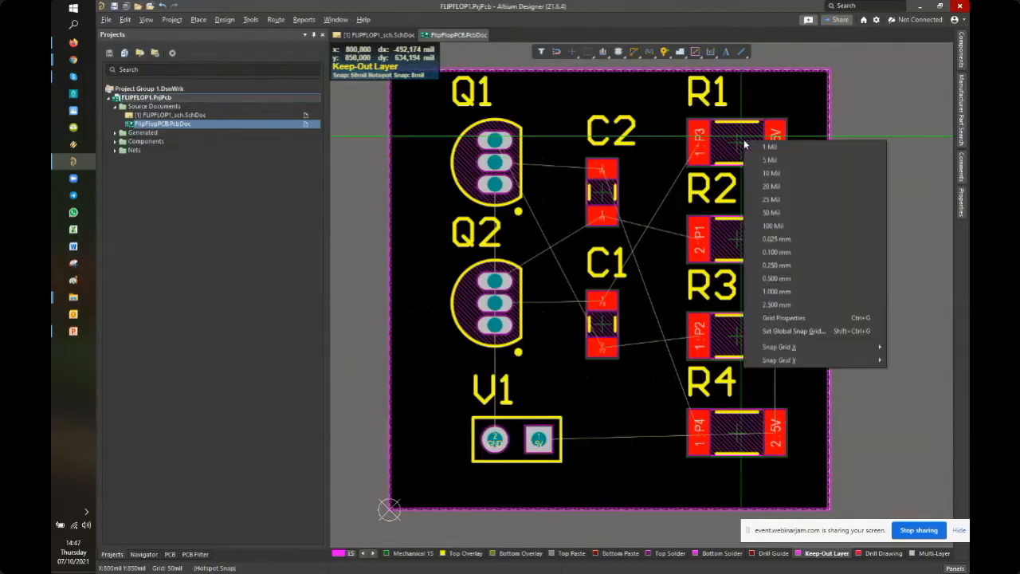
pyautogui.click(781, 173)
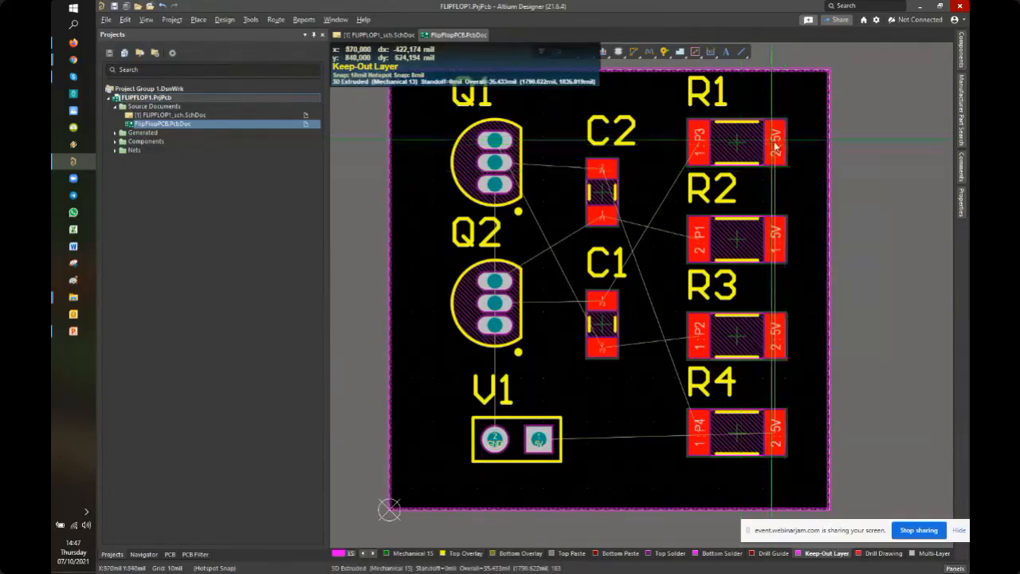
pyautogui.press('g')
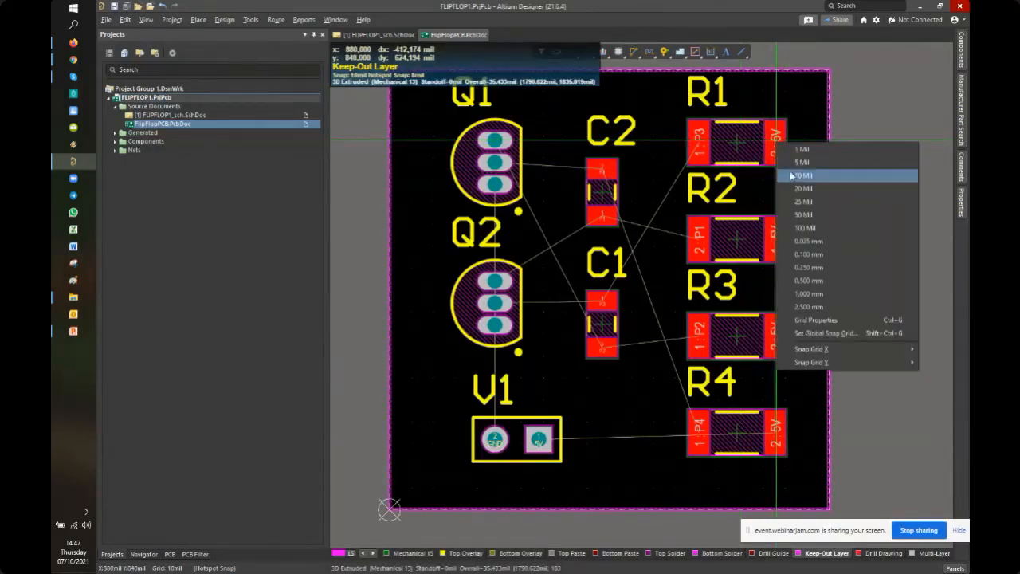
pyautogui.click(783, 174)
# Route the 5V net on the Top Layer from R1 pad 2 down through R2, R3 and R4, then below R4 to V1 pad 1
pyautogui.hotkey('ctrl', 'w')
pyautogui.click(775, 147)
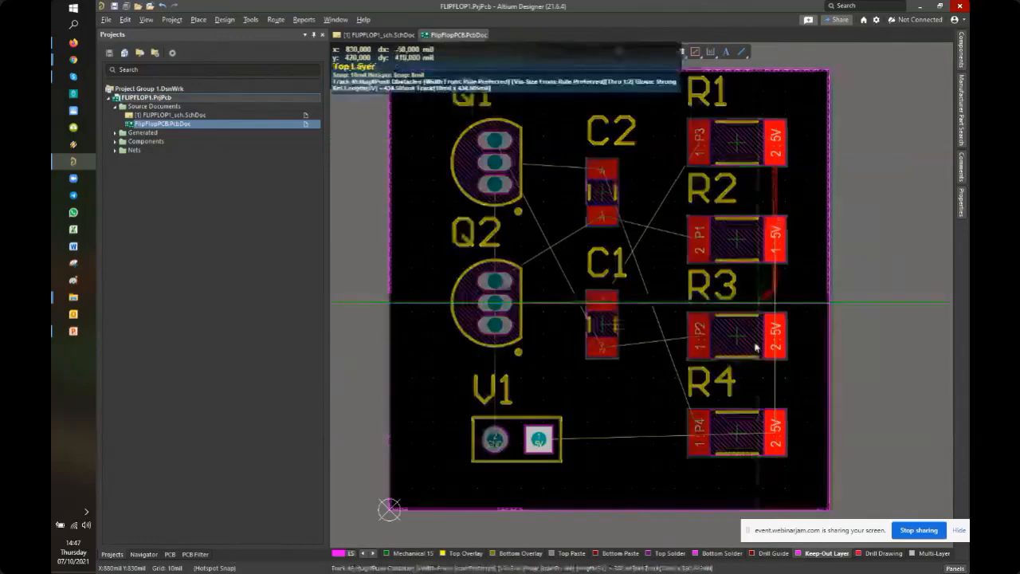
pyautogui.keyDown('ctrl'); pyautogui.scroll(4, 745, 482); pyautogui.keyUp('ctrl')
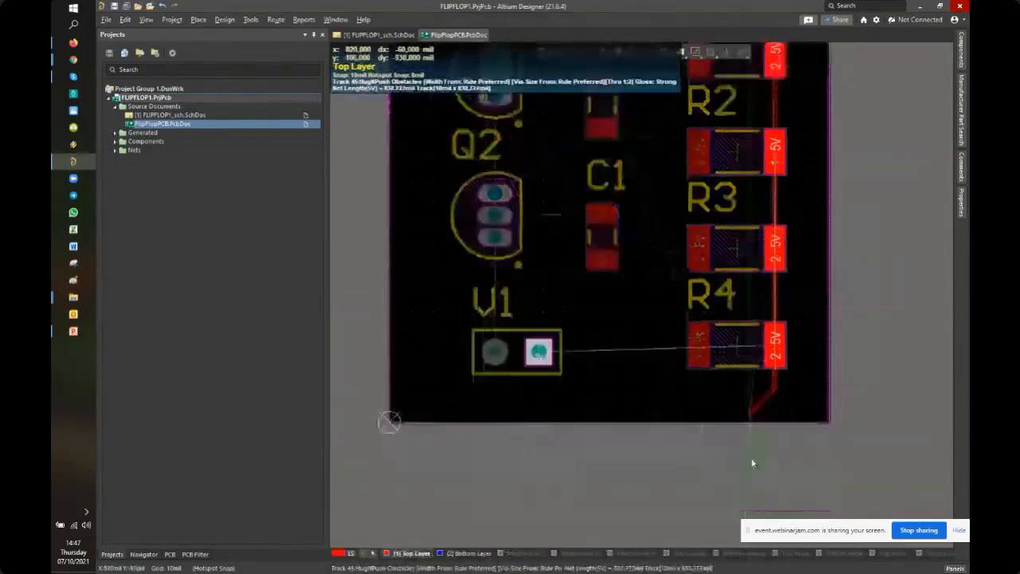
pyautogui.scroll(3, 758, 379)
pyautogui.keyDown('ctrl'); pyautogui.scroll(-1, 761, 390); pyautogui.keyUp('ctrl')
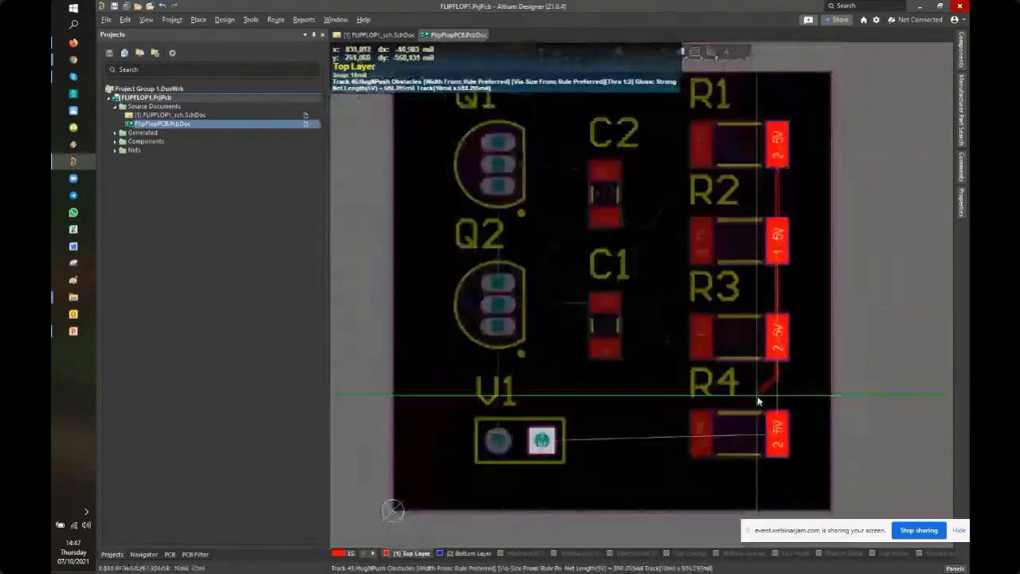
pyautogui.keyDown('ctrl'); pyautogui.scroll(-1, 758, 401); pyautogui.keyUp('ctrl')
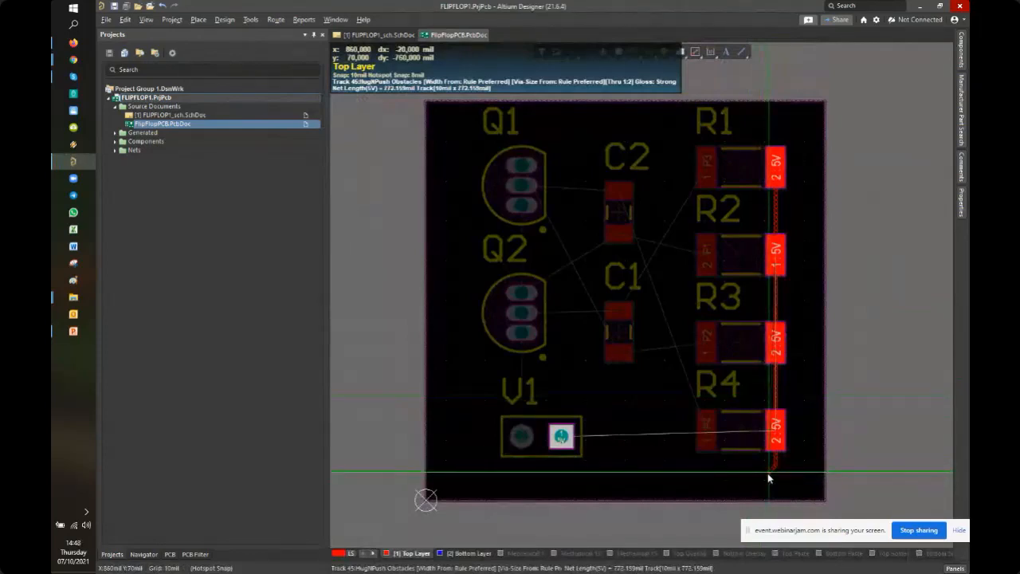
pyautogui.keyDown('ctrl'); pyautogui.scroll(1, 767, 474); pyautogui.keyUp('ctrl')
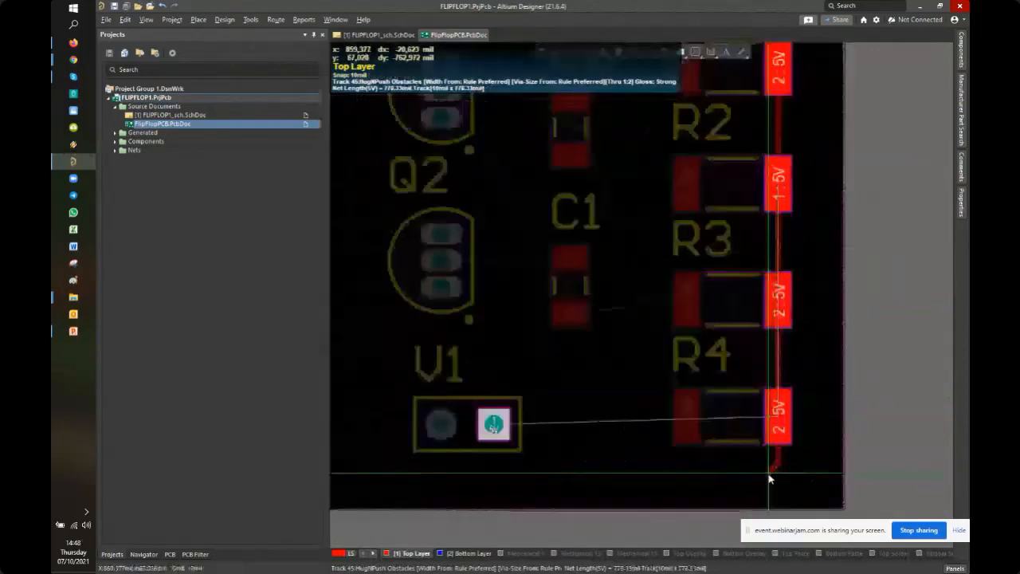
pyautogui.keyDown('ctrl'); pyautogui.scroll(1, 738, 482); pyautogui.keyUp('ctrl')
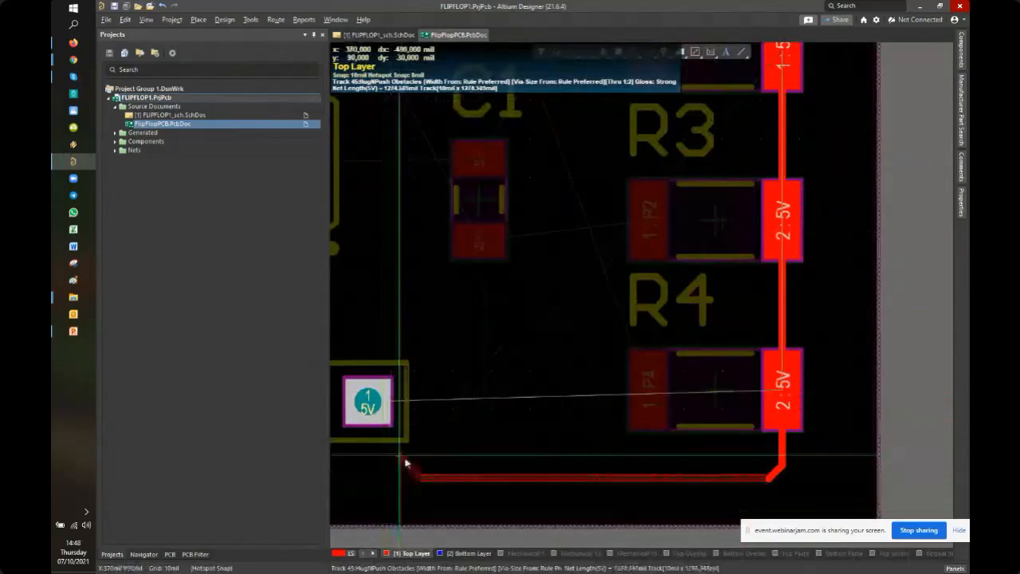
pyautogui.click(367, 403)
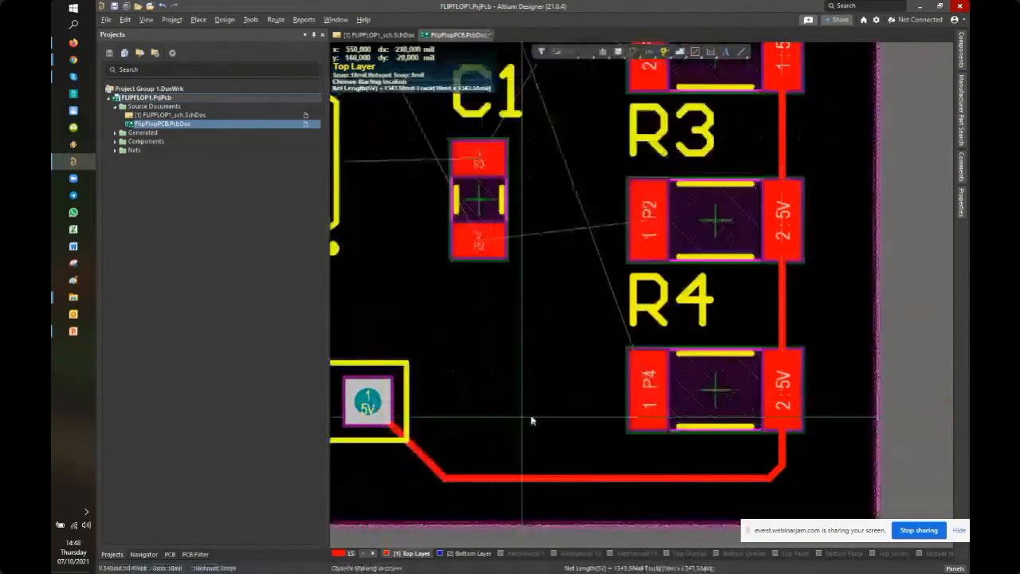
# Route a Top Layer track from Q1's middle pad to C2's upper pad
pyautogui.keyDown('ctrl'); pyautogui.scroll(-2, 558, 395); pyautogui.keyUp('ctrl')
pyautogui.scroll(3, 638, 319)
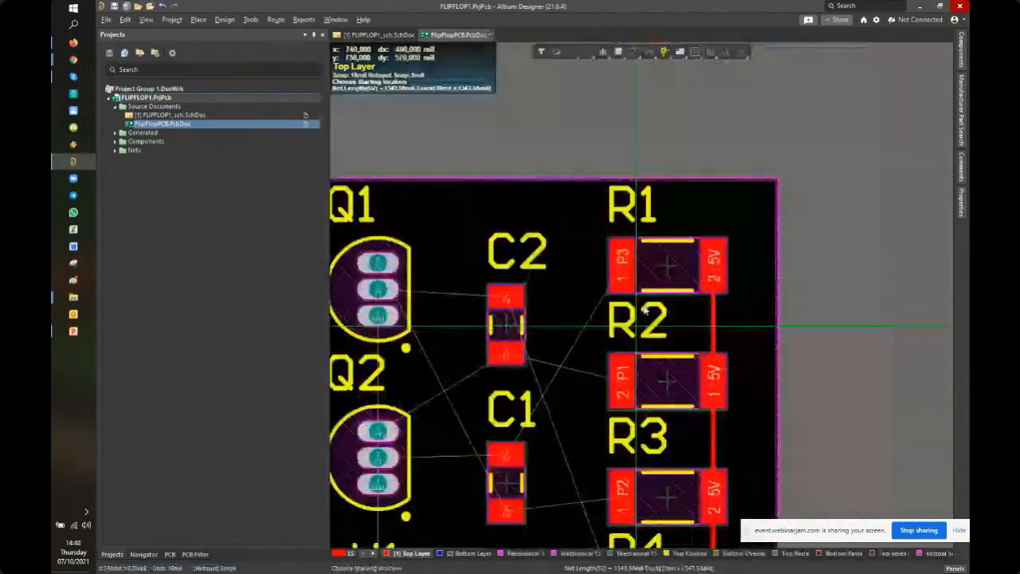
pyautogui.click(378, 289)
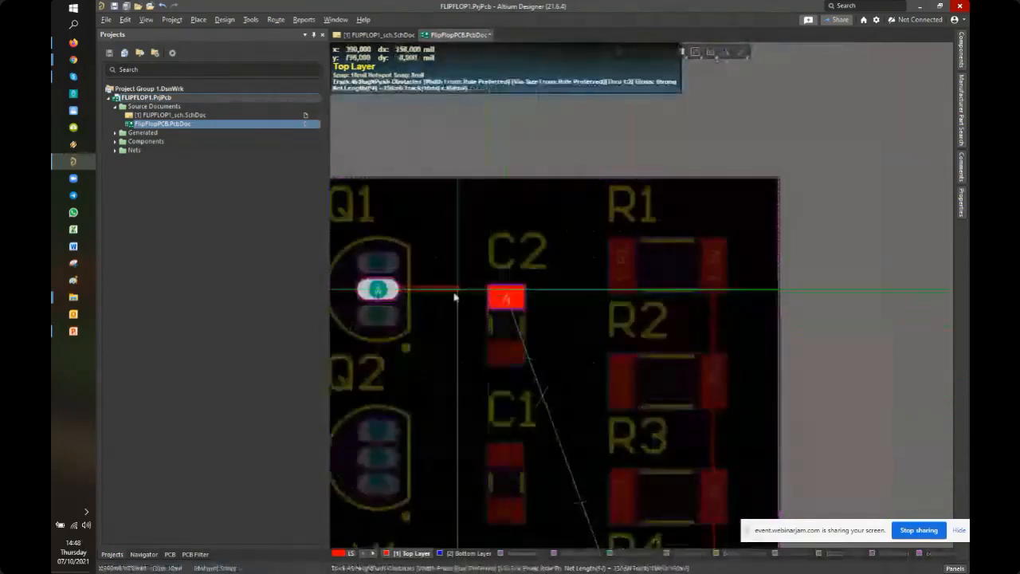
pyautogui.click(505, 298)
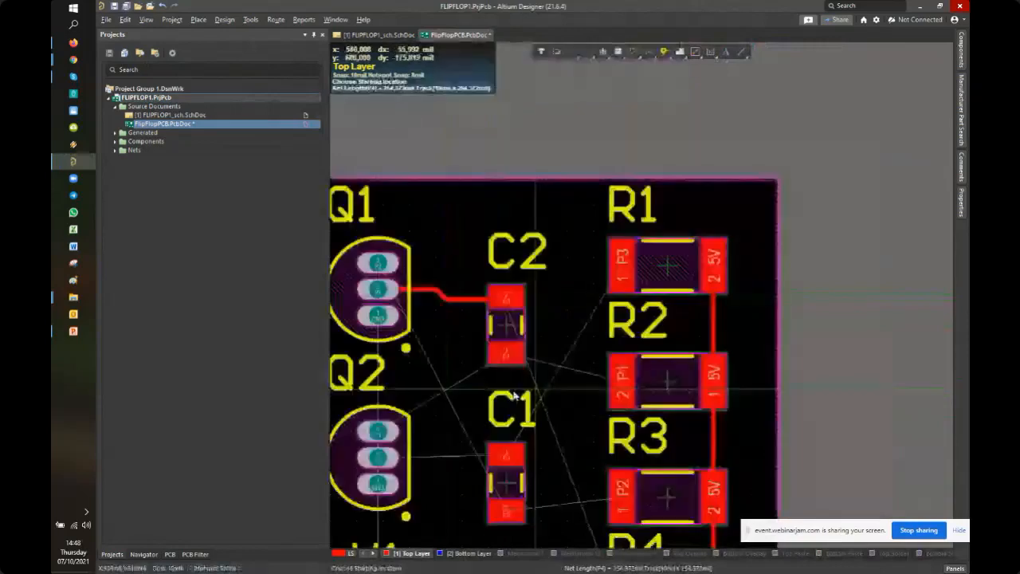
# Route net P3 on the Top Layer, joining Q2's middle pad and R1 pad 1 to C1's upper pad
pyautogui.click(378, 457)
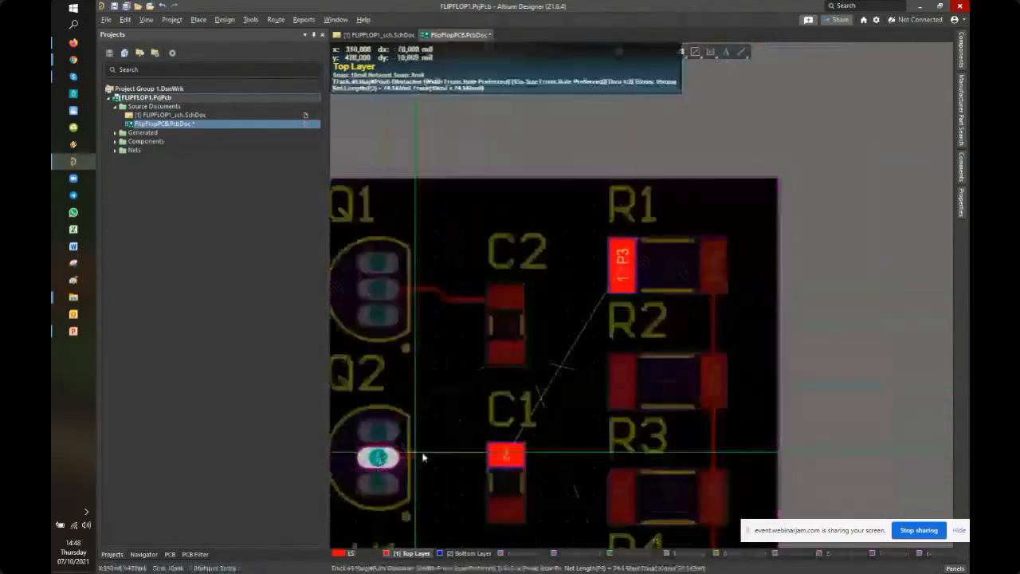
pyautogui.click(510, 455)
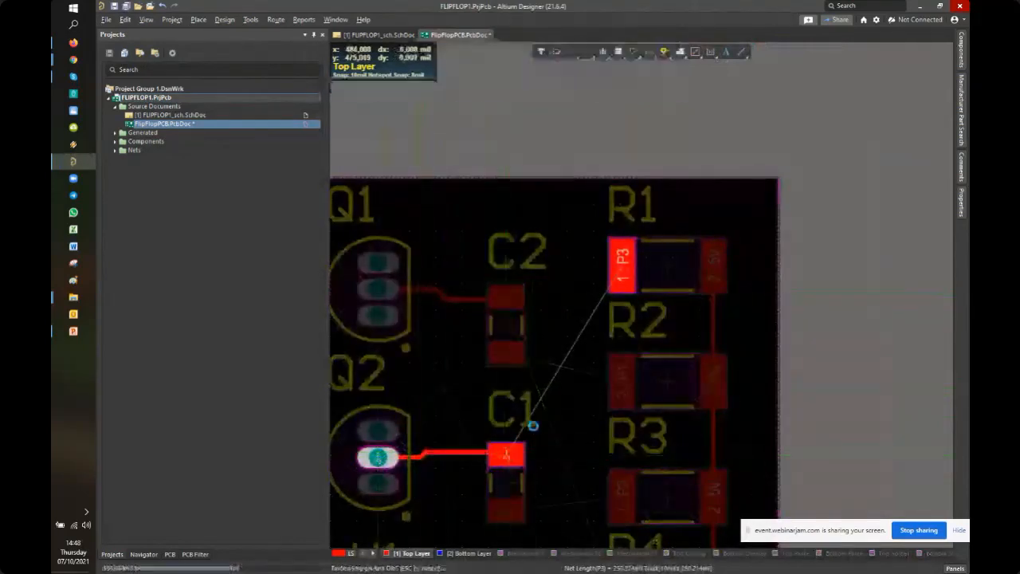
pyautogui.click(621, 266)
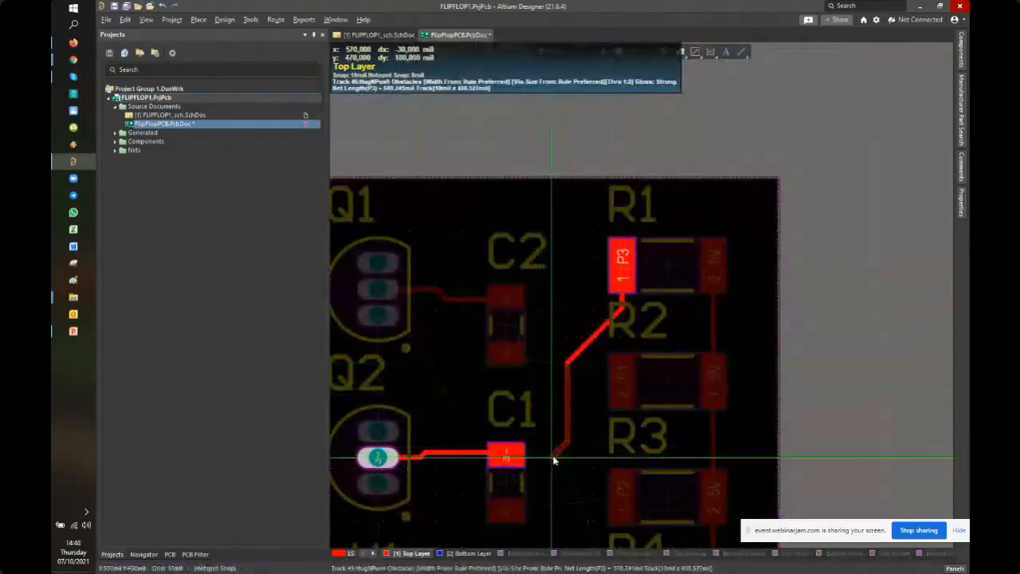
pyautogui.click(508, 456)
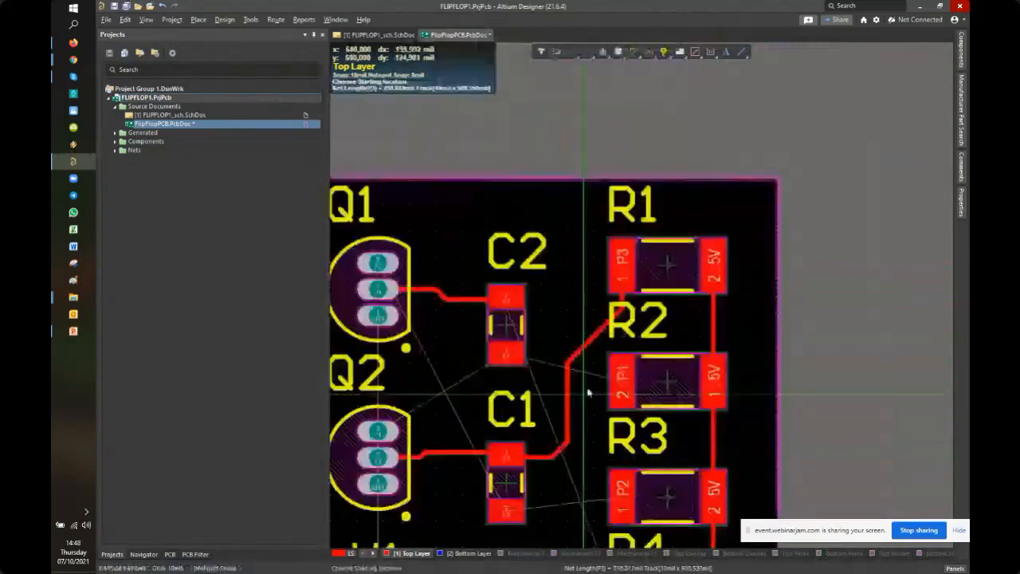
# Route net P1 from C2's lower pad to Q2's upper pad, and try a track from R2 pad 2
pyautogui.click(488, 361)
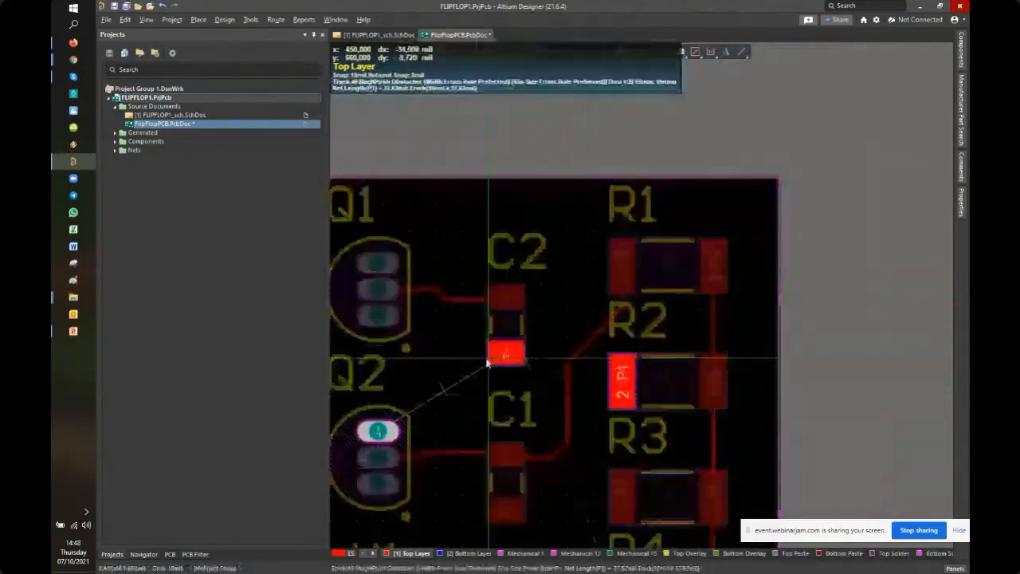
pyautogui.click(400, 420)
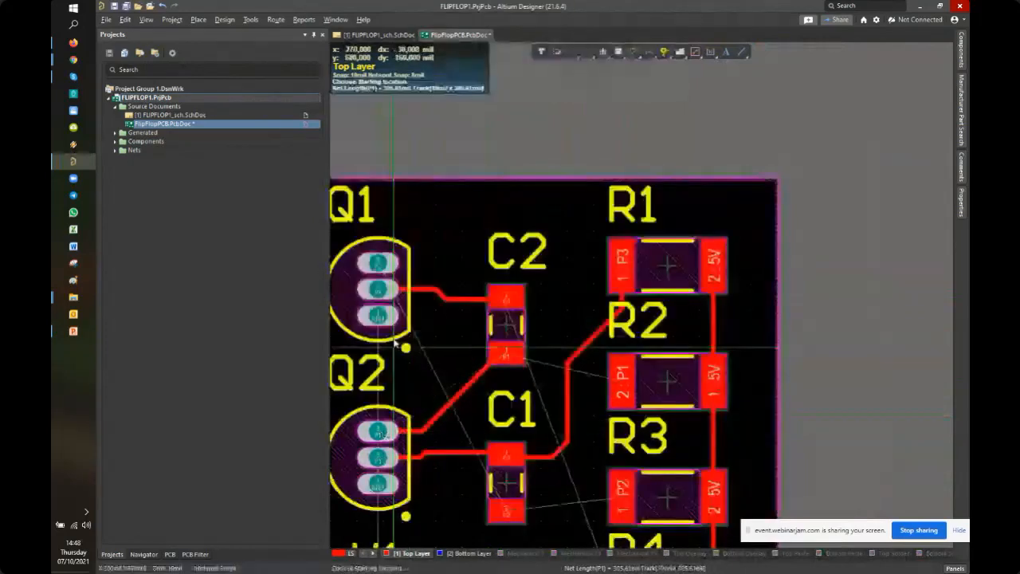
pyautogui.click(625, 385)
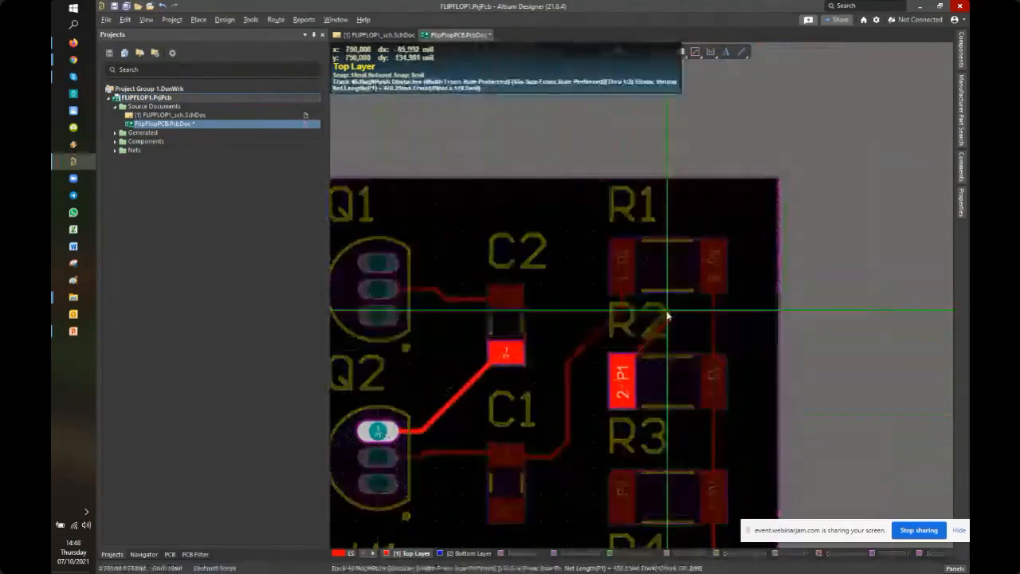
pyautogui.rightClick(664, 315)
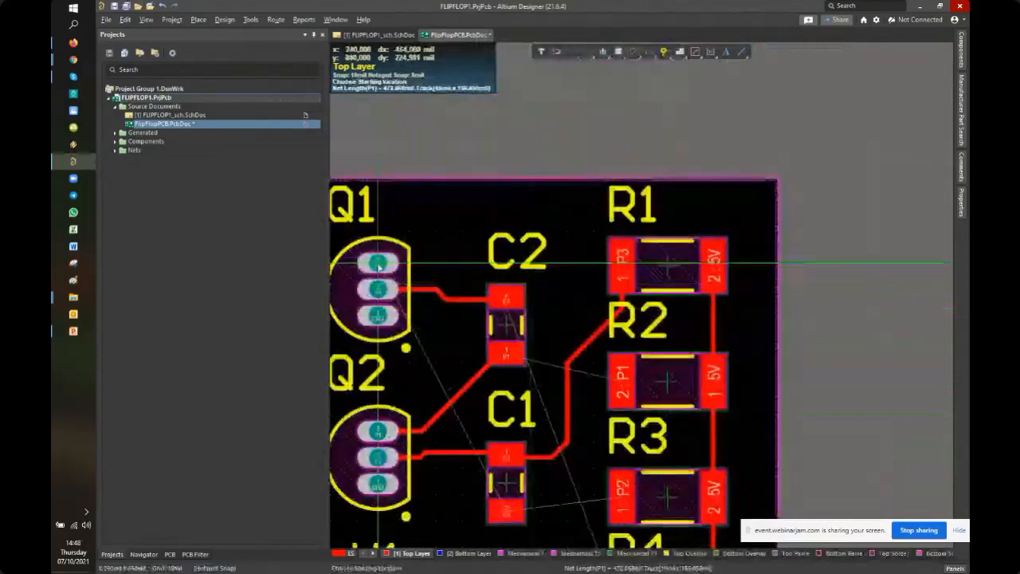
# Route net P2 from Q1's upper pad above C2 and down between the pads of R1 and R2 to R3 pad 1, and connect C1's lower pad
pyautogui.click(412, 258)
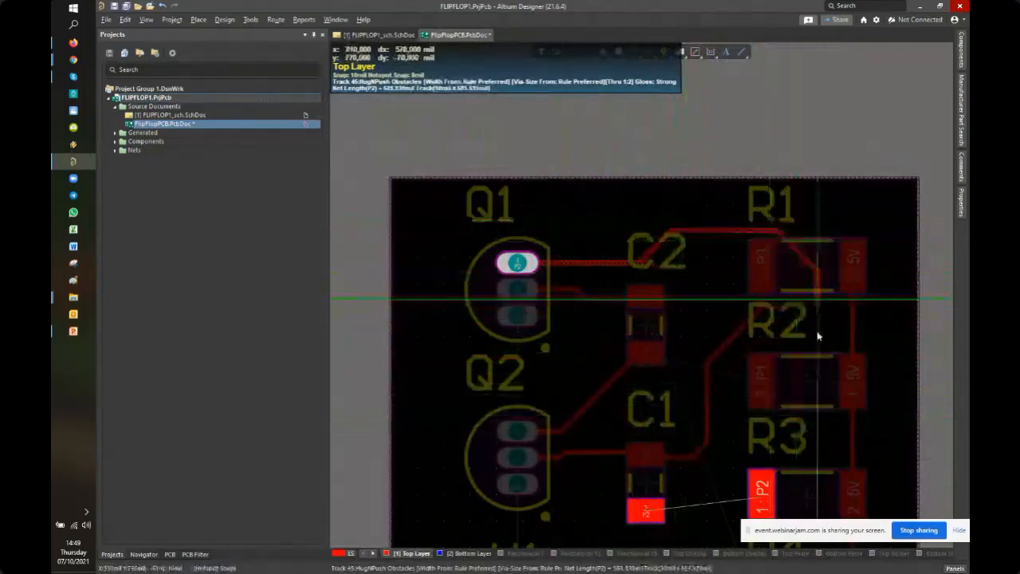
pyautogui.click(806, 259)
pyautogui.scroll(-3, 792, 358)
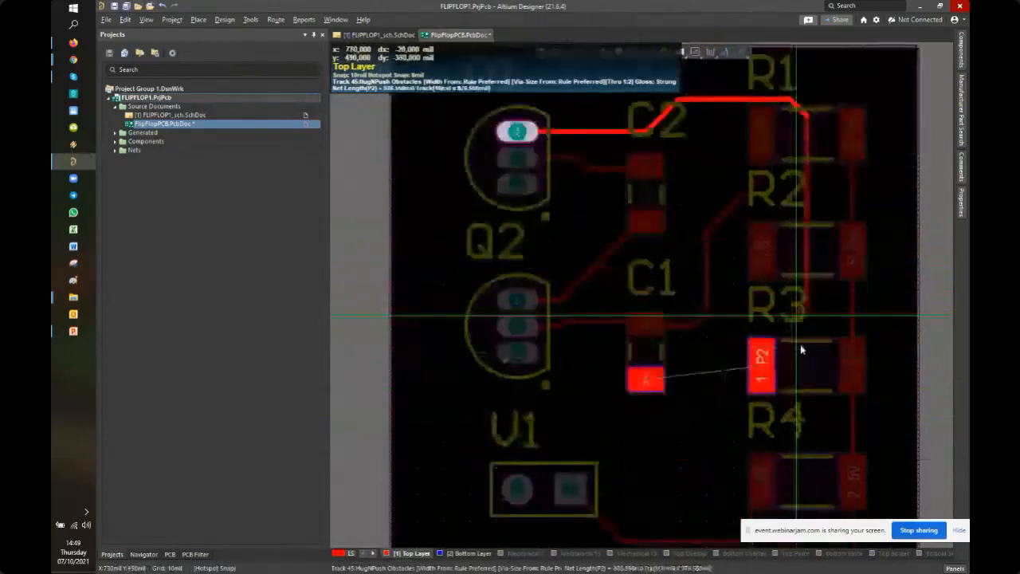
pyautogui.click(756, 370)
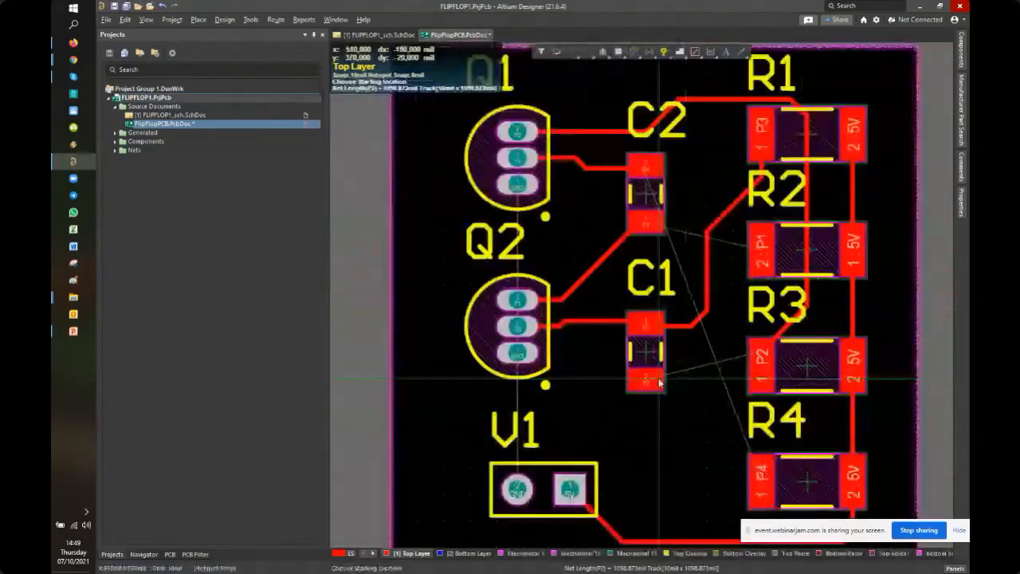
pyautogui.click(659, 382)
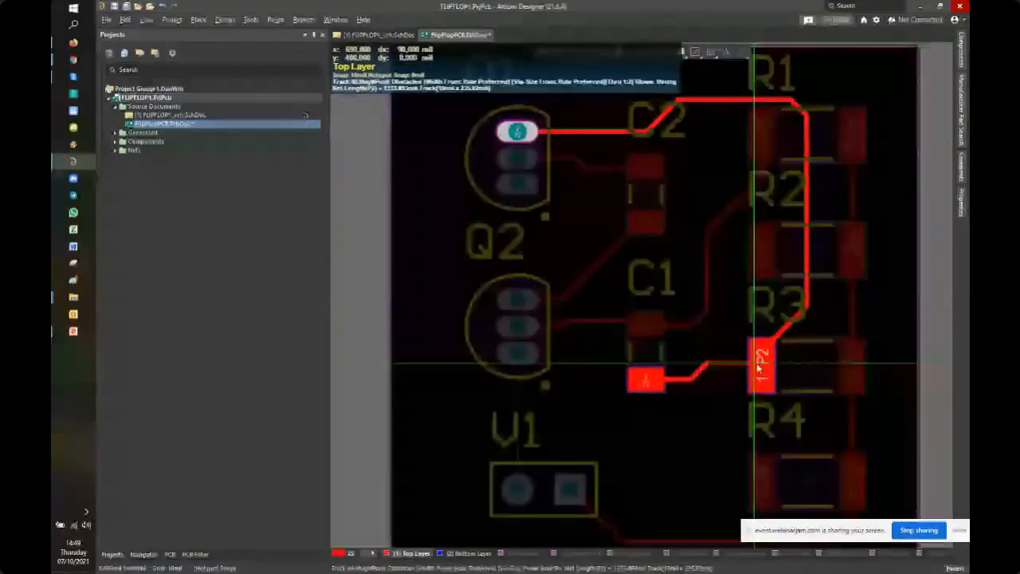
pyautogui.click(764, 368)
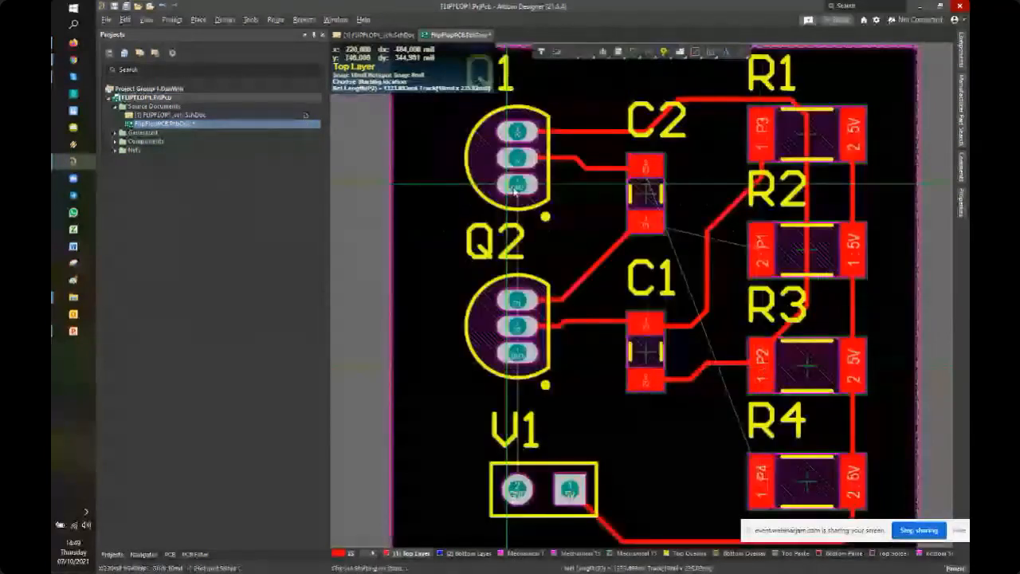
# Route the GND net from the lower pads of Q1 and Q2 to V1 pad 2, taking Q1's track around Q2's outer side
pyautogui.click(516, 186)
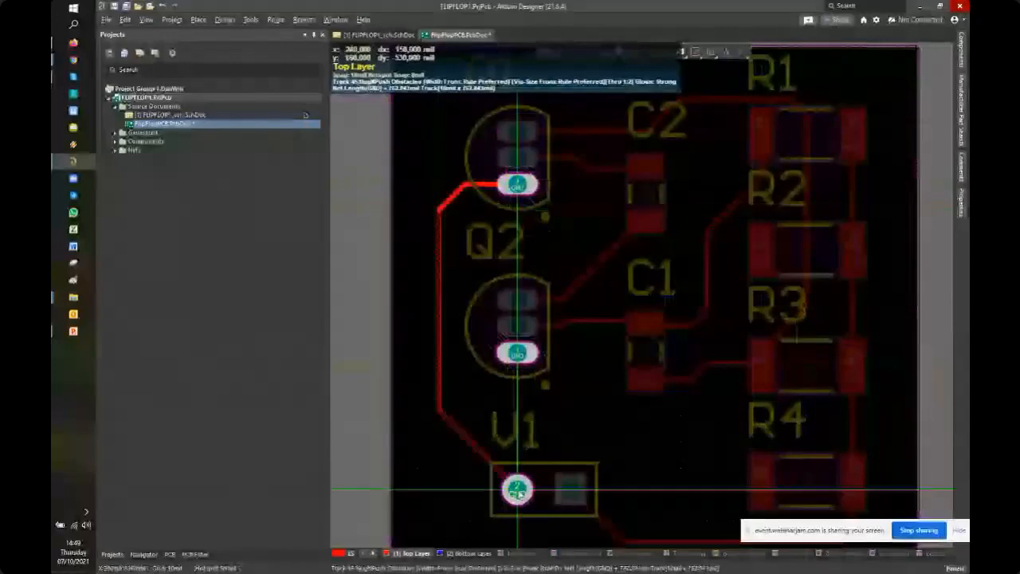
pyautogui.click(518, 491)
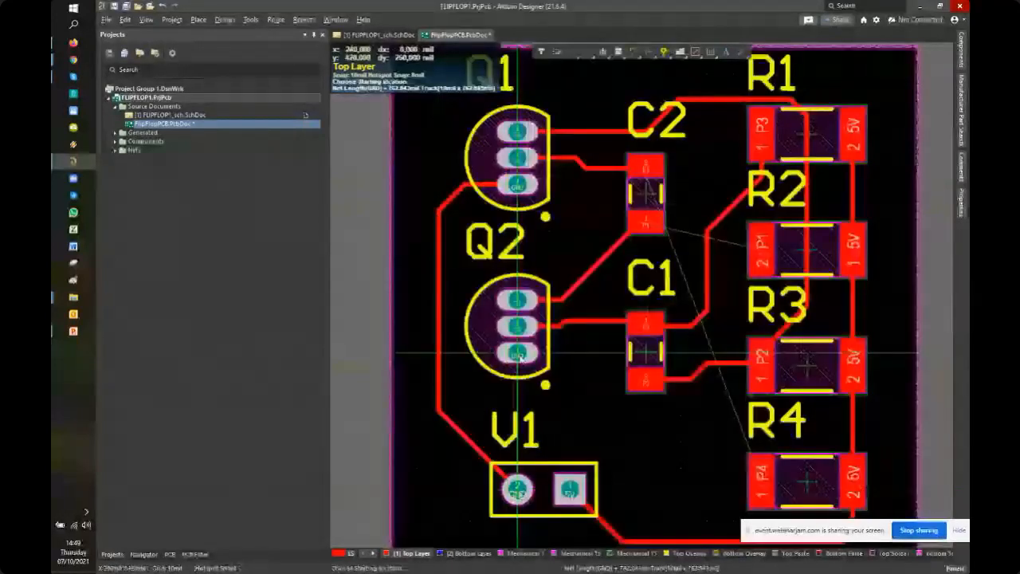
pyautogui.click(519, 354)
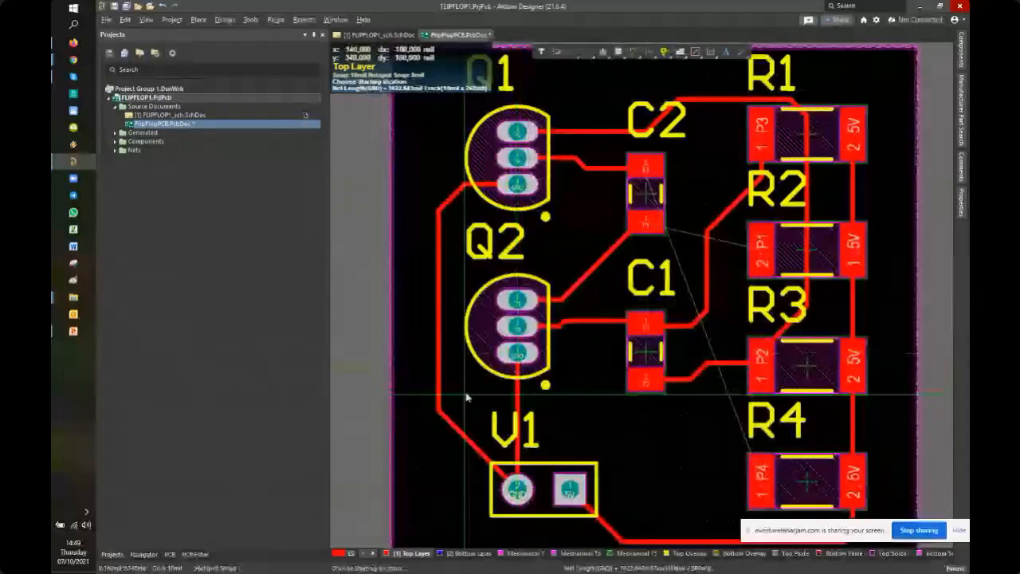
# Route net P4 from R4 pad 1 up between the pads of R3, R2 and R1 and around above Q1 to its middle pad
pyautogui.click(643, 169)
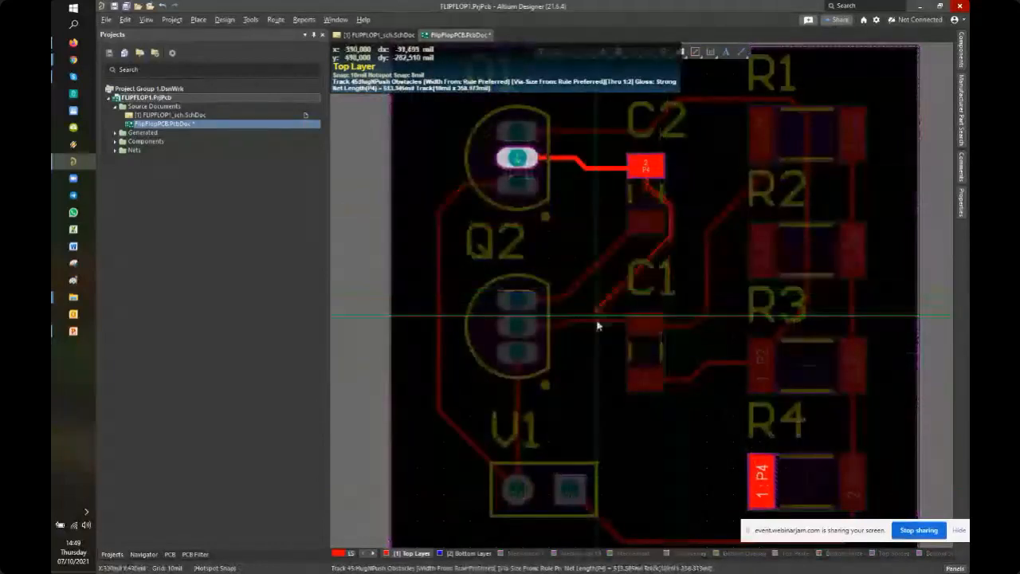
pyautogui.rightClick(659, 296)
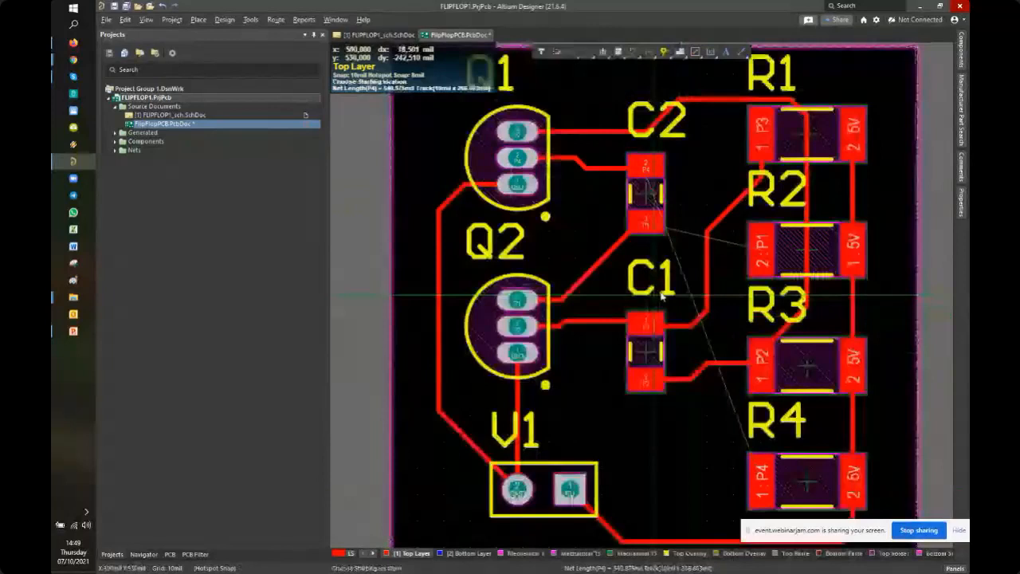
pyautogui.click(761, 479)
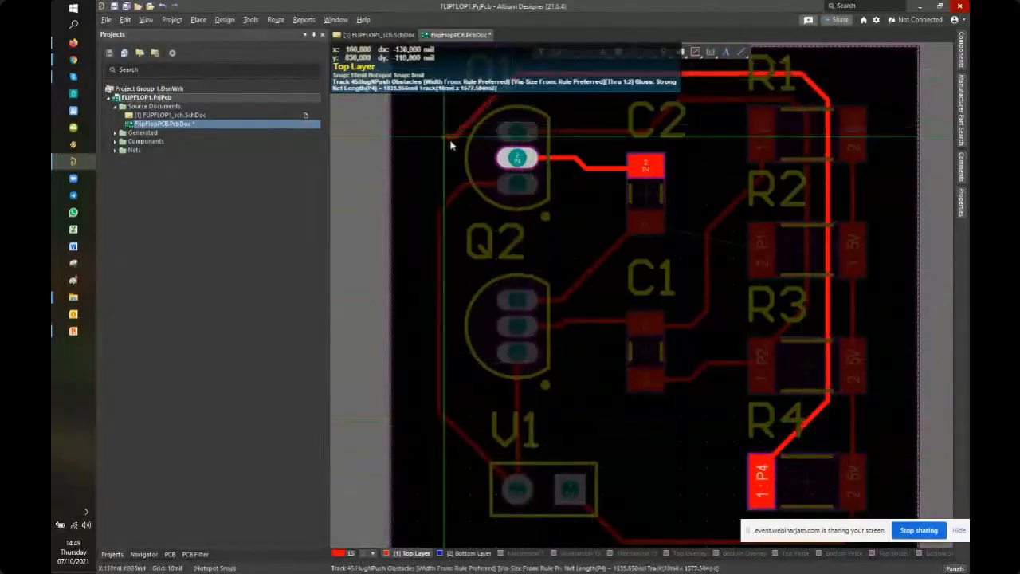
pyautogui.click(518, 159)
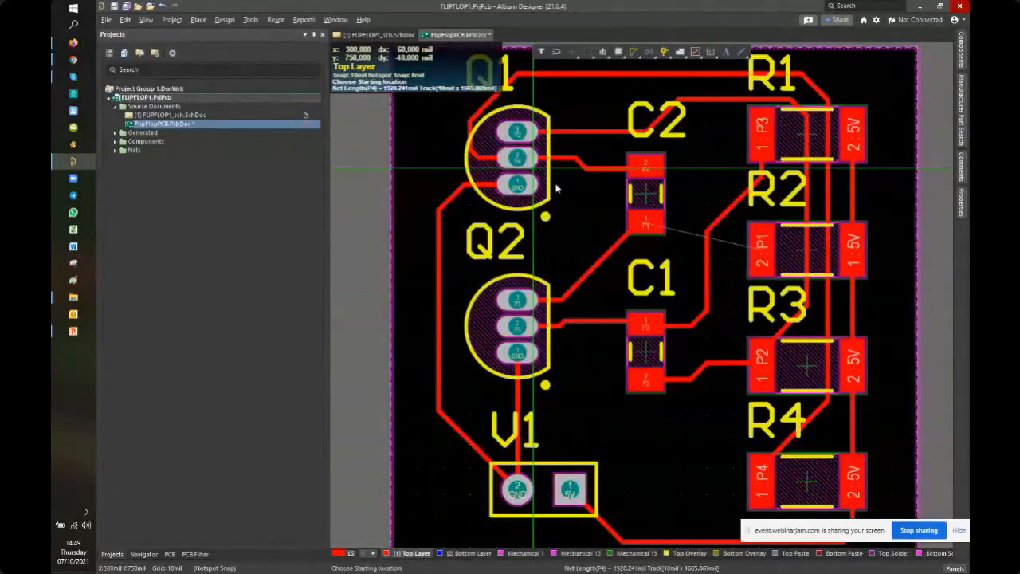
# Reroute net P3 from R1 pad 1 down between the pads of R1 and R2 to C1's upper pad
pyautogui.rightClick(771, 138)
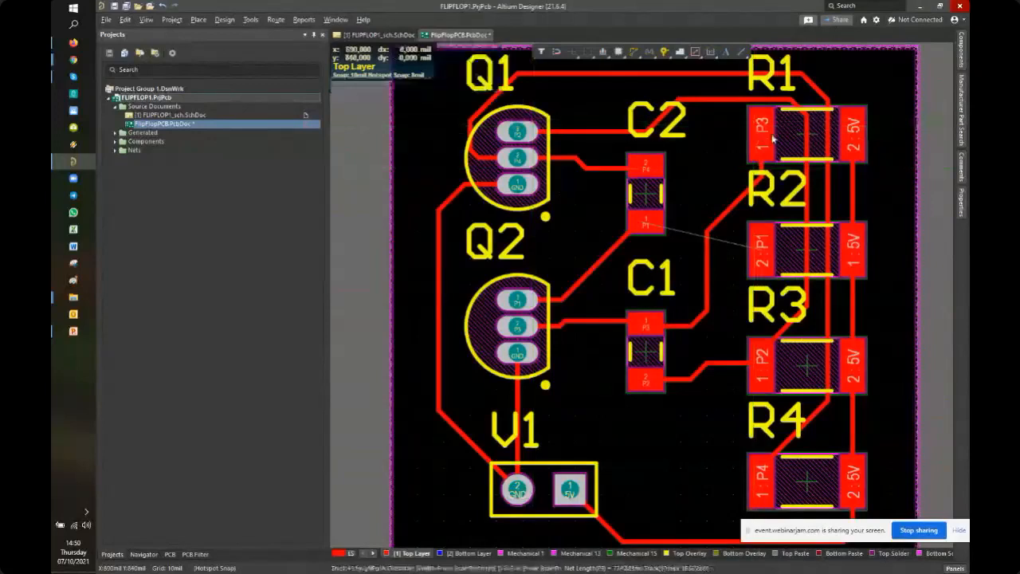
pyautogui.click(771, 139)
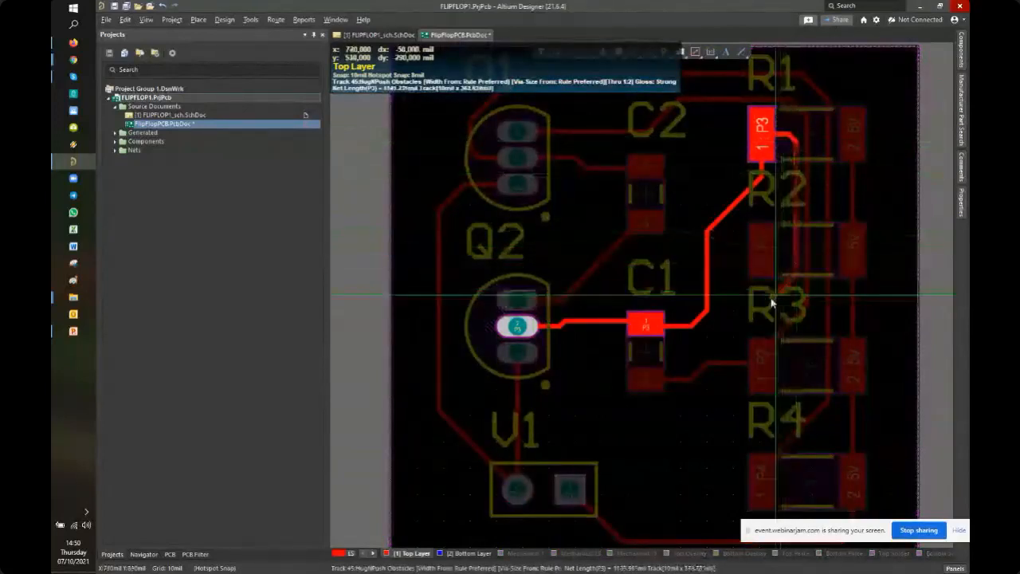
pyautogui.click(684, 326)
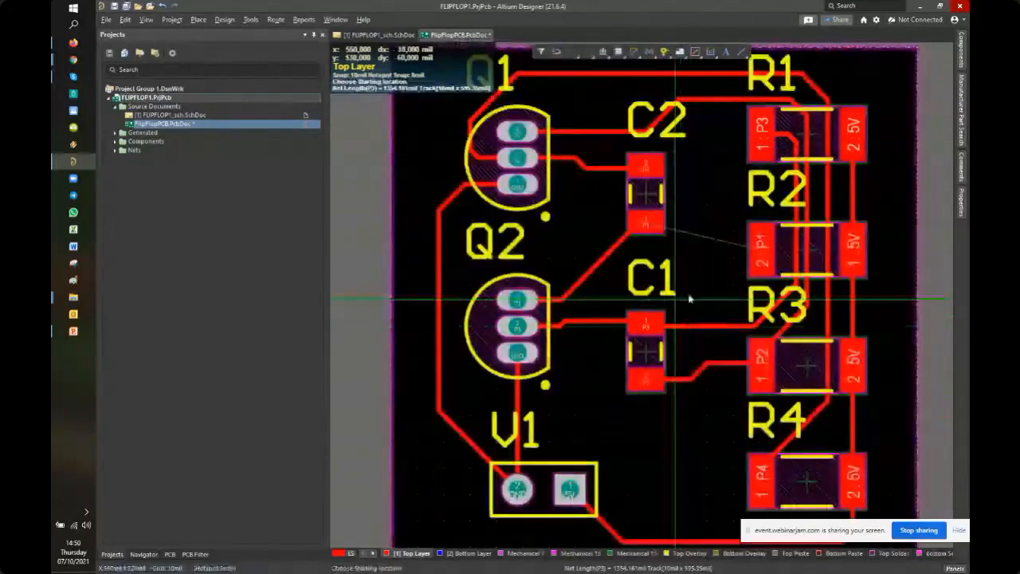
# Route net P1 from C2's lower pad to R2 pad 2 and save the PCB
pyautogui.click(517, 300)
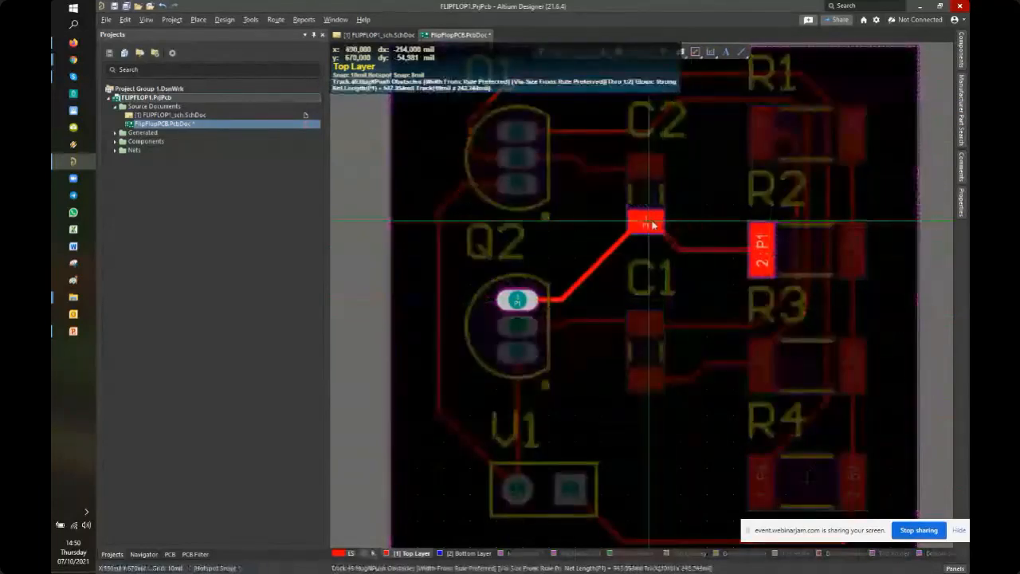
pyautogui.click(650, 223)
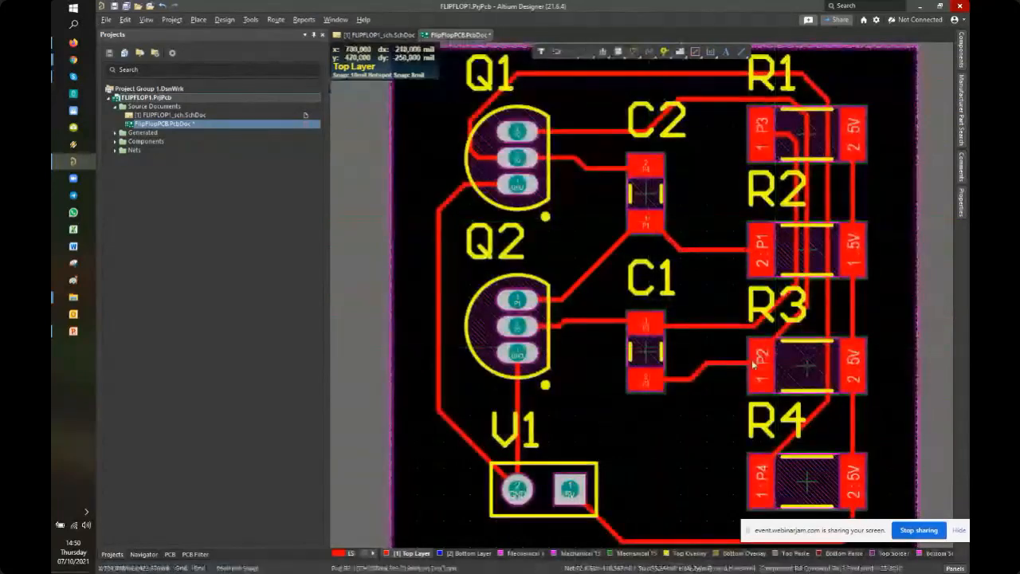
pyautogui.keyDown('ctrl'); pyautogui.scroll(-3, 723, 358); pyautogui.keyUp('ctrl')
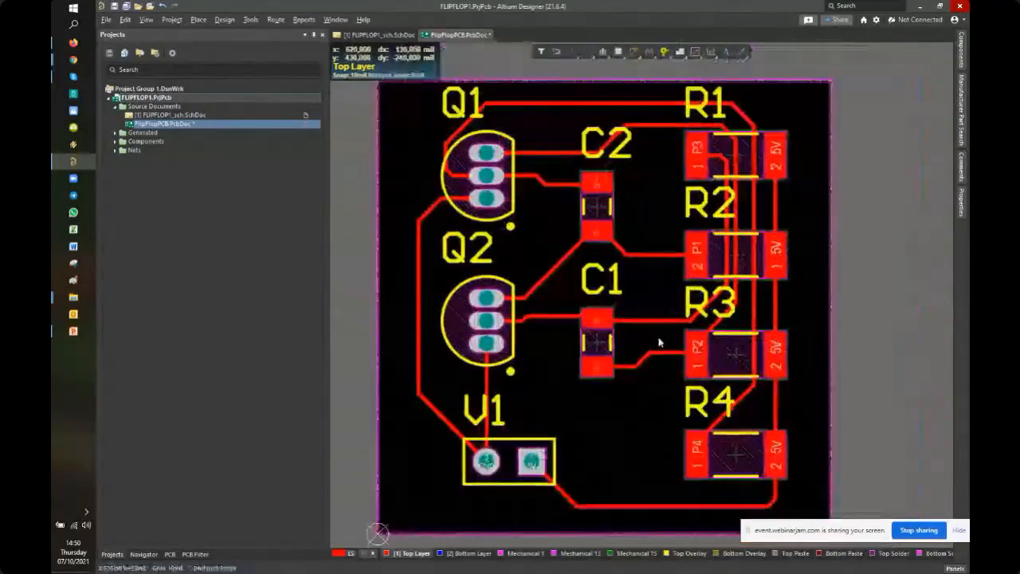
pyautogui.hotkey('ctrl', 's')
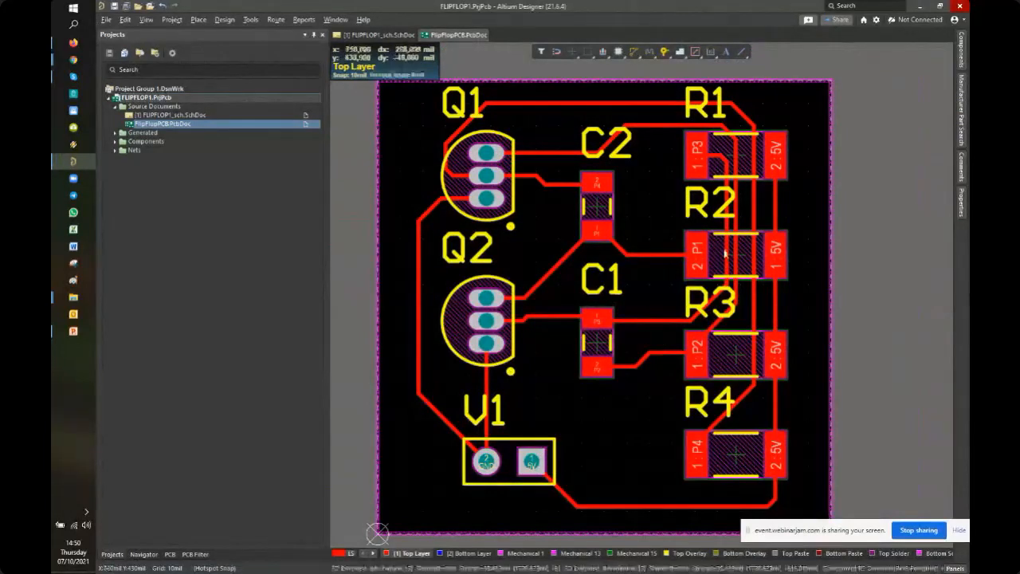
# Show only the Top Layer and move net P2's vertical track beside R1 and R2 away from net P3's track
pyautogui.click(726, 323)
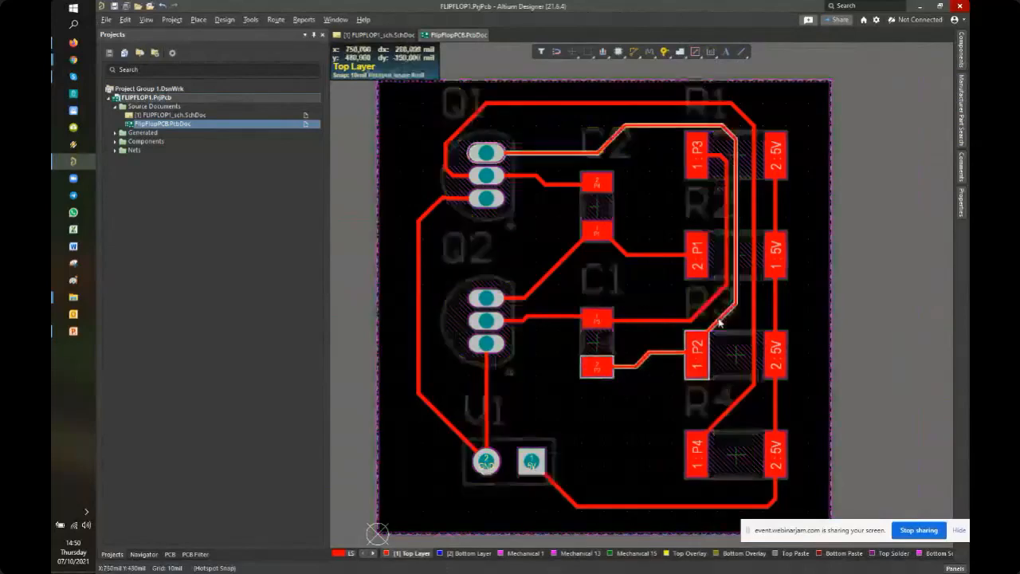
pyautogui.keyDown('ctrl'); pyautogui.scroll(3, 777, 329); pyautogui.keyUp('ctrl')
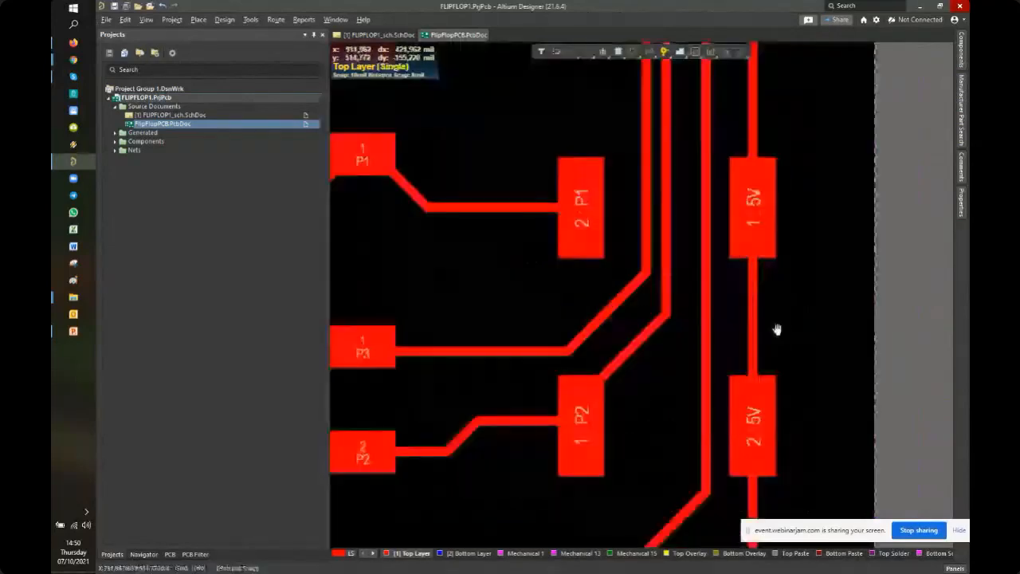
pyautogui.scroll(3, 697, 191)
pyautogui.keyDown('ctrl'); pyautogui.scroll(-2, 652, 384); pyautogui.keyUp('ctrl')
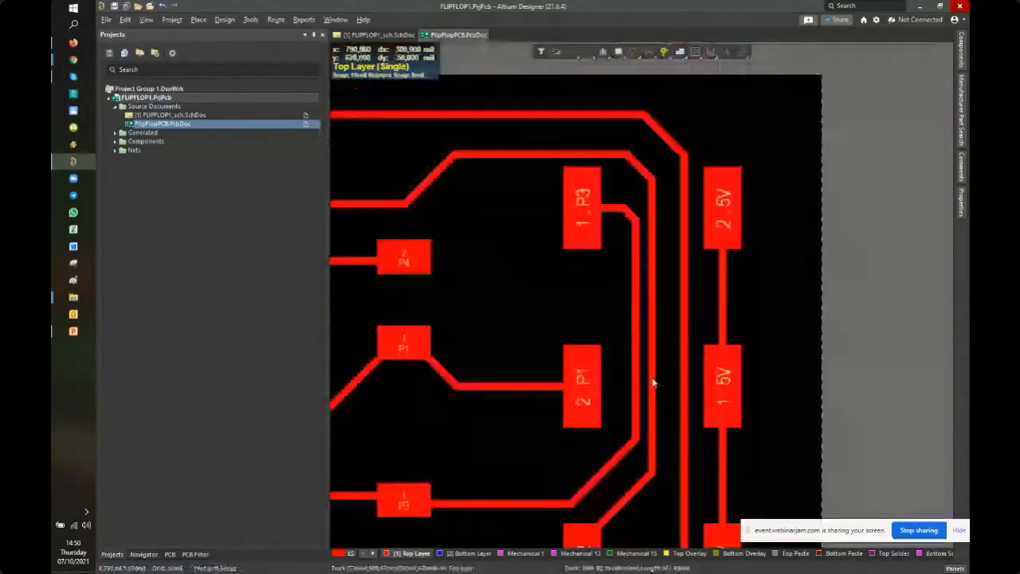
pyautogui.moveTo(652, 317); pyautogui.dragTo(663, 318)
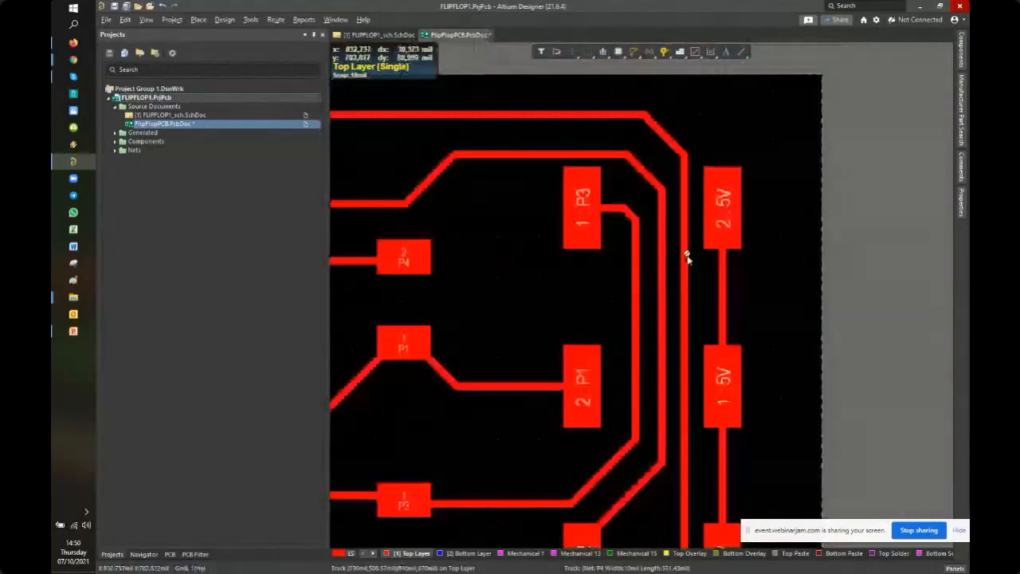
# Reshape the GND track at Q1's GND pad so that its bend has a longer diagonal
pyautogui.keyDown('ctrl'); pyautogui.scroll(-2, 687, 255); pyautogui.keyUp('ctrl')
pyautogui.moveTo(647, 438); pyautogui.dragTo(683, 252, button='right')
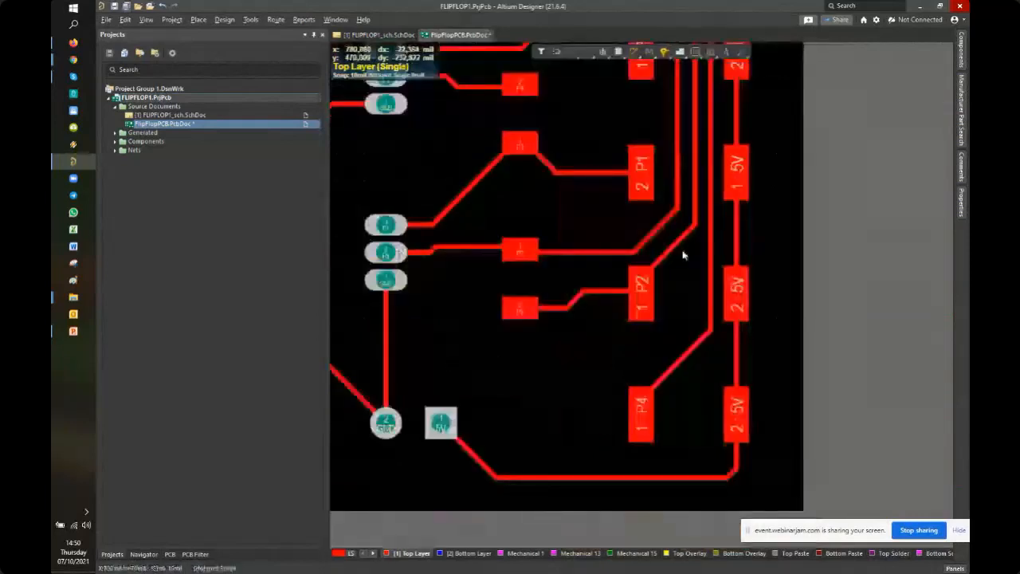
pyautogui.keyDown('ctrl'); pyautogui.scroll(2, 683, 255); pyautogui.keyUp('ctrl')
pyautogui.click(670, 222)
pyautogui.keyDown('ctrl'); pyautogui.scroll(-2, 669, 222); pyautogui.keyUp('ctrl')
pyautogui.moveTo(658, 315); pyautogui.dragTo(765, 243, button='right')
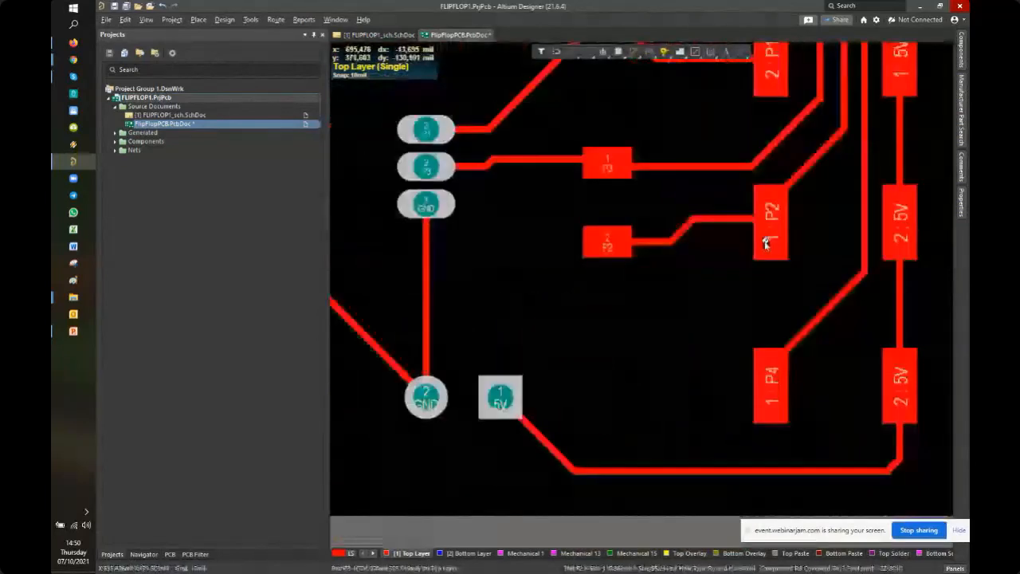
pyautogui.keyDown('ctrl'); pyautogui.scroll(-1, 766, 243); pyautogui.keyUp('ctrl')
pyautogui.moveTo(671, 237); pyautogui.dragTo(685, 391, button='right')
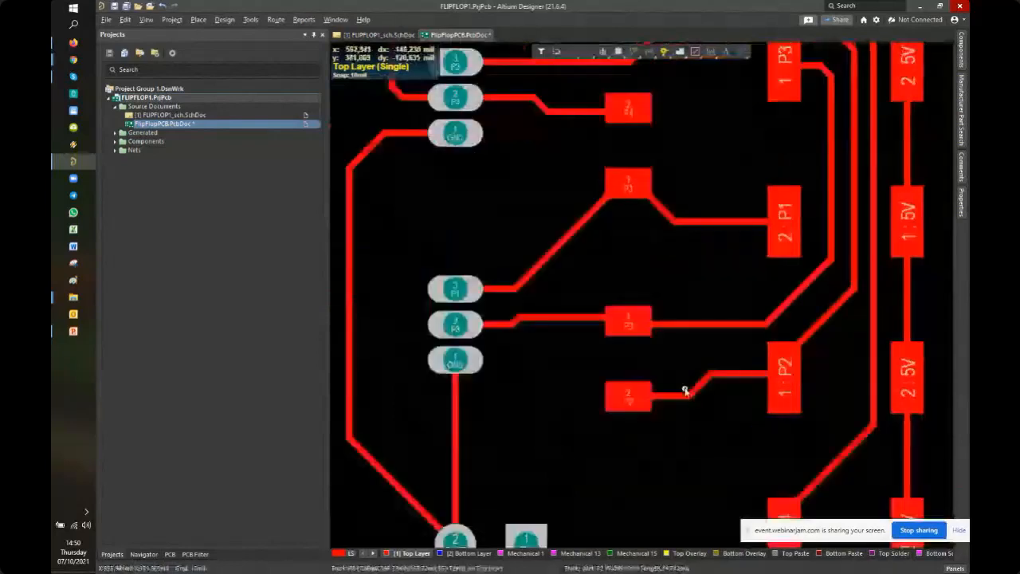
pyautogui.keyDown('ctrl'); pyautogui.scroll(2, 384, 137); pyautogui.keyUp('ctrl')
pyautogui.moveTo(384, 137); pyautogui.dragTo(459, 211, button='right')
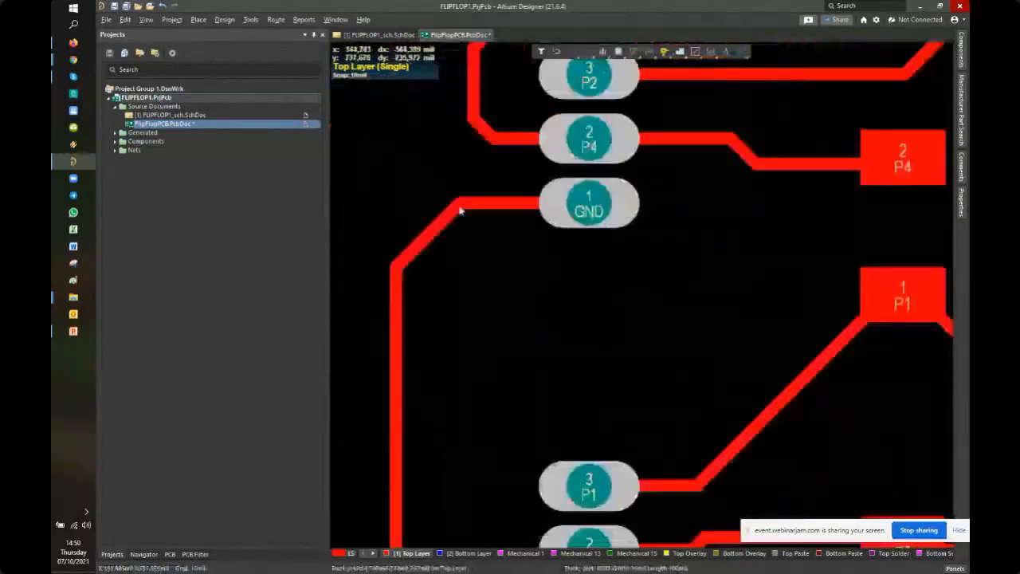
pyautogui.moveTo(460, 211); pyautogui.dragTo(454, 380)
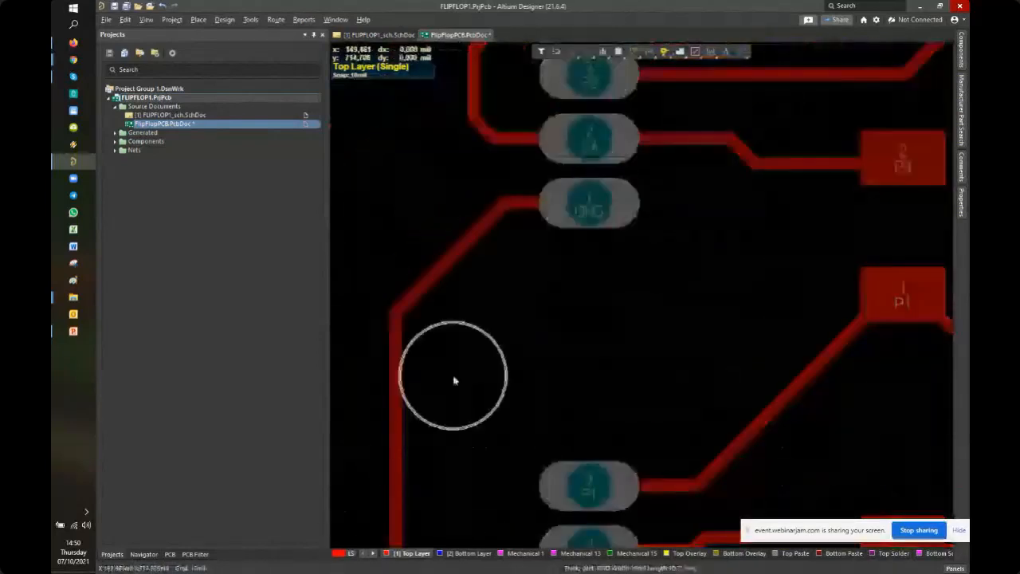
pyautogui.moveTo(396, 413); pyautogui.dragTo(394, 291, button='right')
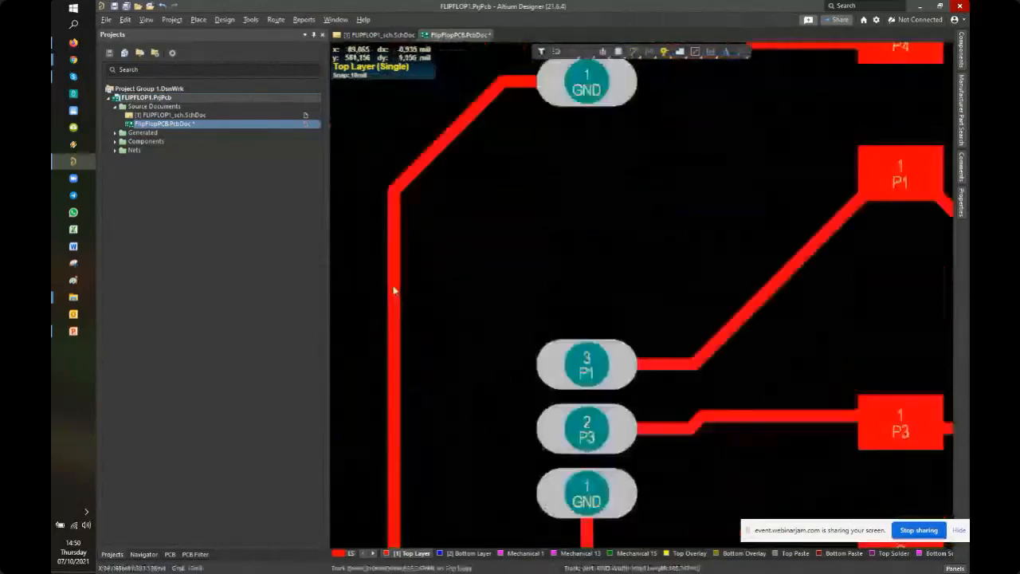
# Move the horizontal 5V track below R4 up, closer to the resistor's pads
pyautogui.keyDown('ctrl'); pyautogui.scroll(-3, 481, 294); pyautogui.keyUp('ctrl')
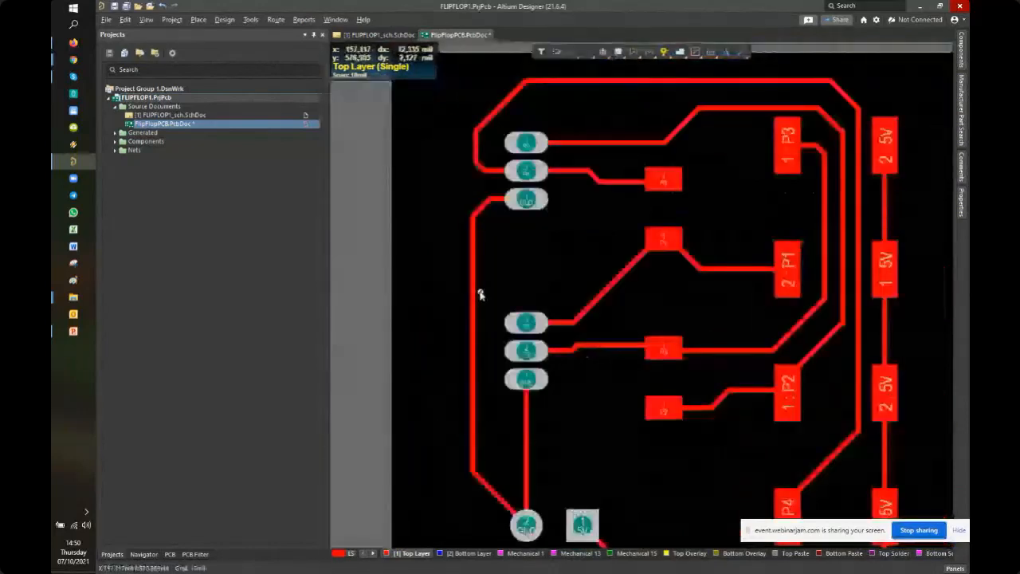
pyautogui.moveTo(626, 480); pyautogui.dragTo(593, 295, button='right')
pyautogui.keyDown('ctrl'); pyautogui.scroll(2, 768, 374); pyautogui.keyUp('ctrl')
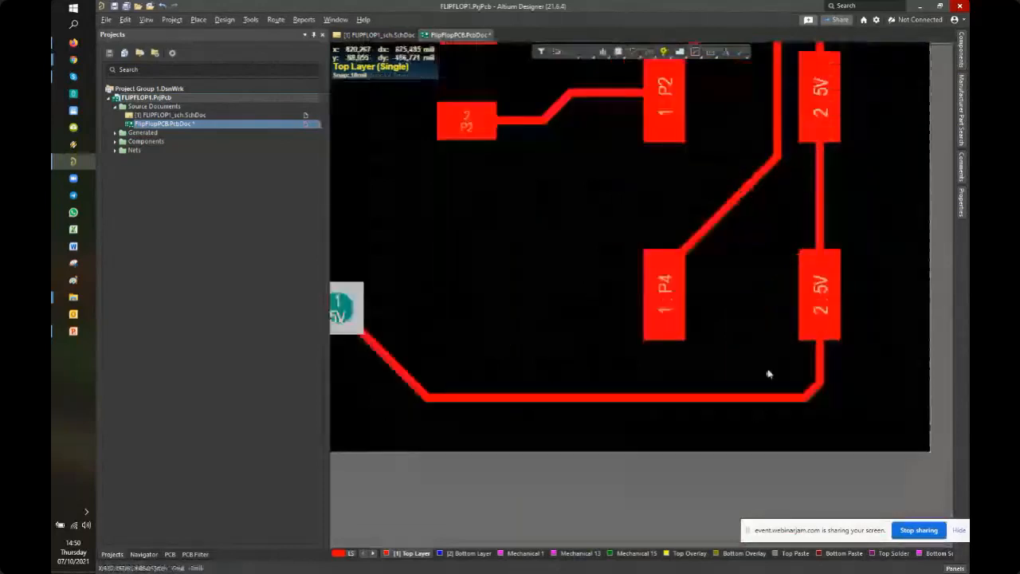
pyautogui.keyDown('ctrl'); pyautogui.scroll(4, 768, 374); pyautogui.keyUp('ctrl')
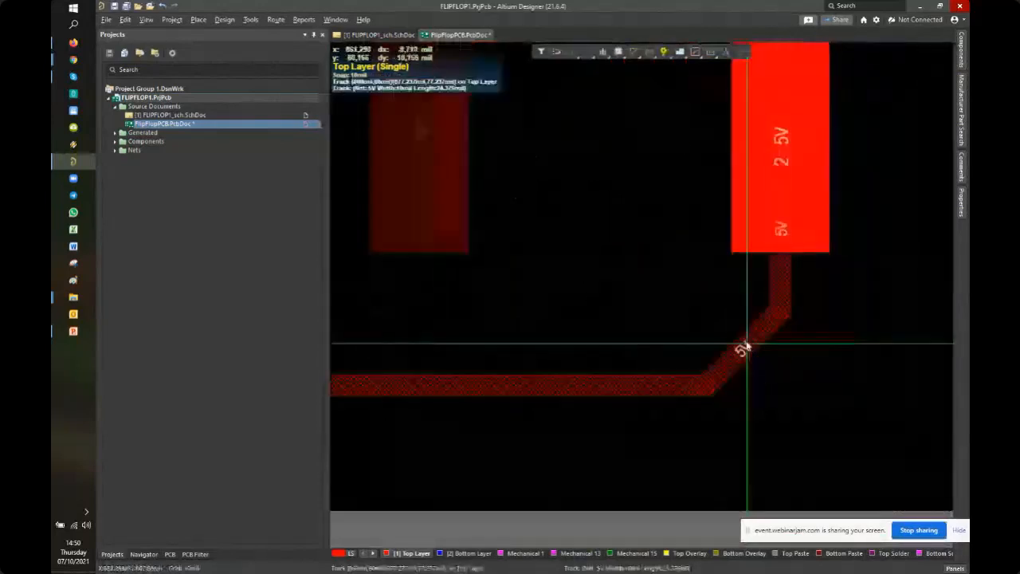
pyautogui.moveTo(630, 382); pyautogui.dragTo(629, 360)
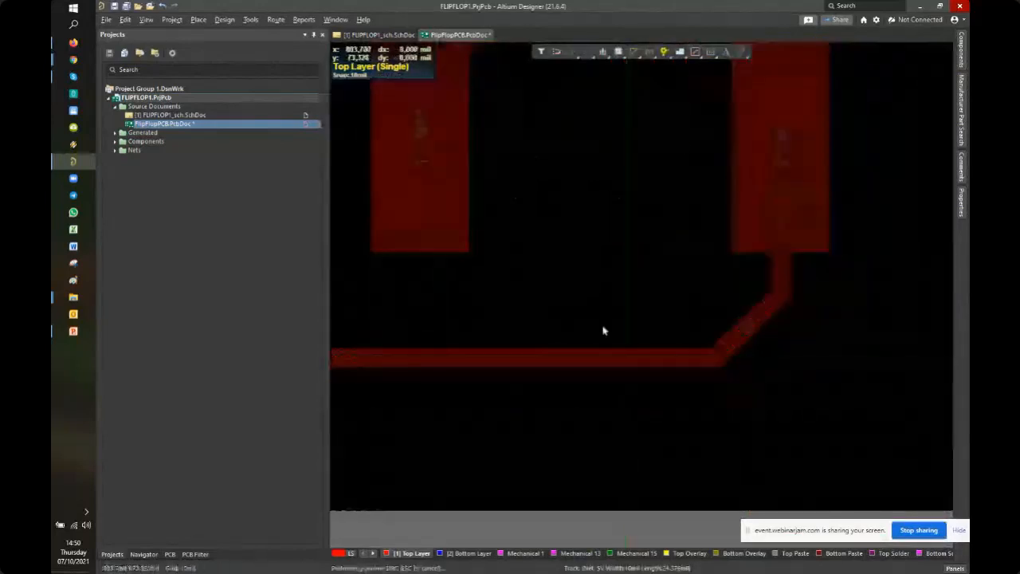
pyautogui.keyDown('ctrl'); pyautogui.scroll(-6, 603, 331); pyautogui.keyUp('ctrl')
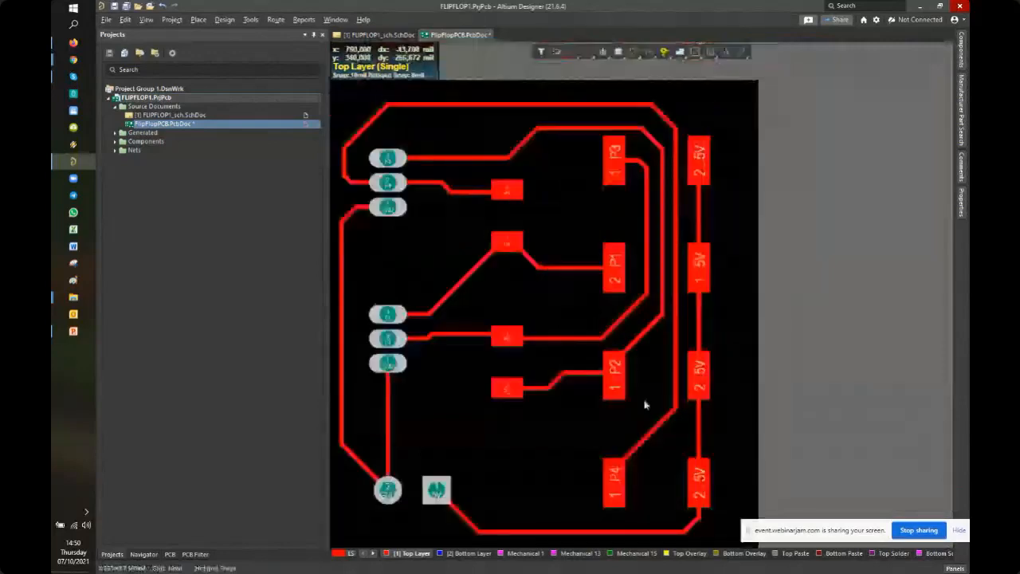
# Adjust the horizontal P4 and P2 tracks above R1 so that they run closer together
pyautogui.keyDown('ctrl'); pyautogui.scroll(5, 642, 279); pyautogui.keyUp('ctrl')
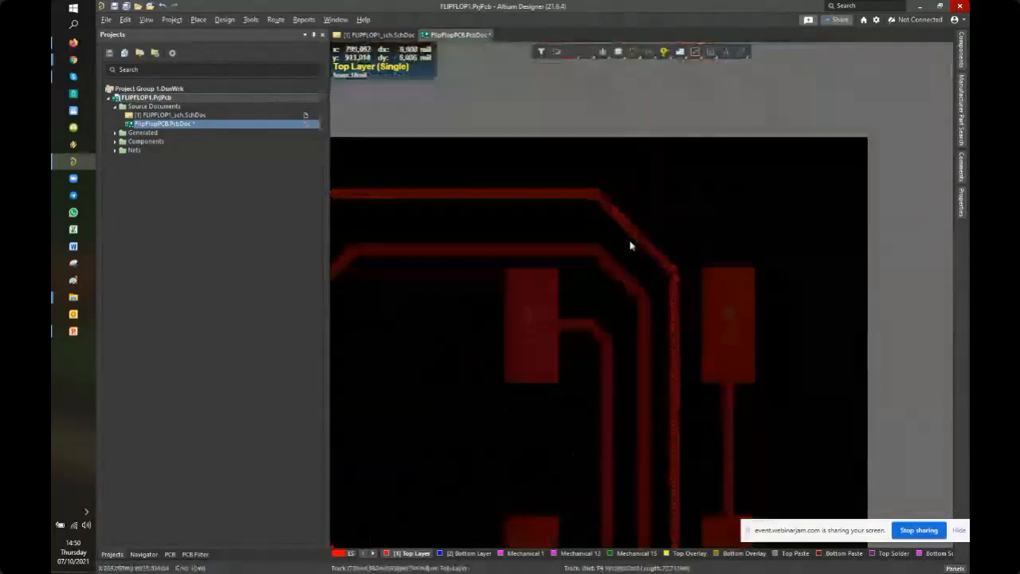
pyautogui.moveTo(580, 247); pyautogui.dragTo(786, 248, button='right')
pyautogui.keyDown('ctrl'); pyautogui.scroll(-2, 815, 229); pyautogui.keyUp('ctrl')
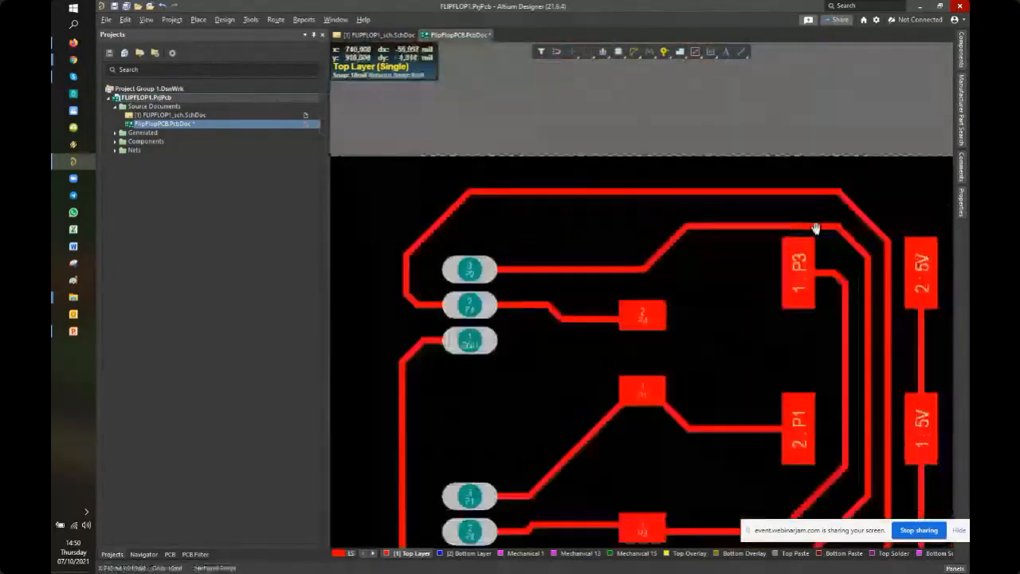
pyautogui.keyDown('ctrl'); pyautogui.scroll(2, 815, 228); pyautogui.keyUp('ctrl')
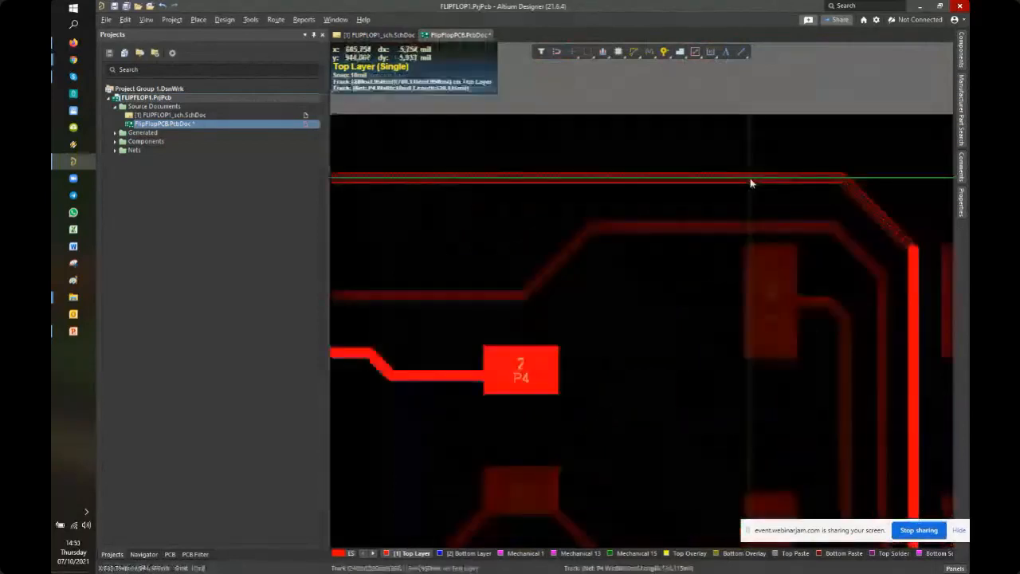
pyautogui.moveTo(741, 229); pyautogui.dragTo(739, 216)
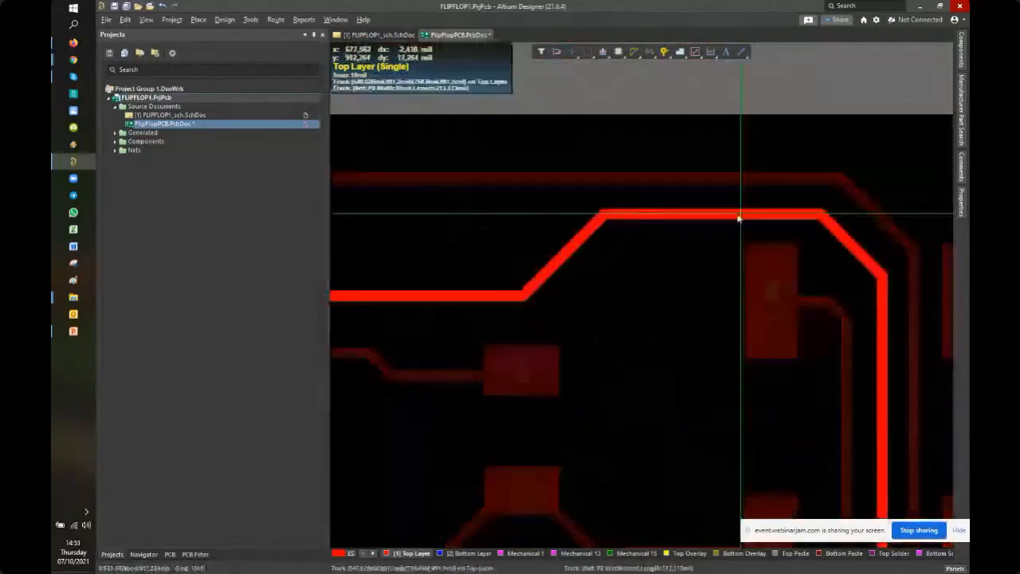
# Move net P4's diagonal and vertical track segments around Q1 closer to the transistor's pads
pyautogui.moveTo(333, 288); pyautogui.dragTo(632, 242, button='right')
pyautogui.moveTo(497, 178); pyautogui.dragTo(503, 184)
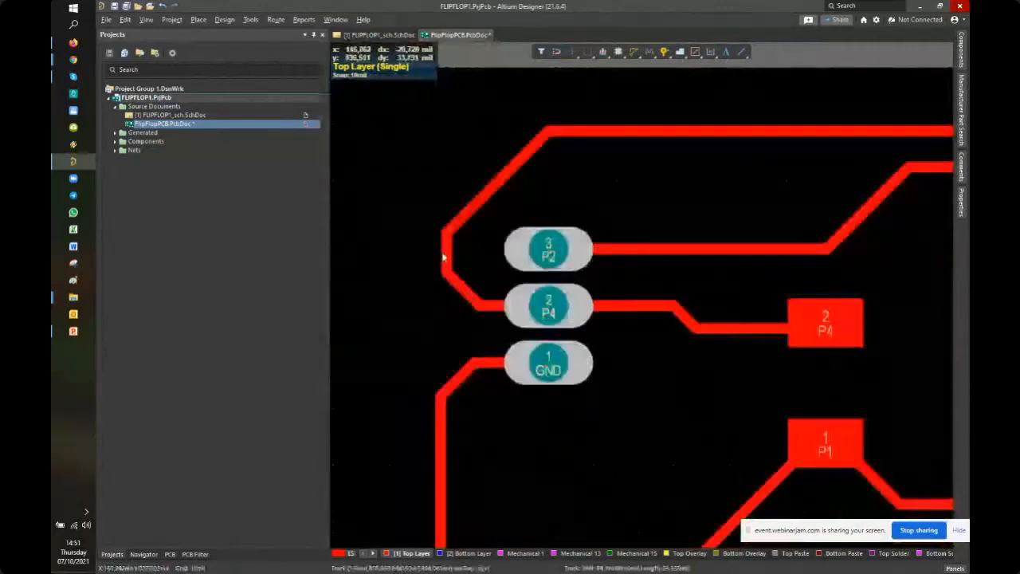
pyautogui.moveTo(444, 263); pyautogui.dragTo(459, 257)
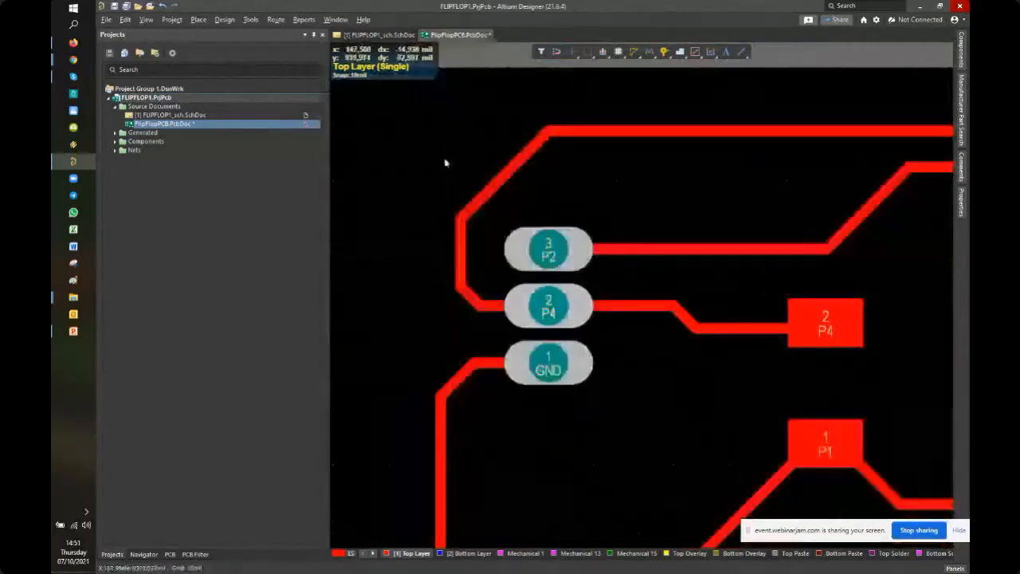
# Restore the display of all layers and save the PCB
pyautogui.keyDown('ctrl'); pyautogui.scroll(-3, 445, 163); pyautogui.keyUp('ctrl')
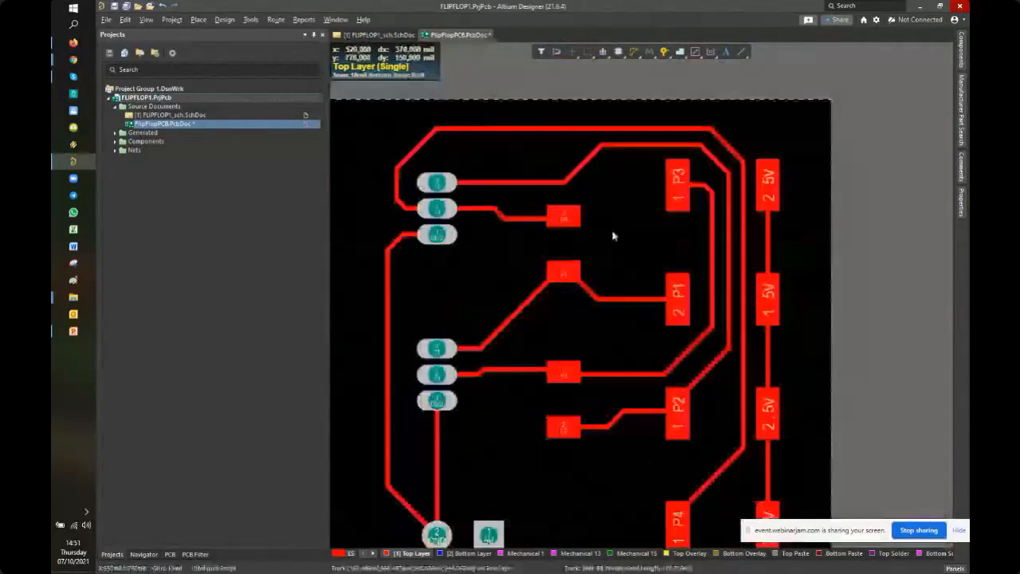
pyautogui.hotkey('shift', 's')
pyautogui.keyDown('ctrl'); pyautogui.scroll(-2, 614, 236); pyautogui.keyUp('ctrl')
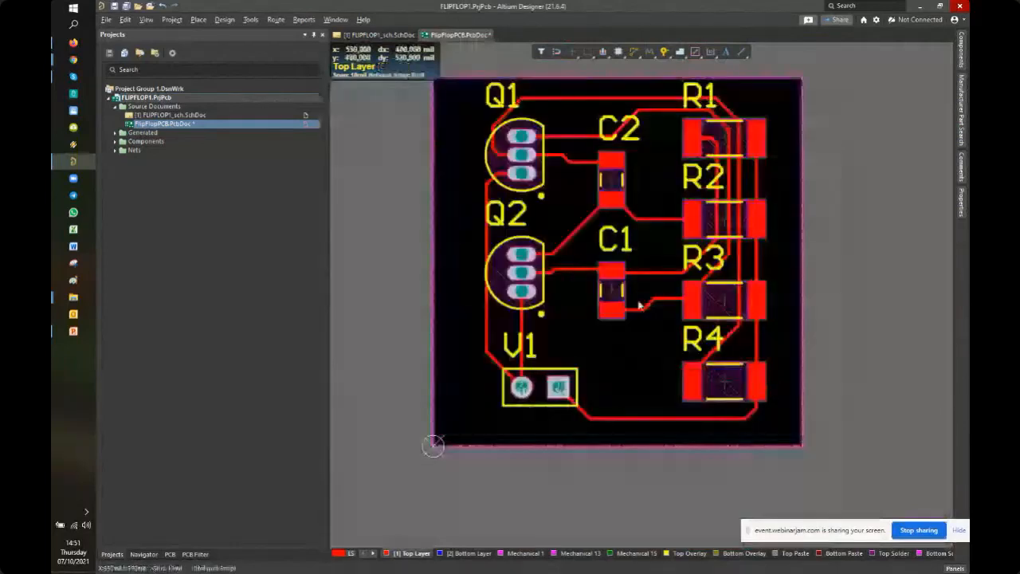
pyautogui.keyDown('ctrl'); pyautogui.scroll(2, 583, 330); pyautogui.keyUp('ctrl')
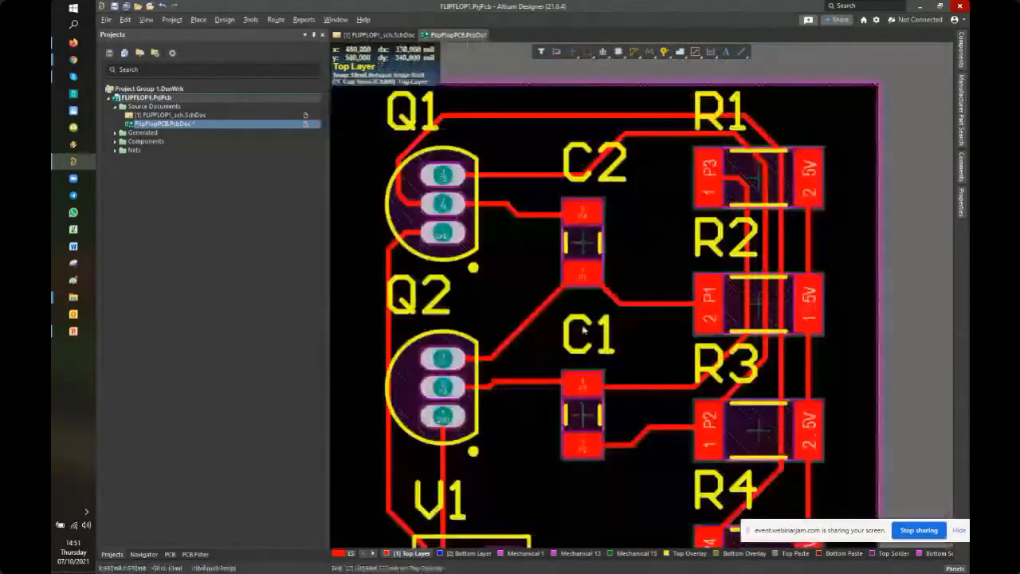
# Review the whole board and display only the Top Layer to inspect the routed tracks
pyautogui.keyDown('ctrl'); pyautogui.scroll(-2, 583, 329); pyautogui.keyUp('ctrl')
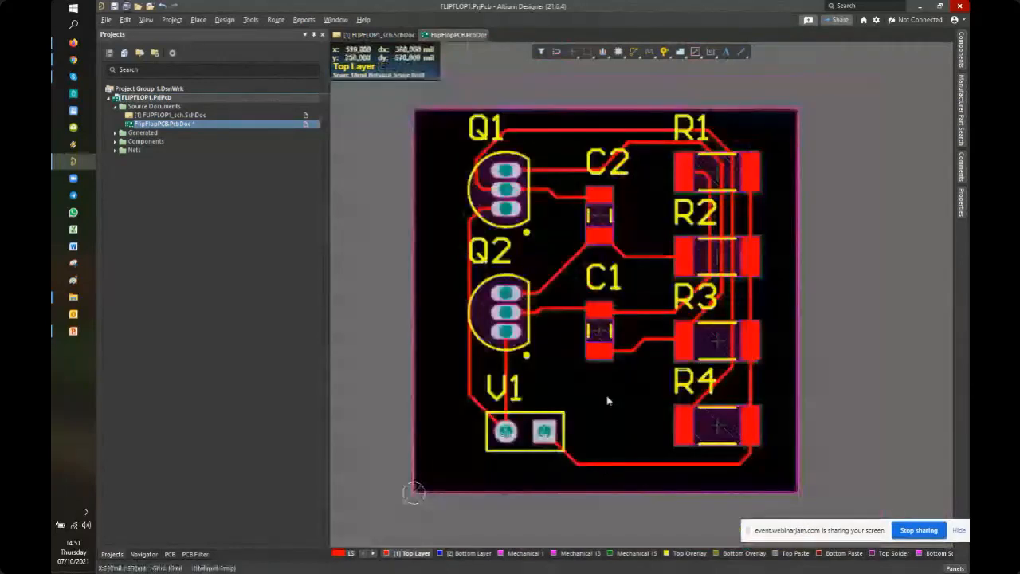
pyautogui.moveTo(608, 401); pyautogui.dragTo(594, 415, button='right')
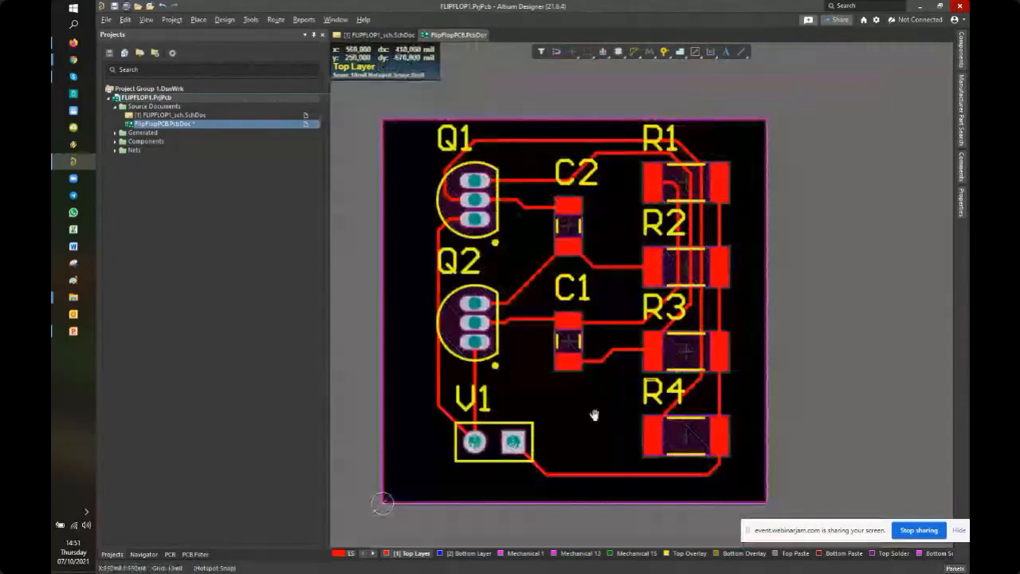
pyautogui.moveTo(594, 414); pyautogui.dragTo(621, 402, button='right')
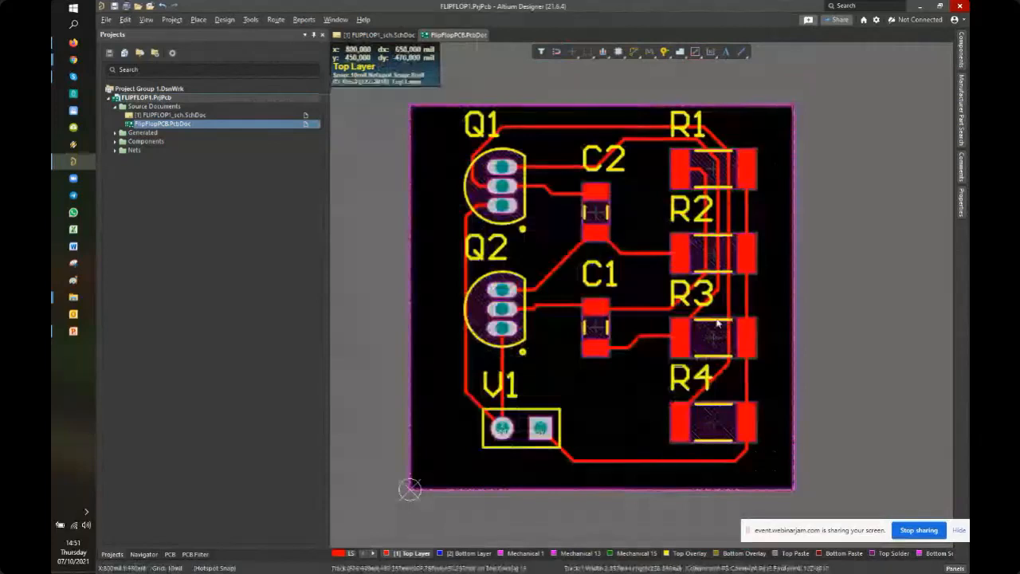
pyautogui.hotkey('shift', 's')
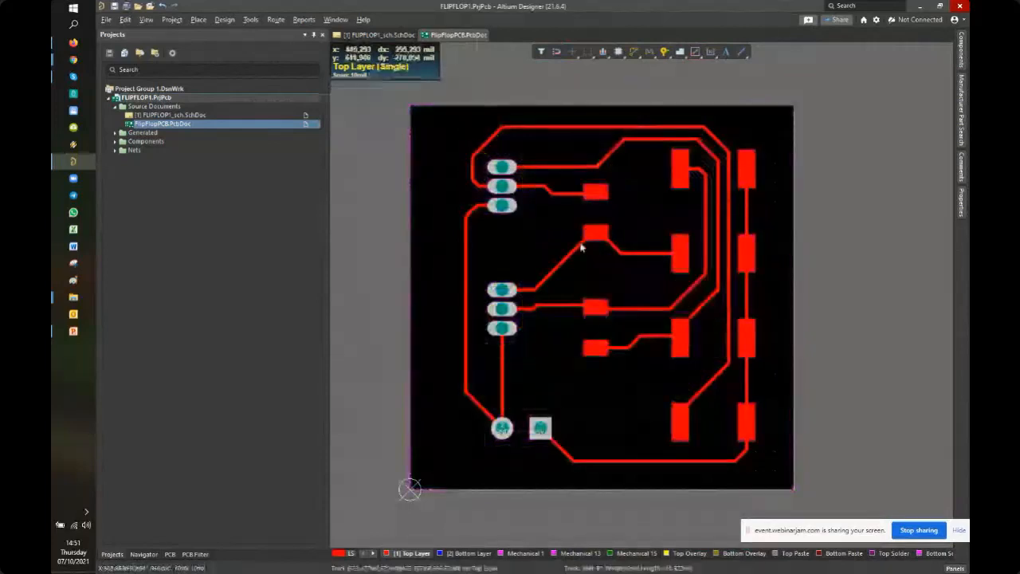
# Restore the display of all layers and examine the solder mask gap between transistor Q1's pads
pyautogui.keyDown('ctrl'); pyautogui.scroll(2, 581, 248); pyautogui.keyUp('ctrl')
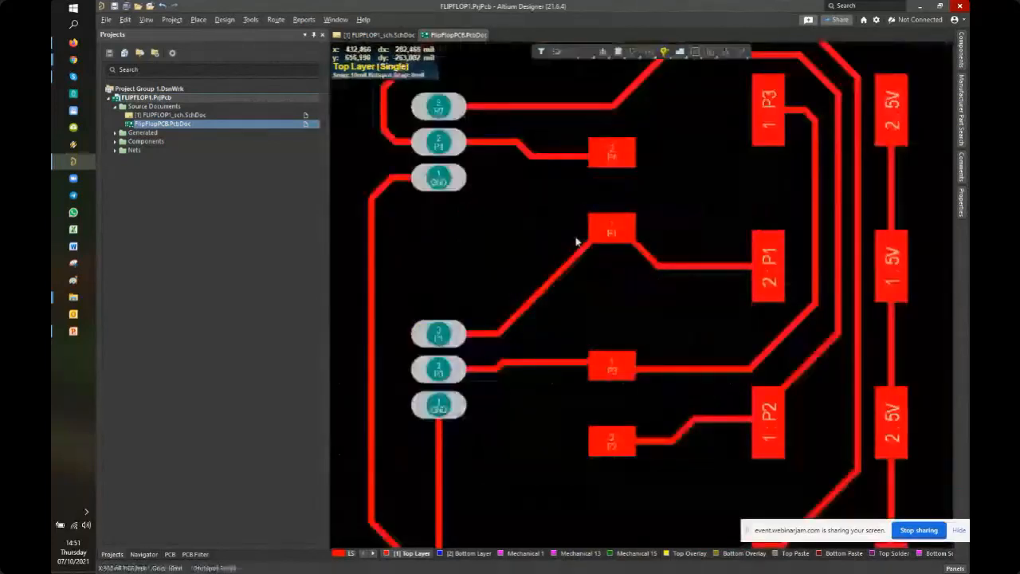
pyautogui.hotkey('shift', 's')
pyautogui.keyDown('ctrl'); pyautogui.scroll(1, 449, 157); pyautogui.keyUp('ctrl')
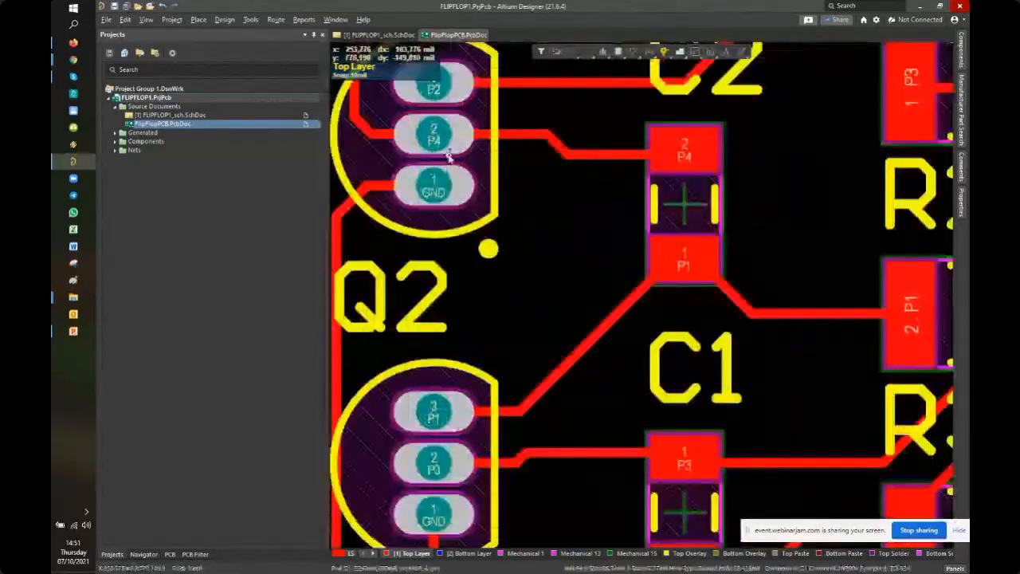
pyautogui.keyDown('ctrl'); pyautogui.scroll(4, 449, 157); pyautogui.keyUp('ctrl')
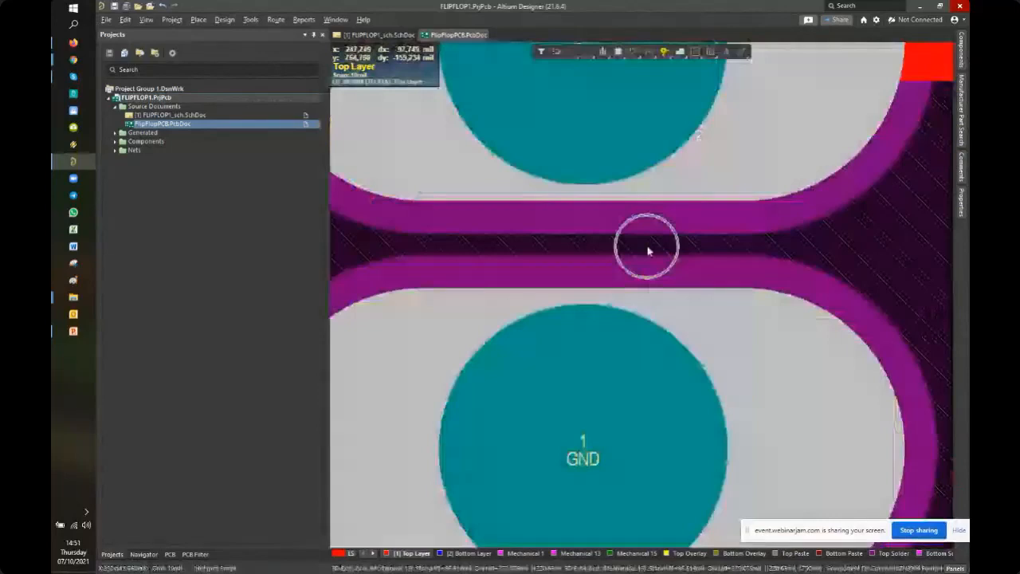
pyautogui.keyDown('ctrl'); pyautogui.scroll(-6, 802, 161); pyautogui.keyUp('ctrl')
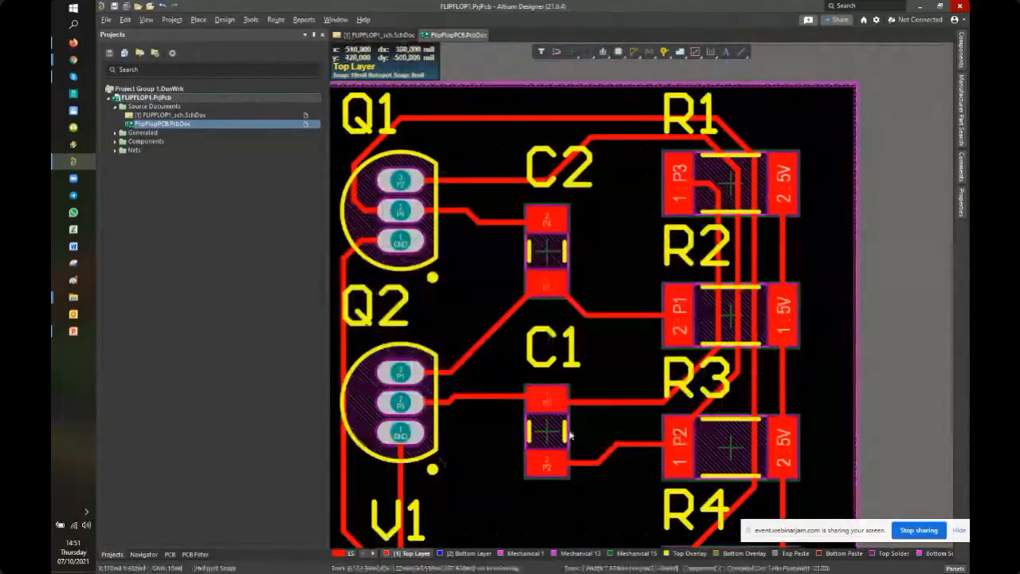
# Inspect the pad outlines around resistor R4 up close and review the whole routed board
pyautogui.scroll(-3, 684, 454)
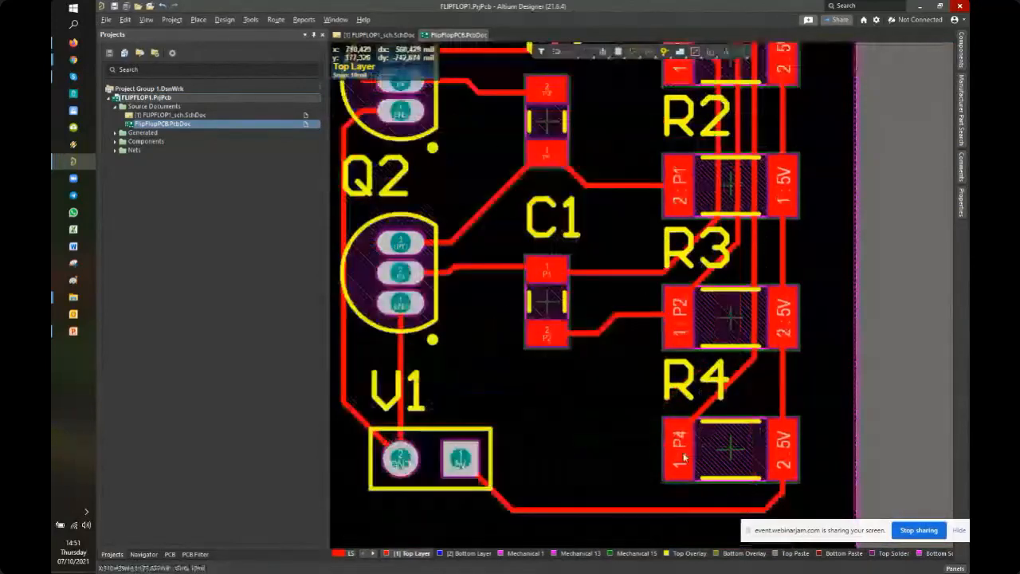
pyautogui.keyDown('ctrl'); pyautogui.scroll(5, 684, 456); pyautogui.keyUp('ctrl')
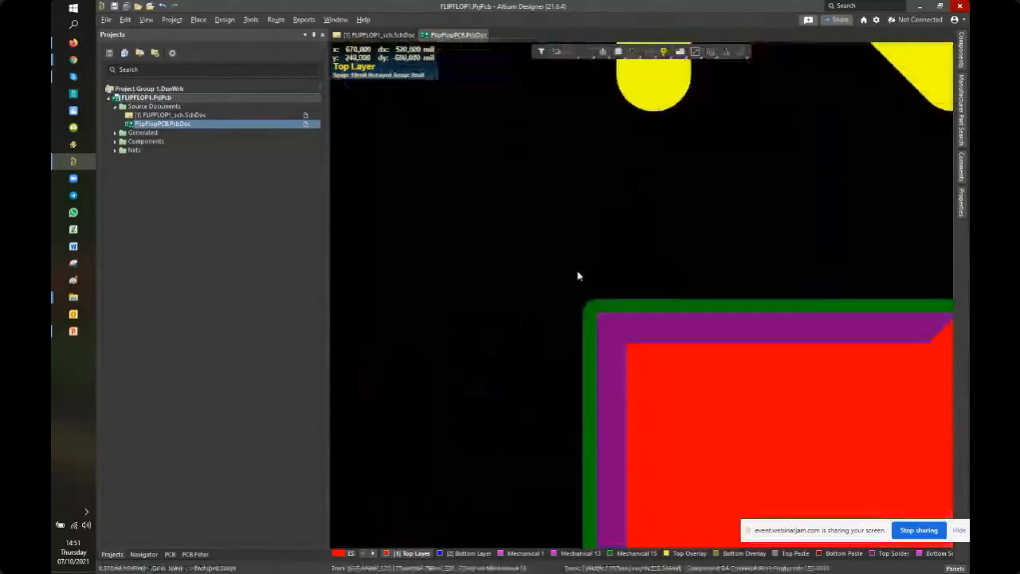
pyautogui.click(618, 336)
pyautogui.keyDown('ctrl'); pyautogui.scroll(-1, 566, 292); pyautogui.keyUp('ctrl')
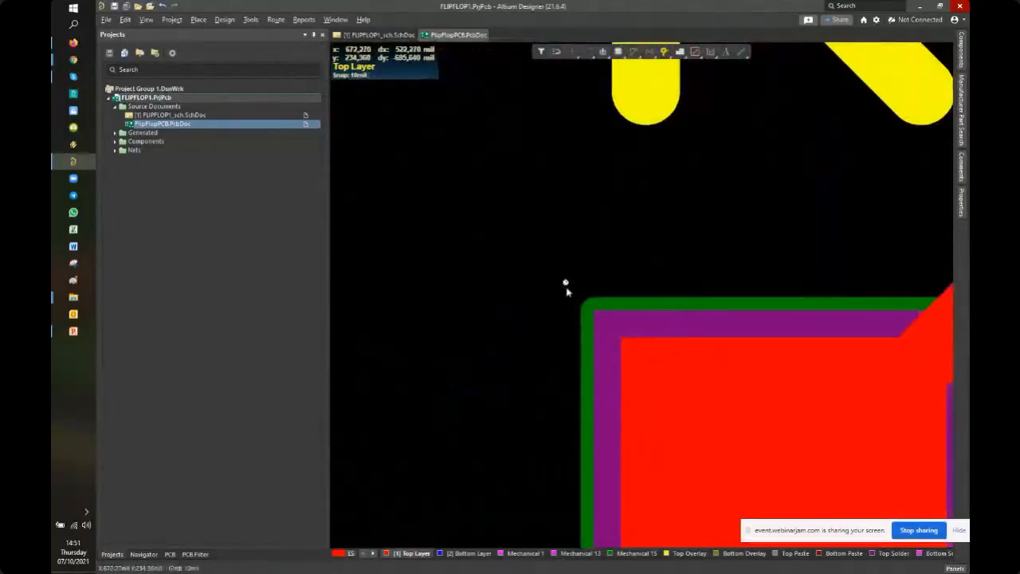
pyautogui.keyDown('ctrl'); pyautogui.scroll(-2, 567, 292); pyautogui.keyUp('ctrl')
pyautogui.keyDown('ctrl'); pyautogui.scroll(-4, 566, 286); pyautogui.keyUp('ctrl')
pyautogui.scroll(1, 568, 348)
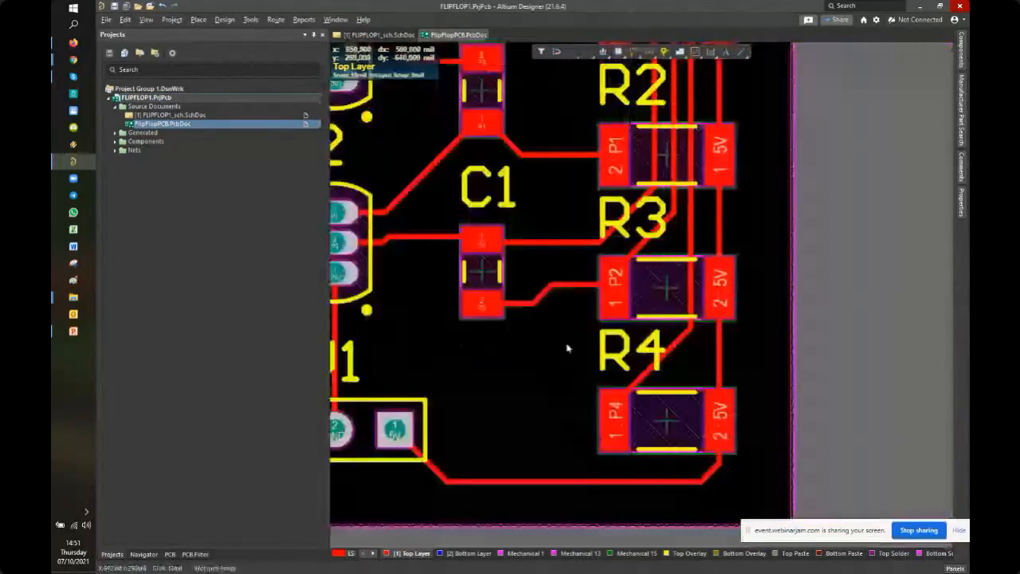
pyautogui.keyDown('ctrl'); pyautogui.scroll(-3, 567, 348); pyautogui.keyUp('ctrl')
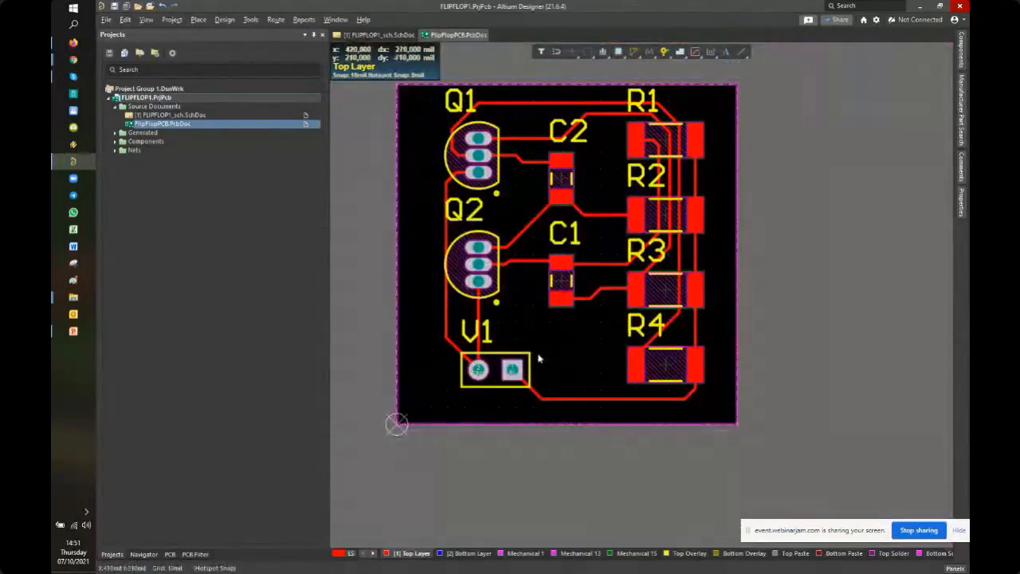
pyautogui.moveTo(584, 338); pyautogui.dragTo(614, 397, button='right')
pyautogui.keyDown('ctrl'); pyautogui.scroll(2, 630, 395); pyautogui.keyUp('ctrl')
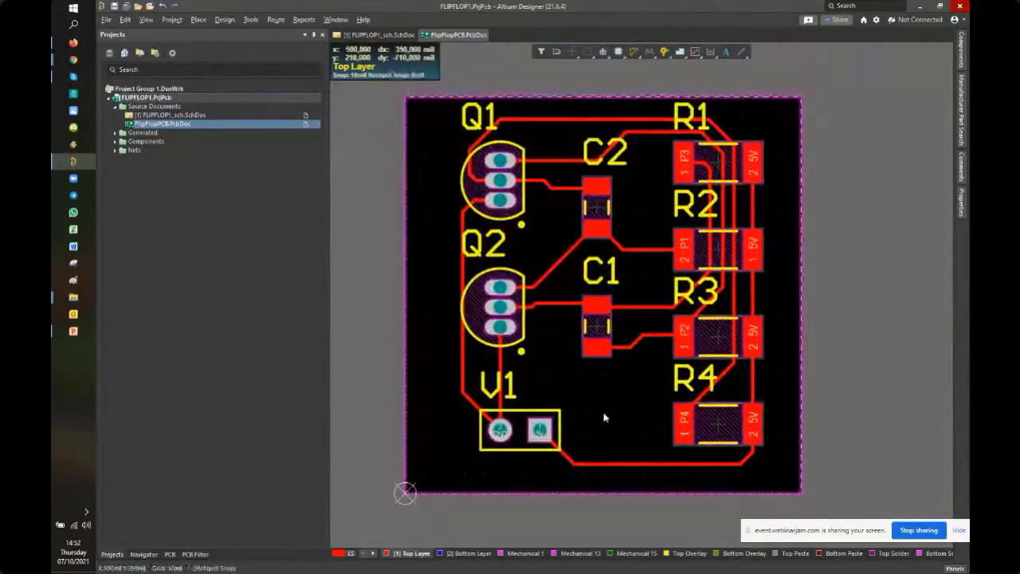
# Show the board in 3D and examine the component bodies and tracks from several angles
pyautogui.press('3')
pyautogui.keyDown('shift'); pyautogui.moveTo(667, 403); pyautogui.dragTo(598, 319, button='right'); pyautogui.keyUp('shift')
pyautogui.keyDown('ctrl'); pyautogui.scroll(10, 598, 320); pyautogui.keyUp('ctrl')
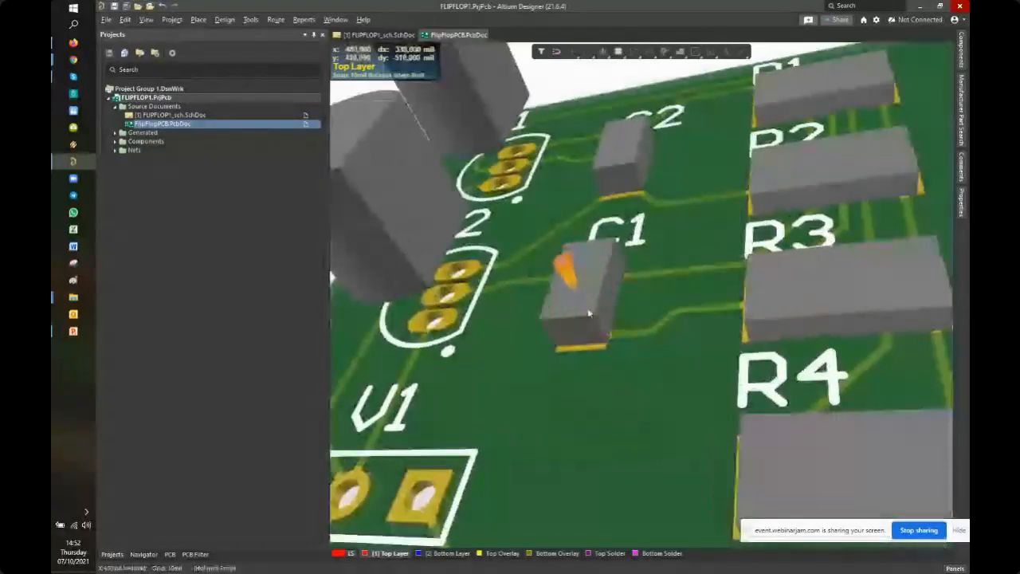
pyautogui.keyDown('ctrl'); pyautogui.scroll(-10, 587, 289); pyautogui.keyUp('ctrl')
pyautogui.keyDown('ctrl'); pyautogui.scroll(2, 630, 327); pyautogui.keyUp('ctrl')
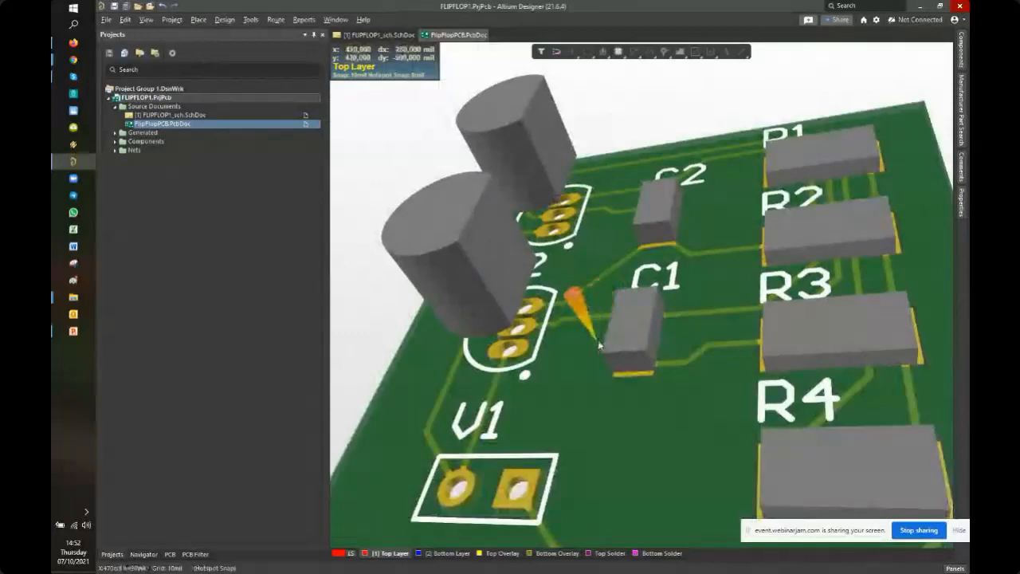
pyautogui.moveTo(641, 323)
pyautogui.keyDown('shift'); pyautogui.mouseDown(button='right')
pyautogui.moveTo(689, 298)
pyautogui.moveTo(660, 212)
pyautogui.moveTo(437, 237)
pyautogui.moveTo(471, 369)
pyautogui.moveTo(698, 424)
pyautogui.moveTo(856, 370)
pyautogui.moveTo(508, 300)
pyautogui.moveTo(558, 343)
pyautogui.moveTo(606, 319)
pyautogui.moveTo(619, 332)
pyautogui.mouseUp(button='right'); pyautogui.keyUp('shift')
pyautogui.keyDown('ctrl'); pyautogui.scroll(-5, 619, 331); pyautogui.keyUp('ctrl')
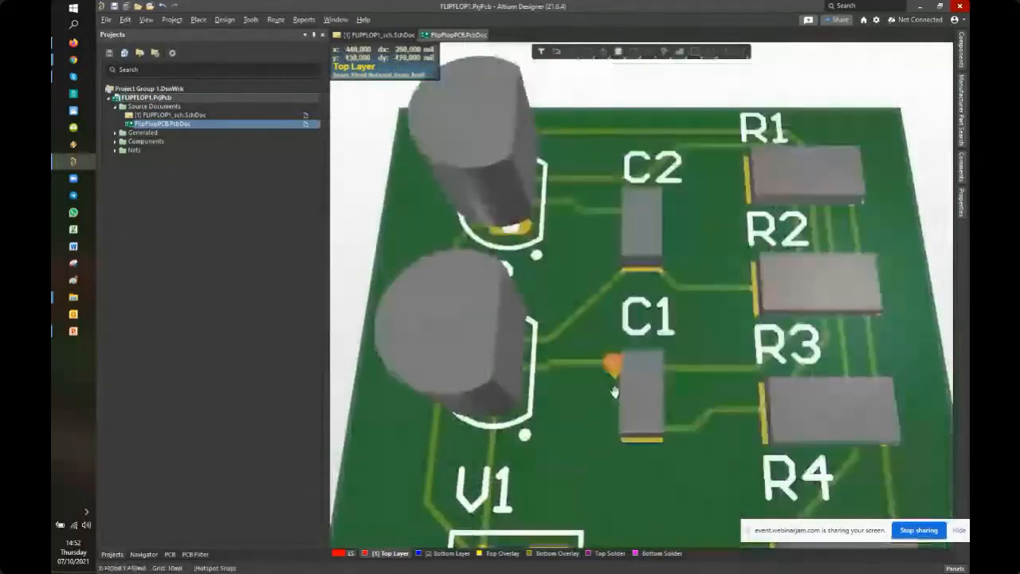
pyautogui.keyDown('ctrl'); pyautogui.scroll(2, 610, 280); pyautogui.keyUp('ctrl')
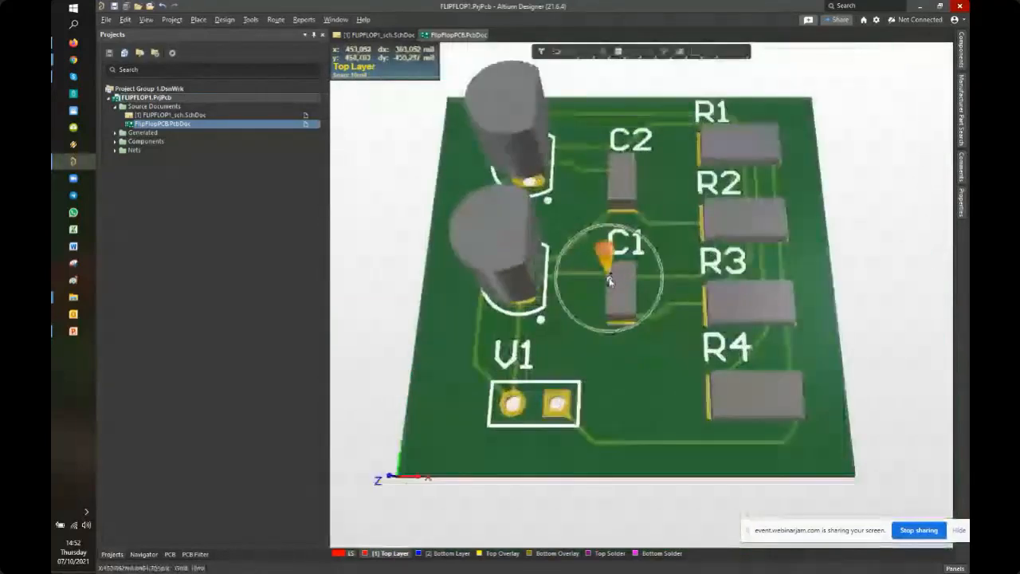
pyautogui.keyDown('ctrl'); pyautogui.scroll(-1, 600, 299); pyautogui.keyUp('ctrl')
pyautogui.moveTo(649, 305)
pyautogui.keyDown('shift'); pyautogui.mouseDown(button='right')
pyautogui.moveTo(522, 214)
pyautogui.moveTo(485, 339)
pyautogui.moveTo(815, 241)
pyautogui.moveTo(558, 170)
pyautogui.moveTo(772, 355)
pyautogui.moveTo(478, 255)
pyautogui.moveTo(462, 342)
pyautogui.moveTo(666, 360)
pyautogui.moveTo(677, 295)
pyautogui.moveTo(521, 170)
pyautogui.moveTo(614, 319)
pyautogui.moveTo(700, 327)
pyautogui.moveTo(665, 226)
pyautogui.moveTo(609, 246)
pyautogui.mouseUp(button='right'); pyautogui.keyUp('shift')
pyautogui.keyDown('ctrl'); pyautogui.scroll(3, 568, 363); pyautogui.keyUp('ctrl')
pyautogui.moveTo(568, 364)
pyautogui.keyDown('shift'); pyautogui.mouseDown(button='right')
pyautogui.moveTo(587, 339)
pyautogui.moveTo(570, 343)
pyautogui.moveTo(621, 327)
pyautogui.moveTo(629, 352)
pyautogui.mouseUp(button='right'); pyautogui.keyUp('shift')
# Reset the 3D view's orientation and return to the 2D board layout
pyautogui.press('0')
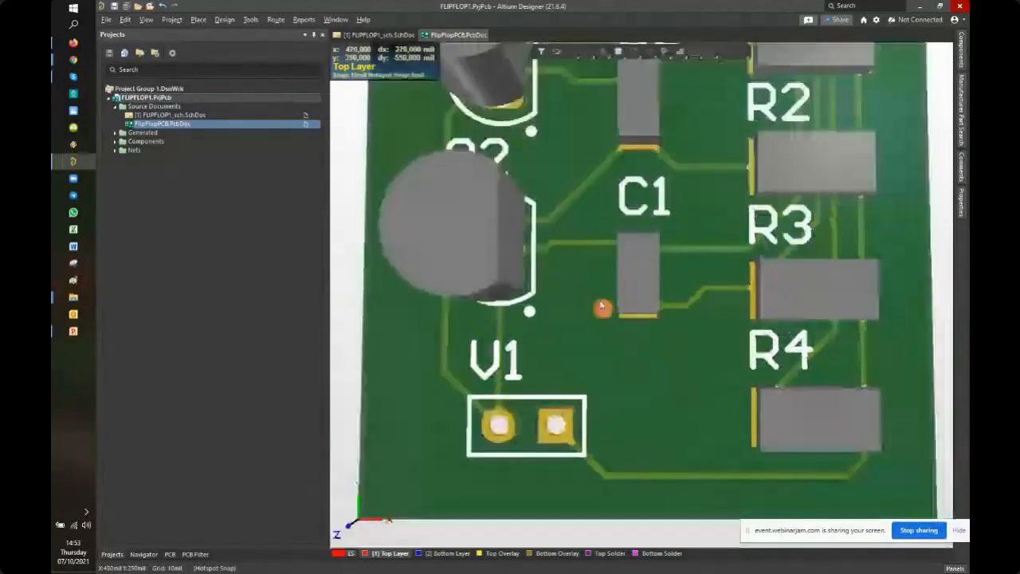
pyautogui.keyDown('ctrl'); pyautogui.scroll(-3, 597, 275); pyautogui.keyUp('ctrl')
pyautogui.moveTo(596, 274); pyautogui.dragTo(598, 303, button='right')
pyautogui.press('2')
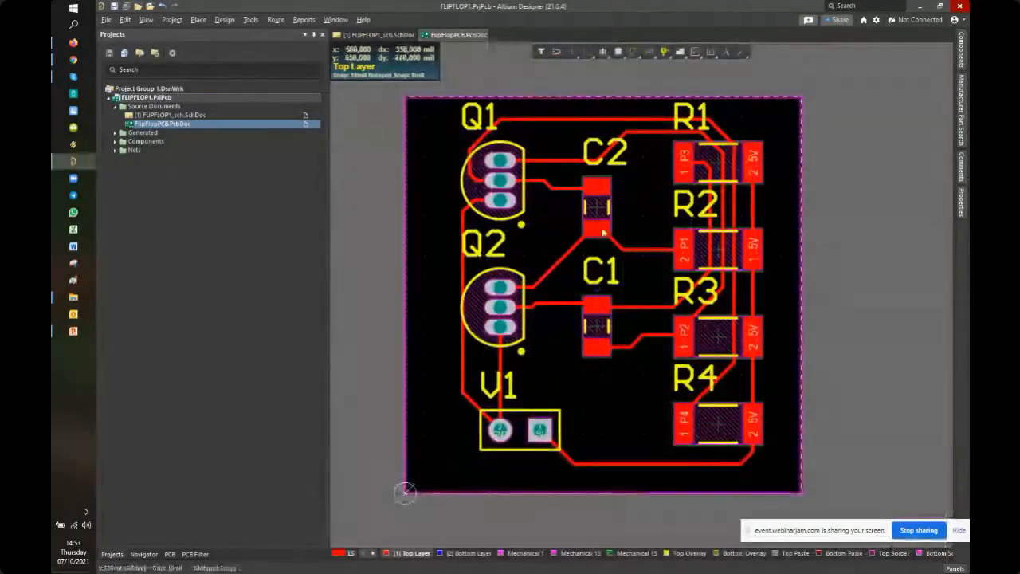
# Run a Design Rule Check on the PCB with the existing report options
pyautogui.click(250, 19)
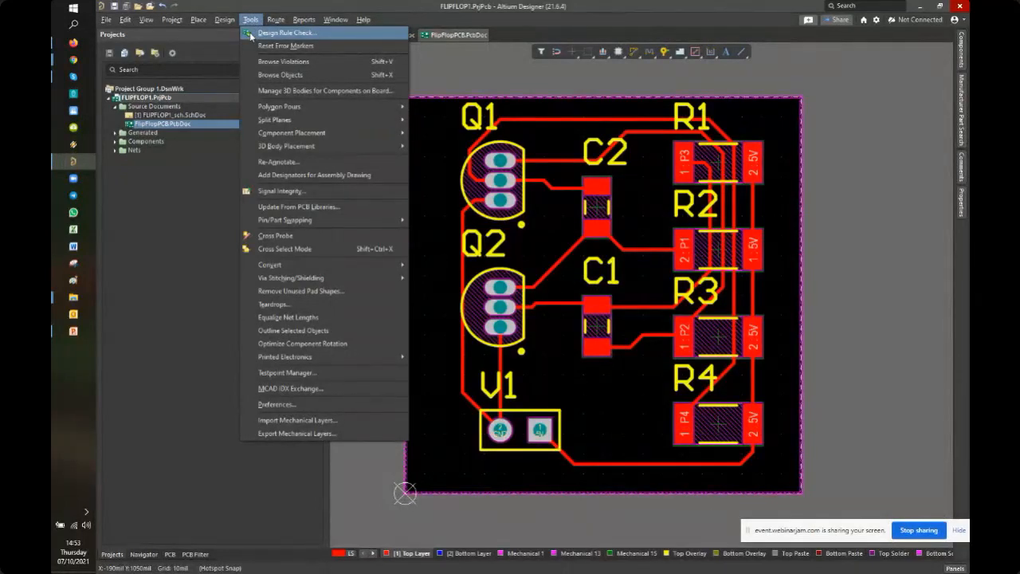
pyautogui.click(263, 33)
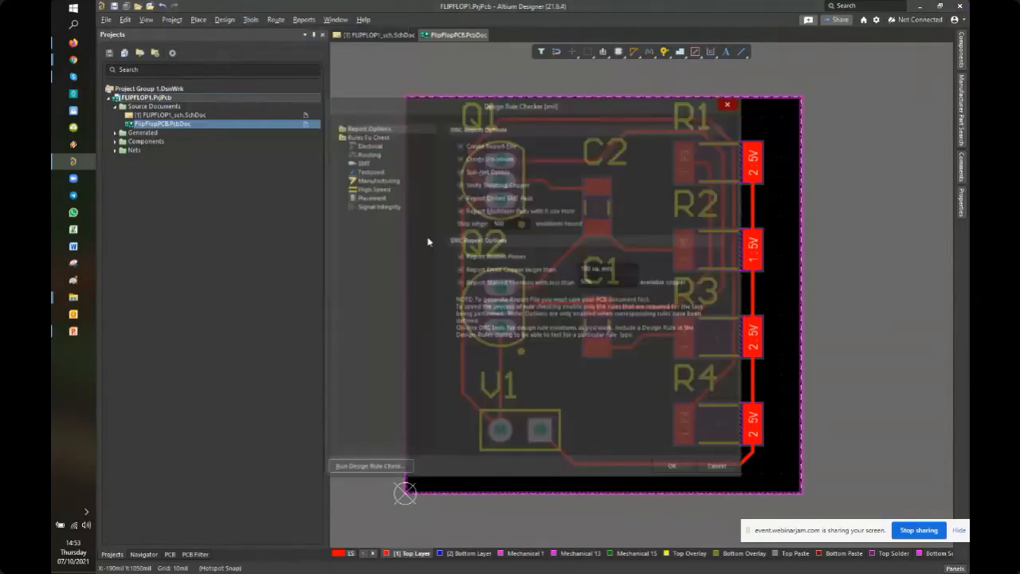
pyautogui.moveTo(557, 108); pyautogui.dragTo(373, 80)
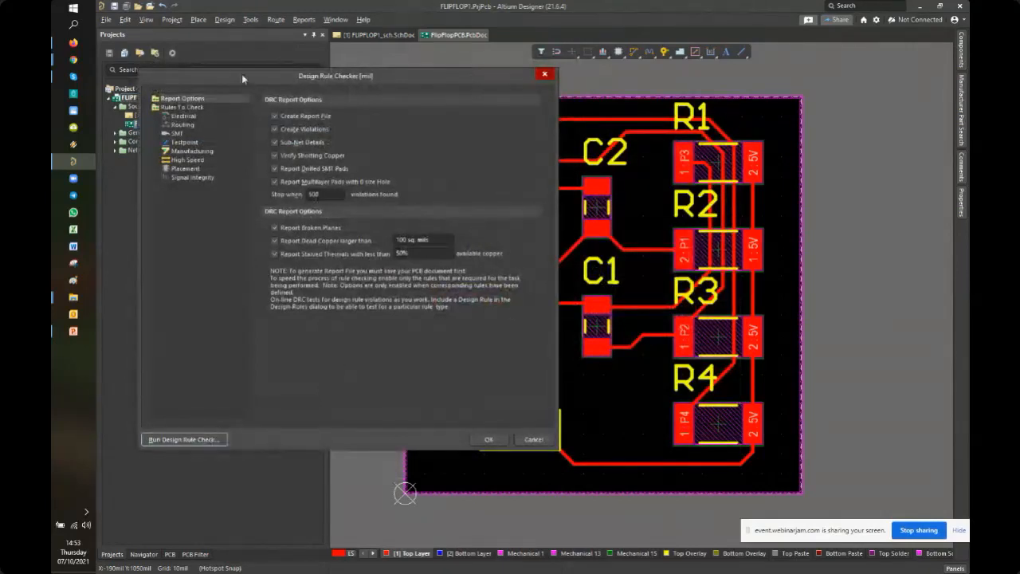
pyautogui.moveTo(242, 78); pyautogui.dragTo(495, 107)
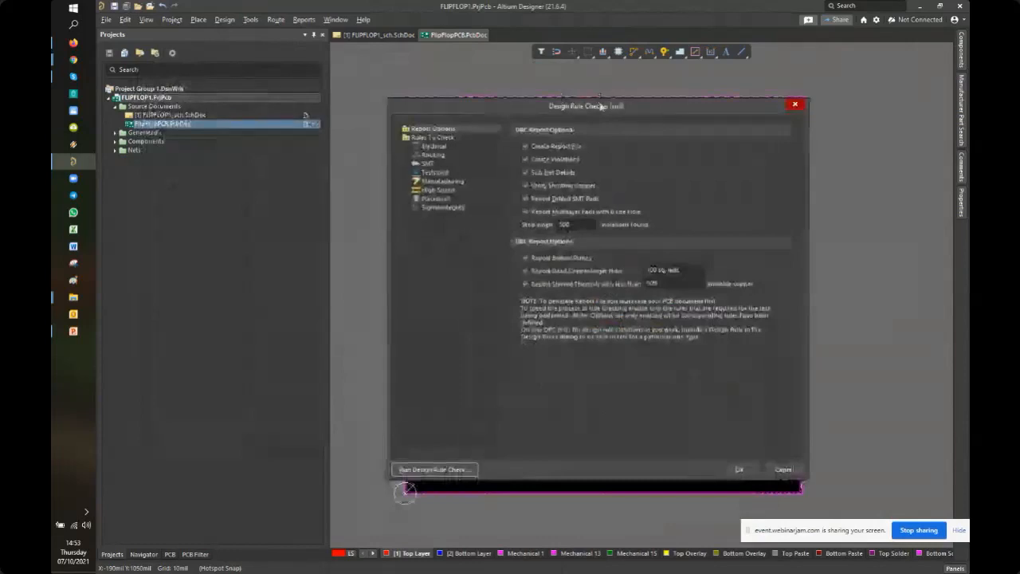
pyautogui.click(599, 112)
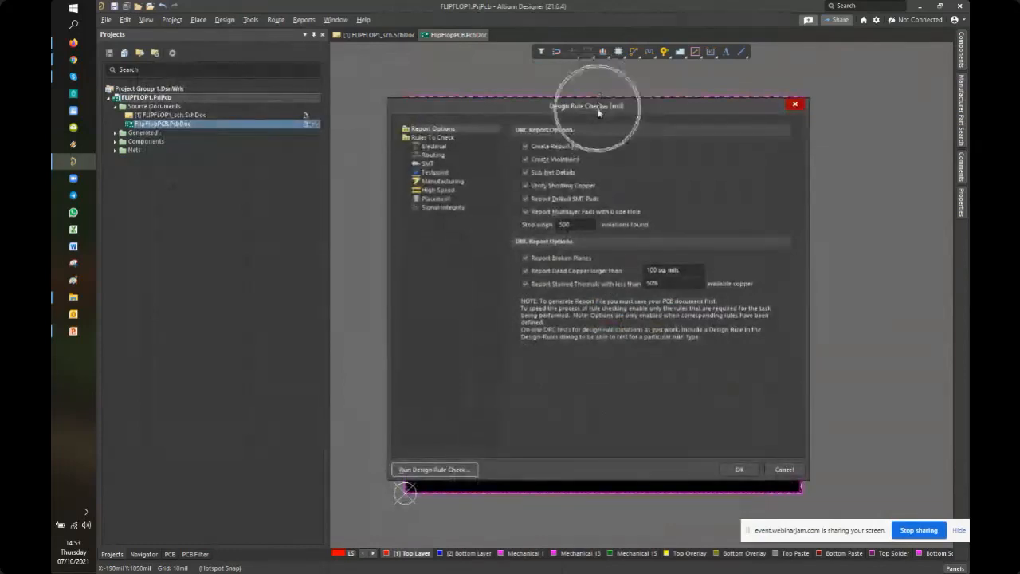
pyautogui.click(428, 470)
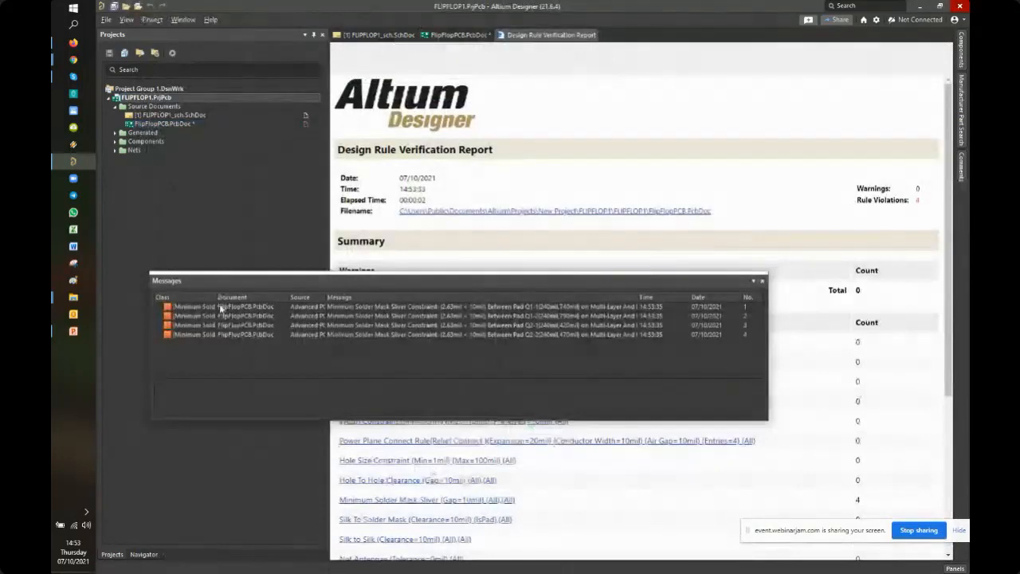
# Close the Messages list and read the Design Rule Verification Report's rule violation summary and details
pyautogui.click(249, 388)
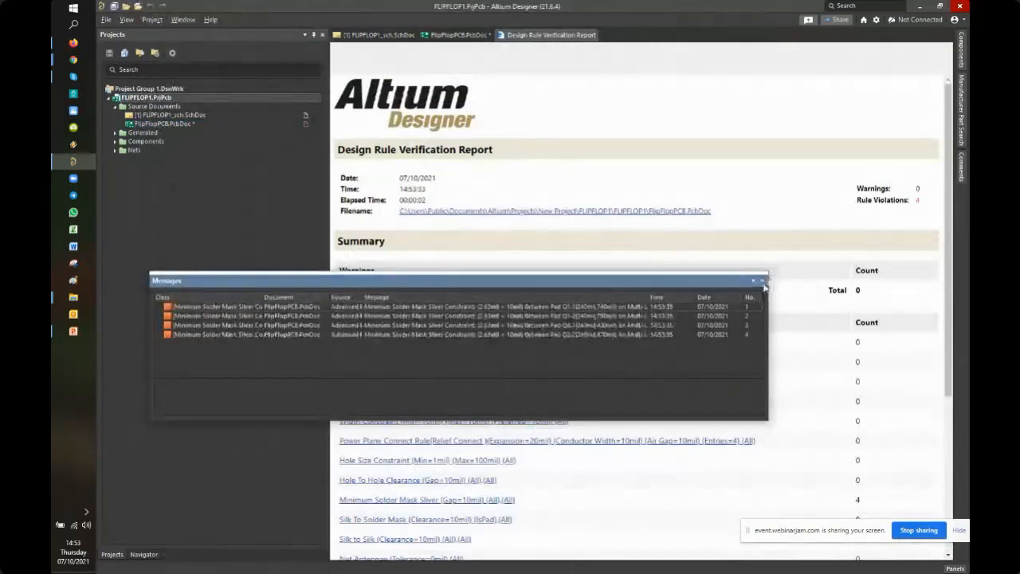
pyautogui.click(763, 282)
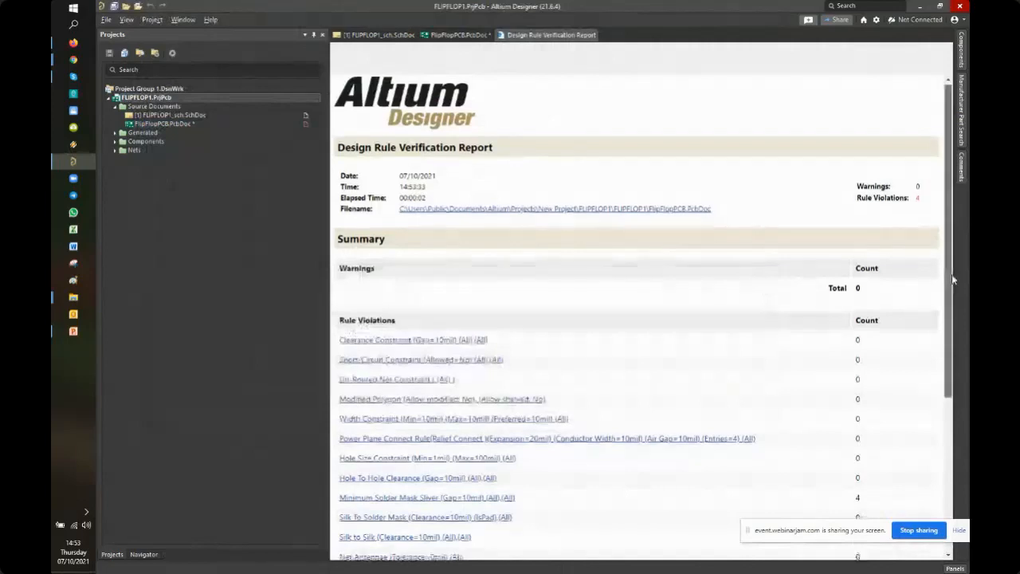
pyautogui.moveTo(952, 274); pyautogui.dragTo(960, 320)
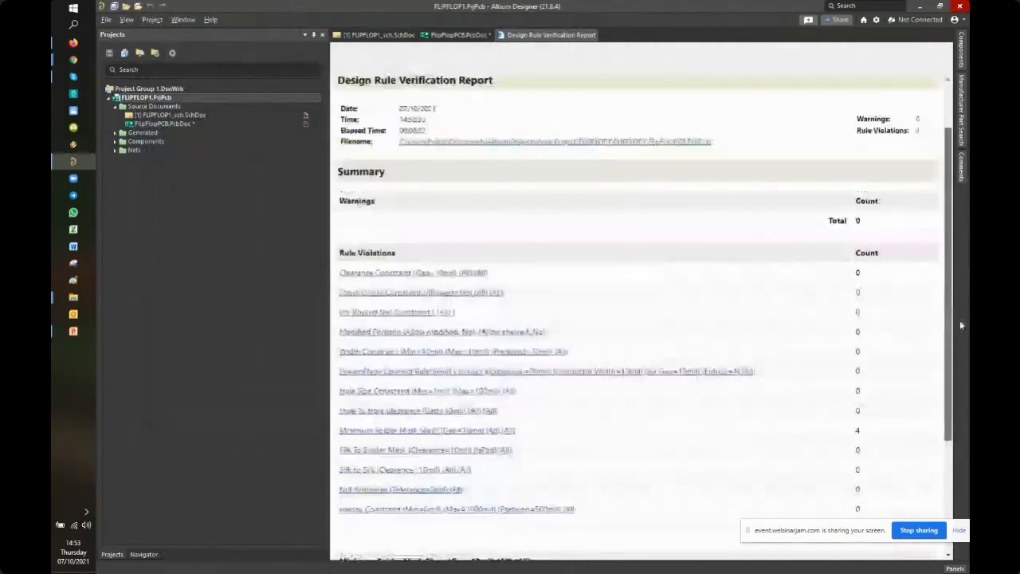
pyautogui.scroll(-3, 430, 305)
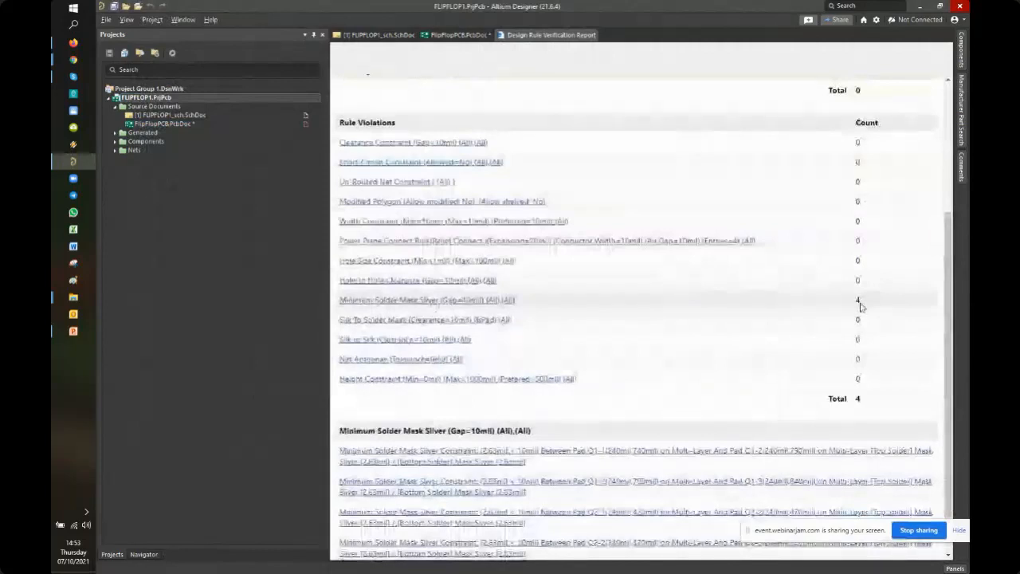
pyautogui.press('ctrl')
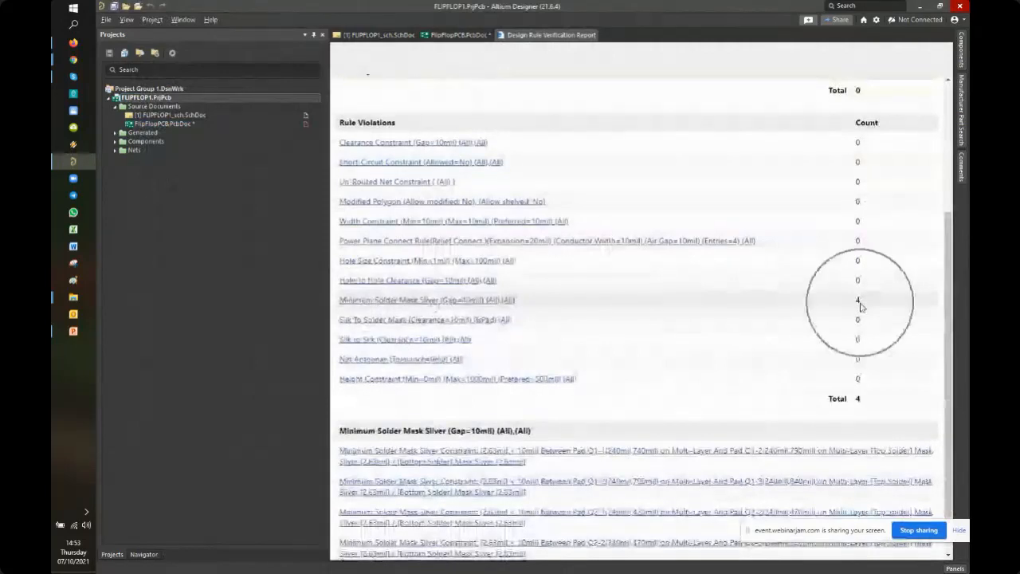
pyautogui.moveTo(952, 359); pyautogui.dragTo(940, 227)
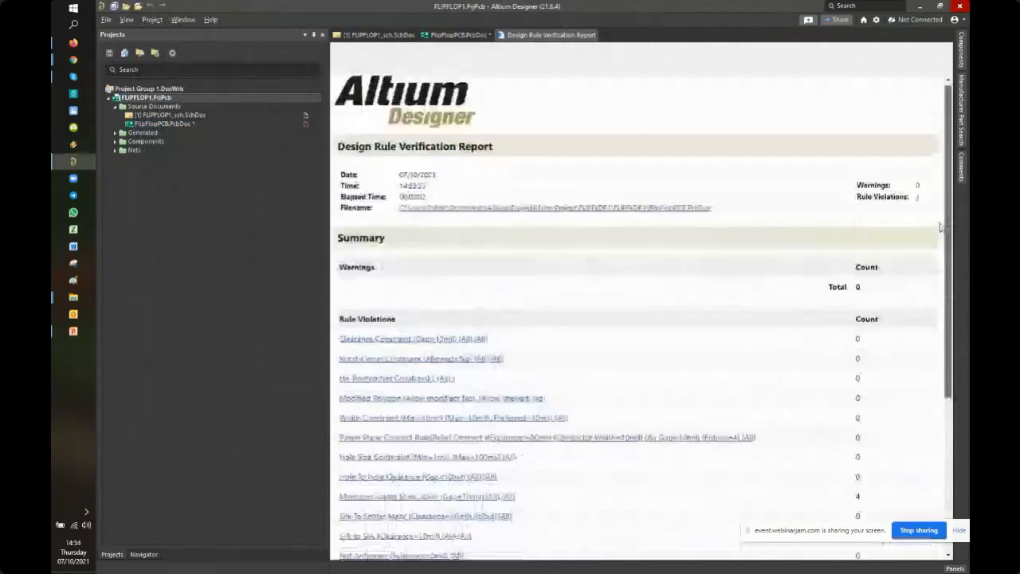
pyautogui.scroll(-3, 651, 147)
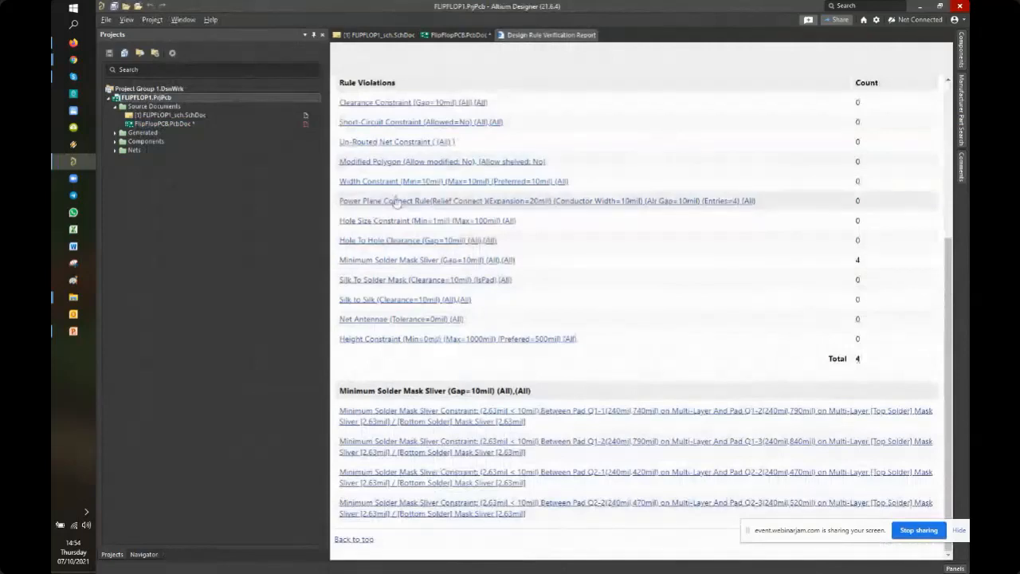
# Return to FlipFlopPCB.PcbDoc, reopen the Messages list clear of the transistors, and select the first Minimum Solder Mask Sliver violation
pyautogui.click(459, 35)
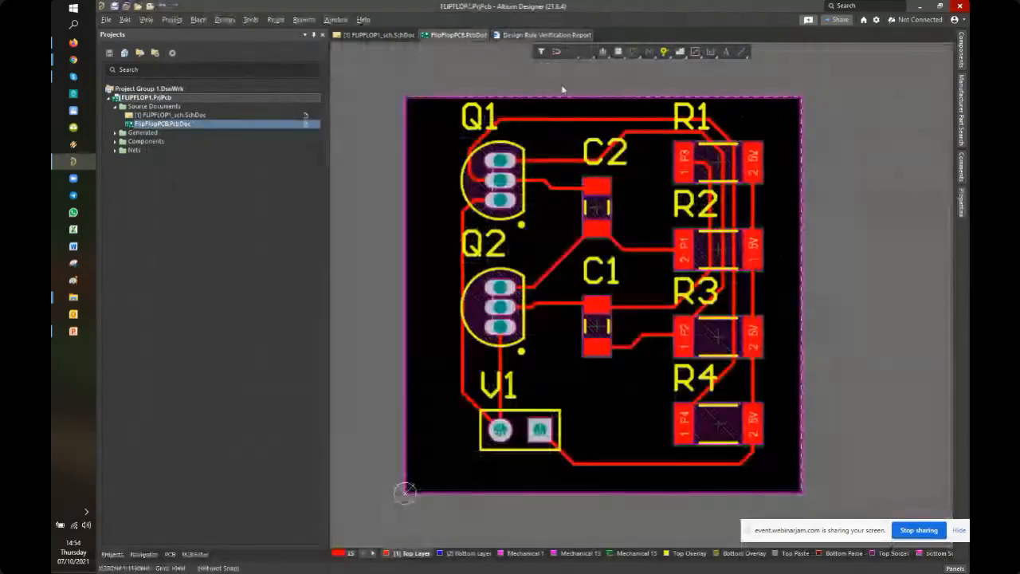
pyautogui.keyDown('ctrl'); pyautogui.scroll(2, 608, 287); pyautogui.keyUp('ctrl')
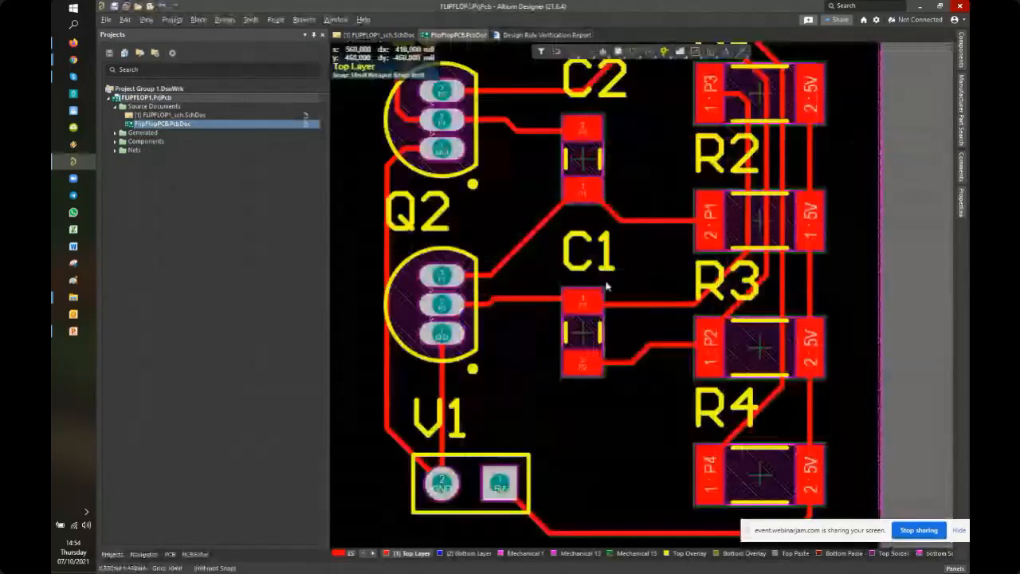
pyautogui.click(955, 568)
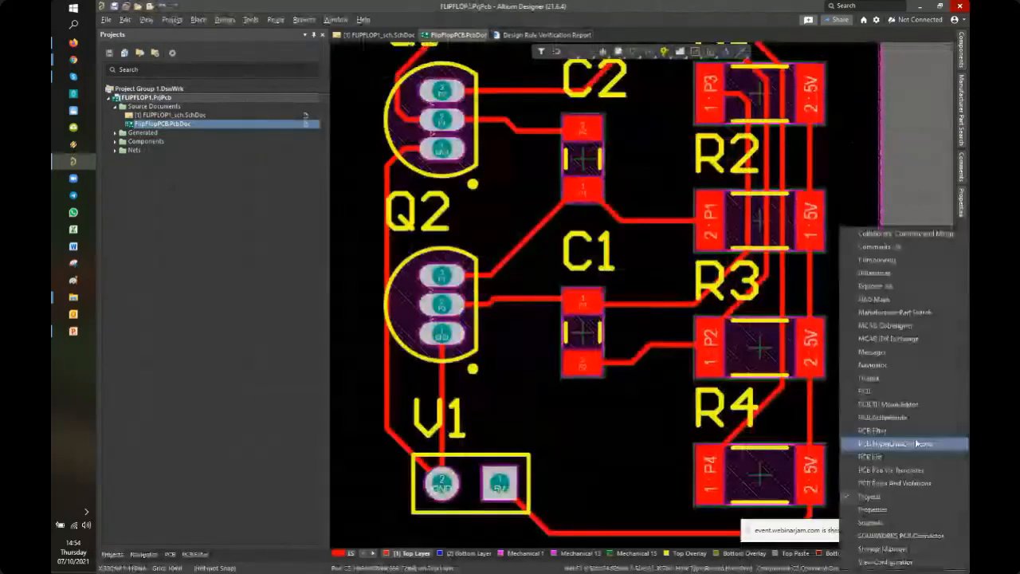
pyautogui.click(907, 355)
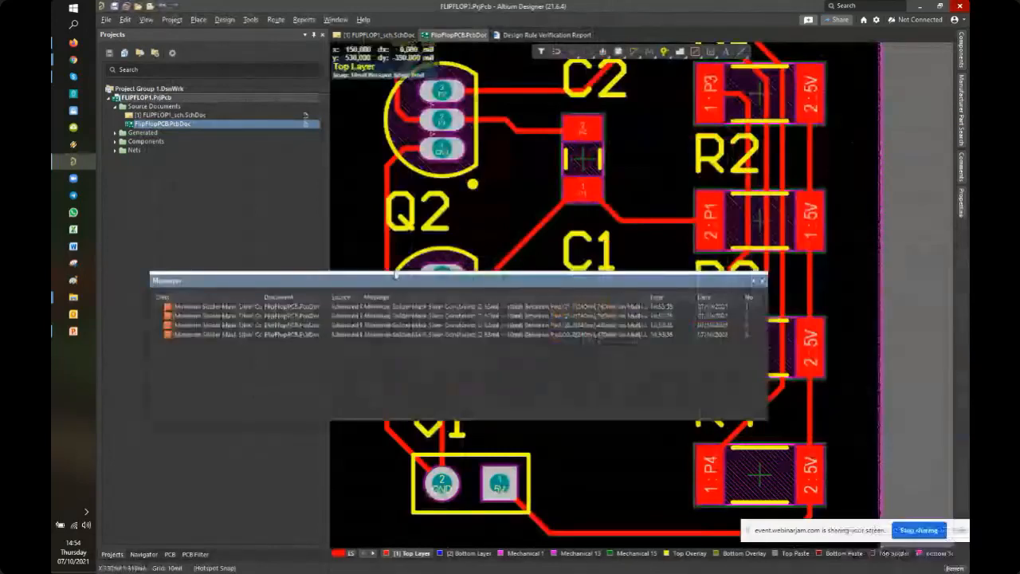
pyautogui.moveTo(395, 274); pyautogui.dragTo(345, 382)
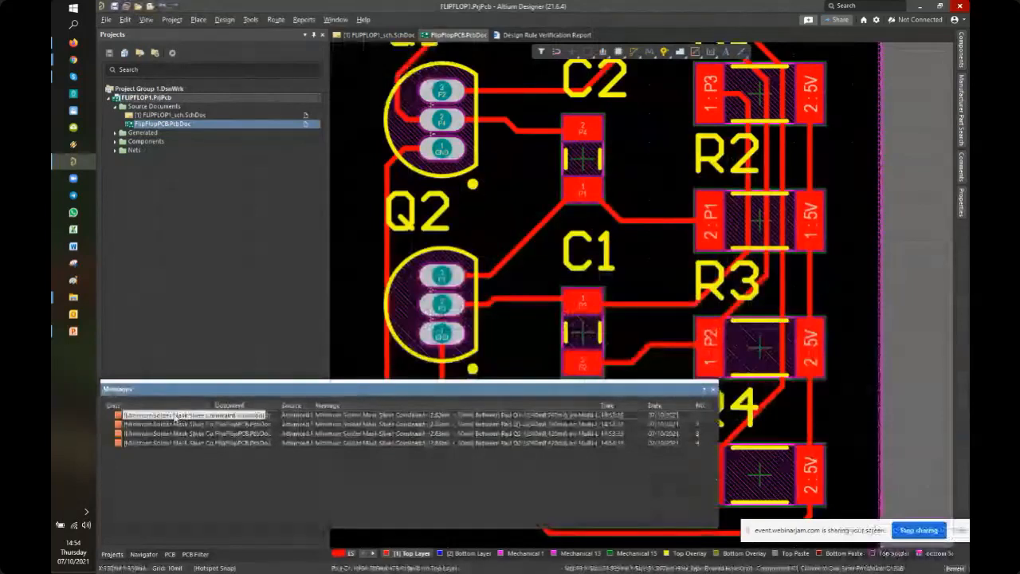
pyautogui.click(176, 415)
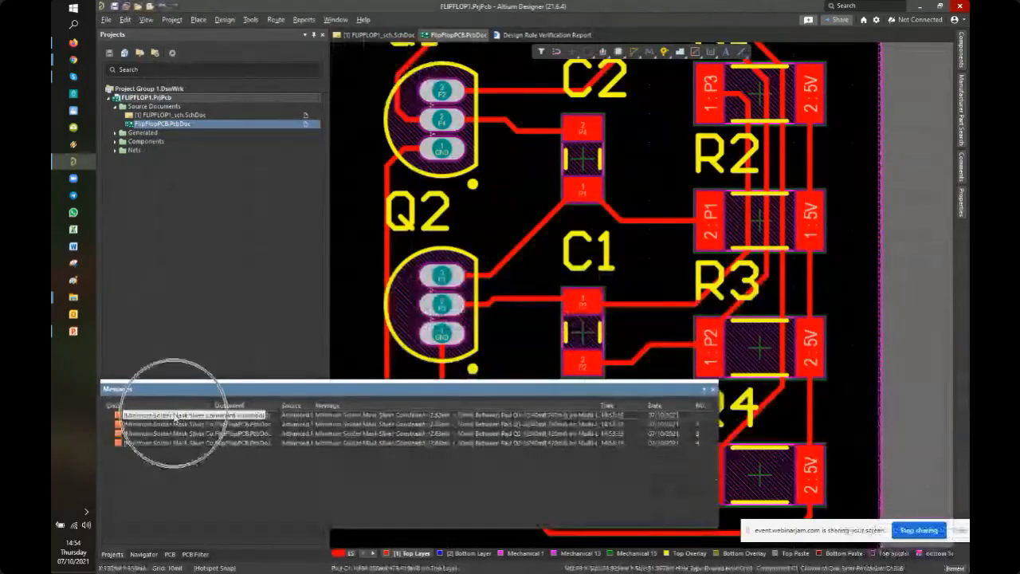
# Jump to the first Minimum Solder Mask Sliver violation and examine the marked gap between Q1's pads 1 and 2
pyautogui.doubleClick(175, 415)
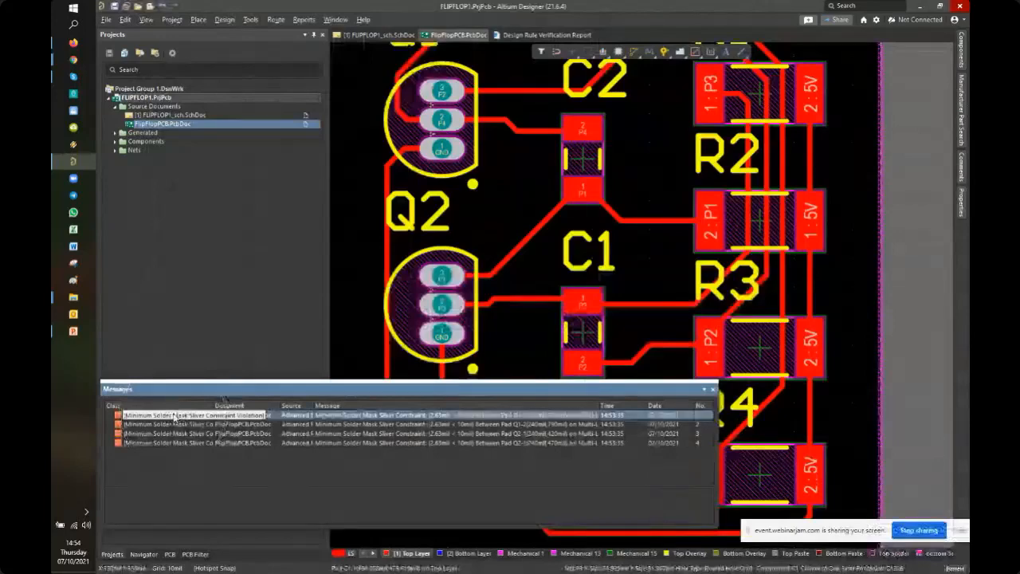
pyautogui.keyDown('ctrl'); pyautogui.scroll(1, 644, 317); pyautogui.keyUp('ctrl')
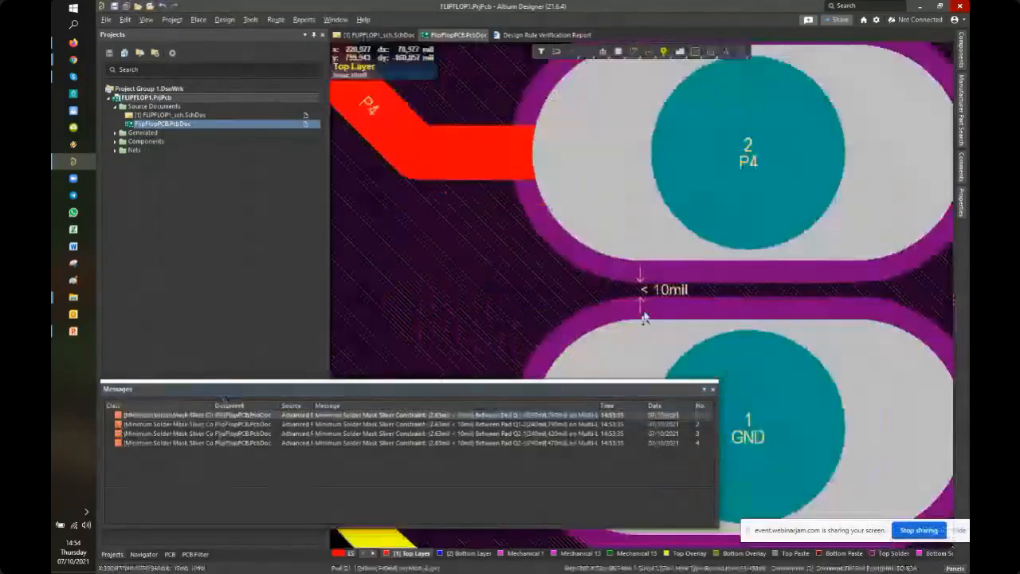
pyautogui.keyDown('ctrl'); pyautogui.scroll(4, 644, 317); pyautogui.keyUp('ctrl')
pyautogui.moveTo(558, 311); pyautogui.dragTo(516, 313, button='right')
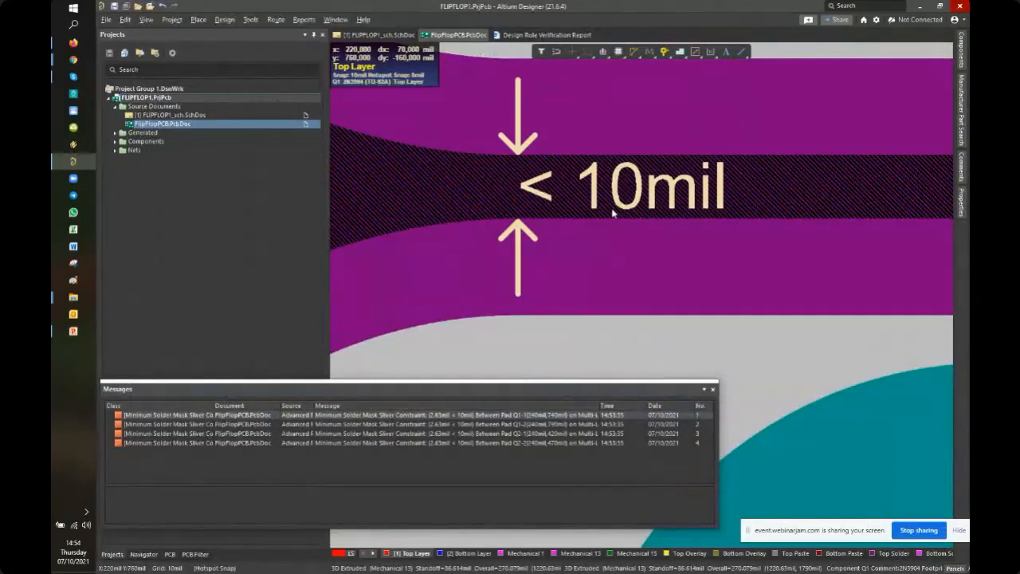
# Open the PCB design rules and examine the SolderMaskExpansion rule's constraints in the Mask category
pyautogui.click(225, 20)
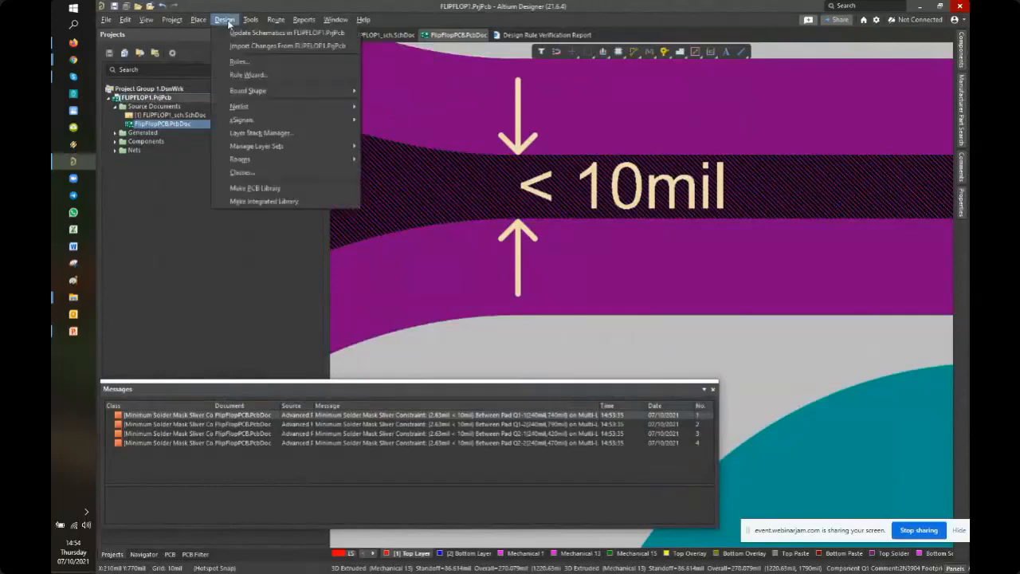
pyautogui.click(223, 64)
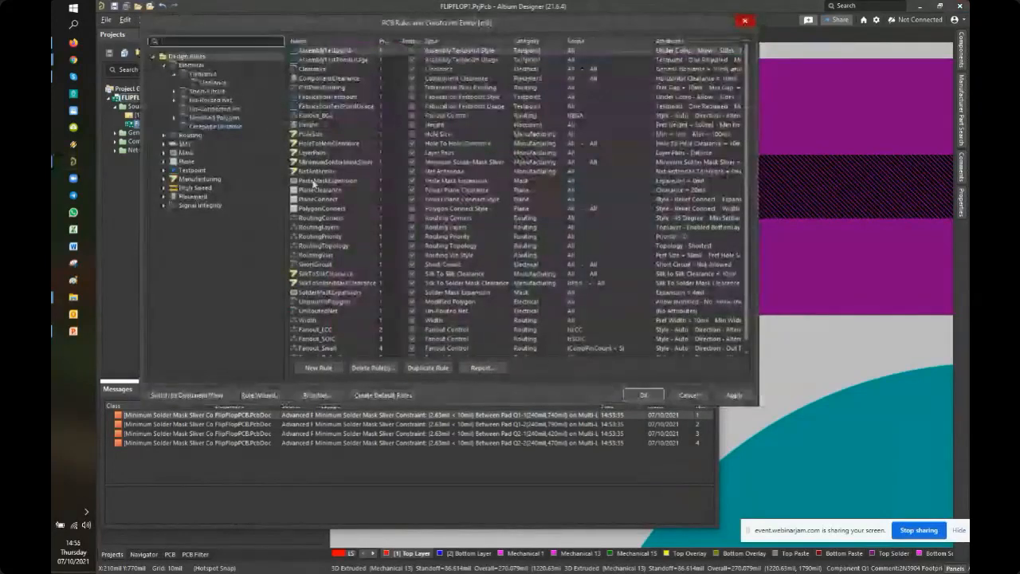
pyautogui.click(164, 152)
pyautogui.click(240, 163)
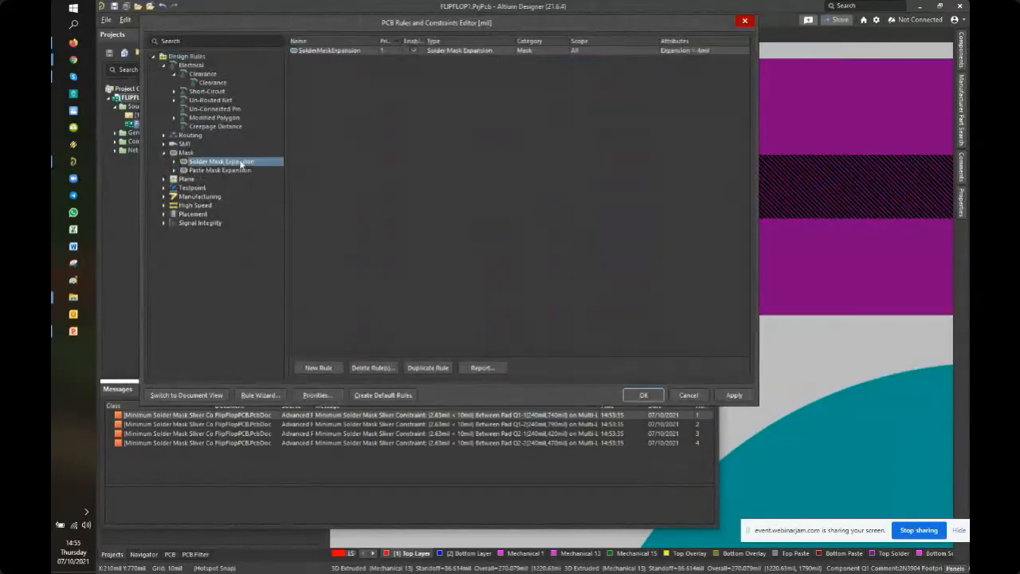
pyautogui.click(174, 161)
pyautogui.click(231, 170)
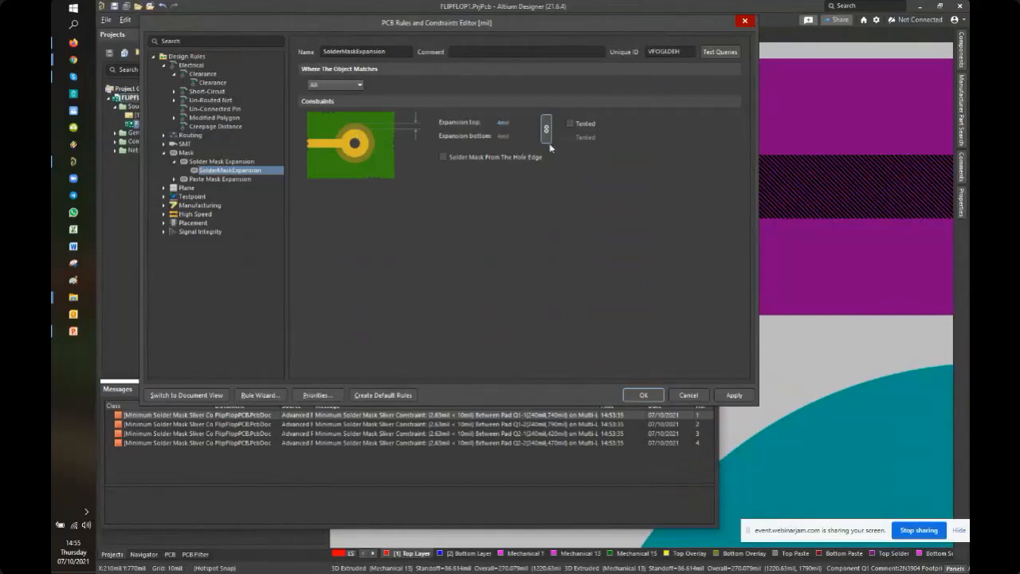
# Find the MinimumSolderMaskSliver rule among the Manufacturing rules, inspect its minimum sliver constraint, and close the rules editor
pyautogui.click(163, 144)
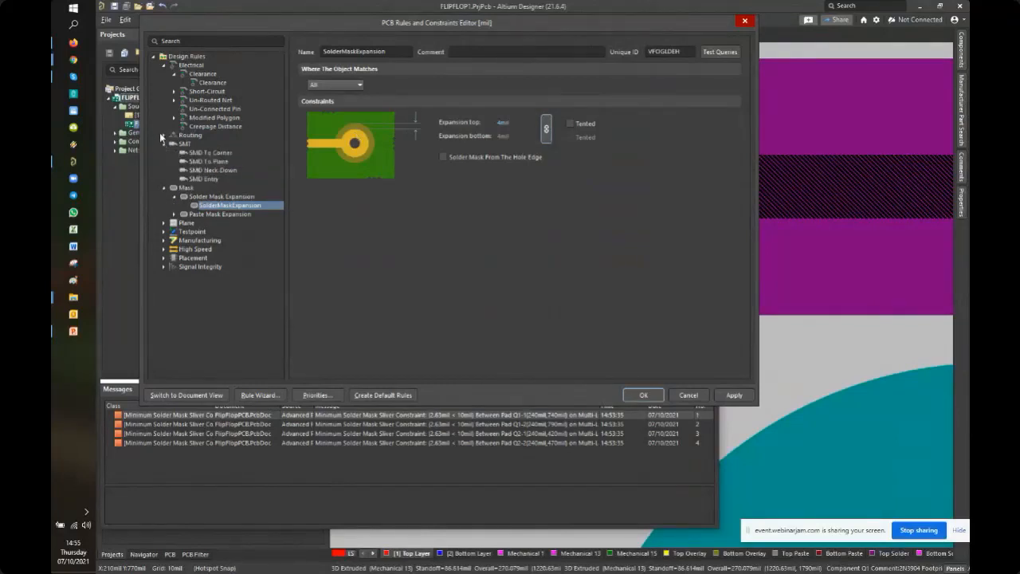
pyautogui.click(162, 136)
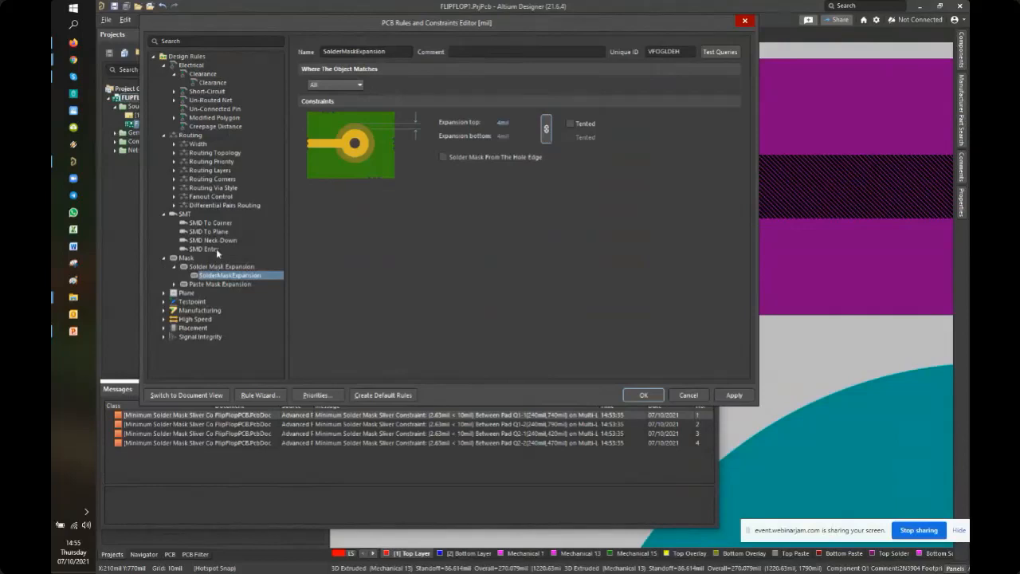
pyautogui.click(164, 310)
pyautogui.scroll(-2, 180, 321)
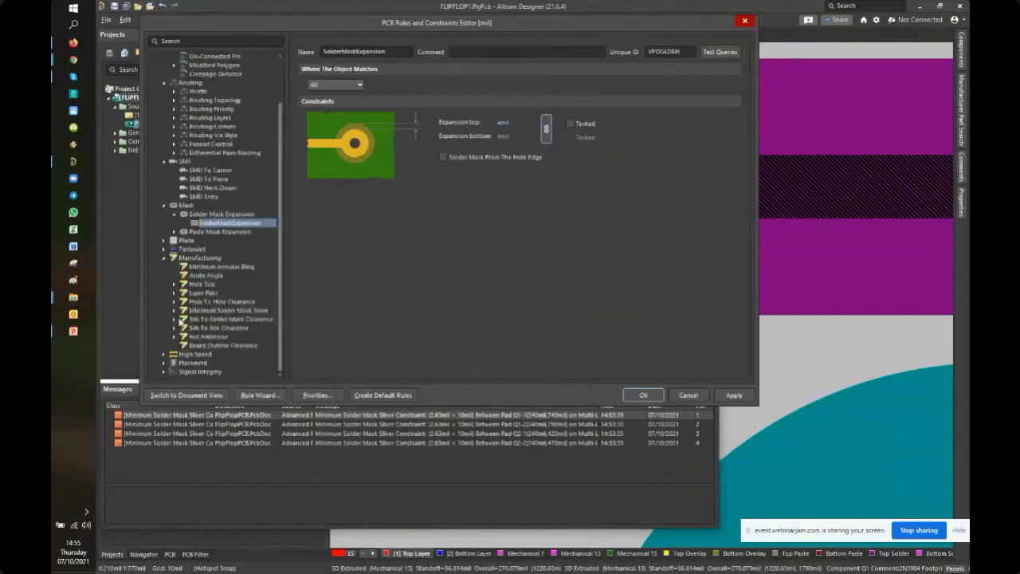
pyautogui.click(174, 310)
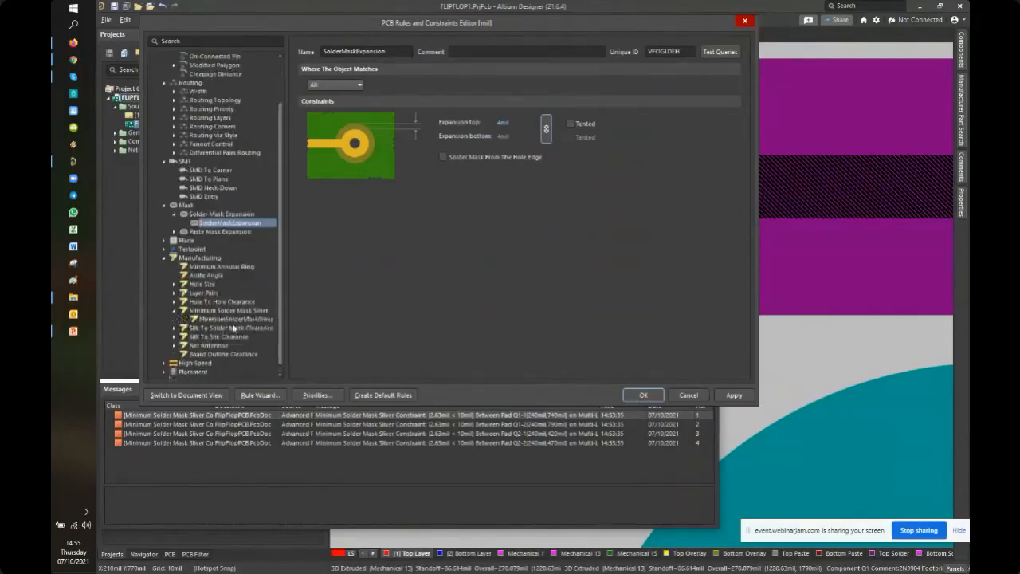
pyautogui.click(270, 319)
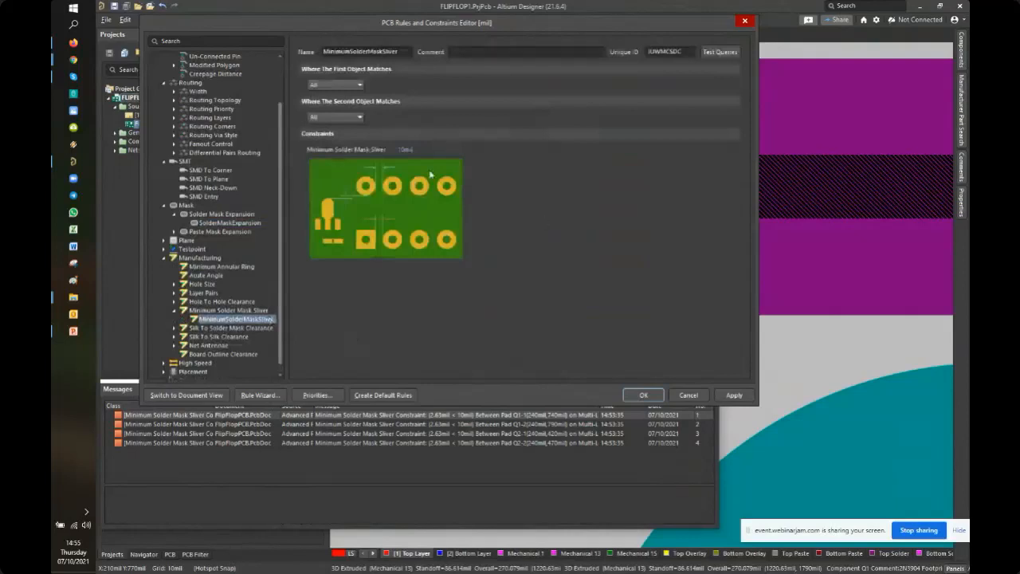
pyautogui.click(403, 149)
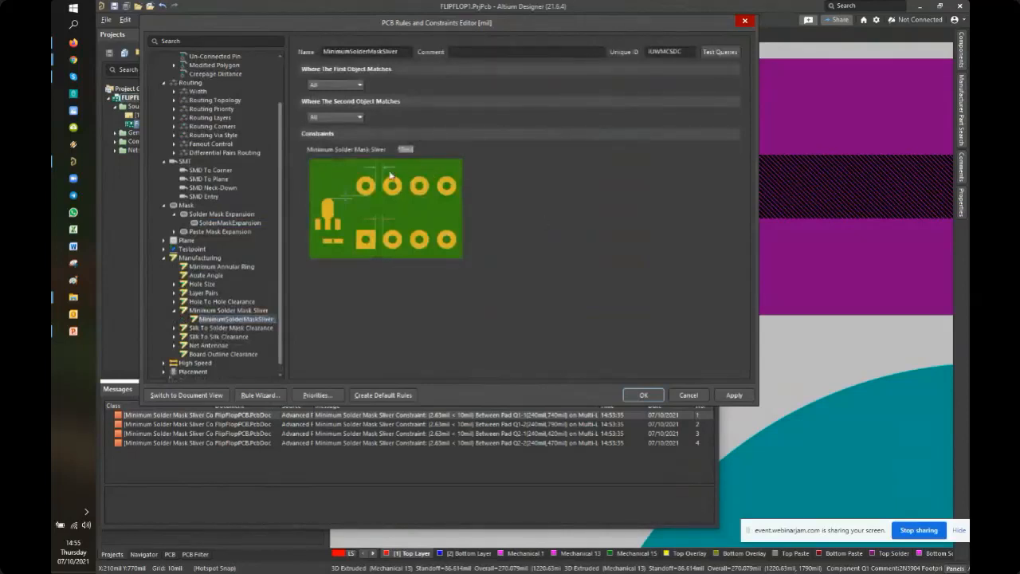
pyautogui.click(404, 149)
pyautogui.click(405, 151)
pyautogui.press('ctrl')
pyautogui.press('ctrl')
pyautogui.click(644, 395)
# Compare the 2D and 3D views of the board around the flagged gap between Q1's pads 1 and 2
pyautogui.keyDown('ctrl'); pyautogui.scroll(-5, 566, 211); pyautogui.keyUp('ctrl')
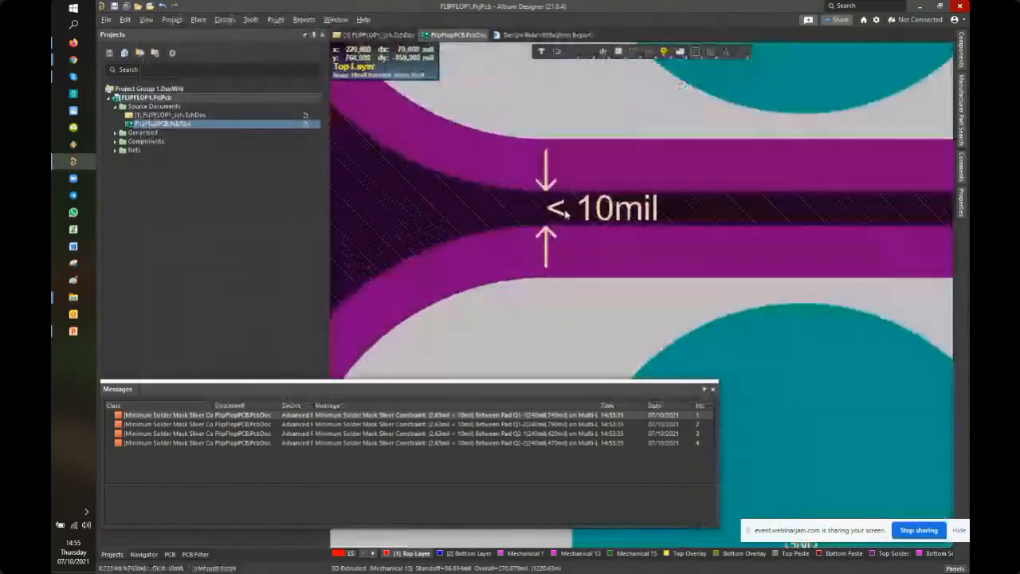
pyautogui.scroll(1, 574, 239)
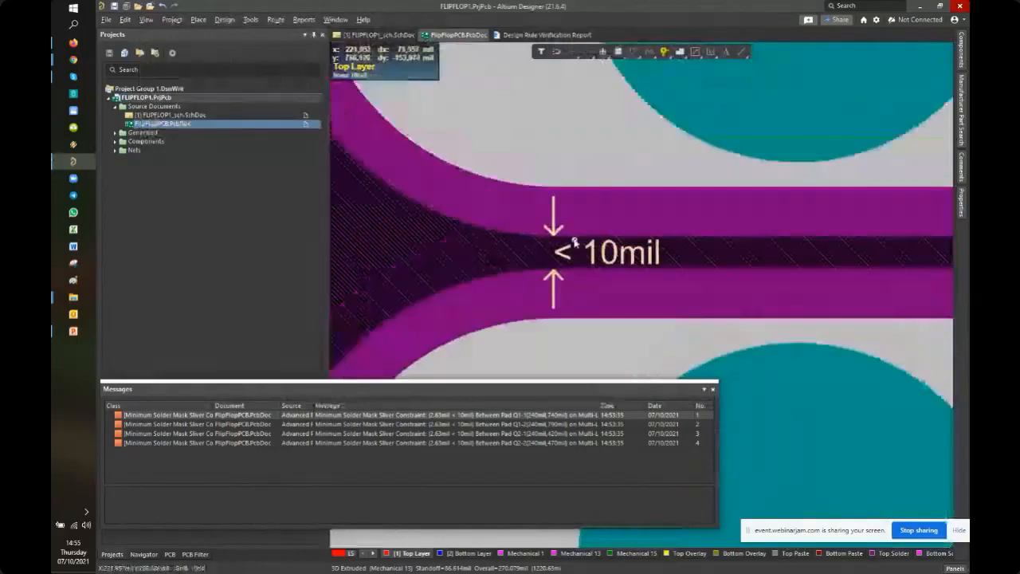
pyautogui.moveTo(575, 242); pyautogui.dragTo(583, 222, button='right')
pyautogui.press('3')
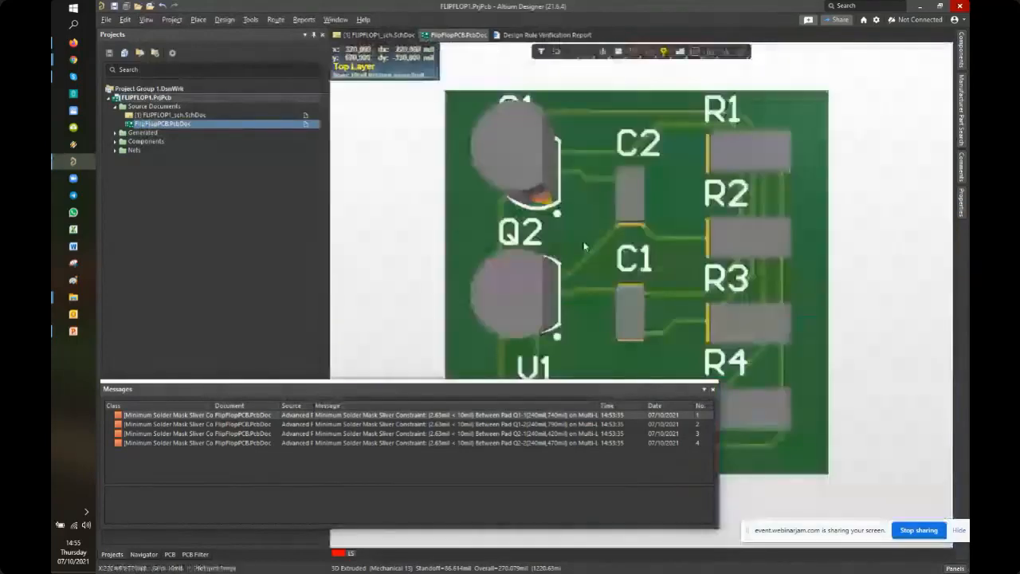
pyautogui.press('2')
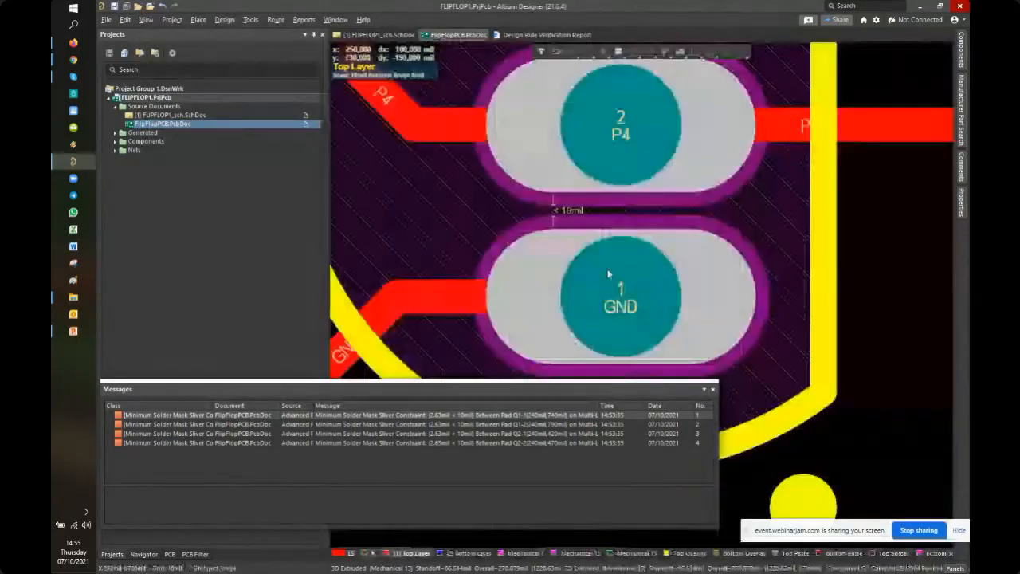
pyautogui.keyDown('ctrl'); pyautogui.scroll(1, 586, 240); pyautogui.keyUp('ctrl')
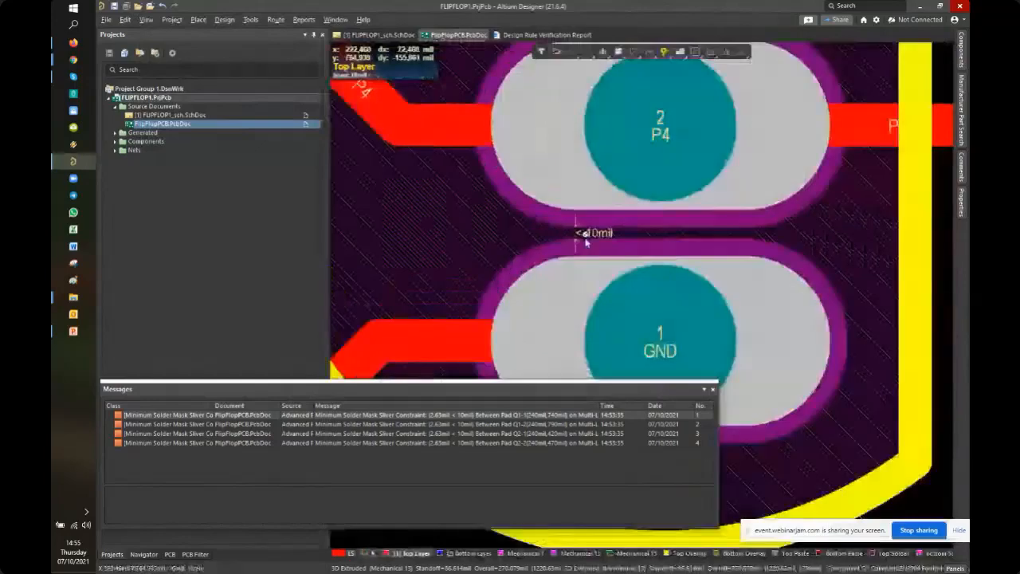
pyautogui.keyDown('ctrl'); pyautogui.scroll(-2, 586, 241); pyautogui.keyUp('ctrl')
# Examine the solder mask strip between Q1's pads 1 and 2 in 3D and read the first violation's full message
pyautogui.keyDown('ctrl'); pyautogui.scroll(10, 539, 186); pyautogui.keyUp('ctrl')
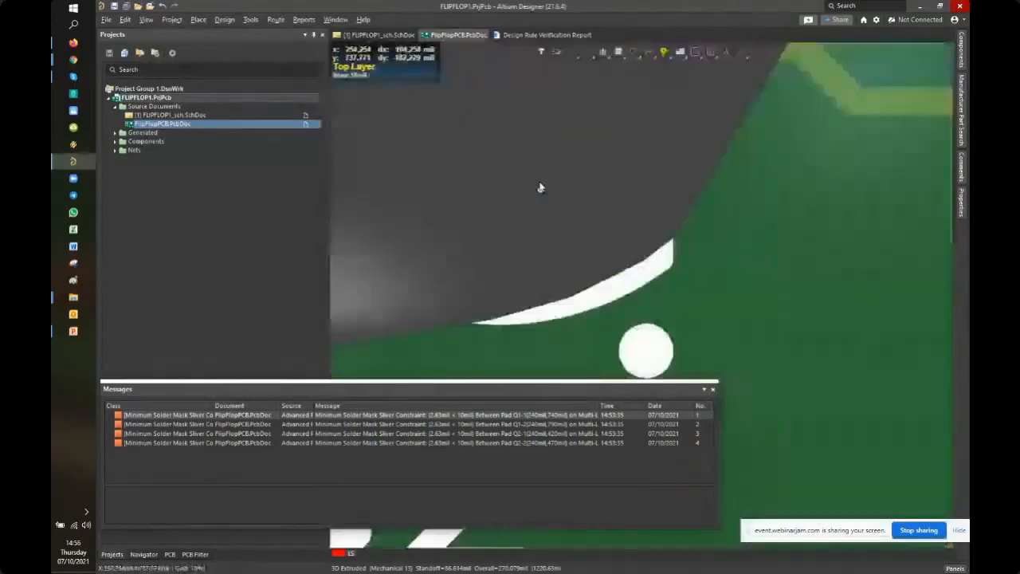
pyautogui.keyDown('ctrl'); pyautogui.scroll(3, 540, 190); pyautogui.keyUp('ctrl')
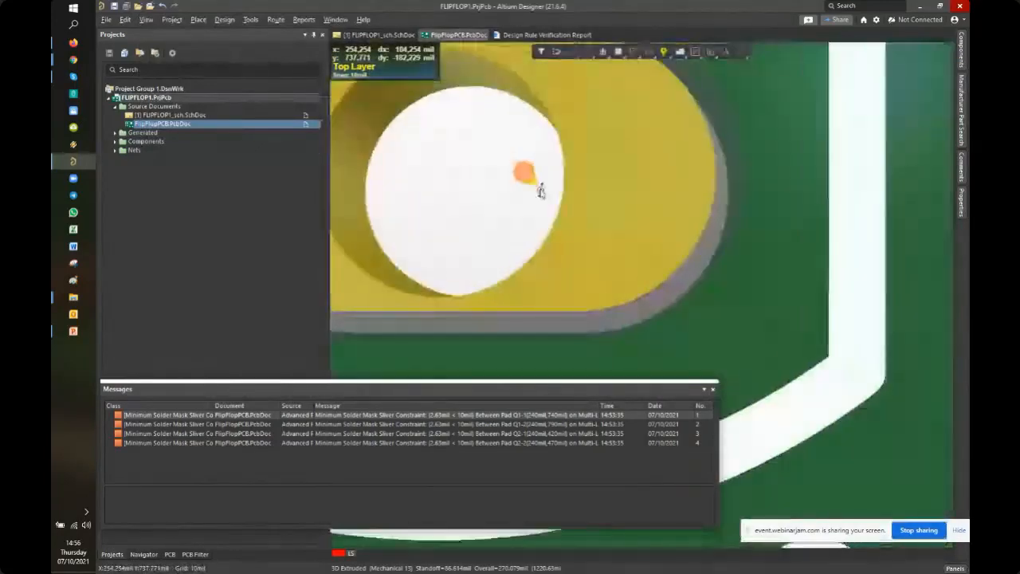
pyautogui.moveTo(540, 192); pyautogui.dragTo(789, 408, button='right')
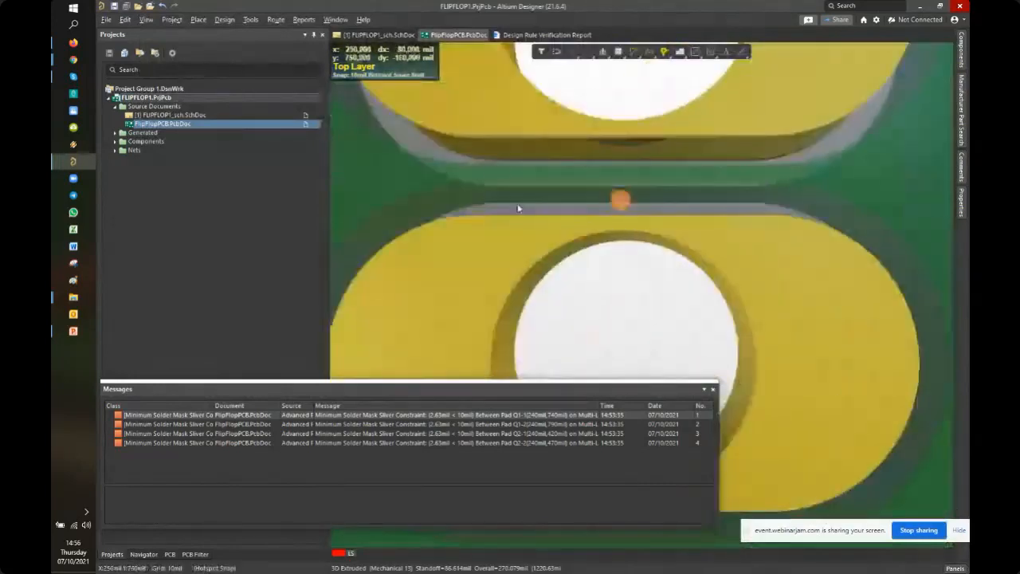
pyautogui.keyDown('ctrl'); pyautogui.scroll(2, 520, 210); pyautogui.keyUp('ctrl')
pyautogui.moveTo(537, 207); pyautogui.dragTo(667, 280, button='right')
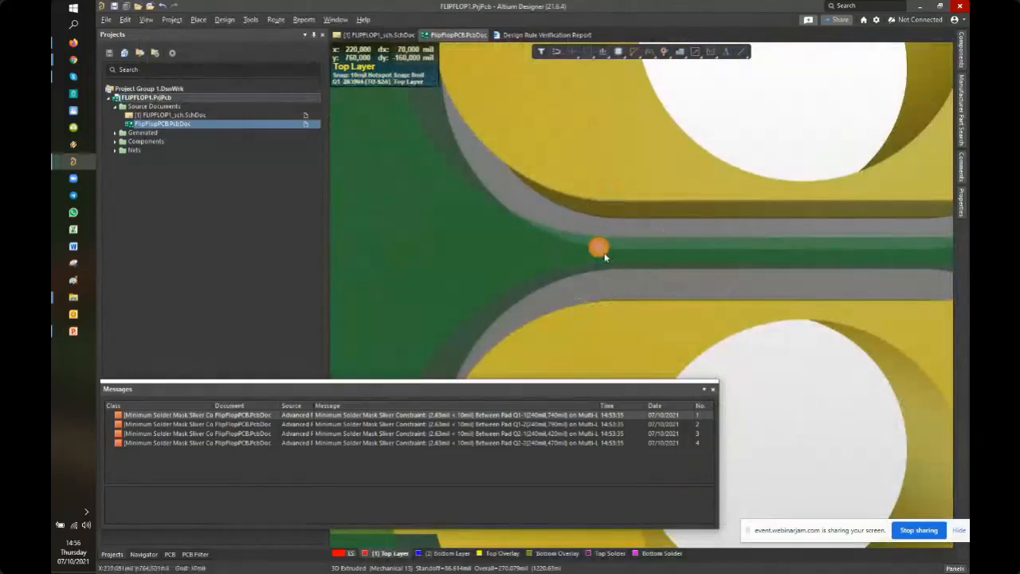
pyautogui.keyDown('ctrl'); pyautogui.scroll(1, 642, 259); pyautogui.keyUp('ctrl')
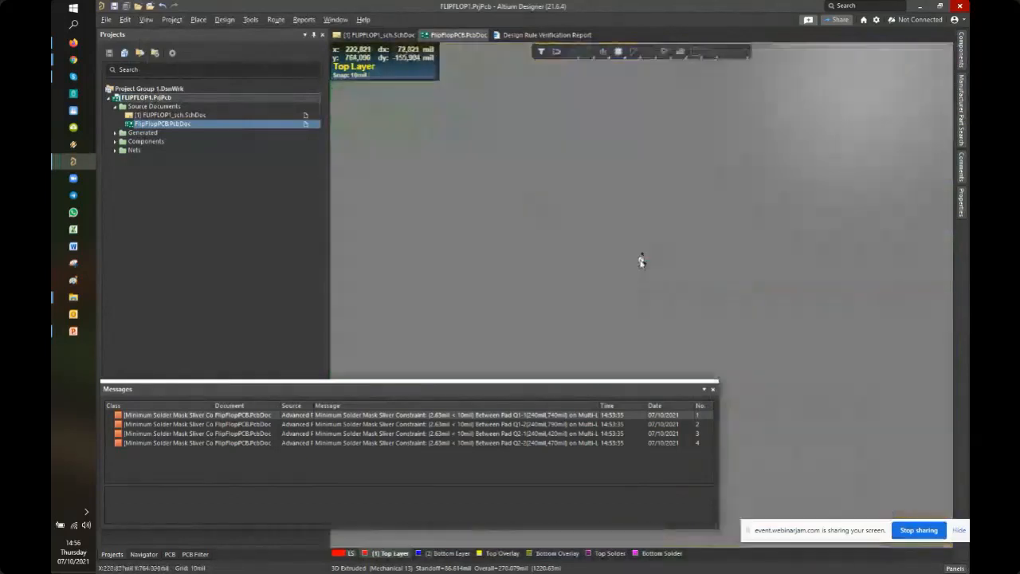
pyautogui.keyDown('ctrl'); pyautogui.scroll(1, 640, 259); pyautogui.keyUp('ctrl')
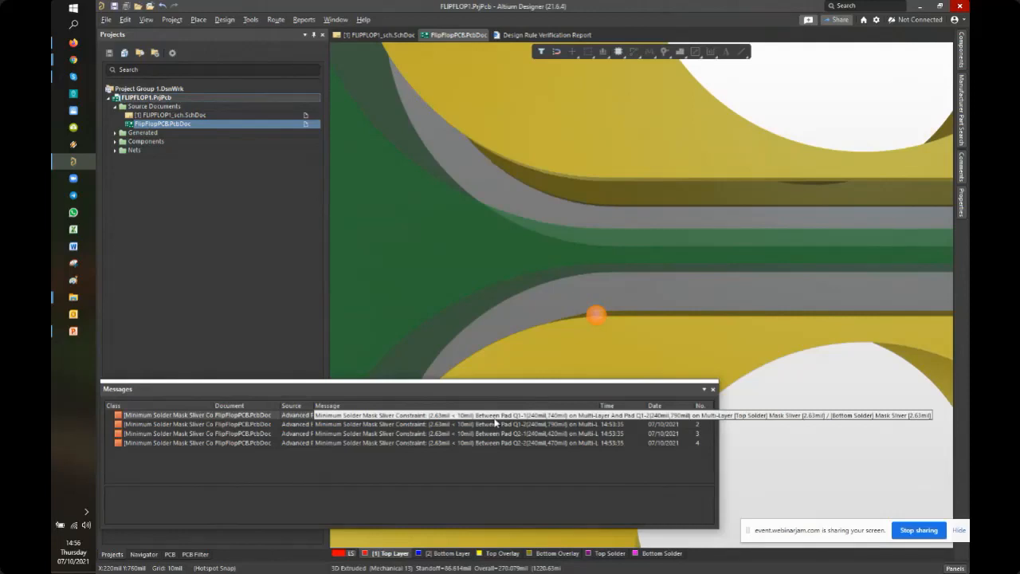
pyautogui.scroll(-3, 546, 231)
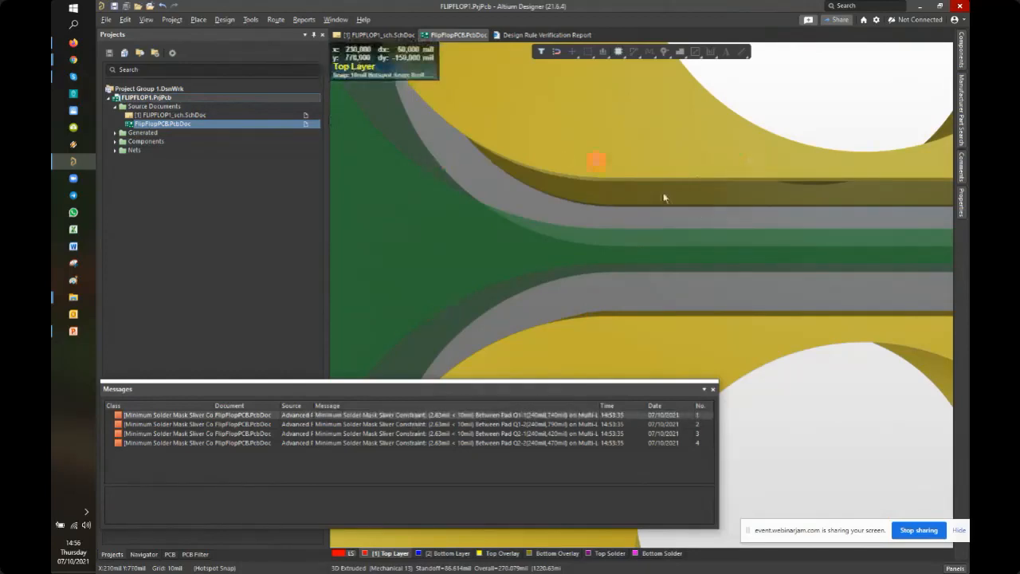
pyautogui.click(225, 19)
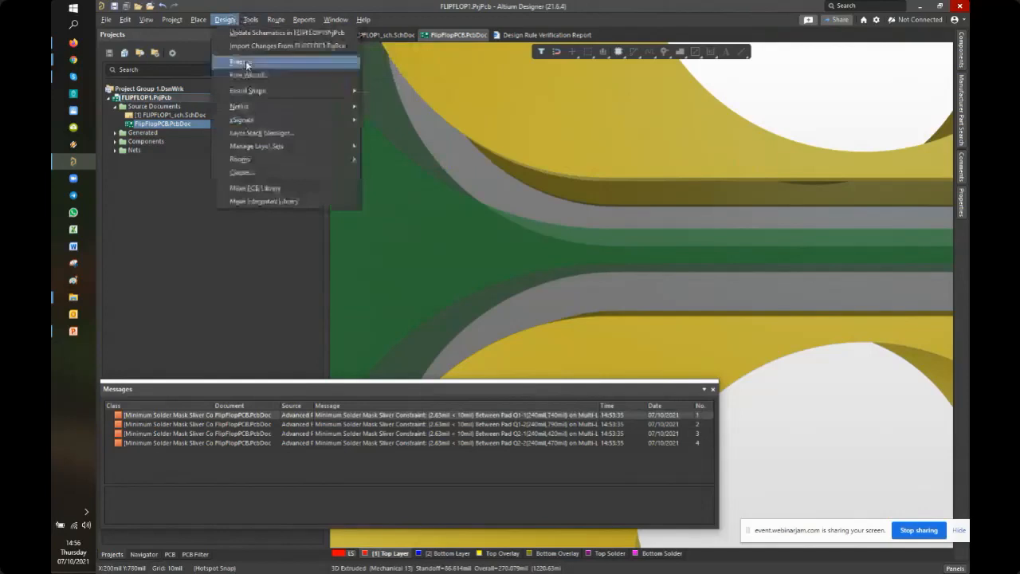
pyautogui.click(246, 61)
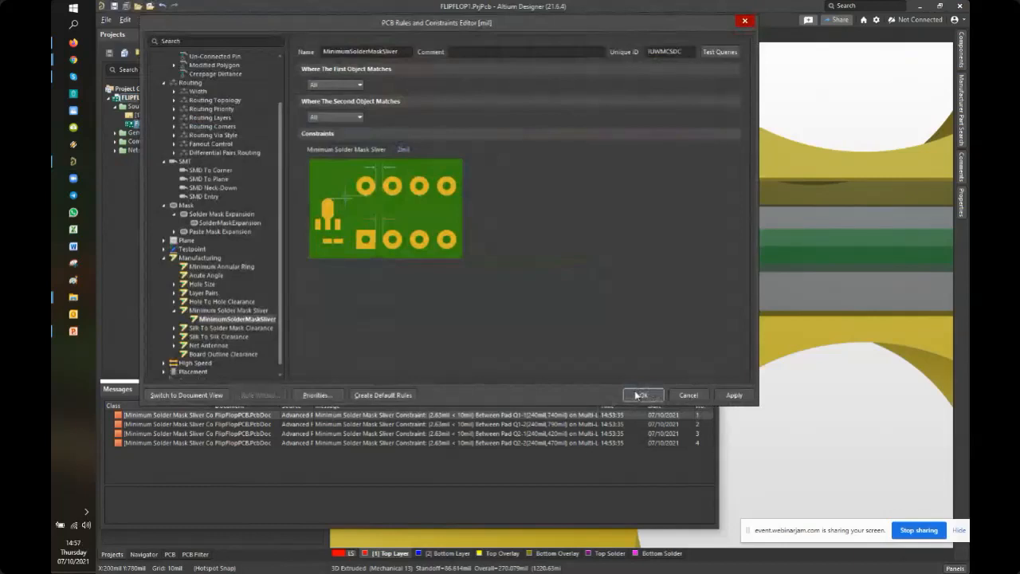
pyautogui.click(689, 395)
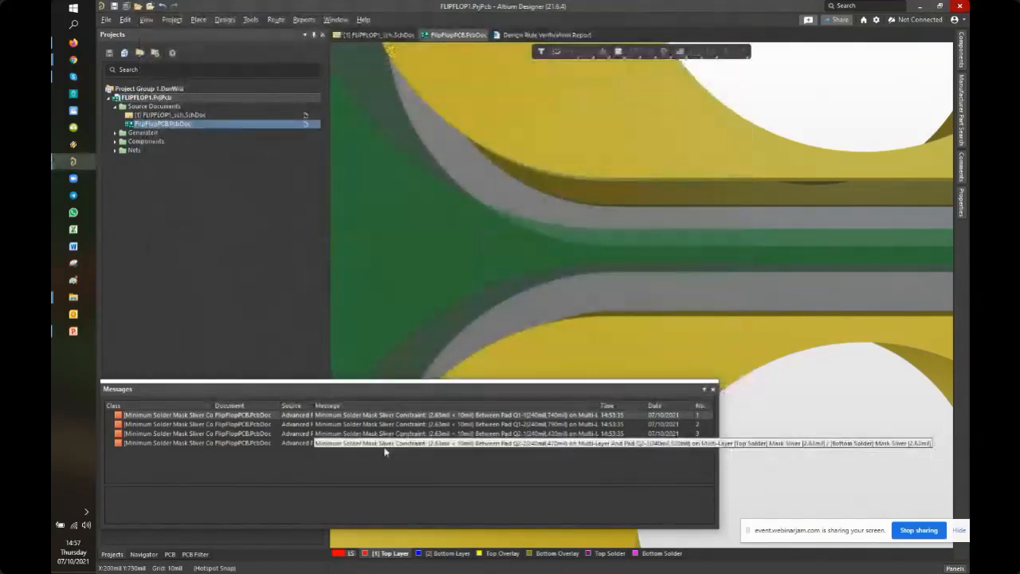
# Change the MinimumSolderMaskSliver rule's minimum sliver value in the design rules and apply it to the PCB
pyautogui.click(224, 20)
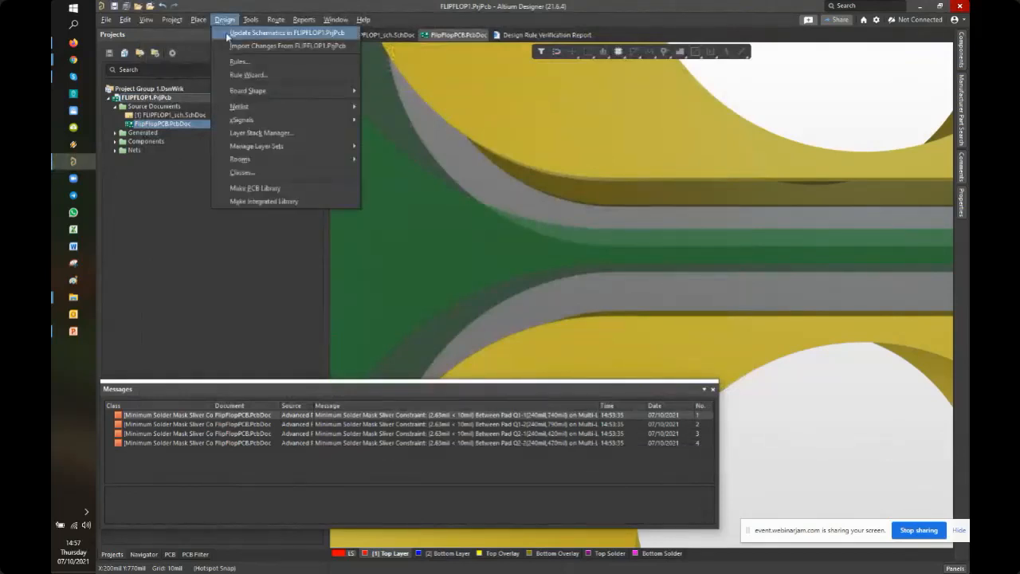
pyautogui.click(239, 61)
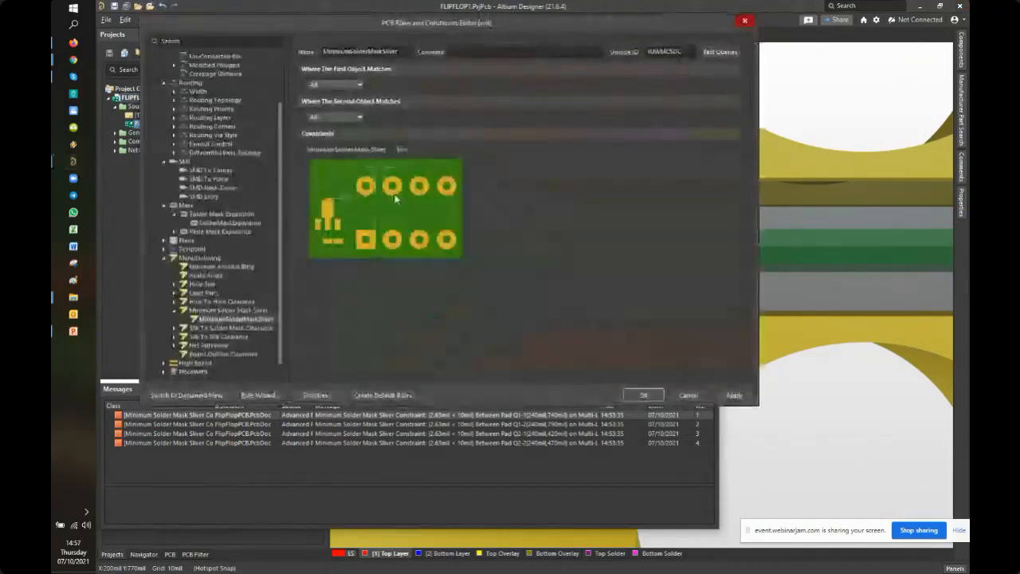
pyautogui.click(739, 400)
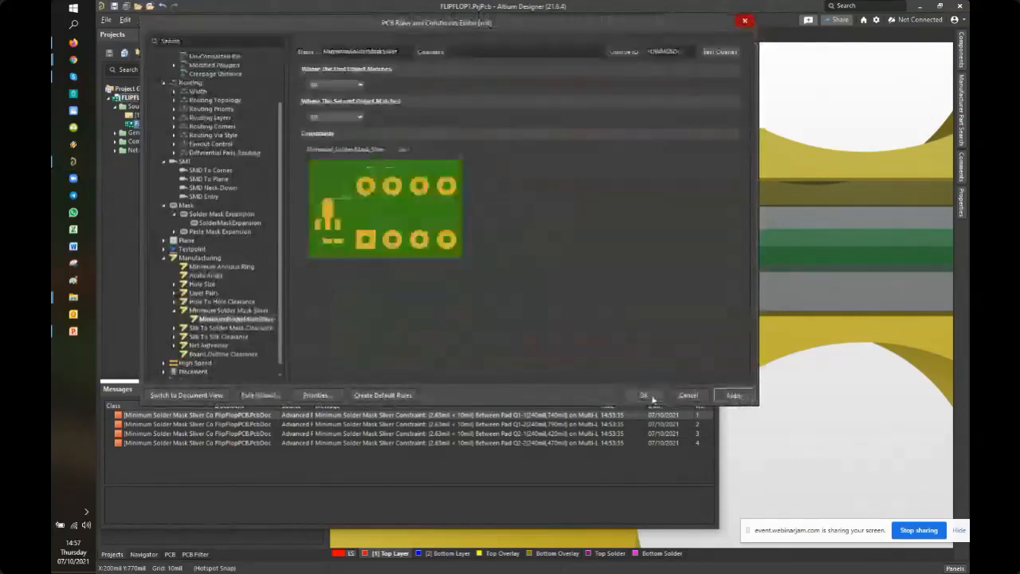
pyautogui.click(644, 396)
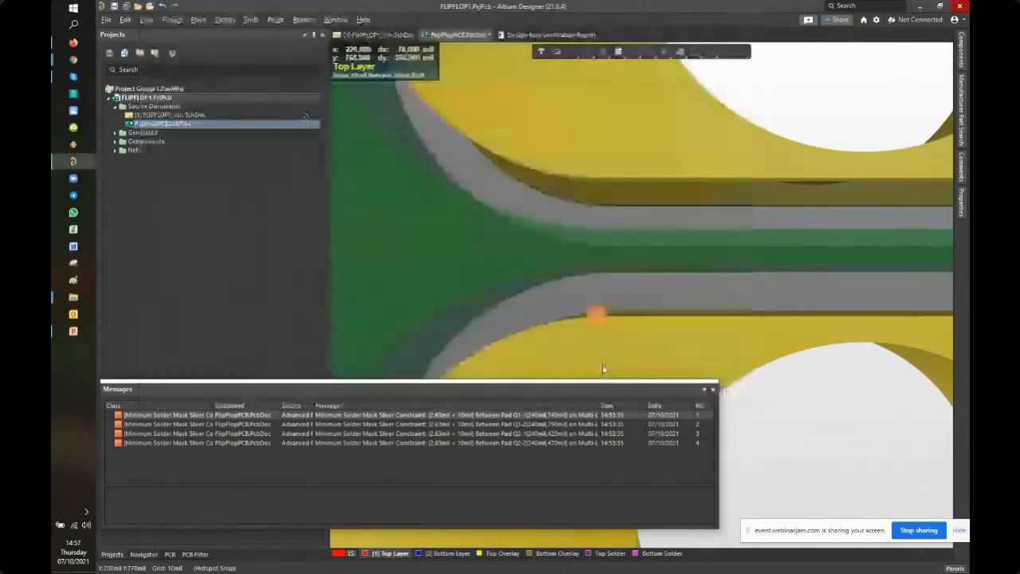
# Return to the 2D view of Q1's pads and run the design rule check on the board
pyautogui.press('2')
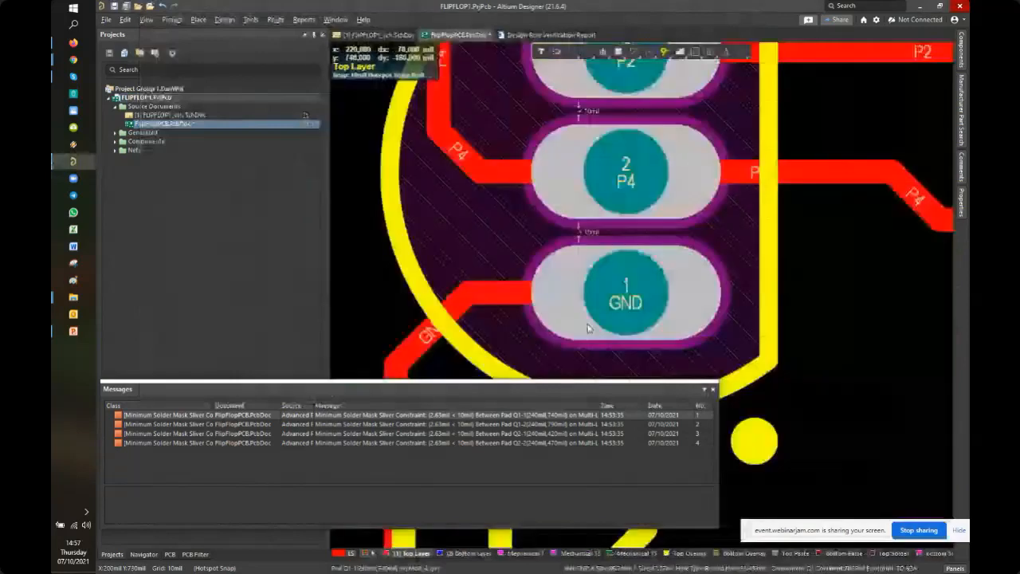
pyautogui.keyDown('ctrl'); pyautogui.scroll(5, 586, 249); pyautogui.keyUp('ctrl')
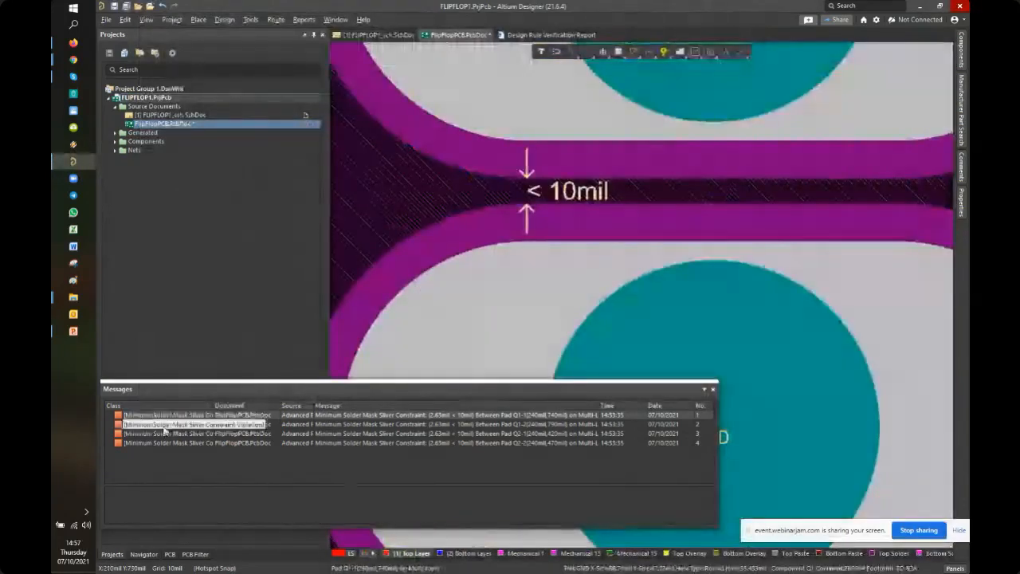
pyautogui.click(224, 19)
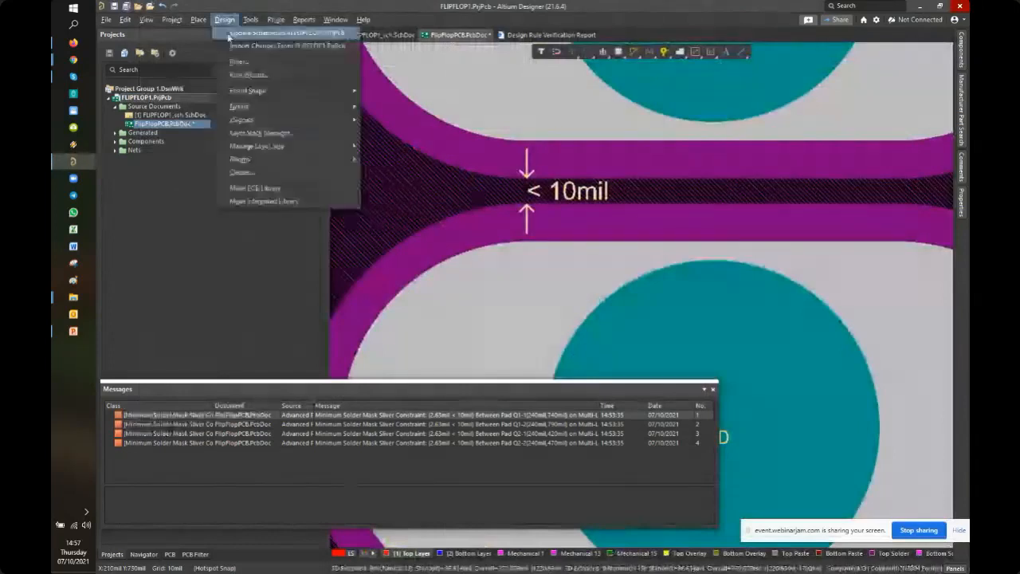
pyautogui.click(231, 33)
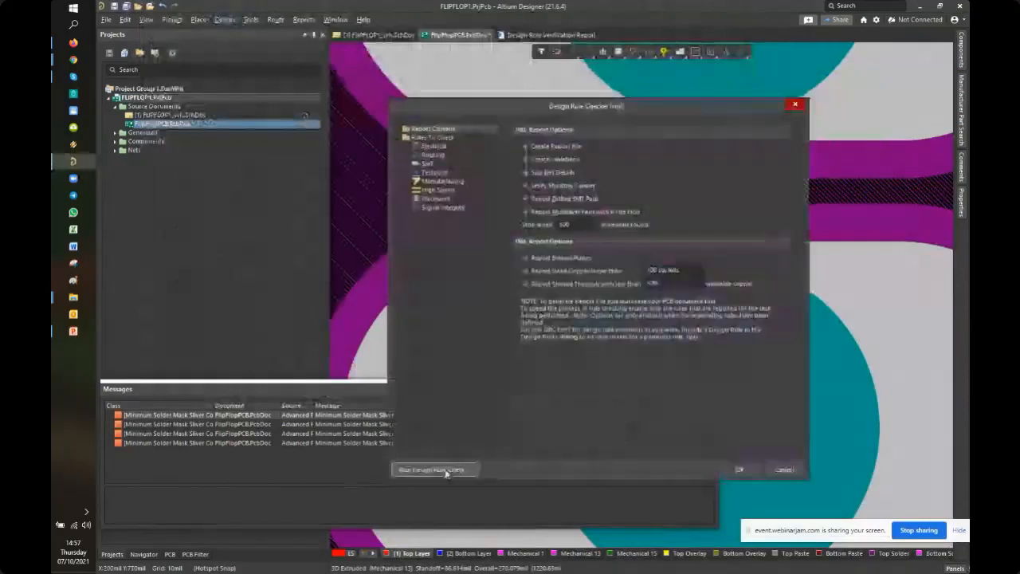
pyautogui.click(447, 471)
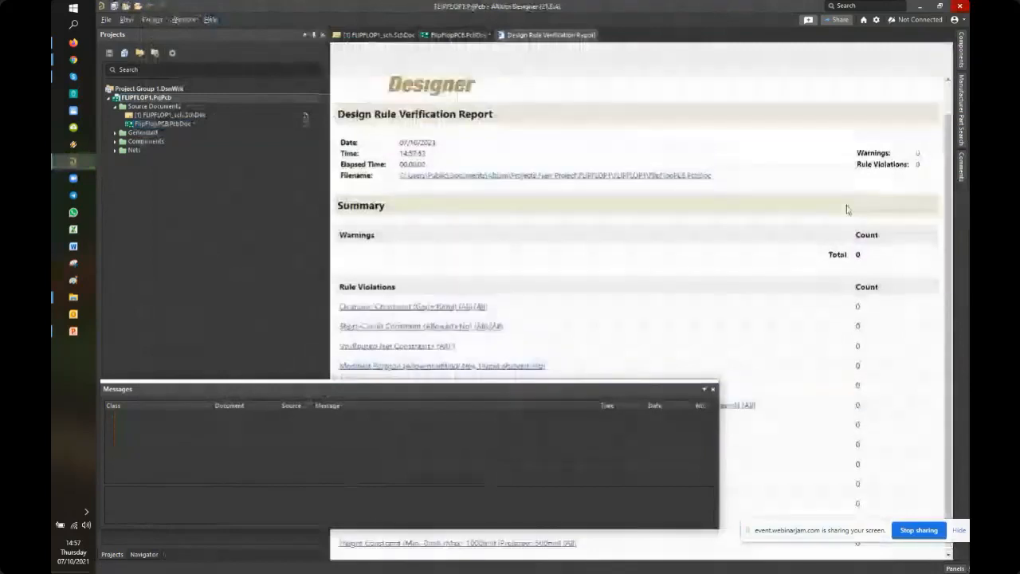
pyautogui.click(411, 439)
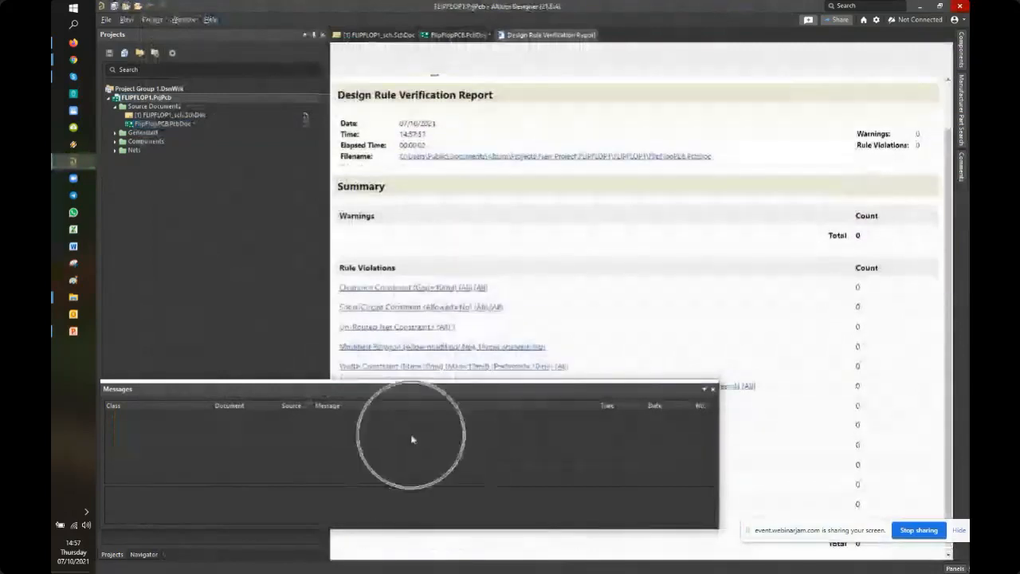
# Back in the FlipFlopPCB document, delete the diagonal segment of the P4 track between Q1 pad 2 and C2 pad 2
pyautogui.click(459, 35)
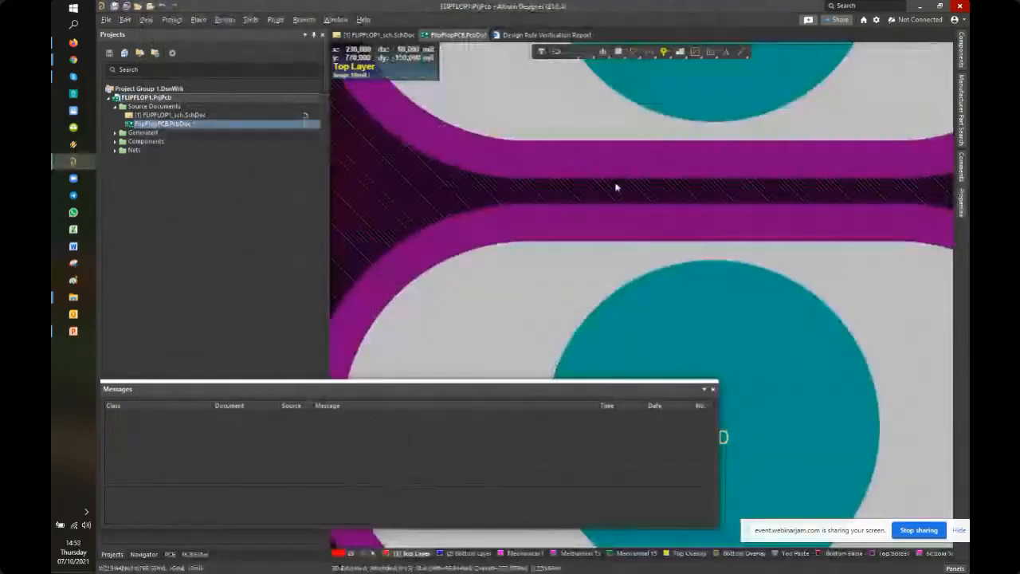
pyautogui.keyDown('ctrl'); pyautogui.scroll(-3, 616, 187); pyautogui.keyUp('ctrl')
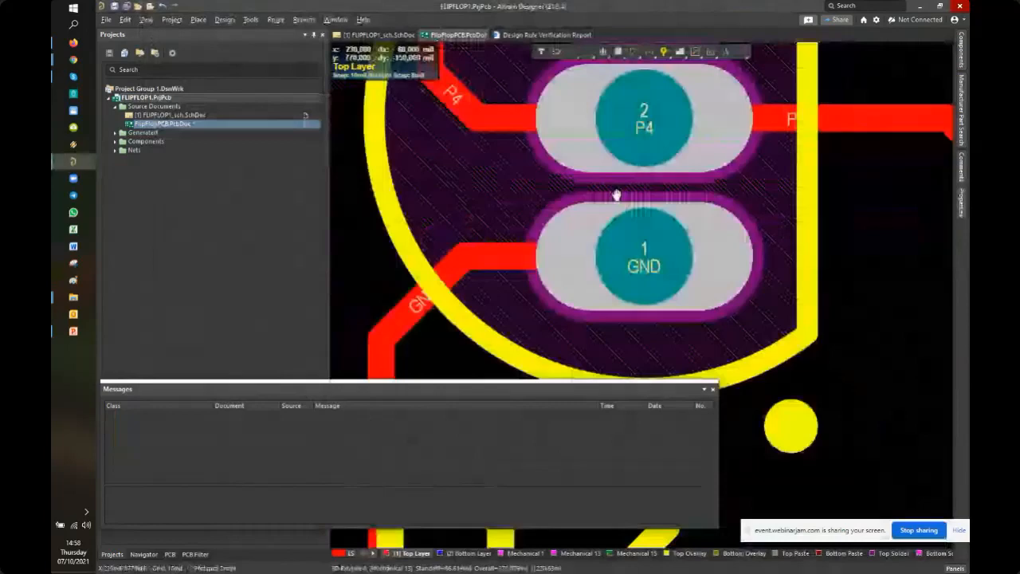
pyautogui.scroll(2, 557, 234)
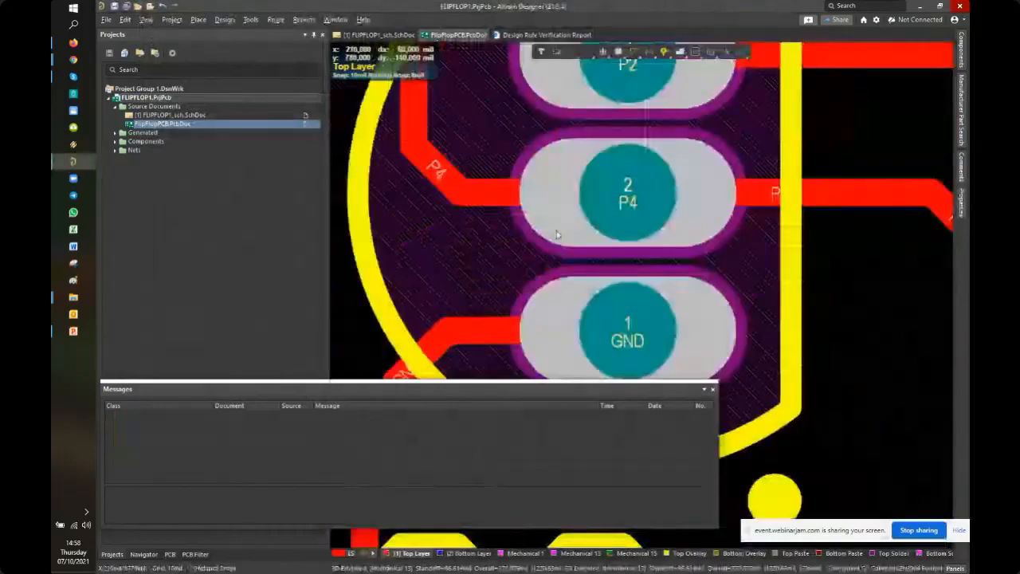
pyautogui.keyDown('ctrl'); pyautogui.scroll(-1, 755, 256); pyautogui.keyUp('ctrl')
pyautogui.moveTo(909, 265); pyautogui.dragTo(636, 211, button='right')
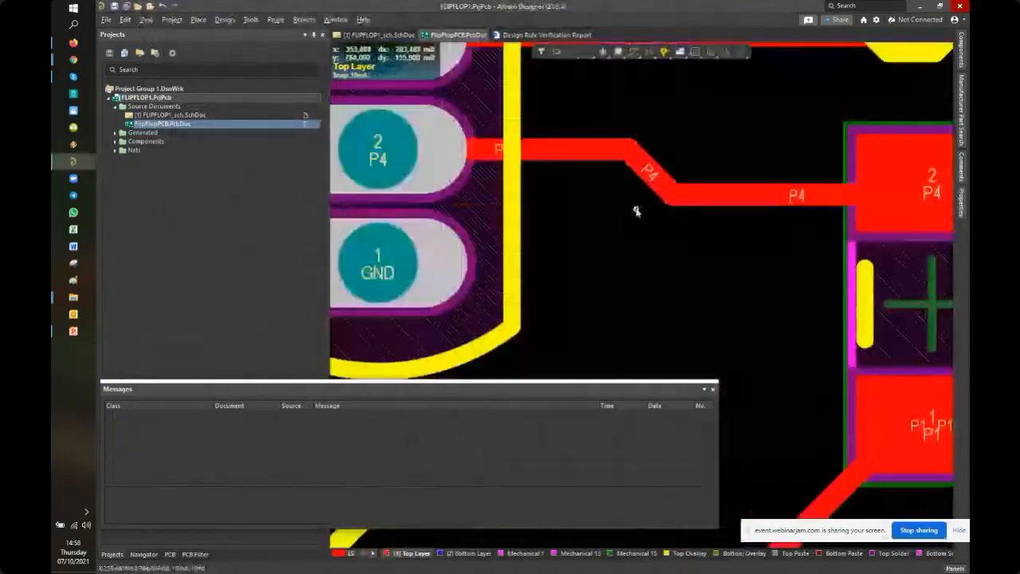
pyautogui.keyDown('ctrl'); pyautogui.scroll(2, 637, 147); pyautogui.keyUp('ctrl')
pyautogui.click(656, 191)
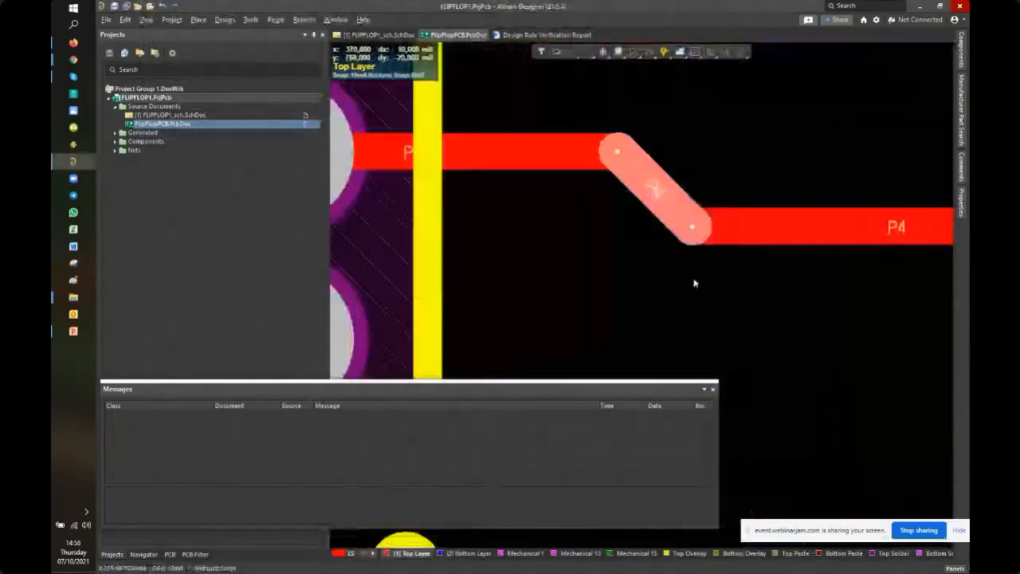
pyautogui.press('Delete')
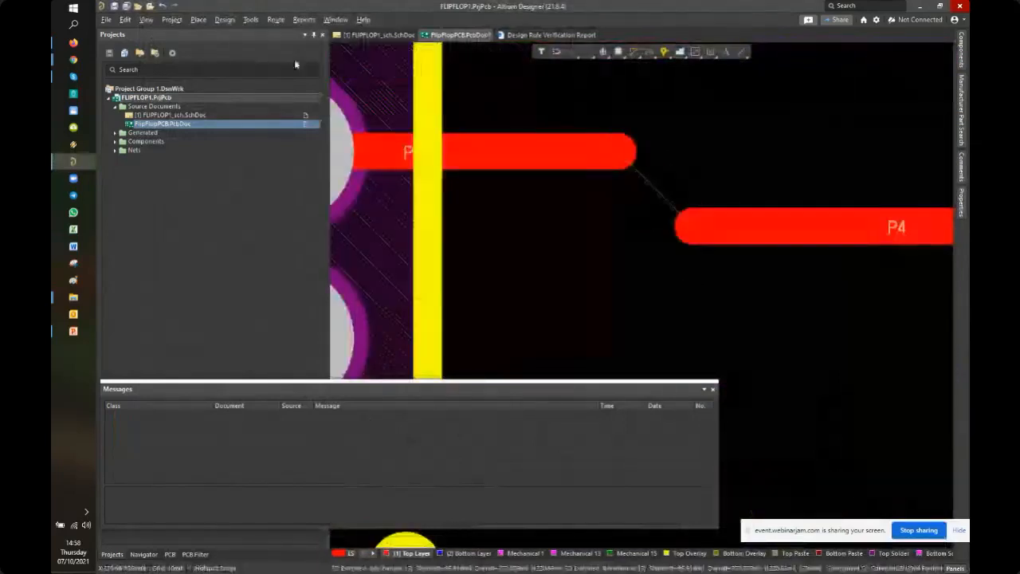
# Save the open documents and run the design rule check on the board with the broken P4 track
pyautogui.click(126, 7)
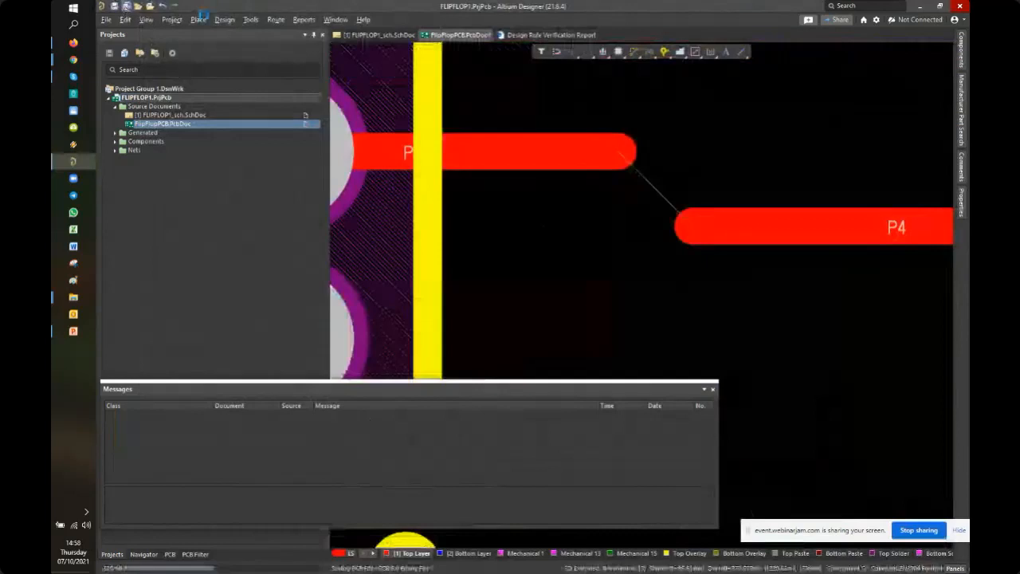
pyautogui.click(249, 20)
pyautogui.click(271, 33)
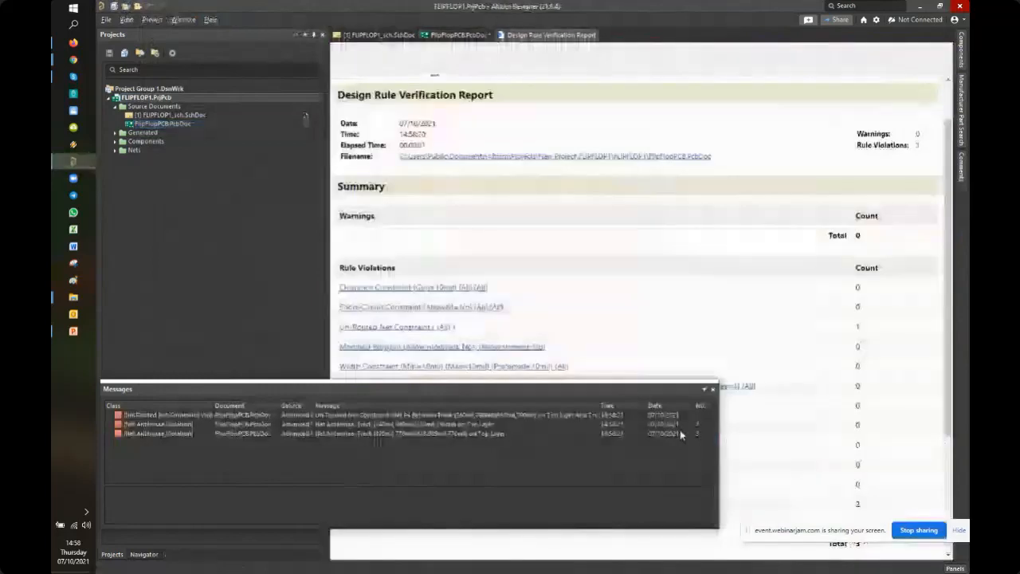
# Inspect the violation markers at the P4 track gap and locate the un-routed net violation on the board from its message
pyautogui.click(157, 416)
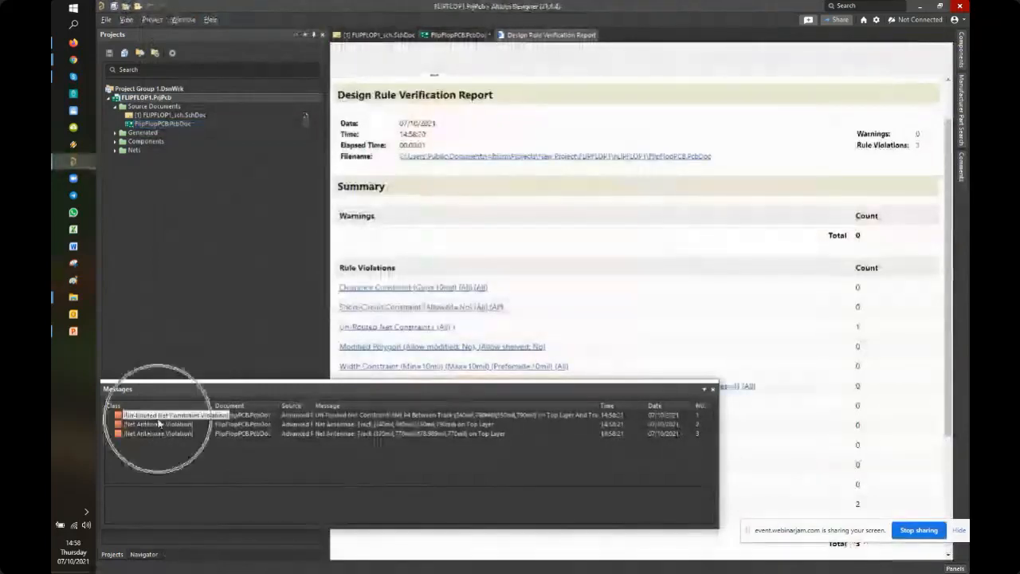
pyautogui.click(465, 36)
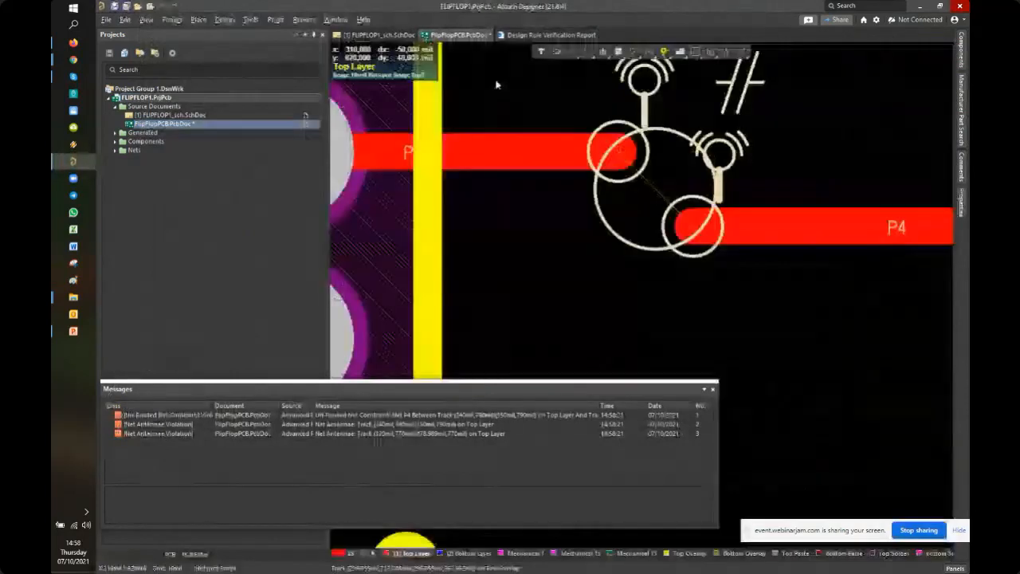
pyautogui.keyDown('ctrl'); pyautogui.scroll(1, 499, 290); pyautogui.keyUp('ctrl')
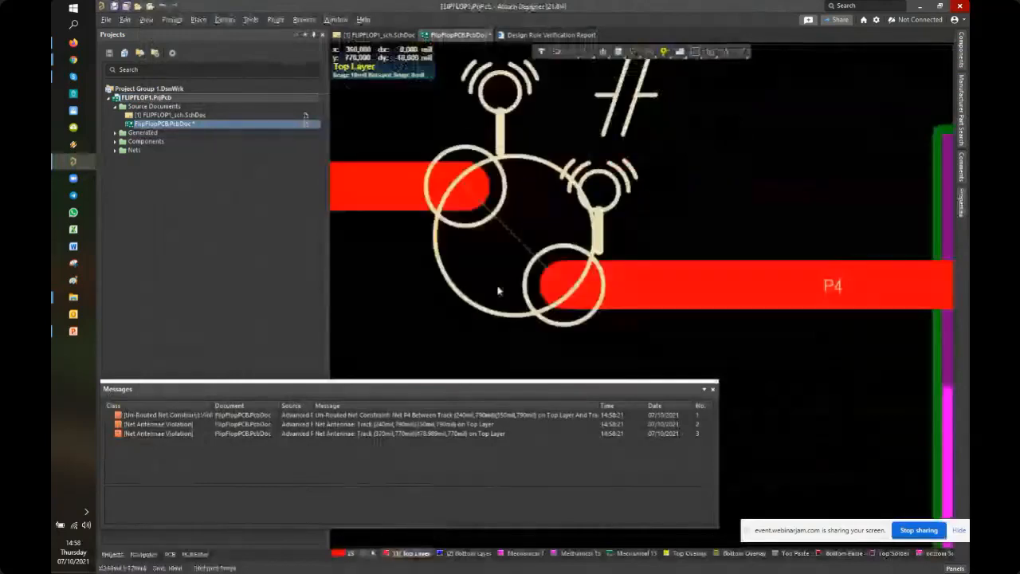
pyautogui.keyDown('ctrl'); pyautogui.scroll(-2, 499, 291); pyautogui.keyUp('ctrl')
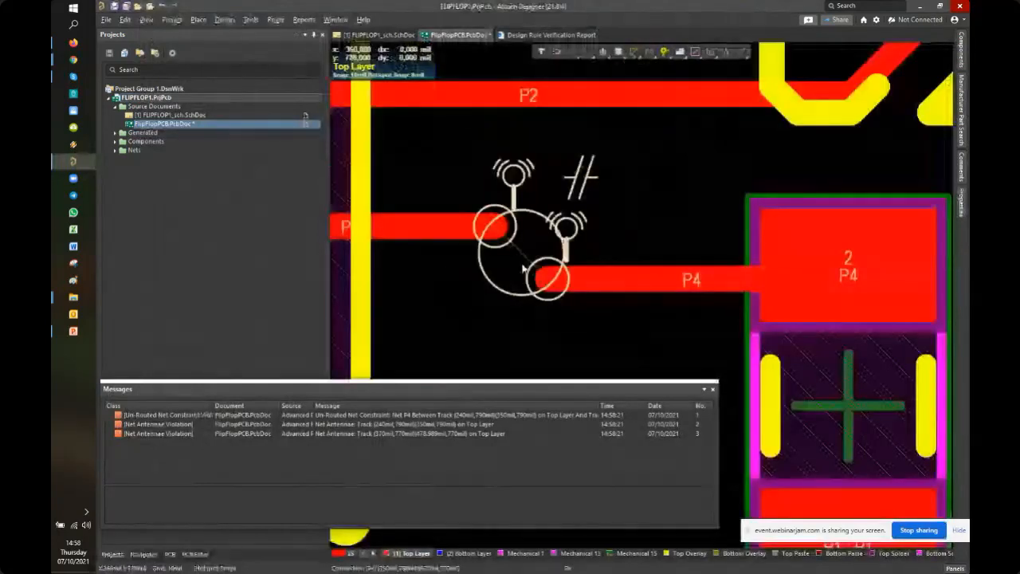
pyautogui.keyDown('ctrl'); pyautogui.scroll(-6, 522, 270); pyautogui.keyUp('ctrl')
pyautogui.moveTo(524, 265); pyautogui.dragTo(554, 138, button='right')
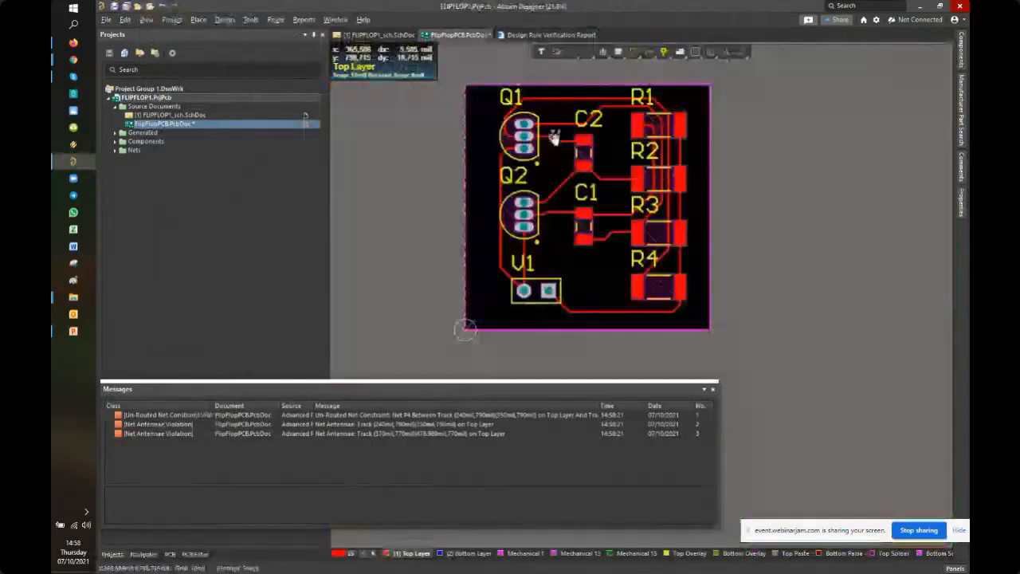
pyautogui.keyDown('ctrl'); pyautogui.scroll(-5, 413, 347); pyautogui.keyUp('ctrl')
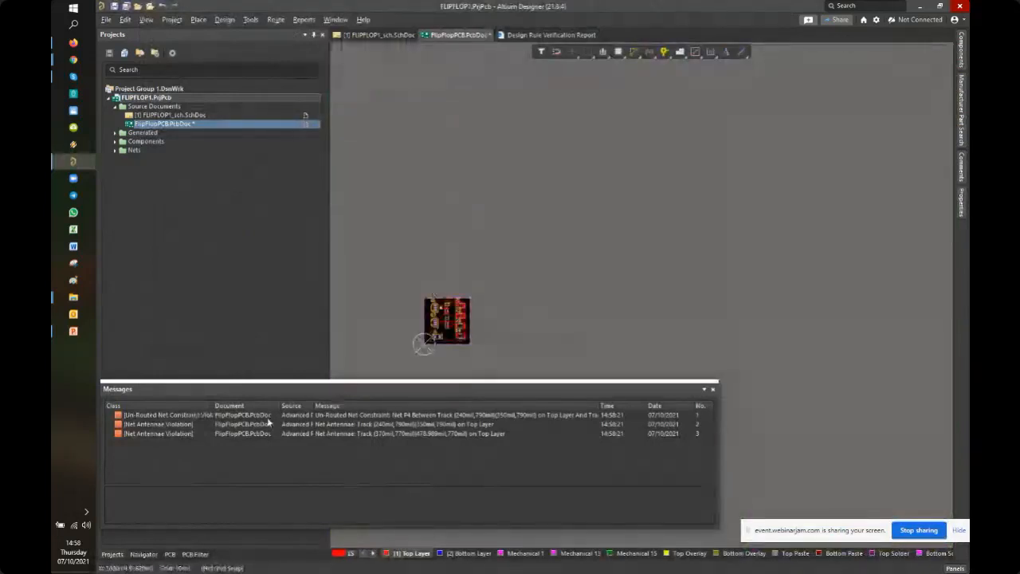
pyautogui.doubleClick(162, 418)
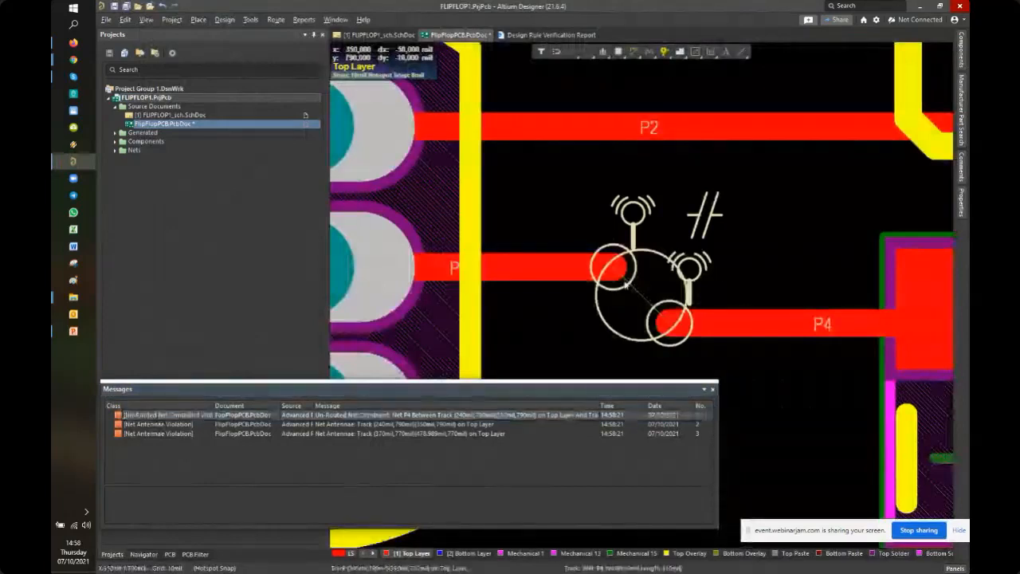
# Reconnect the two loose ends of the P4 track between Q1 and C2 with a diagonal segment using Interactive Routing
pyautogui.click(275, 19)
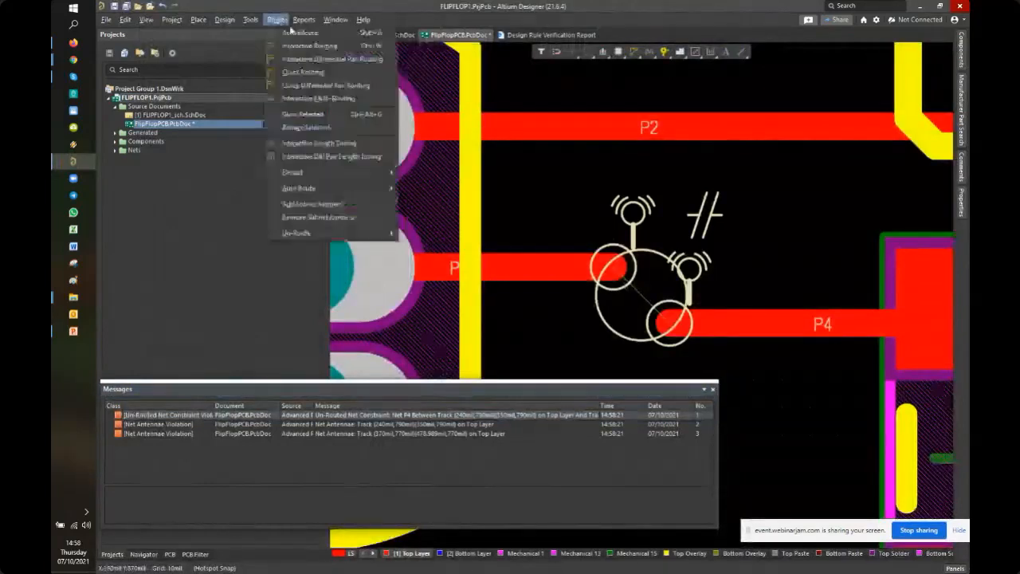
pyautogui.click(292, 48)
pyautogui.click(613, 269)
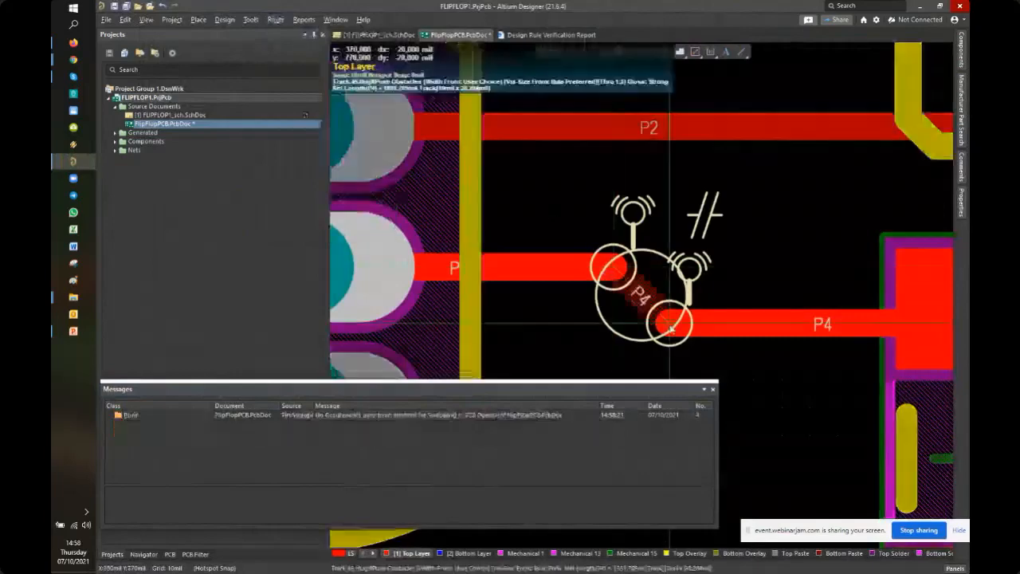
pyautogui.click(669, 325)
pyautogui.rightClick(682, 239)
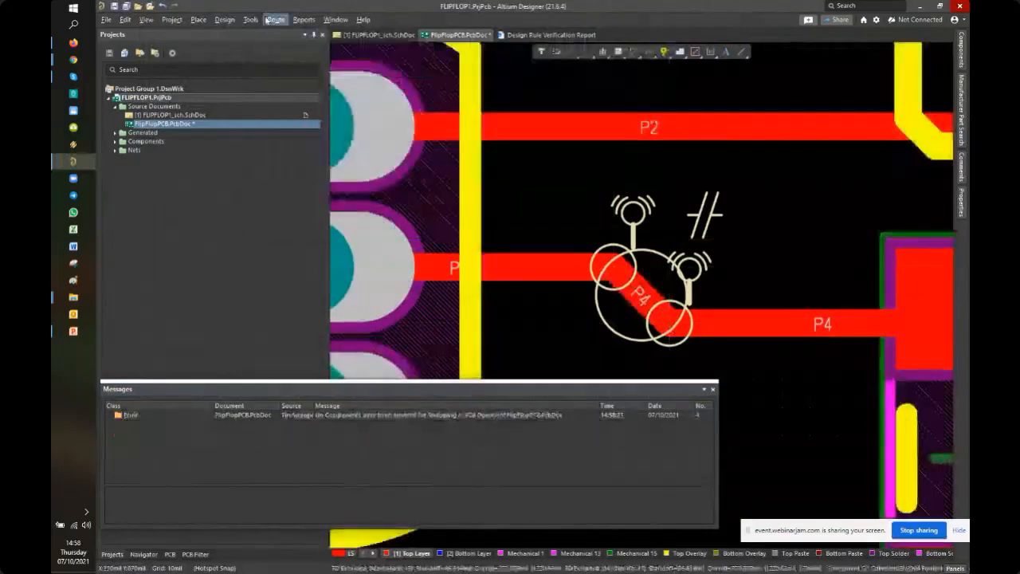
# Run the design rule check on the repaired board and close the violation messages
pyautogui.click(250, 19)
pyautogui.click(254, 36)
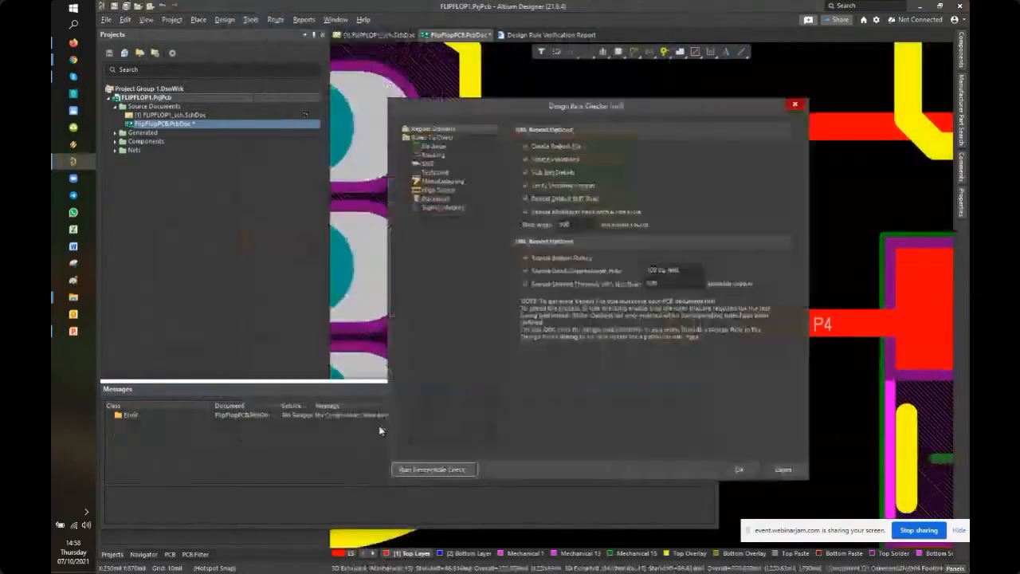
pyautogui.click(440, 470)
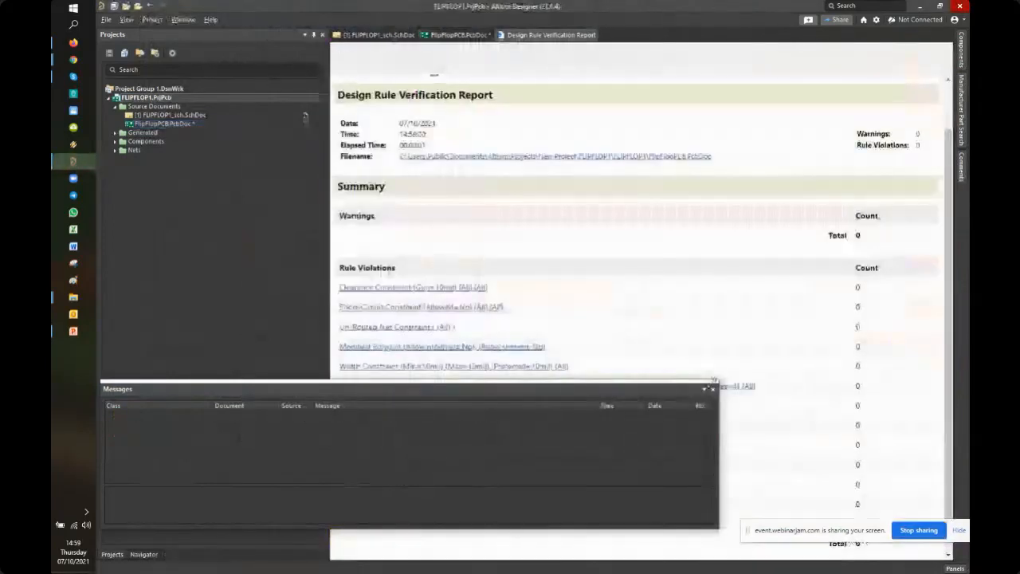
pyautogui.click(713, 387)
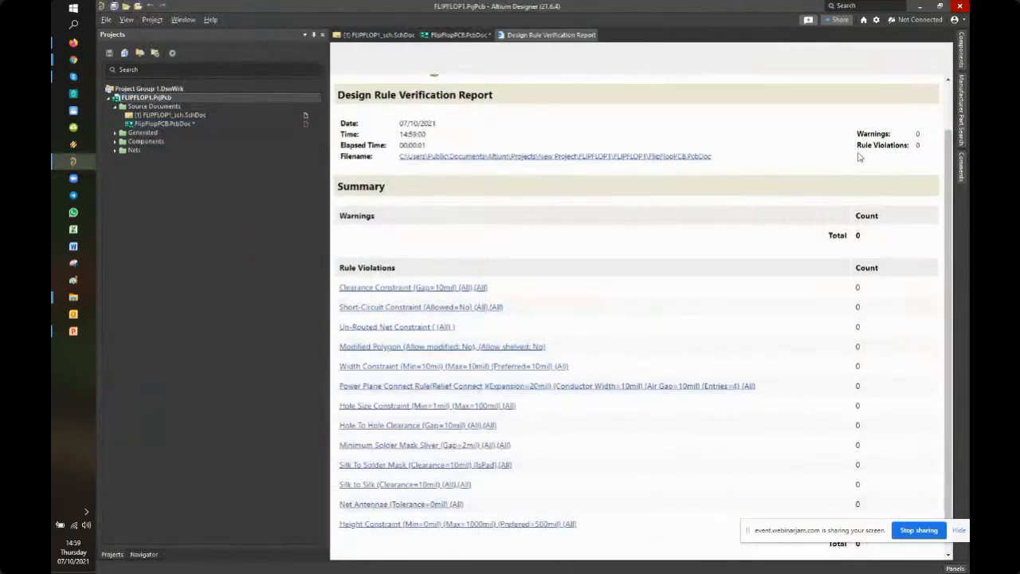
# Return to the PCB document and examine the whole board in 2D and in 3D
pyautogui.click(447, 35)
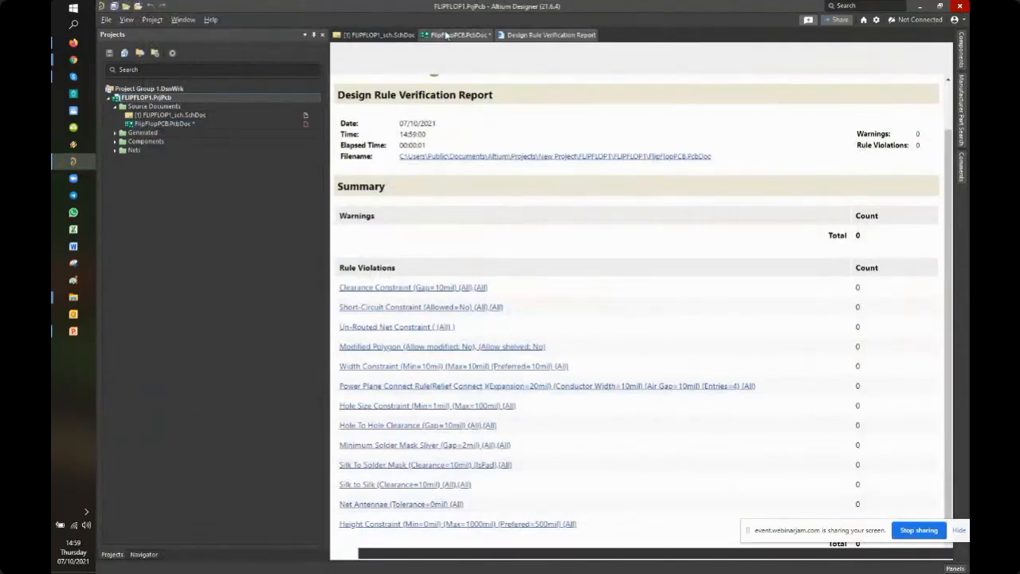
pyautogui.keyDown('ctrl'); pyautogui.scroll(-2, 724, 303); pyautogui.keyUp('ctrl')
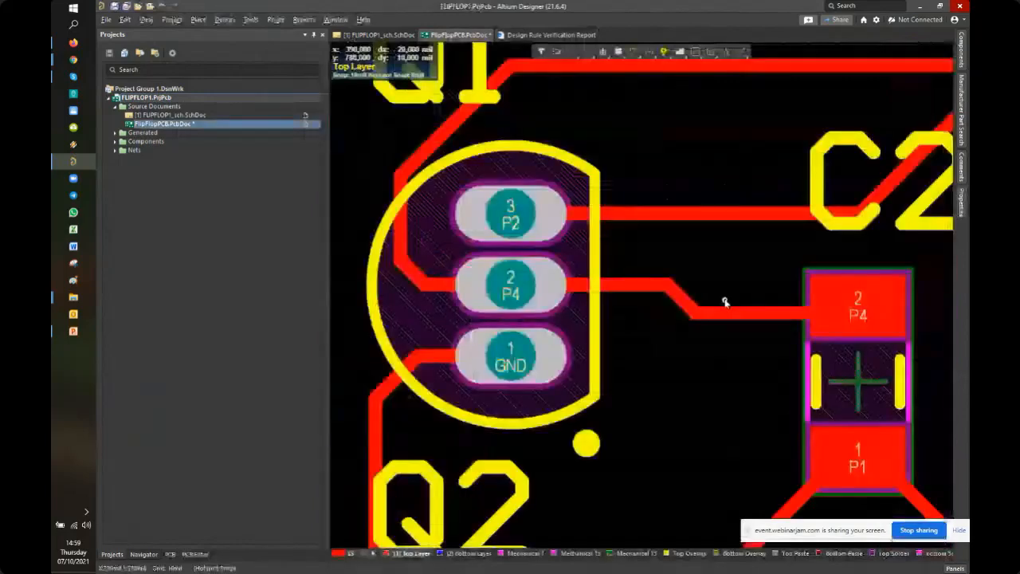
pyautogui.keyDown('ctrl'); pyautogui.scroll(-3, 724, 301); pyautogui.keyUp('ctrl')
pyautogui.keyDown('ctrl'); pyautogui.scroll(-2, 715, 285); pyautogui.keyUp('ctrl')
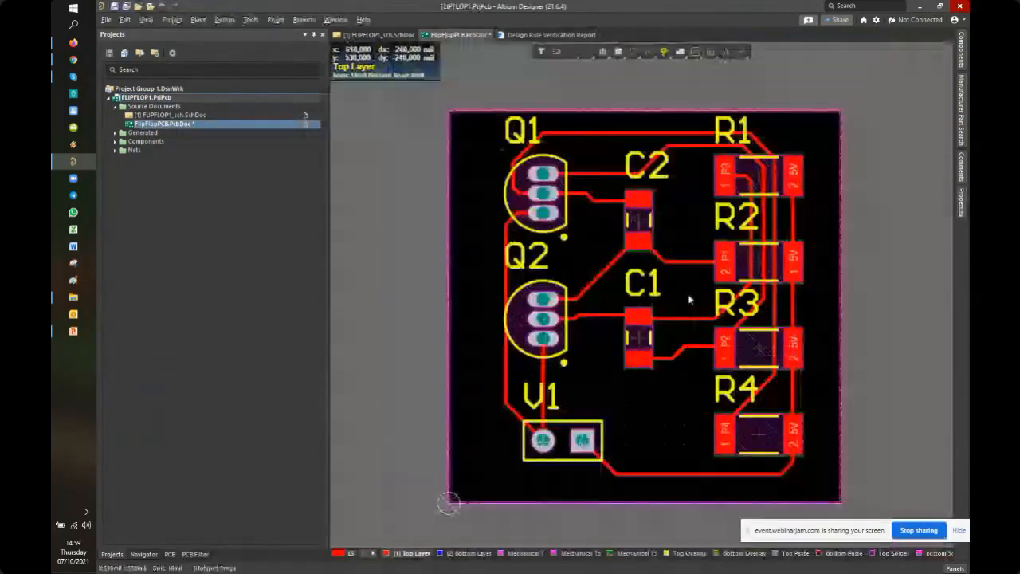
pyautogui.press('3')
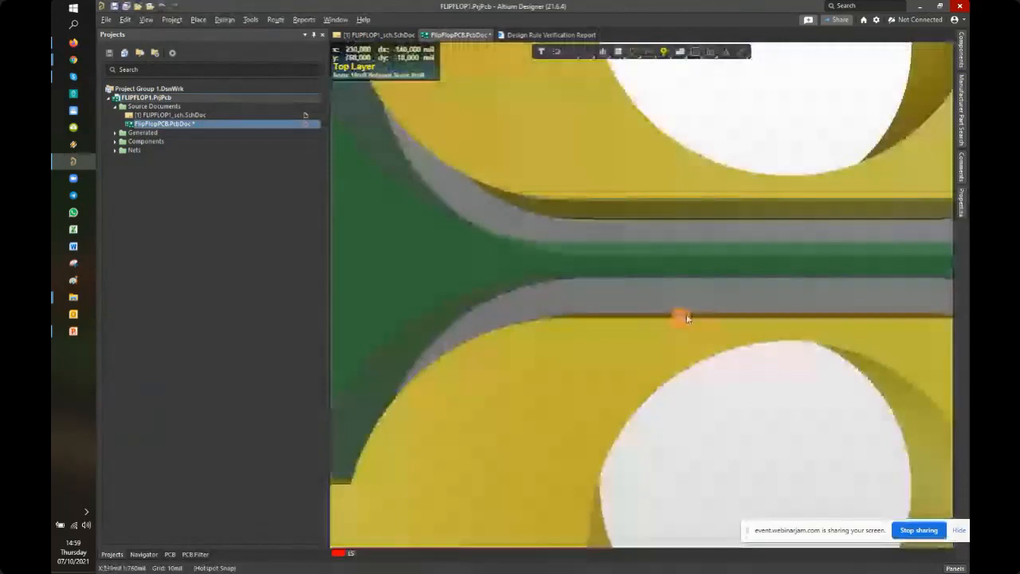
pyautogui.rightClick(687, 318)
pyautogui.press('f')
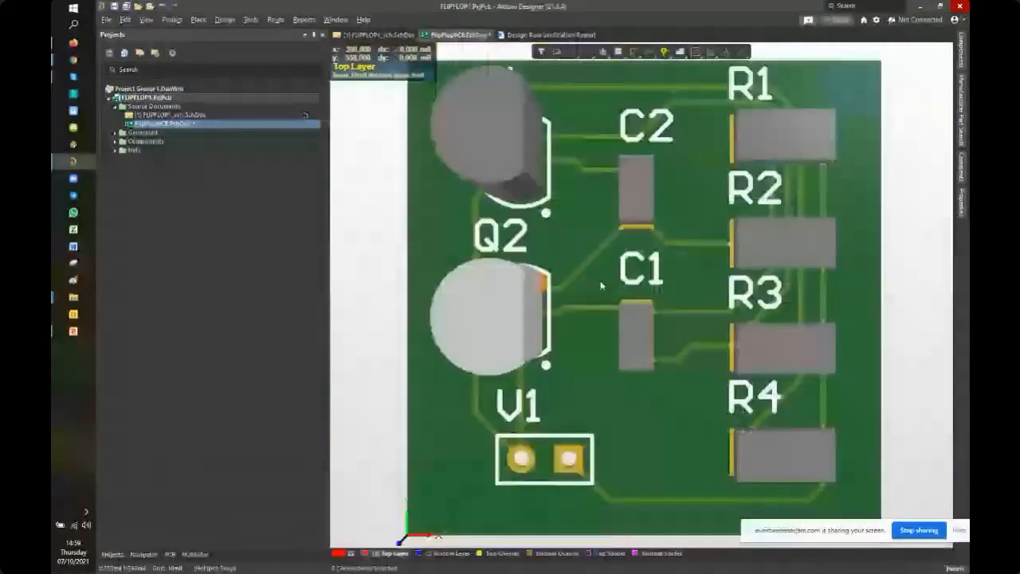
pyautogui.keyDown('shift'); pyautogui.moveTo(641, 295); pyautogui.dragTo(679, 296, button='right'); pyautogui.keyUp('shift')
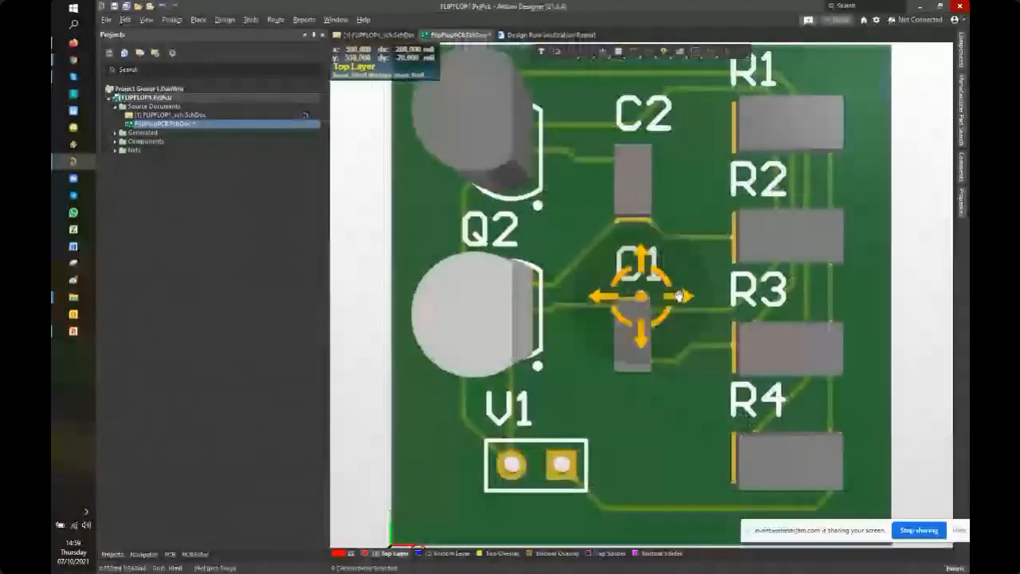
# Return the board to the 2D view and look through the fabrication output types available for it
pyautogui.press('2')
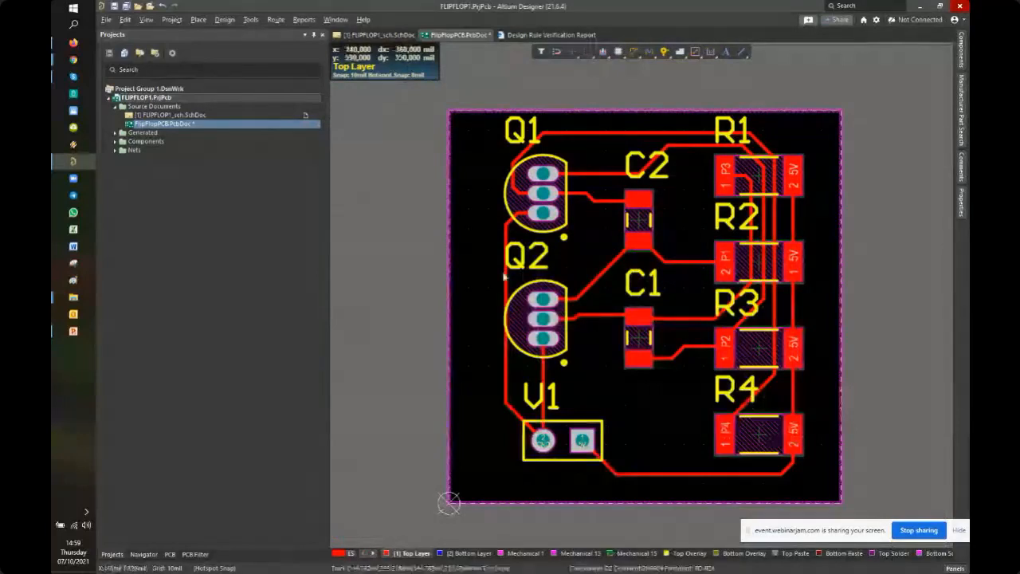
pyautogui.click(106, 20)
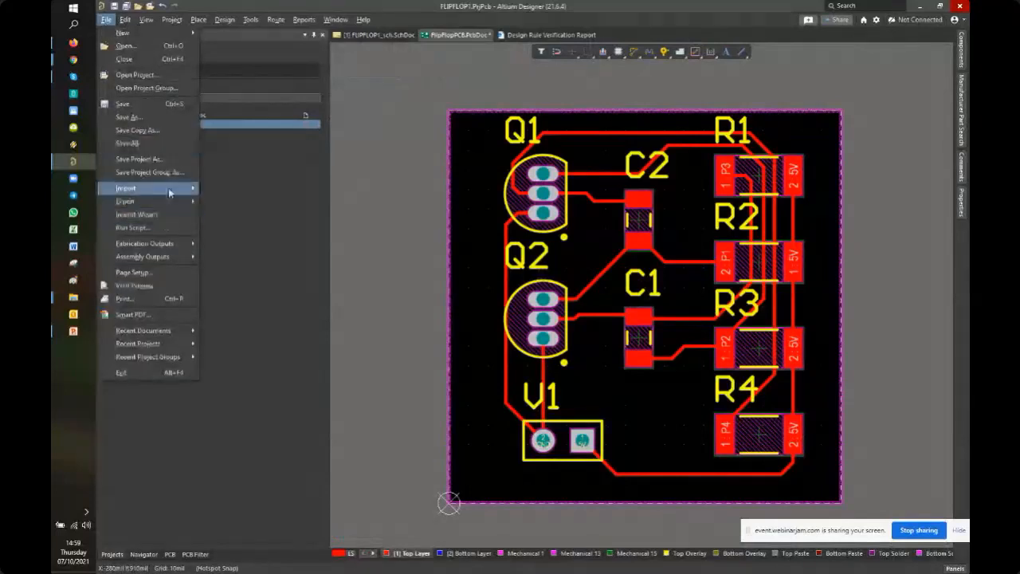
pyautogui.moveTo(182, 244)
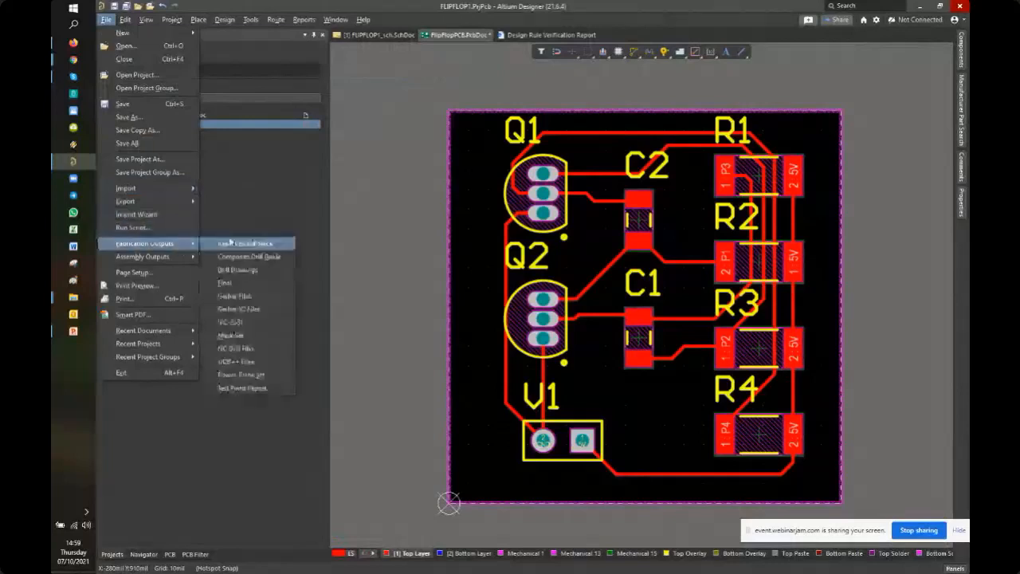
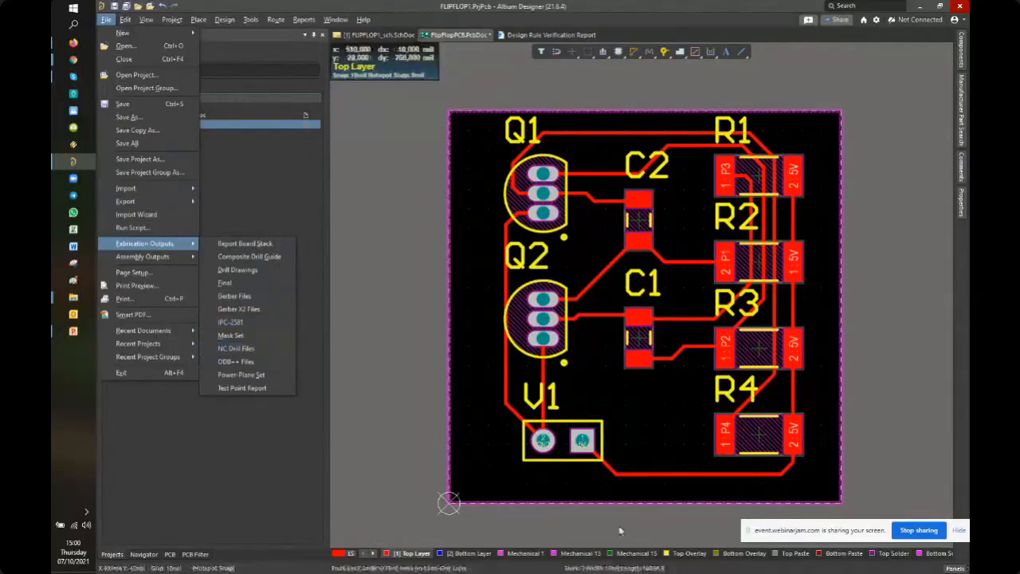
pyautogui.click(573, 526)
# Save the PCB document with the finished flip-flop board
pyautogui.keyDown('ctrl'); pyautogui.scroll(-3, 578, 495); pyautogui.keyUp('ctrl')
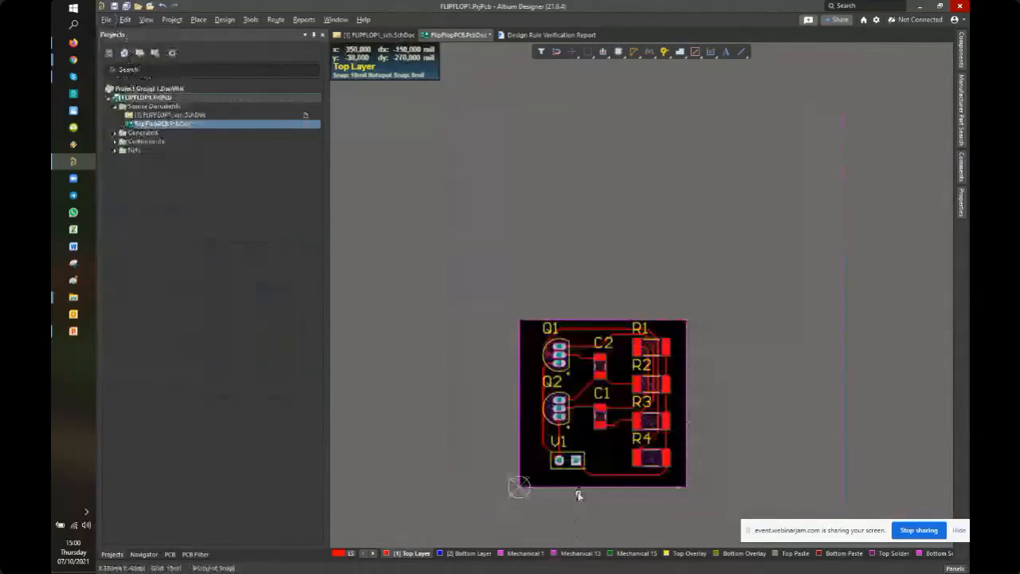
pyautogui.keyDown('ctrl'); pyautogui.scroll(3, 579, 495); pyautogui.keyUp('ctrl')
pyautogui.keyDown('ctrl'); pyautogui.scroll(-1, 591, 467); pyautogui.keyUp('ctrl')
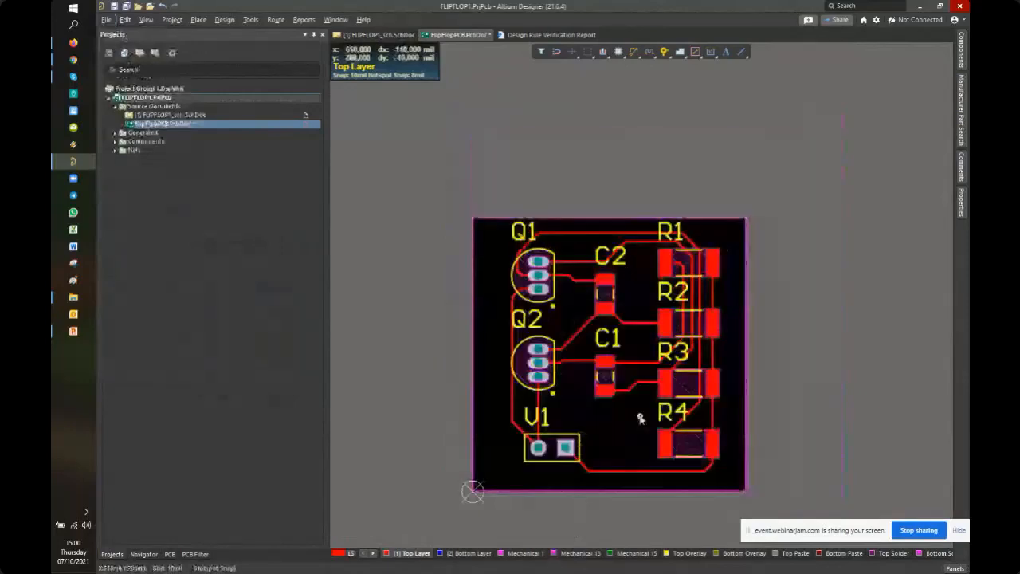
pyautogui.moveTo(640, 418); pyautogui.dragTo(649, 405, button='right')
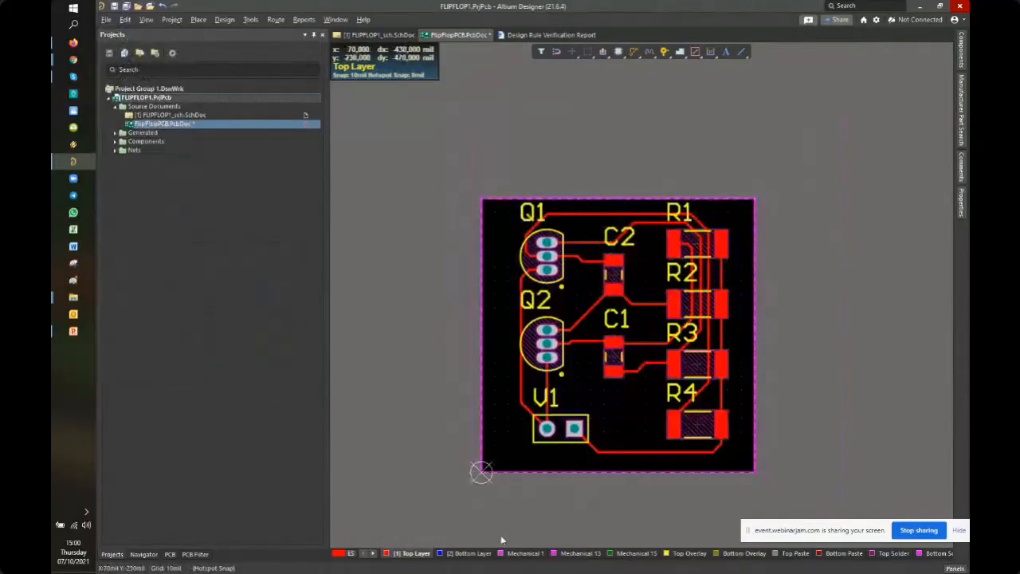
pyautogui.hotkey('ctrl', 's')
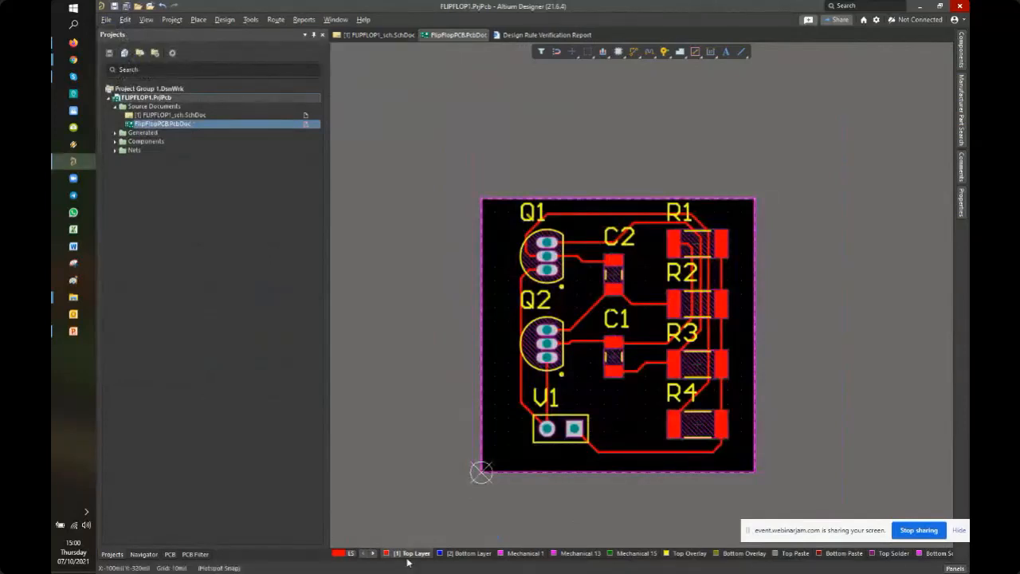
# Make the Bottom Layer the active layer of the board
pyautogui.press('ctrl')
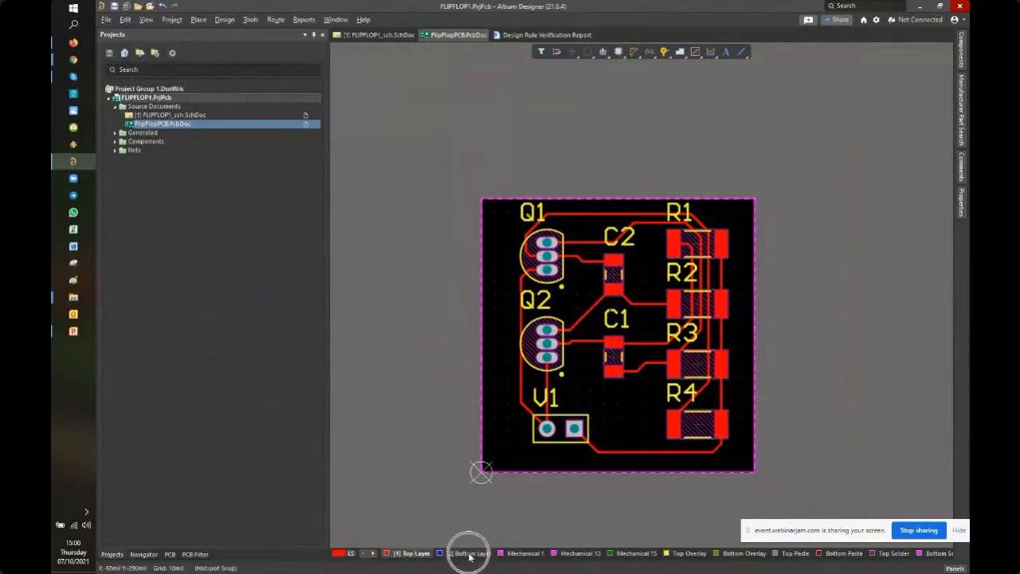
pyautogui.keyDown('ctrl'); pyautogui.scroll(2, 628, 385); pyautogui.keyUp('ctrl')
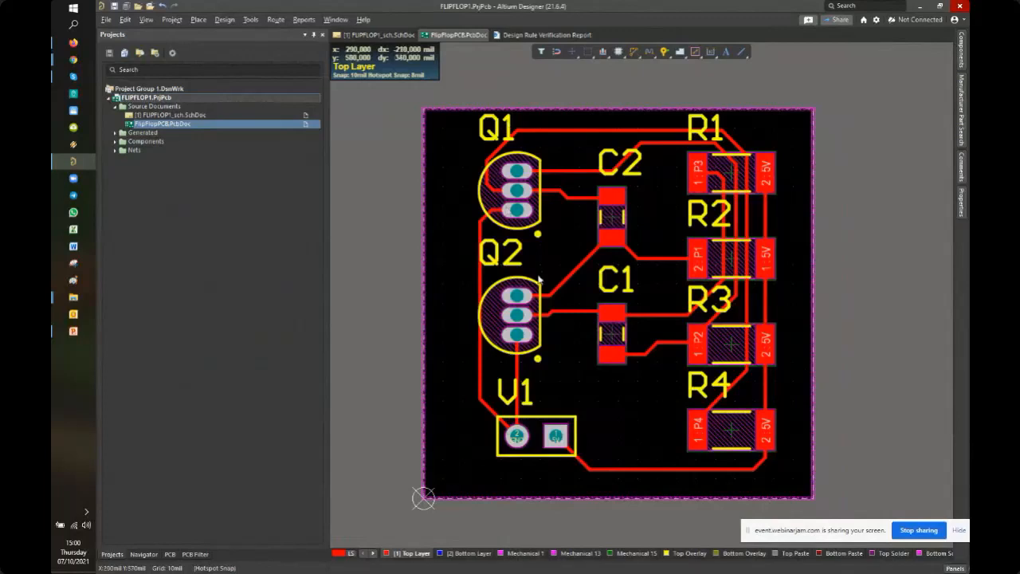
pyautogui.click(468, 553)
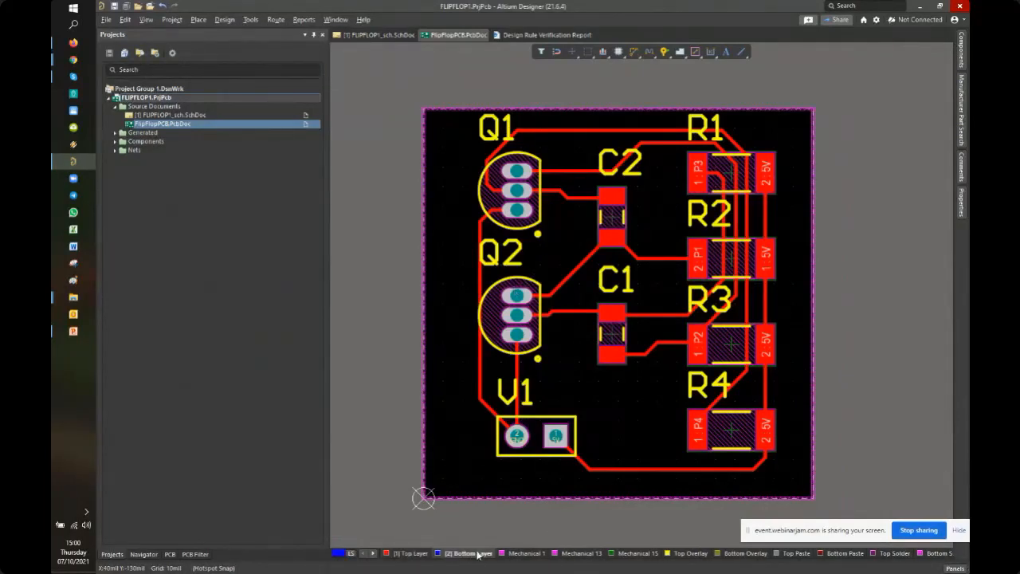
# Examine the board in 3D, flipping it to the underside and back to the component side
pyautogui.keyDown('ctrl'); pyautogui.scroll(-2, 533, 305); pyautogui.keyUp('ctrl')
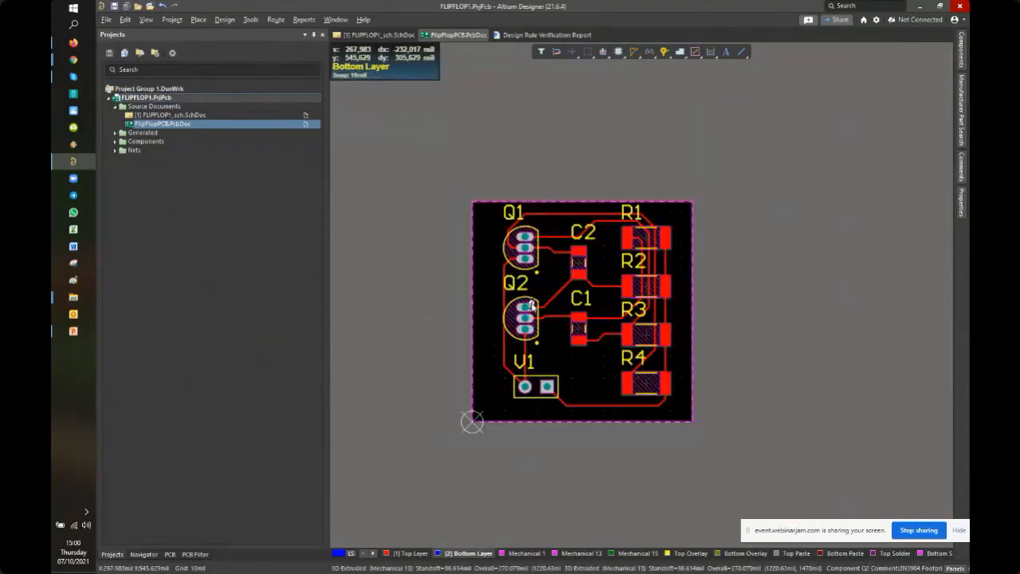
pyautogui.press('3')
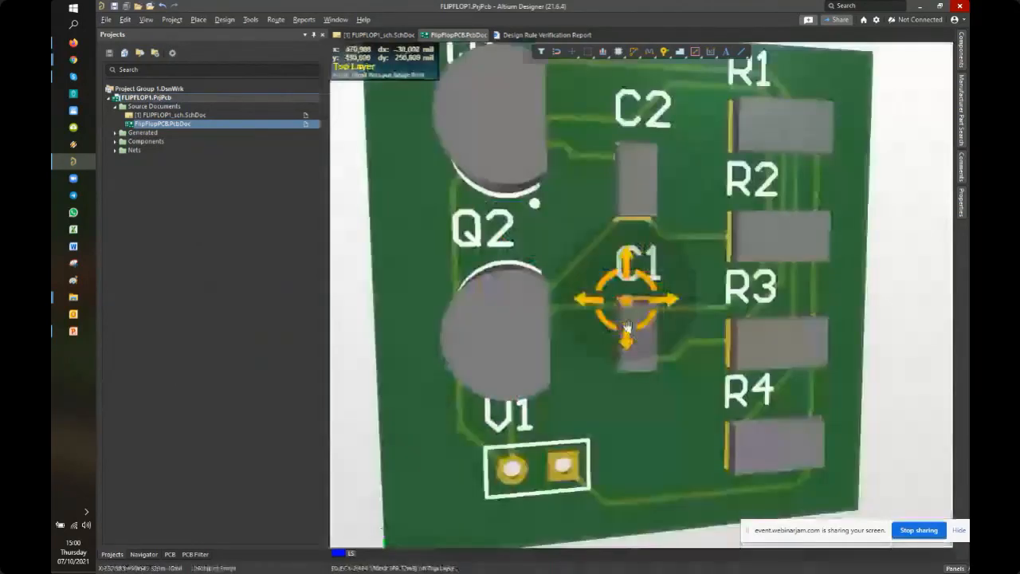
pyautogui.keyDown('shift'); pyautogui.moveTo(628, 327); pyautogui.dragTo(681, 296, button='right'); pyautogui.keyUp('shift')
pyautogui.press('0')
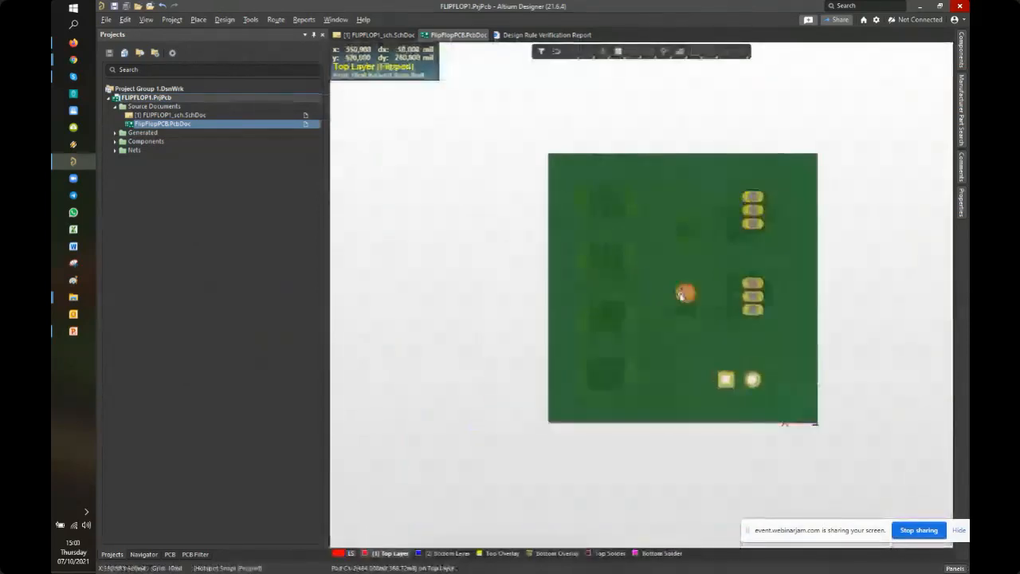
pyautogui.keyDown('ctrl'); pyautogui.scroll(5, 682, 295); pyautogui.keyUp('ctrl')
pyautogui.keyDown('ctrl'); pyautogui.scroll(-2, 681, 294); pyautogui.keyUp('ctrl')
pyautogui.rightClick(678, 296)
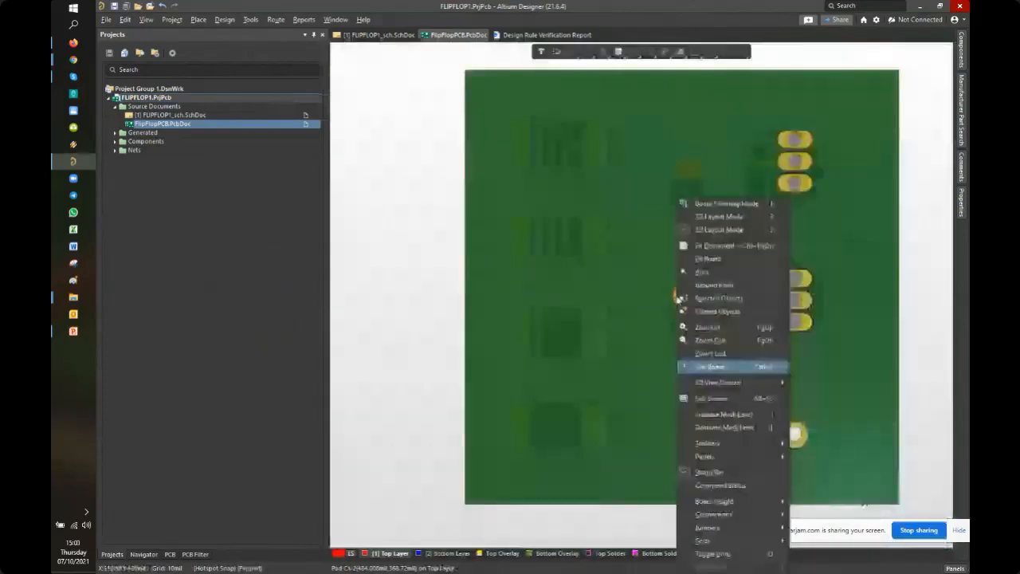
pyautogui.click(710, 365)
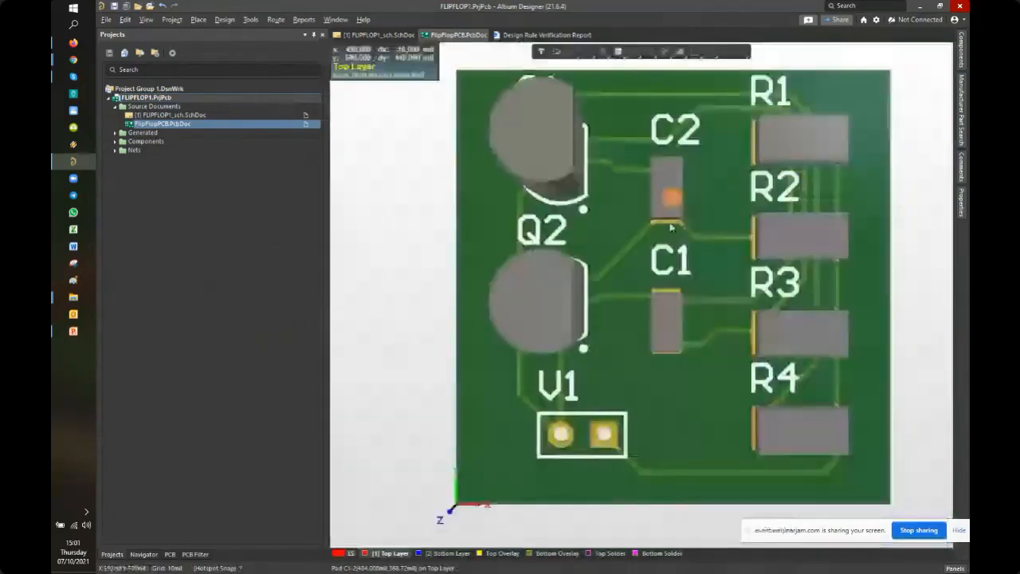
# Flip the 3D board again to inspect the through-hole pads of Q1, Q2 and V1 on the underside, and flip it back
pyautogui.hotkey('ctrl', 'f')
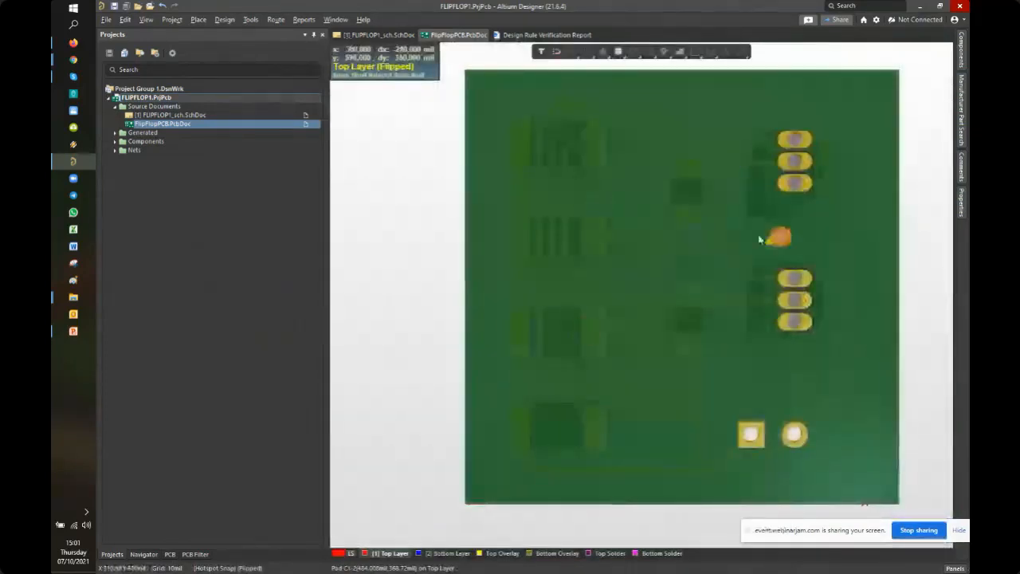
pyautogui.rightClick(793, 139)
pyautogui.moveTo(724, 145); pyautogui.dragTo(742, 161, button='right')
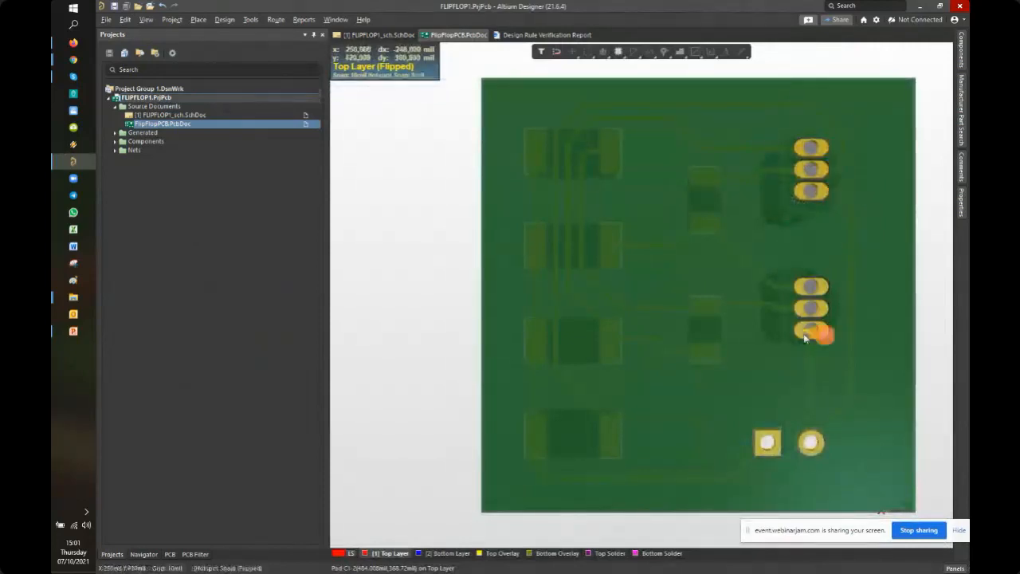
pyautogui.click(820, 444)
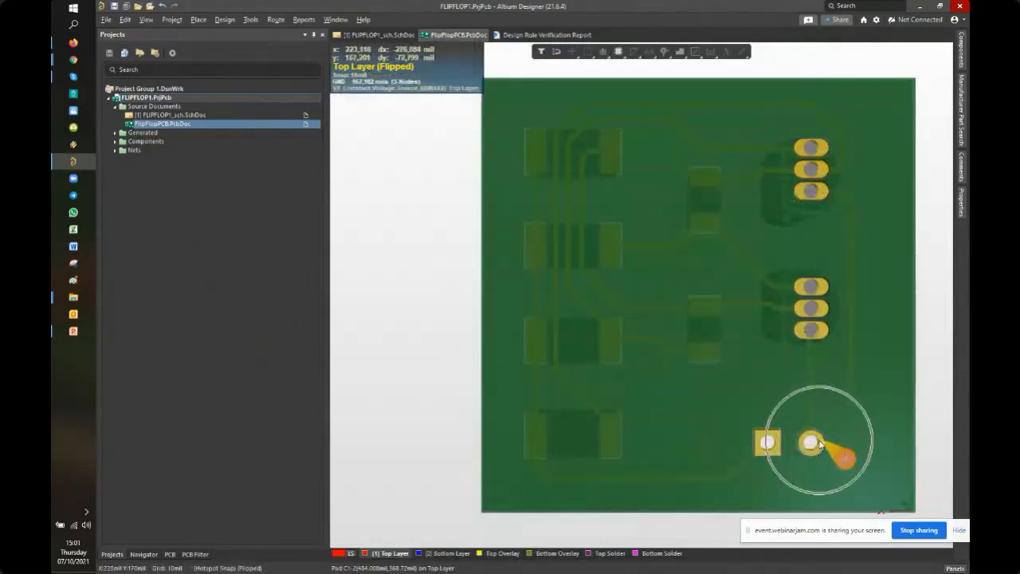
pyautogui.moveTo(768, 318); pyautogui.dragTo(662, 326, button='right')
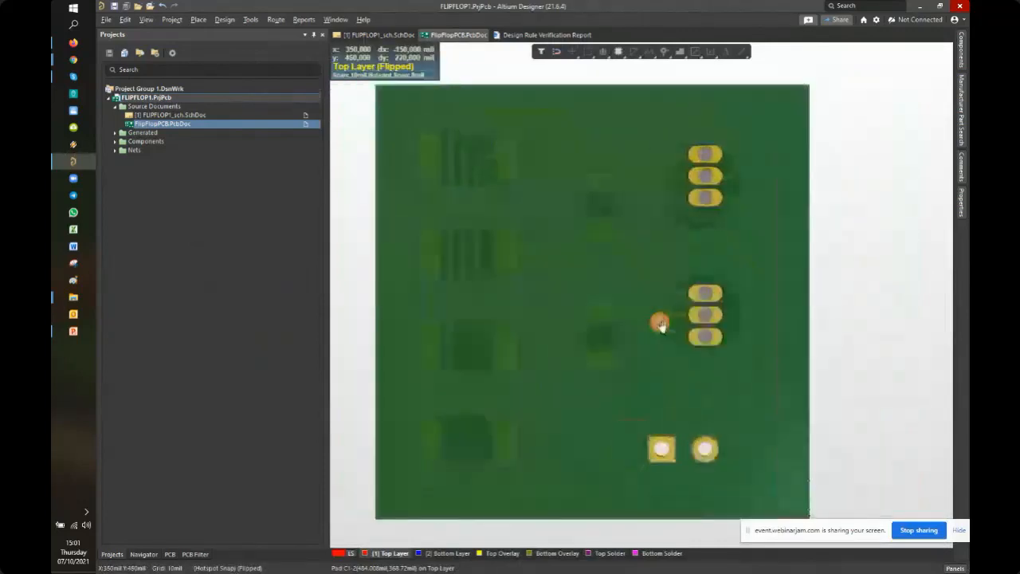
pyautogui.moveTo(564, 263); pyautogui.dragTo(599, 245, button='right')
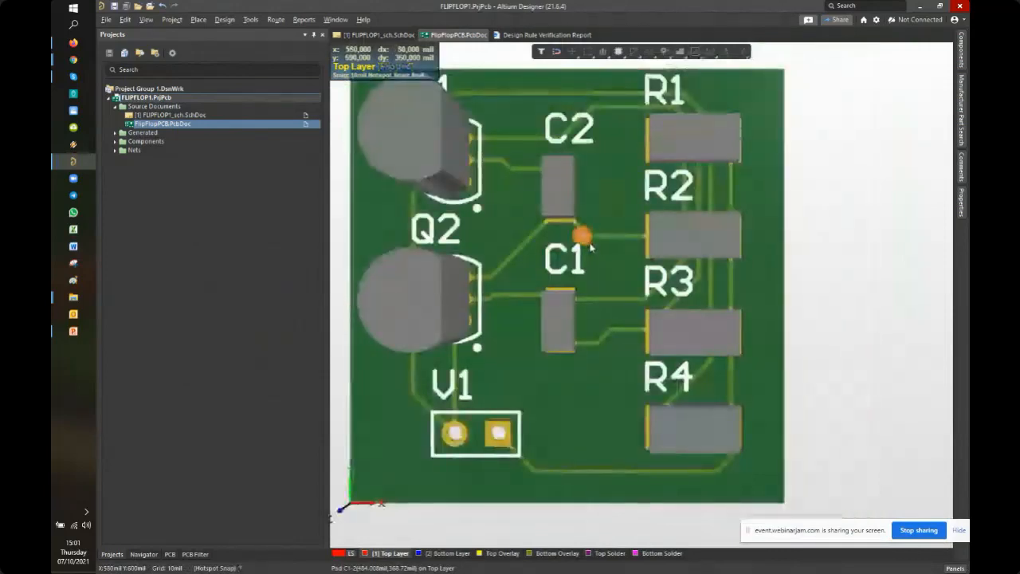
# Try to route a Bottom Layer track from Q1's GND pad in the 2D view using Interactive Routing
pyautogui.press('2')
pyautogui.moveTo(544, 401); pyautogui.dragTo(623, 418, button='middle')
pyautogui.moveTo(624, 419); pyautogui.dragTo(581, 418, button='right')
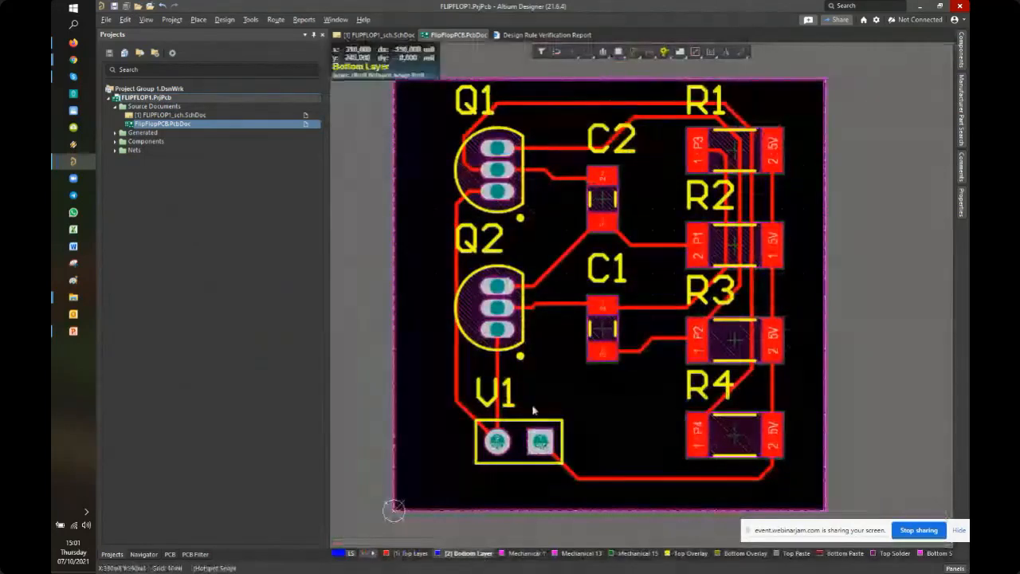
pyautogui.click(275, 20)
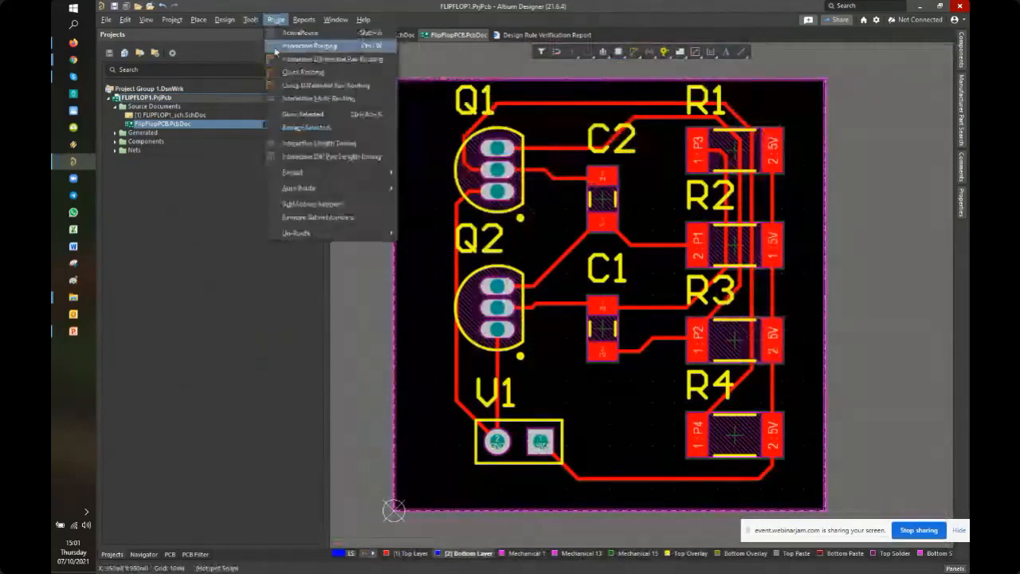
pyautogui.click(275, 48)
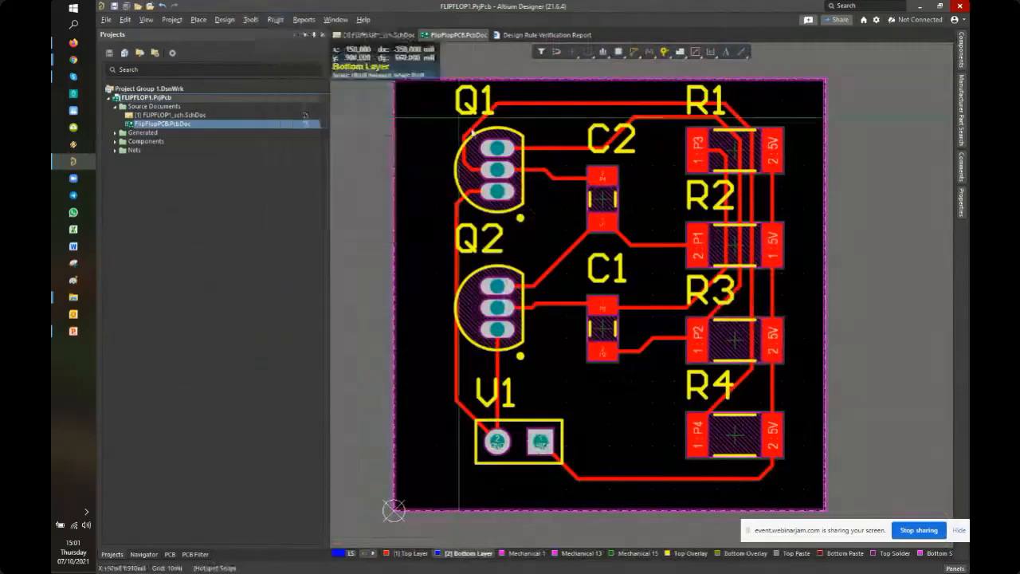
pyautogui.click(498, 194)
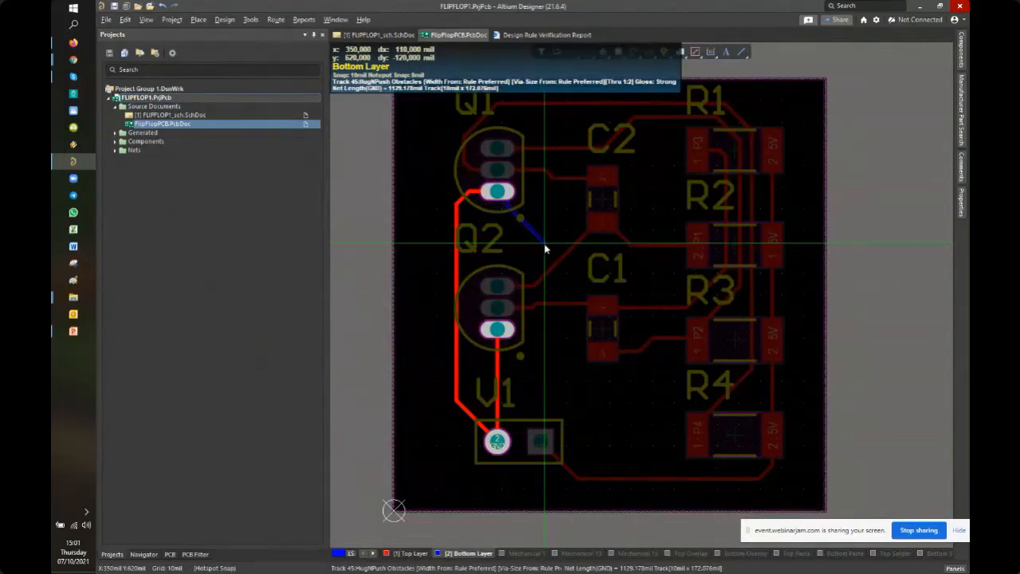
pyautogui.press('Escape')
pyautogui.press('Escape')
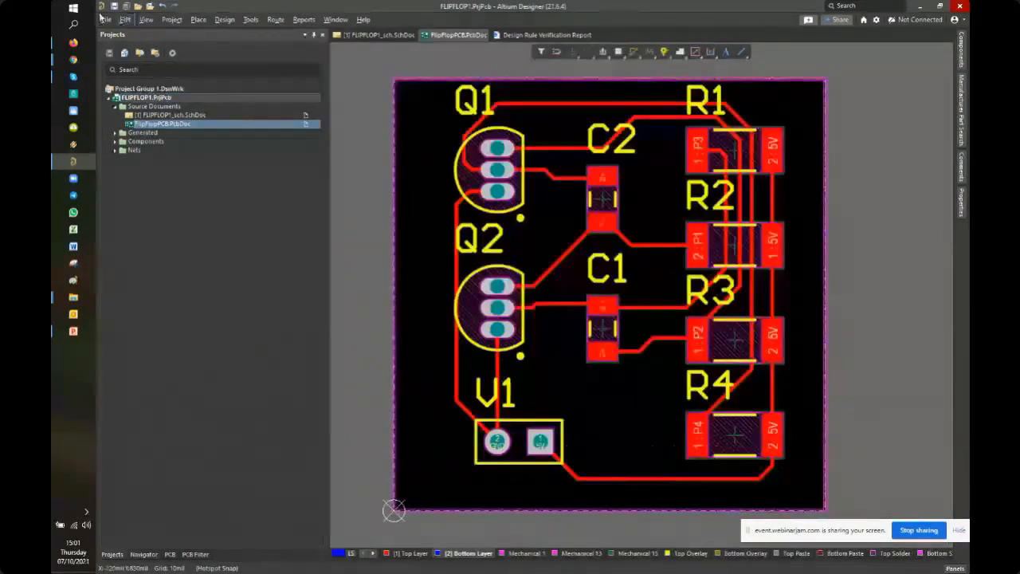
# Open the Gerber Files setup for the board and turn on plotting for all used layers
pyautogui.click(104, 19)
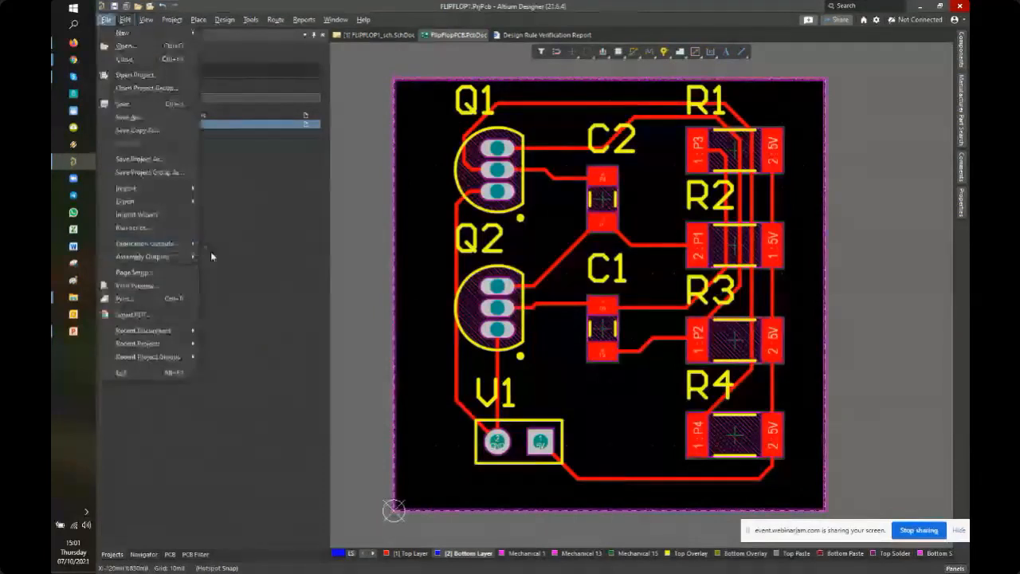
pyautogui.moveTo(190, 249)
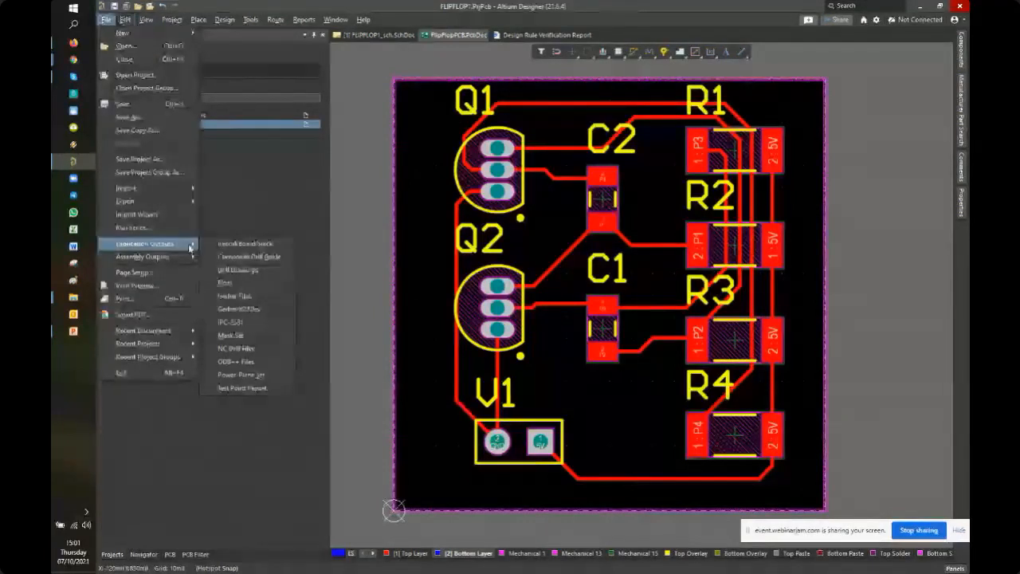
pyautogui.click(266, 298)
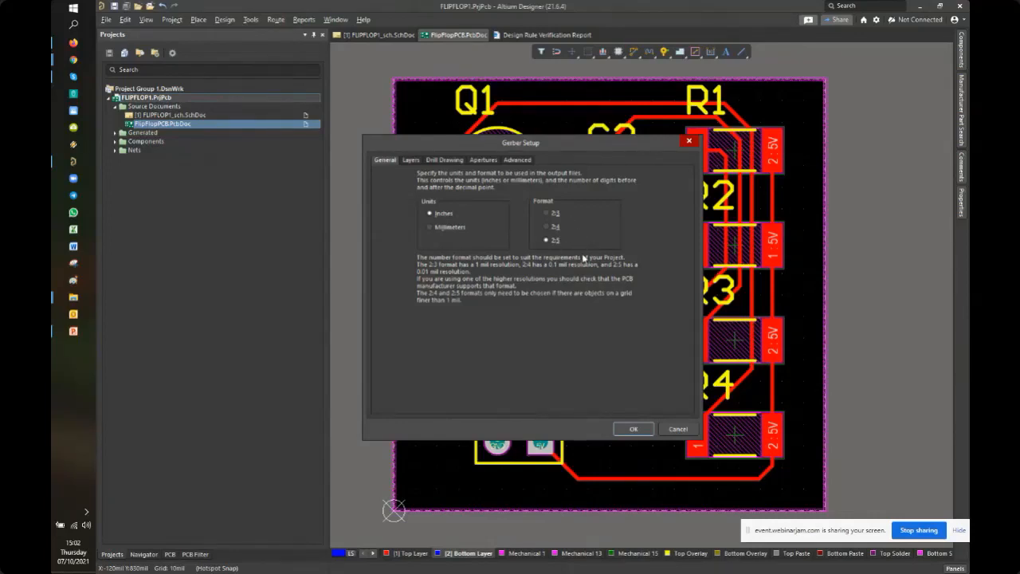
pyautogui.click(409, 160)
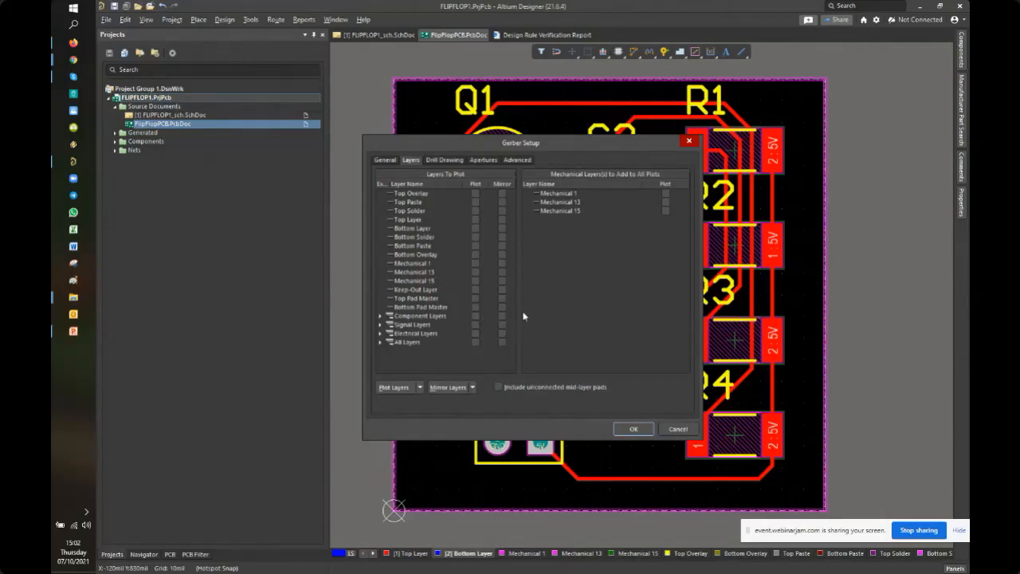
pyautogui.click(420, 387)
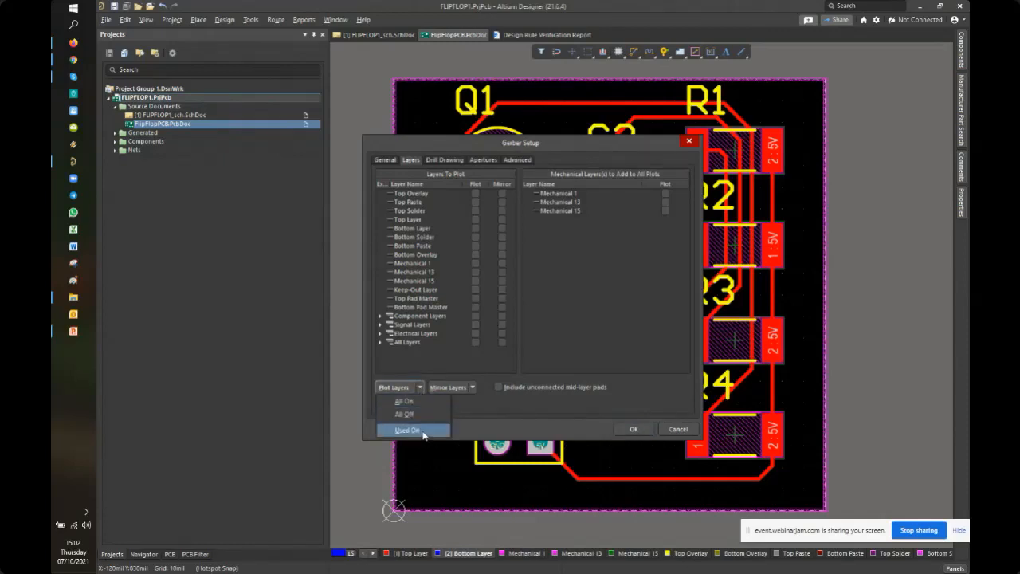
pyautogui.click(423, 432)
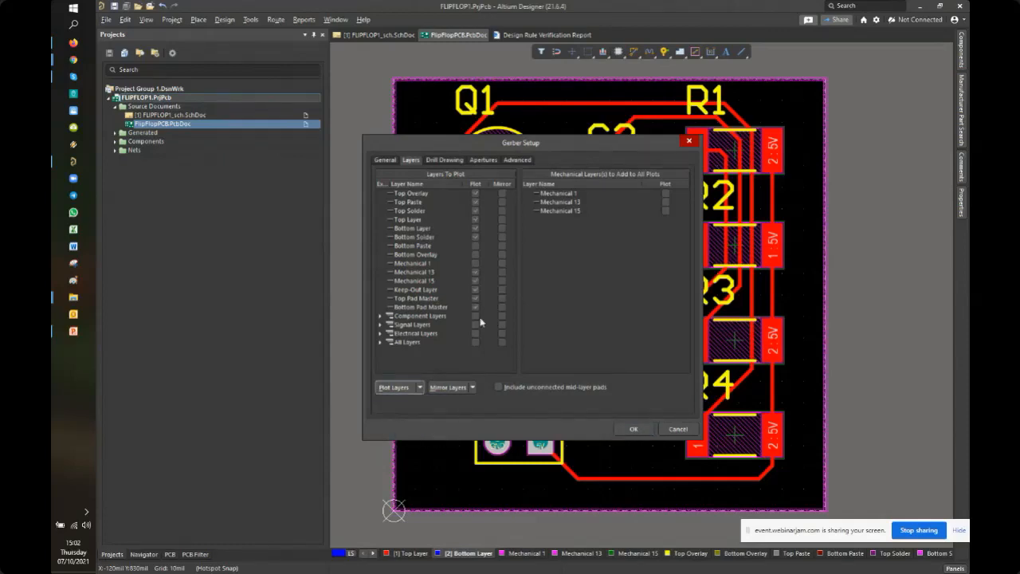
pyautogui.click(476, 194)
# Enable plotting of all used drill pairs for the drill drawing and drill guide plots, and open the aperture settings
pyautogui.click(443, 159)
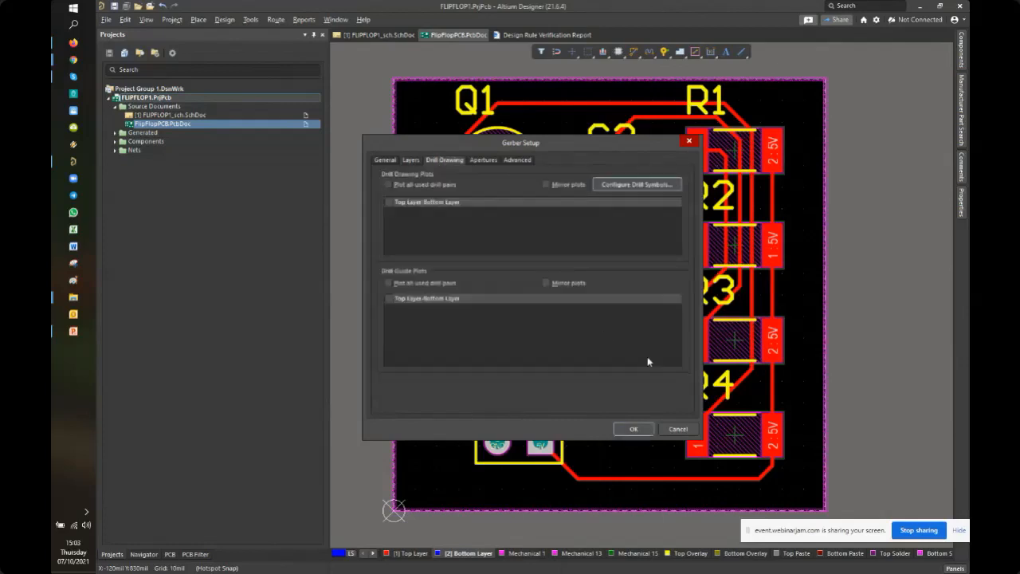
pyautogui.click(388, 185)
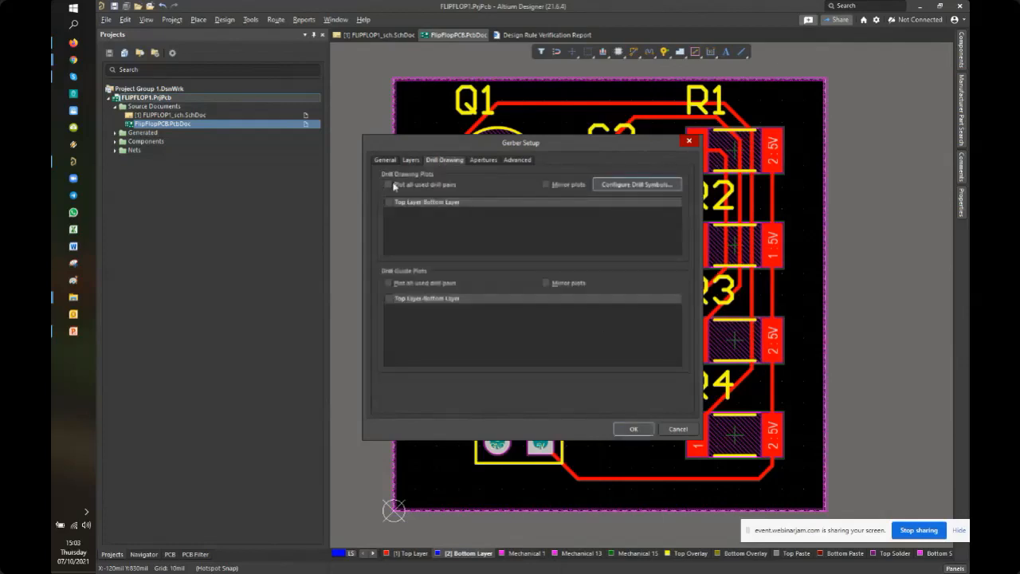
pyautogui.click(388, 282)
pyautogui.click(483, 159)
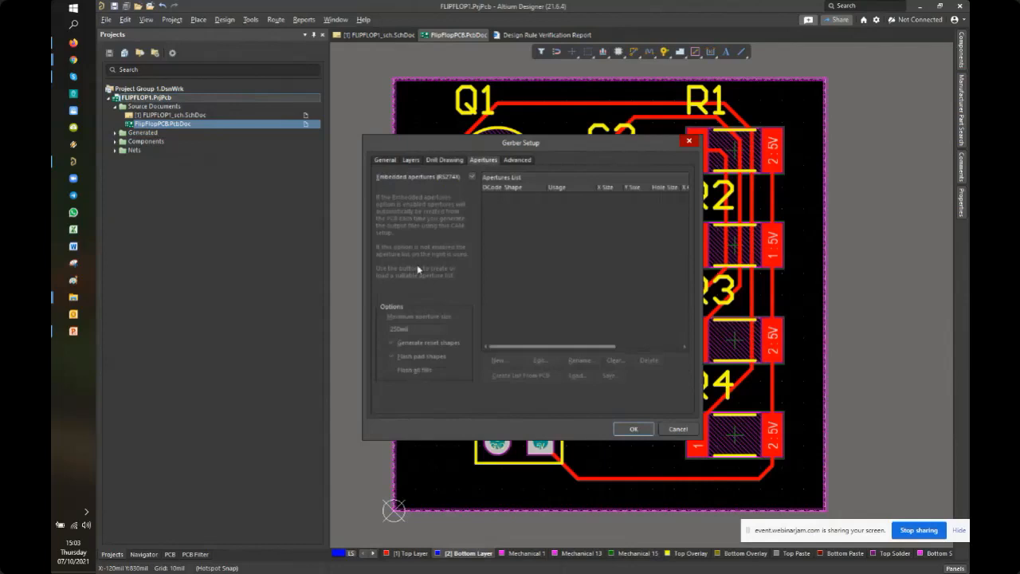
# Review the advanced Gerber options and generate the Gerber output for the board
pyautogui.click(519, 160)
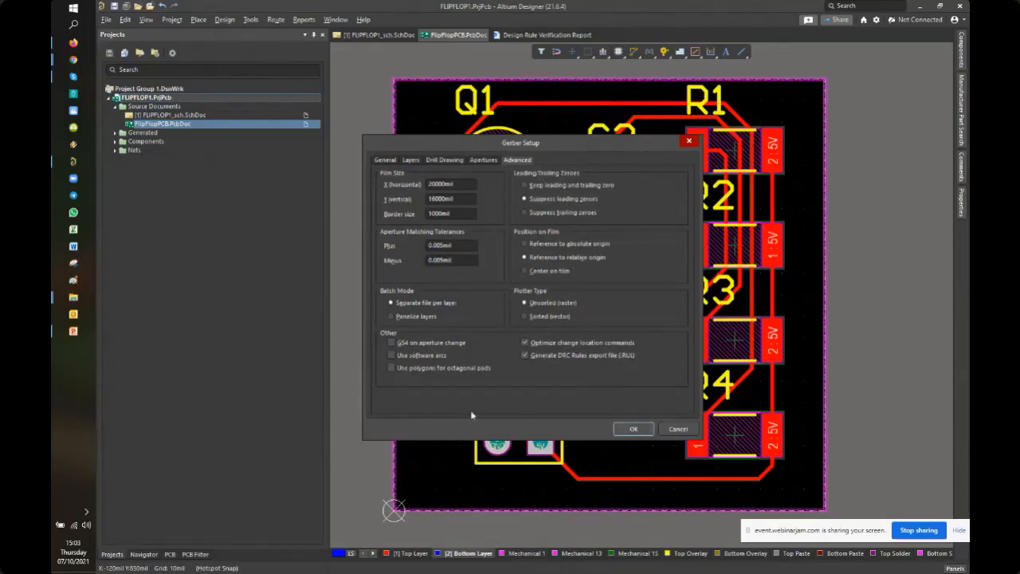
pyautogui.click(385, 161)
pyautogui.click(634, 429)
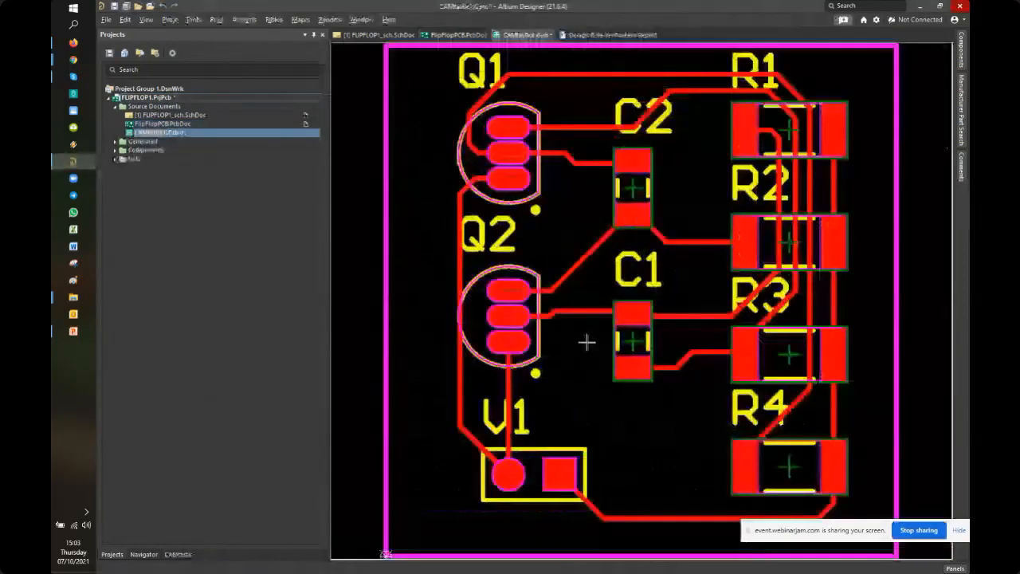
# Save the generated CAM document in the FLIPFLOP1 project folder under the name FlipFlopgerber
pyautogui.click(523, 37)
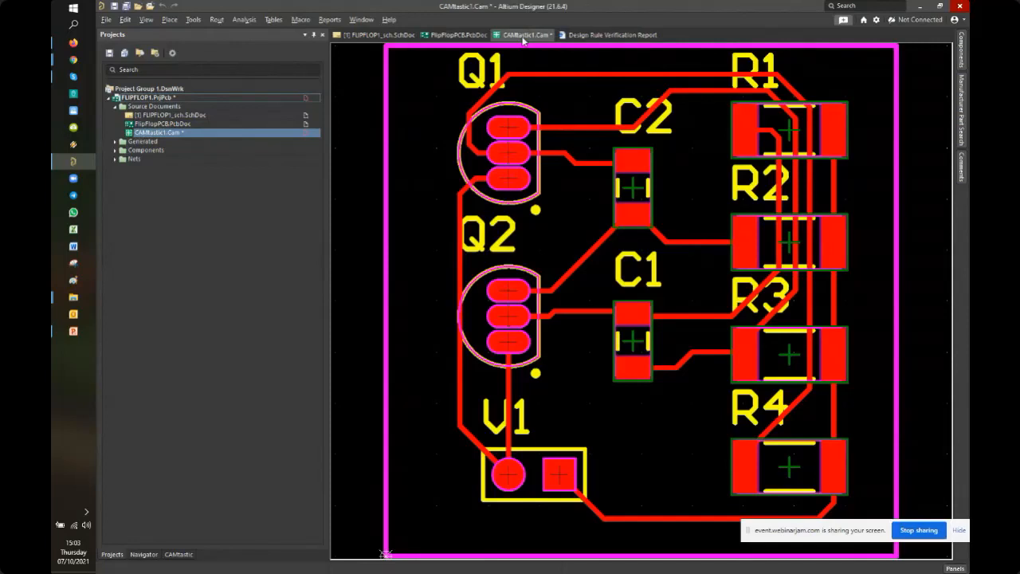
pyautogui.click(522, 38)
pyautogui.click(160, 140)
pyautogui.click(123, 6)
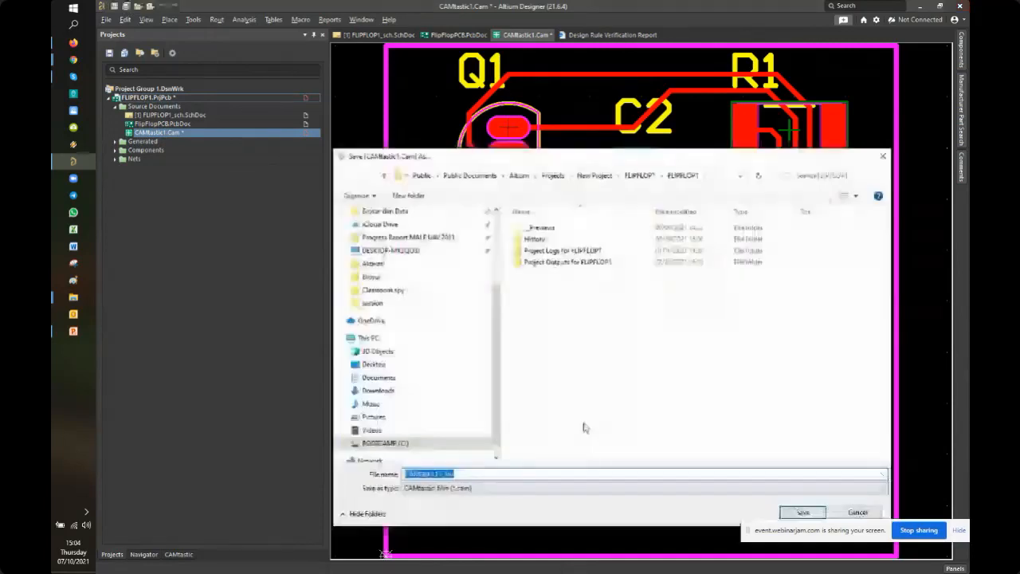
pyautogui.write('fl')
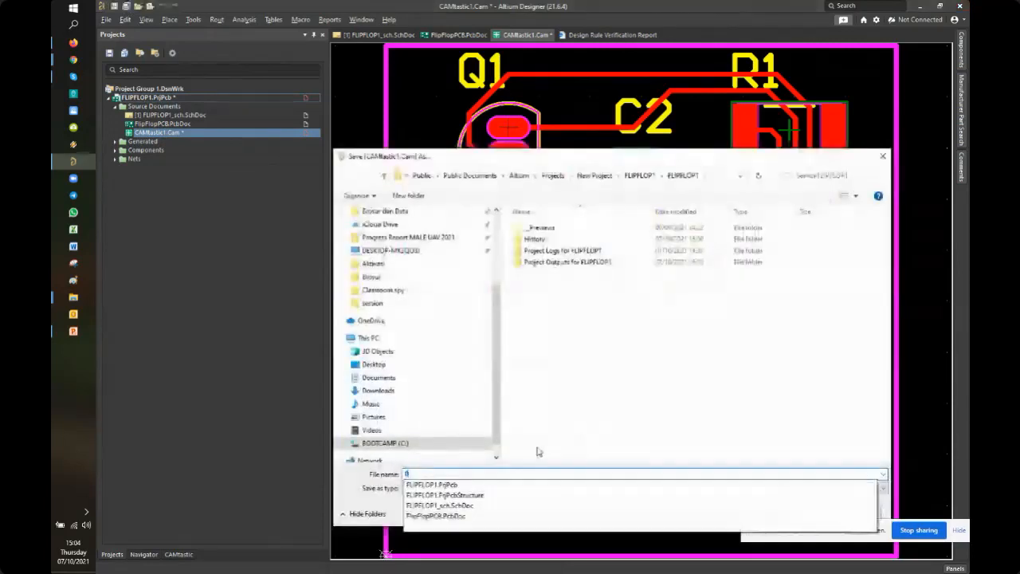
pyautogui.click(500, 518)
pyautogui.press('End')
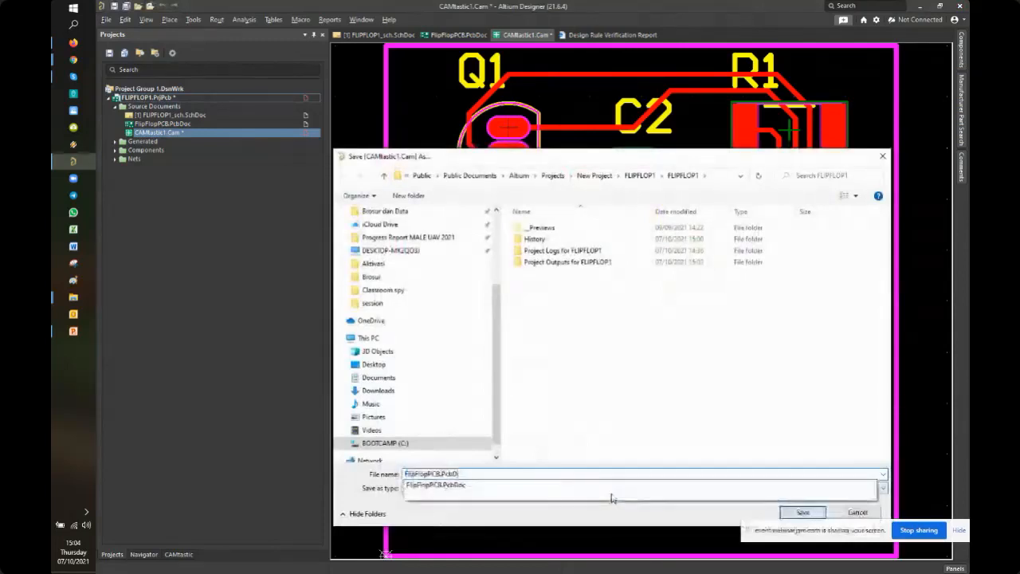
pyautogui.press('BackSpace')
pyautogui.press('BackSpace')
pyautogui.press('BackSpace')
pyautogui.press('BackSpace')
pyautogui.press('BackSpace')
pyautogui.press('BackSpace')
pyautogui.press('BackSpace')
pyautogui.press('BackSpace')
pyautogui.press('BackSpace')
pyautogui.press('BackSpace')
pyautogui.write('ger')
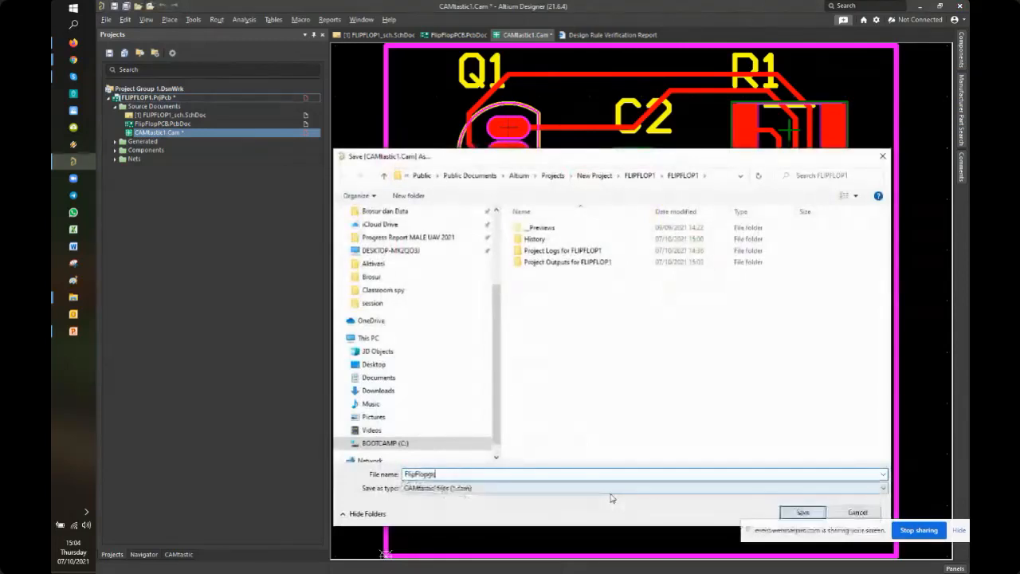
pyautogui.write('ber')
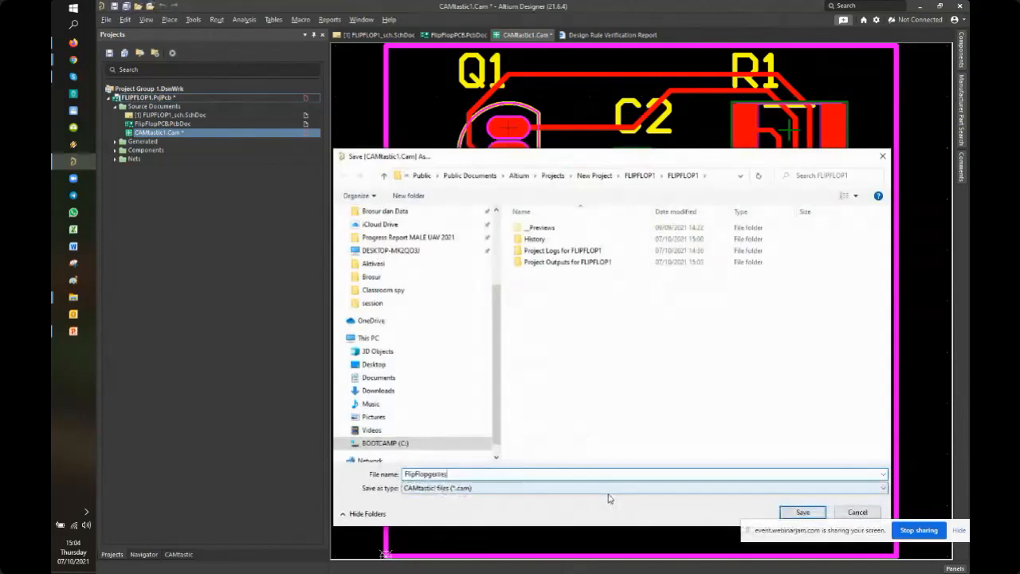
pyautogui.click(808, 512)
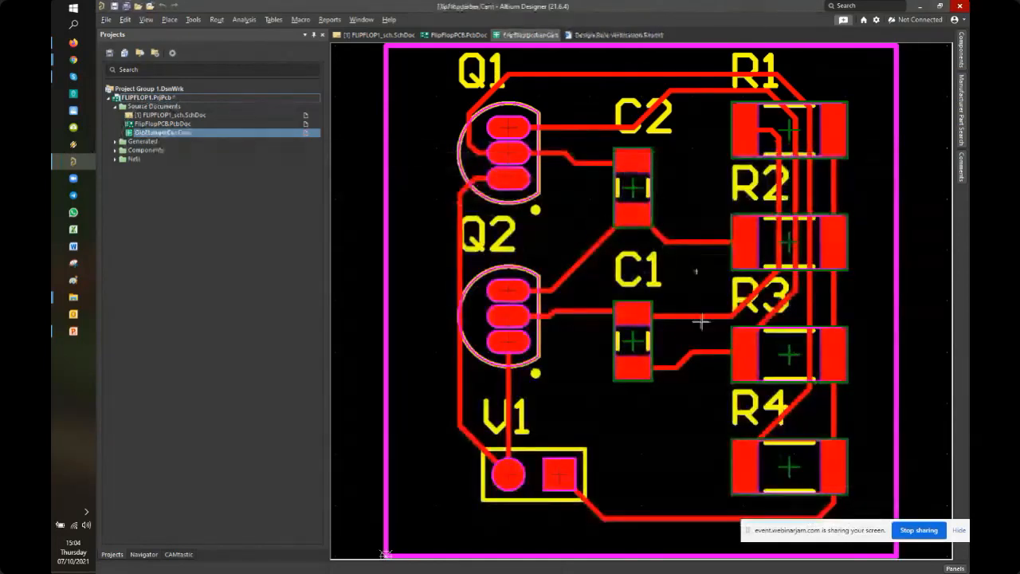
# Open the CAMtastic layer list, turn all Gerber layers off and show only the top copper layer flipfloppcb.gtl
pyautogui.scroll(2, 701, 322)
pyautogui.scroll(-5, 710, 309)
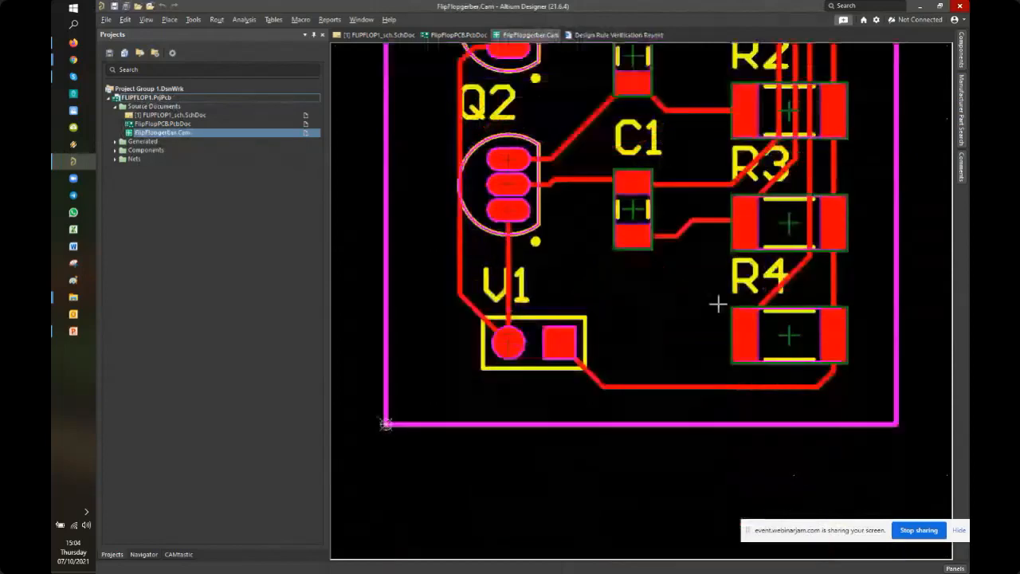
pyautogui.scroll(5, 674, 313)
pyautogui.click(178, 554)
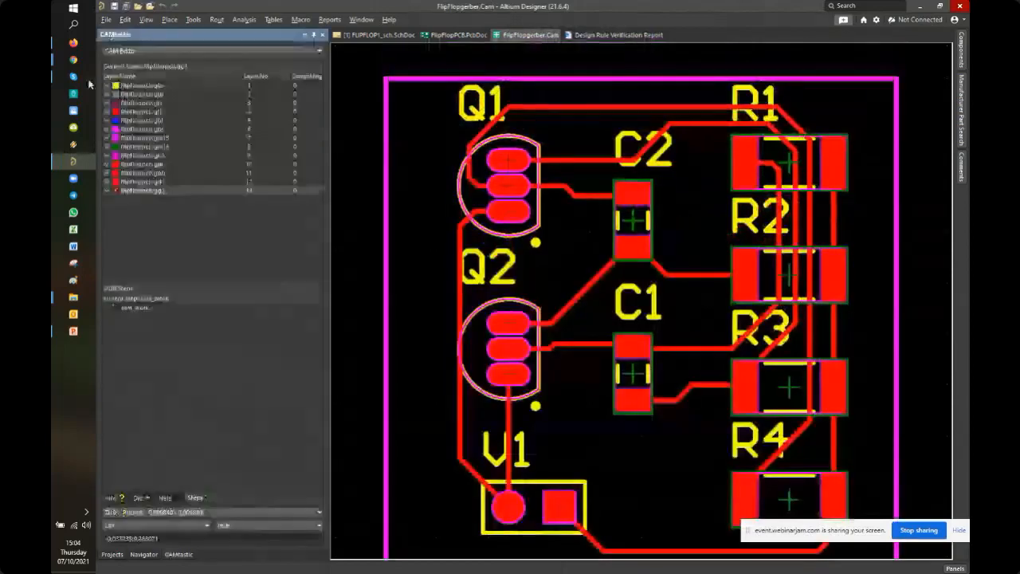
pyautogui.rightClick(134, 92)
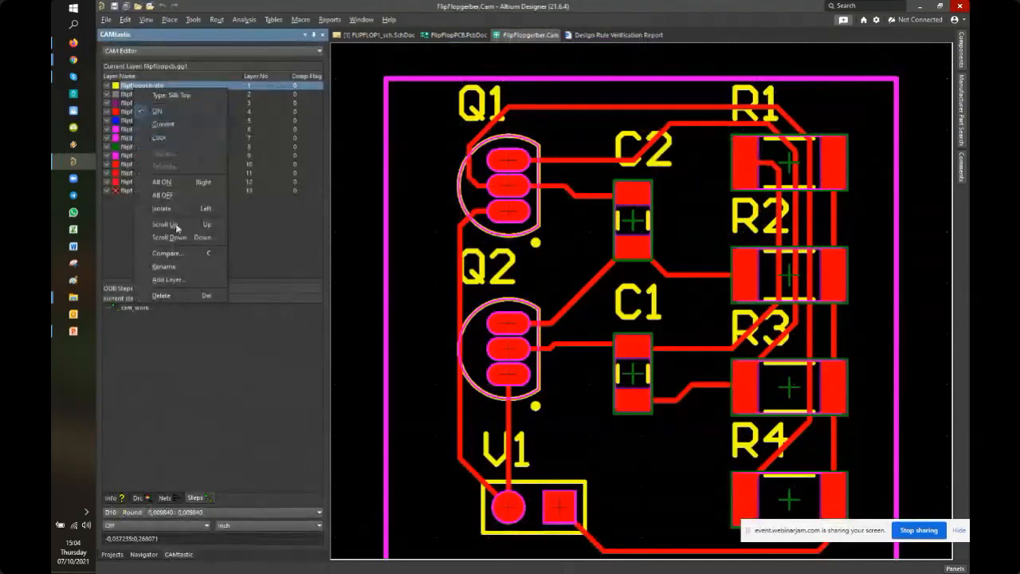
pyautogui.click(163, 195)
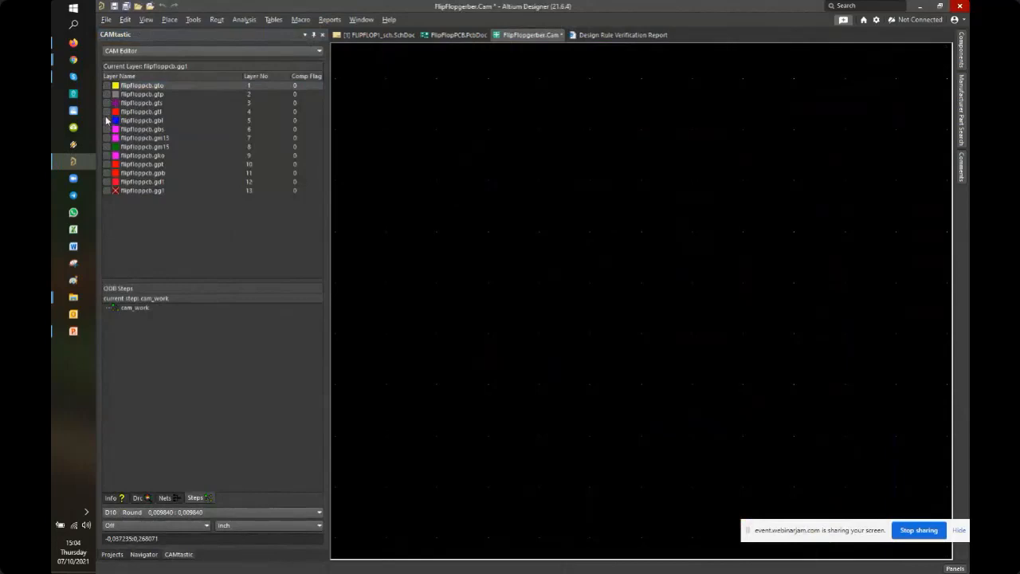
pyautogui.click(106, 112)
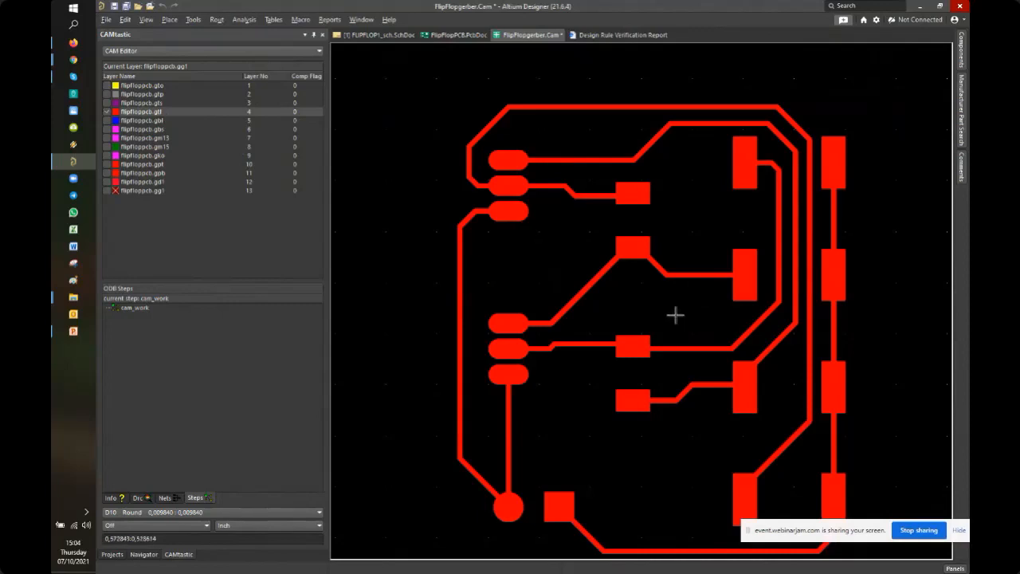
pyautogui.moveTo(675, 313); pyautogui.dragTo(605, 280, button='right')
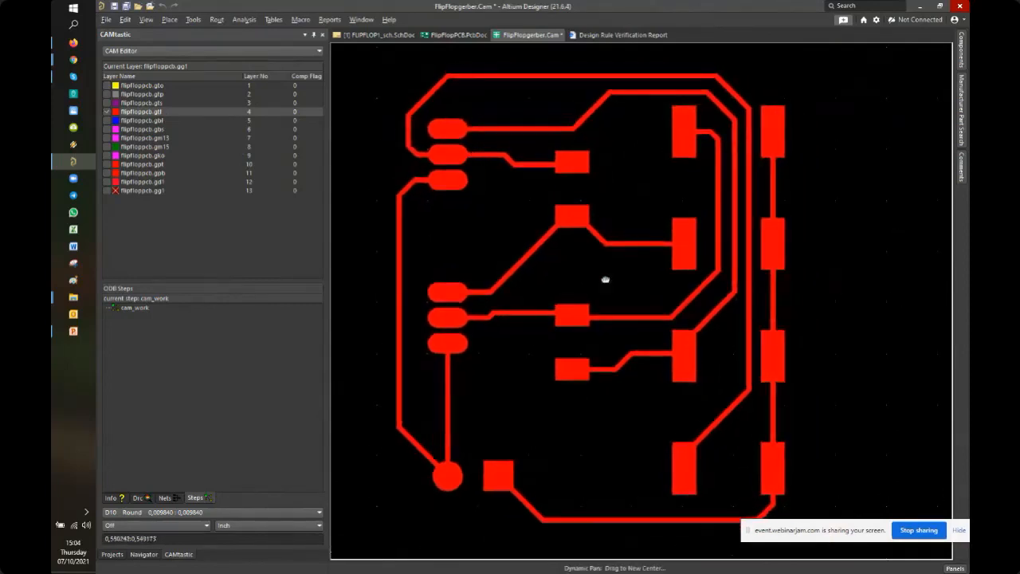
# Show the bottom copper layer flipfloppcb.gbl instead of the top one, and turn all Gerber layers back on
pyautogui.click(106, 112)
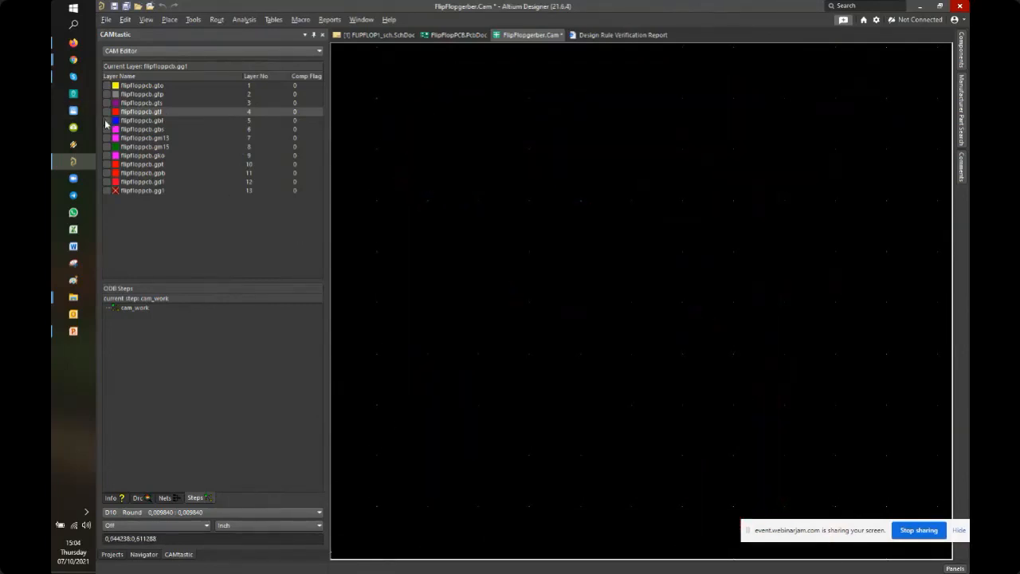
pyautogui.click(106, 121)
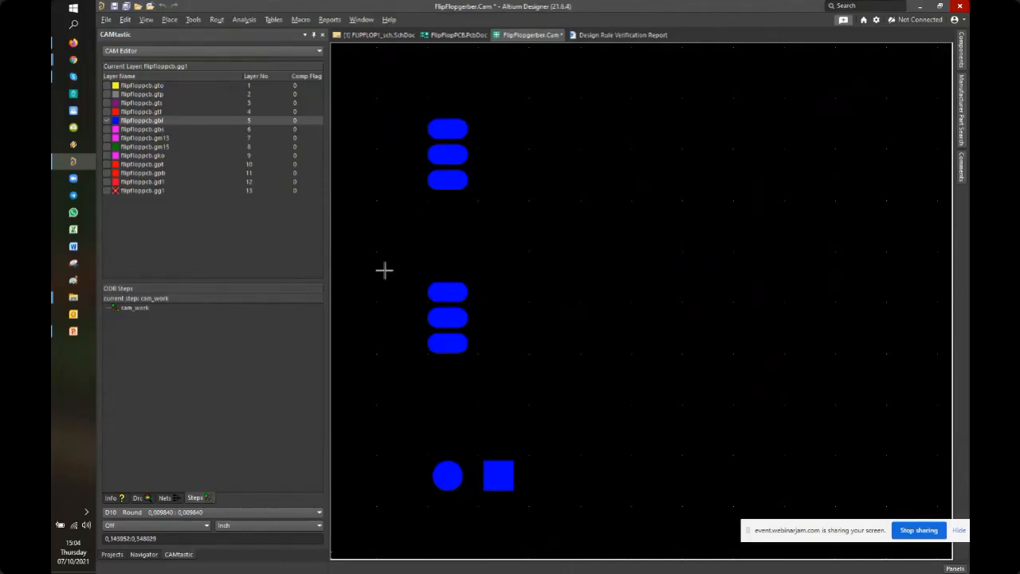
pyautogui.rightClick(124, 112)
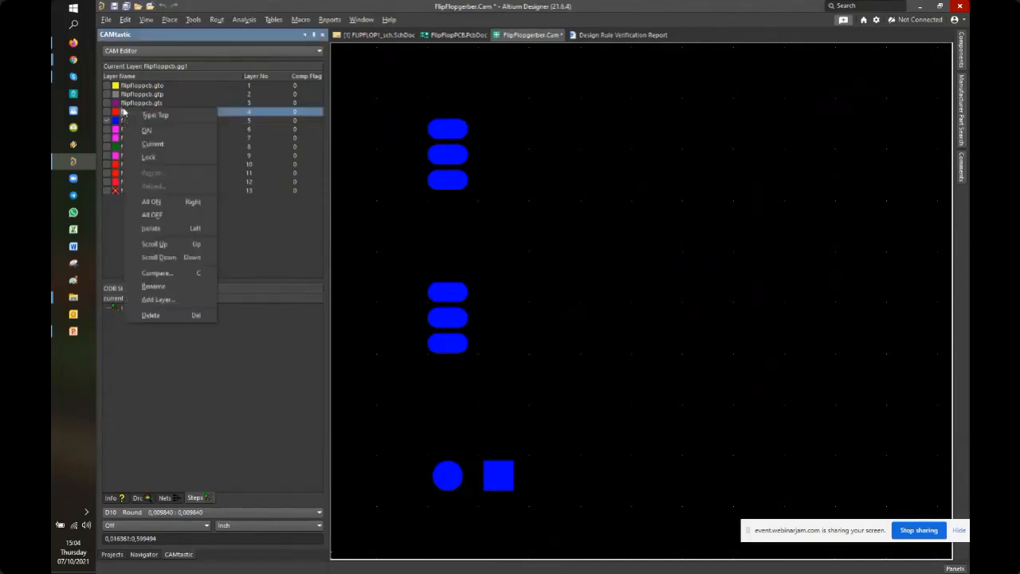
pyautogui.click(168, 203)
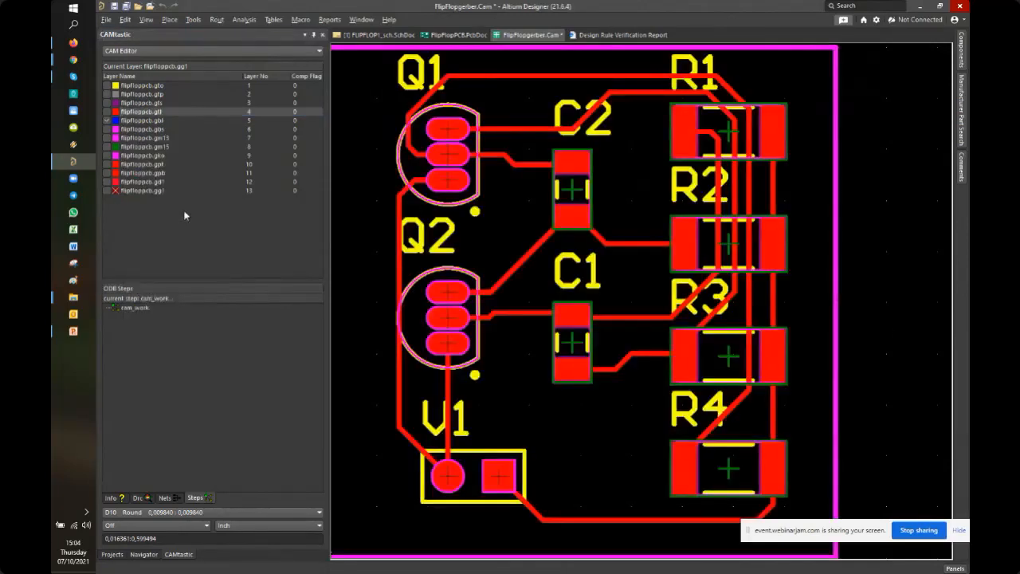
# Return to the FlipFlopPCB document and examine the complete board layout and its component tracks
pyautogui.click(445, 35)
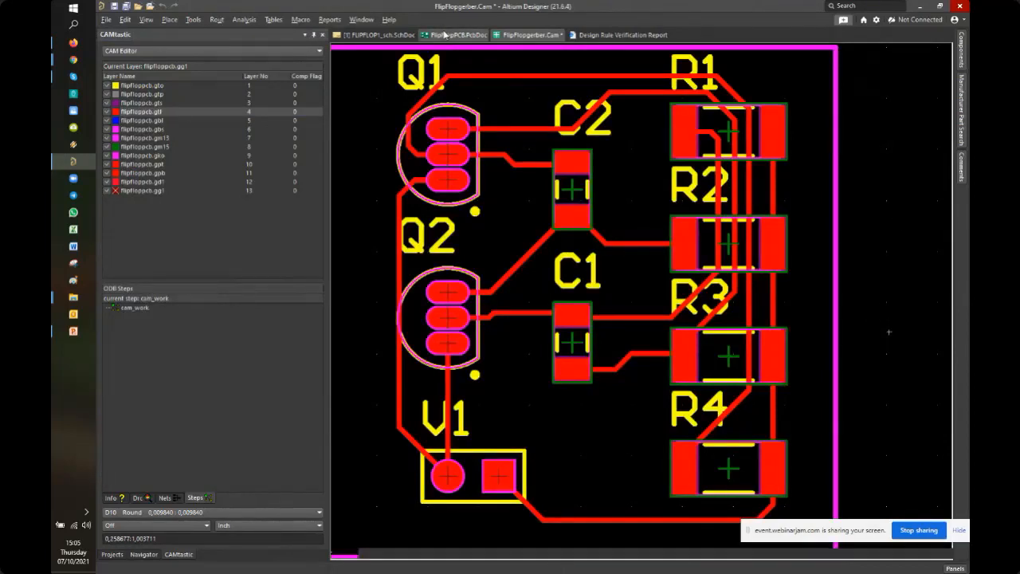
pyautogui.keyDown('ctrl'); pyautogui.scroll(-2, 594, 297); pyautogui.keyUp('ctrl')
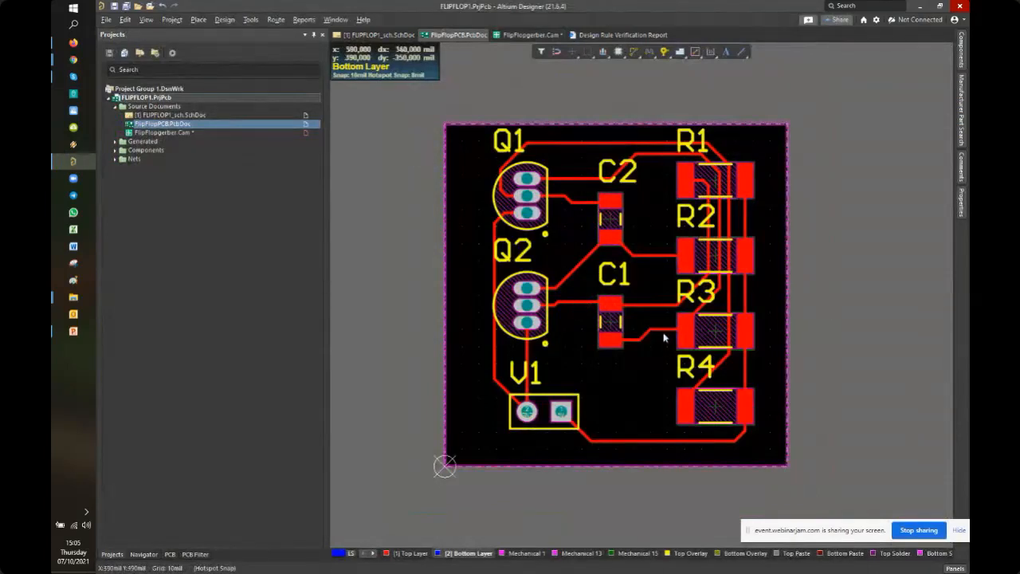
pyautogui.moveTo(631, 313); pyautogui.dragTo(630, 319, button='right')
pyautogui.keyDown('ctrl'); pyautogui.scroll(-2, 629, 319); pyautogui.keyUp('ctrl')
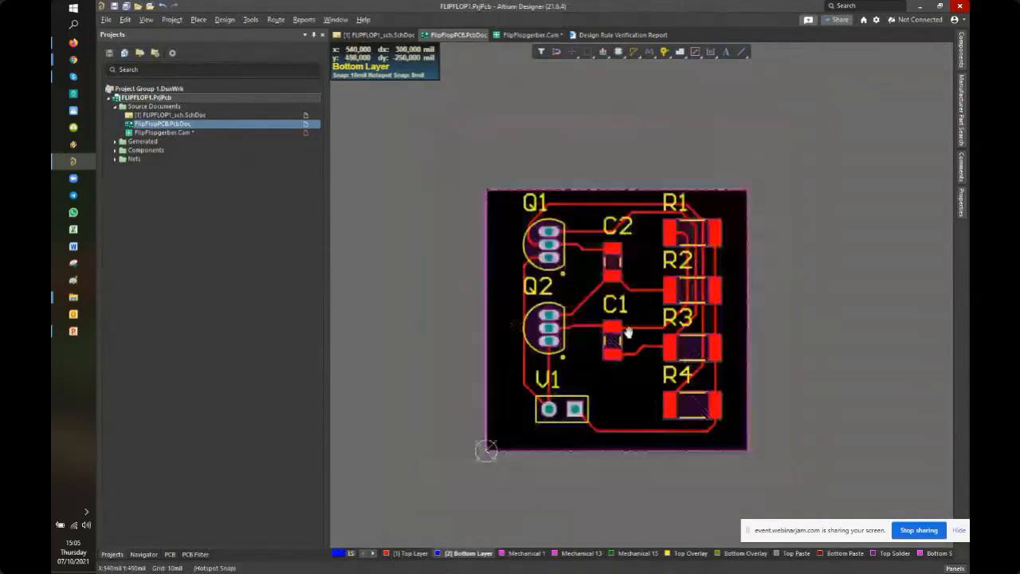
pyautogui.keyDown('ctrl'); pyautogui.scroll(2, 629, 332); pyautogui.keyUp('ctrl')
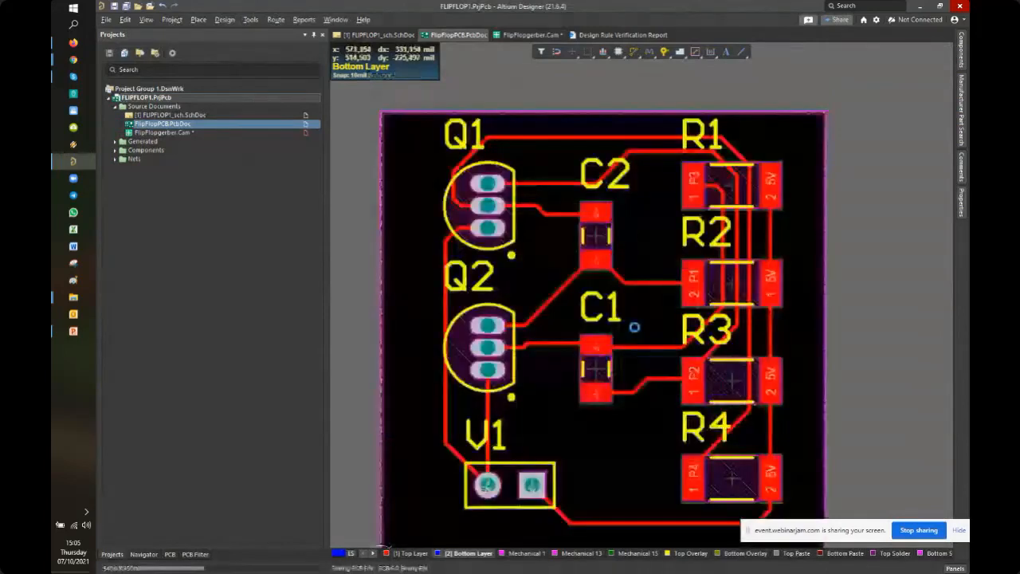
pyautogui.moveTo(635, 327); pyautogui.dragTo(652, 276, button='right')
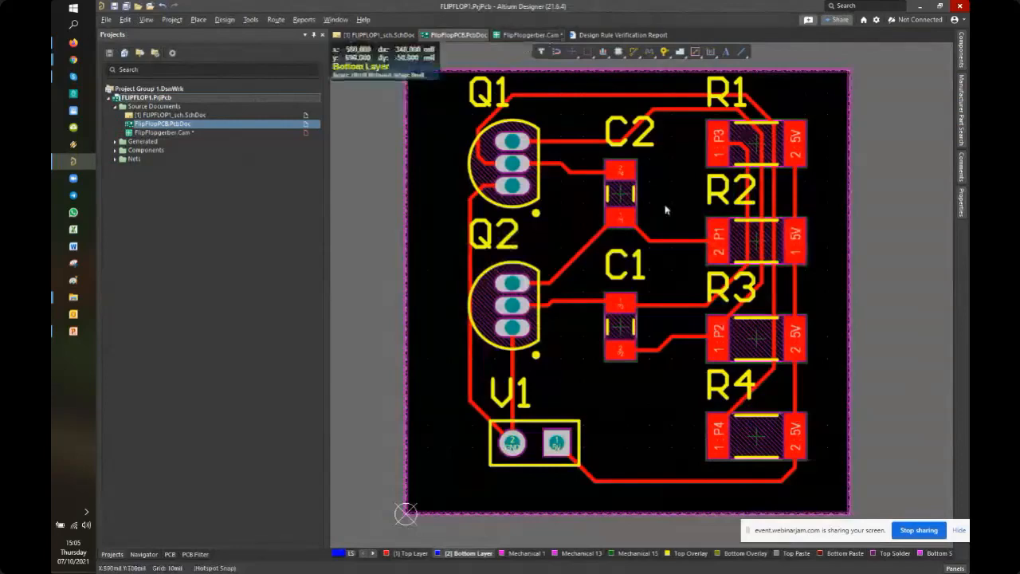
pyautogui.keyDown('ctrl'); pyautogui.scroll(1, 666, 206); pyautogui.keyUp('ctrl')
pyautogui.keyDown('ctrl'); pyautogui.scroll(1, 666, 206); pyautogui.keyUp('ctrl')
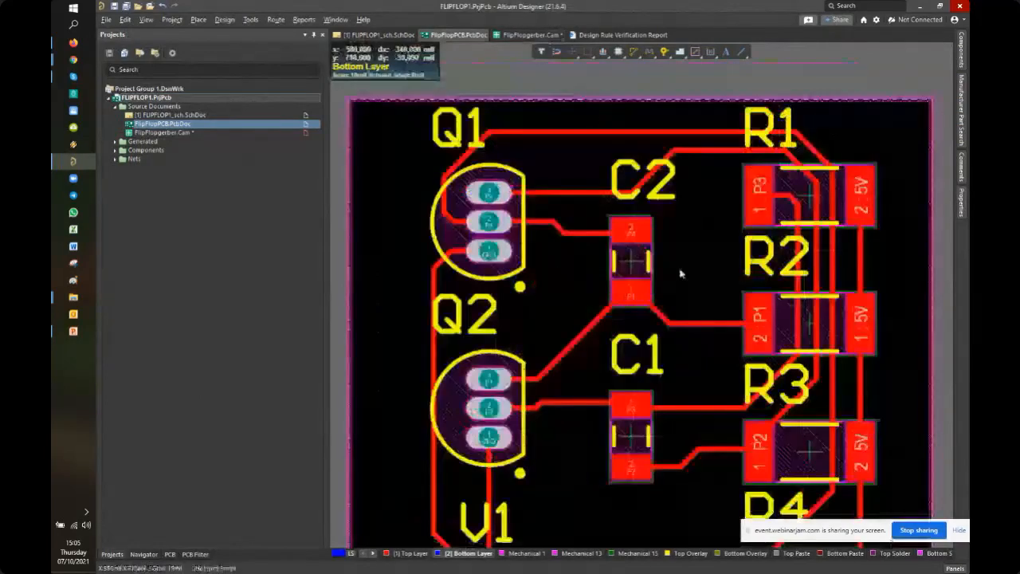
# Compare the FlipFlopgerber CAM document with the FlipFlopPCB layout
pyautogui.click(531, 35)
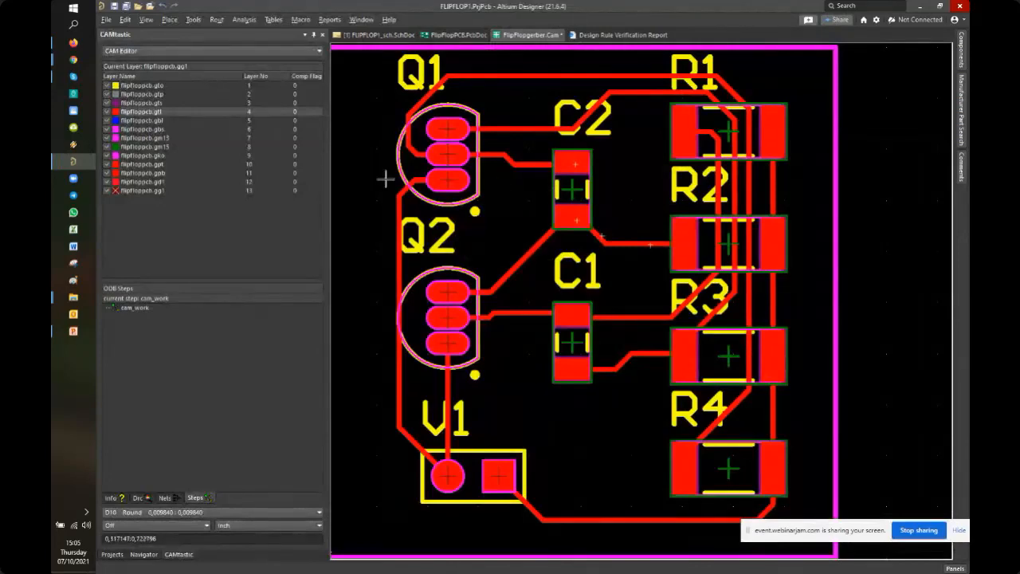
pyautogui.click(469, 37)
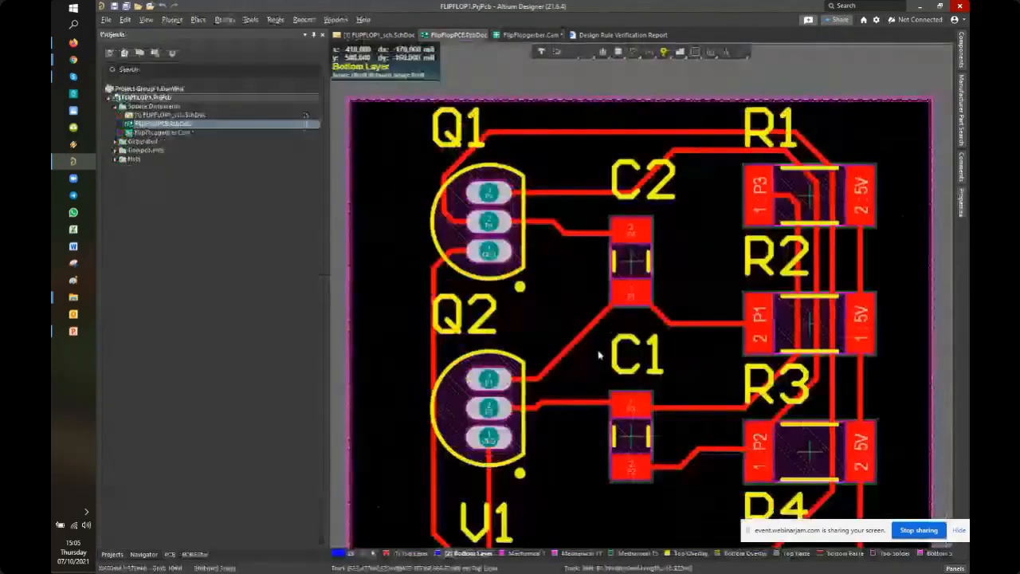
pyautogui.keyDown('ctrl'); pyautogui.scroll(2, 590, 355); pyautogui.keyUp('ctrl')
pyautogui.keyDown('ctrl'); pyautogui.scroll(-2, 550, 331); pyautogui.keyUp('ctrl')
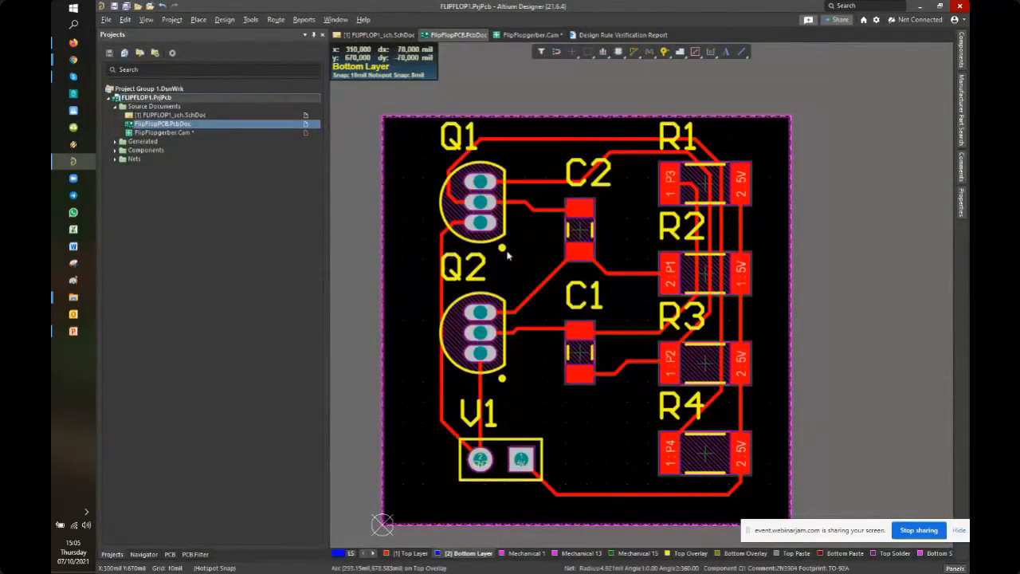
pyautogui.moveTo(504, 265); pyautogui.dragTo(503, 278, button='right')
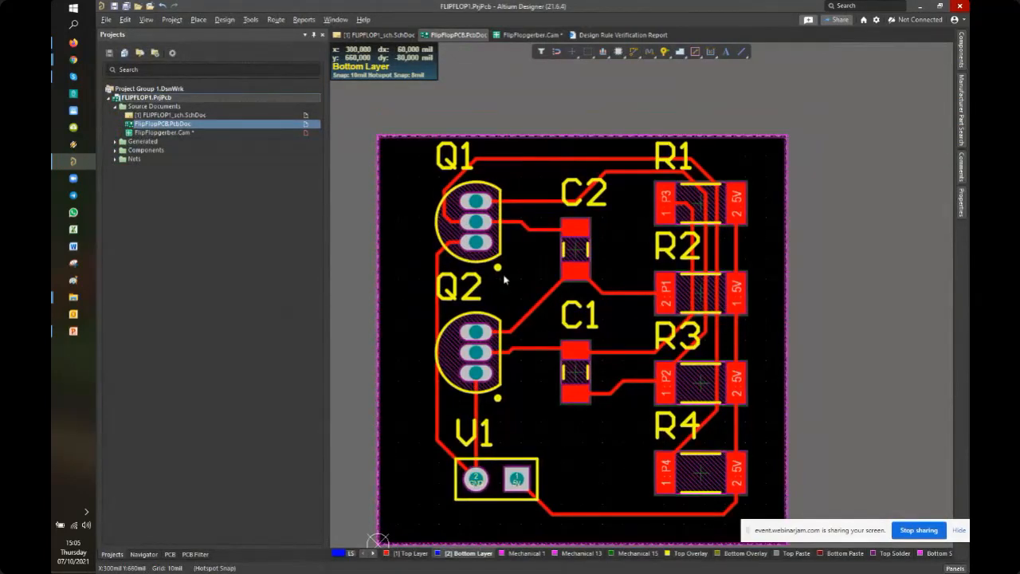
# Make Top Layer the active PCB layer and examine the tracks between the transistors, capacitors, resistors and V1
pyautogui.click(412, 554)
pyautogui.moveTo(562, 443); pyautogui.dragTo(560, 435, button='middle')
pyautogui.keyDown('ctrl'); pyautogui.scroll(2, 559, 435); pyautogui.keyUp('ctrl')
pyautogui.moveTo(560, 435); pyautogui.dragTo(547, 409, button='right')
pyautogui.keyDown('ctrl'); pyautogui.scroll(-3, 563, 391); pyautogui.keyUp('ctrl')
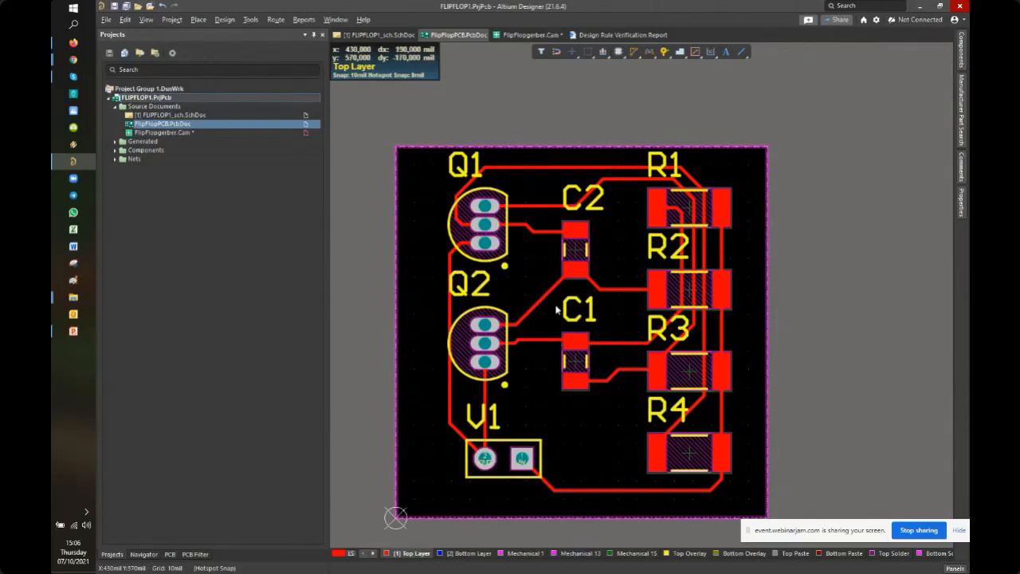
pyautogui.keyDown('ctrl'); pyautogui.scroll(2, 543, 209); pyautogui.keyUp('ctrl')
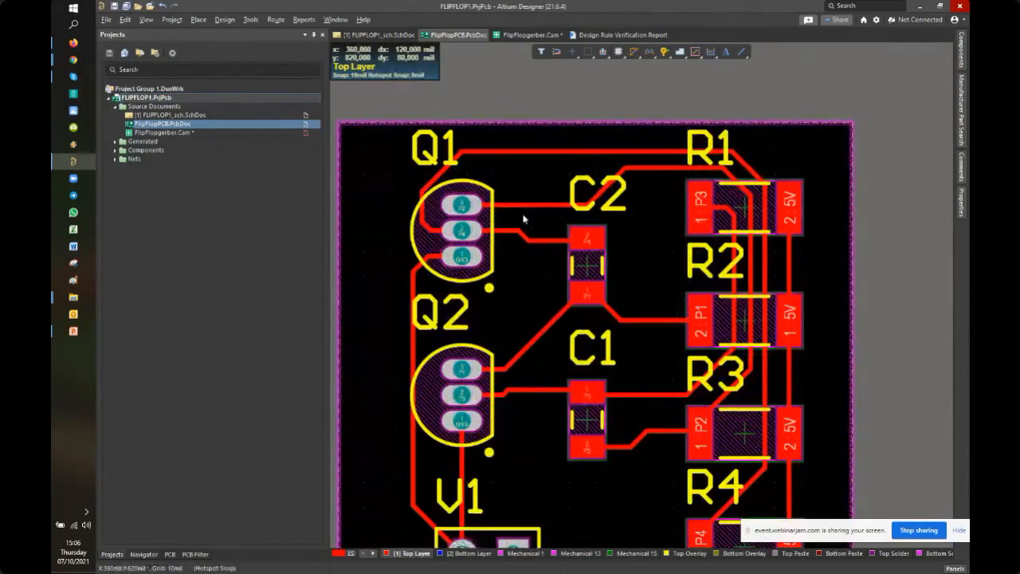
pyautogui.keyDown('ctrl'); pyautogui.scroll(-2, 526, 212); pyautogui.keyUp('ctrl')
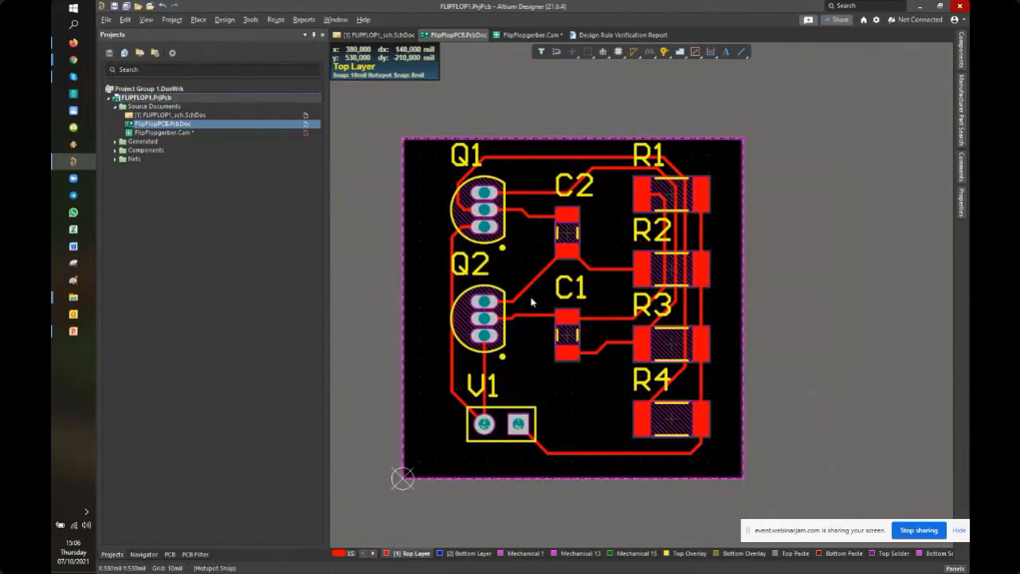
pyautogui.keyDown('ctrl'); pyautogui.scroll(1, 586, 265); pyautogui.keyUp('ctrl')
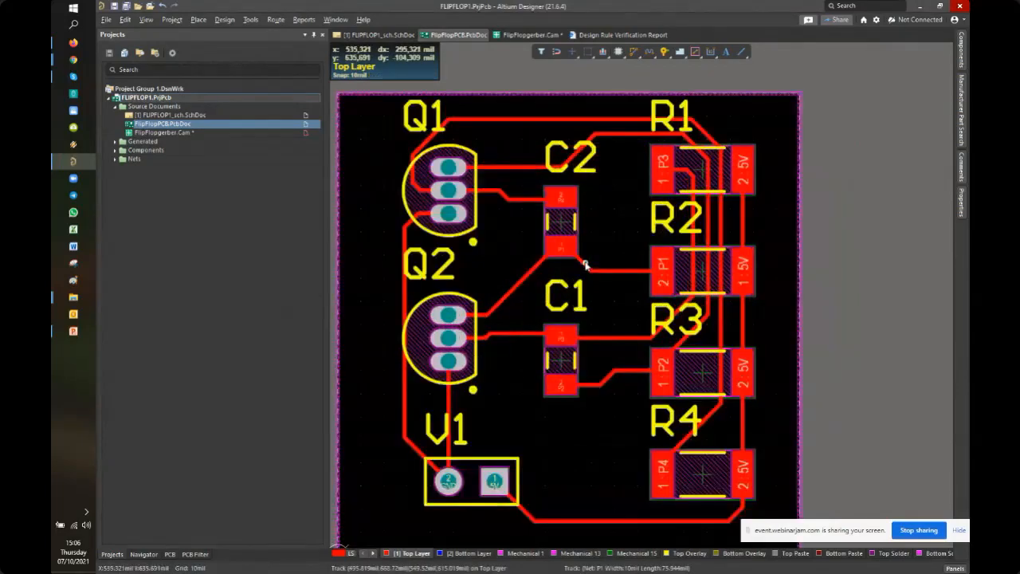
pyautogui.keyDown('ctrl'); pyautogui.scroll(-1, 586, 265); pyautogui.keyUp('ctrl')
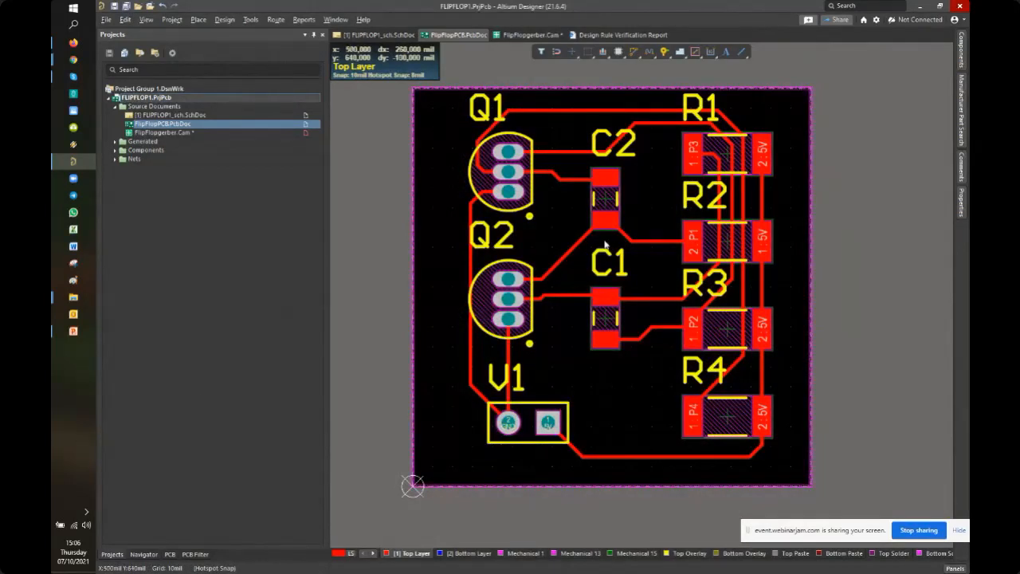
pyautogui.keyDown('ctrl'); pyautogui.scroll(1, 628, 271); pyautogui.keyUp('ctrl')
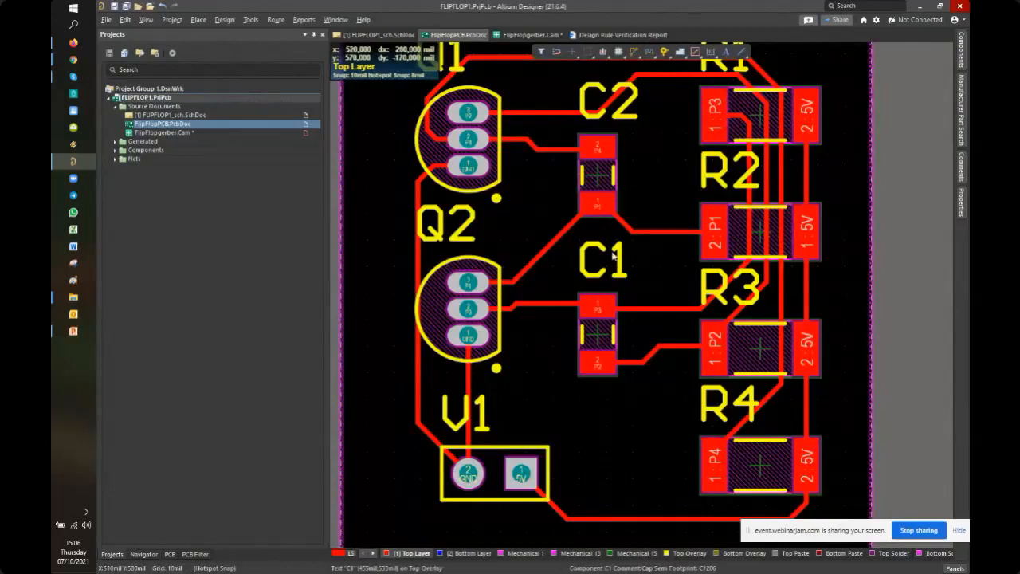
# Examine the whole board outline in the layout and check it against the FlipFlopgerber CAM document
pyautogui.moveTo(684, 257); pyautogui.dragTo(655, 282, button='right')
pyautogui.keyDown('ctrl'); pyautogui.scroll(-2, 646, 291); pyautogui.keyUp('ctrl')
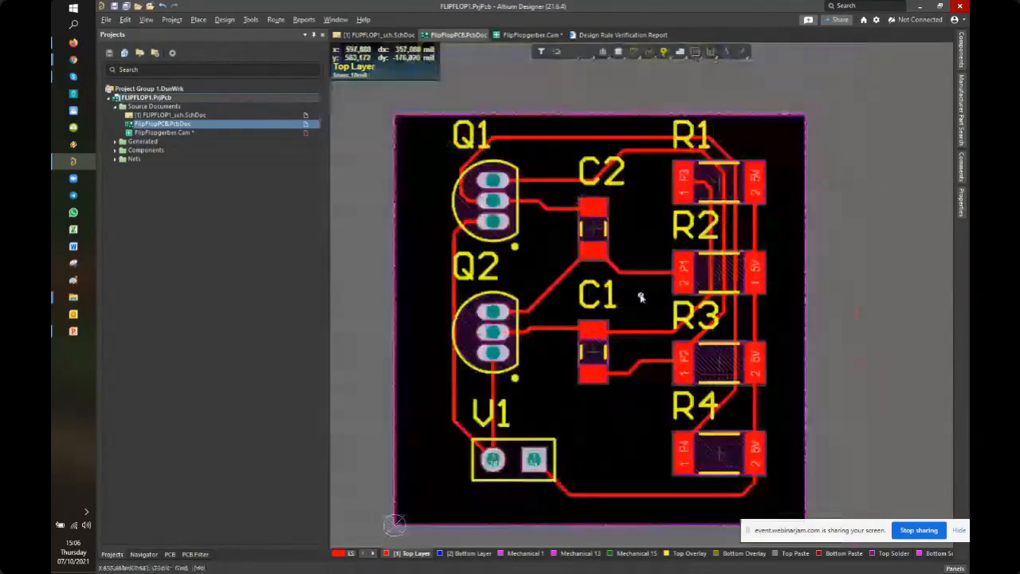
pyautogui.click(531, 35)
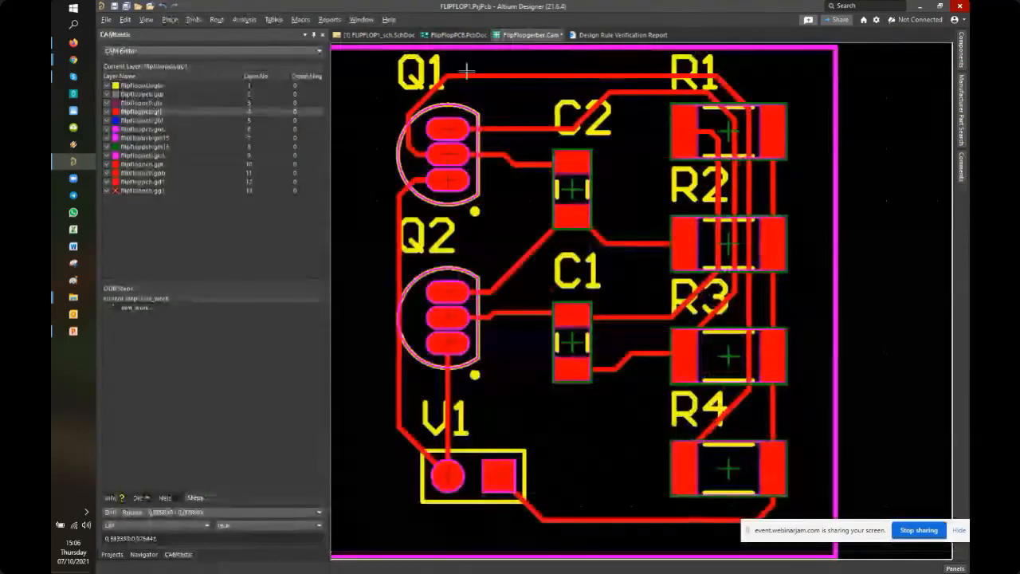
# Return to the FlipFlopPCB document and save all open documents, including FlipFlopgerber.Cam
pyautogui.click(452, 35)
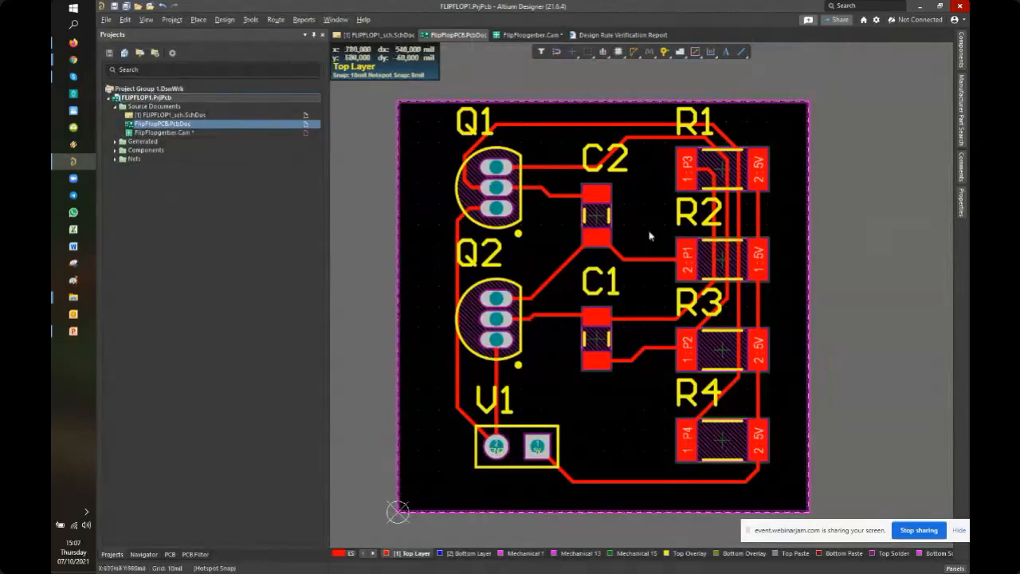
pyautogui.click(125, 8)
pyautogui.moveTo(646, 306)
pyautogui.mouseDown(button='right')
pyautogui.moveTo(655, 317)
pyautogui.moveTo(660, 277)
pyautogui.moveTo(647, 293)
pyautogui.mouseUp(button='right')
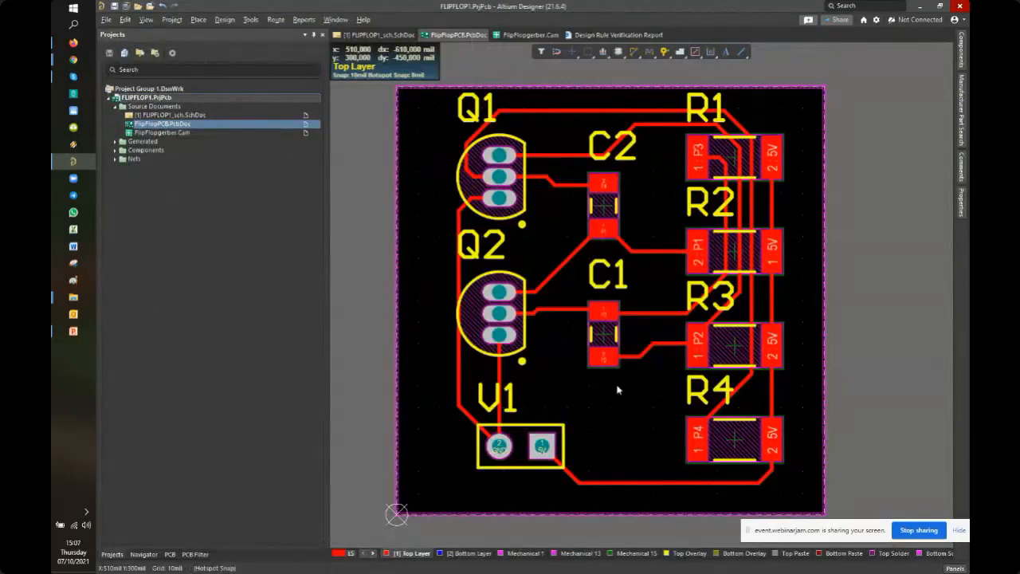
pyautogui.keyDown('ctrl'); pyautogui.scroll(1, 573, 372); pyautogui.keyUp('ctrl')
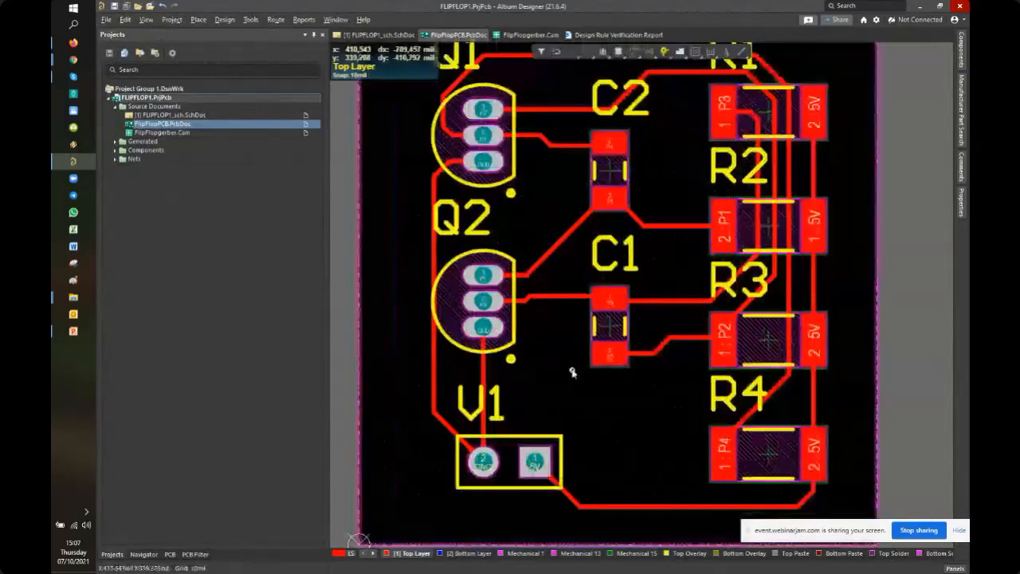
pyautogui.keyDown('ctrl'); pyautogui.scroll(-1, 573, 372); pyautogui.keyUp('ctrl')
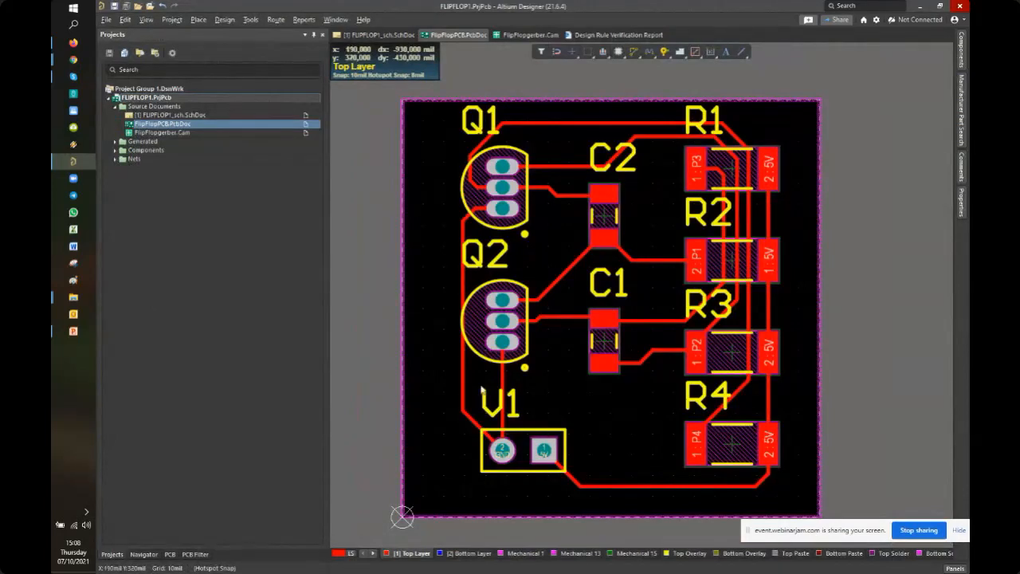
pyautogui.click(556, 265)
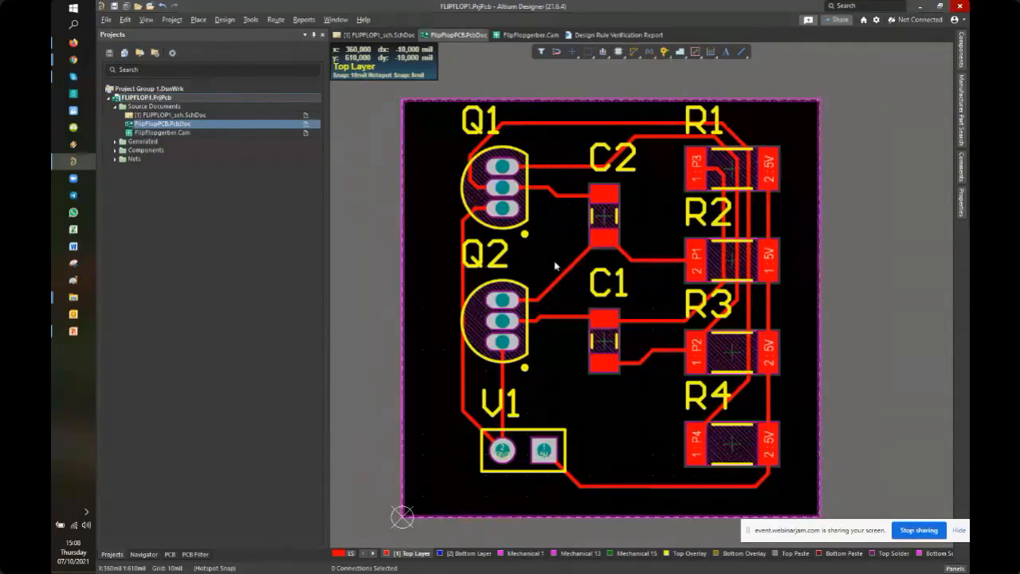
pyautogui.keyDown('ctrl'); pyautogui.scroll(1, 635, 272); pyautogui.keyUp('ctrl')
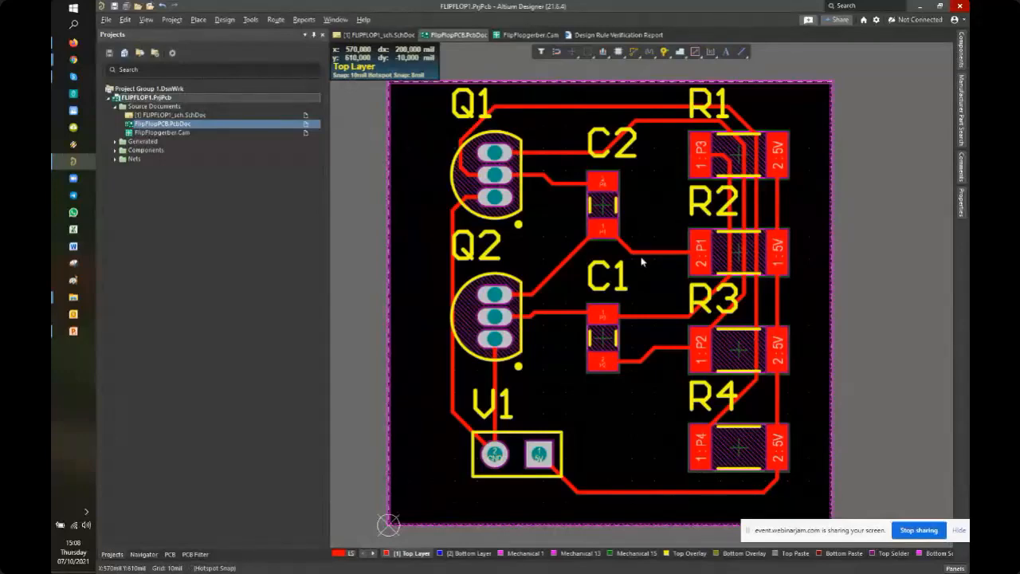
# Switch to the Altium Designer webinar presentation in PowerPoint and show the closing thank-you slide
pyautogui.click(75, 330)
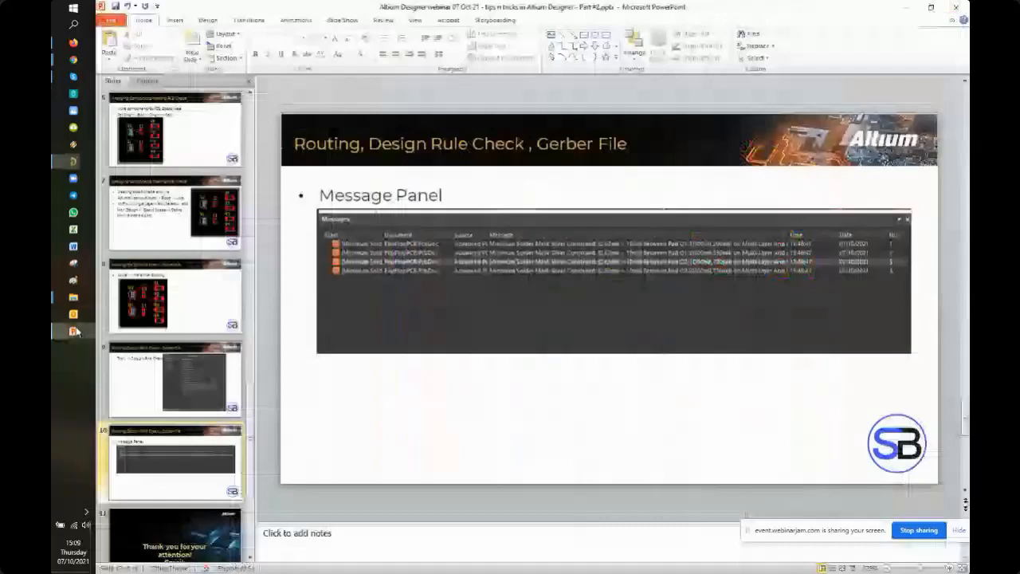
pyautogui.press('pagedown')
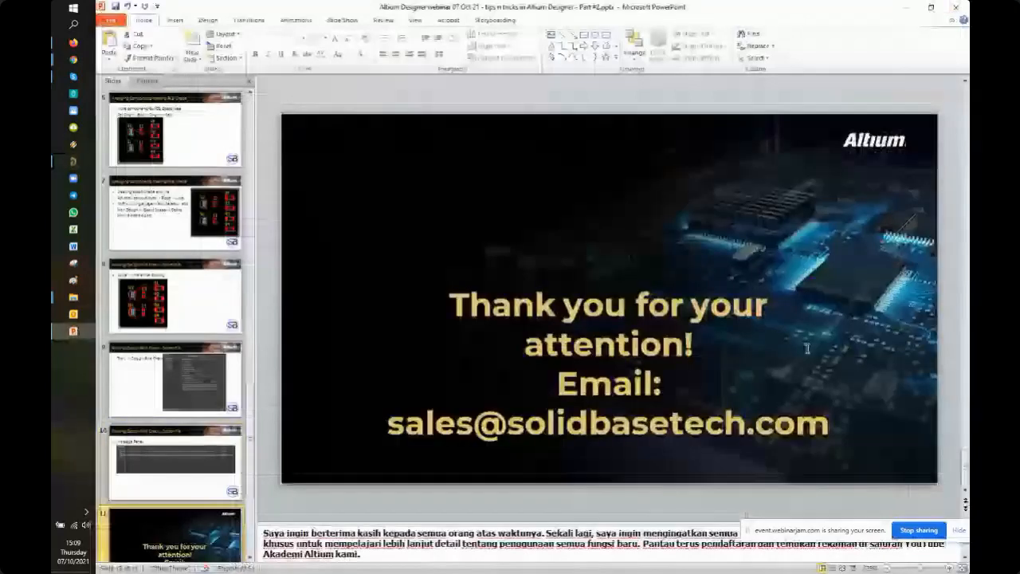